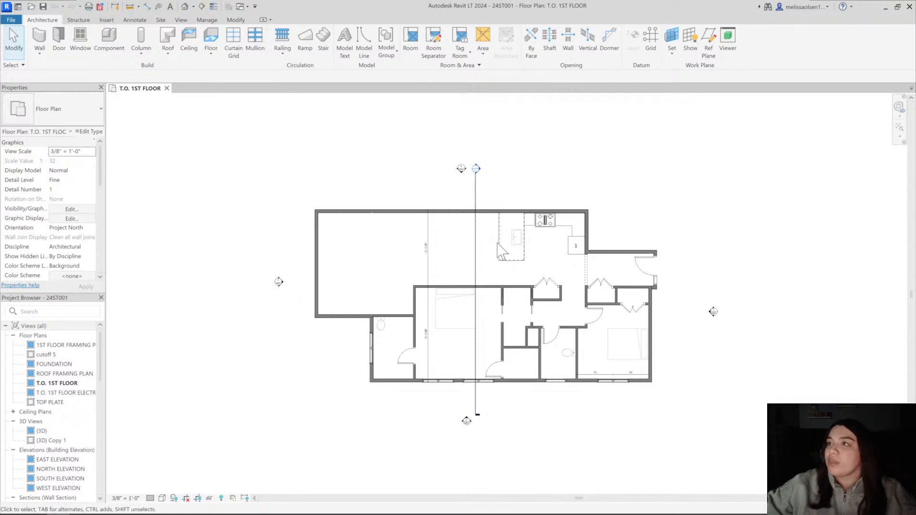
Examine the T.O. 1ST FLOOR plan around the kitchen, entry closets, bedrooms and the section line crossing the house
scroll(520, 271, "up", 4)
scroll(525, 273, "down", 5)
scroll(436, 260, "up", 3)
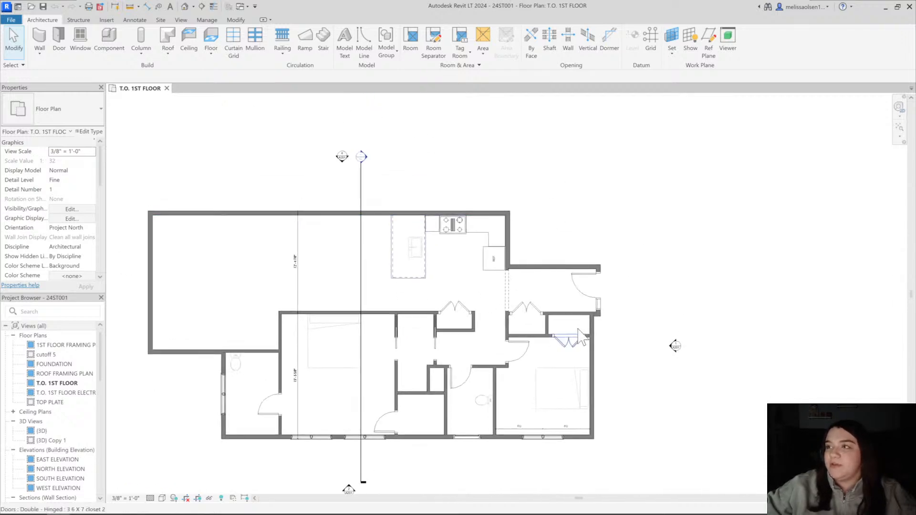
scroll(561, 261, "up", 3)
scroll(496, 329, "down", 2)
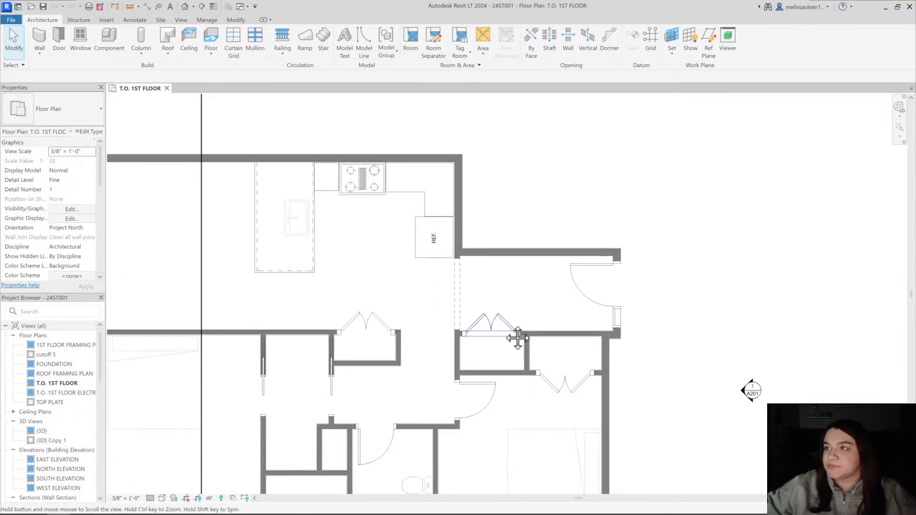
middle_click_drag(518, 342, 571, 340)
middle_click_drag(378, 244, 436, 145)
scroll(436, 145, "down", 1)
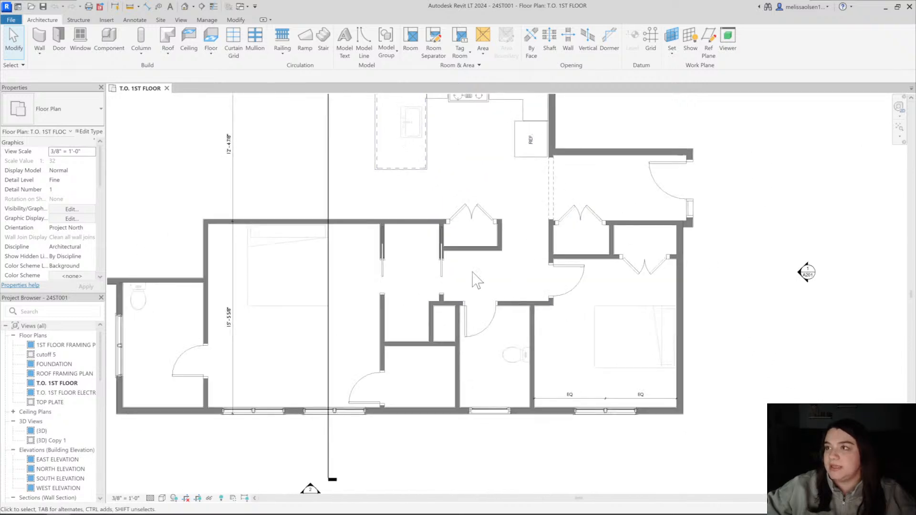
middle_click_drag(528, 282, 587, 344)
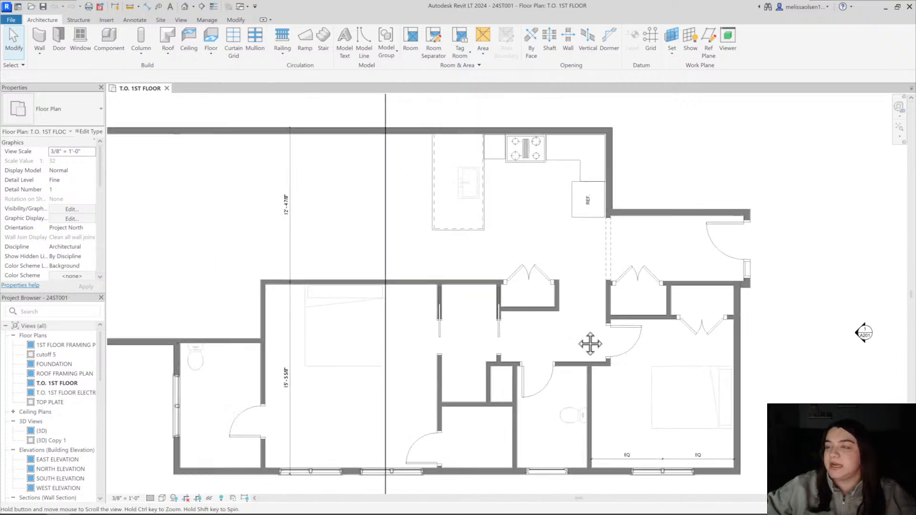
left_click(388, 355)
scroll(386, 306, "down", 3)
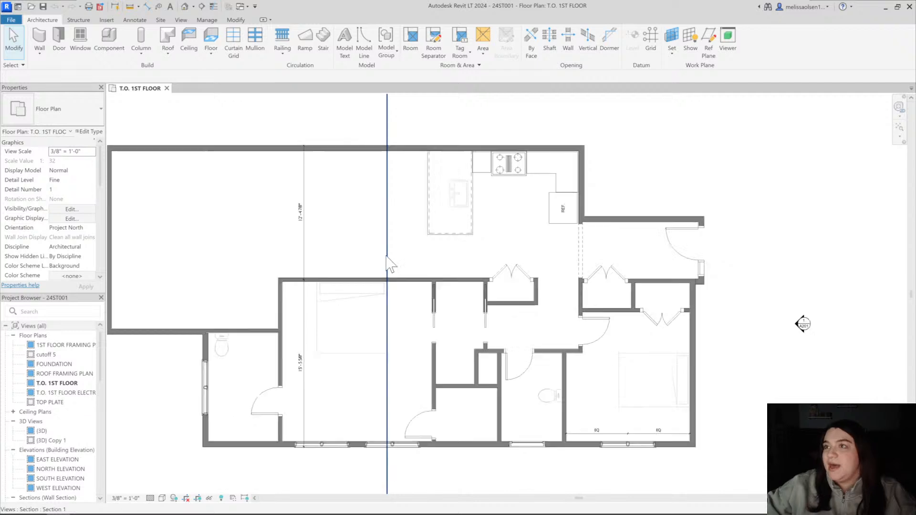
scroll(390, 362, "up", 3)
key("Escape")
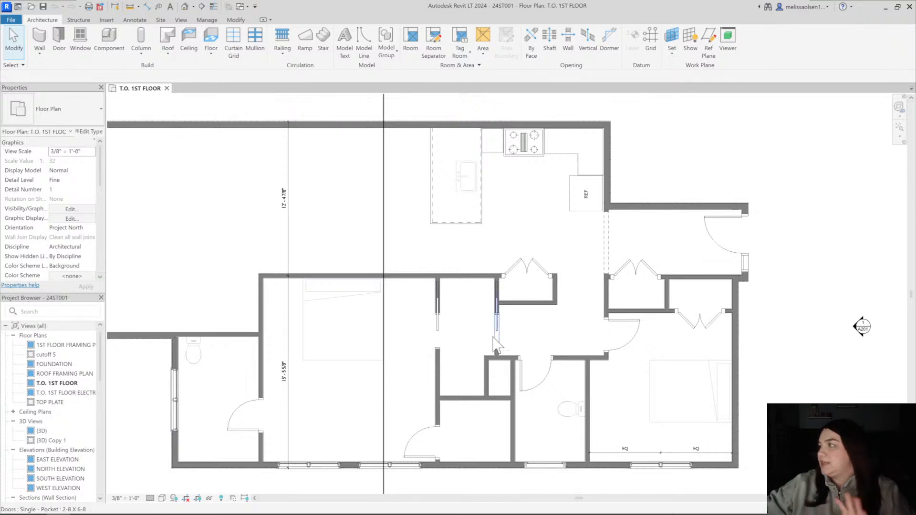
left_click(259, 303)
left_click(240, 262)
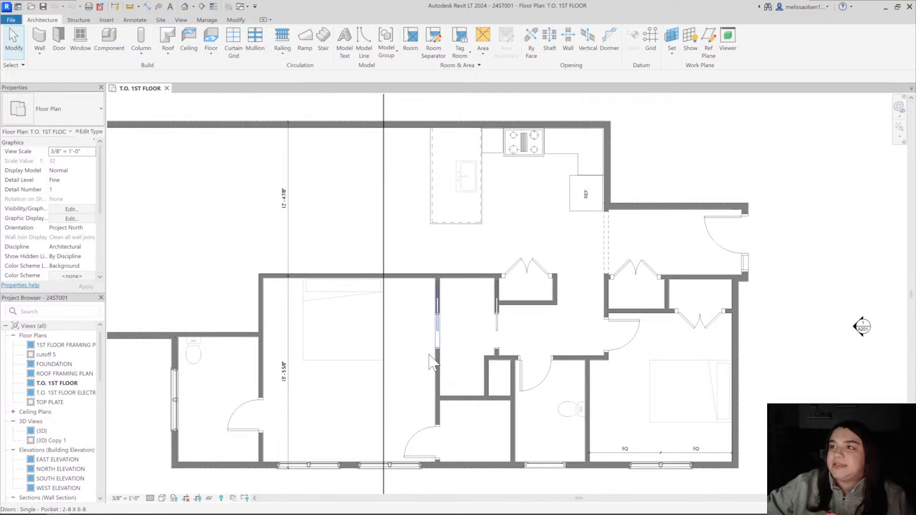
Examine the hallway, pocket doors, closets and kitchen layout in the first floor plan
scroll(470, 341, "up", 3)
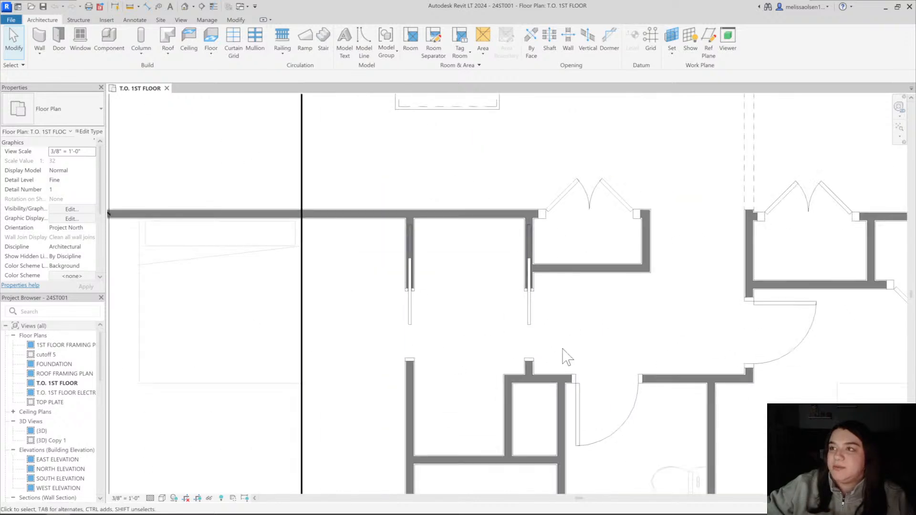
scroll(577, 344, "down", 2)
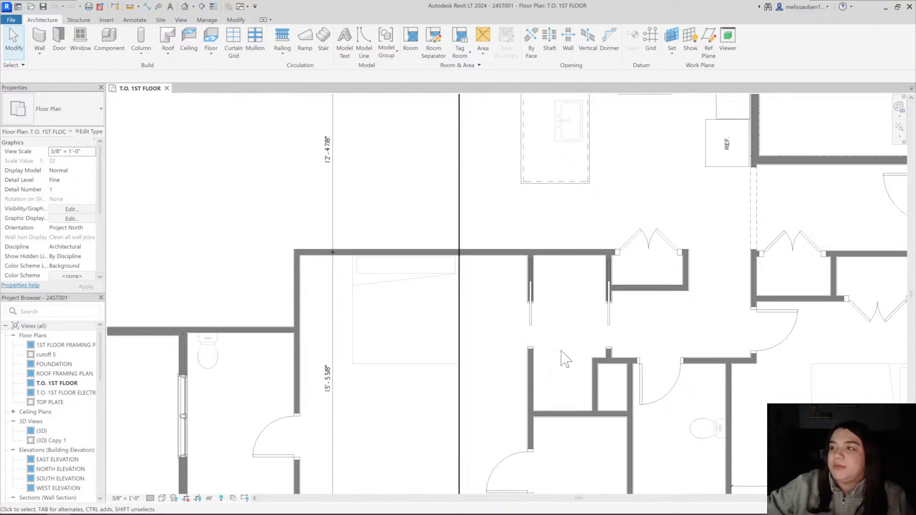
middle_click_drag(660, 360, 540, 362)
scroll(444, 367, "down", 2)
middle_click_drag(444, 366, 487, 328)
scroll(470, 336, "up", 2)
middle_click_drag(508, 285, 507, 318)
scroll(619, 268, "down", 1)
middle_click_drag(633, 282, 612, 350)
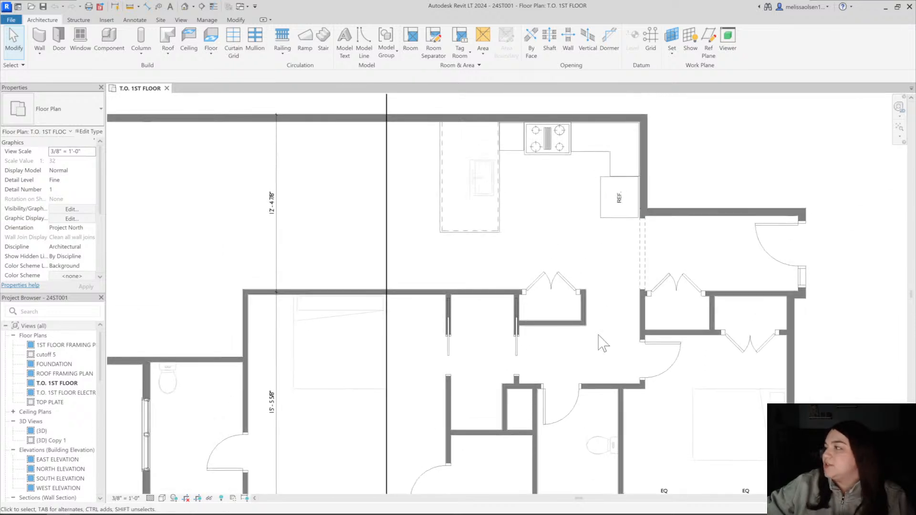
scroll(576, 287, "down", 2)
middle_click_drag(620, 305, 675, 325)
middle_click_drag(303, 318, 314, 311)
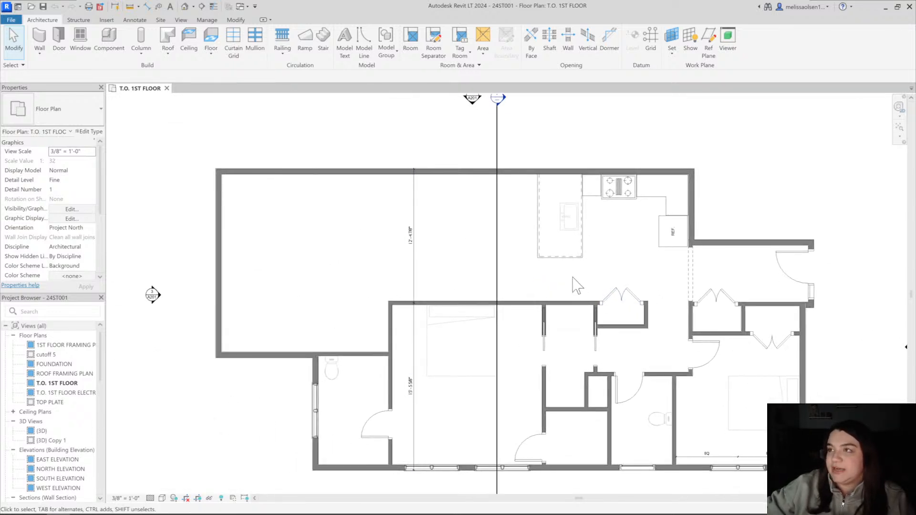
Open the Section 1 view from its section marker and examine the kitchen side of the building
double_click(479, 148)
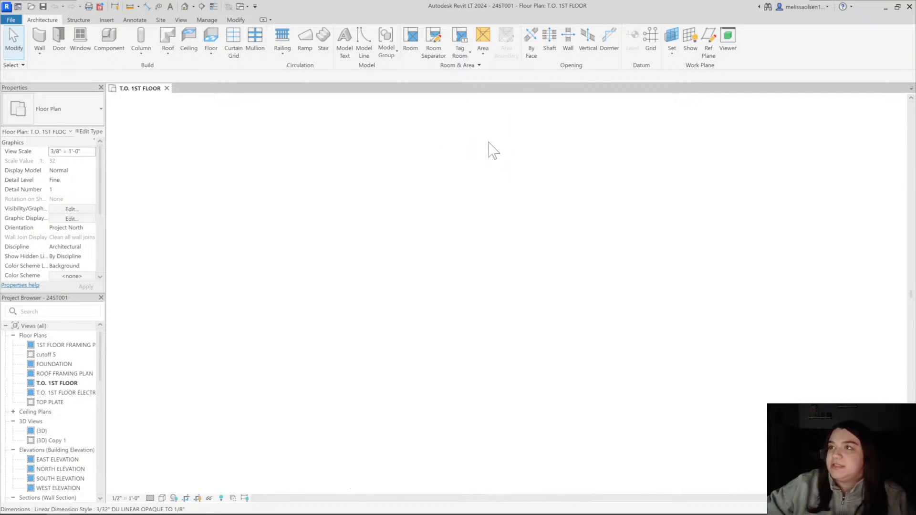
scroll(530, 312, "up", 6)
scroll(339, 282, "down", 2)
middle_click_drag(339, 281, 407, 263)
scroll(349, 279, "up", 3)
scroll(548, 358, "down", 2)
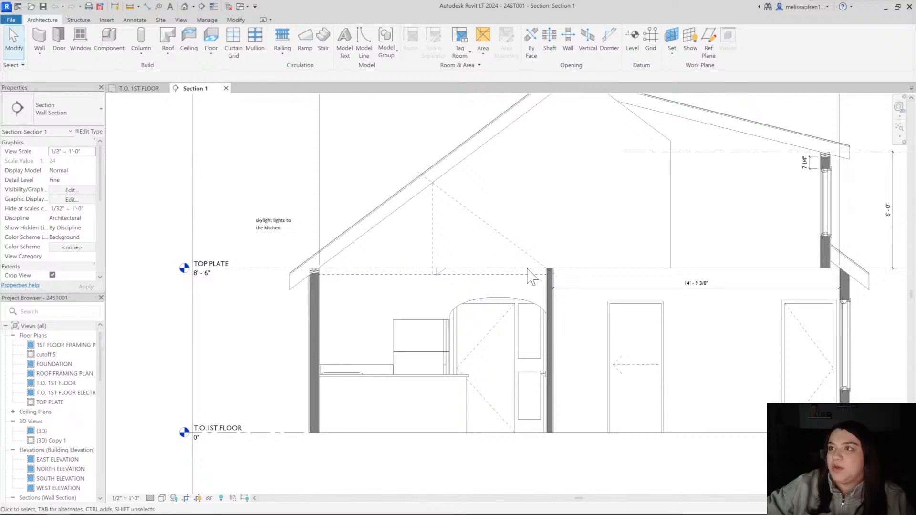
Isolate the Passage Opening-Elliptical Arch in the 3D view with a selection box
scroll(508, 302, "up", 3)
left_click(509, 302)
scroll(501, 296, "down", 3)
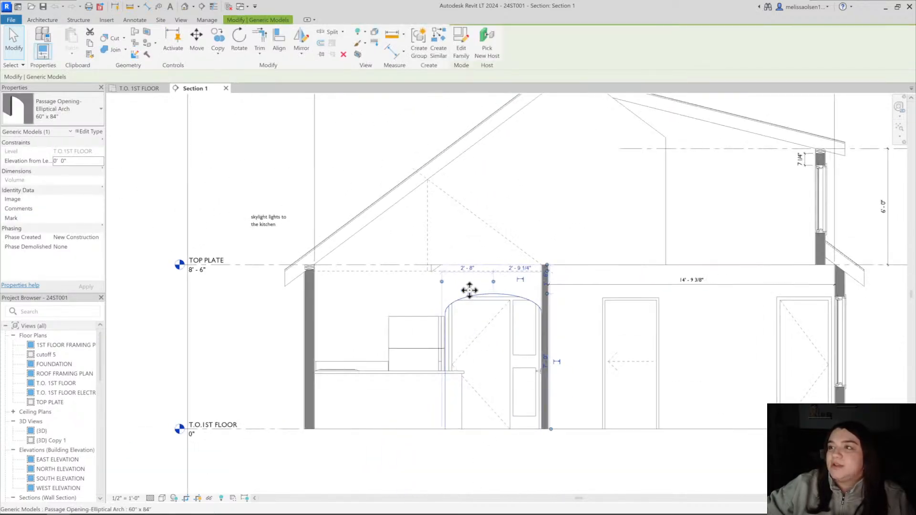
left_click(357, 54)
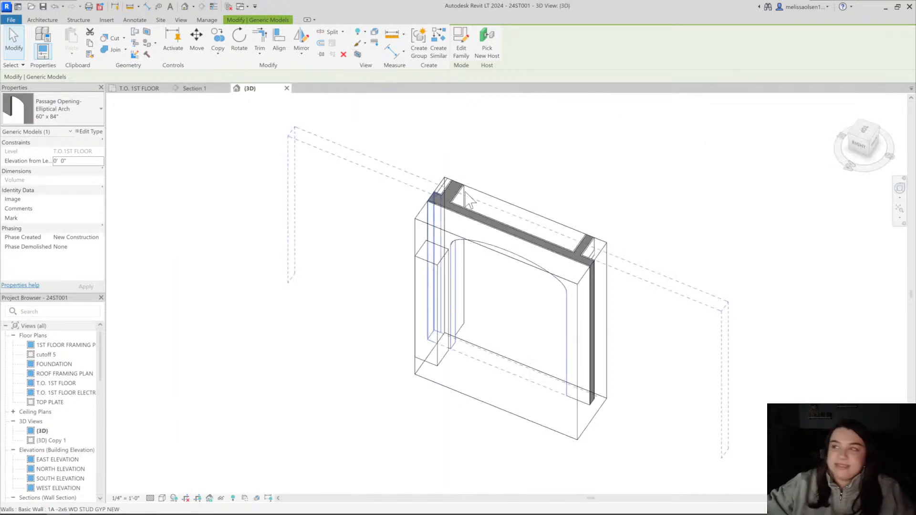
Enlarge the 3D section box around the arched opening to include the surrounding entry walls, closets and brick exterior
left_click(583, 198)
left_click(522, 262)
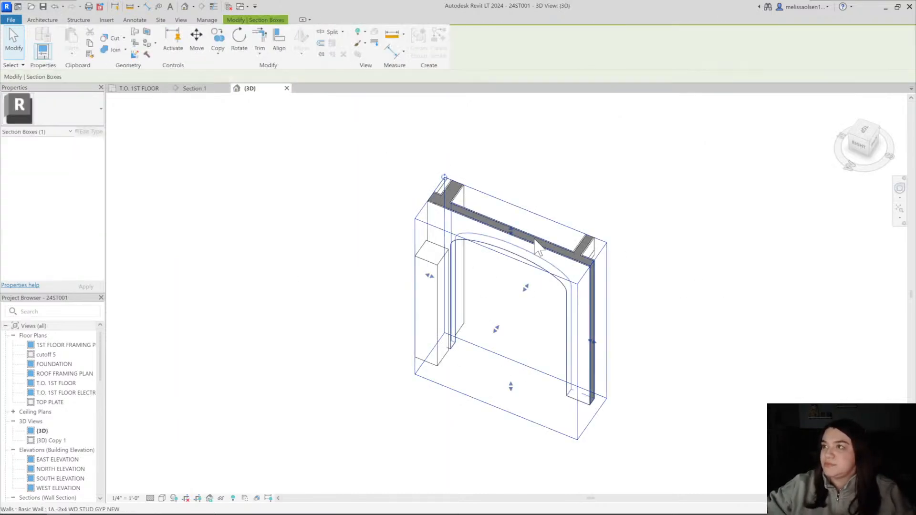
left_click_drag(496, 329, 429, 425)
left_click(628, 231)
middle_click_drag(628, 232, 526, 214, "shift")
left_click(525, 217)
middle_click_drag(588, 351, 672, 288, "shift")
scroll(649, 252, "up", 3)
left_click(654, 253)
left_click(411, 207)
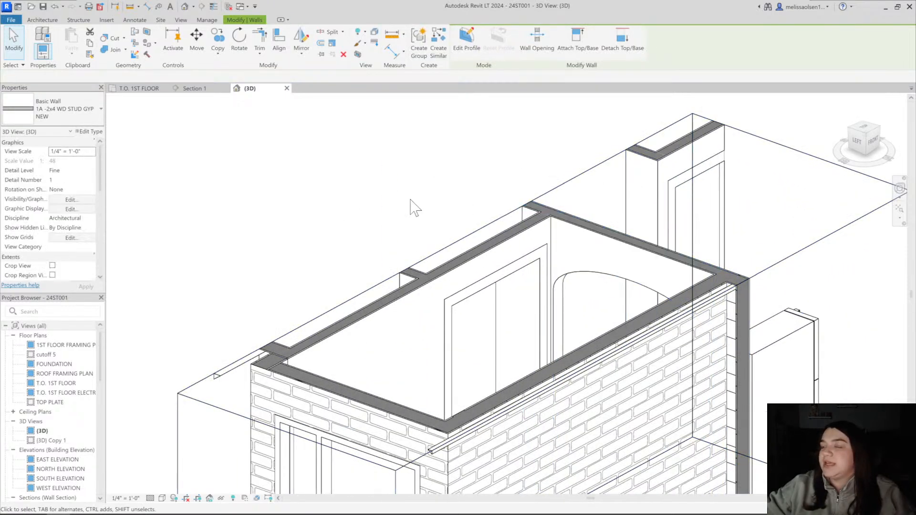
Examine the arched entry in 3D, and return to Section 1 to review the roof and dormer
scroll(501, 224, "down", 1)
middle_click_drag(524, 219, 396, 306, "shift")
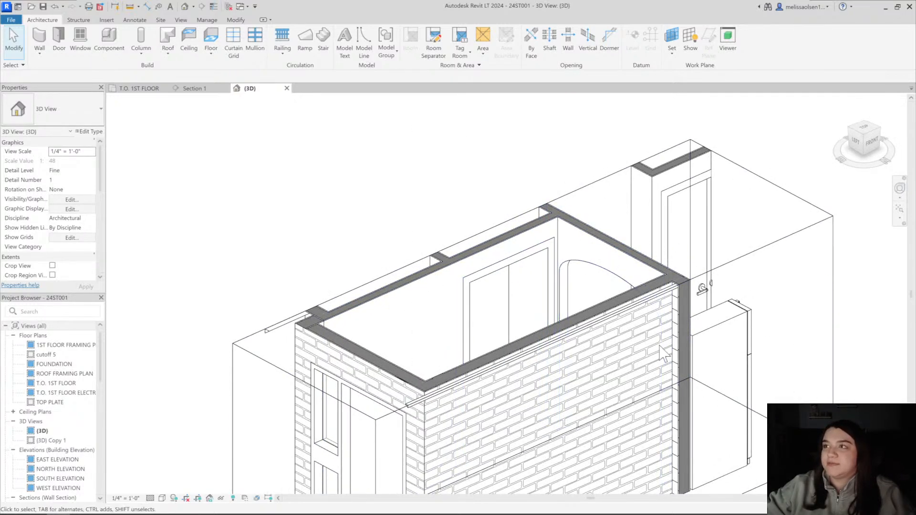
middle_click_drag(539, 248, 579, 242, "shift")
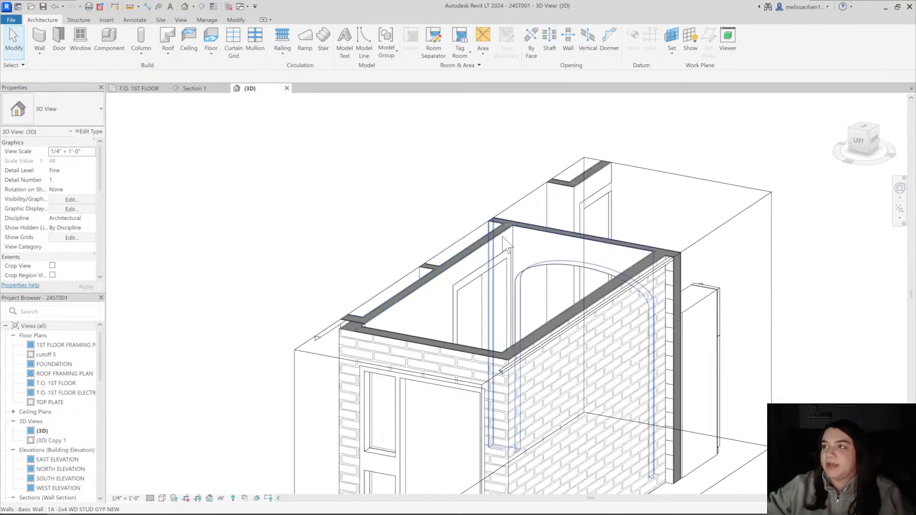
middle_click_drag(426, 424, 597, 296, "shift")
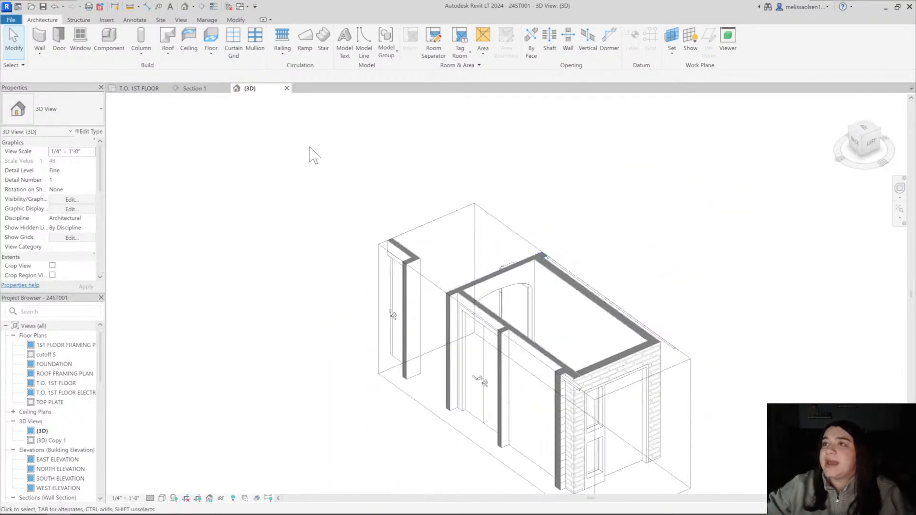
left_click(191, 88)
scroll(432, 303, "down", 2)
middle_click_drag(445, 312, 482, 343)
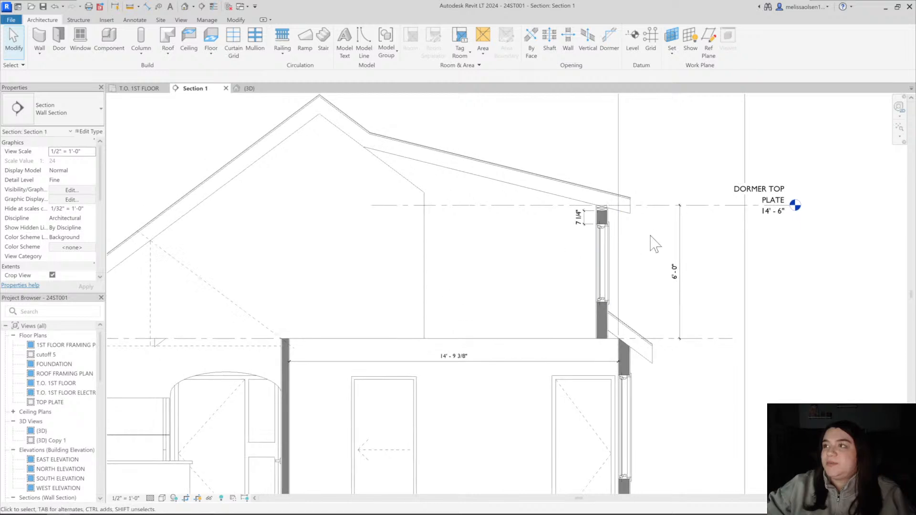
scroll(481, 228, "down", 1)
middle_click_drag(482, 228, 522, 241)
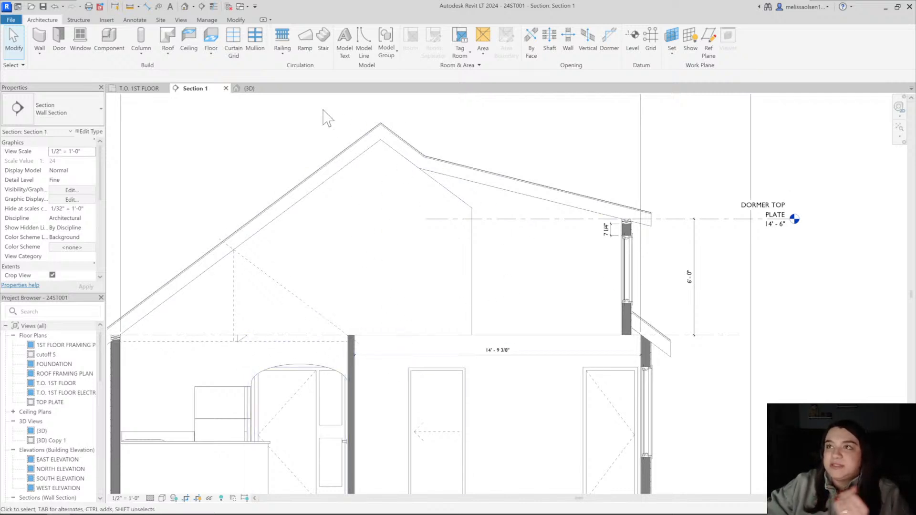
Return to the T.O. 1ST FLOOR plan and select the Section 1 line to check its extent and direction
left_click(152, 89)
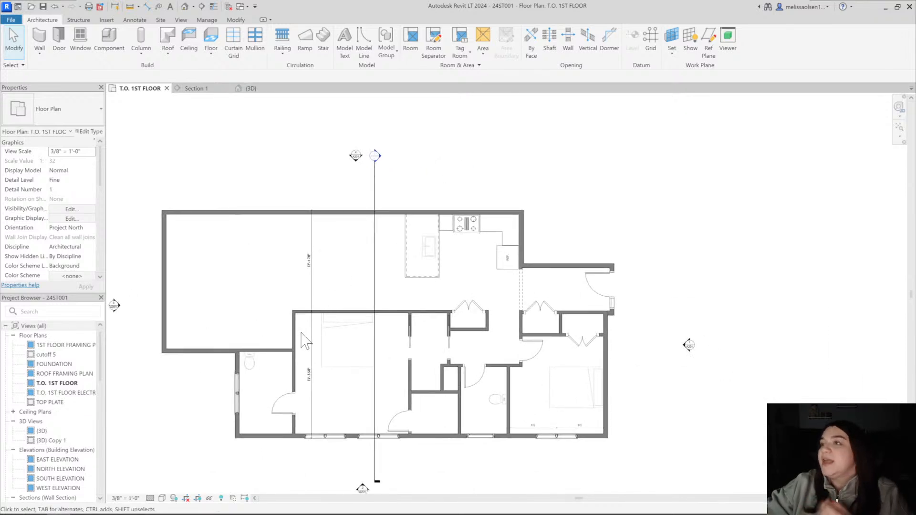
left_click(374, 295)
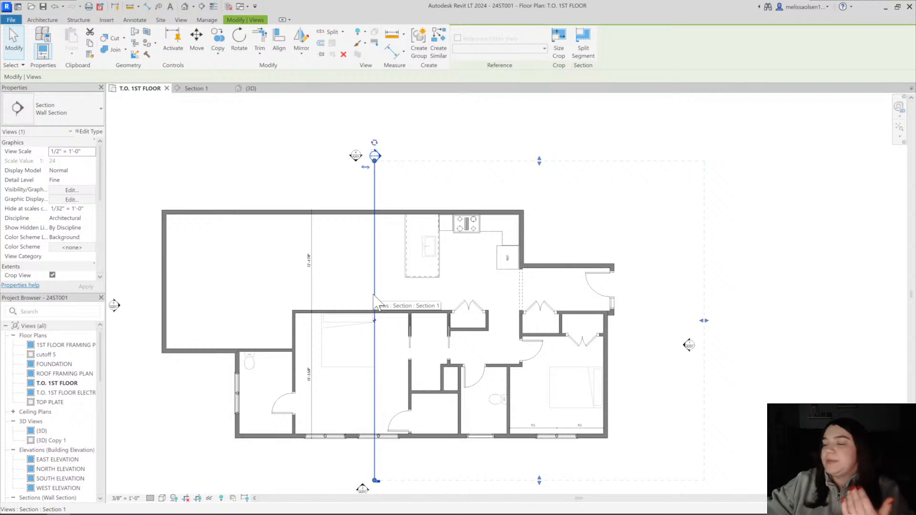
left_click(396, 159)
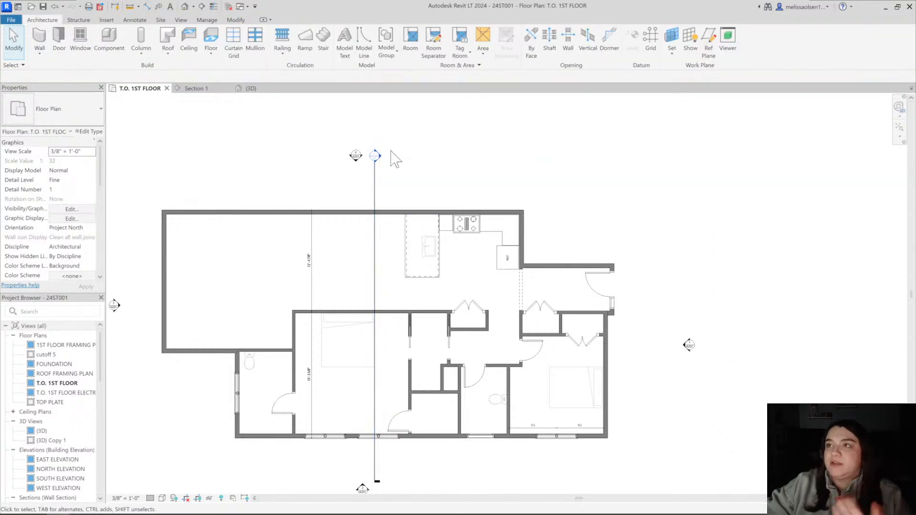
Open Section 1 from its marker and examine the dashed ceiling and skylight lines above the kitchen
double_click(377, 156)
scroll(327, 309, "up", 3)
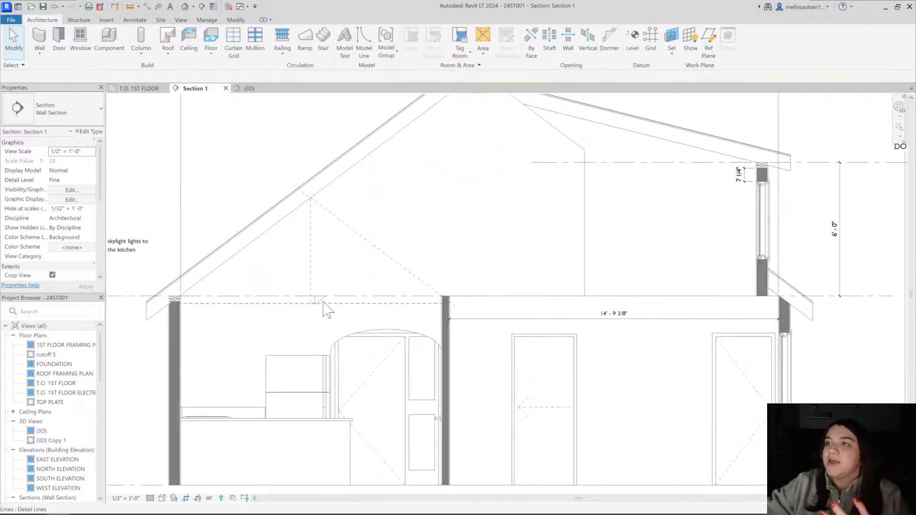
scroll(327, 309, "up", 2)
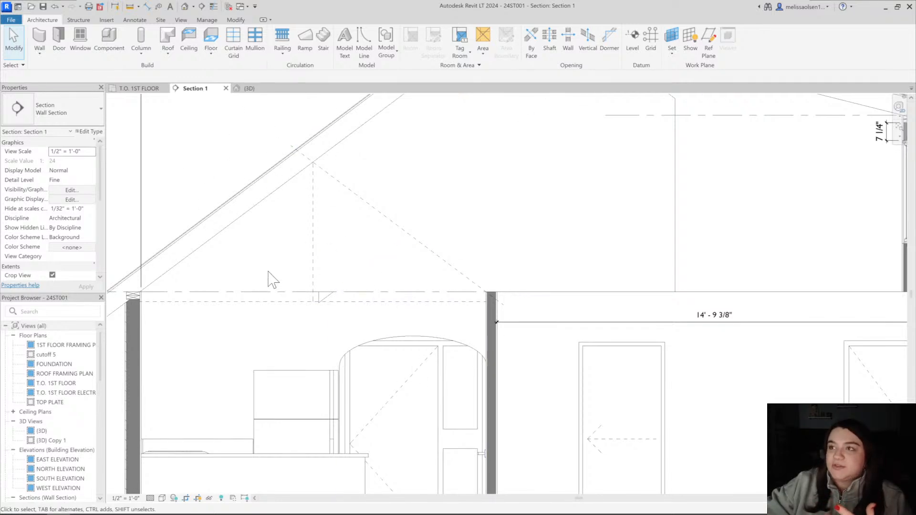
scroll(352, 333, "down", 5)
scroll(364, 312, "up", 2)
scroll(435, 262, "up", 2)
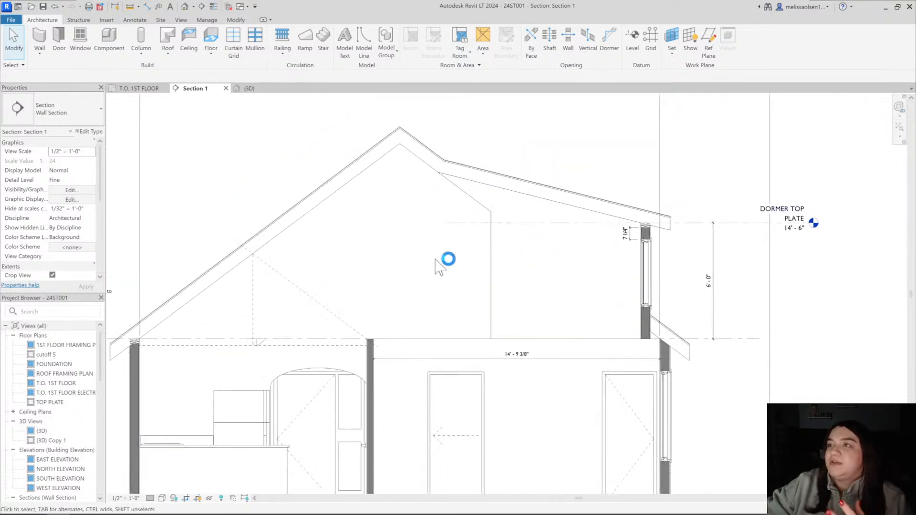
Return to the T.O. 1ST FLOOR plan and inspect the exterior wall corner by the primary bedroom's bathroom
left_click(152, 89)
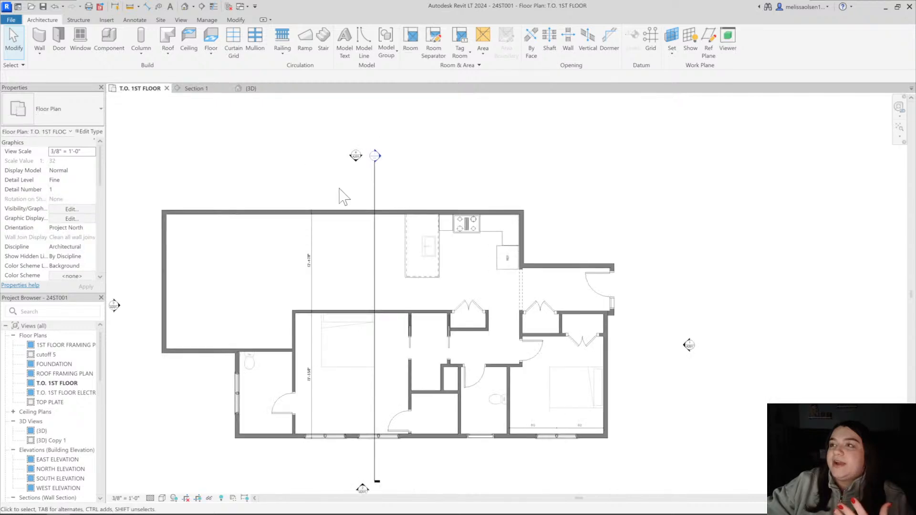
scroll(272, 288, "up", 2)
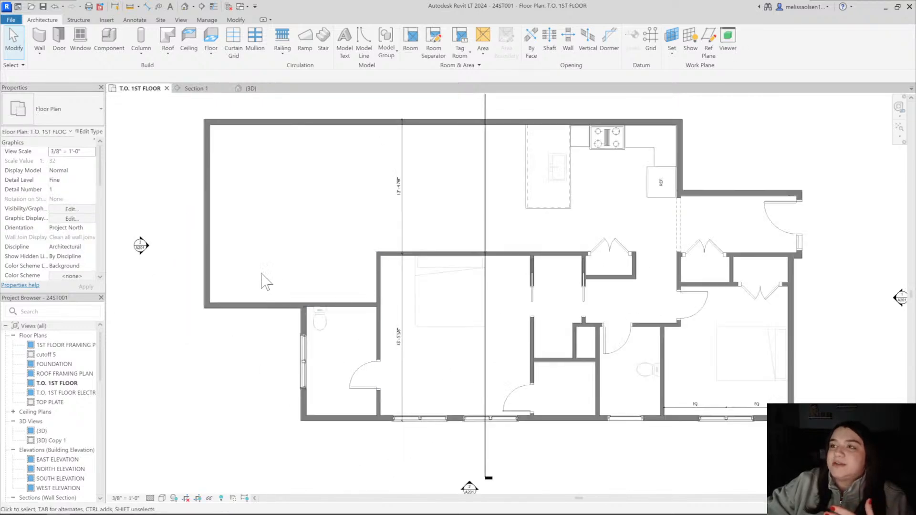
scroll(287, 296, "down", 1)
scroll(306, 308, "up", 6)
left_click(281, 305)
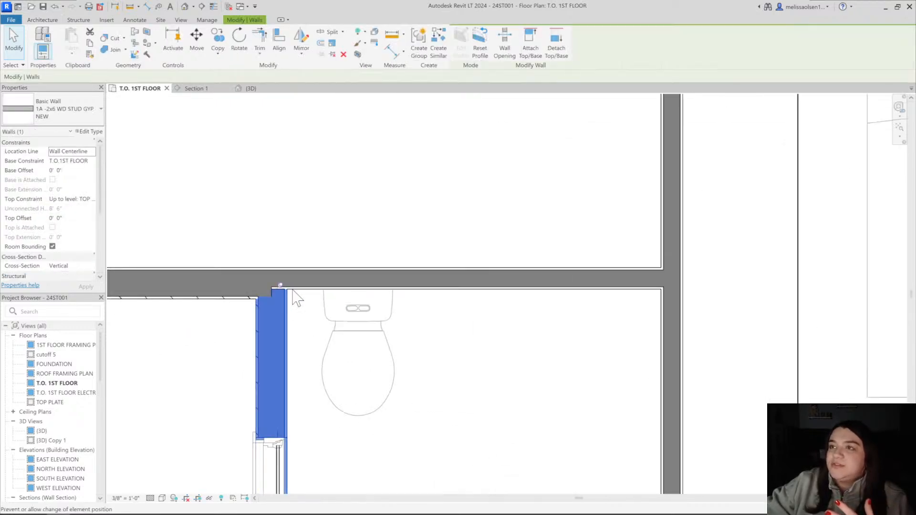
scroll(511, 248, "down", 5)
left_click(413, 195)
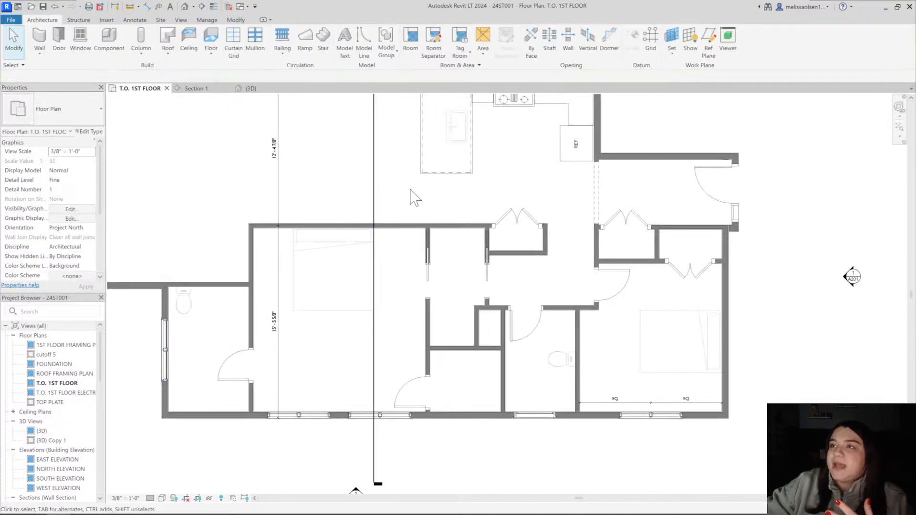
scroll(410, 195, "down", 3)
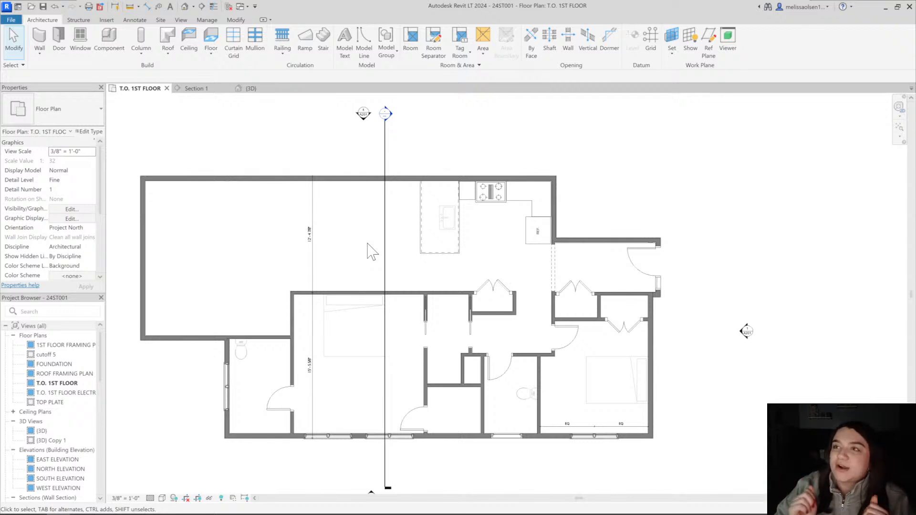
Reopen the Section 1 view from its marker and look over the whole building section
double_click(386, 114)
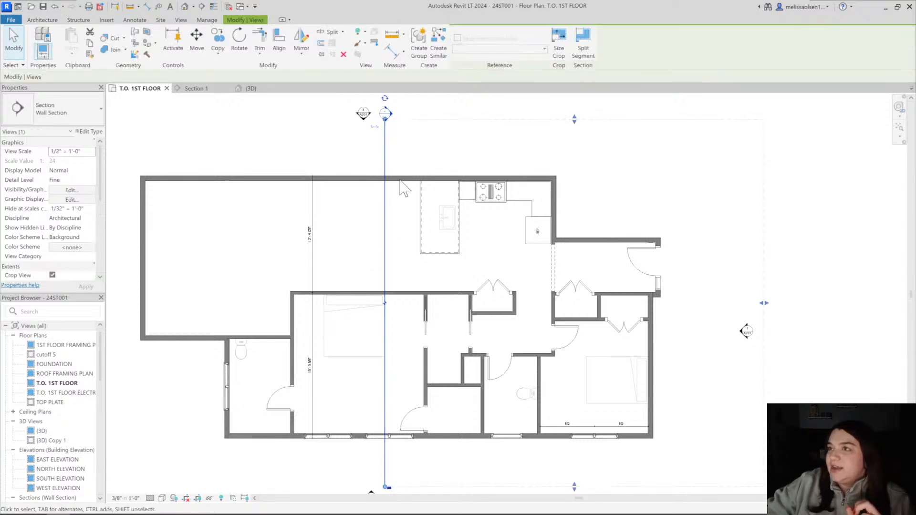
scroll(433, 178, "down", 3)
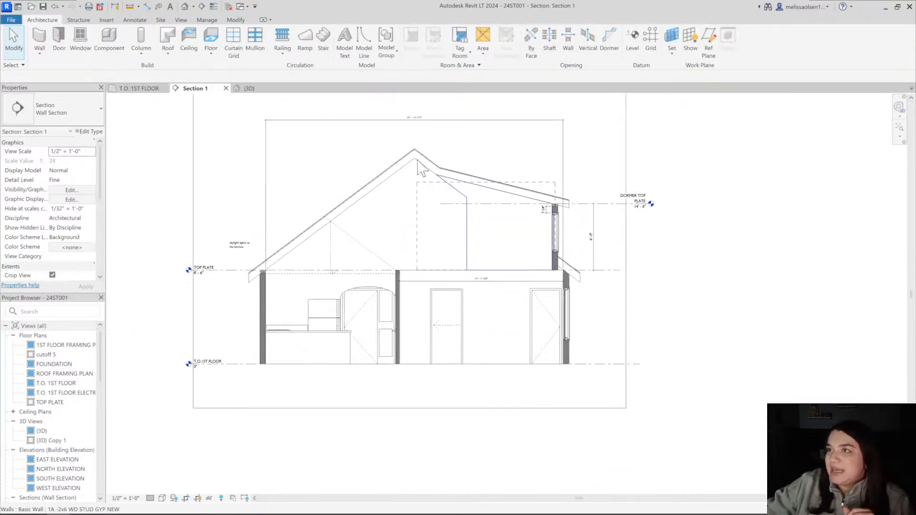
Open the default 3D view and turn off its section box to show the whole house
left_click(185, 7)
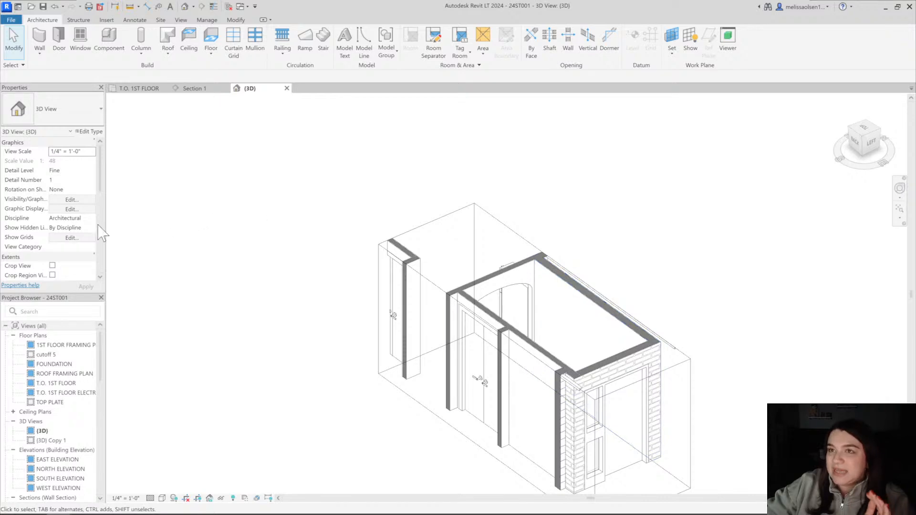
scroll(60, 248, "down", 4)
left_click(52, 246)
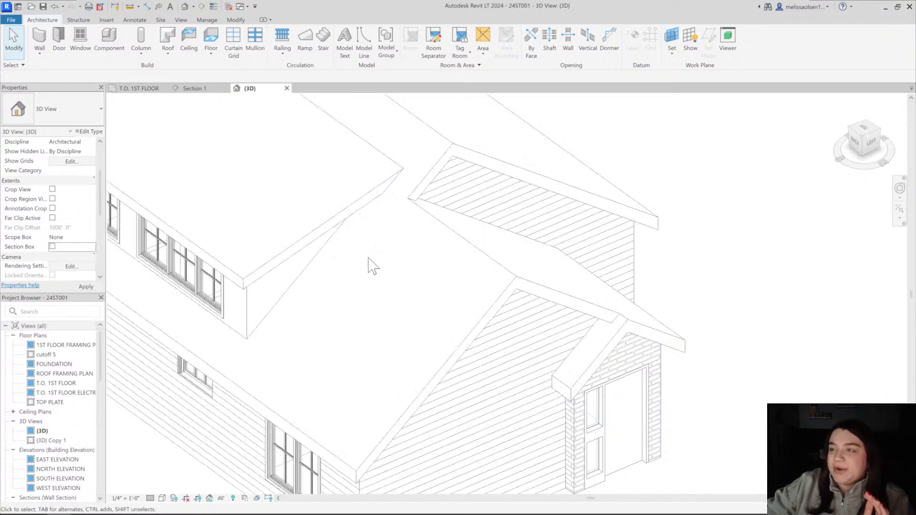
scroll(420, 269, "down", 4)
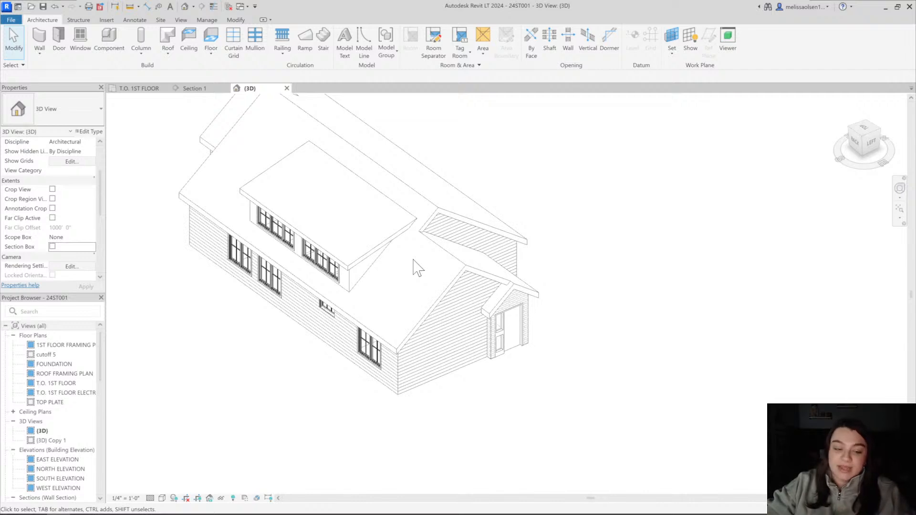
Orbit around the house model and examine the main roof, gables and rear shed dormer
mouse_move(460, 252)
middle_mouse_down()
mouse_move(499, 276)
mouse_move(497, 256)
mouse_move(542, 199)
middle_mouse_up()
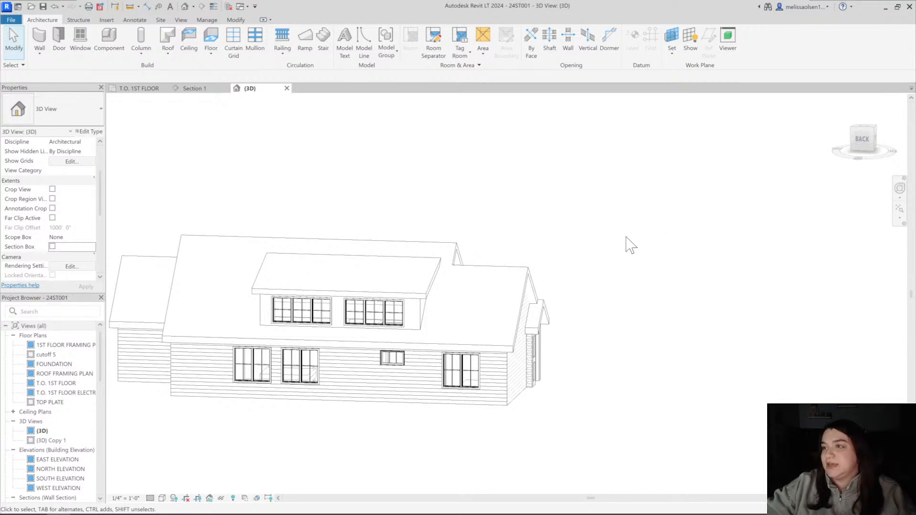
middle_click_drag(631, 244, 305, 243, "shift")
scroll(266, 258, "up", 2)
middle_click_drag(243, 295, 567, 252)
left_click(366, 262)
scroll(470, 265, "down", 1)
left_click(569, 223)
middle_click_drag(478, 243, 431, 225)
middle_click_drag(640, 308, 279, 288, "shift")
middle_click_drag(705, 247, 397, 246, "shift")
middle_click_drag(744, 270, 723, 295, "shift")
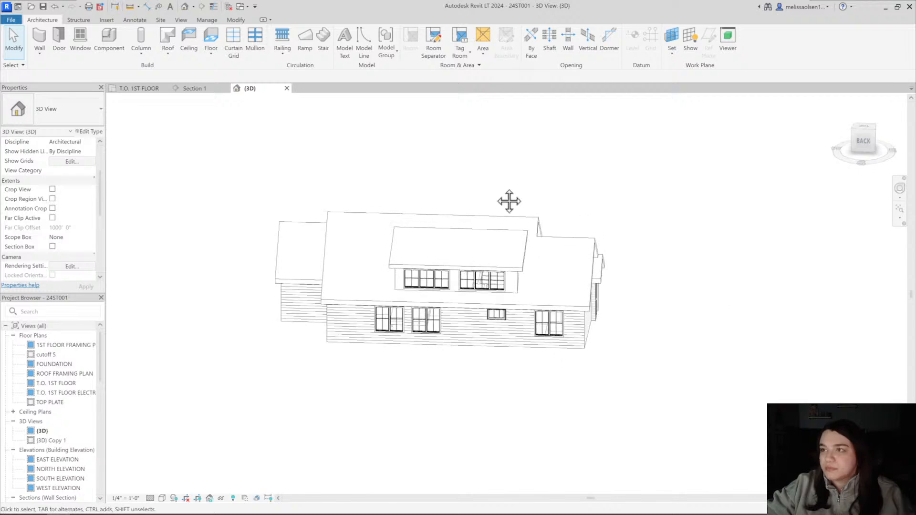
middle_click_drag(509, 201, 456, 189, "shift")
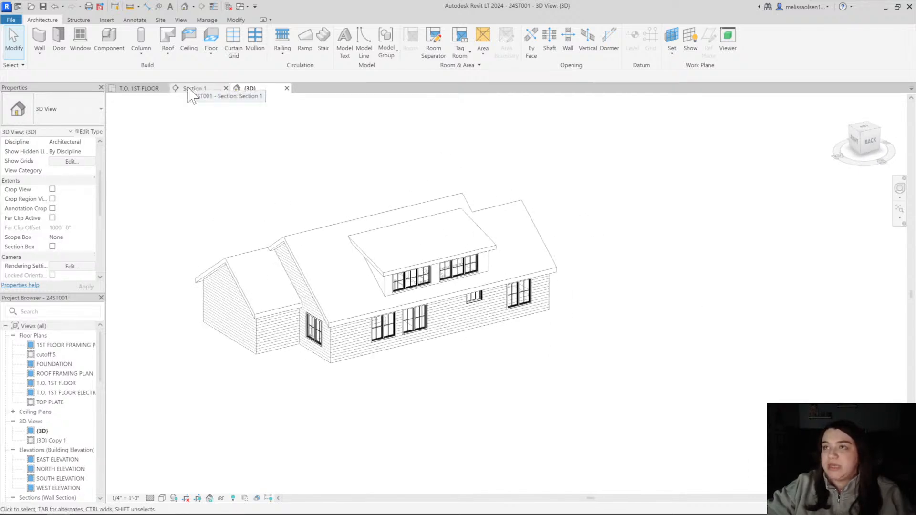
Return to Section 1 and examine the dashed skylight shaft and the skylight note above the kitchen
left_click(193, 89)
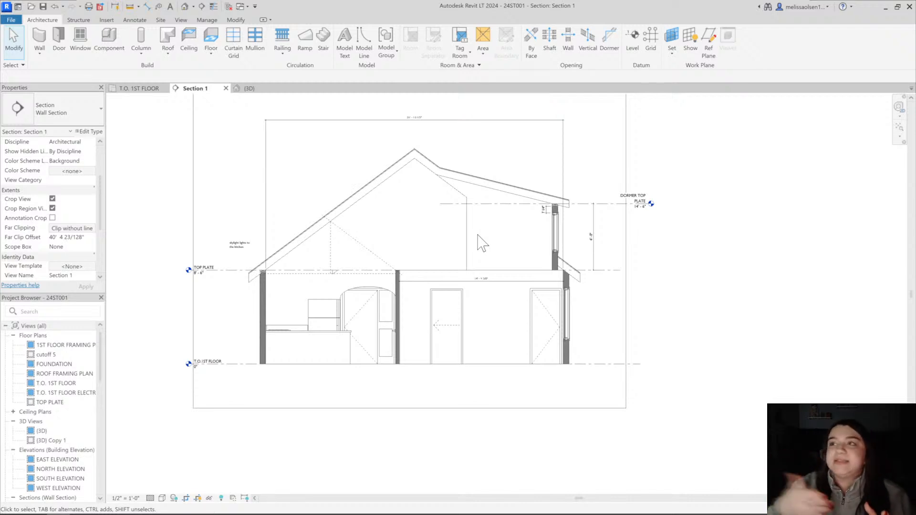
scroll(482, 243, "up", 4)
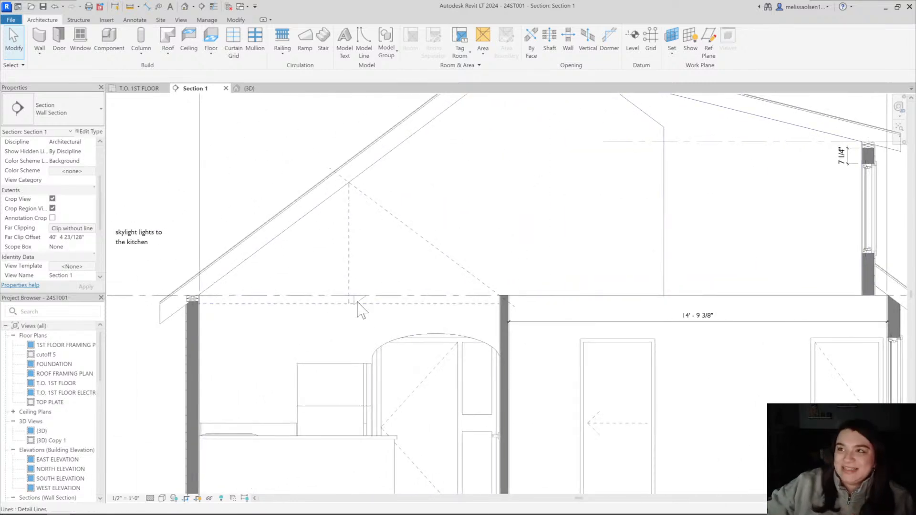
scroll(367, 309, "down", 2)
middle_click_drag(377, 312, 380, 313)
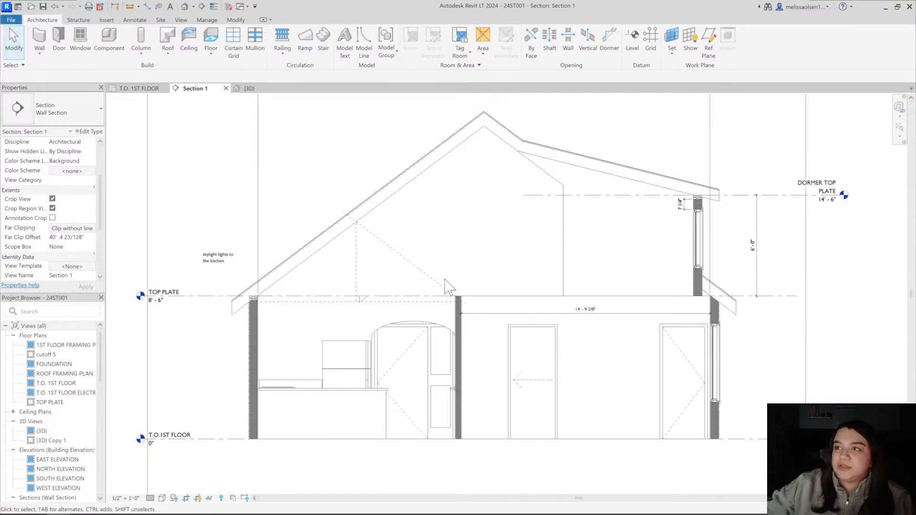
scroll(232, 273, "up", 3)
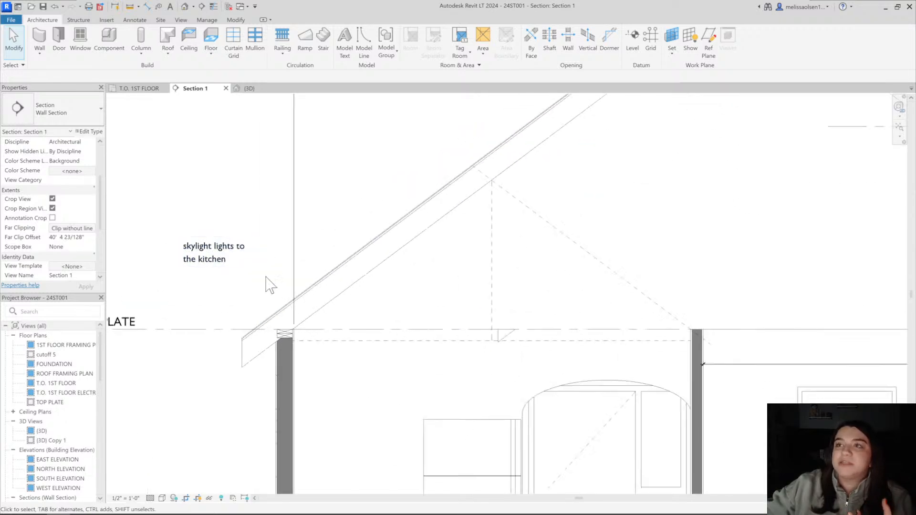
scroll(321, 251, "down", 3)
scroll(256, 259, "up", 1)
left_click_drag(251, 252, 322, 224)
Examine the ridge and the dormer roof slope down to the DORMER TOP PLATE level in the section
left_click(462, 173)
scroll(474, 176, "down", 2)
middle_click_drag(475, 176, 347, 209)
scroll(483, 213, "up", 1)
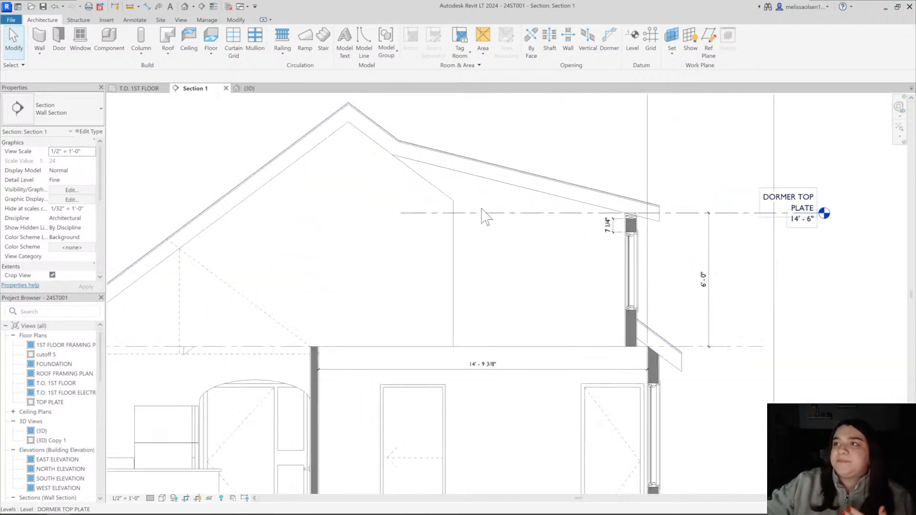
scroll(470, 191, "down", 2)
scroll(548, 219, "up", 4)
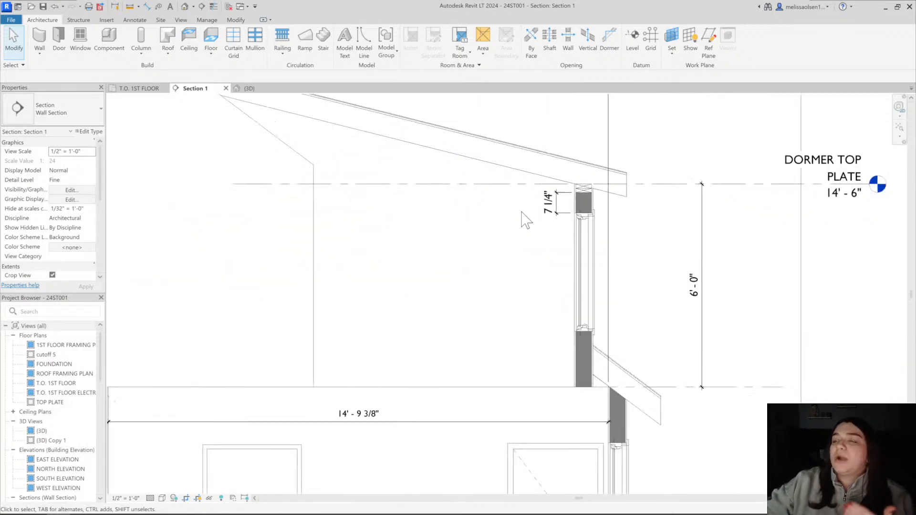
Inspect the stacked top plates and header above the dormer window where the rafter bears
middle_click_drag(526, 217, 484, 338)
scroll(452, 279, "up", 2)
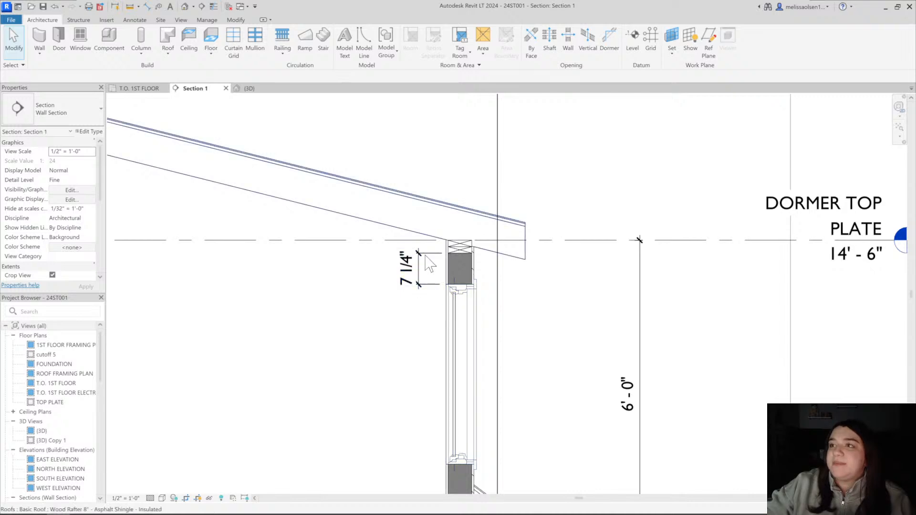
scroll(572, 239, "down", 4)
scroll(558, 243, "up", 9)
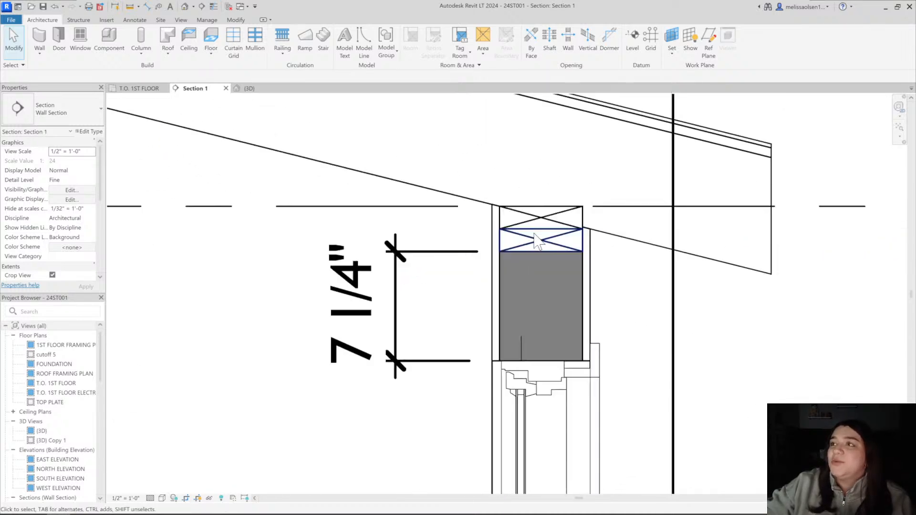
scroll(511, 231, "down", 4)
scroll(506, 229, "down", 3)
Inspect the top plates of the kitchen's exterior wall and how the roof rafter meets their inner corner
middle_click_drag(506, 229, 682, 217)
middle_click_drag(248, 239, 564, 223)
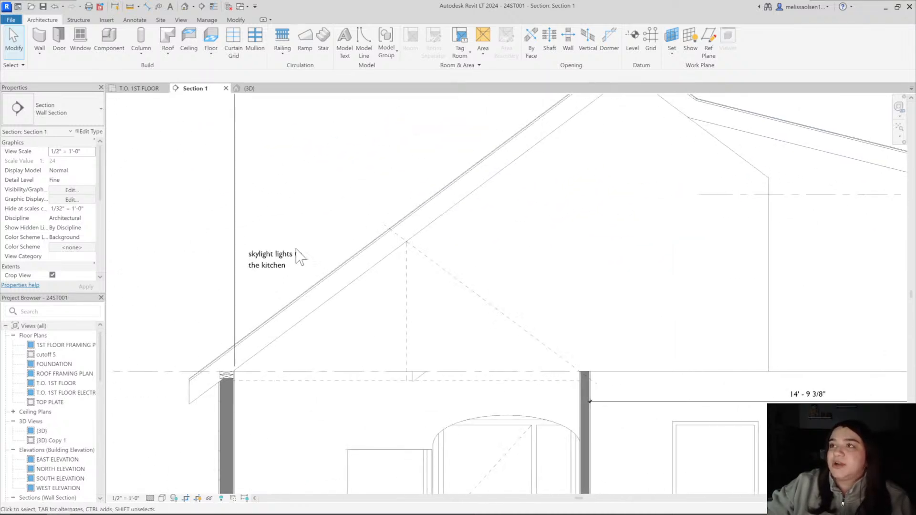
middle_click_drag(310, 229, 374, 174)
scroll(296, 323, "up", 6)
middle_click_drag(236, 287, 246, 291)
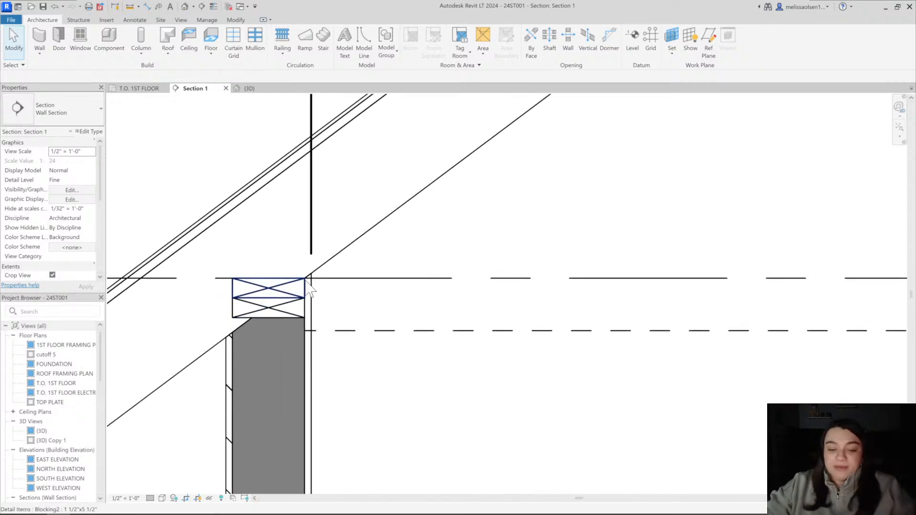
left_click(304, 280)
key("Escape")
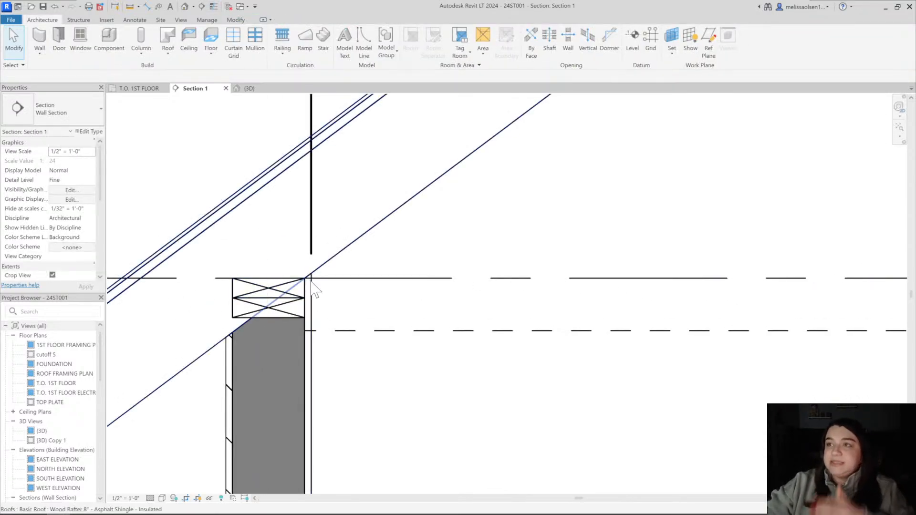
Look over the whole section and compare the exterior walls on the kitchen and dormer sides at the TOP PLATE level
scroll(425, 294, "down", 8)
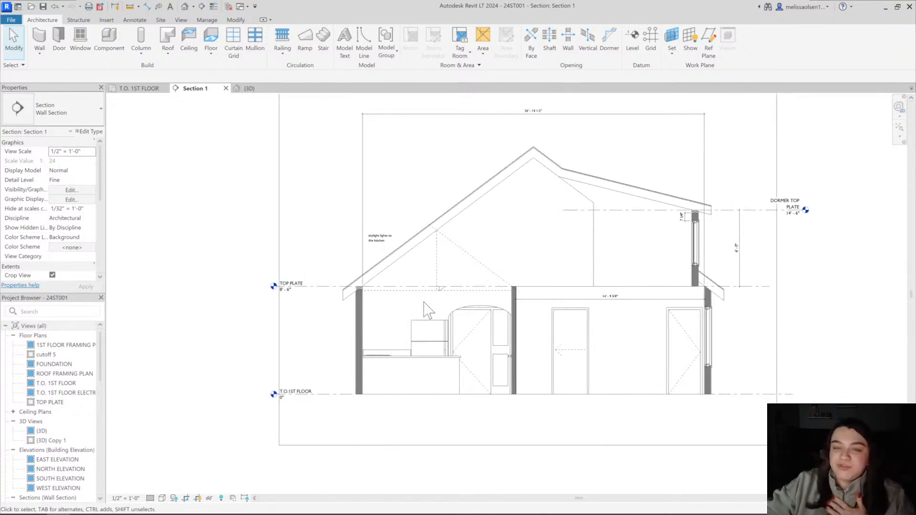
scroll(426, 310, "down", 2)
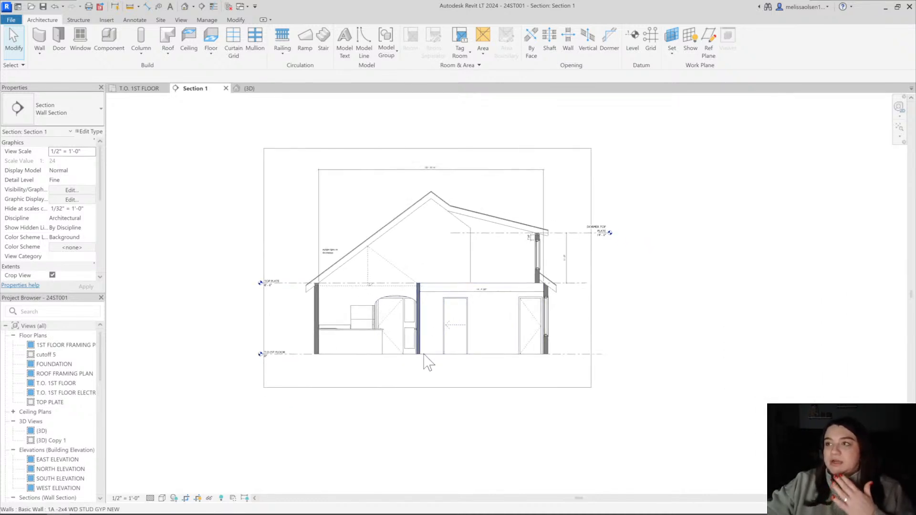
scroll(570, 340, "up", 4)
scroll(569, 301, "down", 1)
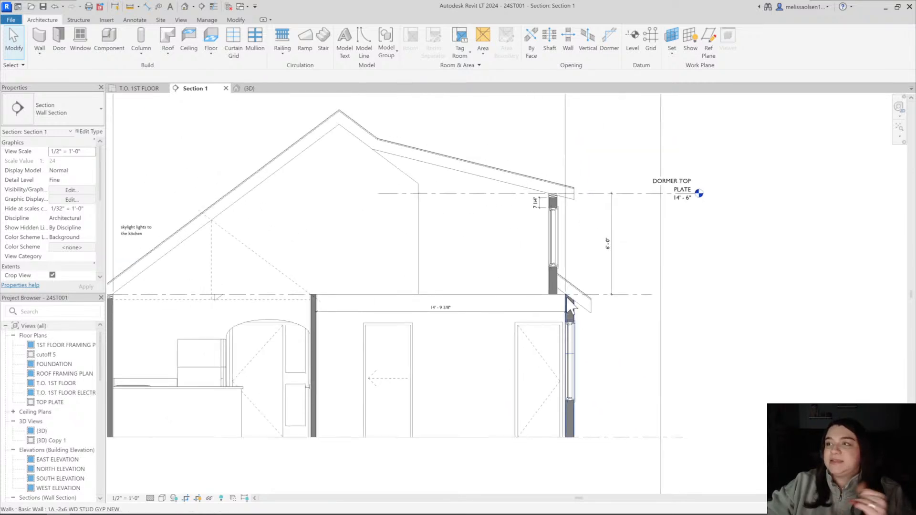
scroll(566, 296, "up", 3)
scroll(566, 296, "down", 4)
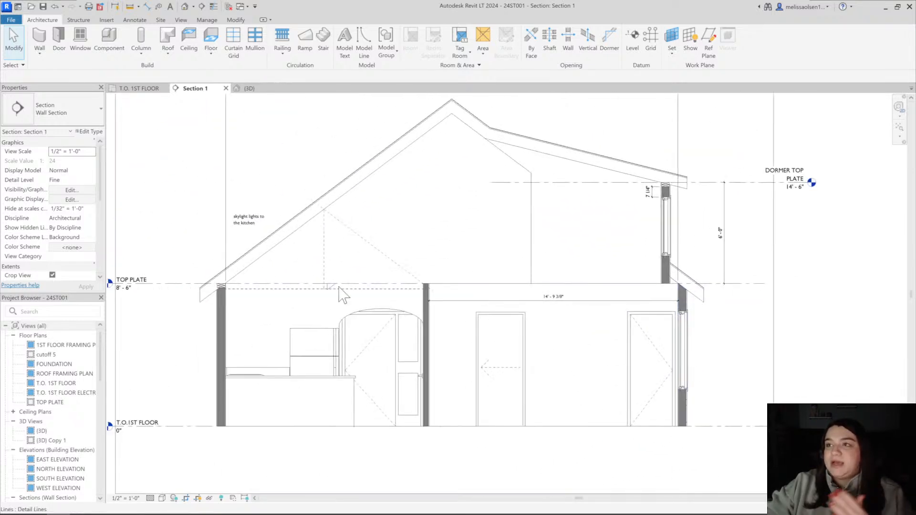
Select the two blocking pieces atop the kitchen's exterior wall to check them, and review the full roof section
scroll(225, 289, "up", 3)
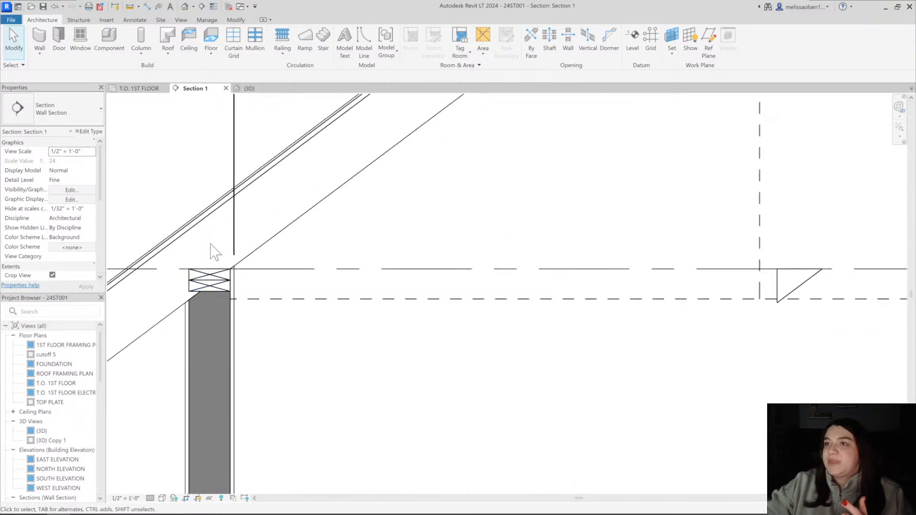
left_click_drag(250, 318, 256, 329)
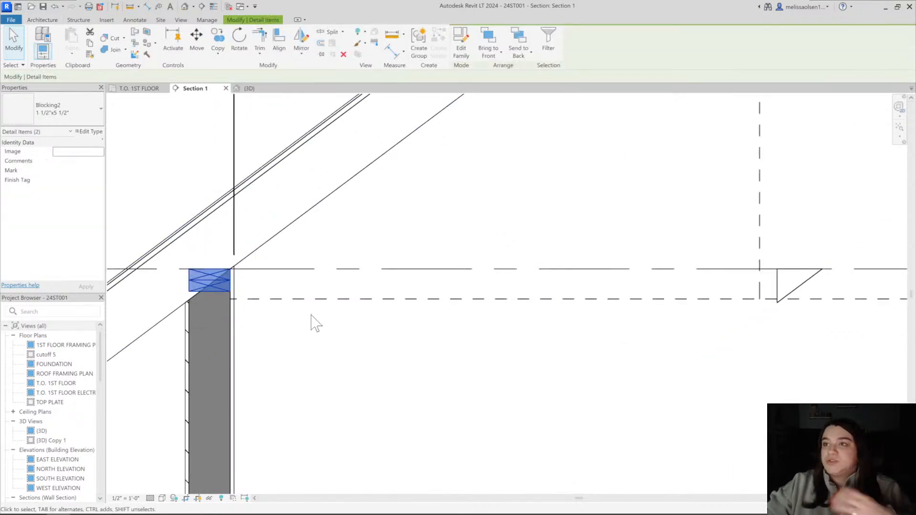
left_click(356, 345)
scroll(371, 337, "down", 4)
scroll(470, 328, "down", 1)
middle_click_drag(470, 329, 275, 323)
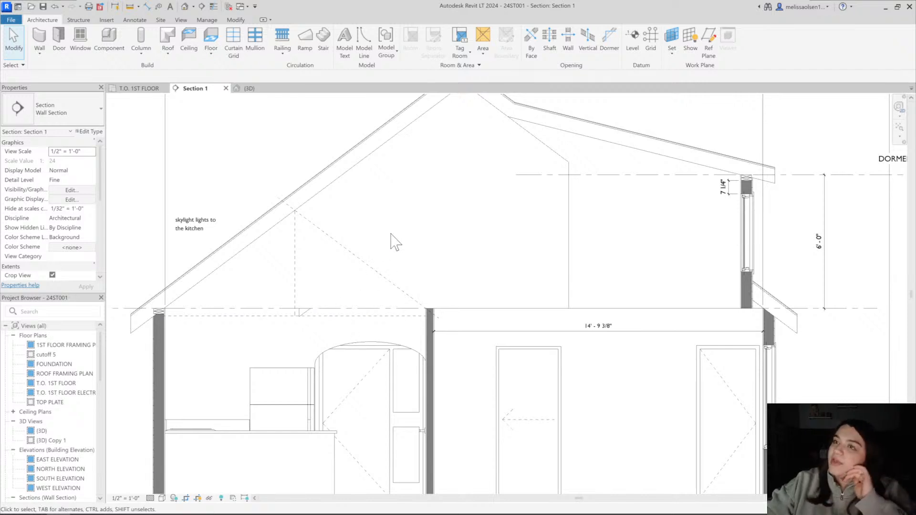
scroll(391, 226, "down", 2)
middle_click_drag(391, 225, 361, 258)
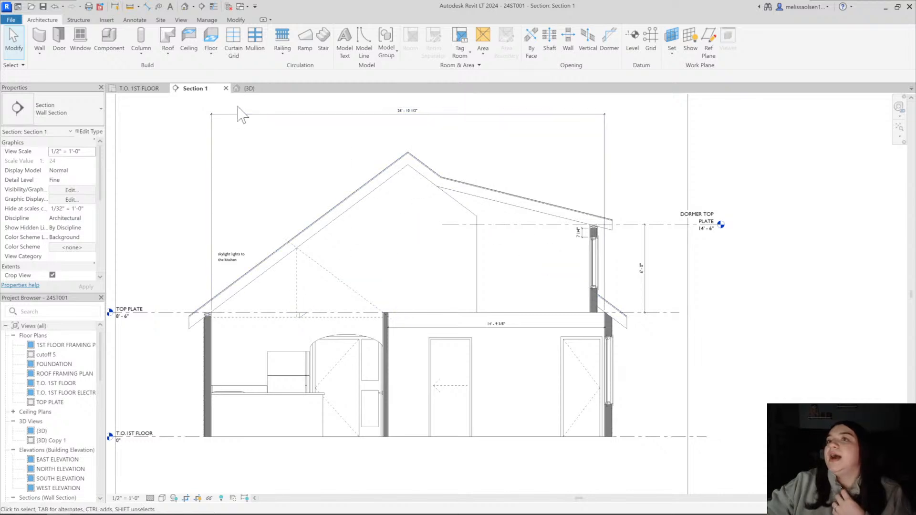
Check the T.O. 1ST FLOOR plan, reopen the 3D view and examine the windows on the house's rear side
left_click(145, 89)
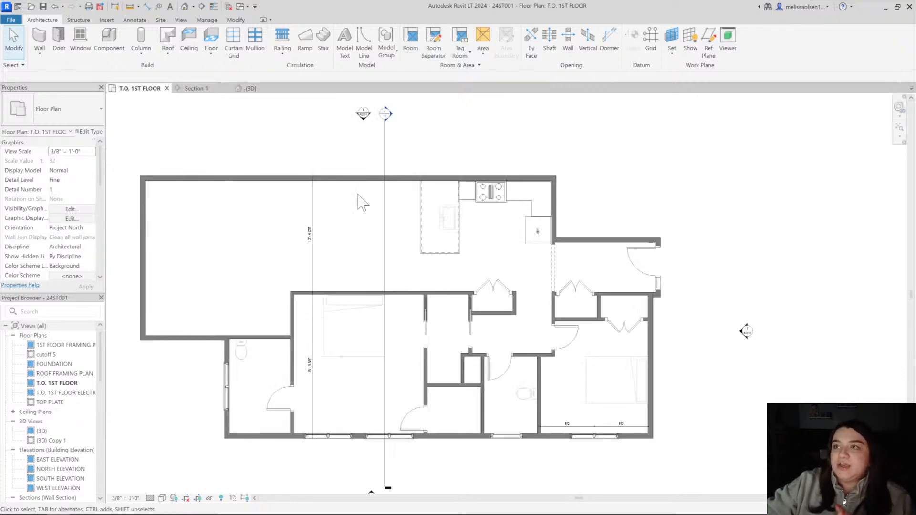
left_click(185, 7)
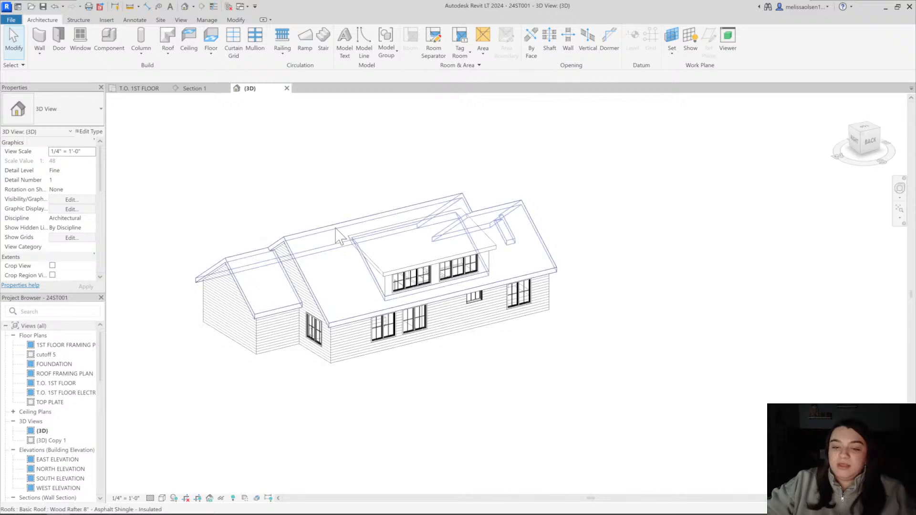
middle_click_drag(503, 310, 530, 286, "shift")
scroll(334, 292, "up", 3)
middle_click_drag(335, 290, 508, 272, "shift")
middle_click_drag(420, 251, 582, 231, "shift")
scroll(384, 258, "up", 6)
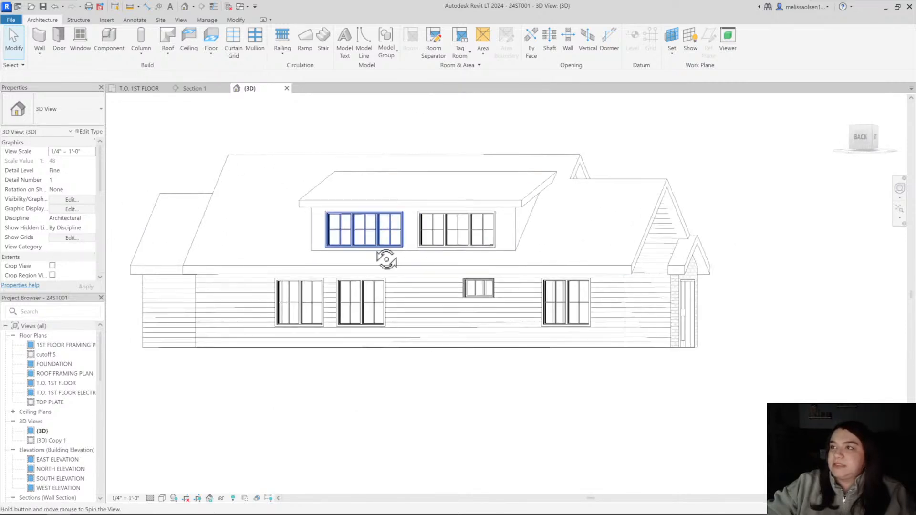
Select the 4 8 x 5 twin casement window nearest the small rear window and browse the available window types and families
left_click(425, 300)
scroll(427, 308, "down", 3)
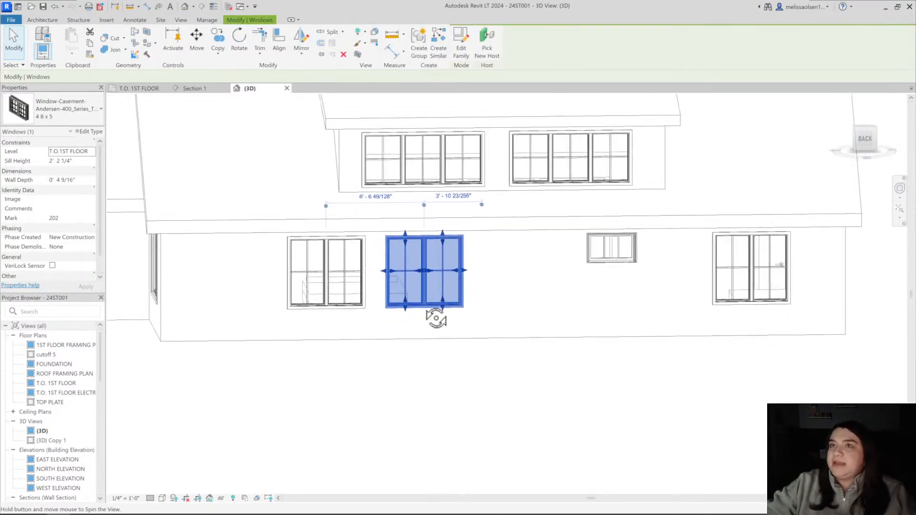
left_click(67, 110)
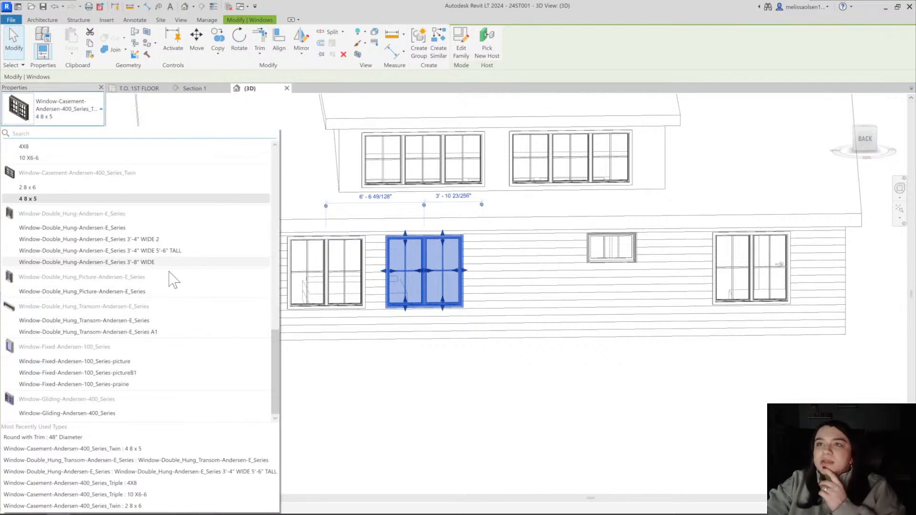
left_click(101, 135)
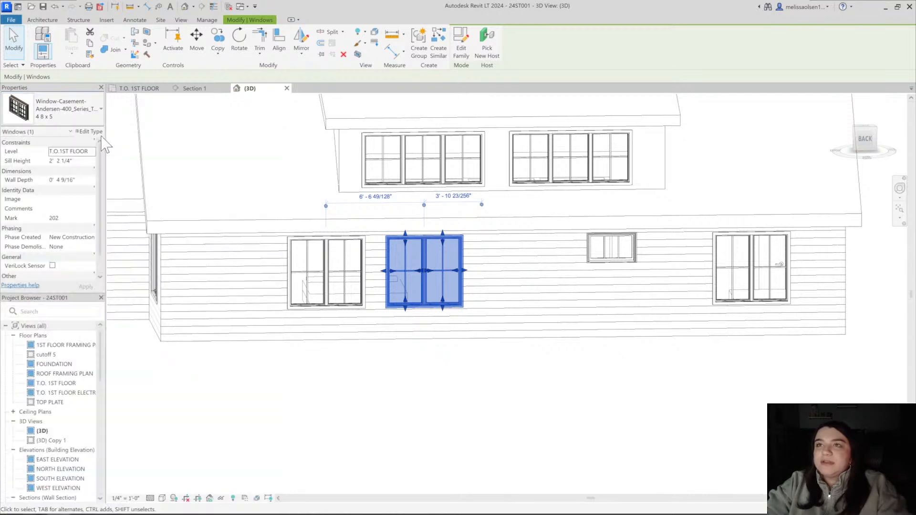
left_click(96, 131)
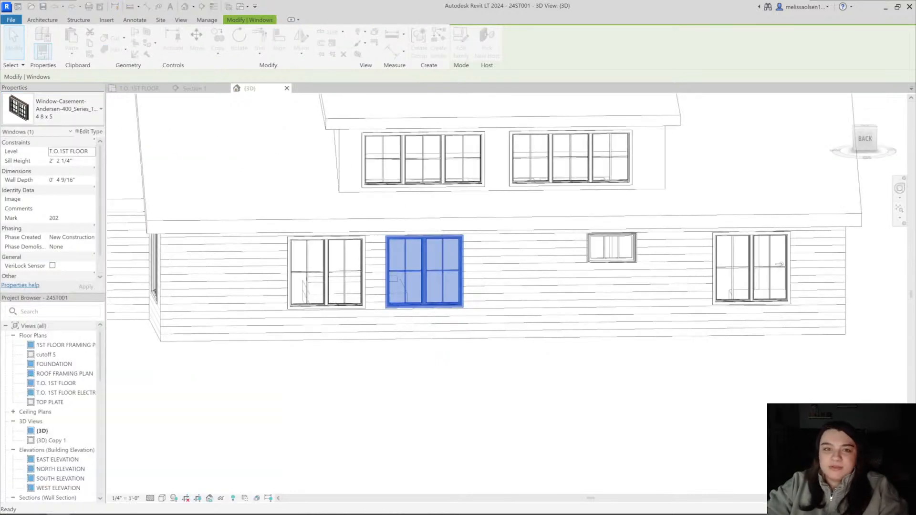
left_click(409, 149)
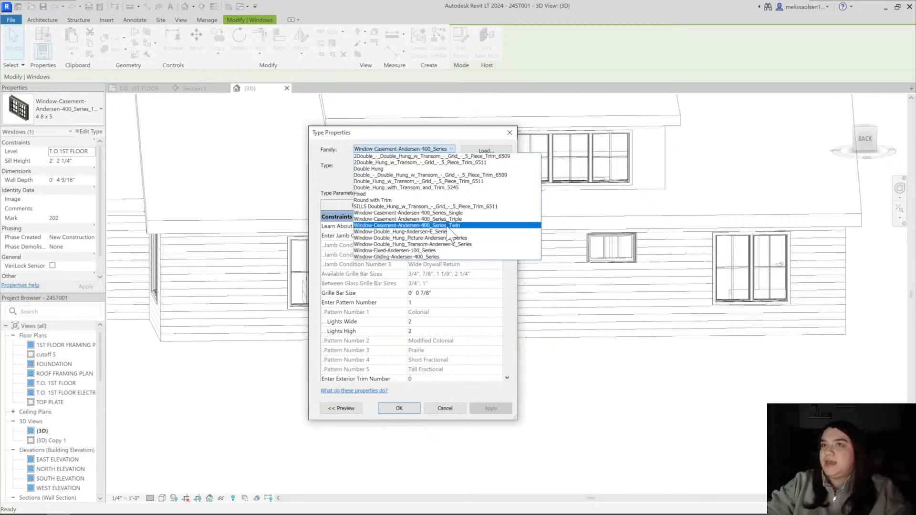
key("Escape")
key("Escape")
key("Escape")
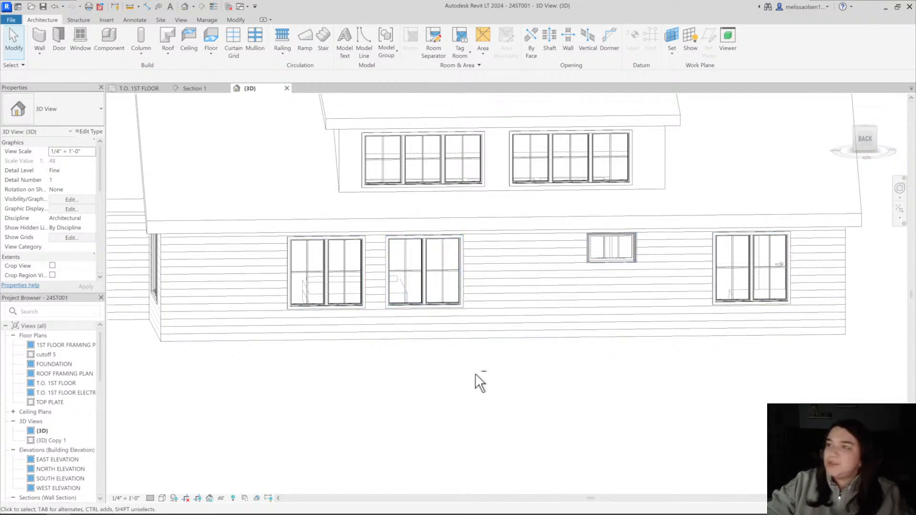
Examine the type properties of the 4 8 x 5 twin casement window near the small rear window, including its dimensions
middle_click_drag(476, 376, 393, 368, "shift")
left_click(422, 288)
middle_click_drag(423, 290, 452, 402, "shift")
scroll(431, 281, "up", 5)
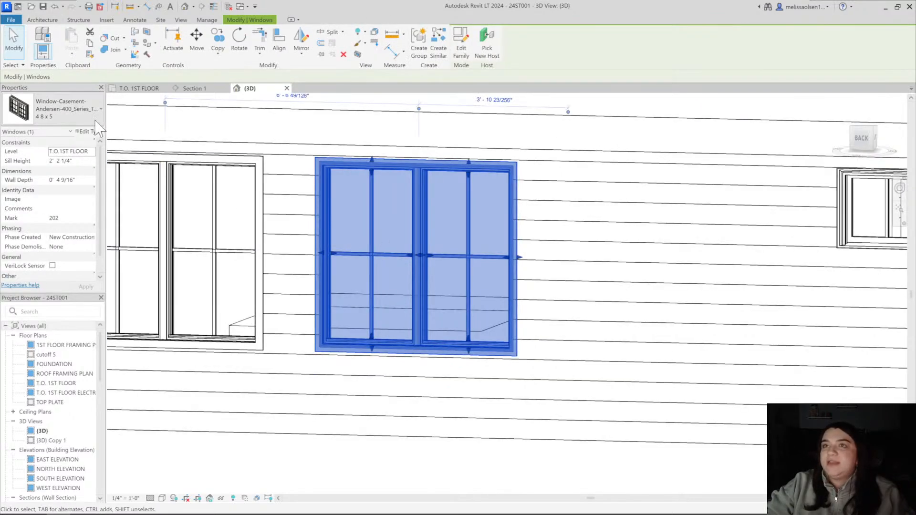
left_click(89, 131)
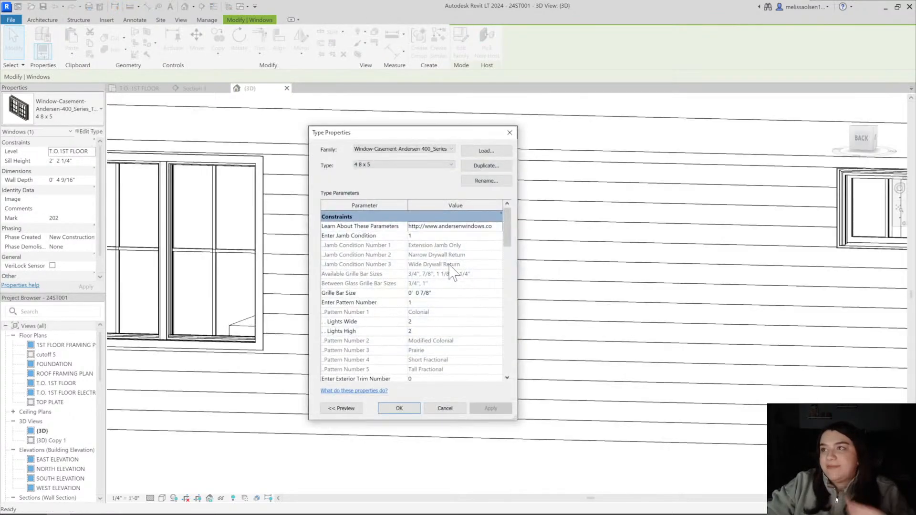
scroll(425, 303, "down", 8)
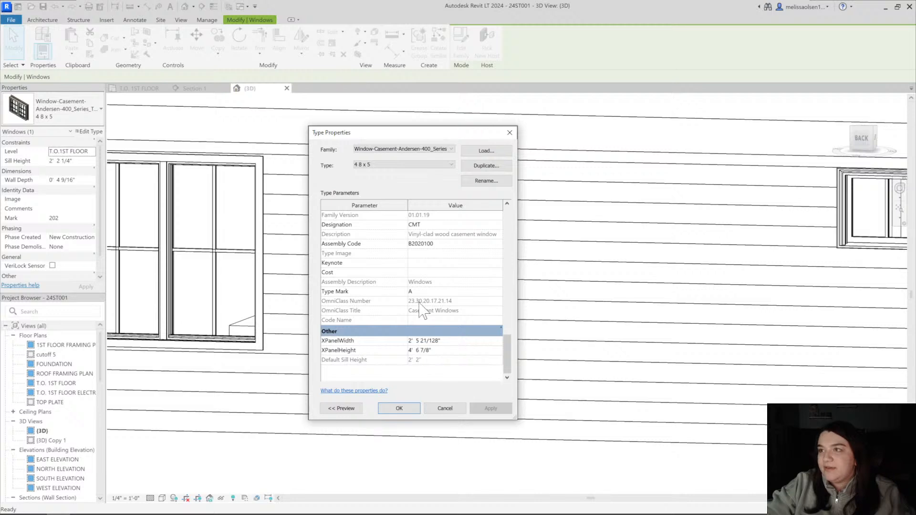
scroll(422, 310, "up", 5)
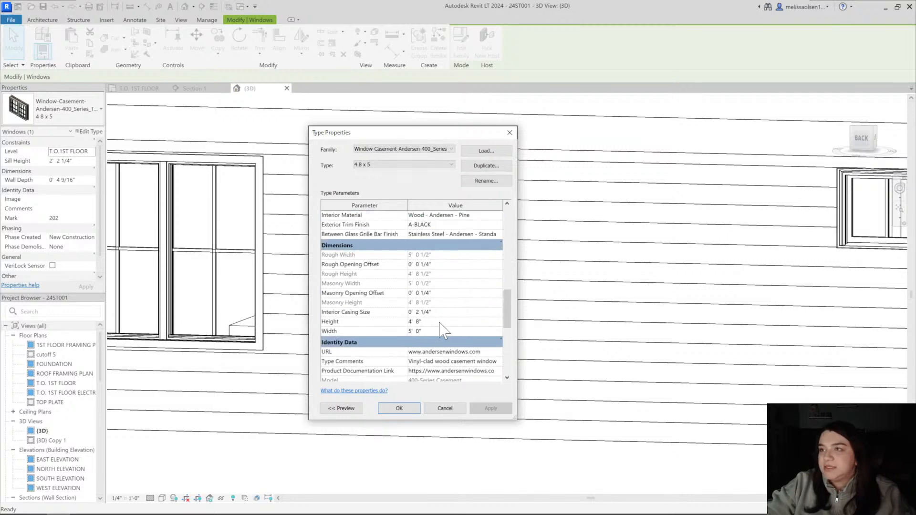
left_click(400, 409)
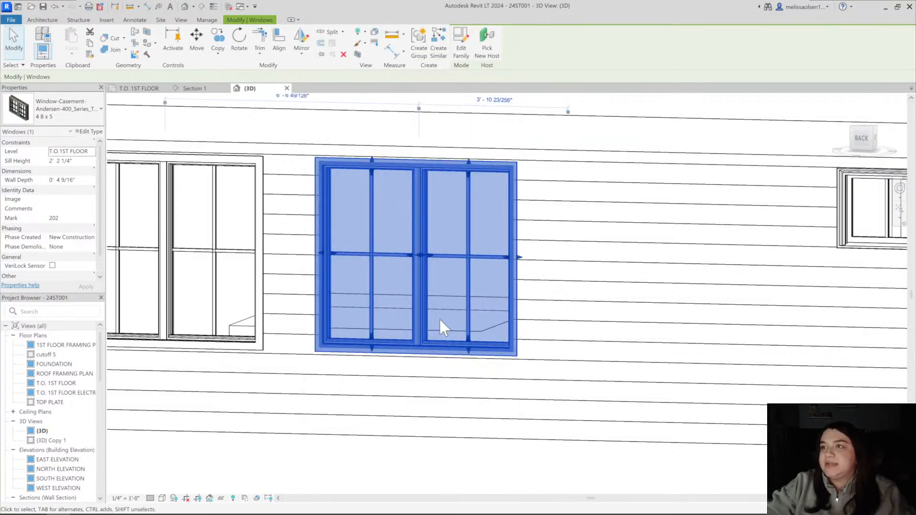
scroll(439, 317, "down", 4)
left_click(453, 435)
mouse_move(453, 436)
middle_mouse_down("shift")
mouse_move(436, 374)
mouse_move(512, 352)
mouse_move(614, 371)
mouse_move(368, 384)
mouse_move(313, 368)
mouse_move(285, 334)
mouse_move(427, 439)
mouse_move(363, 310)
middle_mouse_up("shift")
In Section 1, dimension the height from the first floor line to the bottom of the window in the dormer-side exterior wall
left_click(192, 89)
scroll(496, 286, "up", 5)
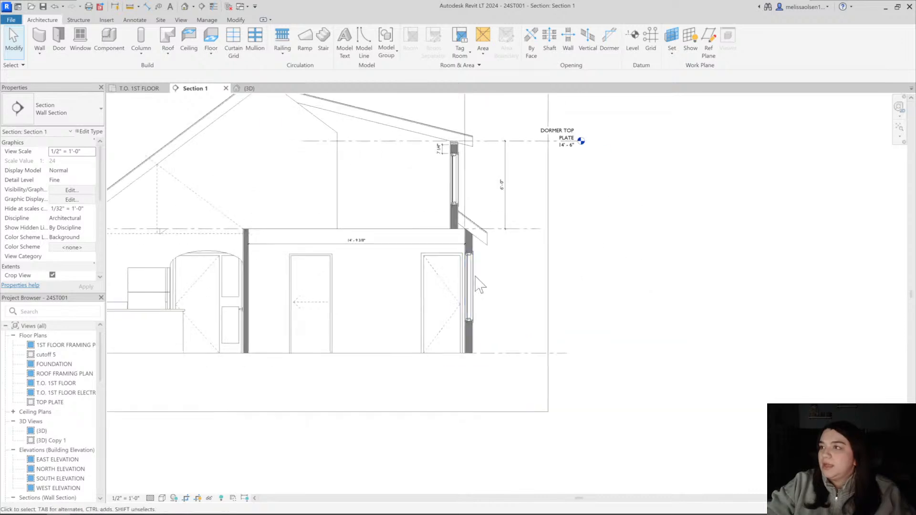
middle_click_drag(443, 221, 456, 268)
scroll(455, 268, "down", 1)
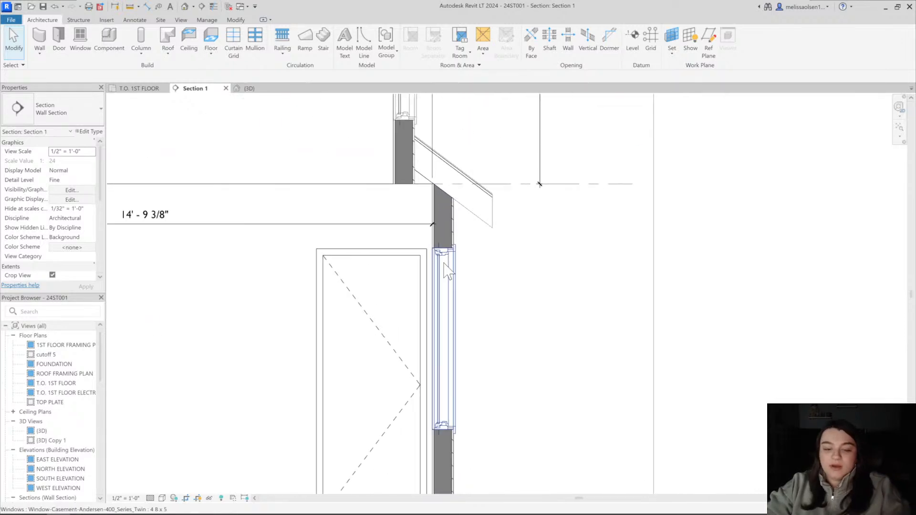
key("d")
key("i")
middle_click_drag(471, 491, 454, 370)
scroll(454, 370, "up", 4)
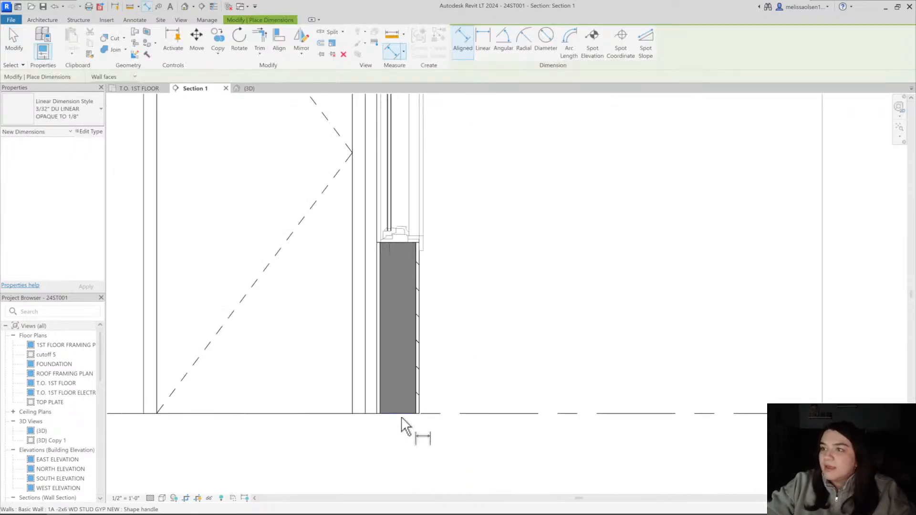
left_click(400, 414)
left_click(392, 243)
left_click(501, 260)
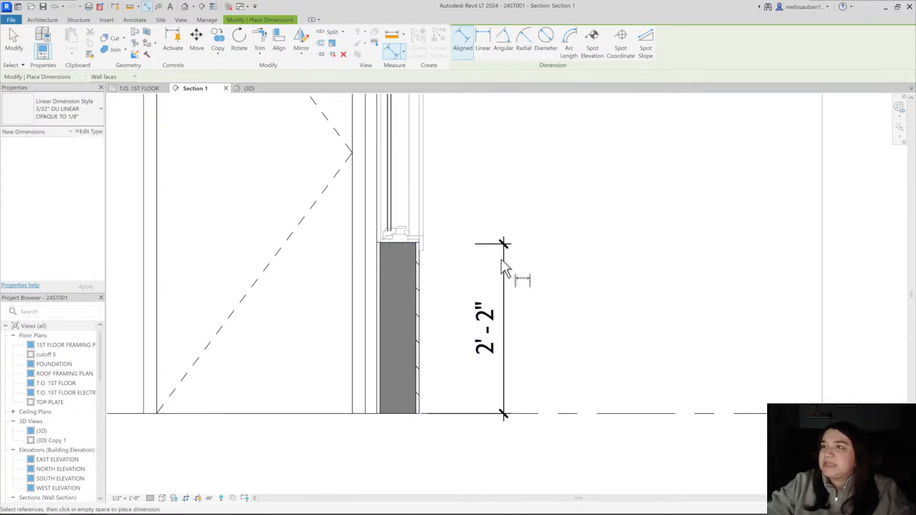
key("Escape")
key("Escape")
Examine the head of the first floor window against the neighbouring interior door and the dormer wall above in the section
scroll(494, 336, "down", 5)
middle_click_drag(496, 338, 497, 368)
middle_click_drag(452, 250, 465, 297)
scroll(411, 217, "up", 5)
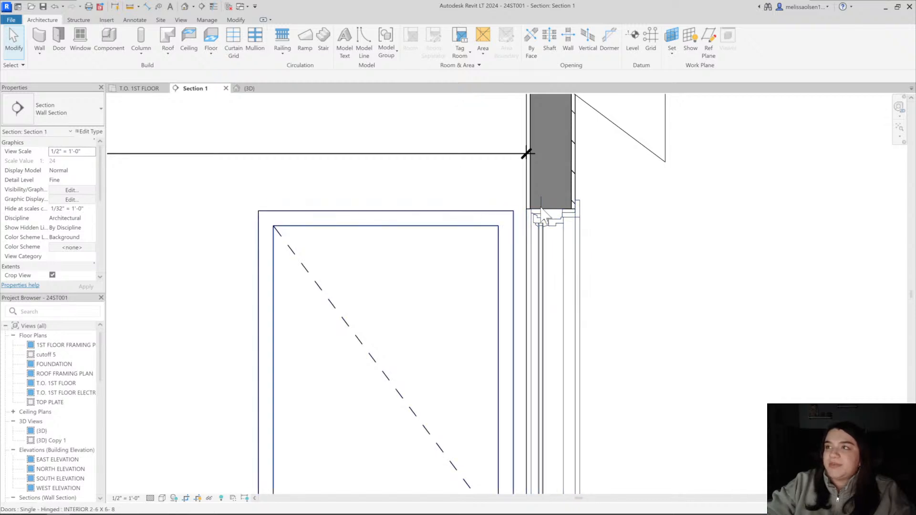
scroll(512, 215, "down", 5)
middle_click_drag(511, 215, 533, 239)
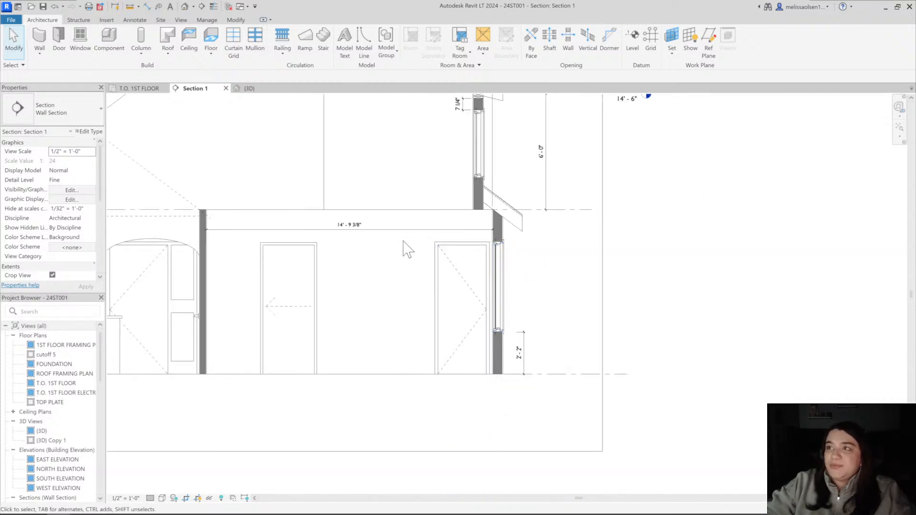
middle_click_drag(328, 267, 472, 280)
In the 3D view, select the ground-level rear and side windows one by one to check their types and positions
left_click(268, 88)
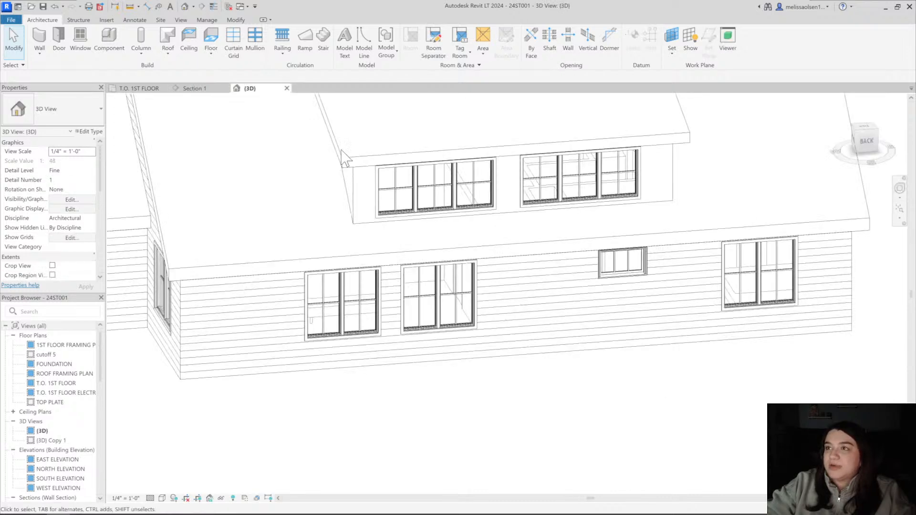
middle_click_drag(334, 239, 362, 231, "shift")
left_click(348, 265)
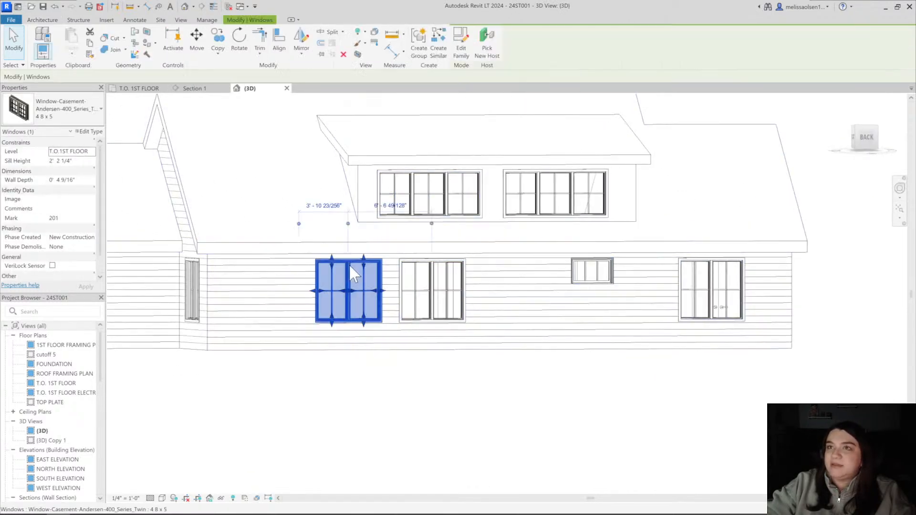
left_click(193, 270)
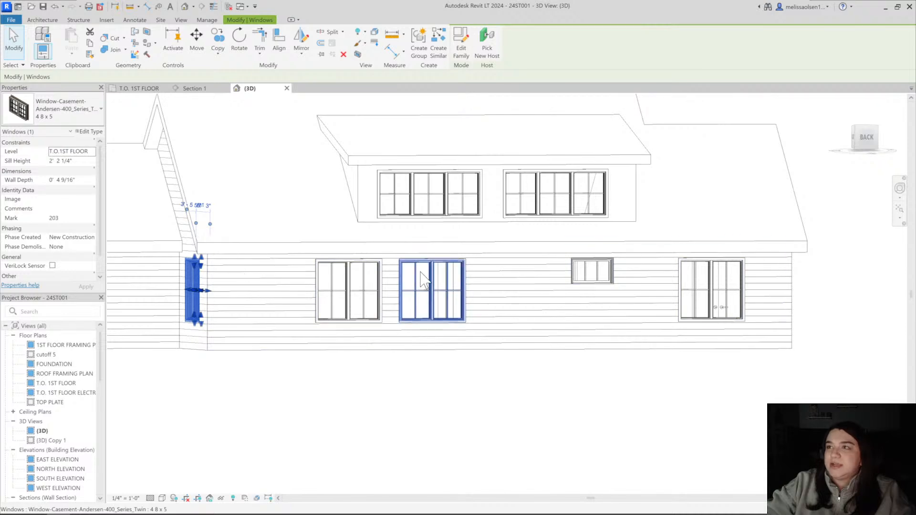
left_click(424, 289)
middle_click_drag(532, 283, 592, 293, "shift")
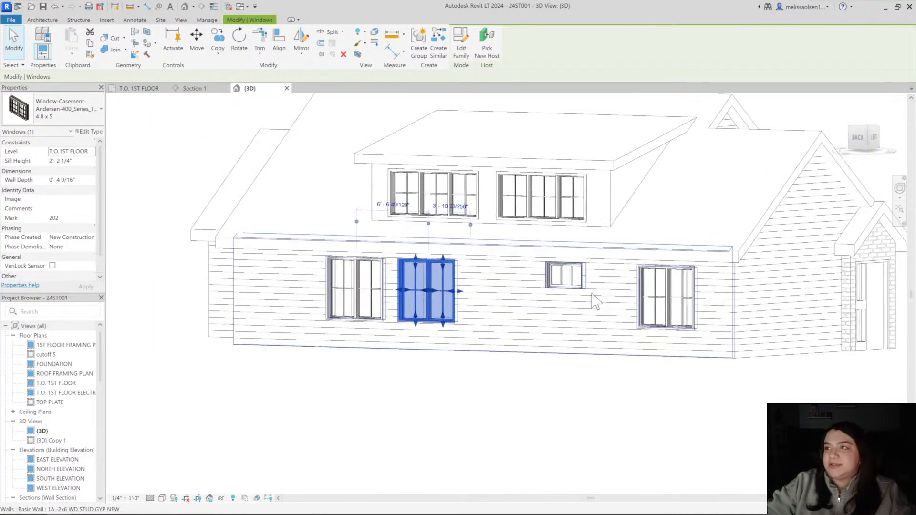
left_click(654, 294)
left_click(566, 282)
middle_click_drag(505, 291, 558, 337, "shift")
left_click(245, 121)
middle_click_drag(500, 271, 554, 269, "shift")
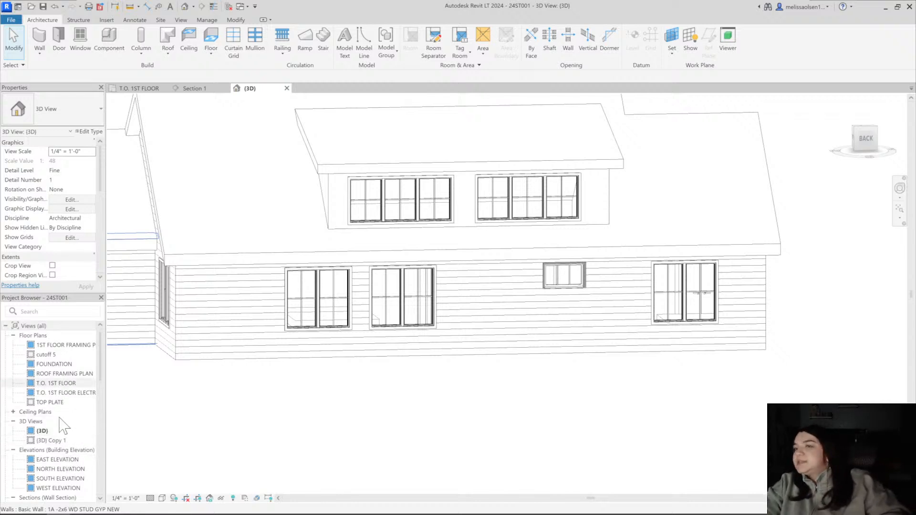
Open the NORTH ELEVATION and examine how the small window lines up with the dormer's triple casement window above it
double_click(61, 469)
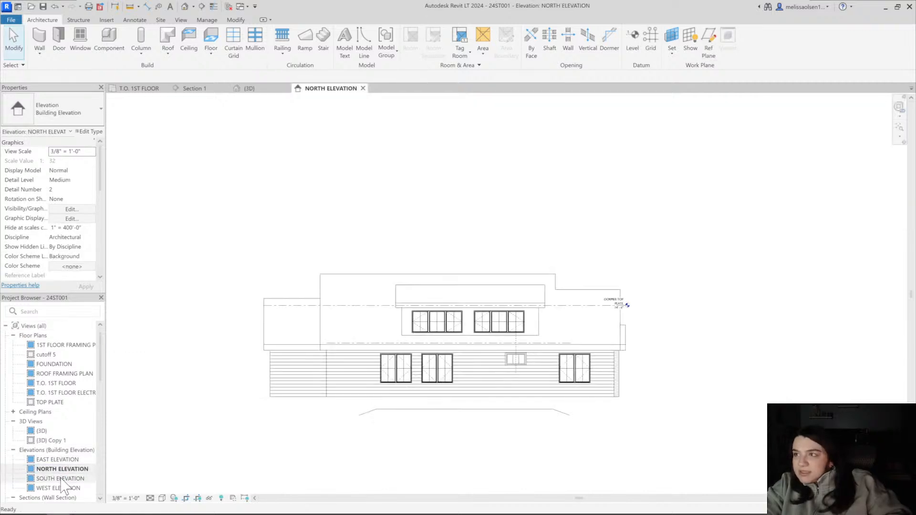
scroll(513, 411, "up", 5)
middle_click_drag(519, 421, 518, 419)
middle_click_drag(330, 315, 333, 311)
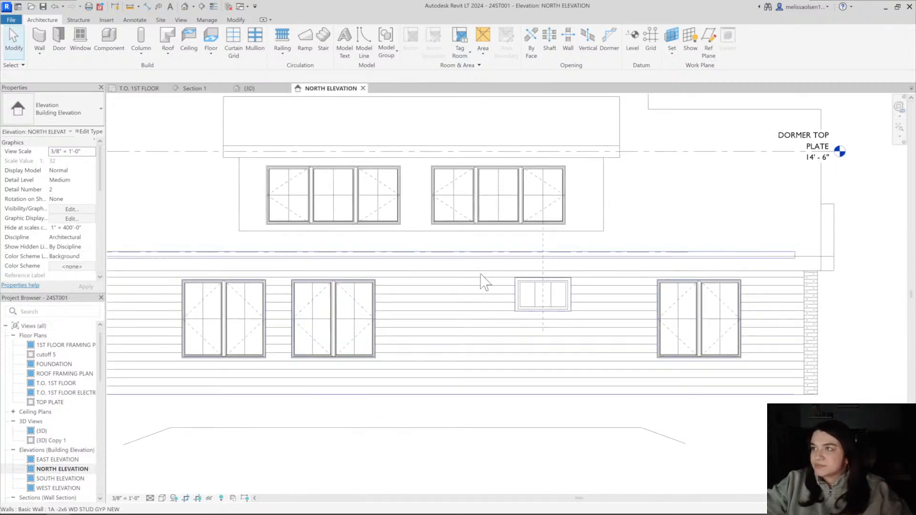
scroll(553, 265, "up", 5)
middle_click_drag(553, 265, 495, 299)
scroll(569, 278, "down", 4)
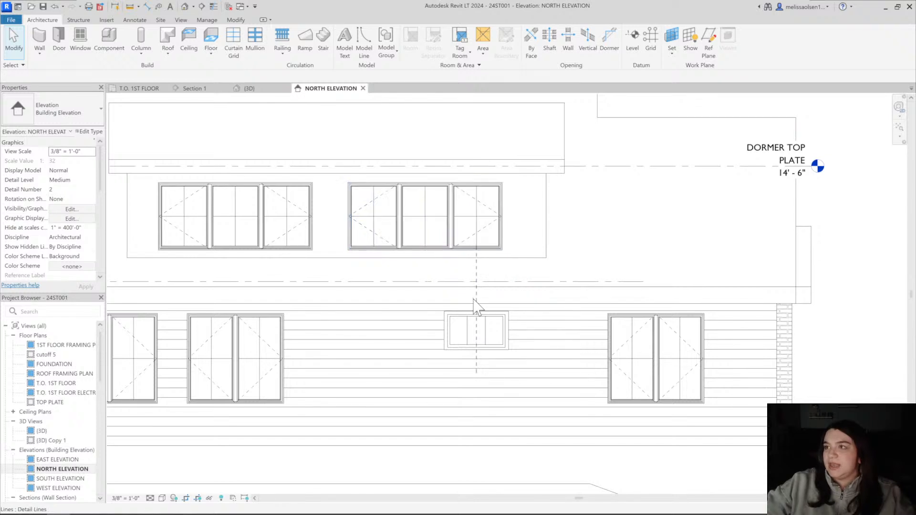
scroll(473, 299, "up", 1)
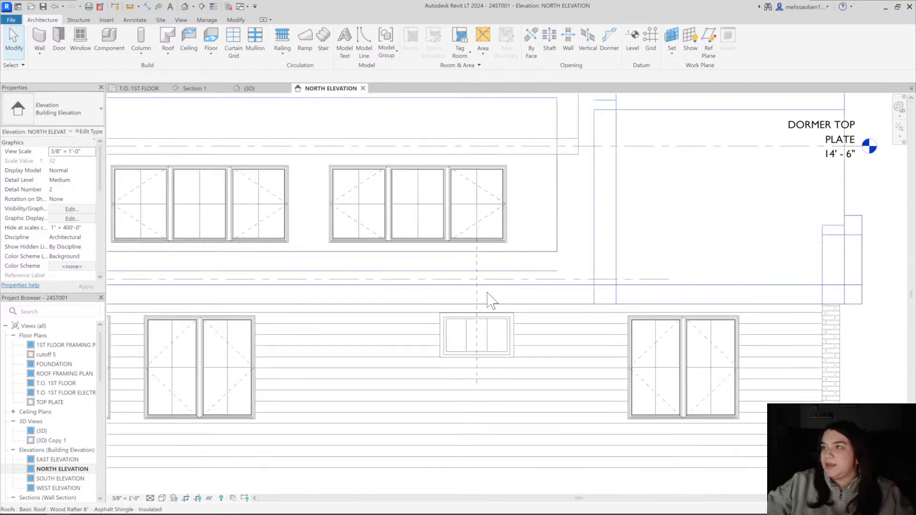
Check the small window's position on the T.O. 1ST FLOOR plan and compare it with the window layout in the NORTH ELEVATION
left_click(139, 88)
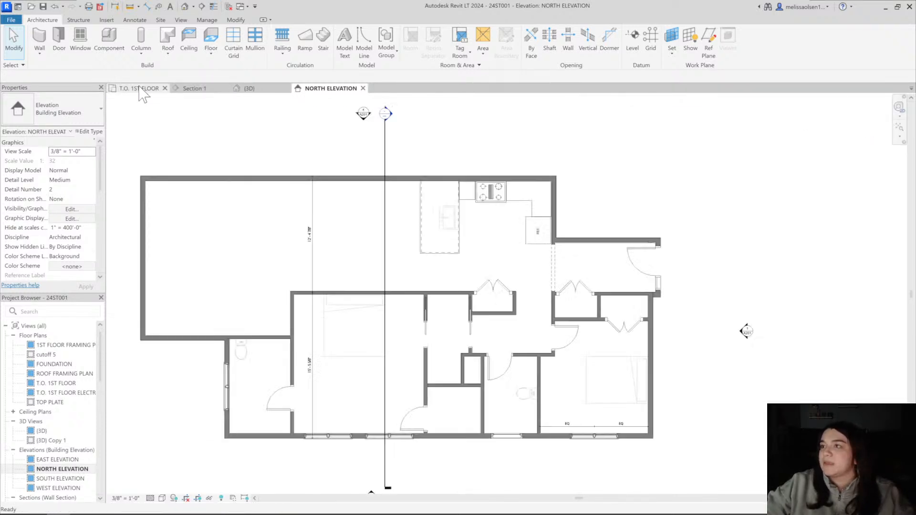
scroll(411, 401, "up", 4)
middle_click_drag(505, 382, 522, 392)
scroll(440, 396, "down", 1)
left_click(329, 89)
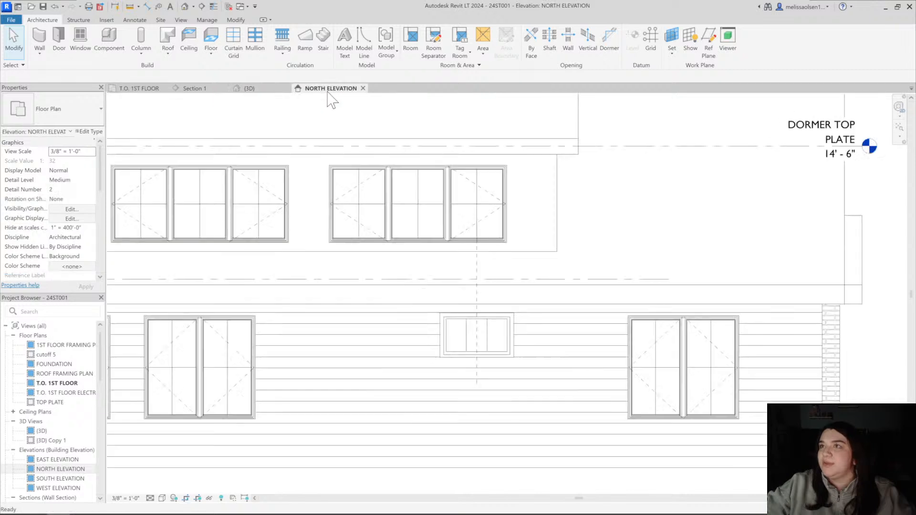
scroll(479, 239, "up", 2)
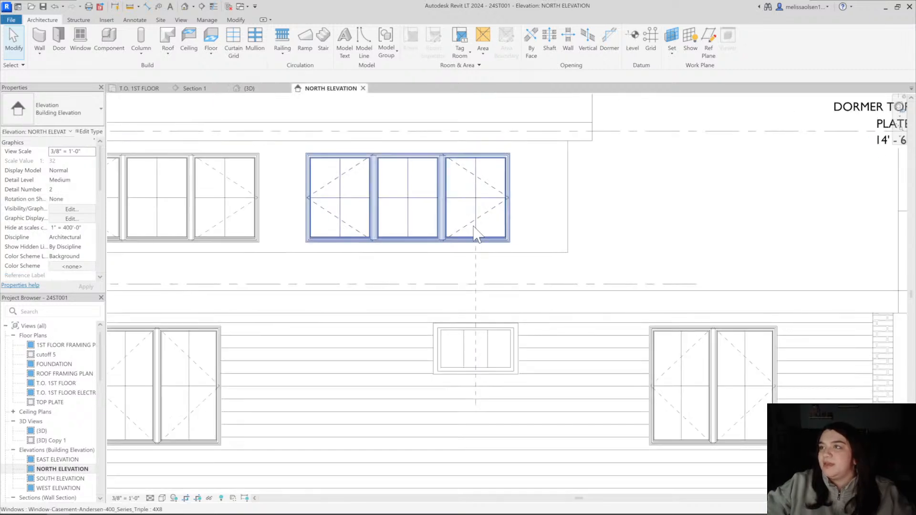
scroll(470, 351, "down", 2)
middle_click_drag(173, 329, 351, 315)
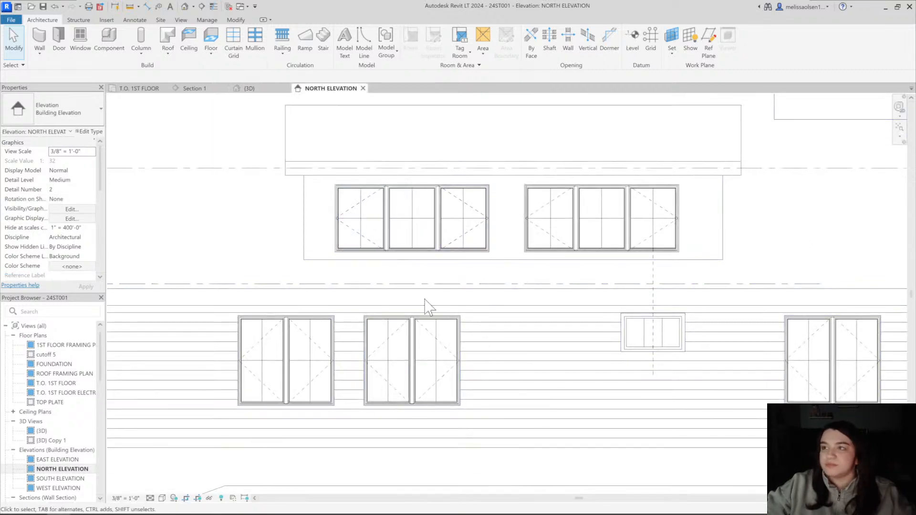
key("a")
key("l")
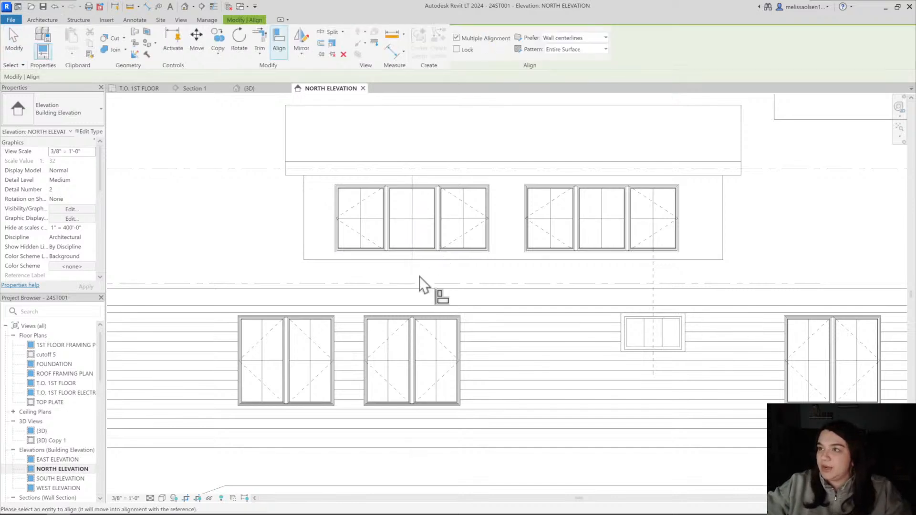
key("Escape")
key("Escape")
Set the NORTH ELEVATION's detail level to Fine and its visual style to Hidden Line
scroll(411, 366, "down", 2)
middle_click_drag(411, 366, 401, 306)
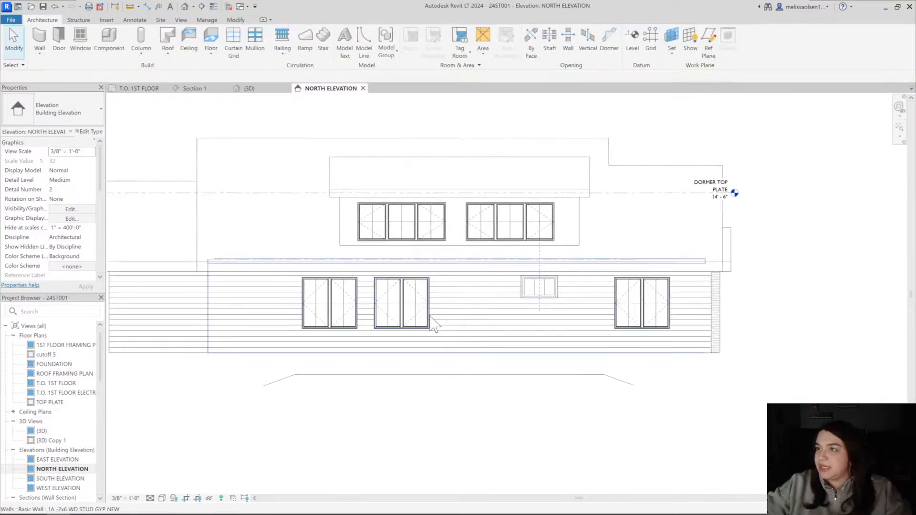
scroll(403, 301, "up", 3)
middle_click_drag(471, 316, 452, 327)
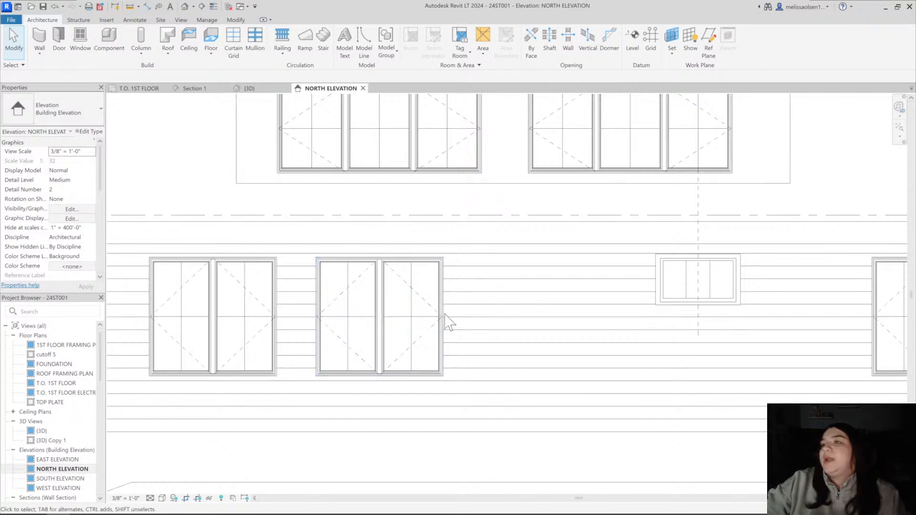
left_click(159, 490)
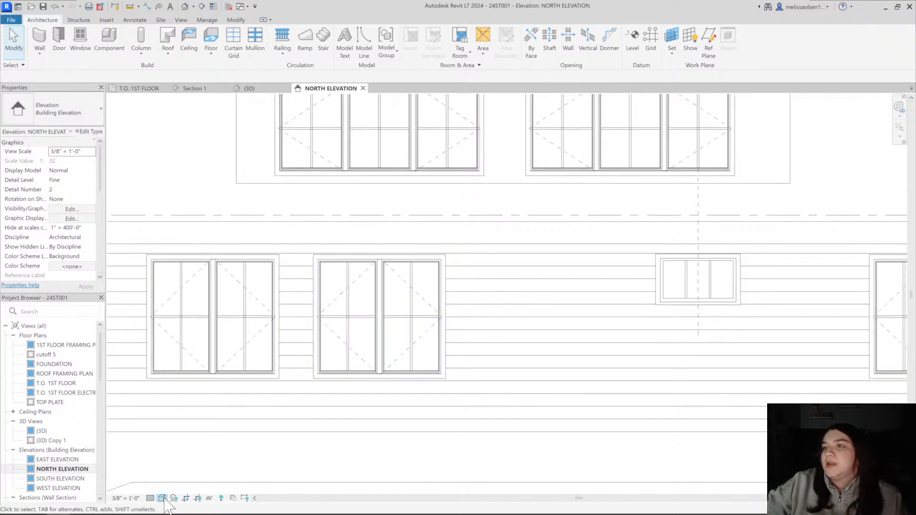
left_click(162, 499)
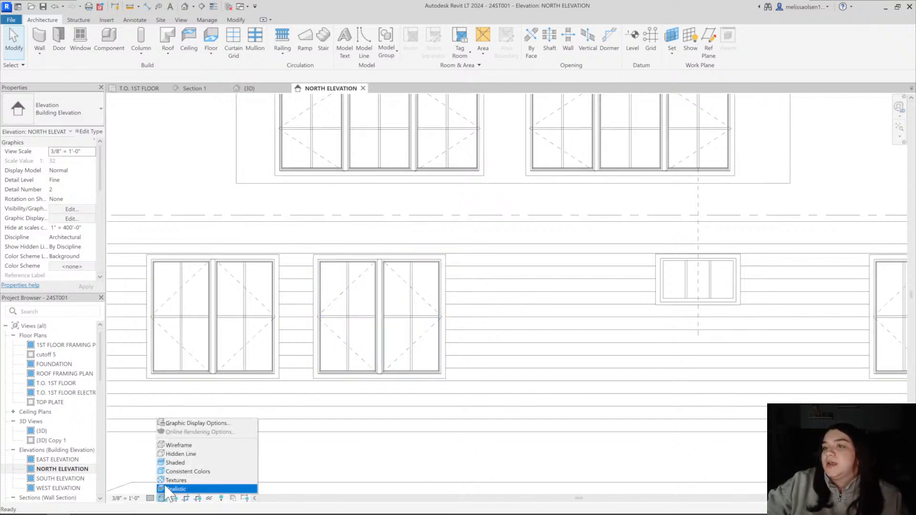
left_click(181, 453)
Examine the trim and grilles of the two adjacent twin casement windows in the NORTH ELEVATION and compare them with the 3D view
scroll(210, 374, "up", 3)
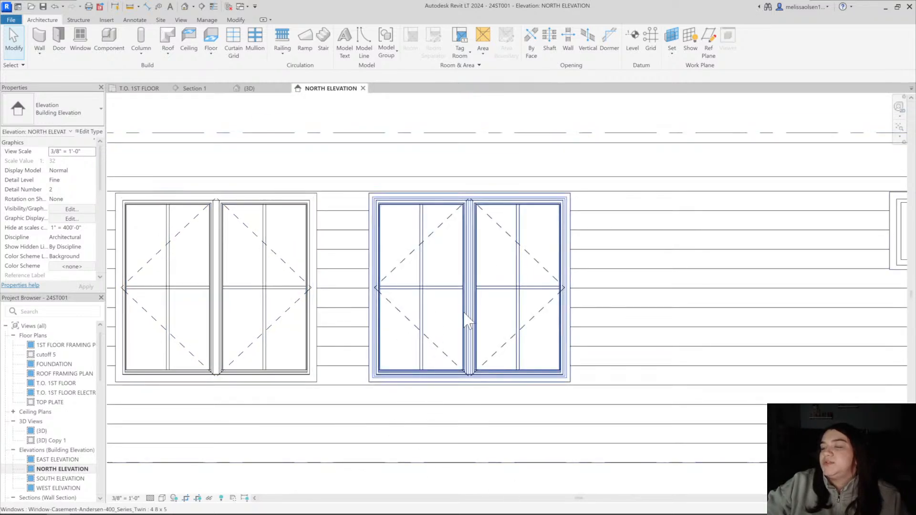
scroll(465, 386, "down", 2)
middle_click_drag(464, 386, 454, 378)
middle_click_drag(451, 311, 371, 355)
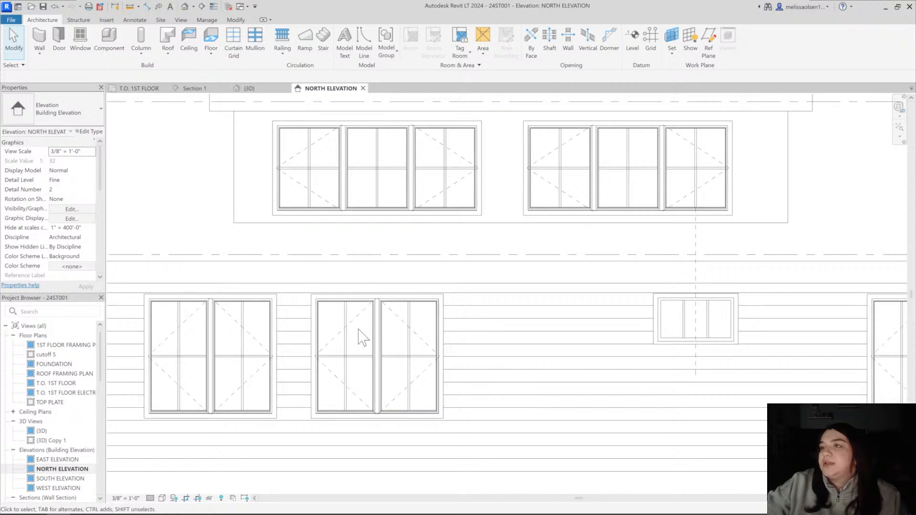
scroll(368, 415, "up", 3)
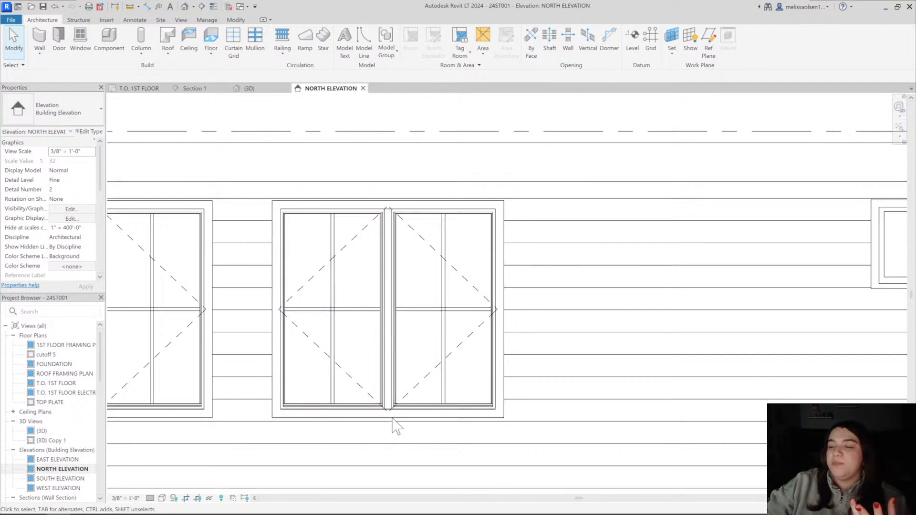
scroll(393, 426, "down", 2)
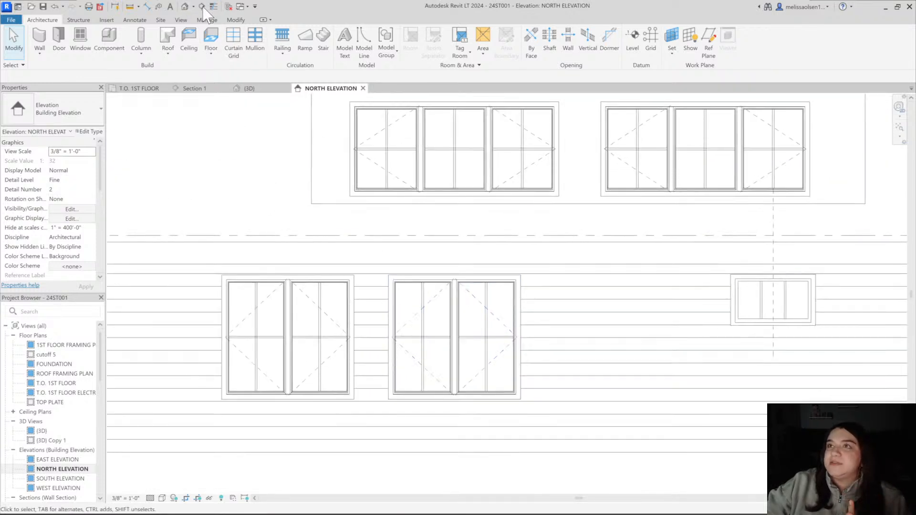
left_click(235, 88)
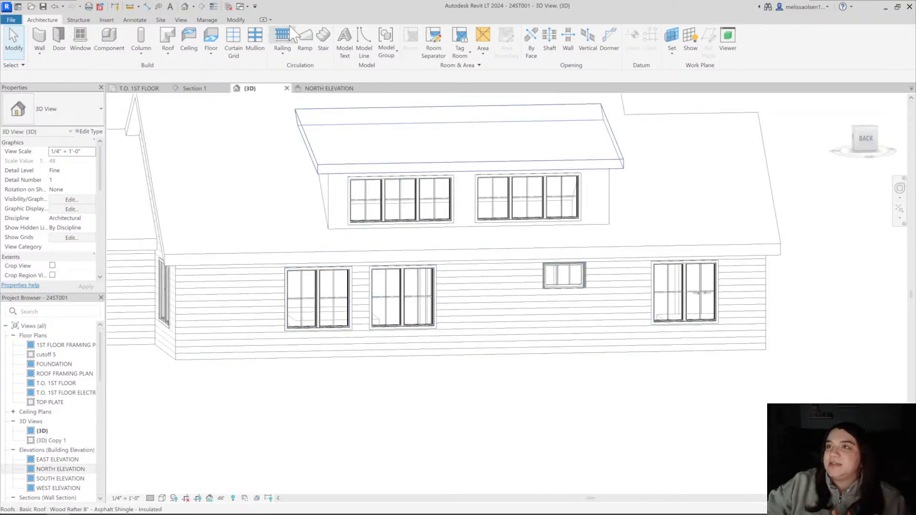
left_click(312, 89)
scroll(385, 337, "down", 2)
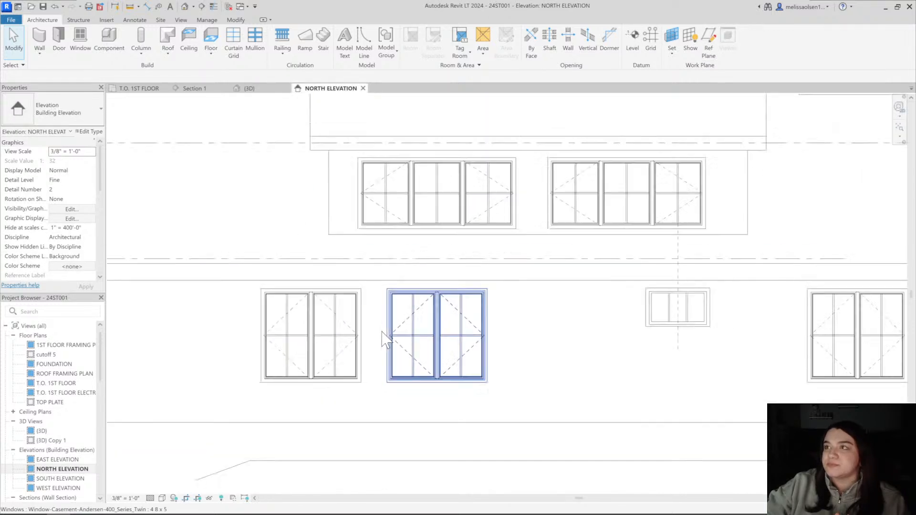
Compare how the two adjacent twin casement windows' trim and grilles display at Medium, Coarse and Fine detail levels in the NORTH ELEVATION
middle_click_drag(588, 250, 553, 195)
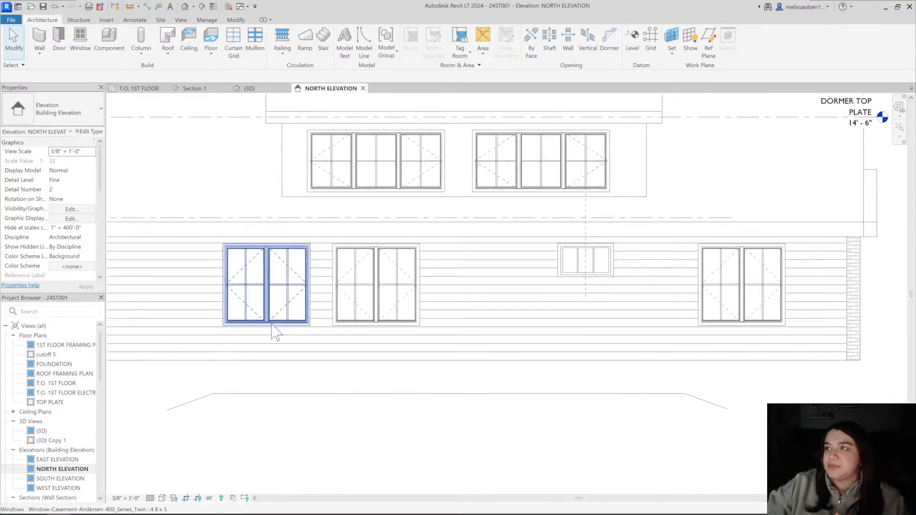
middle_click_drag(276, 330, 367, 329)
scroll(252, 461, "up", 3)
left_click(150, 498)
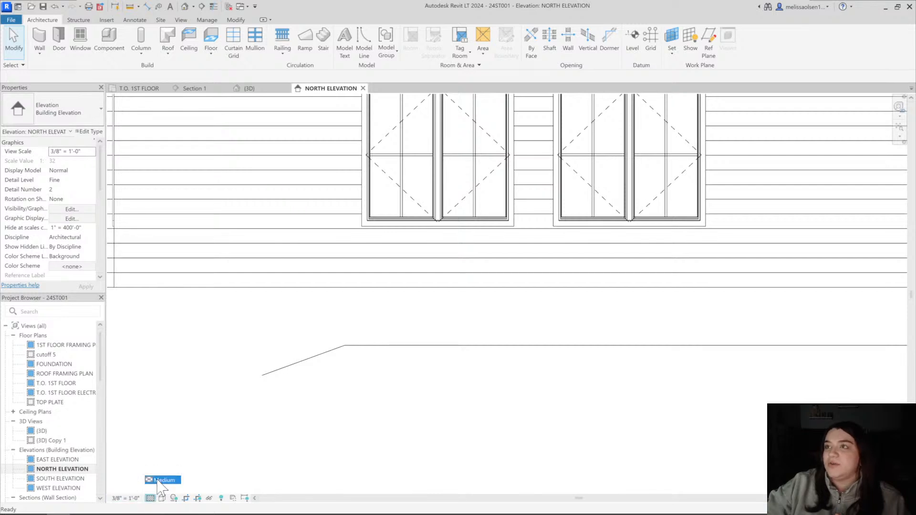
left_click(157, 480)
middle_click_drag(341, 327, 217, 510)
scroll(294, 408, "up", 2)
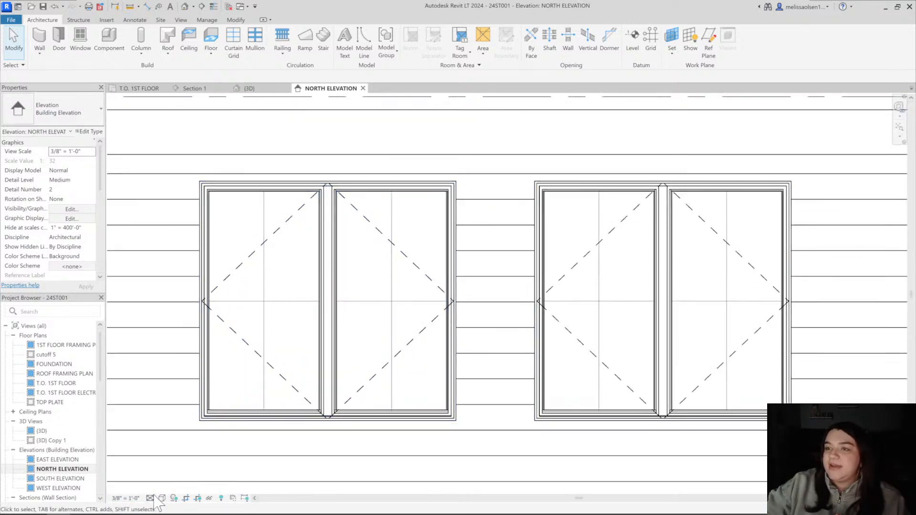
left_click(163, 473)
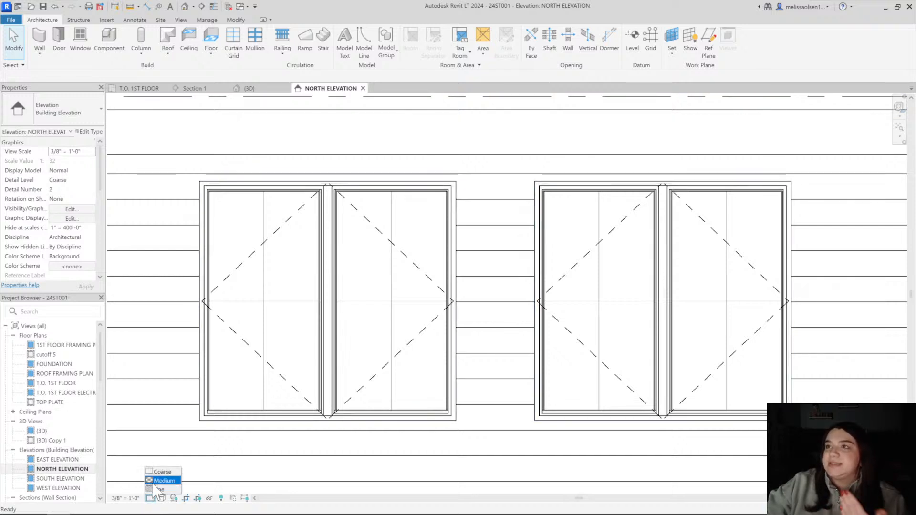
left_click(157, 481)
left_click(150, 499)
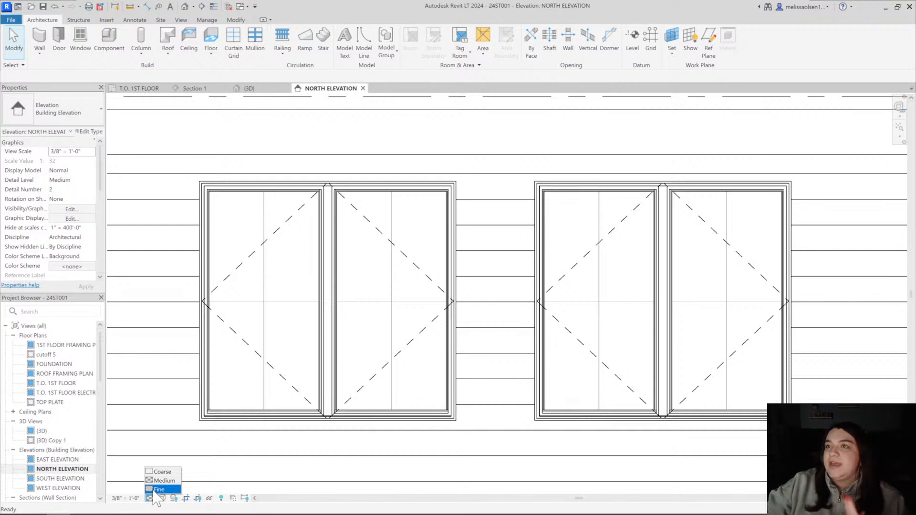
left_click(159, 489)
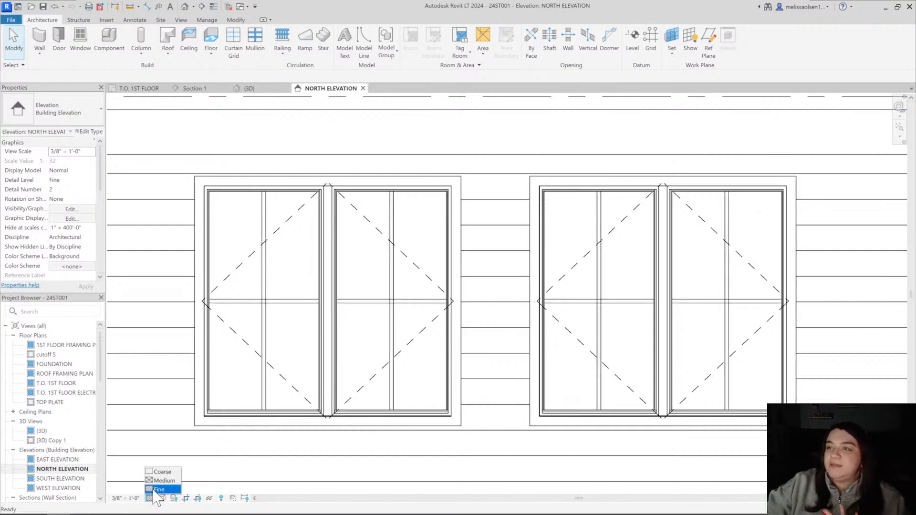
Select the first of the two adjacent twin casement windows to check its type properties, and clear the selection
left_click(256, 432)
scroll(250, 429, "down", 4)
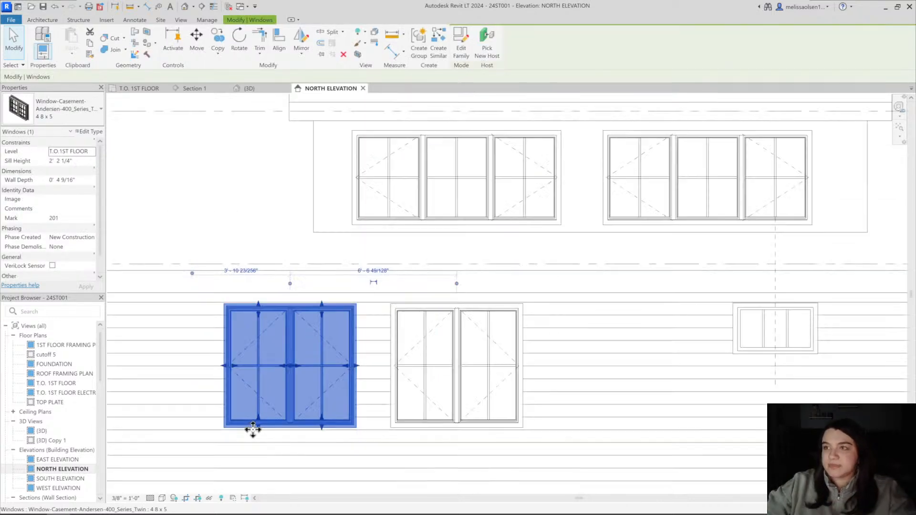
scroll(306, 410, "down", 2)
scroll(312, 364, "up", 5)
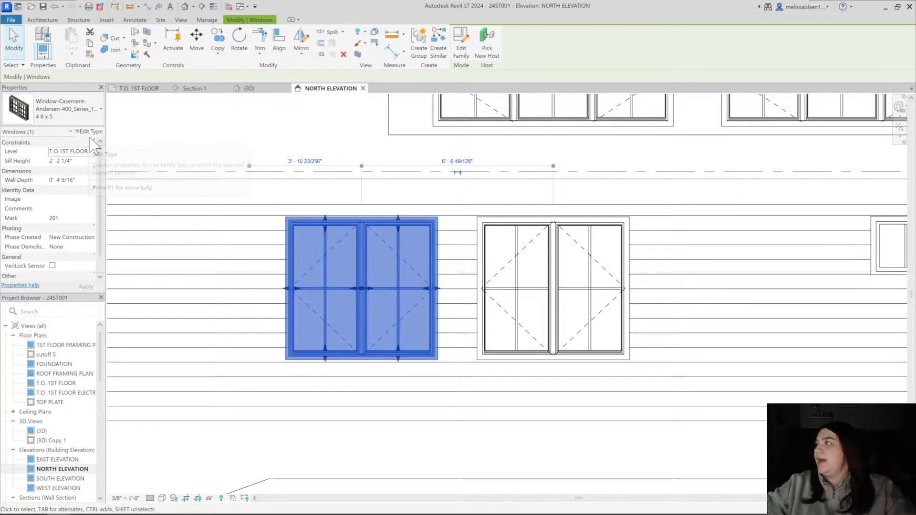
left_click(230, 476)
Toggle the NORTH ELEVATION's detail level to Medium and back to Fine to recheck the twin casement windows' exterior trim
scroll(231, 476, "up", 2)
left_click(151, 500)
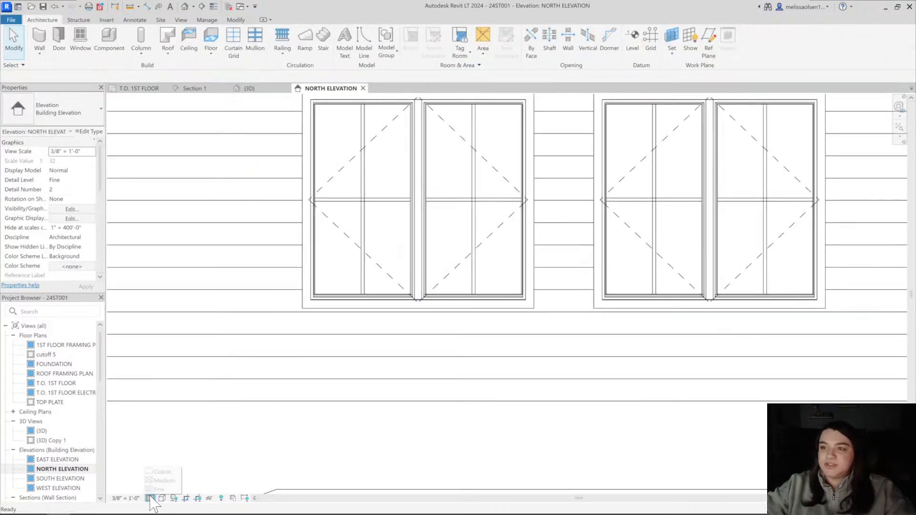
left_click(161, 481)
middle_click_drag(368, 286, 328, 359)
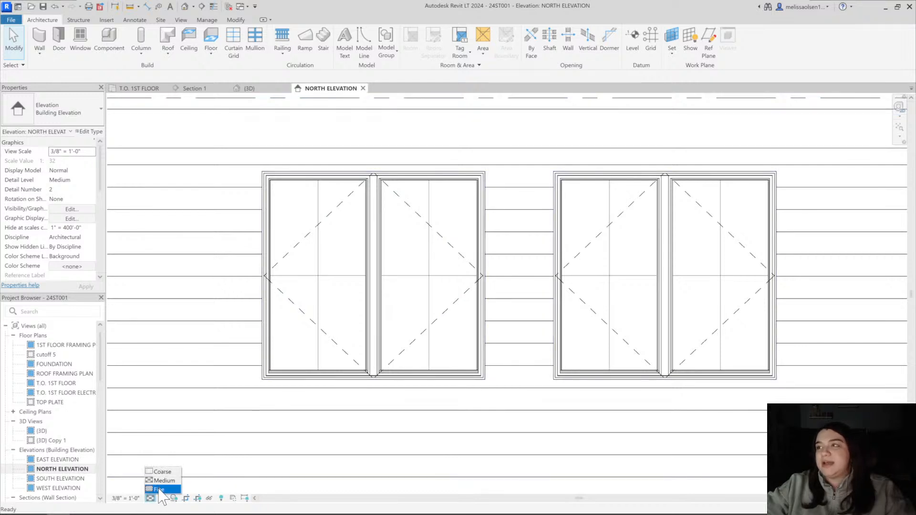
left_click(160, 490)
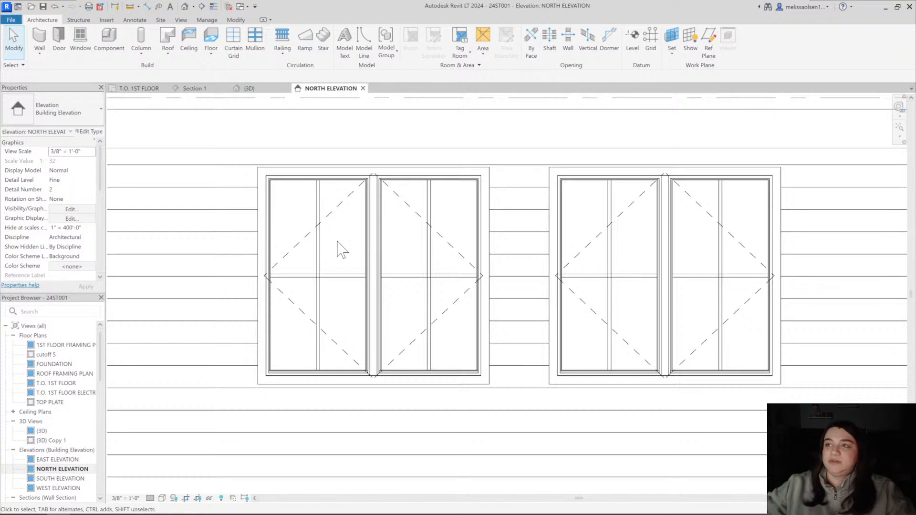
Edit the 4 8 x 5 twin casement window type and set its exterior trim number to 2 for 3 1/2" flat casing
scroll(339, 235, "down", 3)
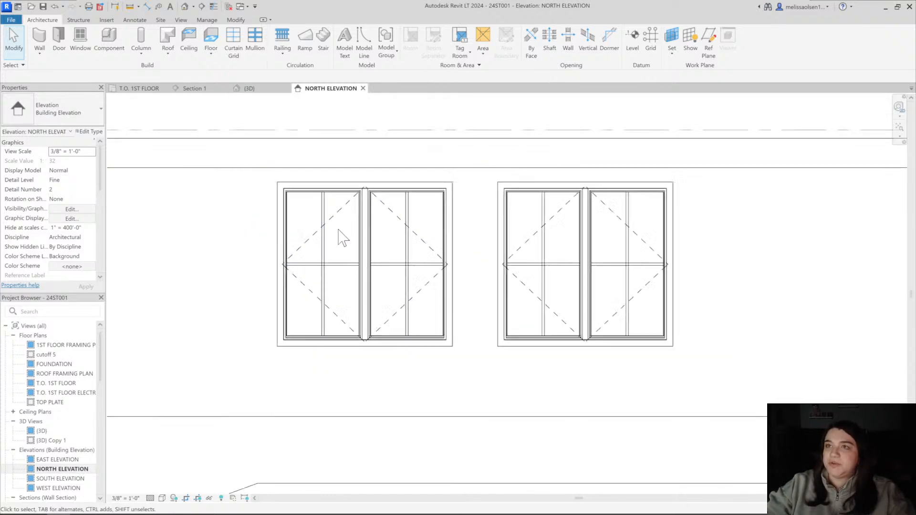
middle_click_drag(343, 274, 345, 314)
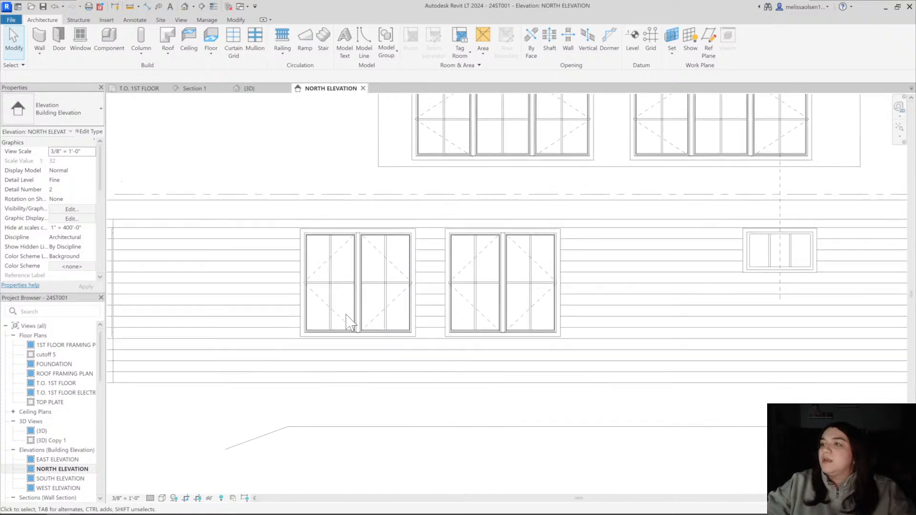
scroll(375, 399, "down", 2)
scroll(361, 368, "up", 3)
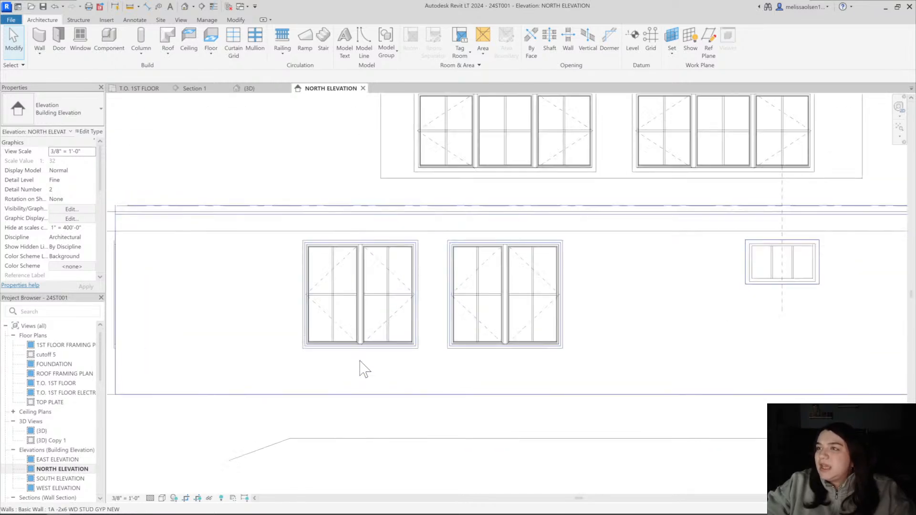
left_click(358, 316)
left_click(90, 132)
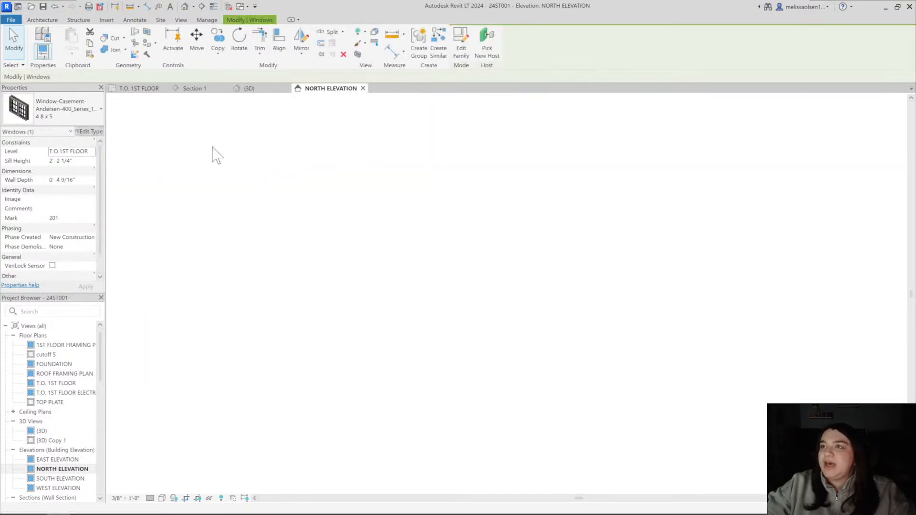
scroll(415, 281, "down", 5)
scroll(422, 271, "up", 2)
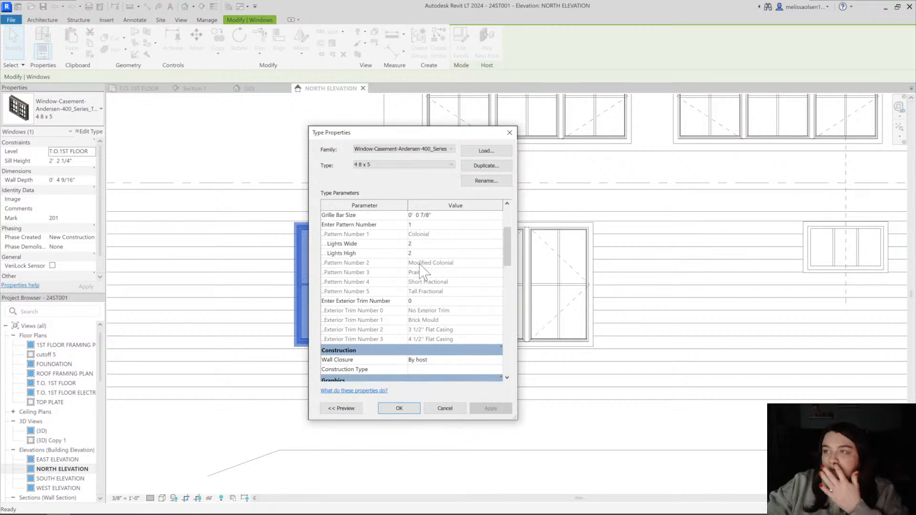
left_click(420, 301)
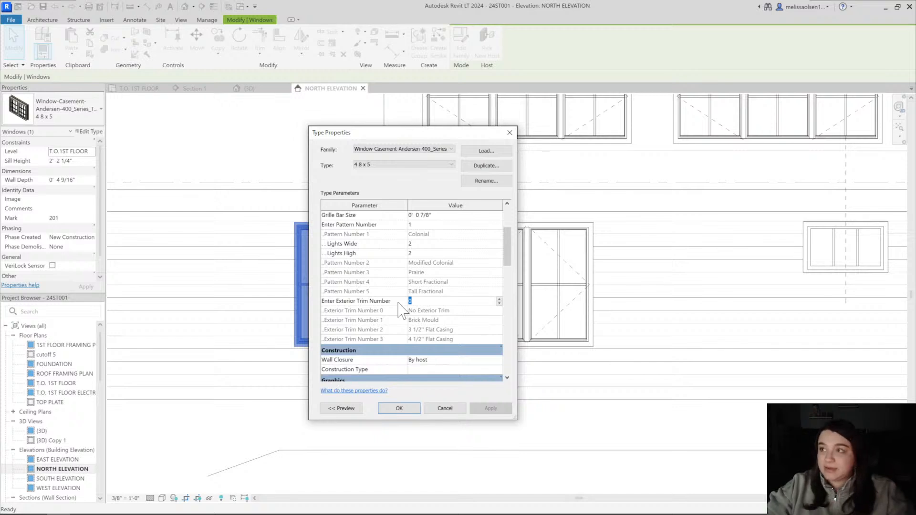
type("2")
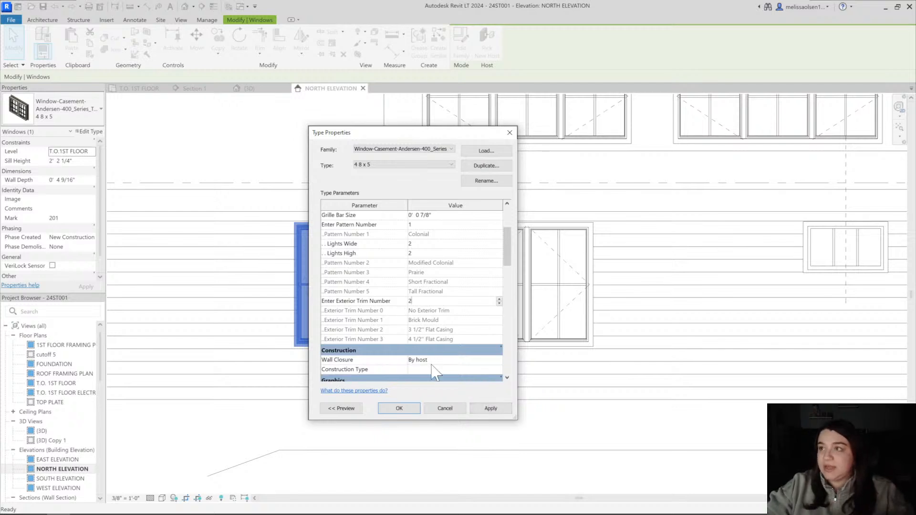
left_click(405, 409)
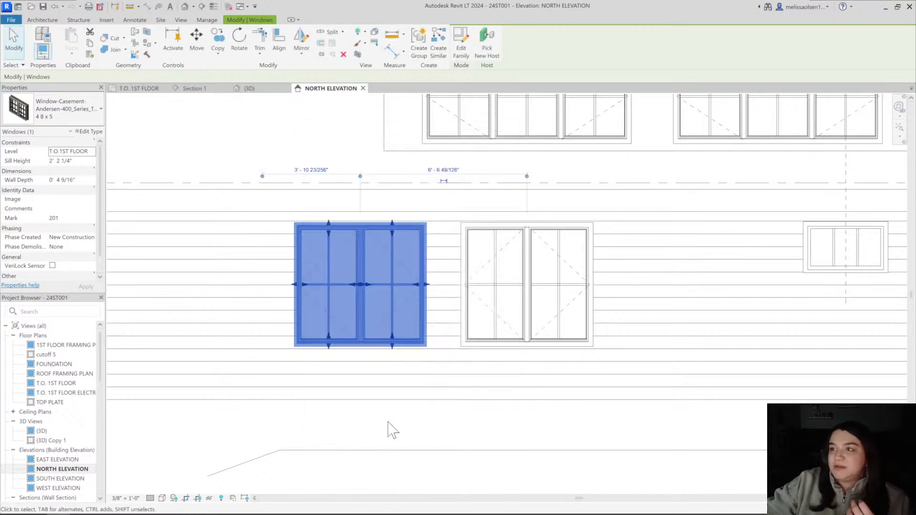
Check the edited twin casement window's trim in the elevation and clear the selection
left_click(389, 423)
left_click(382, 326)
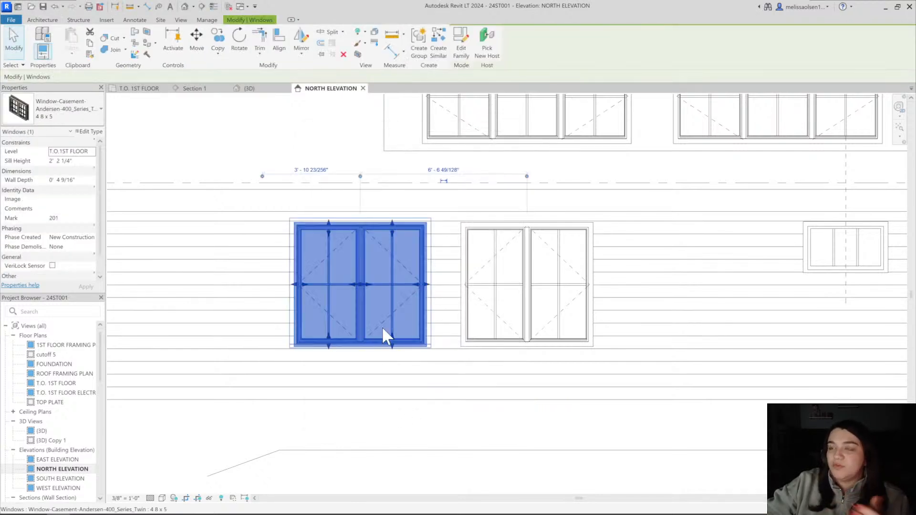
left_click(388, 450)
left_click(389, 437)
Extend the DORMER TOP PLATE level line so its level head sits beyond the building's outer end in the NORTH ELEVATION
scroll(377, 407, "down", 4)
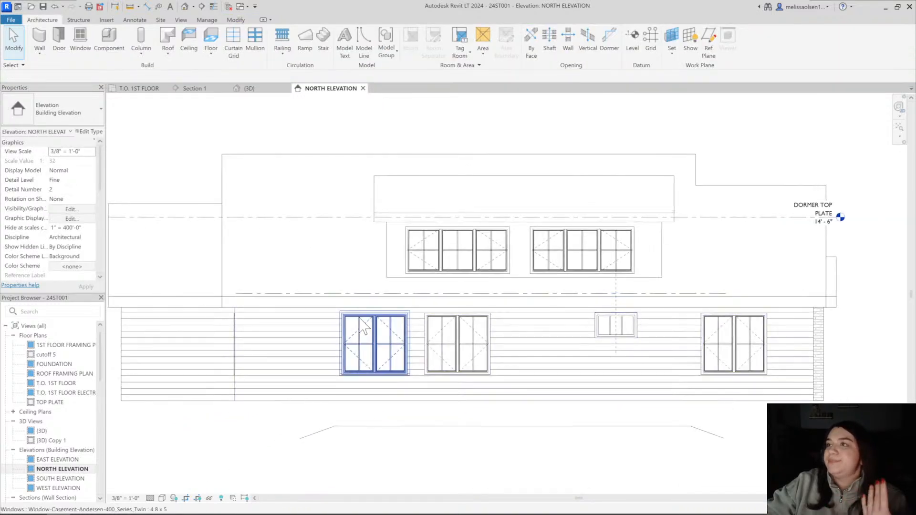
middle_click_drag(665, 273, 446, 266)
left_click(618, 213)
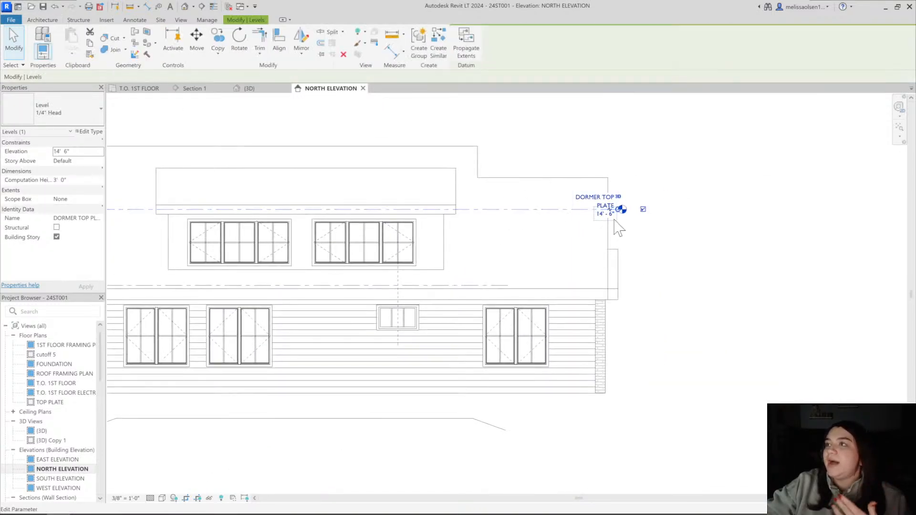
left_click_drag(620, 210, 717, 210)
left_click(671, 164)
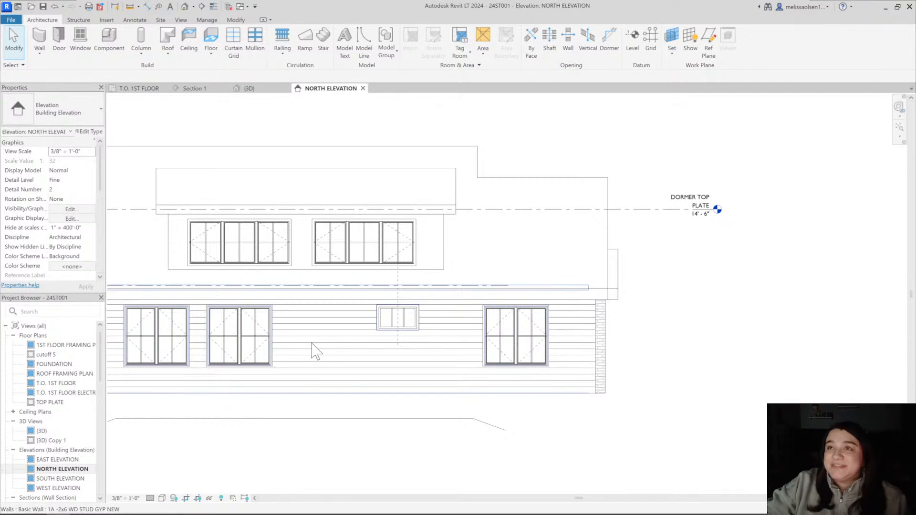
Examine the casing around the two adjacent twin casement windows and compare it with the dormer windows above
middle_click_drag(273, 352, 397, 352)
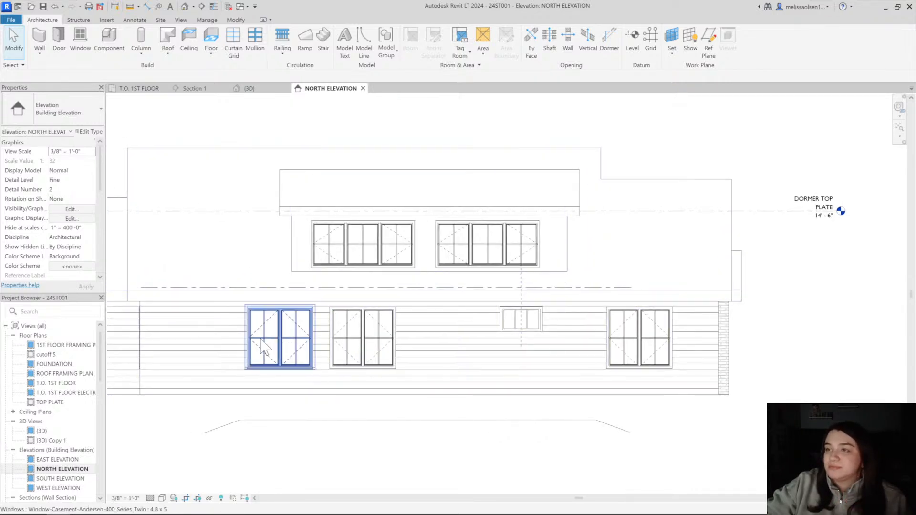
scroll(243, 308, "up", 3)
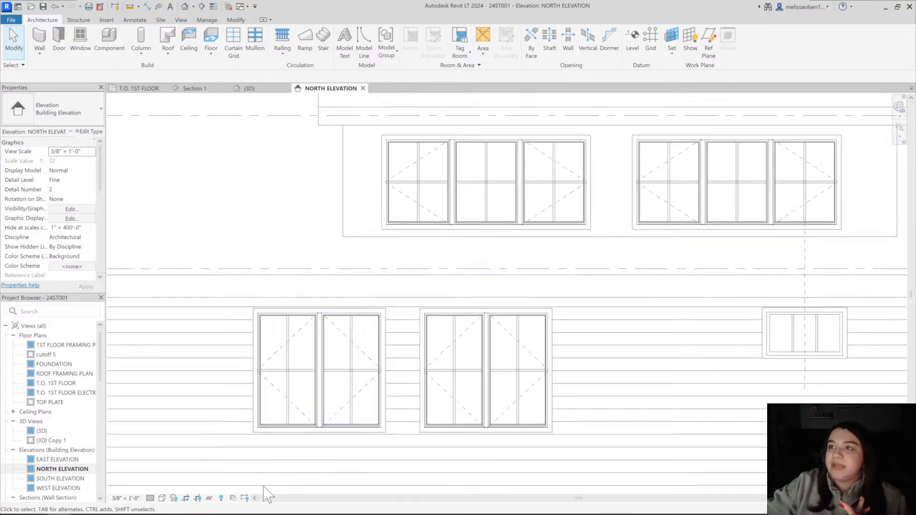
left_click(287, 321)
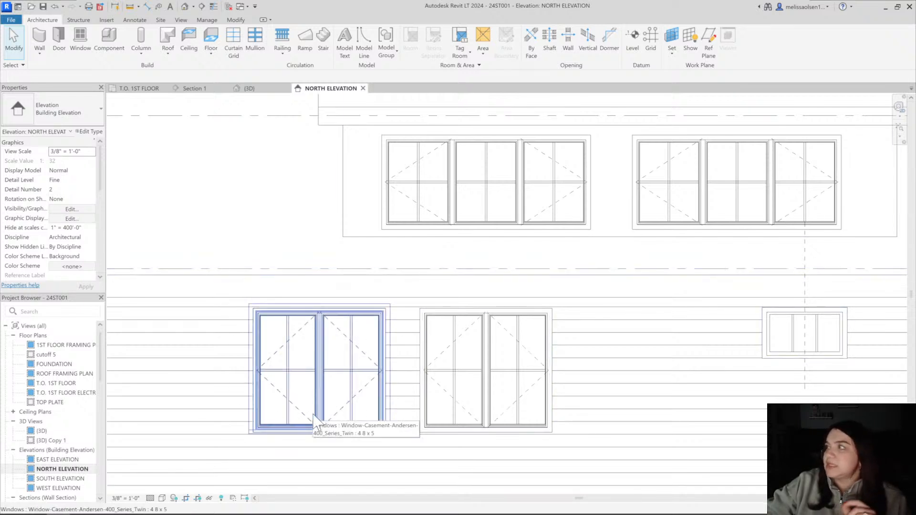
left_click(289, 264)
Look in on Section 1 and the T.O. 1ST FLOOR plan, and open the default 3D view at the adjacent twin casement windows
left_click(195, 88)
middle_click_drag(461, 268, 390, 356)
left_click(138, 88)
left_click(185, 6)
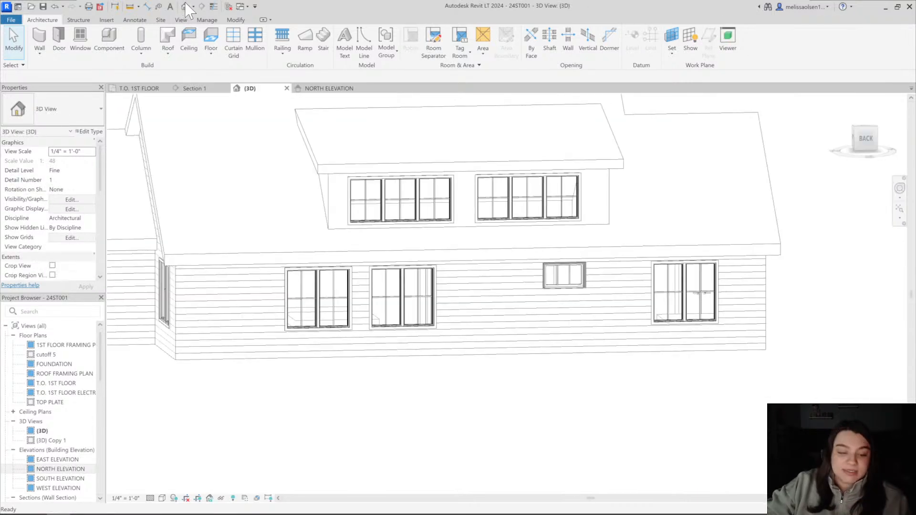
scroll(334, 281, "up", 5)
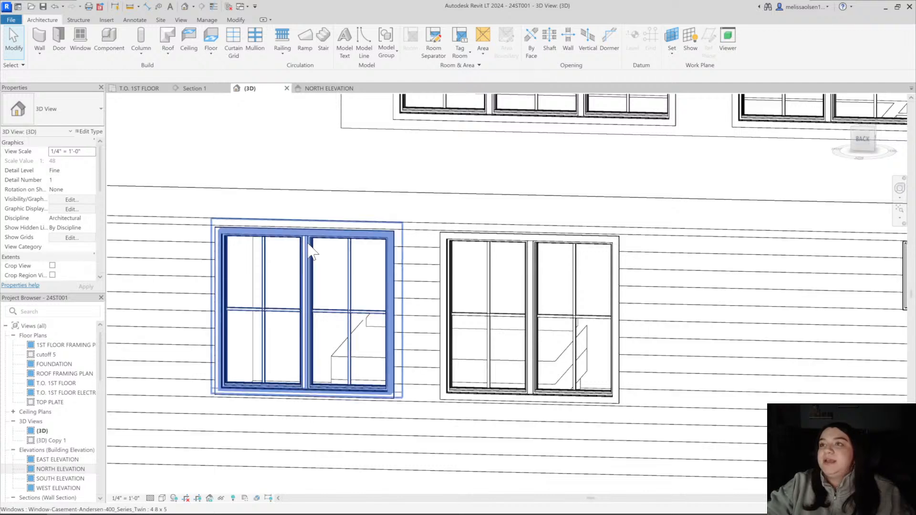
Select and deselect each of the two adjacent twin casement windows in the 3D view to refresh and check their trim
left_click(309, 244)
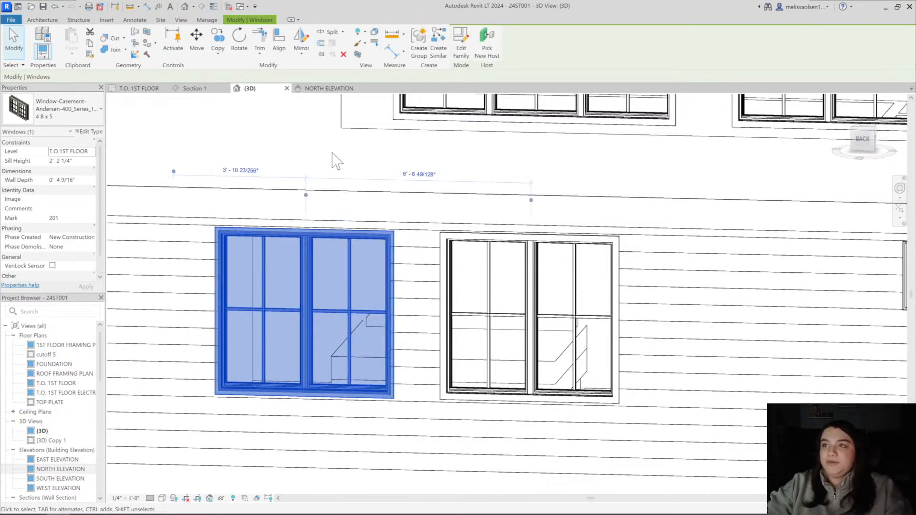
left_click(320, 171)
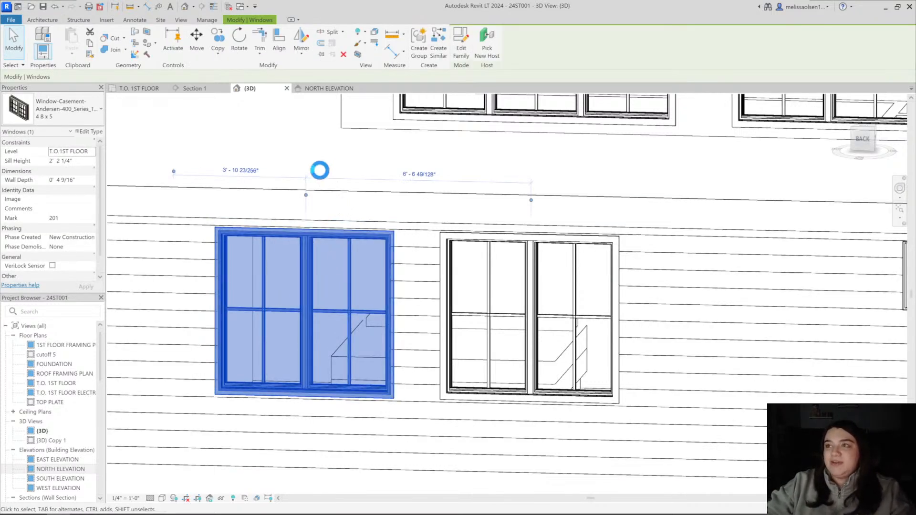
key("Escape")
scroll(519, 307, "down", 1)
middle_click_drag(520, 307, 489, 307)
scroll(489, 307, "down", 1)
left_click(496, 254)
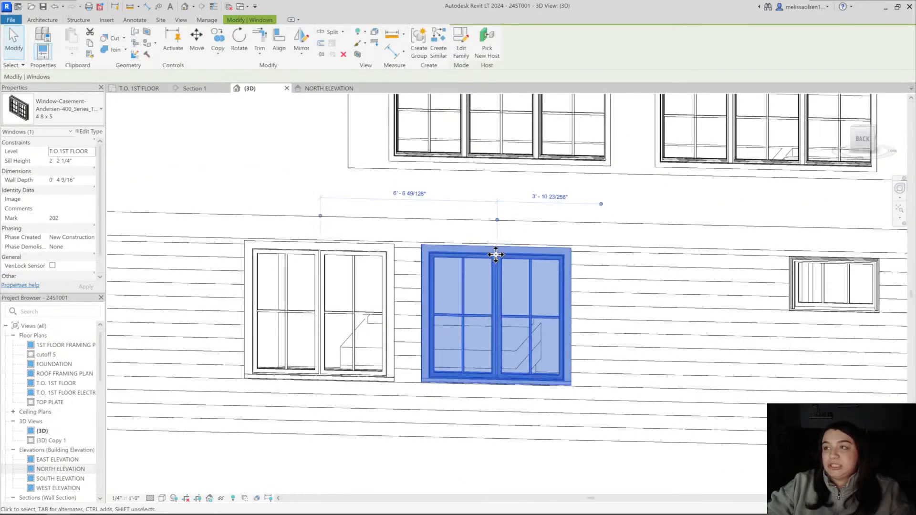
key("Escape")
Select and deselect the twin casement window at the far end of the rear wall, beyond the small window, to check its trim
scroll(608, 320, "down", 2)
middle_click_drag(742, 299, 424, 285)
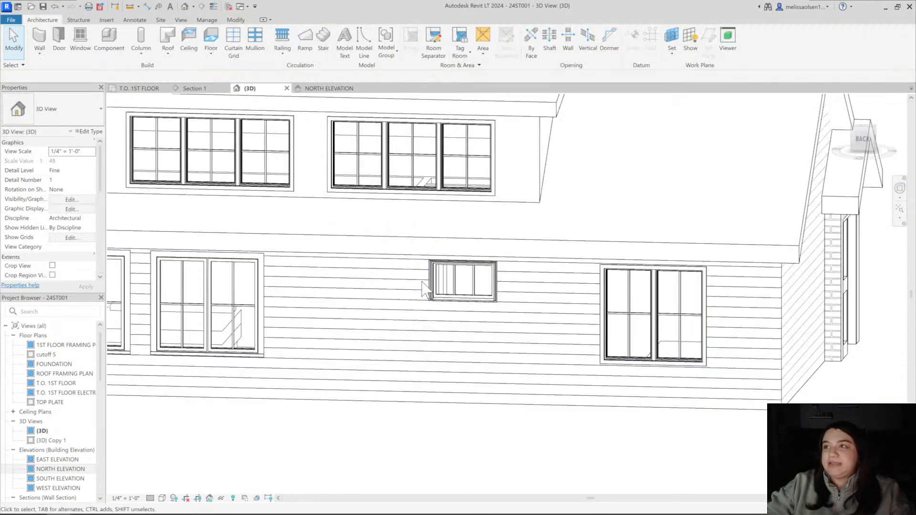
left_click(640, 300)
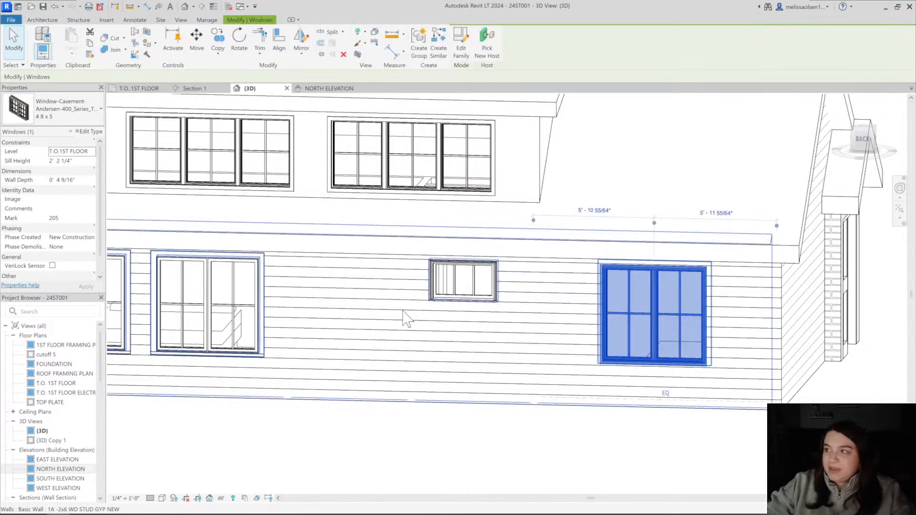
key("Escape")
left_click(657, 306)
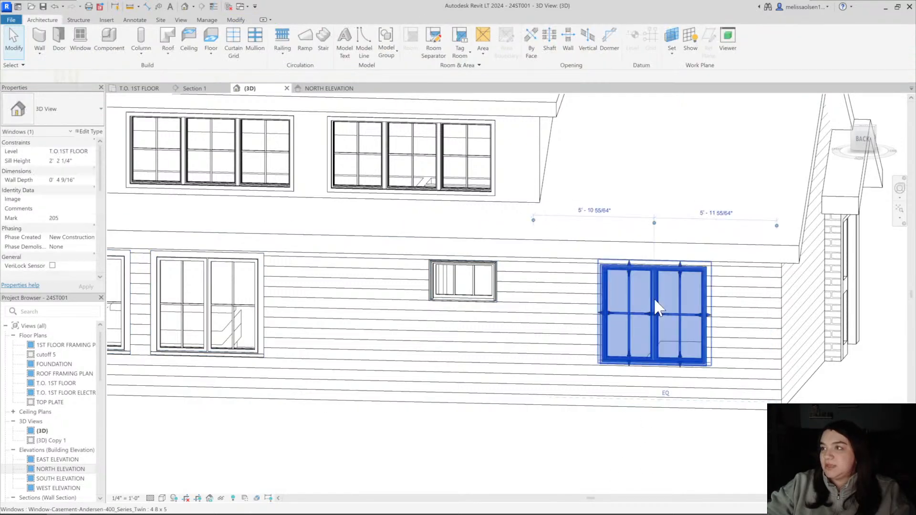
key("Escape")
Select and deselect the twin casement window on the adjoining side wall in the 3D view to check its trim
middle_click_drag(381, 409, 270, 337, "shift")
left_click(271, 340)
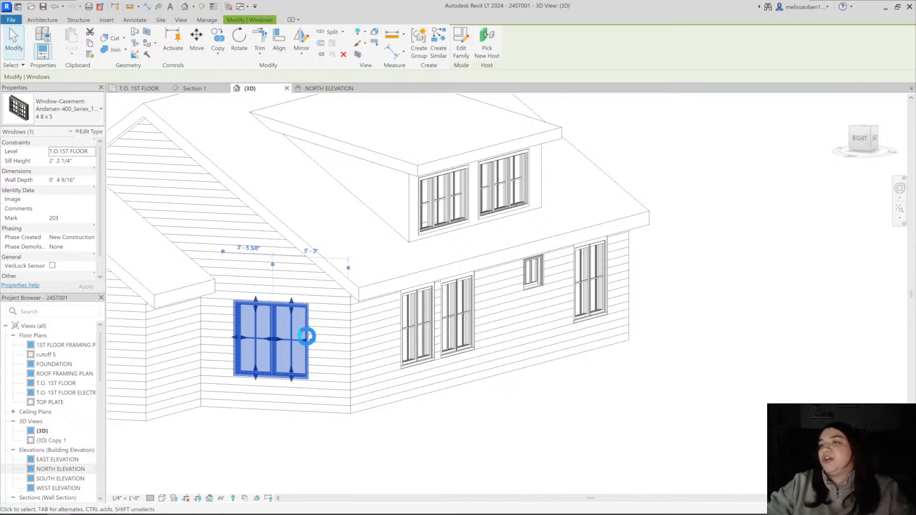
scroll(290, 346, "up", 3)
key("Escape")
scroll(323, 378, "down", 3)
Set the grille of the 4 8 x 5 twin casement type on the rear wall to 4 lights wide and 4 lights high
middle_click_drag(535, 378, 382, 400, "shift")
left_click(382, 311)
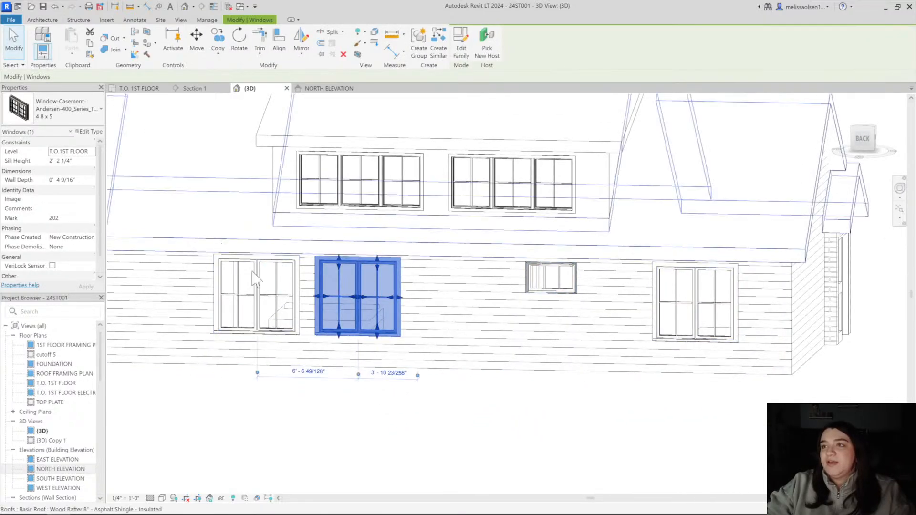
middle_click_drag(256, 281, 379, 401, "shift")
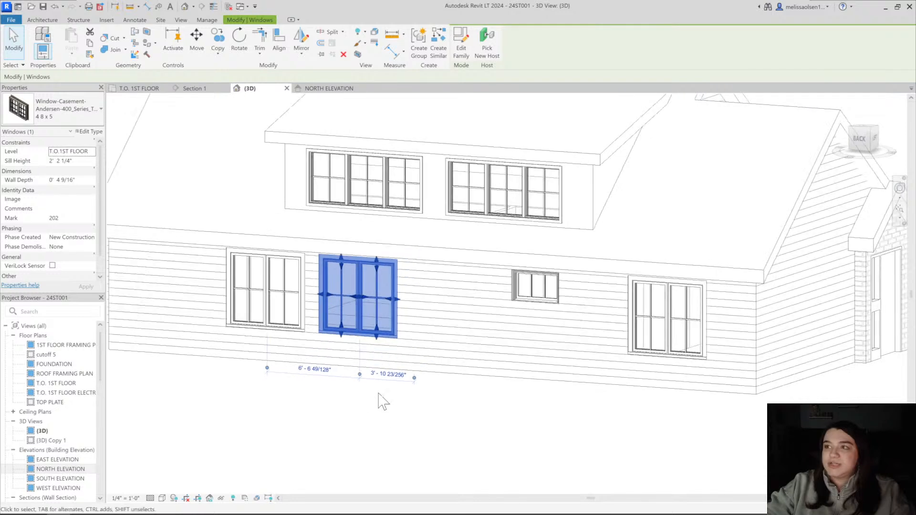
left_click(90, 132)
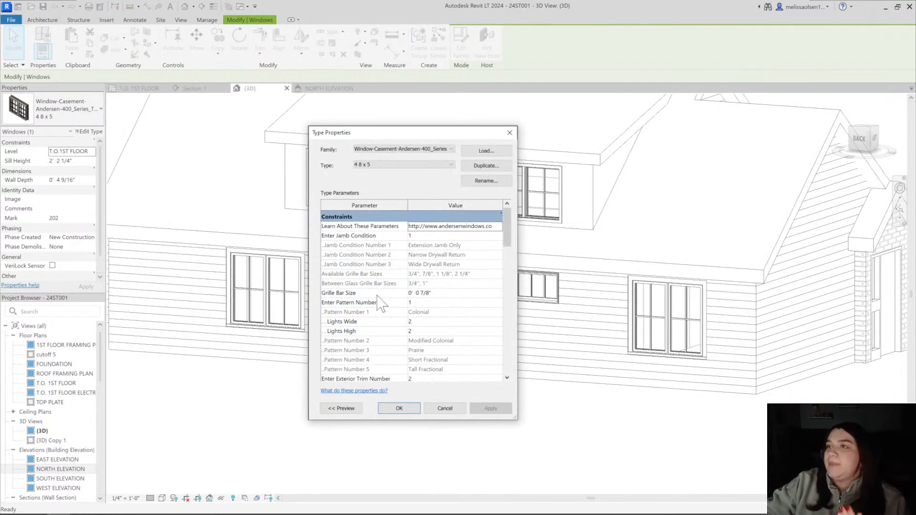
scroll(435, 304, "down", 1)
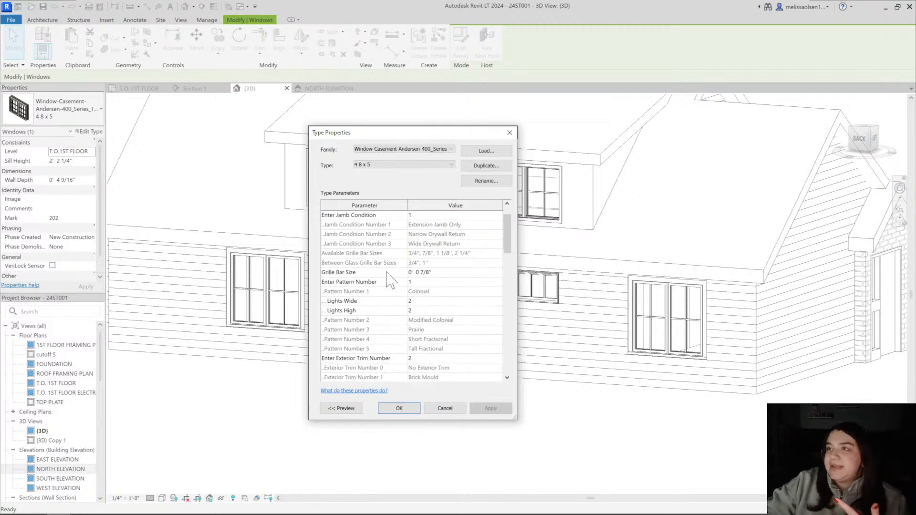
scroll(382, 287, "down", 1)
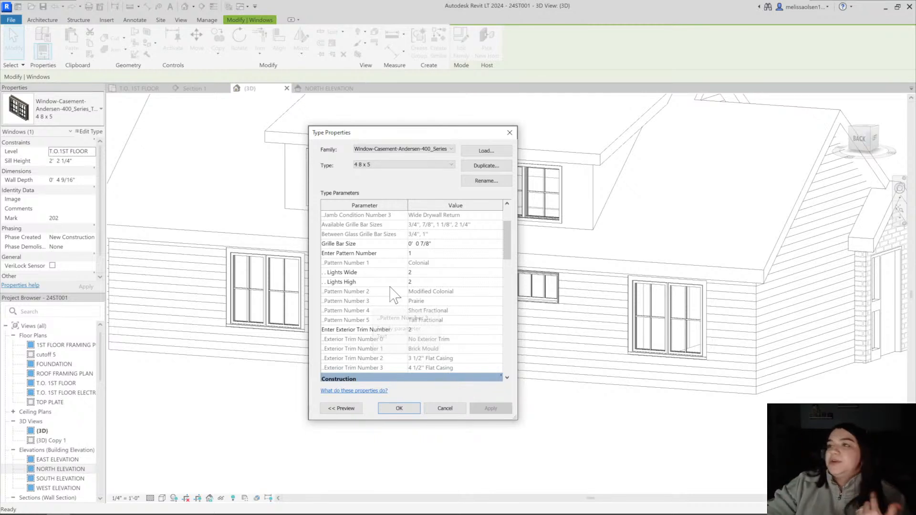
left_click(410, 273)
type("4")
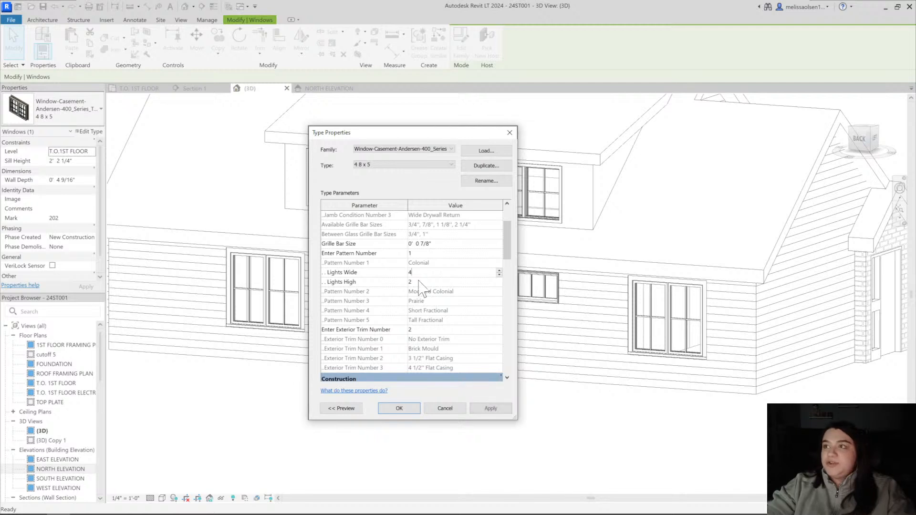
left_click(419, 281)
type("4")
left_click(494, 410)
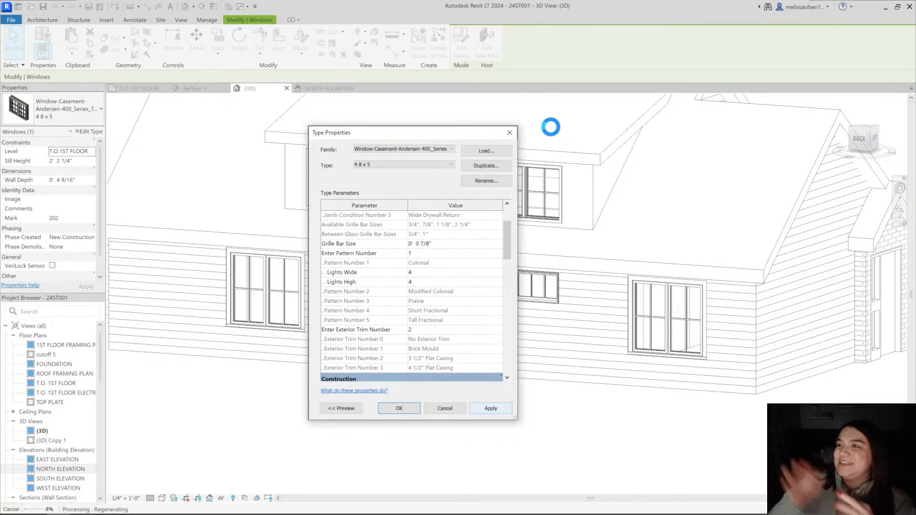
Set the twin casement type to 2 lights wide and 2 high, with grille pattern number 2 (Modified Colonial)
left_click_drag(392, 134, 551, 128)
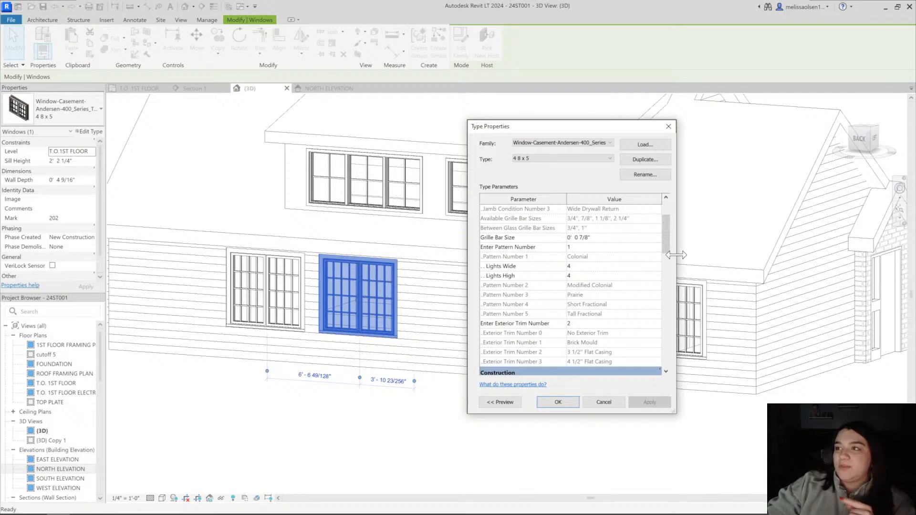
left_click(568, 267)
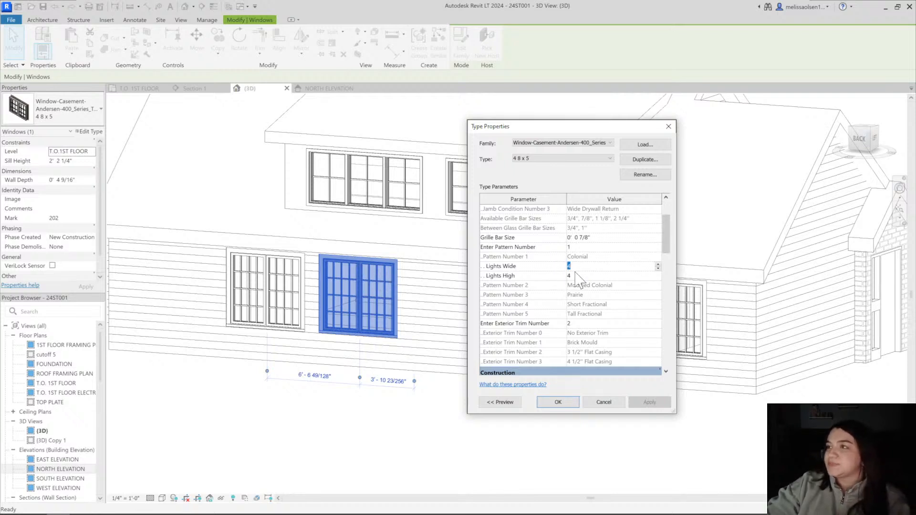
type("42")
left_click(571, 277)
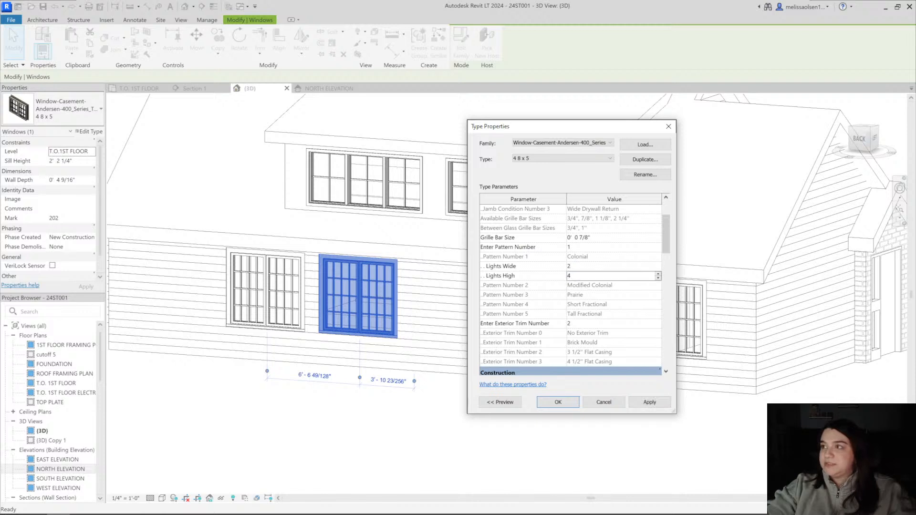
left_click_drag(571, 277, 549, 248)
type("2")
left_click(574, 247)
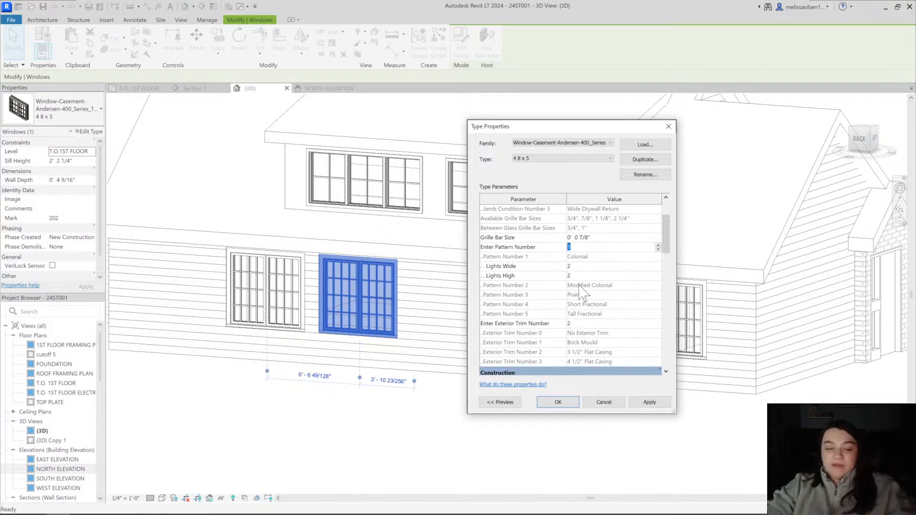
type("2")
left_click(644, 403)
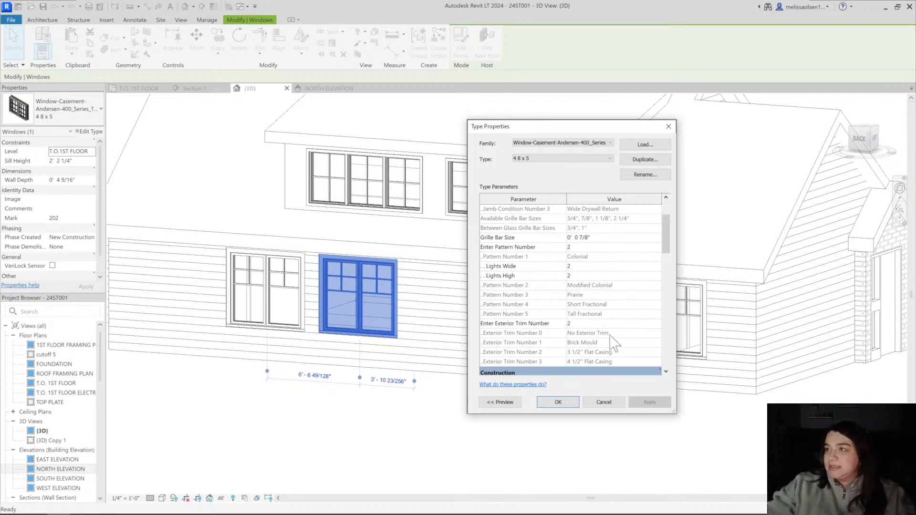
Try grille pattern numbers 3 (Prairie), 4 (Short Fractional) and 5 (Tall Fractional) in turn on the twin casement type
left_click(579, 247)
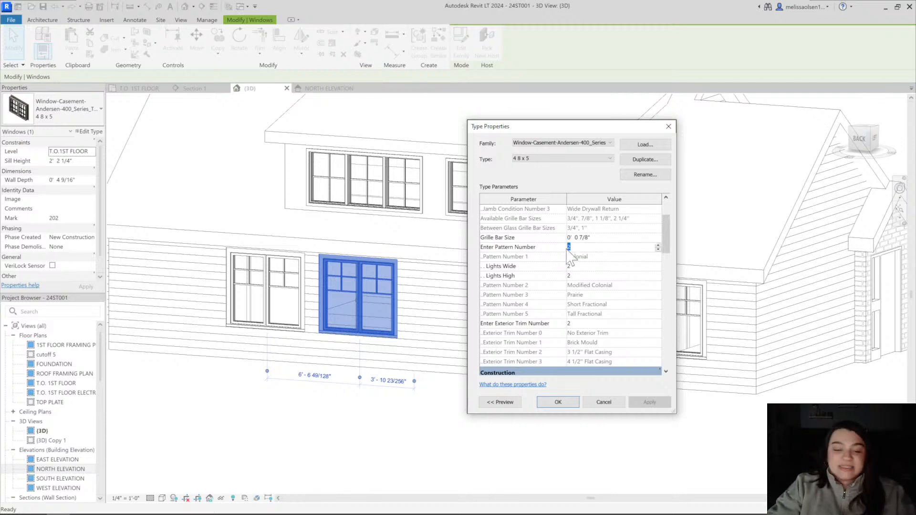
type("3")
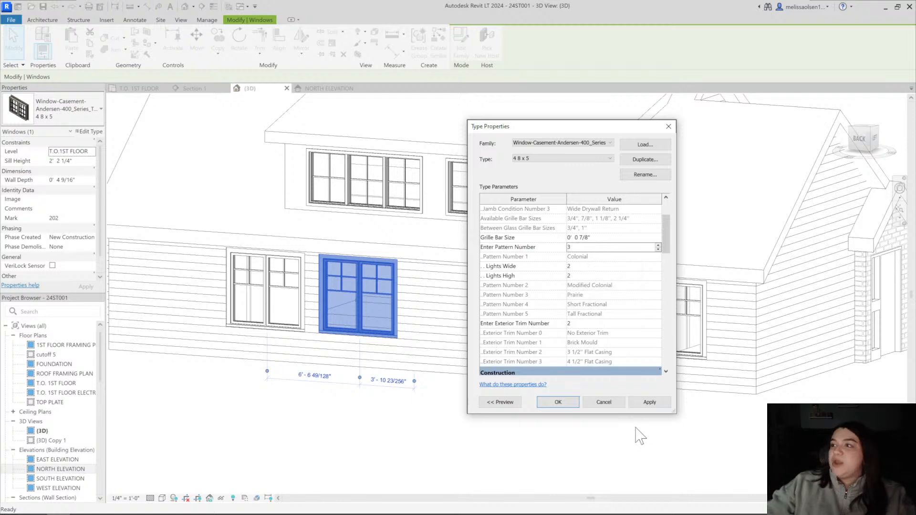
left_click(647, 403)
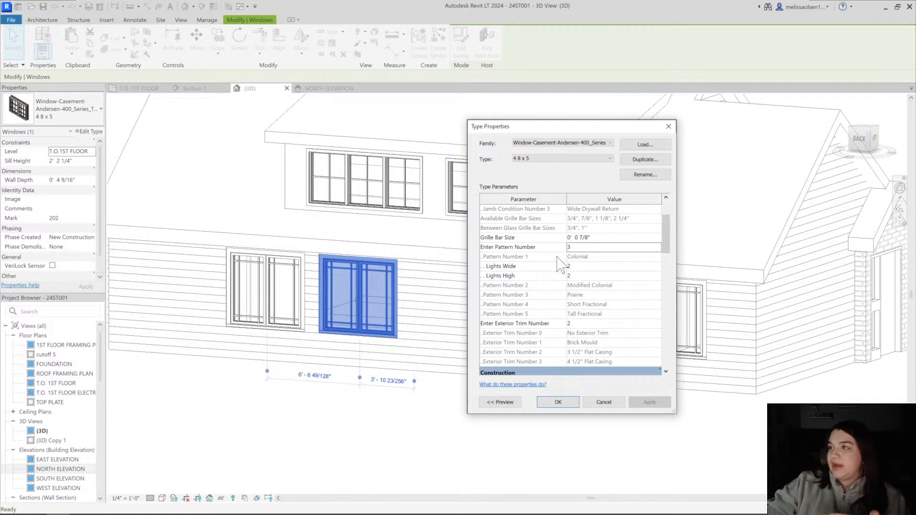
left_click(575, 247)
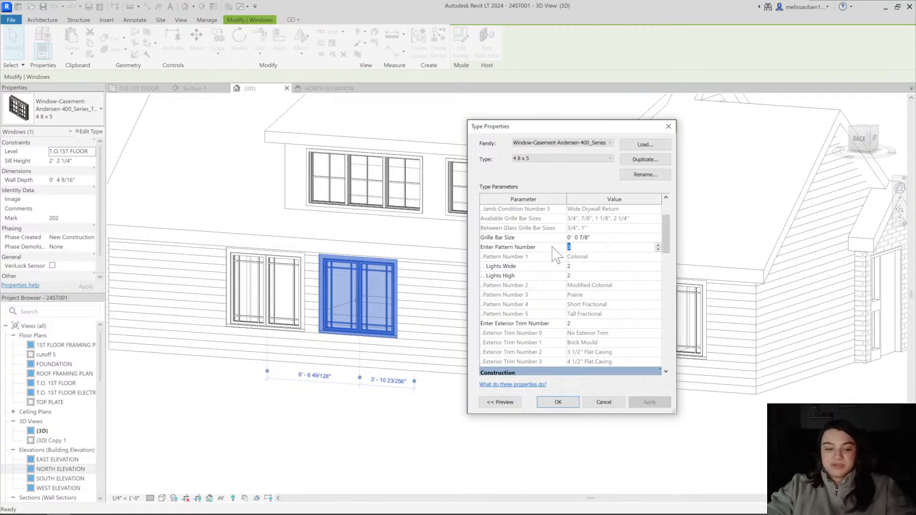
type("4")
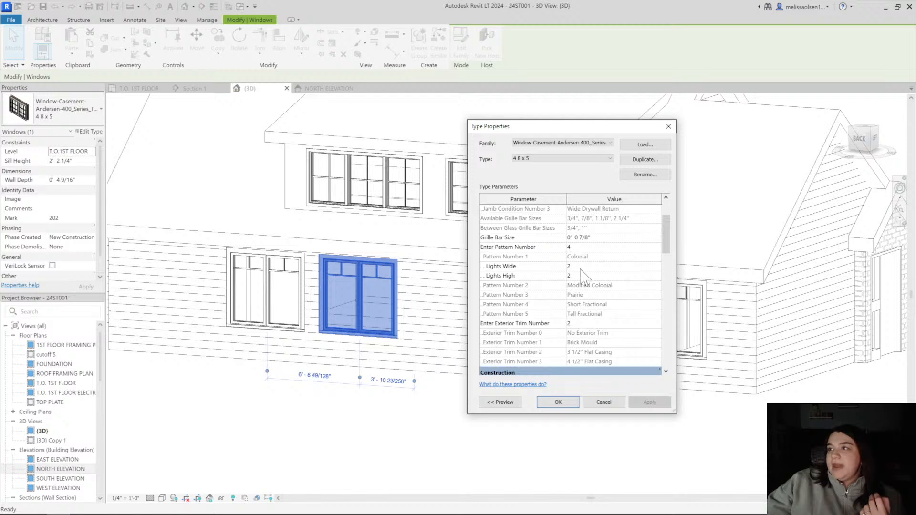
left_click(577, 249)
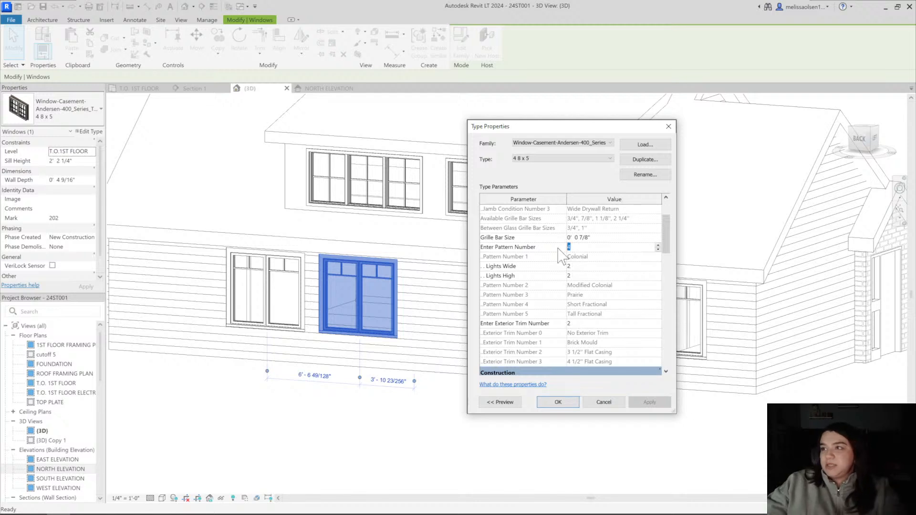
type("5")
left_click(649, 402)
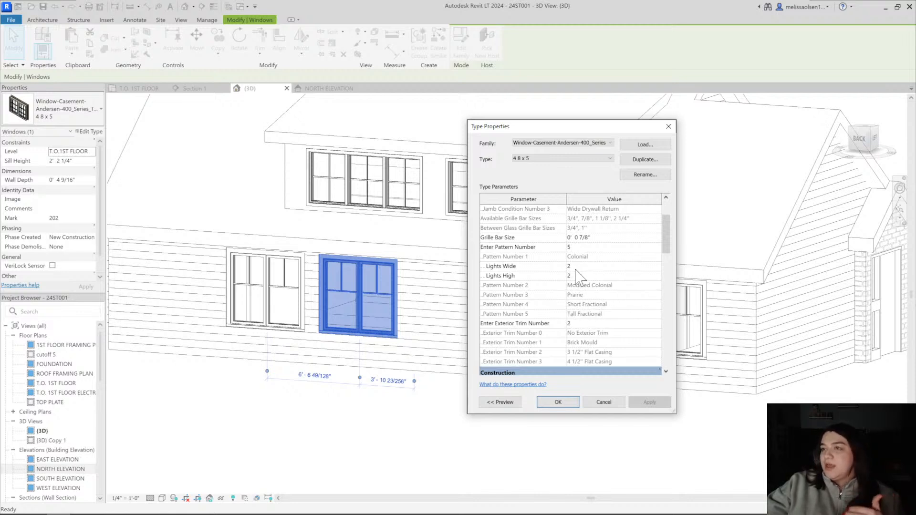
Give the twin casement type grille pattern number 3 (Prairie) with 1 light wide and 1 light high
left_click(580, 246)
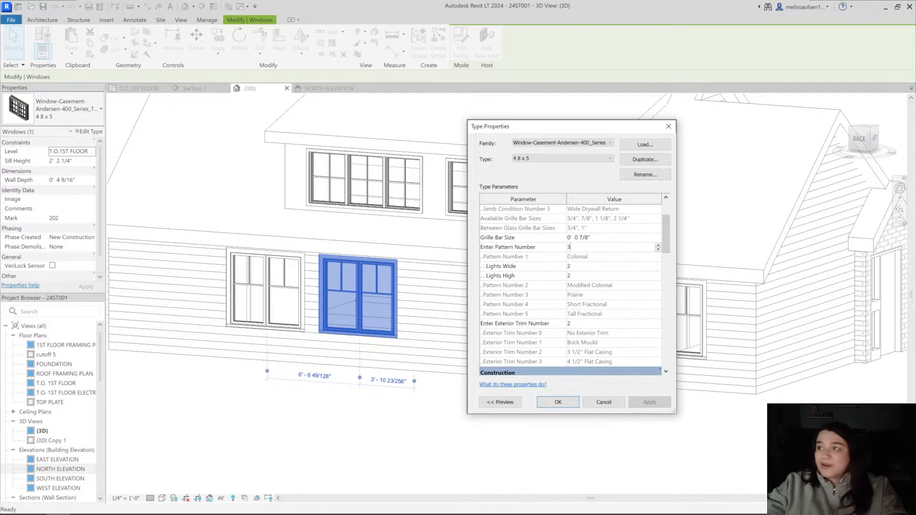
left_click(574, 267)
type("1")
key("Tab")
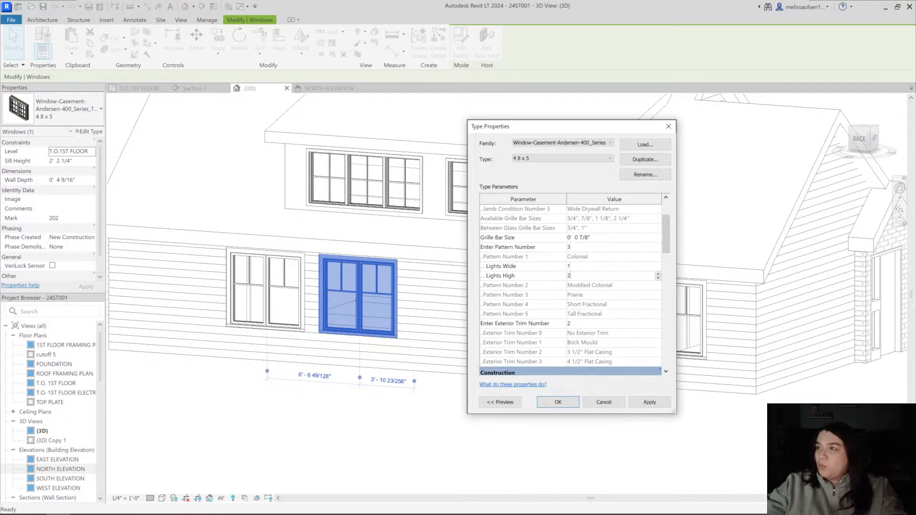
type("1")
left_click(649, 402)
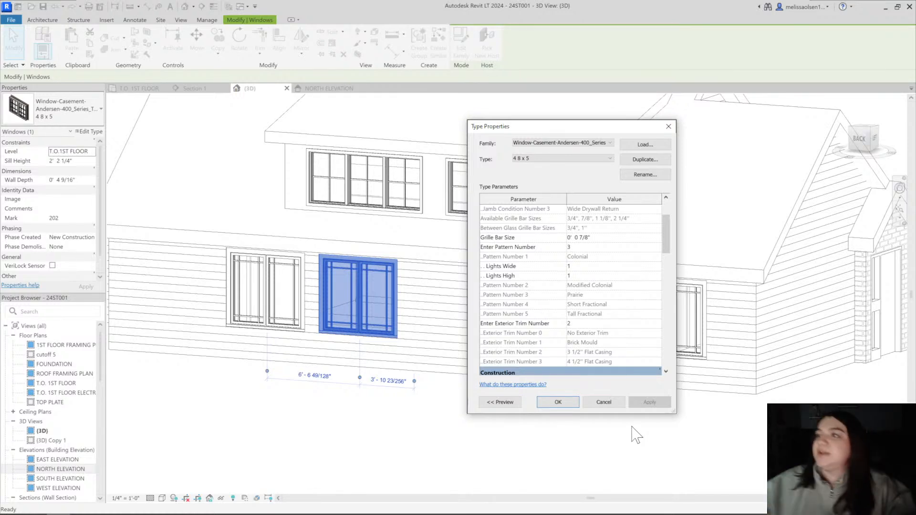
left_click(558, 402)
left_click(557, 402)
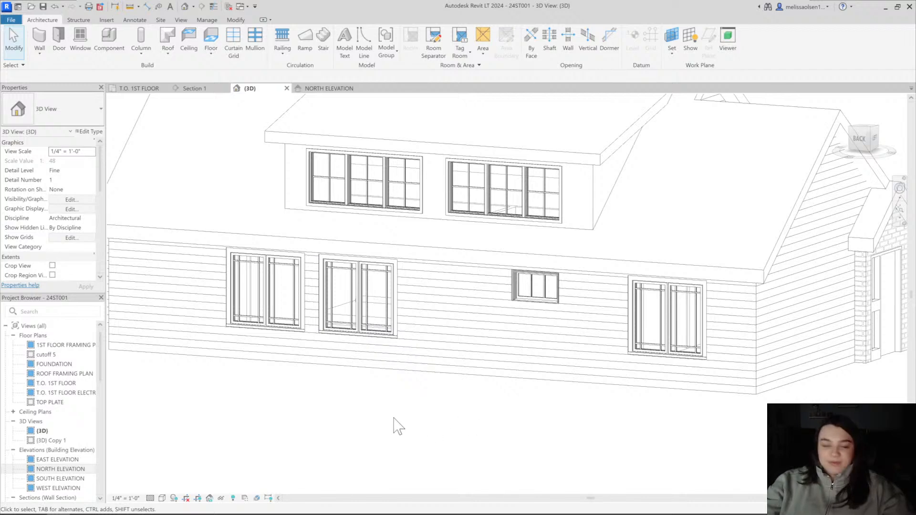
Open the north elevation and examine the grilles of the rear twin casement windows beneath the dormer
middle_click_drag(399, 426, 482, 405, "shift")
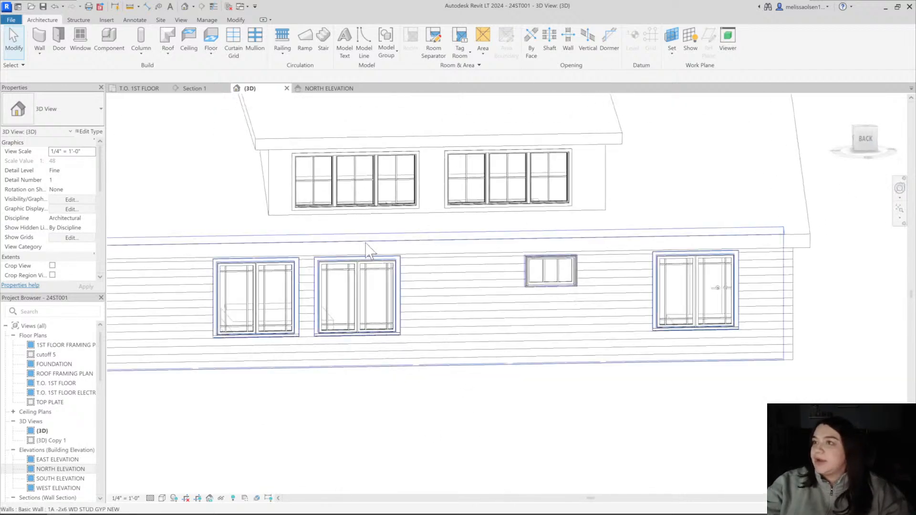
left_click(328, 89)
middle_click_drag(353, 389, 325, 354)
scroll(289, 336, "down", 1)
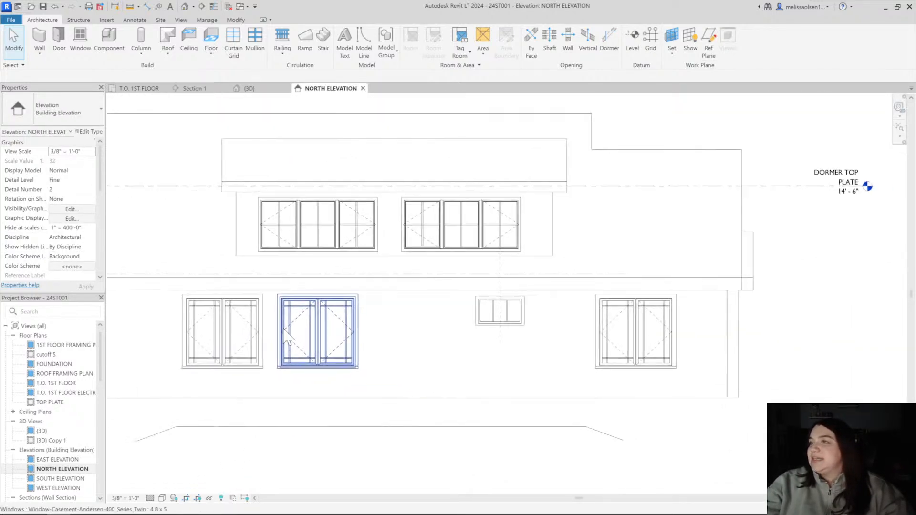
scroll(253, 325, "up", 3)
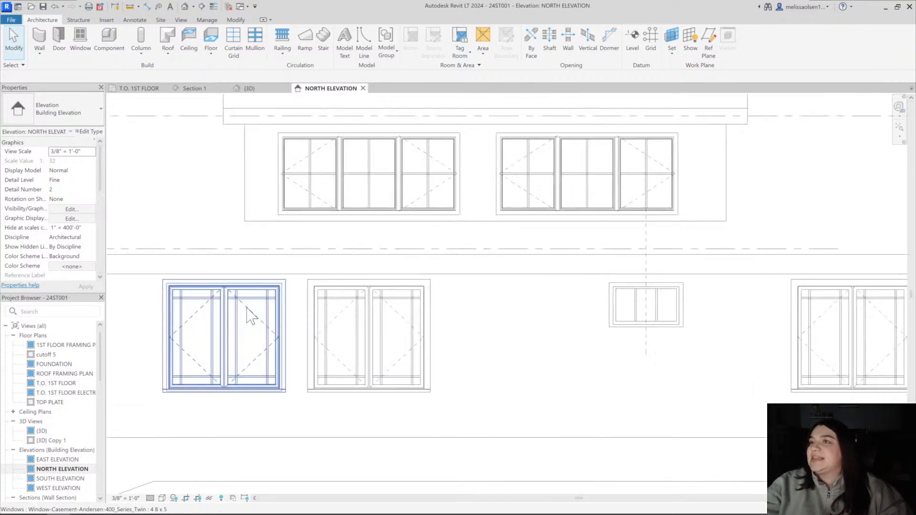
Apply grille pattern number 2 (Modified Colonial) with 1 light wide to the twin casement type from the north elevation
left_click(247, 351)
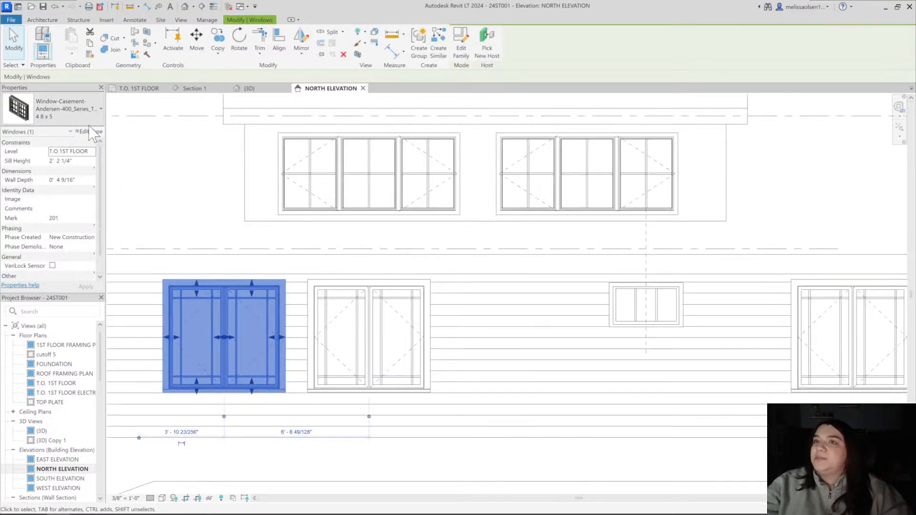
left_click(91, 132)
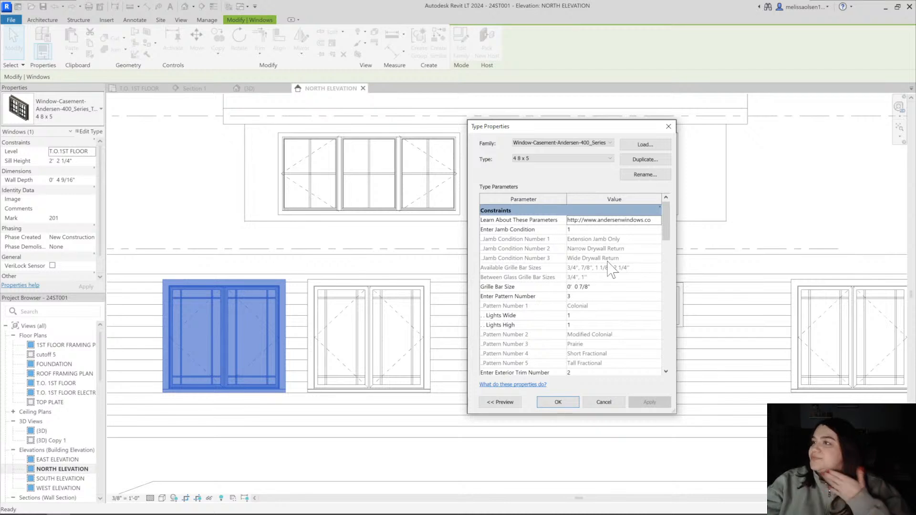
scroll(611, 270, "down", 4)
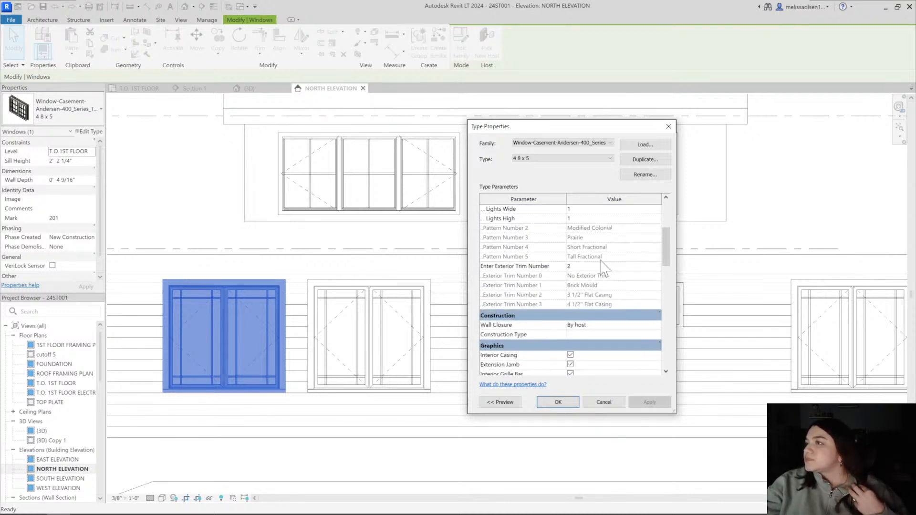
scroll(601, 268, "up", 1)
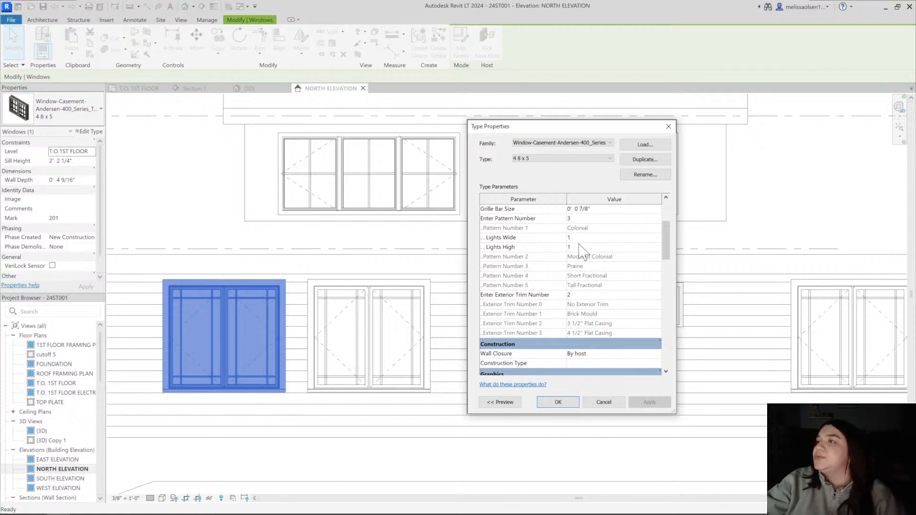
scroll(583, 251, "up", 2)
left_click(571, 275)
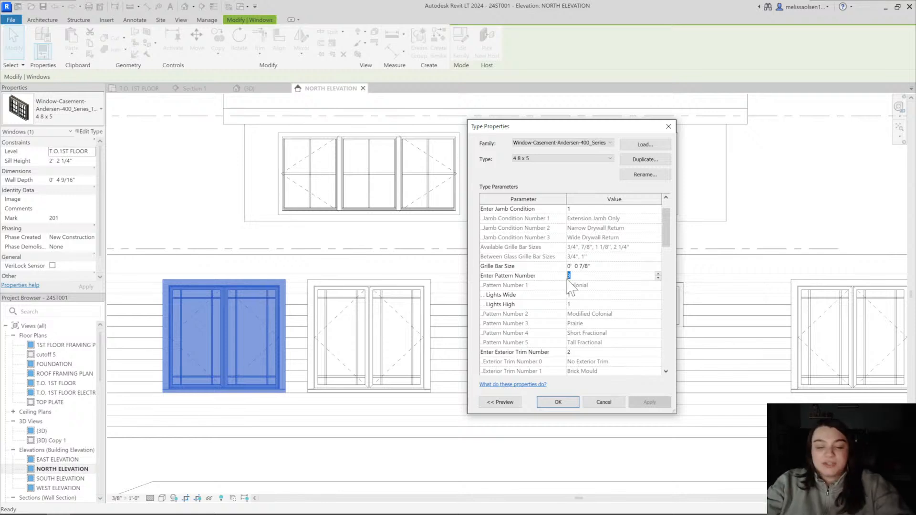
type("2")
left_click(580, 297)
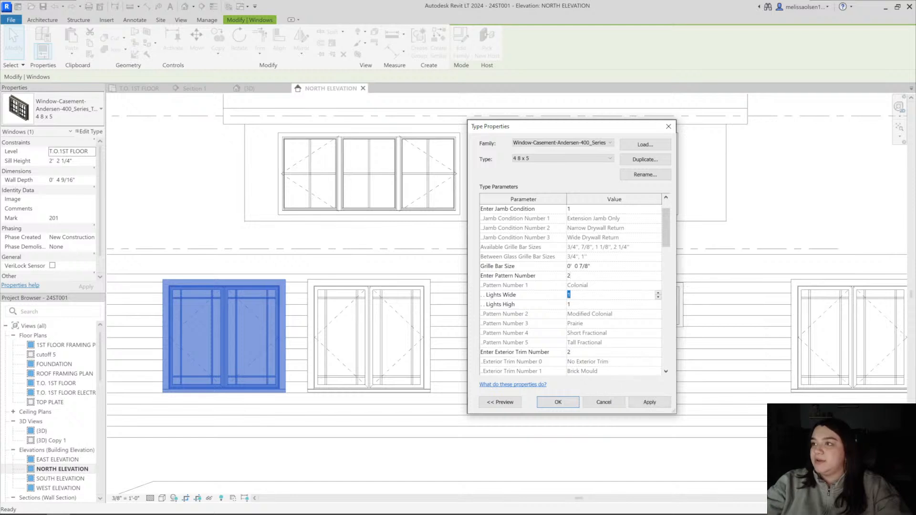
left_click(574, 305)
left_click(568, 296)
type("1")
double_click(574, 295)
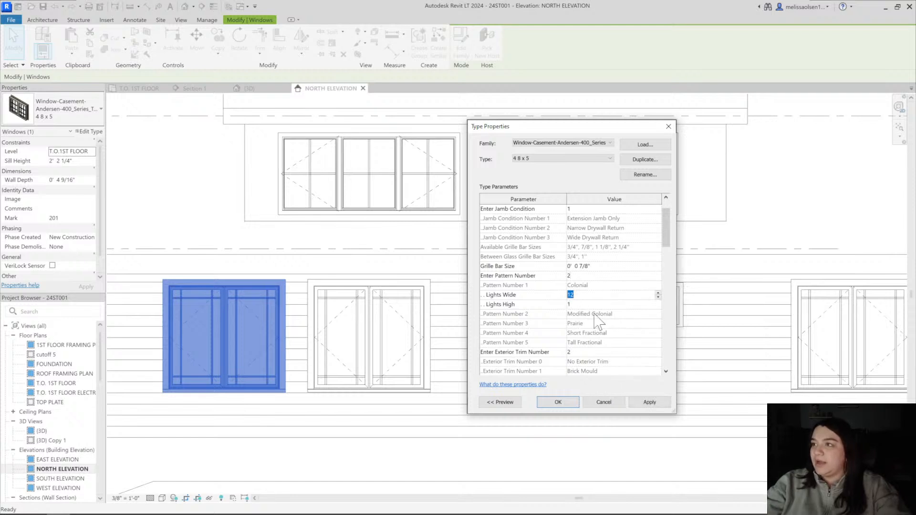
type("1")
left_click(649, 403)
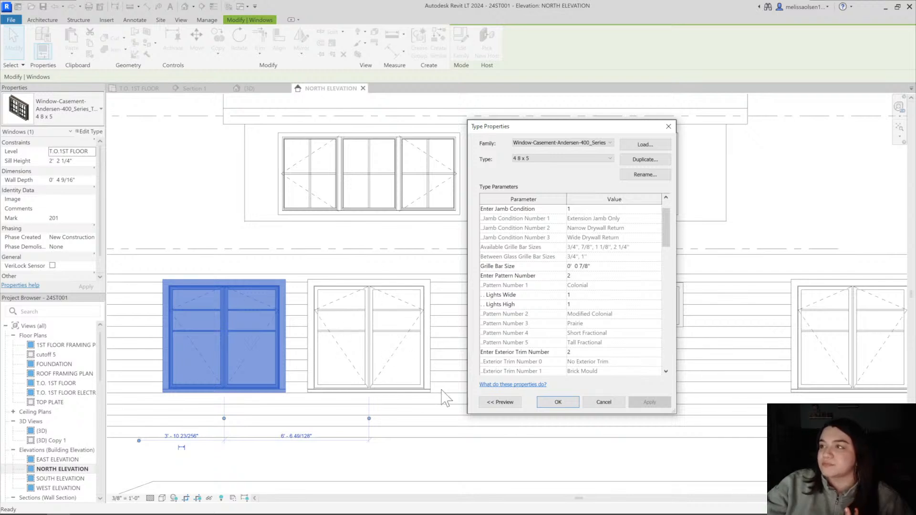
Set the twin casement type's grille lights to 2 wide and 2 high and apply the change
left_click_drag(544, 127, 587, 126)
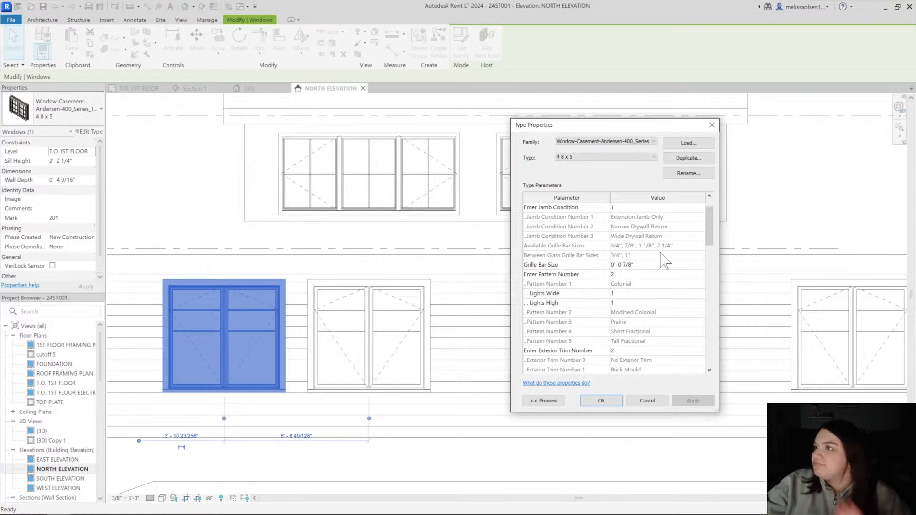
left_click(629, 293)
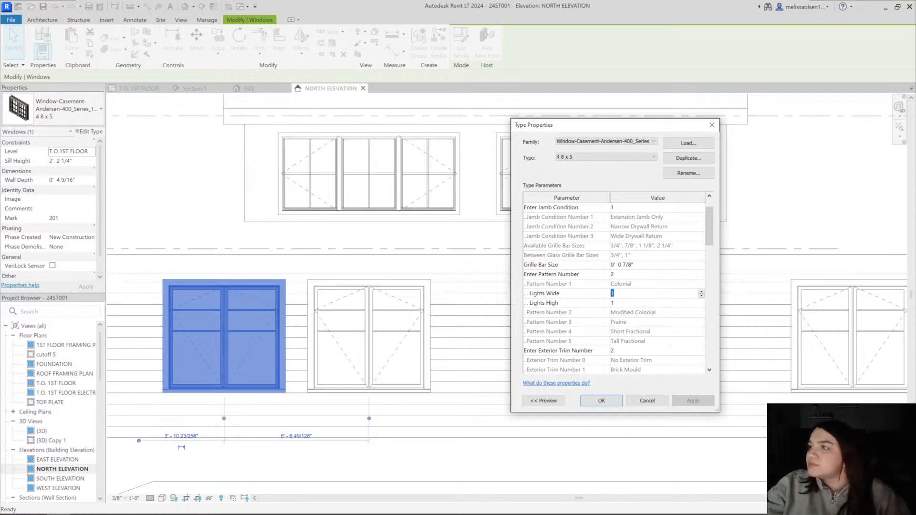
type("2")
left_click(625, 303)
type("2")
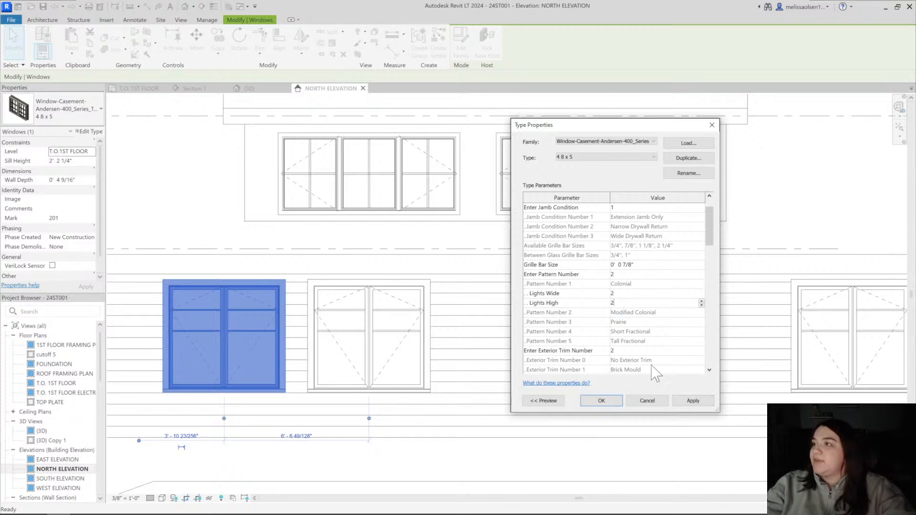
left_click(689, 402)
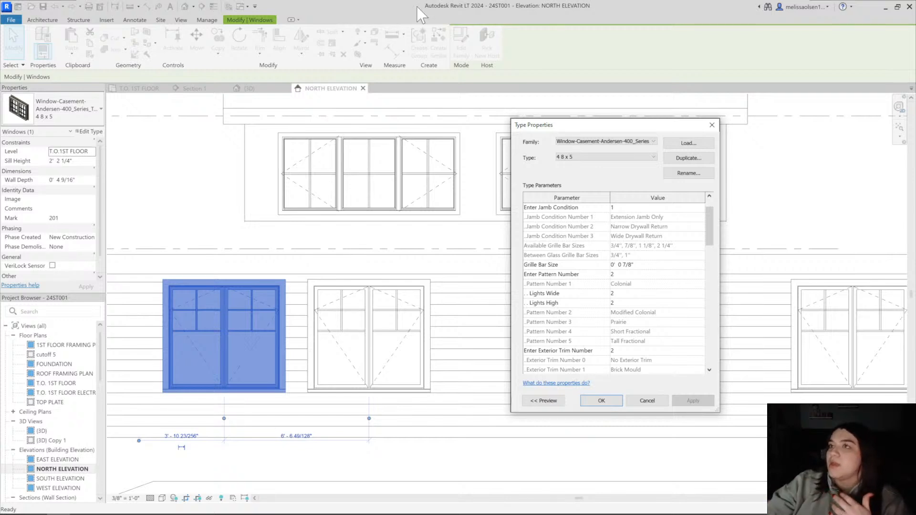
left_click(601, 401)
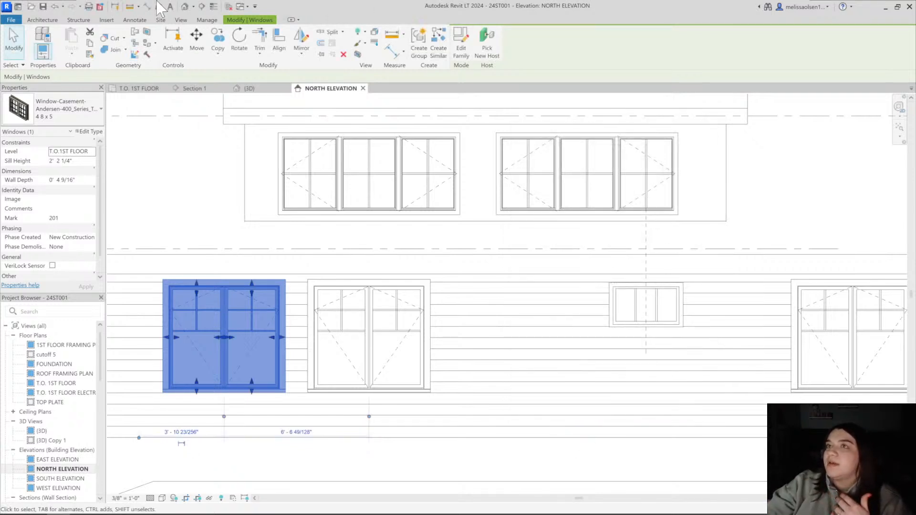
From the 3D view, apply grille pattern number 5 (Tall Fractional) to the rear twin casement type
left_click(184, 6)
middle_click_drag(491, 389, 307, 373, "shift")
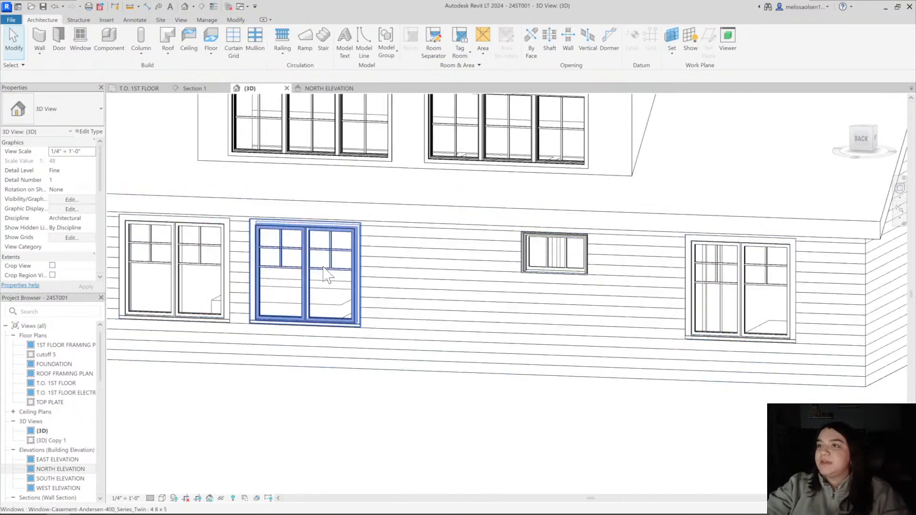
left_click(328, 268)
middle_click_drag(380, 272, 371, 316, "shift")
left_click(352, 477)
left_click(347, 321)
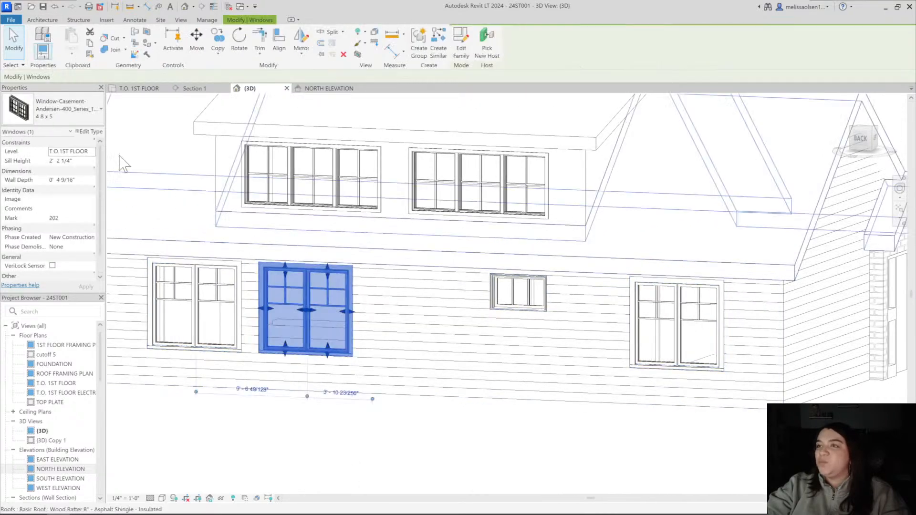
left_click(89, 131)
scroll(635, 325, "down", 2)
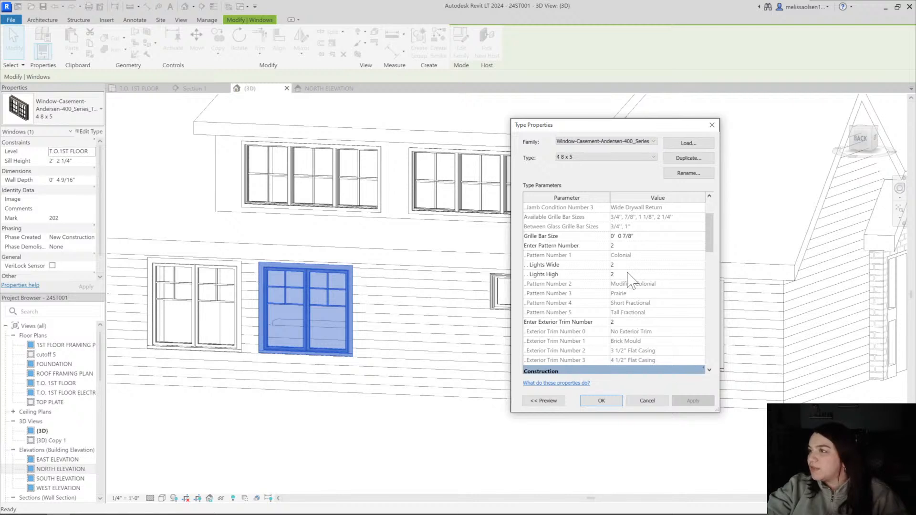
left_click(622, 247)
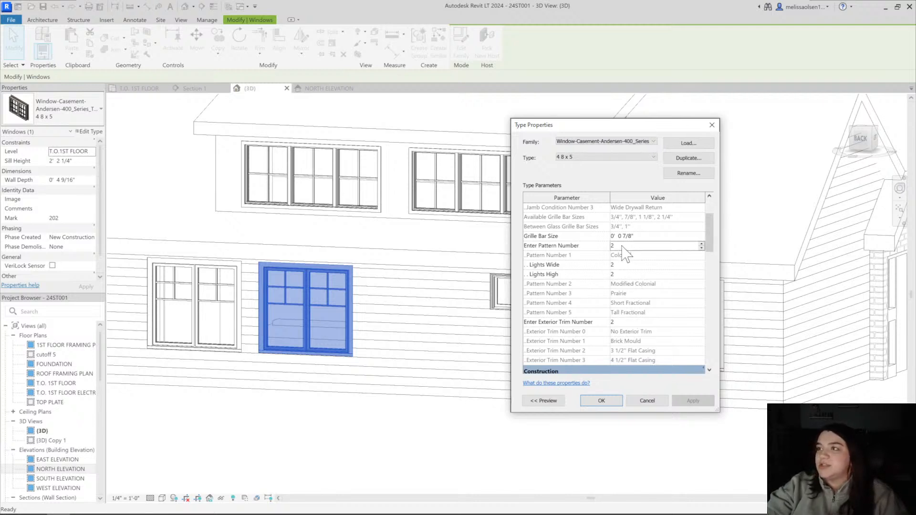
double_click(622, 247)
type("5")
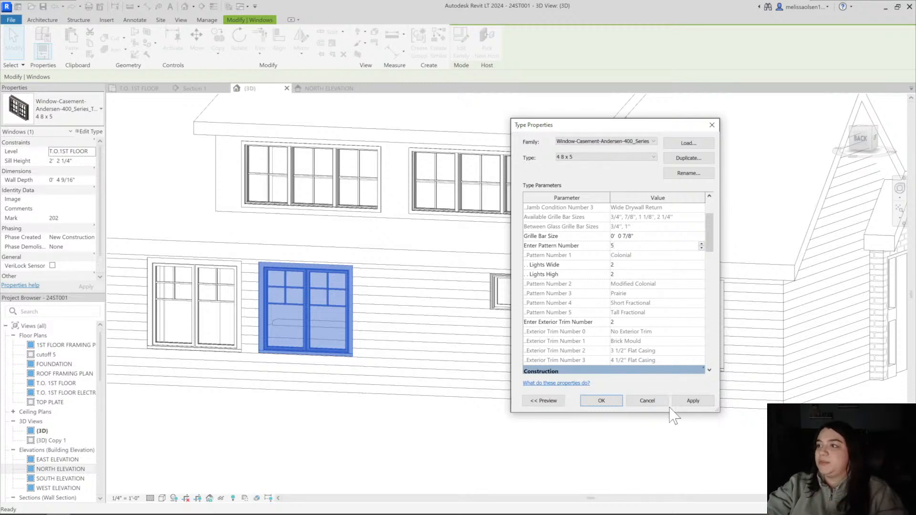
left_click(584, 401)
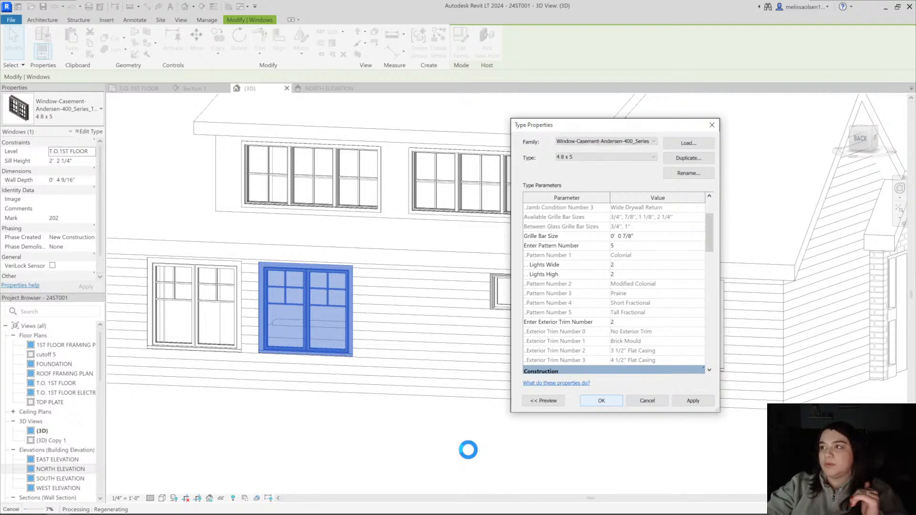
left_click(448, 451)
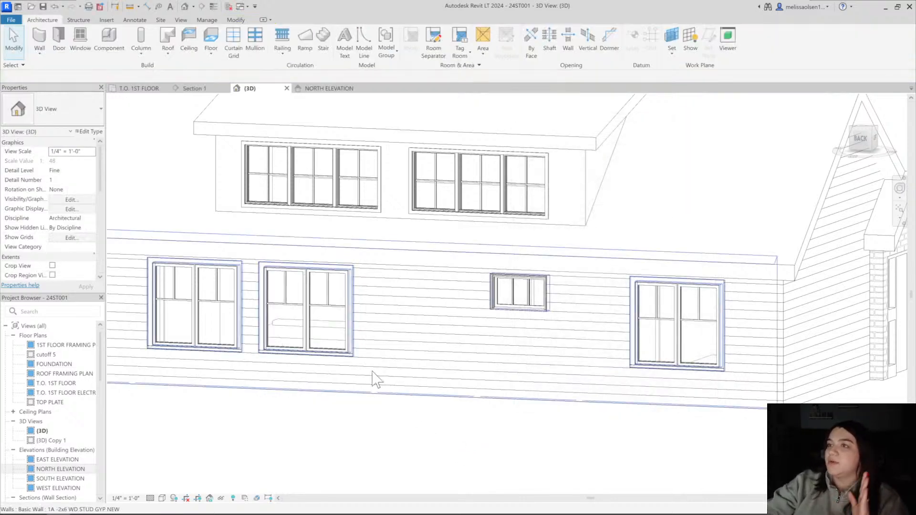
Examine the Tall Fractional grilles on the rear twin casements up close and from a distance in 3D
middle_click_drag(315, 458, 477, 360, "shift")
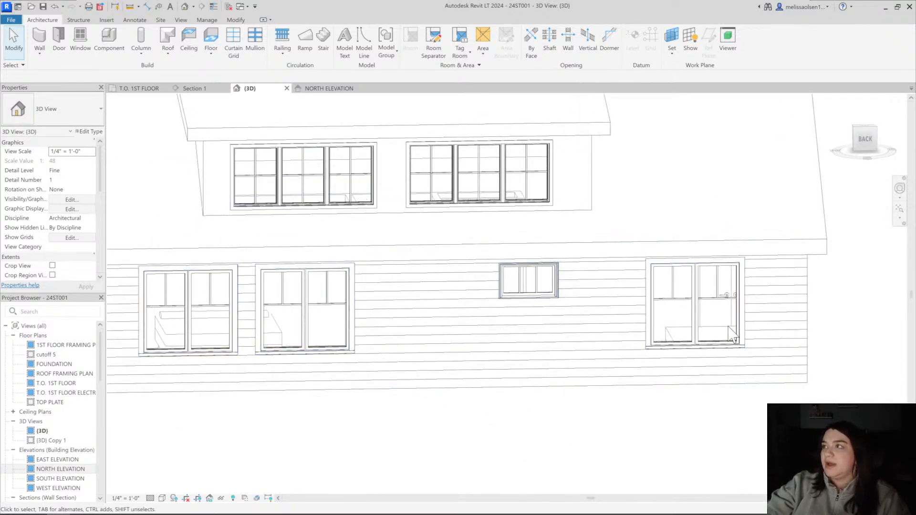
middle_click_drag(589, 344, 704, 380, "shift")
scroll(437, 345, "up", 3)
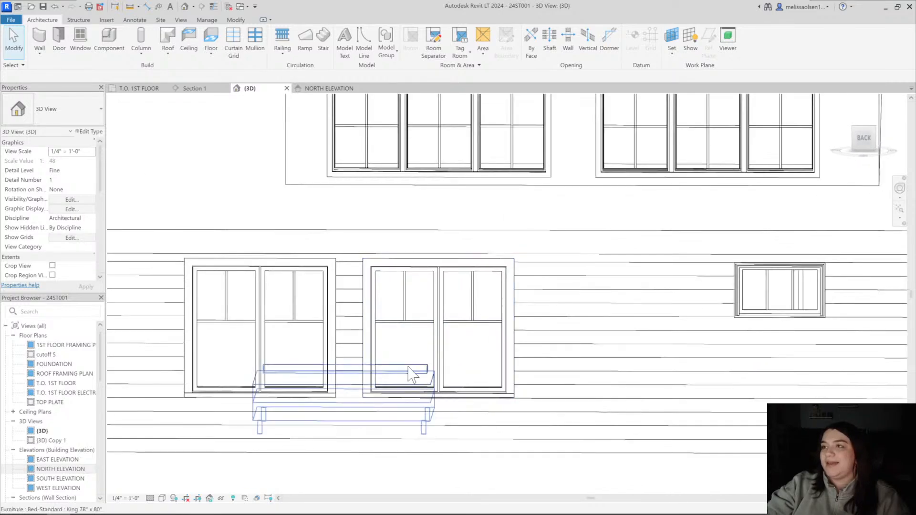
left_click(445, 356)
scroll(465, 358, "down", 1)
key("Escape")
middle_click_drag(387, 380, 616, 363, "shift")
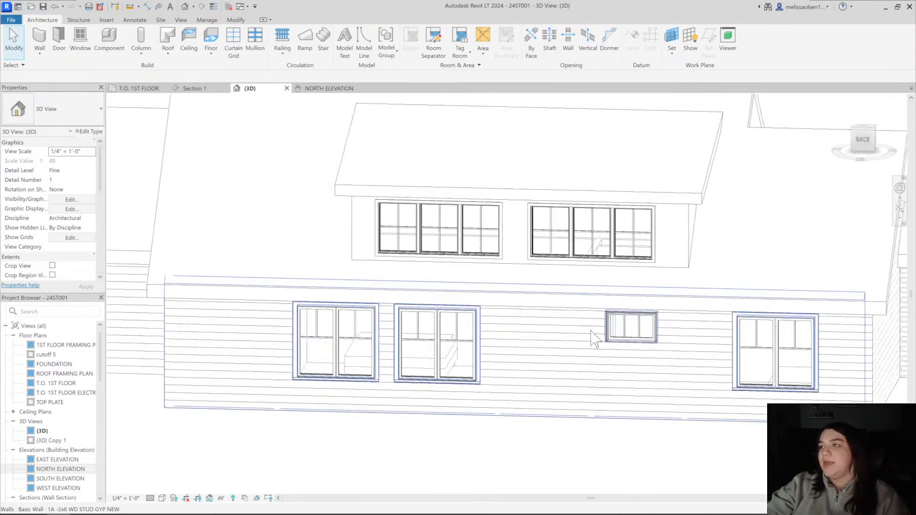
Compare the small transom window and the dormer's triple casements with the twin casements' grilles in the 3D view
left_click(628, 333)
scroll(628, 334, "up", 3)
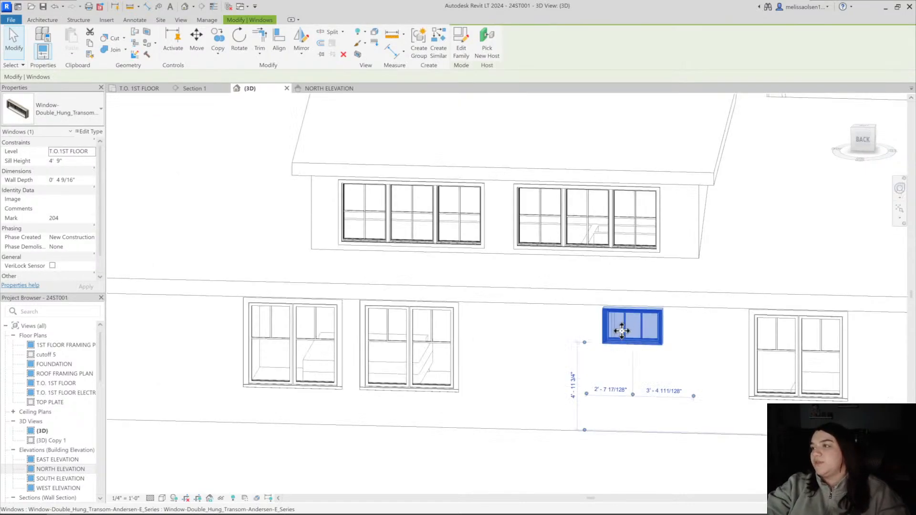
scroll(630, 330, "down", 4)
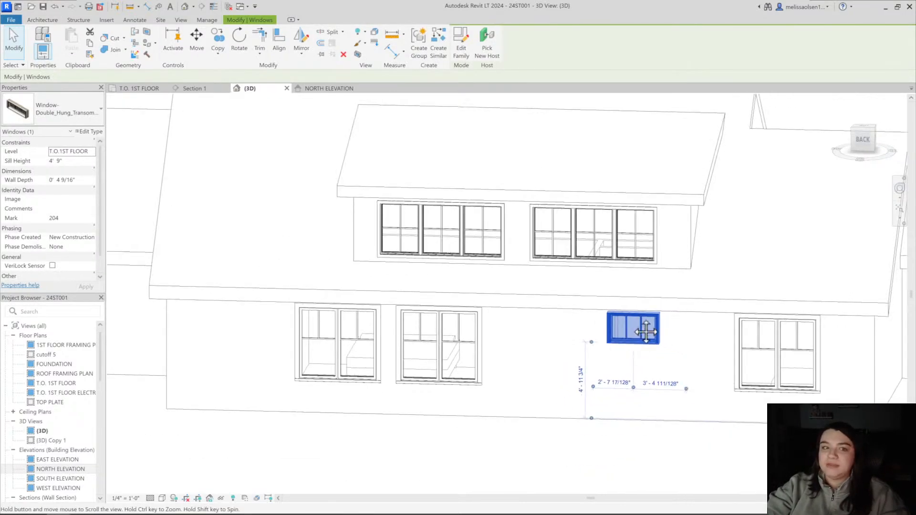
middle_click_drag(647, 328, 634, 364, "shift")
key("Escape")
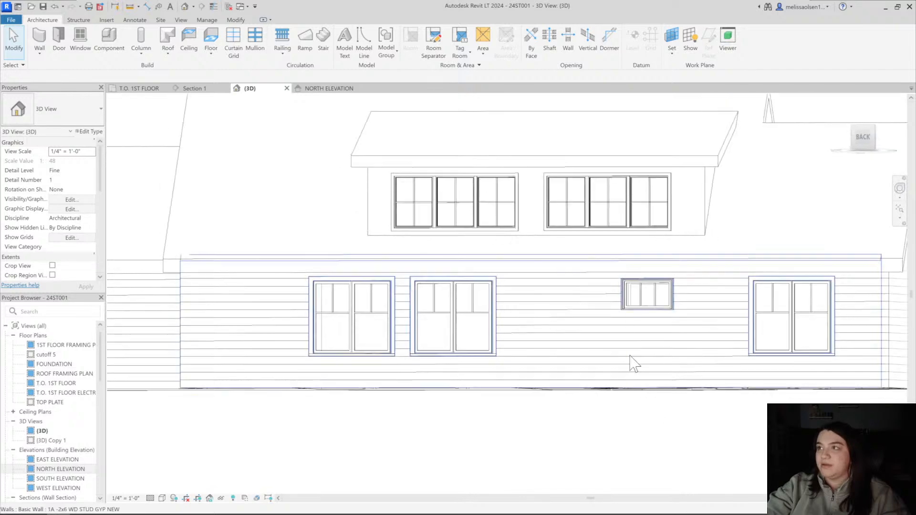
left_click(485, 236)
key("Escape")
middle_click_drag(489, 465, 512, 454, "shift")
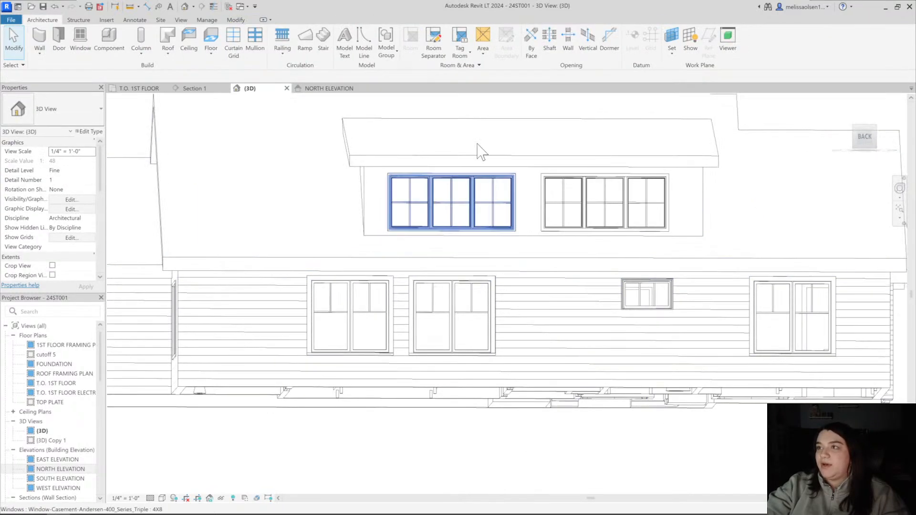
middle_click_drag(456, 200, 565, 317, "shift")
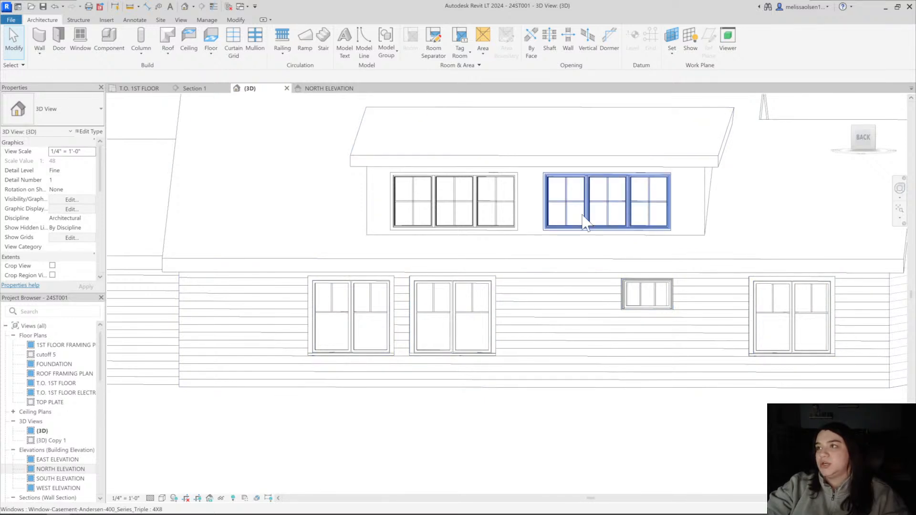
middle_click_drag(591, 217, 544, 229, "shift")
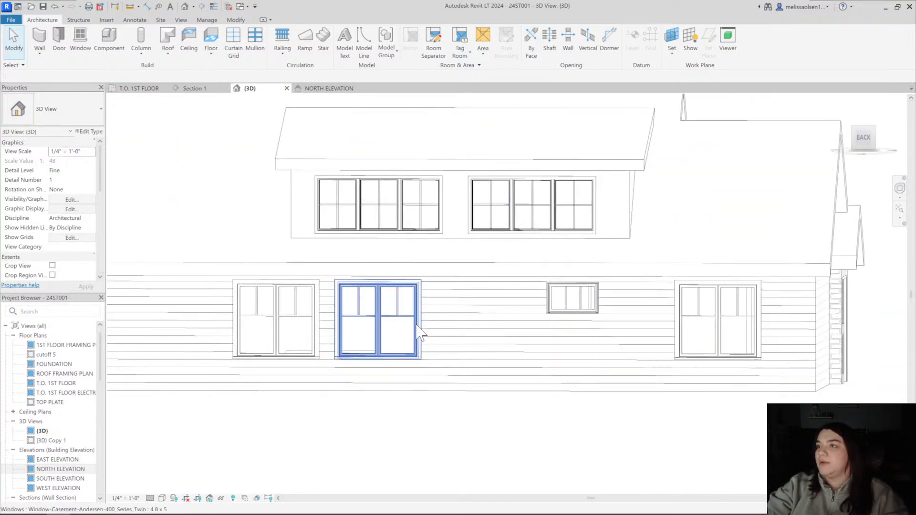
Review the grille pattern and exterior trim options in the twin casement's type properties
left_click(418, 328)
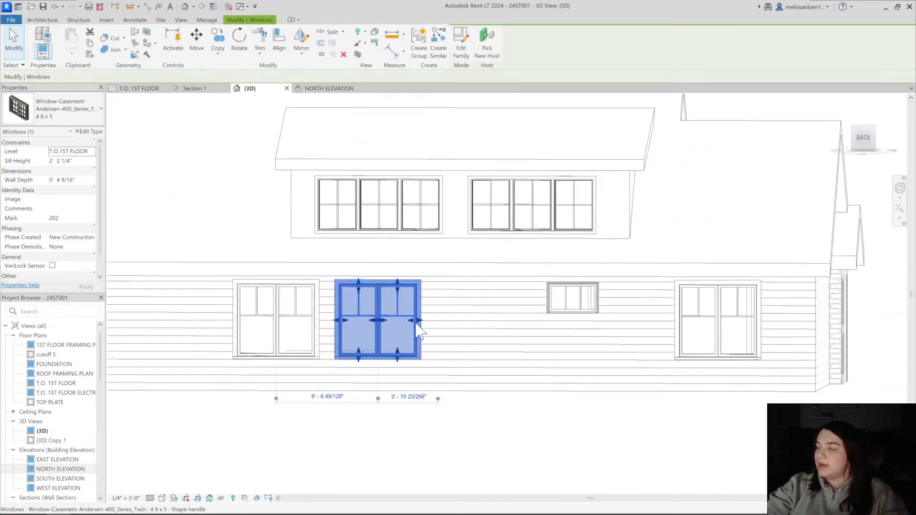
left_click(368, 440)
left_click(369, 321)
left_click(87, 131)
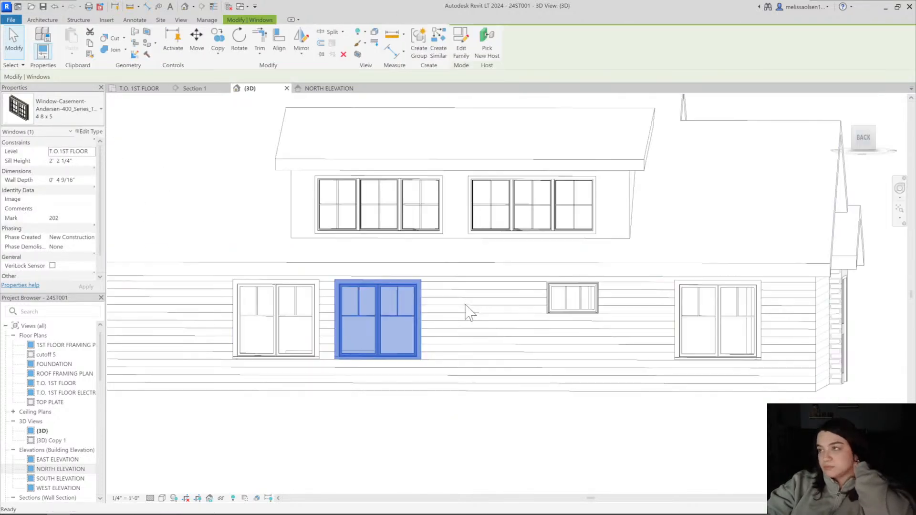
scroll(605, 321, "down", 3)
scroll(605, 321, "down", 2)
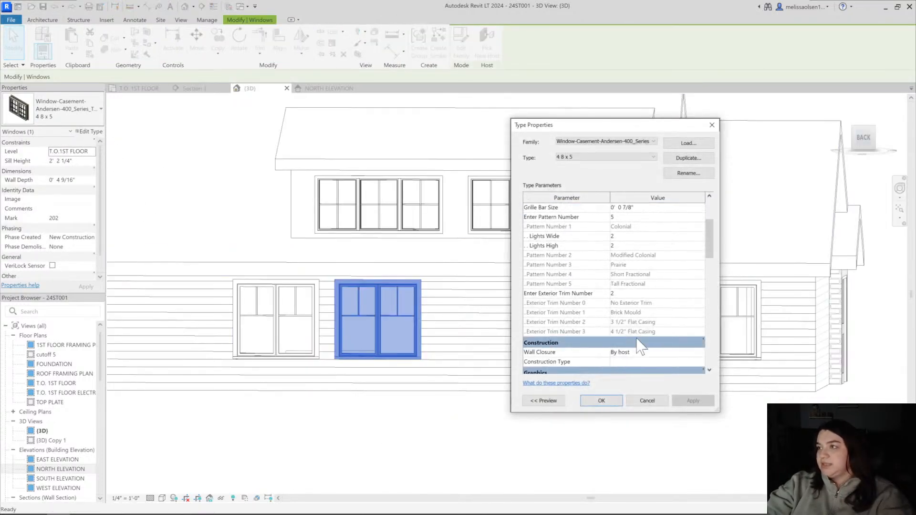
left_click(601, 401)
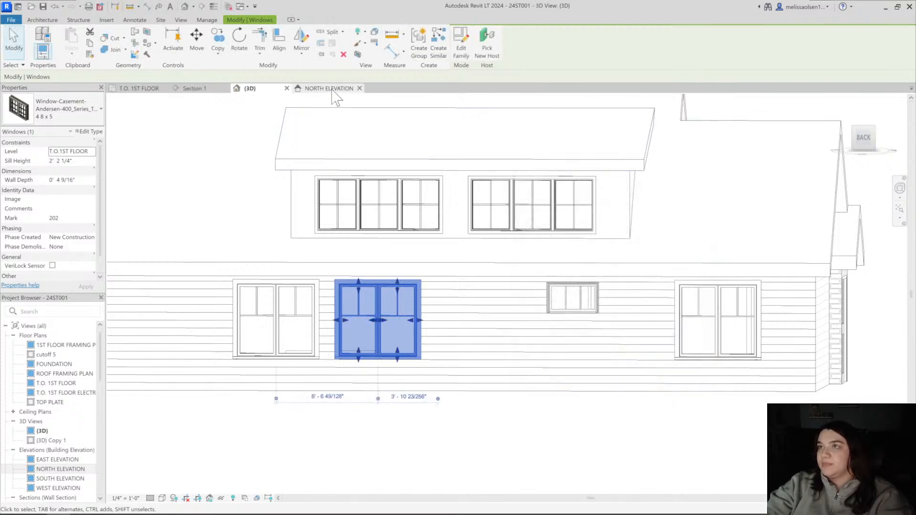
Open the north elevation and examine how the twin casement grilles relate to the dormer windows above
left_click(334, 89)
middle_click_drag(438, 405, 474, 374)
left_click(507, 327)
scroll(375, 328, "down", 3)
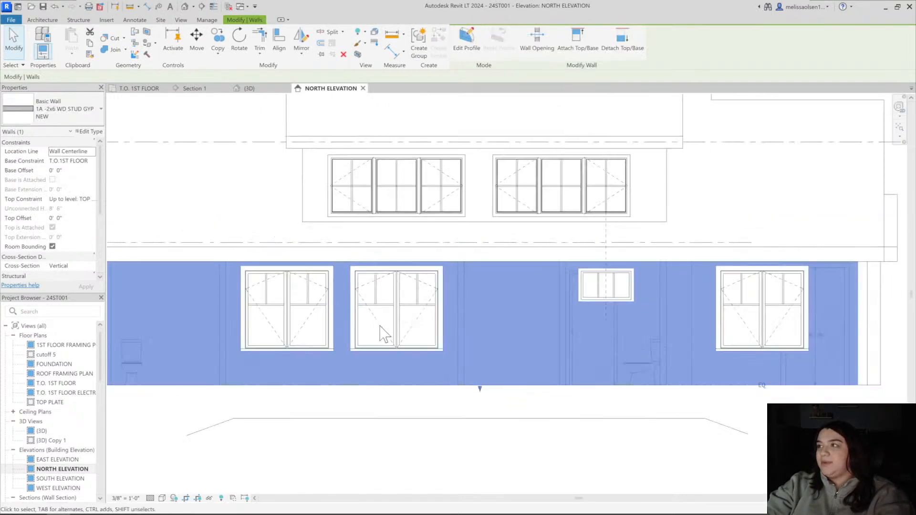
middle_click_drag(470, 322, 566, 344)
key("Escape")
scroll(651, 327, "up", 5)
scroll(400, 333, "down", 3)
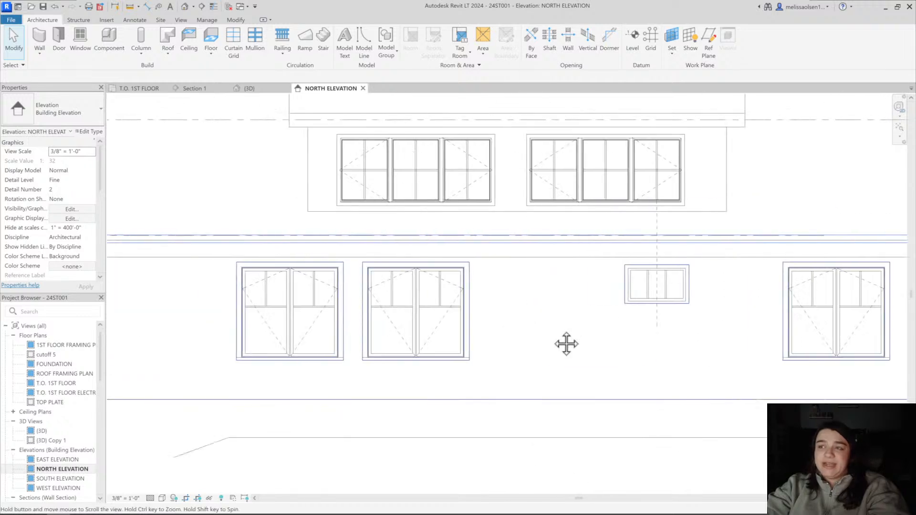
left_click(411, 319)
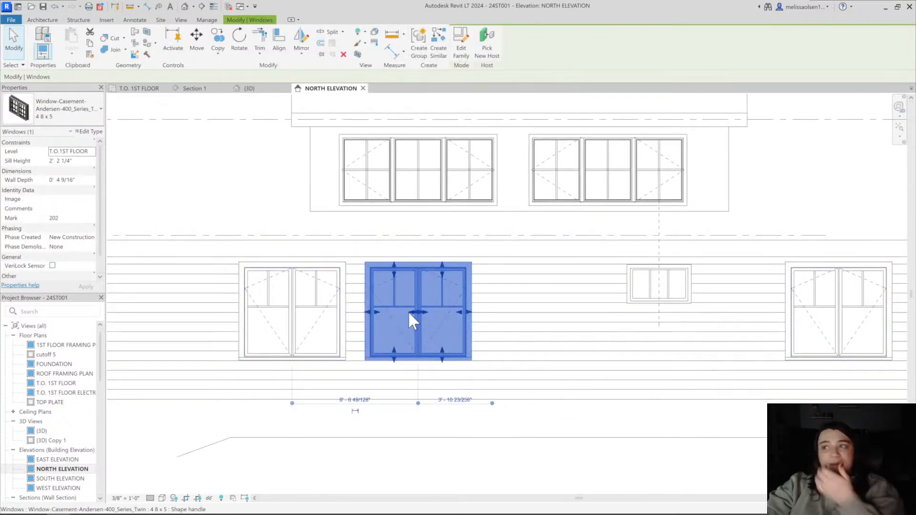
left_click(405, 471)
Give the twin casement type grille pattern number 1 (Colonial) from the north elevation
scroll(401, 327, "up", 3)
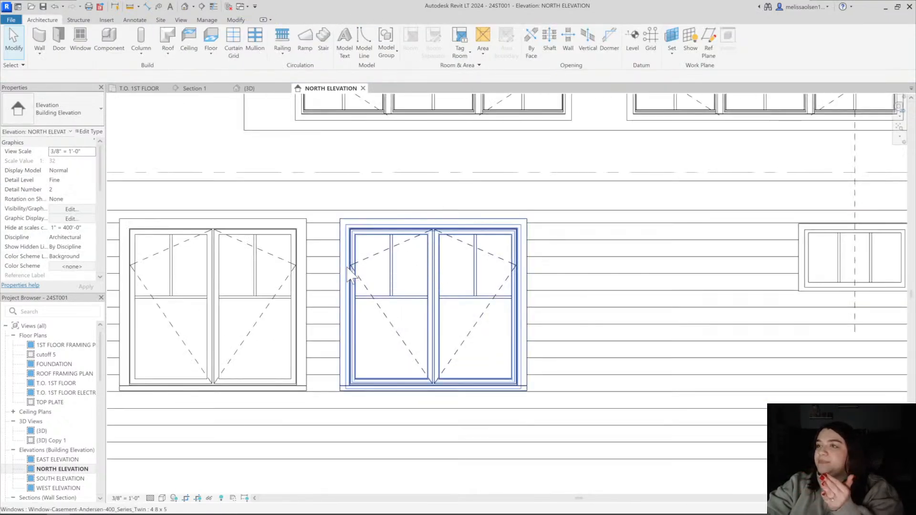
left_click(351, 274)
left_click(89, 132)
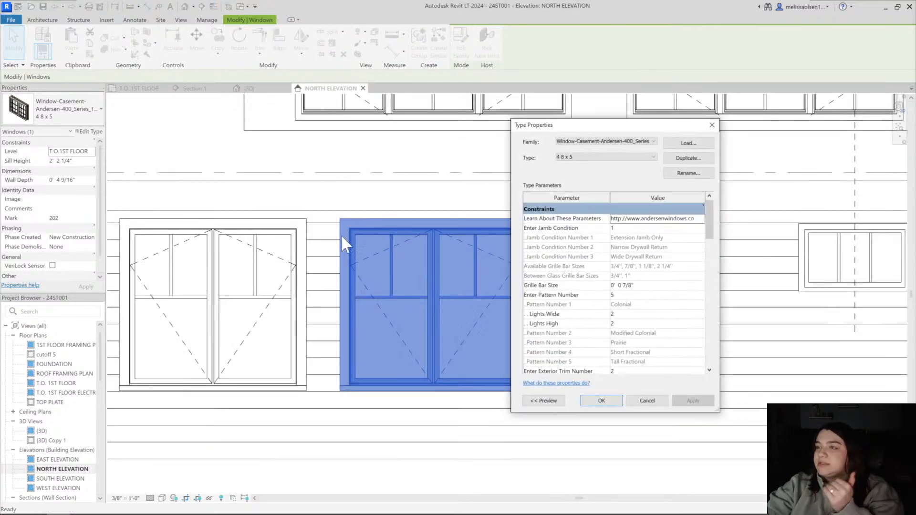
left_click(620, 296)
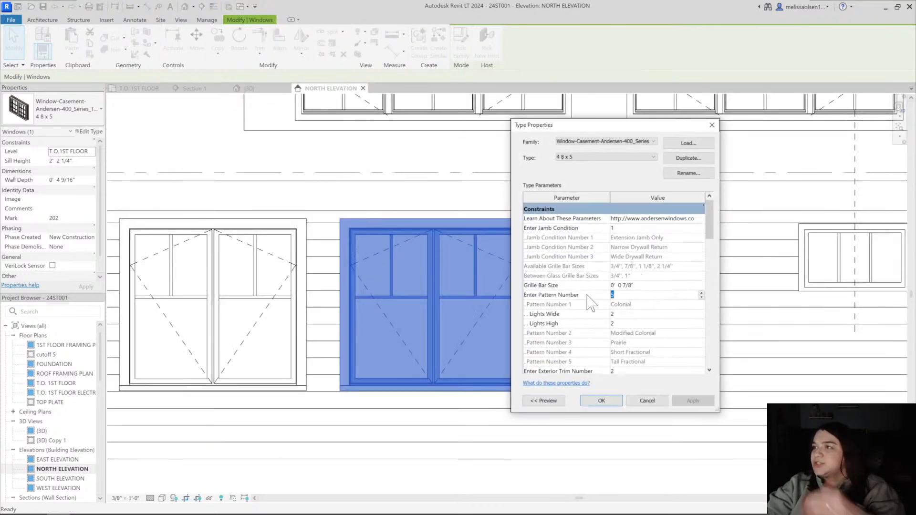
type("1")
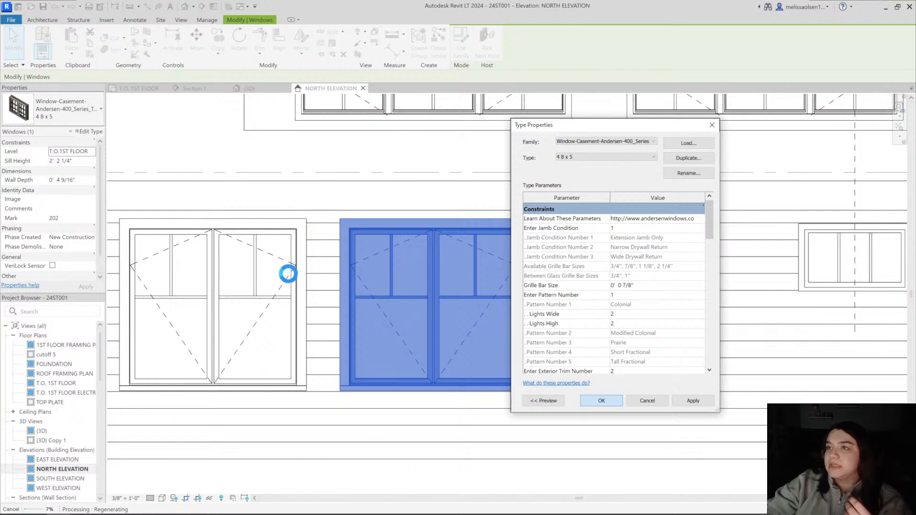
left_click(454, 172)
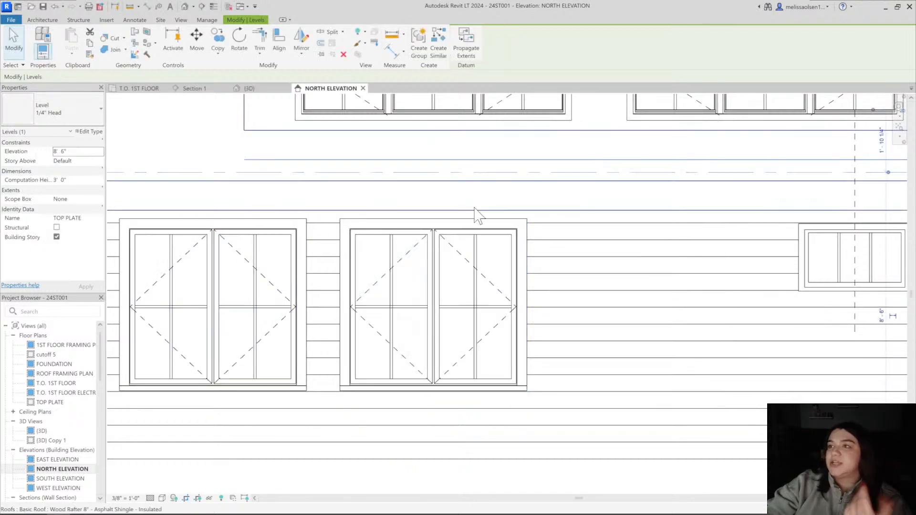
left_click(437, 392)
left_click(90, 132)
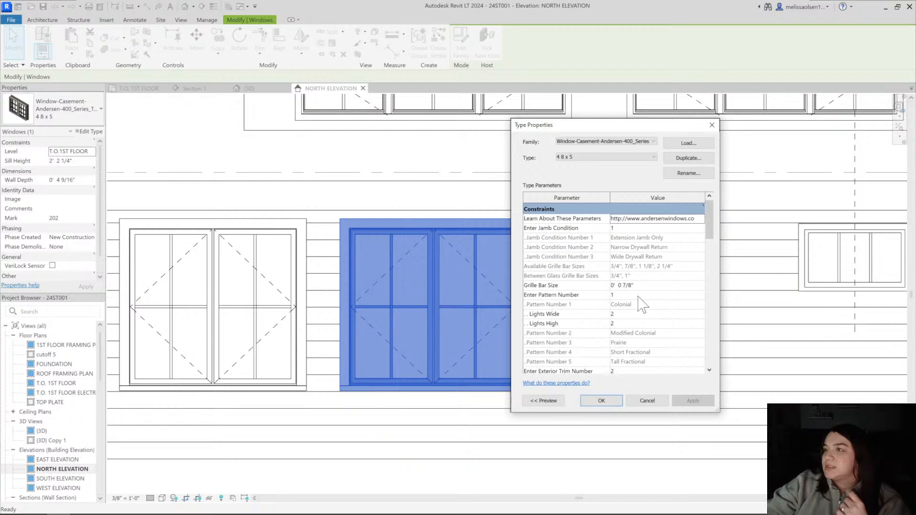
scroll(642, 304, "down", 1)
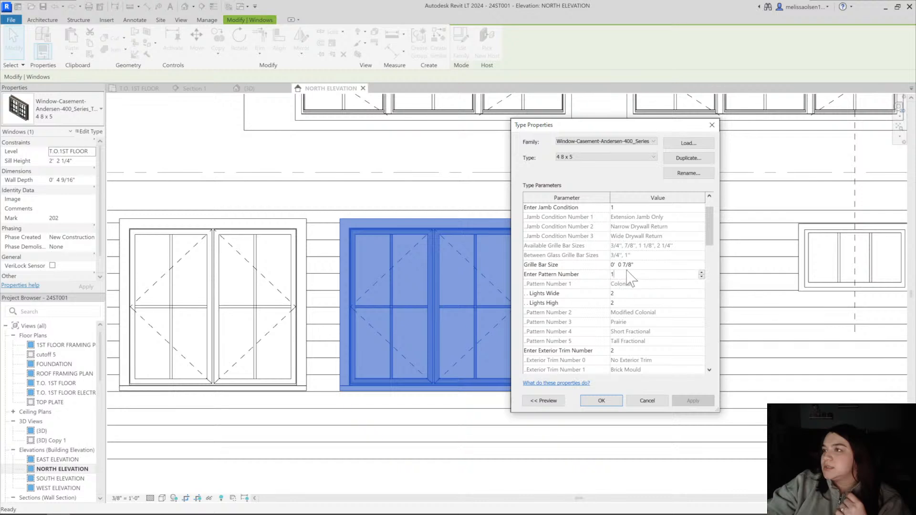
left_click_drag(636, 268, 598, 270)
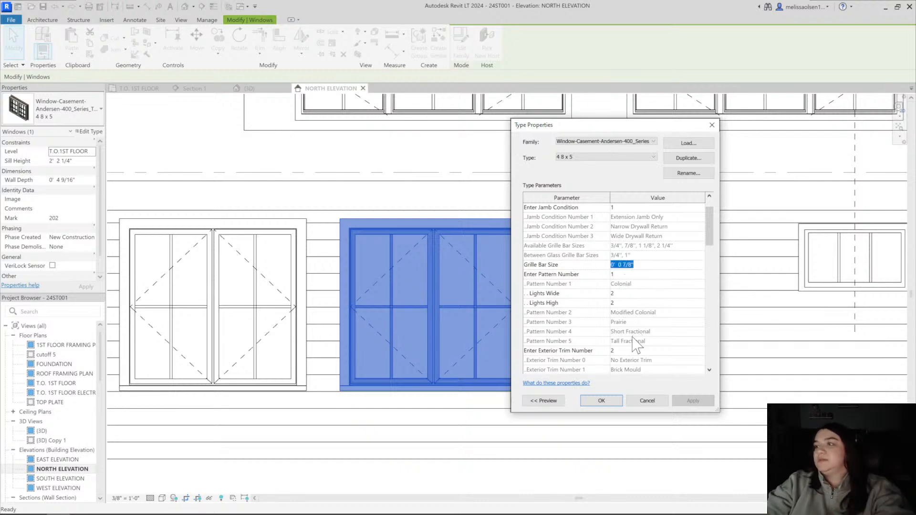
type("0")
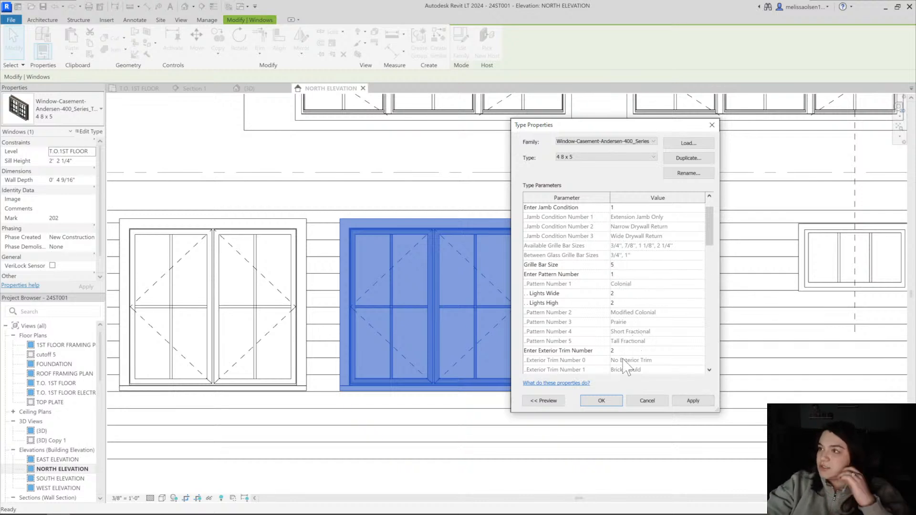
scroll(624, 364, "down", 3)
left_click(600, 403)
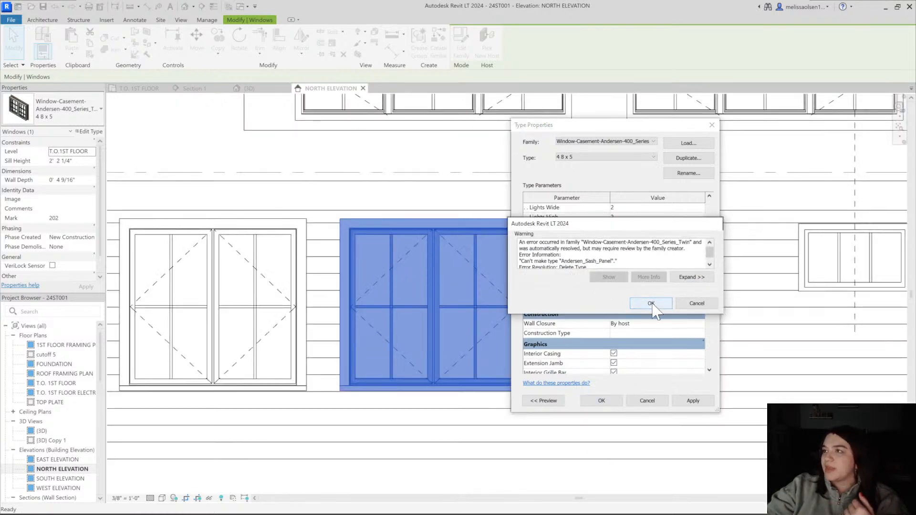
scroll(654, 258, "down", 1)
left_click(698, 304)
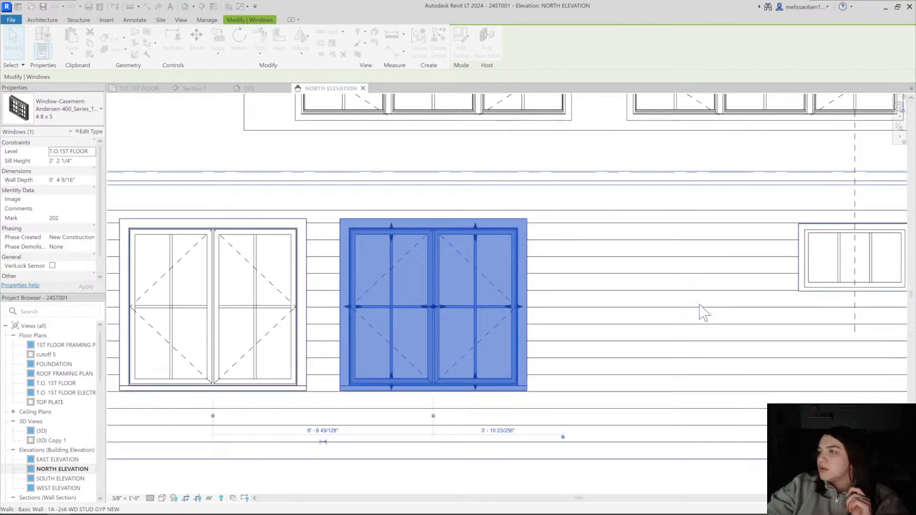
key("Escape")
Change the twin casement type 4 8 x 5 to grille pattern number 5 (Tall Fractional)
left_click(482, 234)
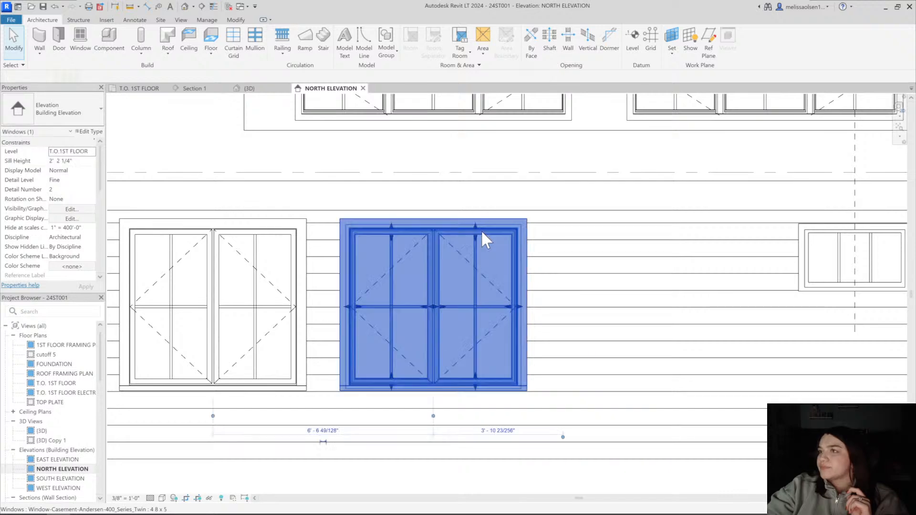
left_click(89, 131)
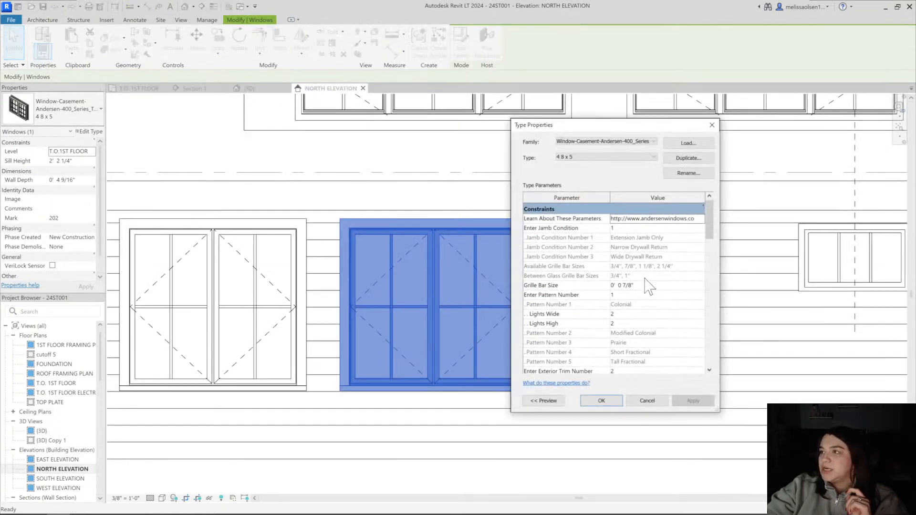
scroll(616, 265, "down", 2)
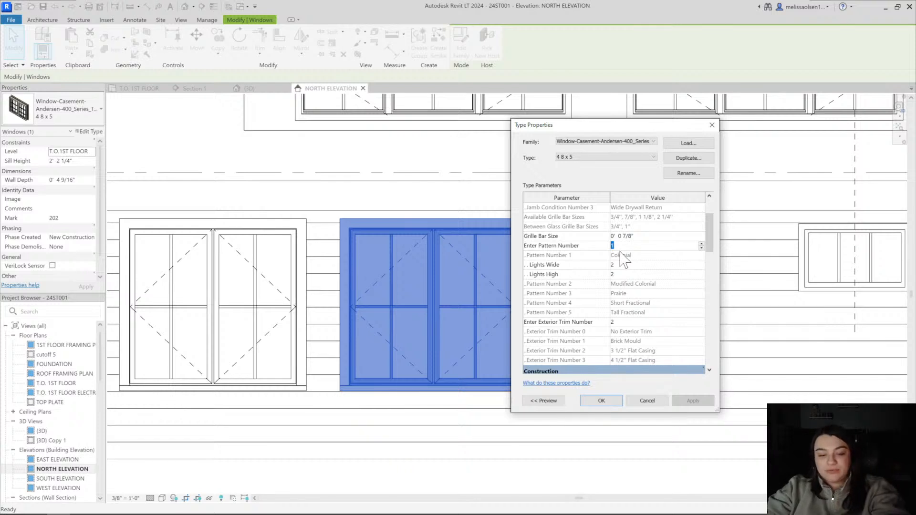
type("6")
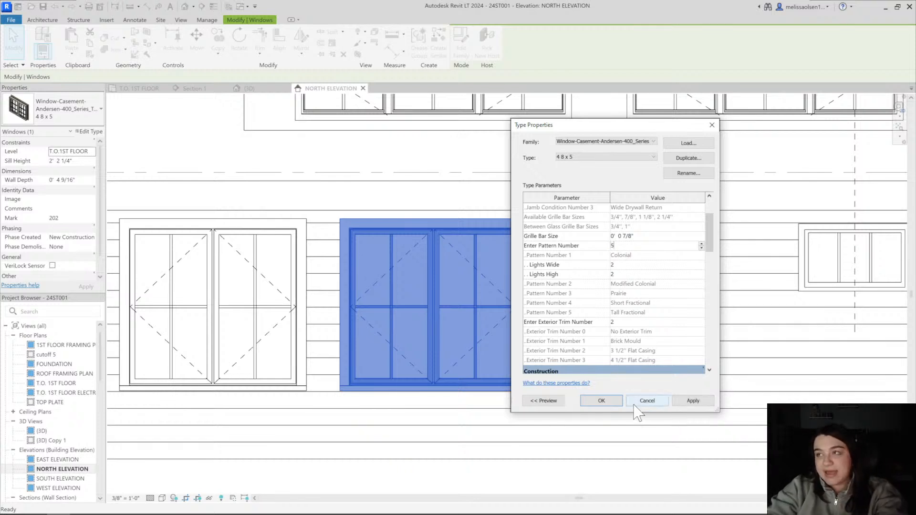
scroll(630, 356, "down", 8)
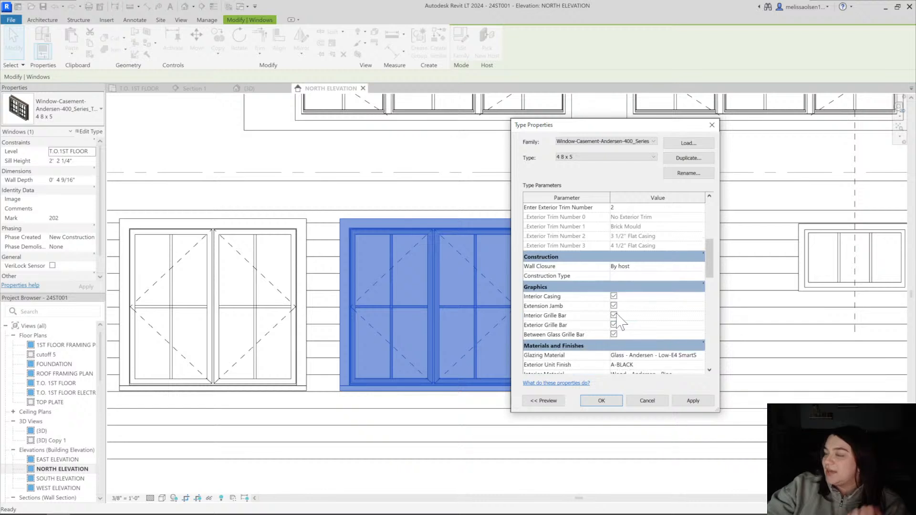
scroll(616, 358, "down", 10)
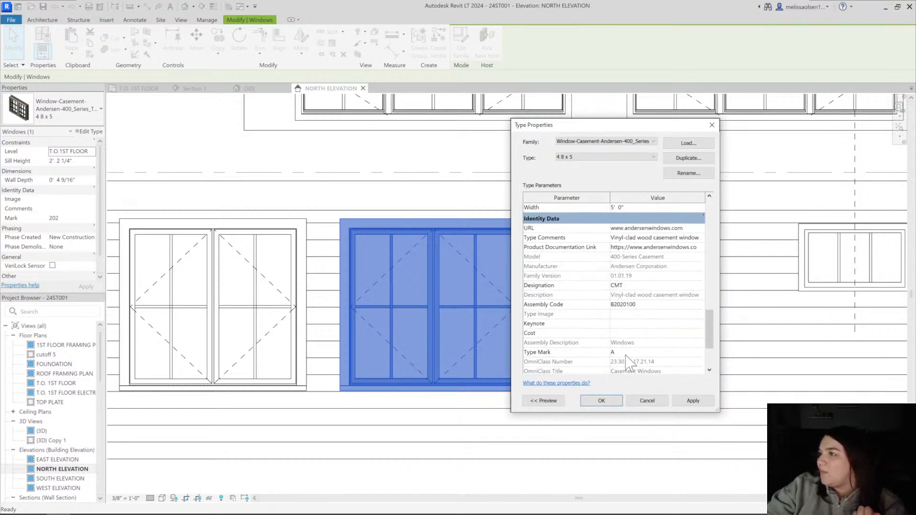
left_click(590, 401)
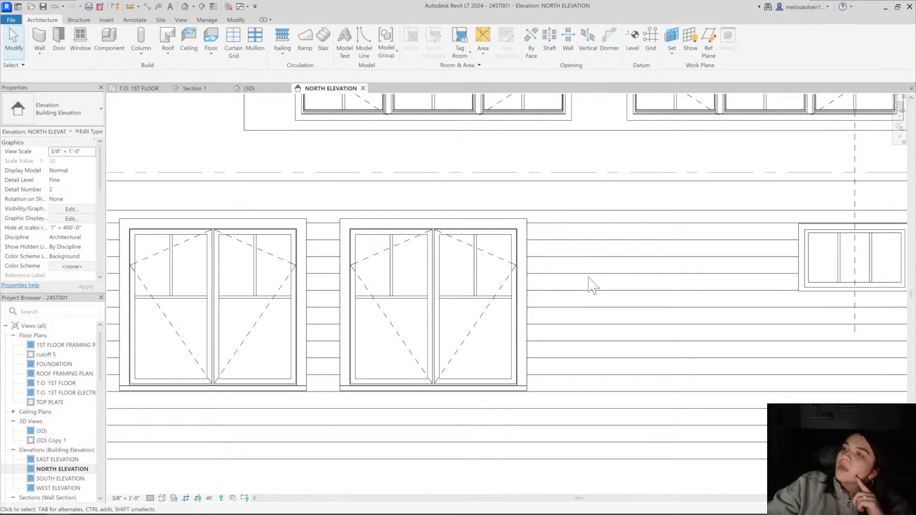
Examine the tall fractional grilles on the twin casements against the dormer windows in the north elevation
scroll(525, 291, "down", 5)
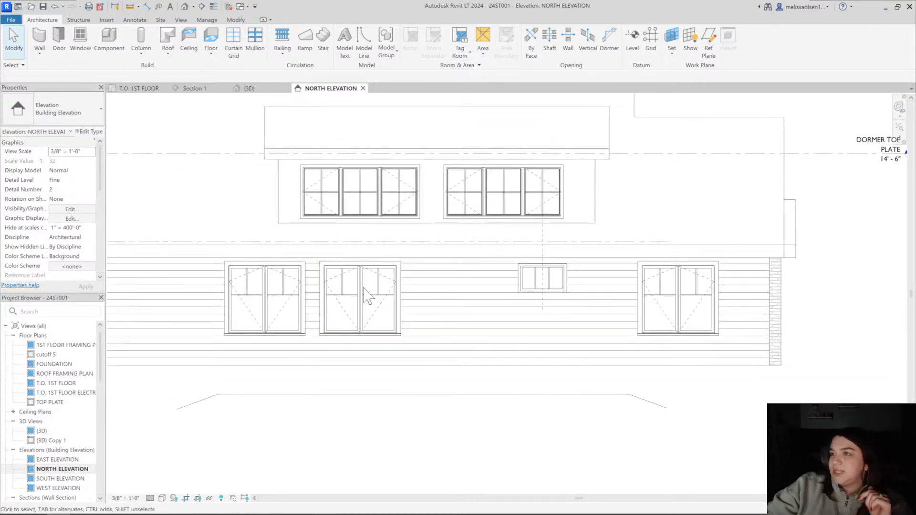
scroll(367, 296, "up", 4)
scroll(343, 324, "down", 2)
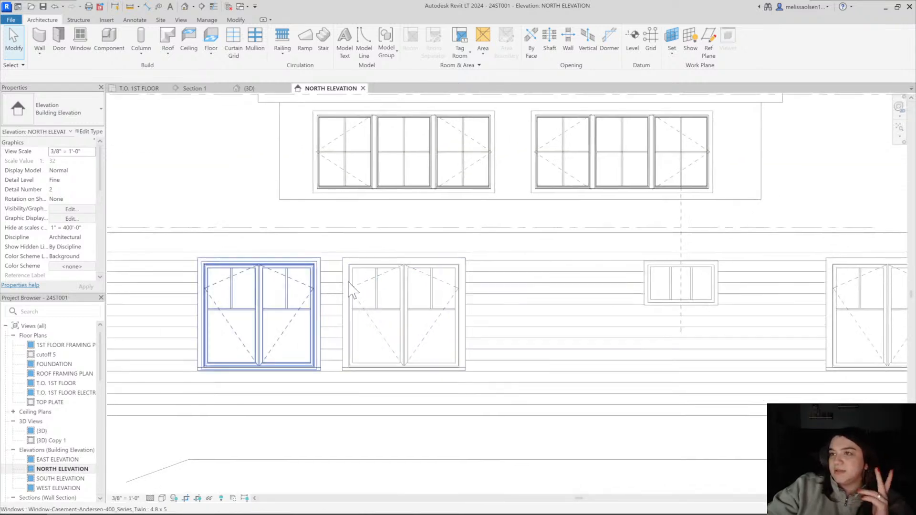
scroll(309, 342, "down", 1)
middle_click_drag(300, 341, 359, 310)
scroll(367, 310, "down", 3)
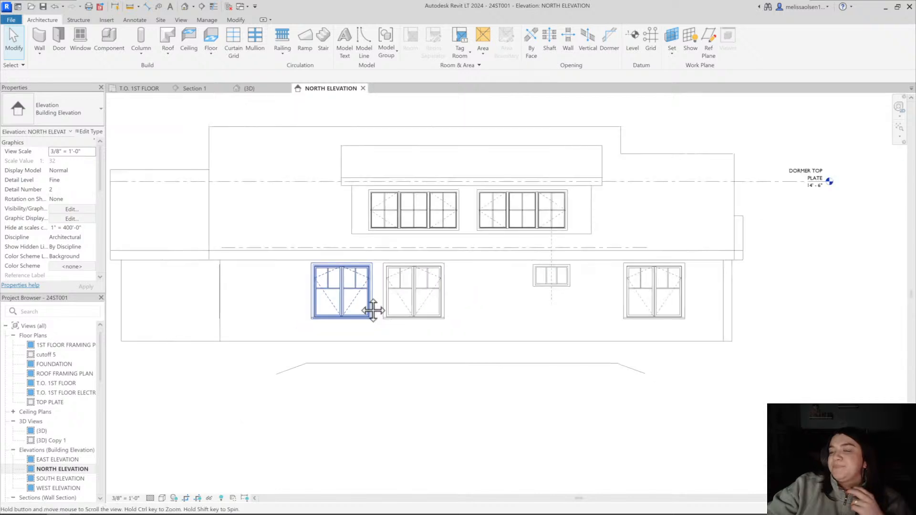
scroll(353, 315, "up", 5)
Check the available window types for the twin casement with mark 201, keeping type 4 8 x 5
left_click(284, 270)
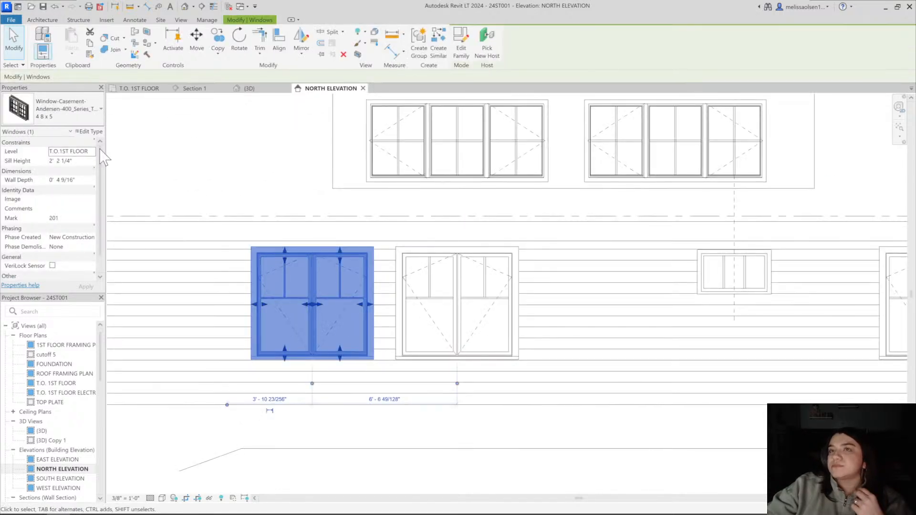
left_click(83, 112)
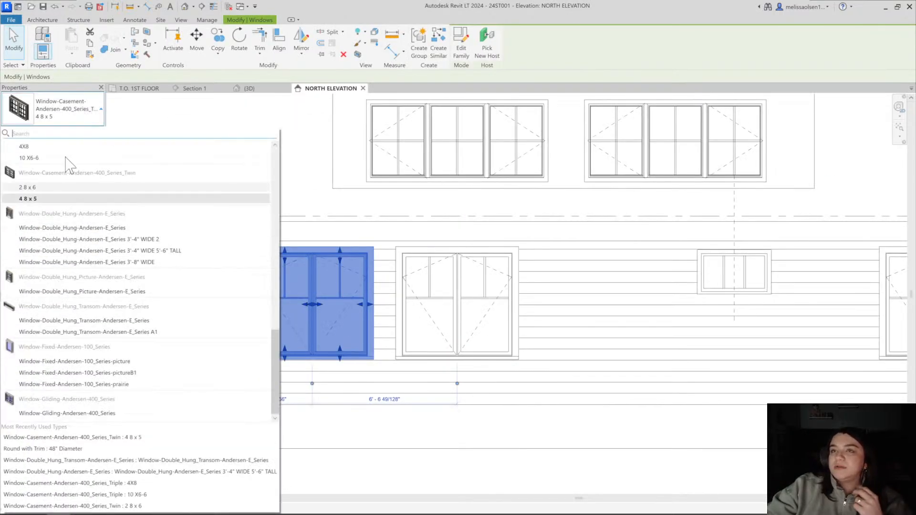
left_click(96, 198)
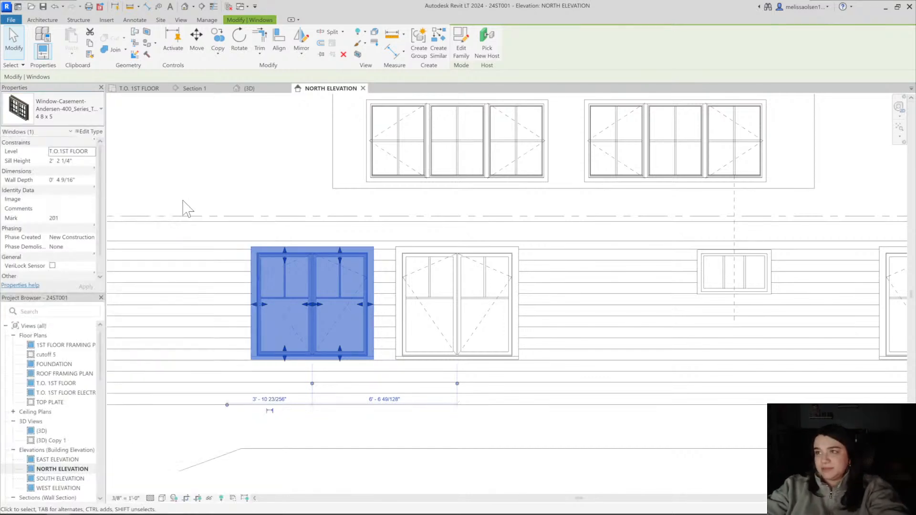
key("Escape")
scroll(381, 310, "down", 4)
scroll(361, 338, "up", 3)
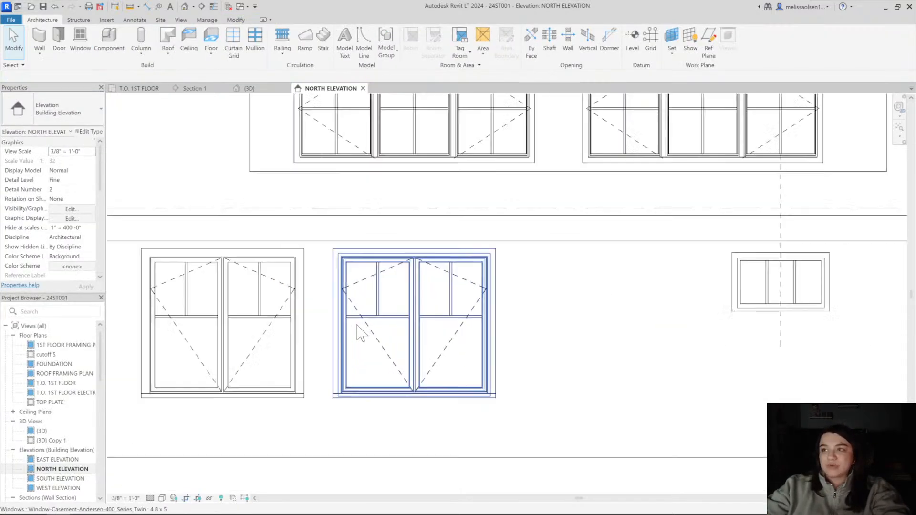
Compare the twin casement grilles with the dormer and small transom windows, using the 3D view briefly and the north elevation
left_click(357, 322)
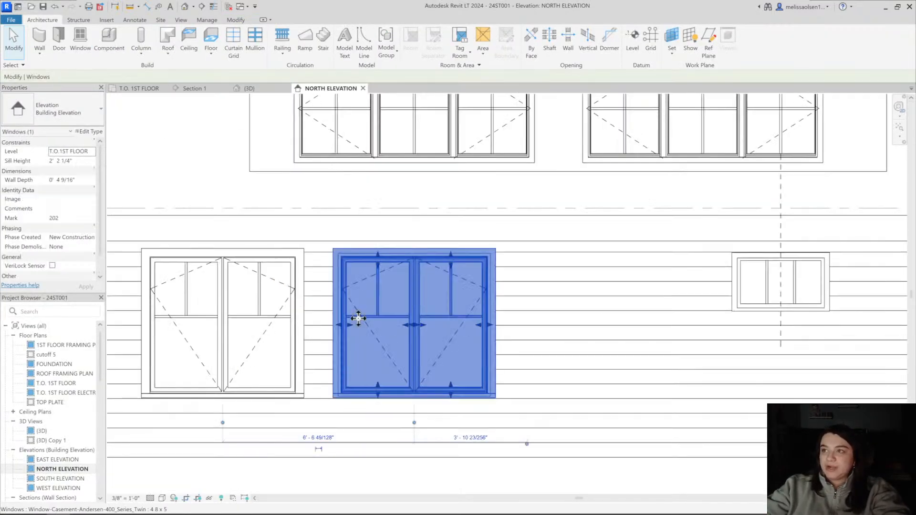
left_click(185, 6)
middle_click_drag(431, 321, 482, 356, "shift")
left_click(321, 91)
scroll(485, 323, "down", 3)
middle_click_drag(484, 323, 500, 303)
scroll(340, 393, "down", 2)
scroll(515, 311, "up", 2)
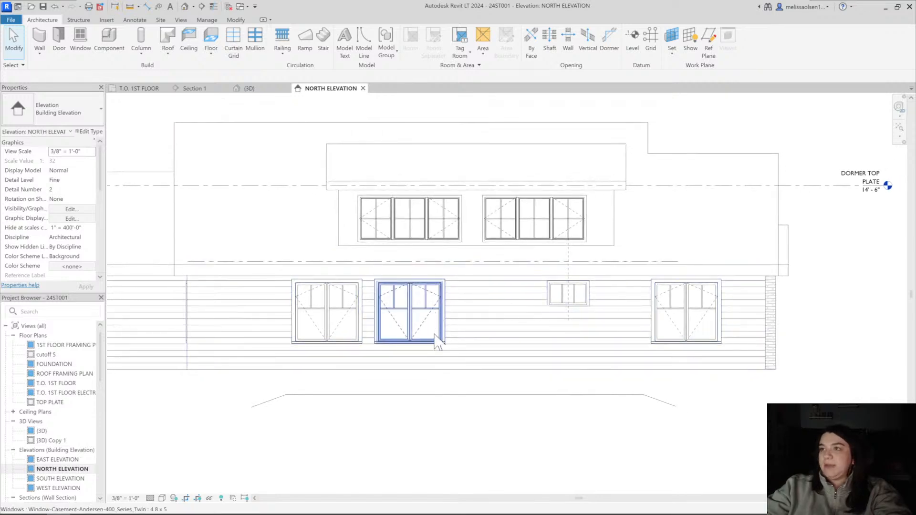
scroll(437, 341, "up", 3)
left_click(440, 317)
scroll(439, 317, "down", 3)
key("Escape")
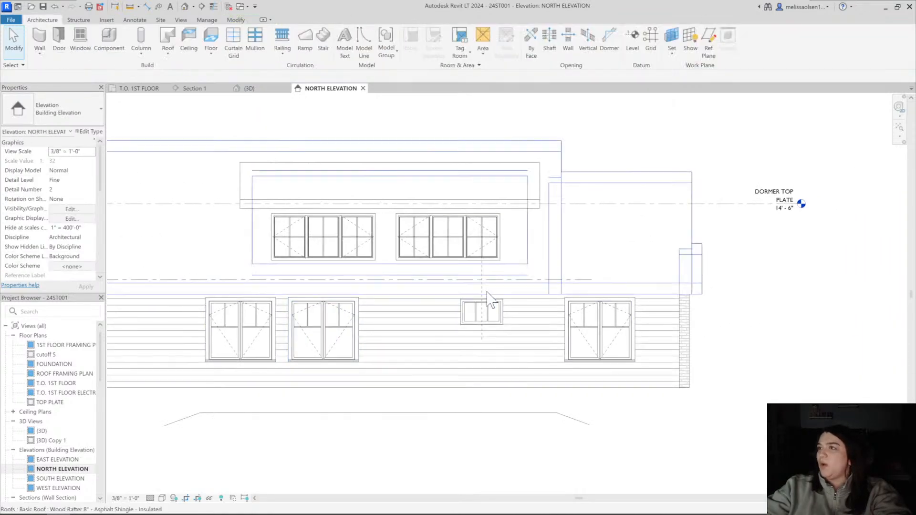
left_click(487, 292)
key("Escape")
scroll(474, 292, "down", 2)
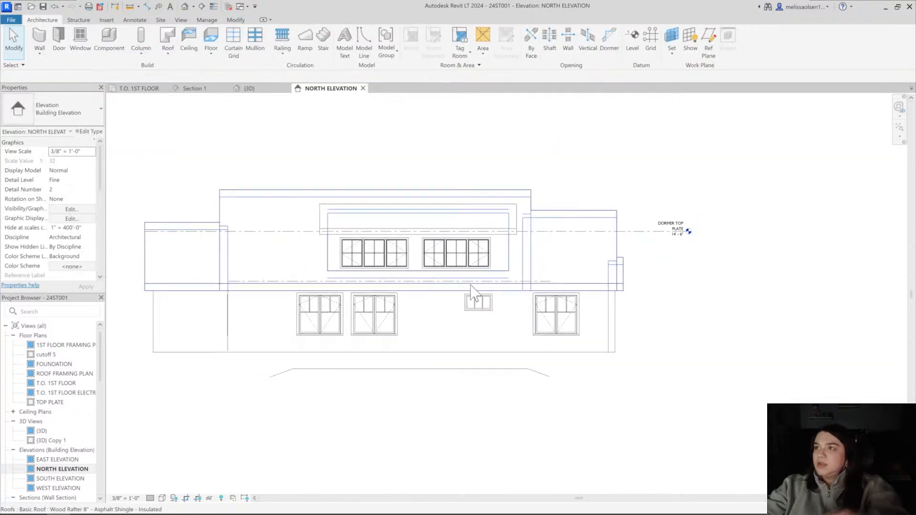
Examine the rear windows, dormer and side entry gable from several angles in the 3D view
left_click(262, 91)
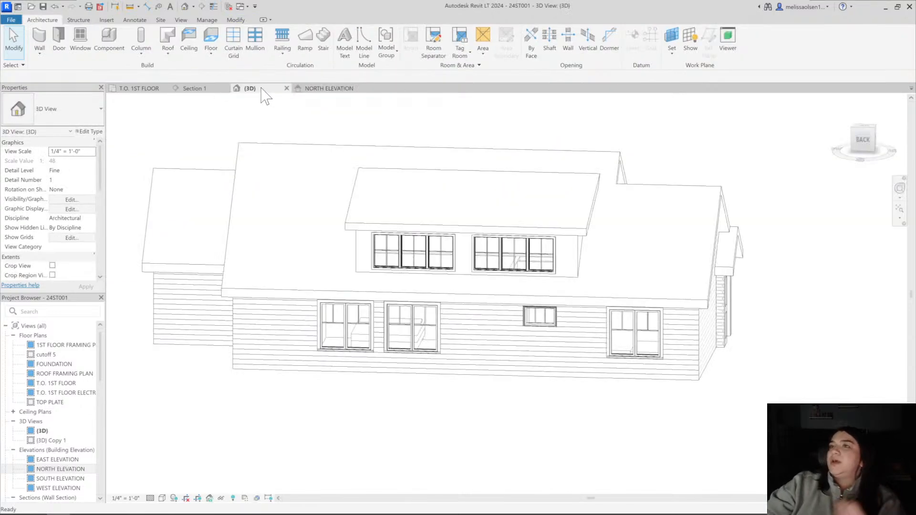
left_click(425, 173)
left_click(773, 246)
middle_click_drag(773, 245, 518, 250, "shift")
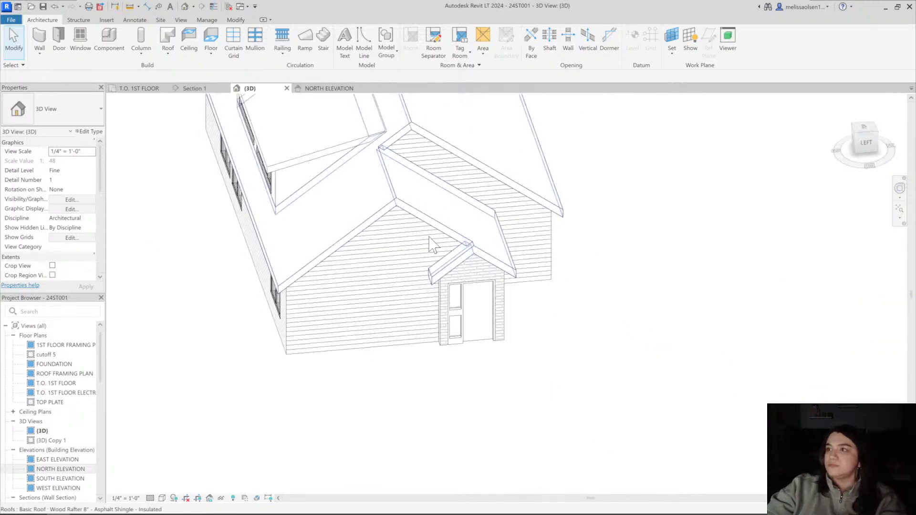
middle_click_drag(430, 238, 435, 355)
middle_click_drag(435, 355, 501, 325, "shift")
left_click(374, 282)
middle_click_drag(374, 282, 532, 262, "shift")
left_click(532, 255)
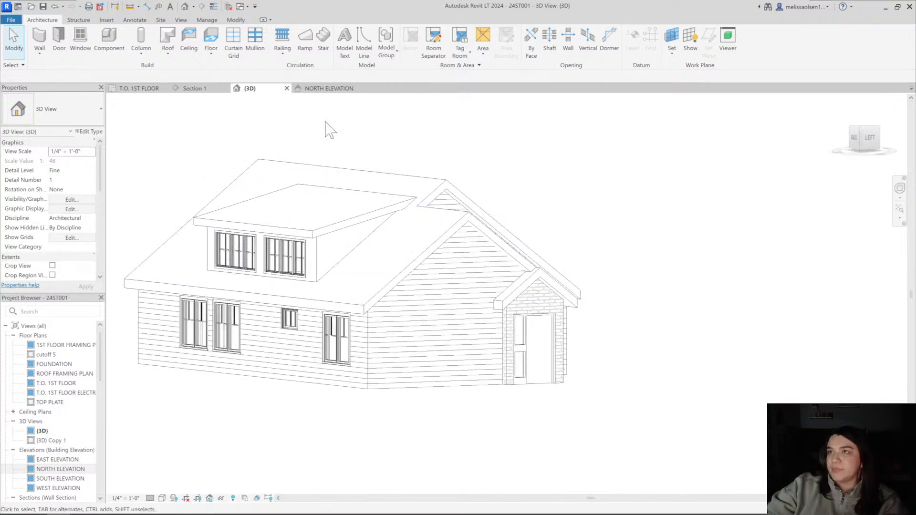
Place an Andersen 400 Series triple casement, type 10 X6-6, mid-wall on the large open room's exterior end wall in the T.O. 1ST FLOOR plan
left_click(327, 89)
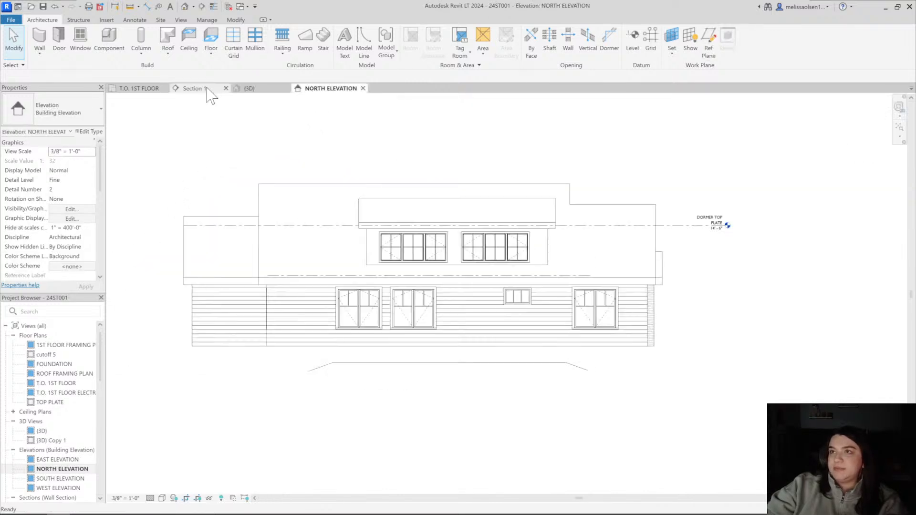
left_click(200, 88)
left_click(133, 89)
scroll(354, 332, "down", 3)
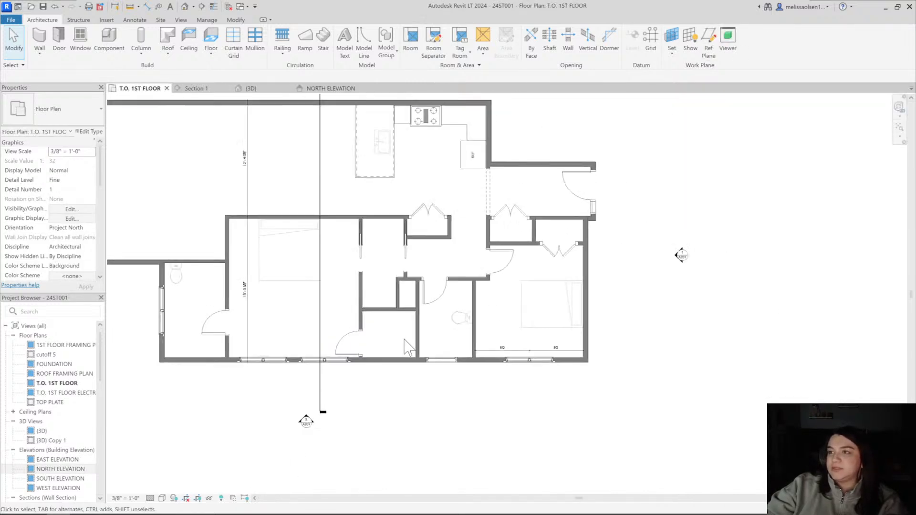
left_click(546, 359)
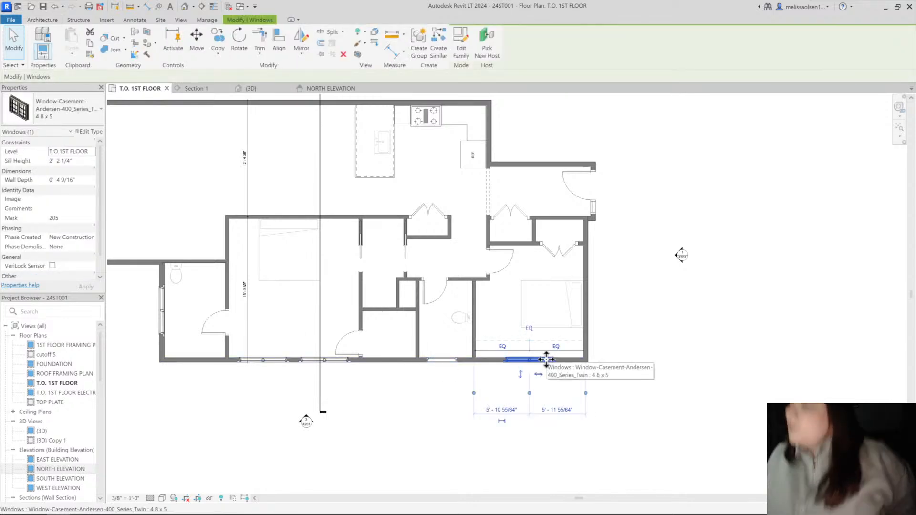
key("c")
key("s")
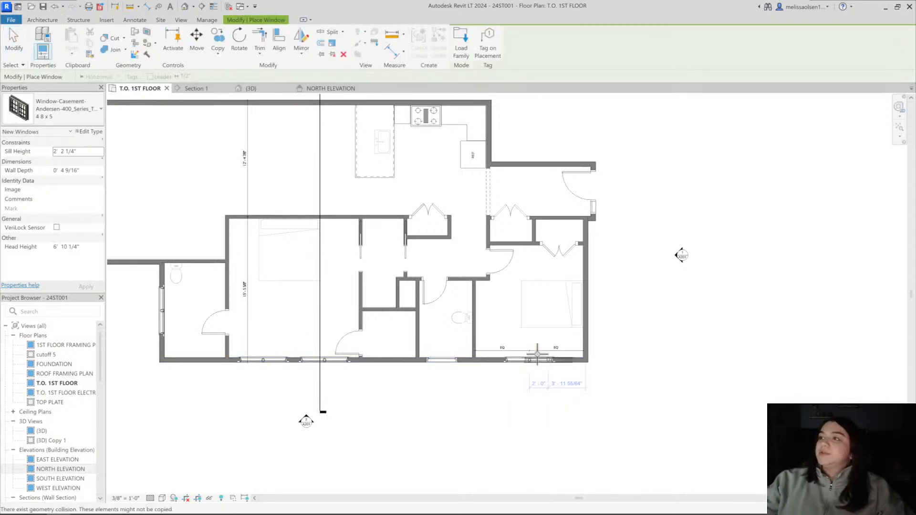
left_click(52, 109)
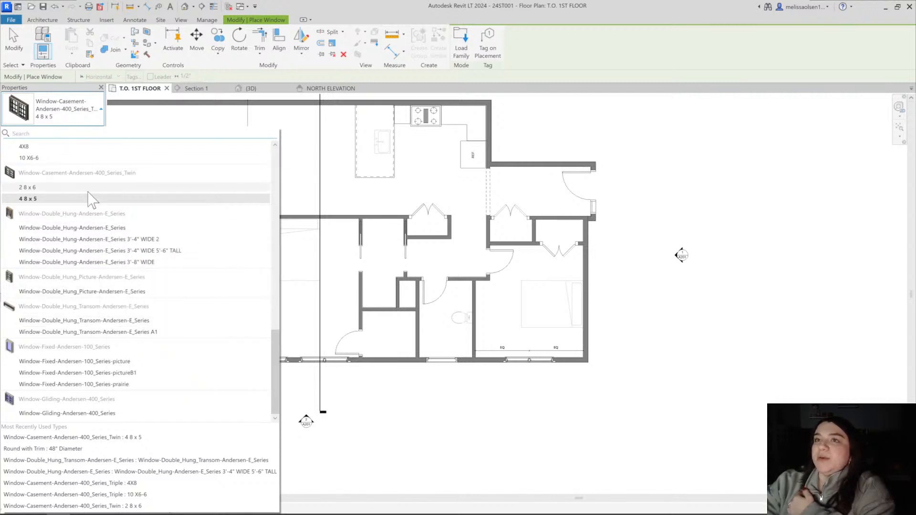
type("ripl")
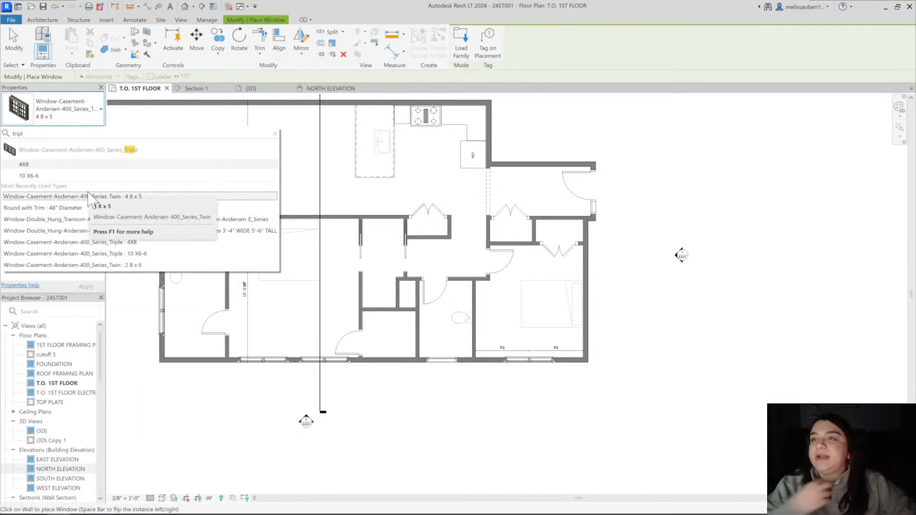
left_click(38, 177)
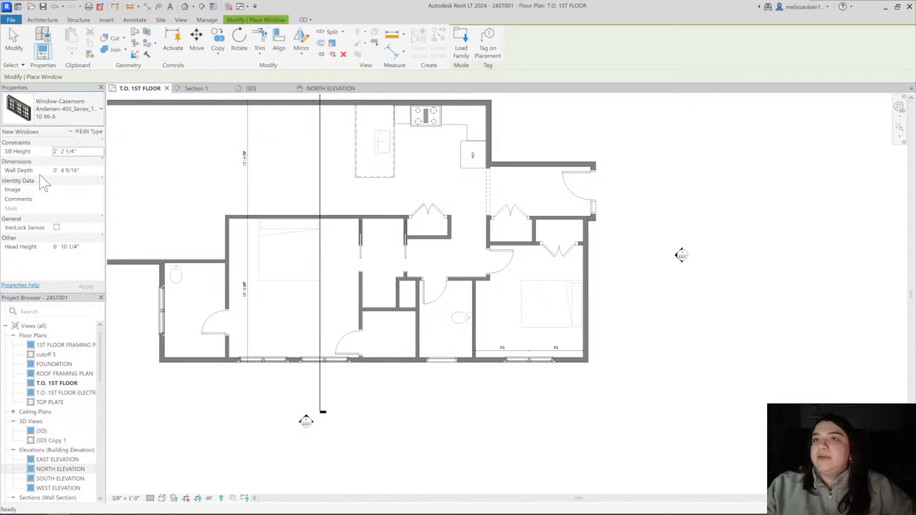
scroll(225, 173, "down", 2)
scroll(242, 245, "up", 5)
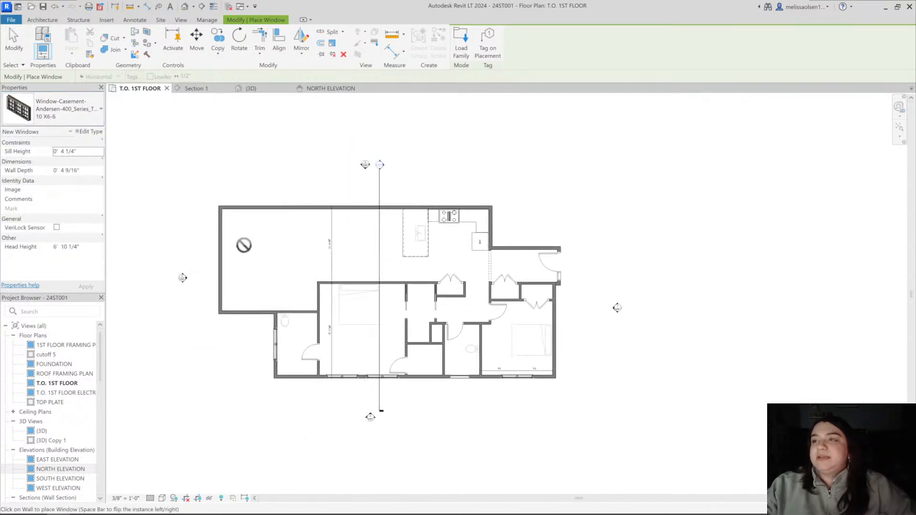
left_click(223, 257)
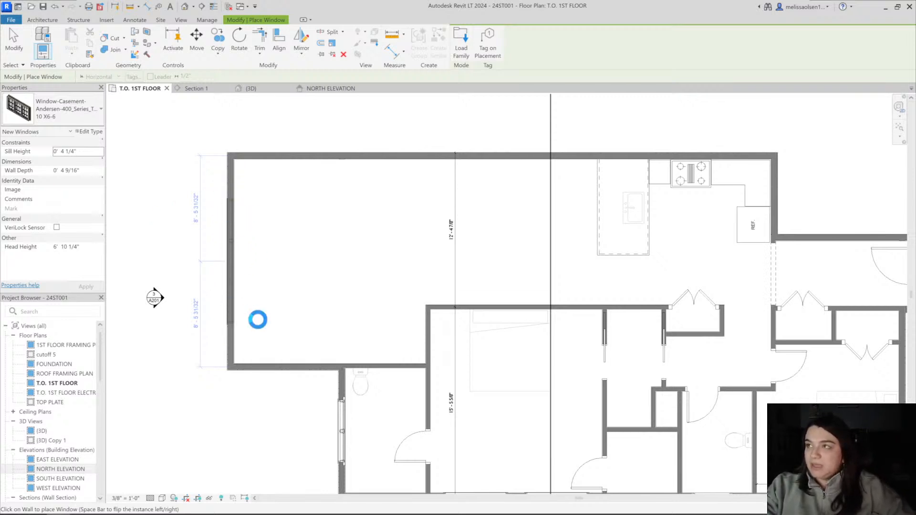
key("Escape")
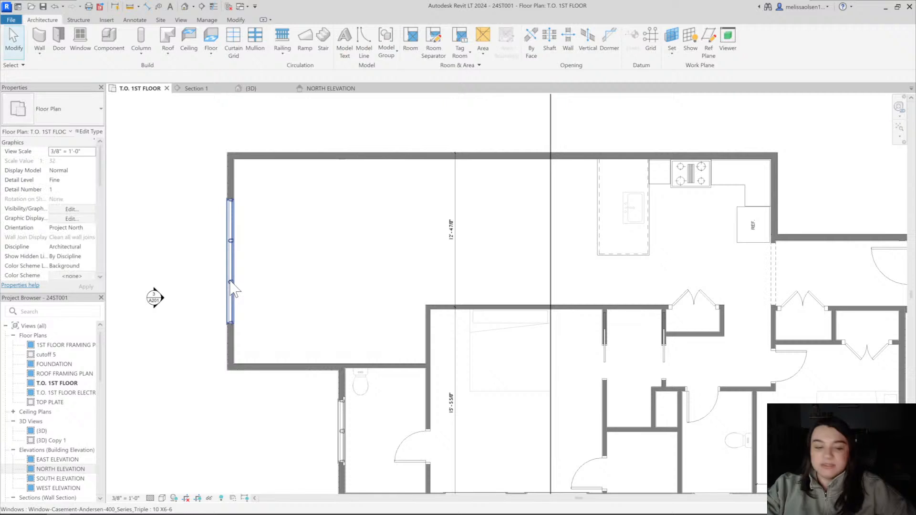
Dimension the triple casement's centre to the inside faces of both adjoining walls and make the two segments equal
key("d")
key("i")
left_click(265, 160)
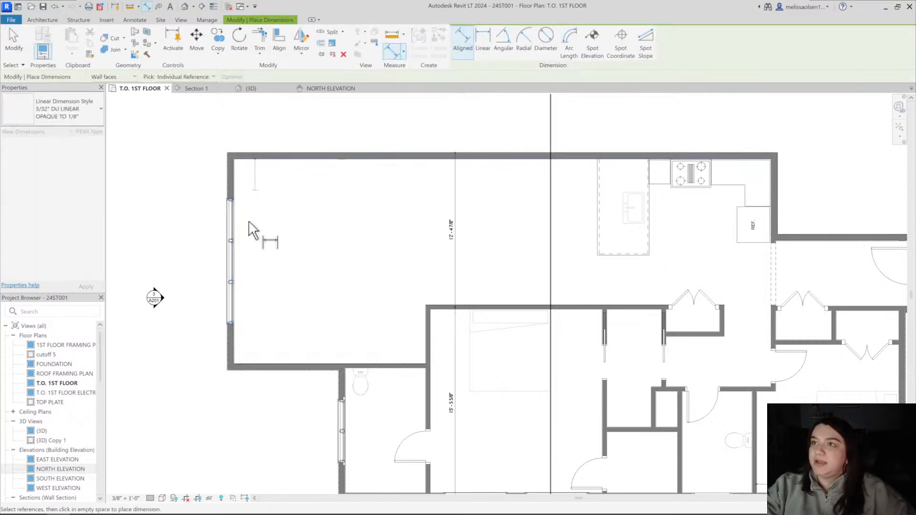
left_click(235, 260)
left_click(263, 364)
left_click(266, 306)
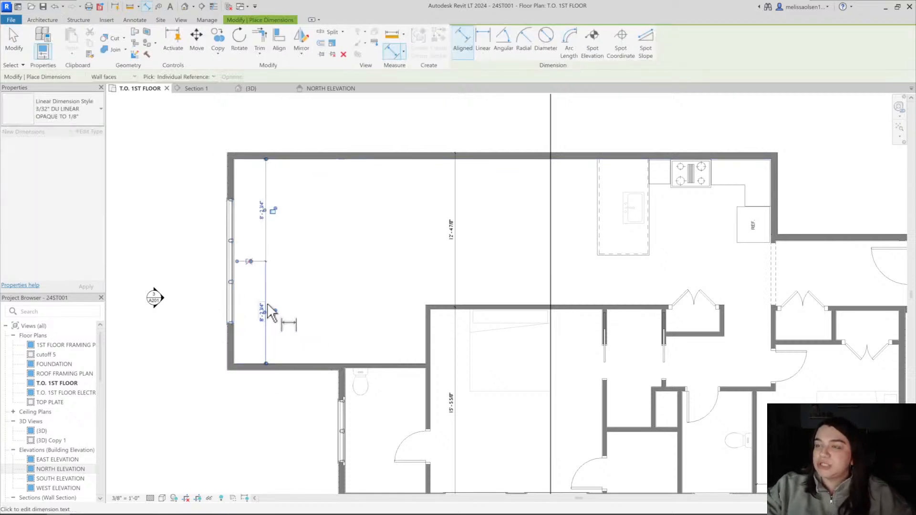
key("Escape")
left_click(250, 260)
key("Escape")
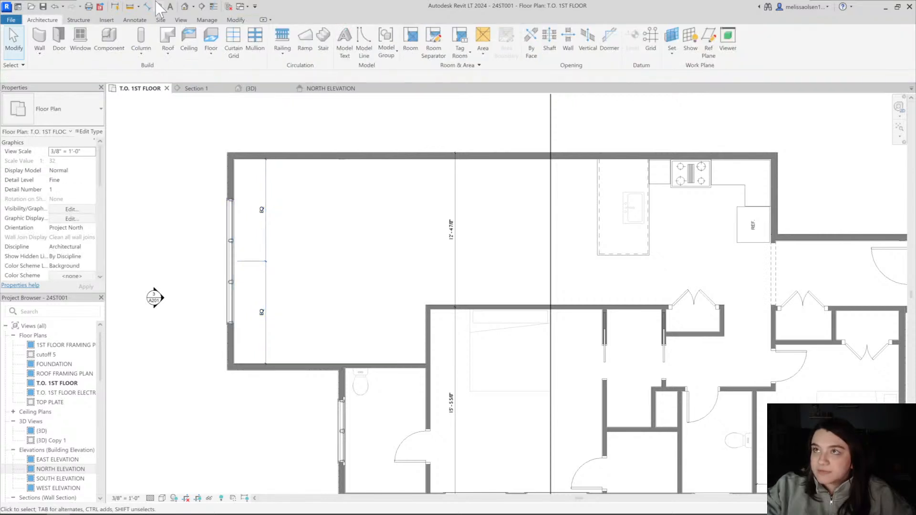
In the 3D view, set the new triple casement's sill height to 2' 4 1/4"
left_click(186, 6)
middle_click_drag(744, 243, 544, 196, "shift")
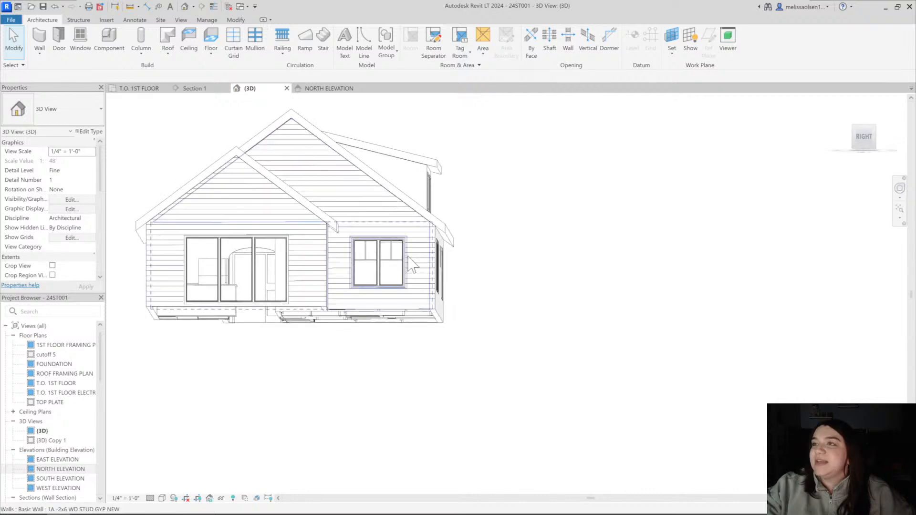
scroll(387, 267, "up", 2)
left_click(386, 268)
scroll(382, 260, "down", 1)
middle_click_drag(382, 259, 489, 252)
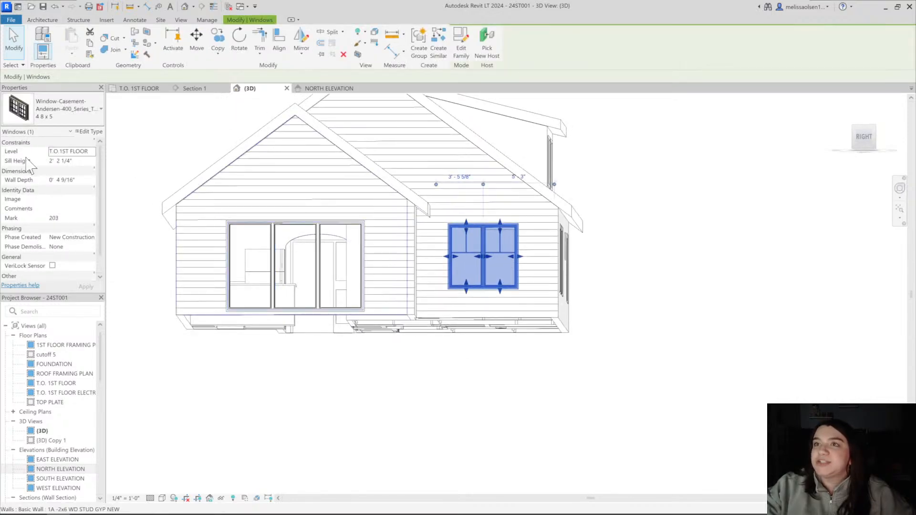
left_click(74, 160)
left_click(260, 232)
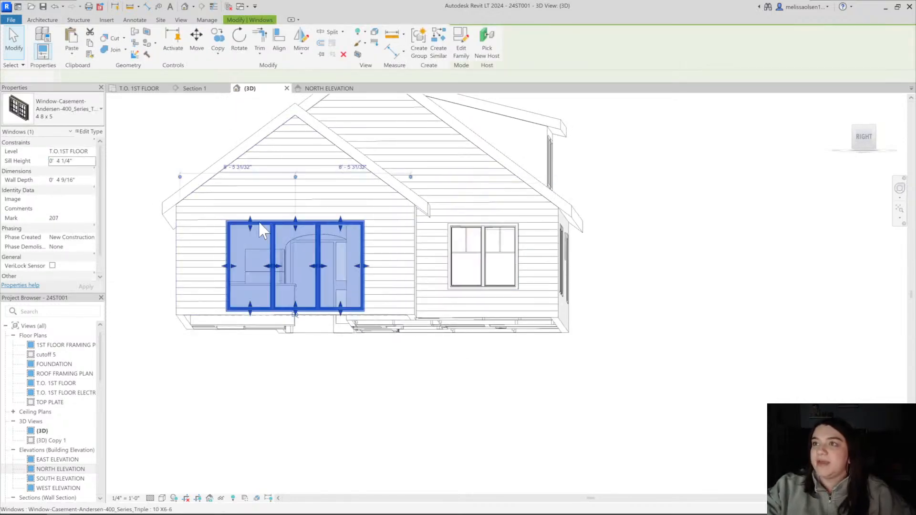
left_click(77, 161)
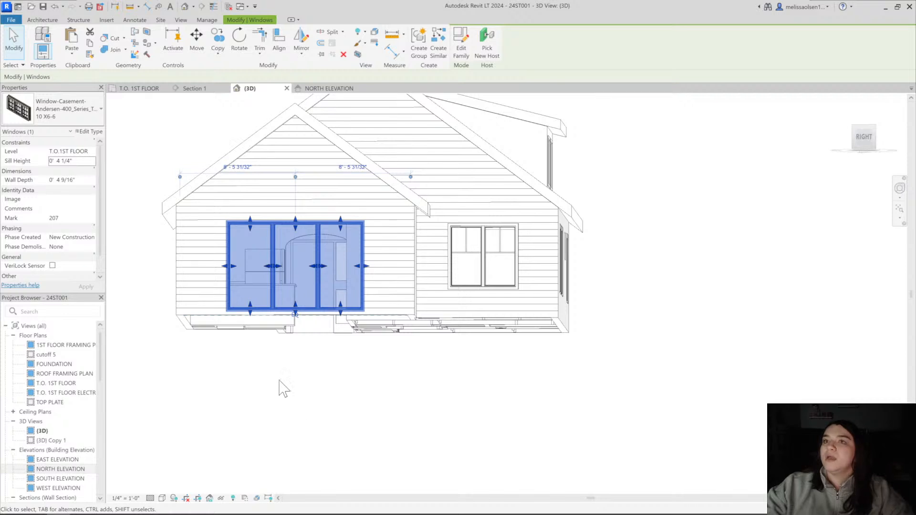
left_click(78, 167)
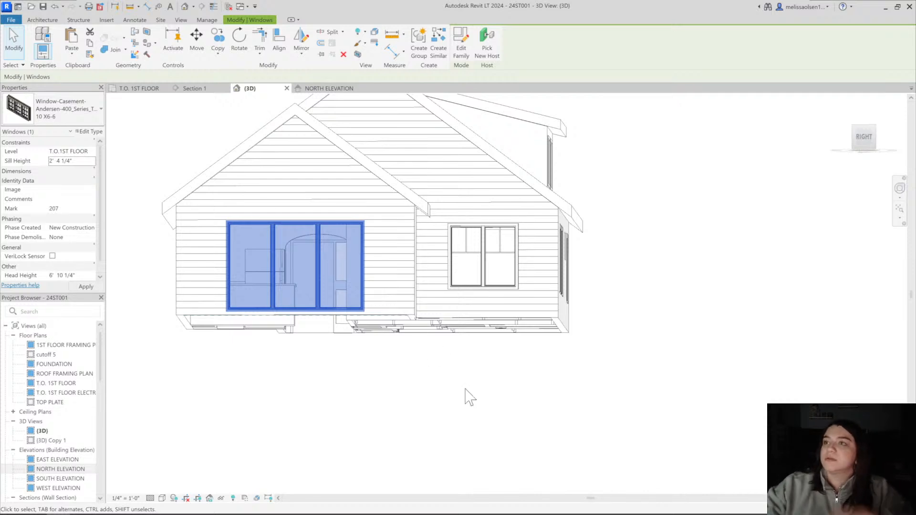
left_click(428, 396)
View the house straight on from its Right side and check the dimensions in the triple casement's type properties
middle_click_drag(406, 233, 403, 265, "shift")
left_click(865, 139)
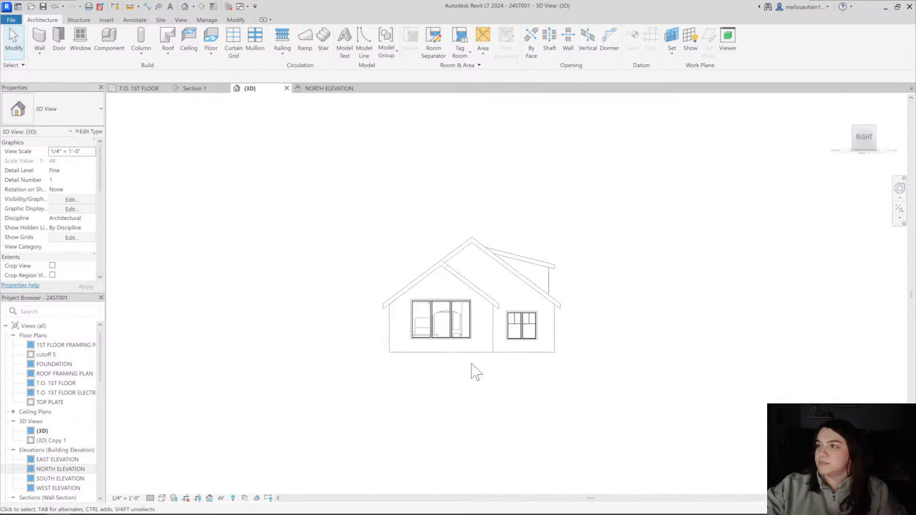
scroll(573, 382, "up", 5)
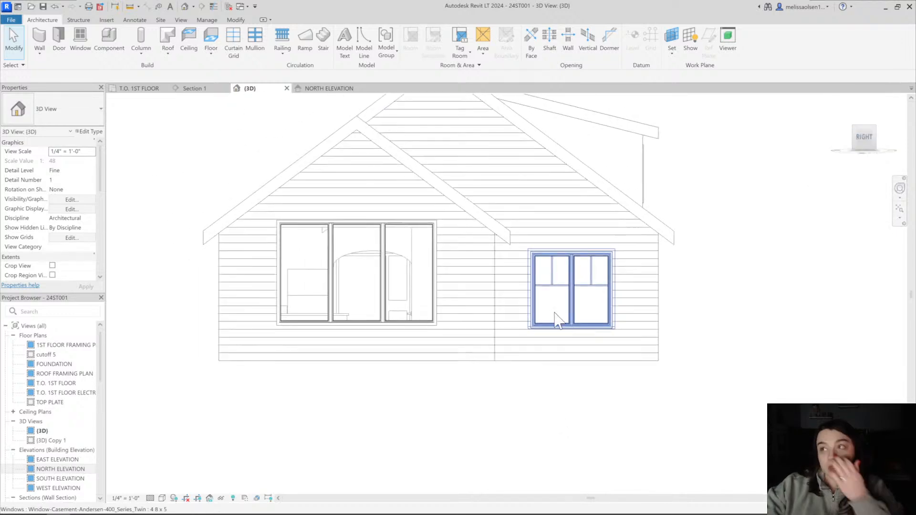
left_click(435, 289)
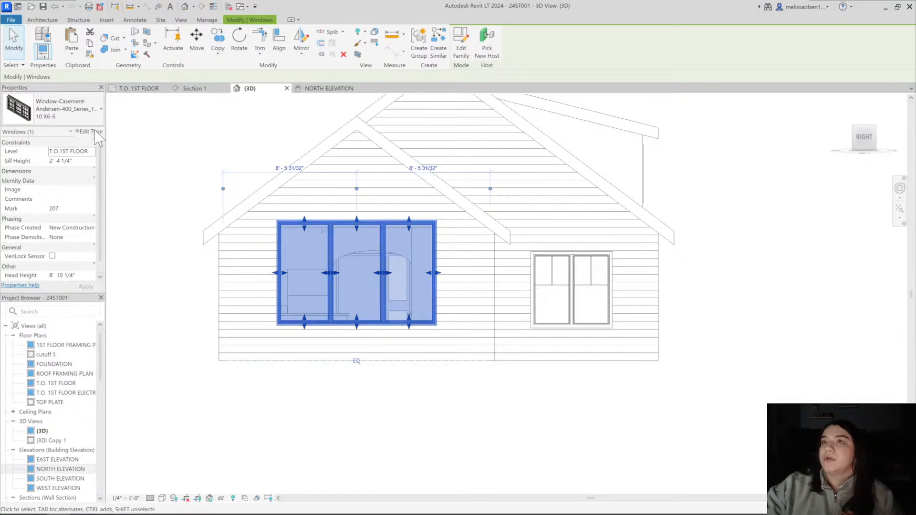
left_click(593, 403)
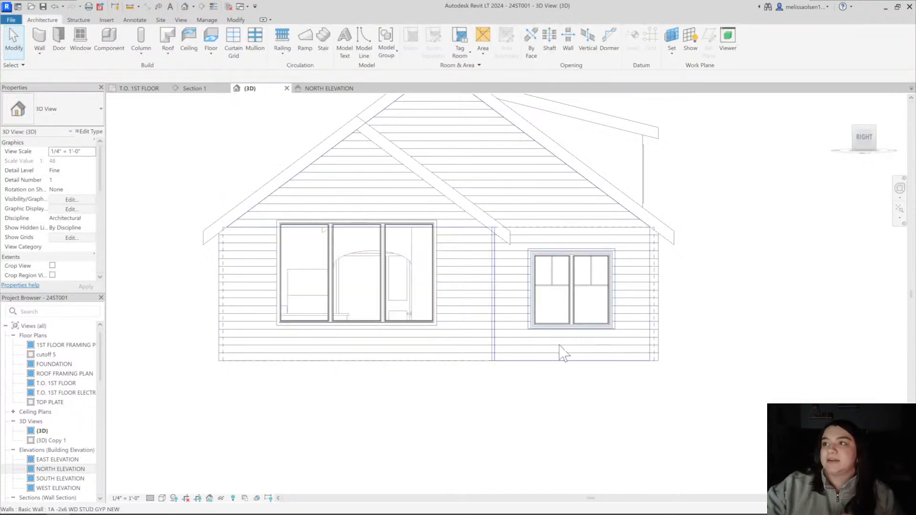
left_click(359, 223)
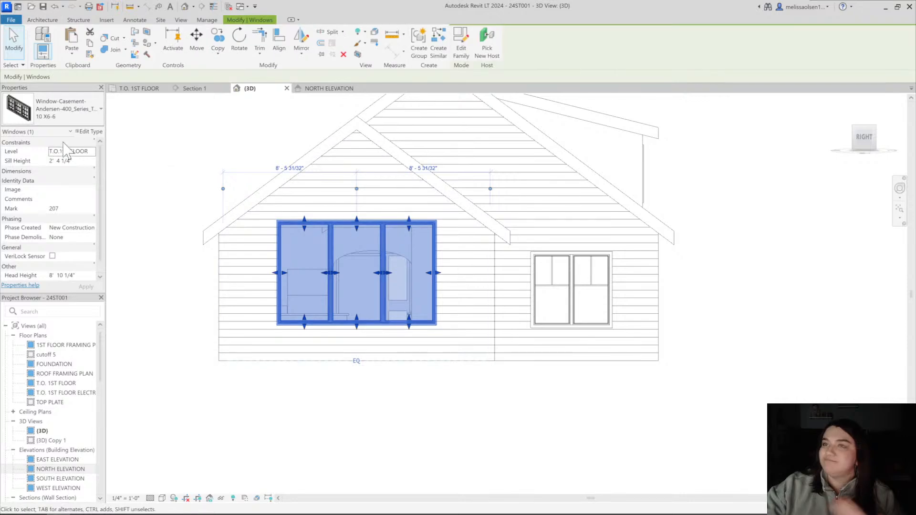
left_click(80, 131)
scroll(615, 320, "down", 10)
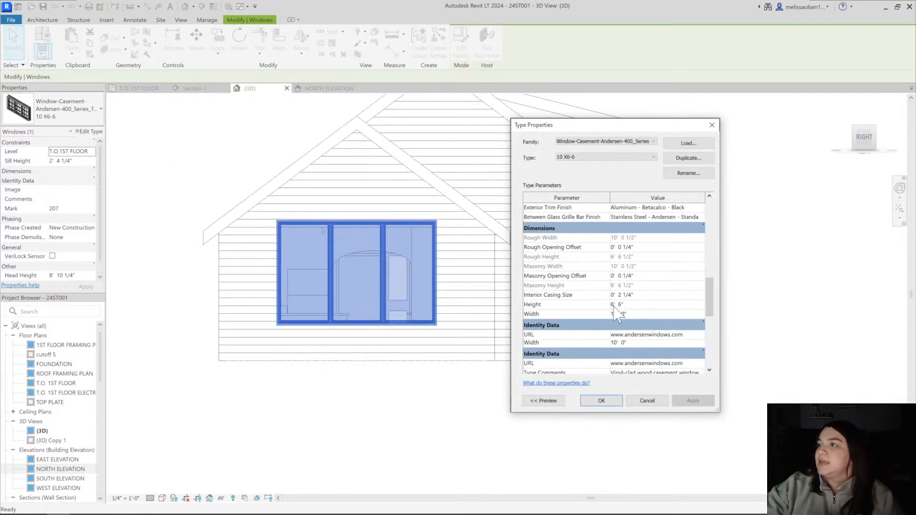
left_click(602, 401)
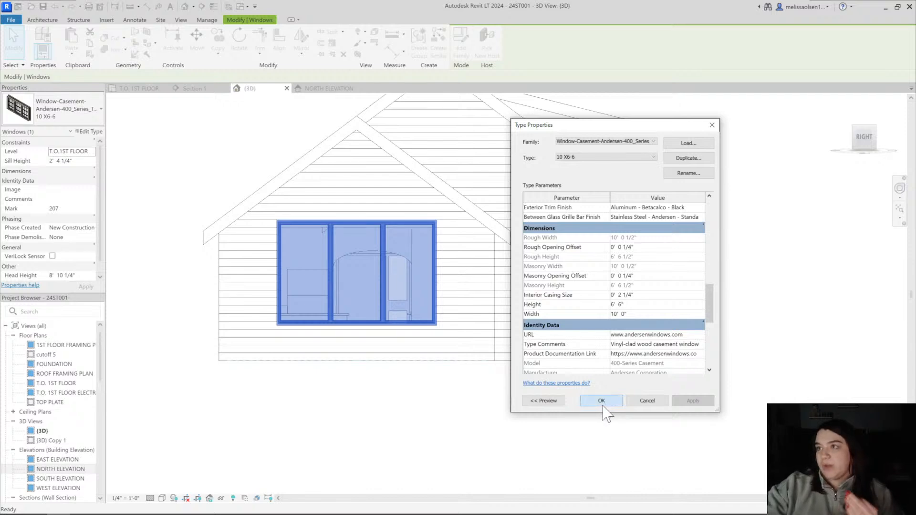
left_click(597, 423)
Compare the triple casement's height and plain glazing with the neighbouring twin casement on the gable side
scroll(597, 423, "down", 3)
scroll(391, 343, "up", 3)
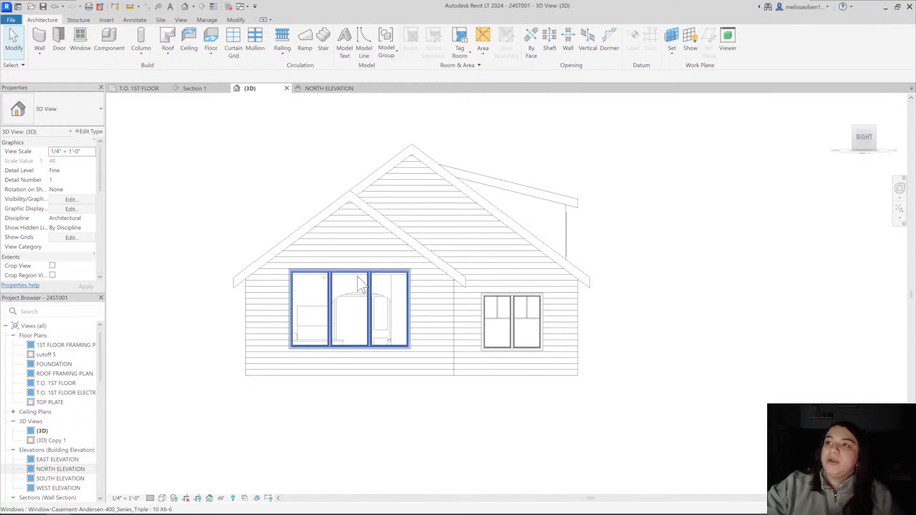
middle_click_drag(365, 288, 358, 282)
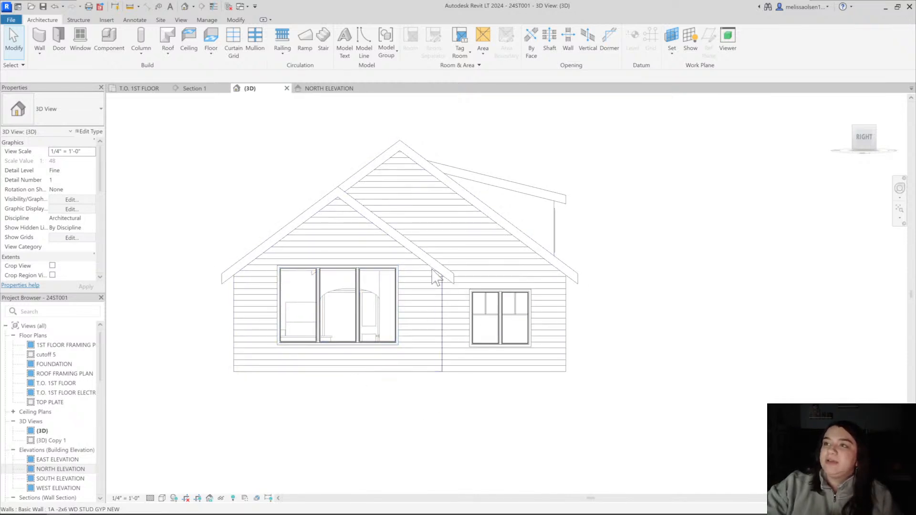
scroll(474, 358, "up", 2)
middle_click_drag(473, 358, 568, 373)
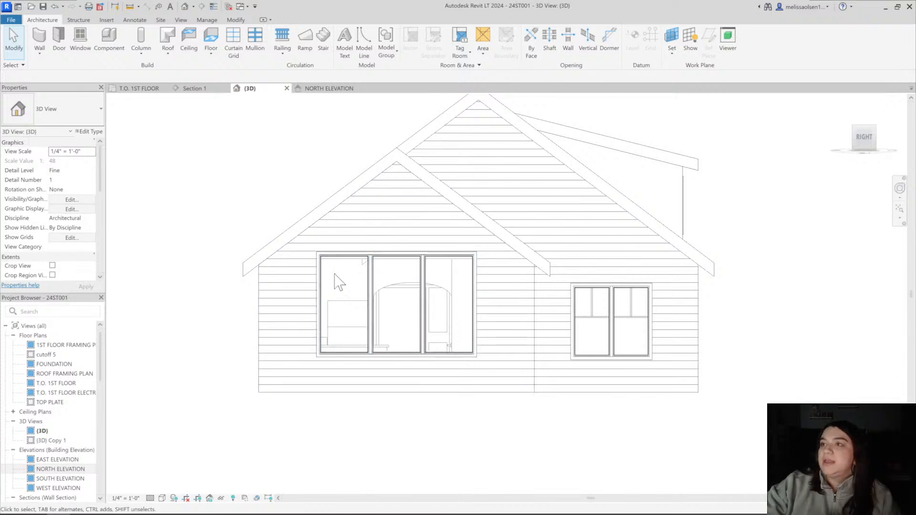
middle_click_drag(299, 260, 293, 263)
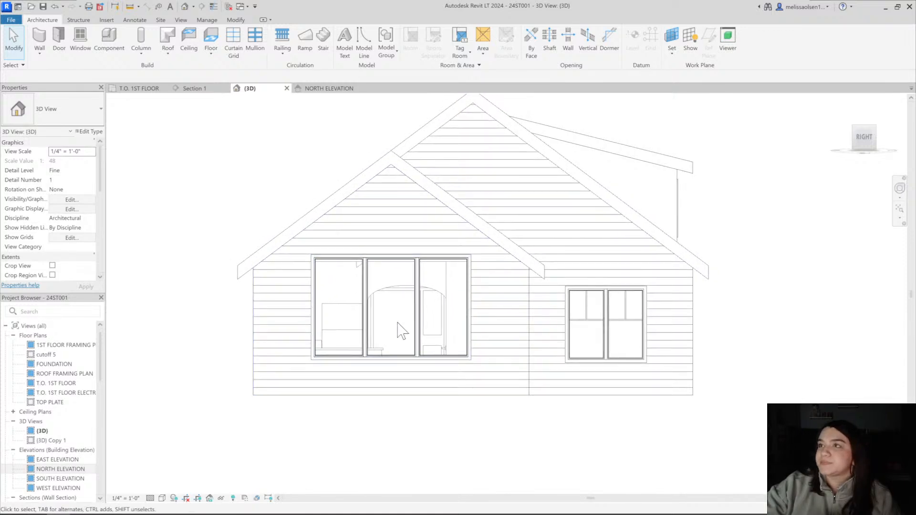
middle_click_drag(336, 303, 334, 255)
Set the triple casement type's grille pattern number to 5, lights wide and high to 2, and exterior trim number to 2
left_click(376, 262)
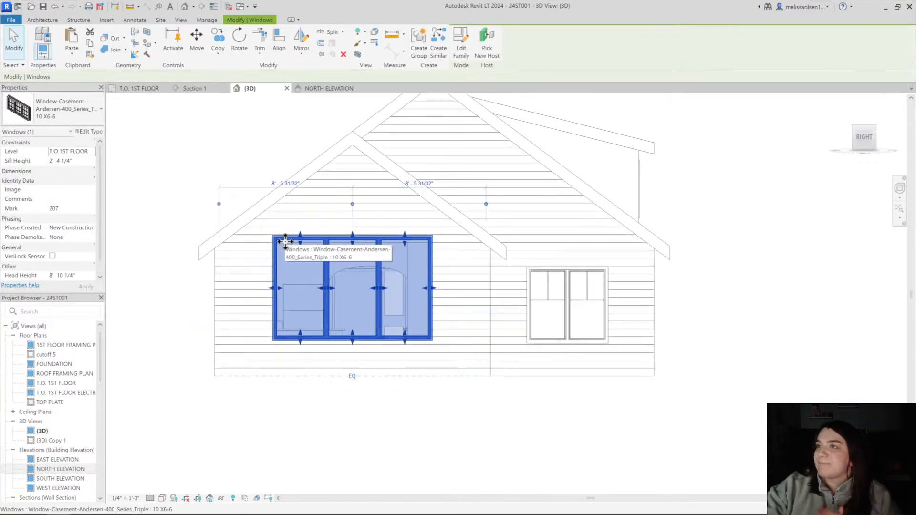
left_click(90, 132)
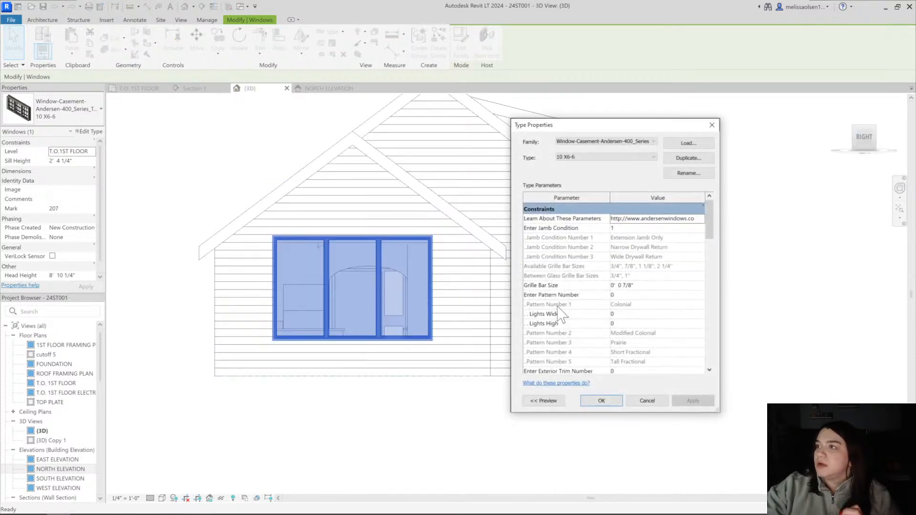
scroll(616, 306, "down", 4)
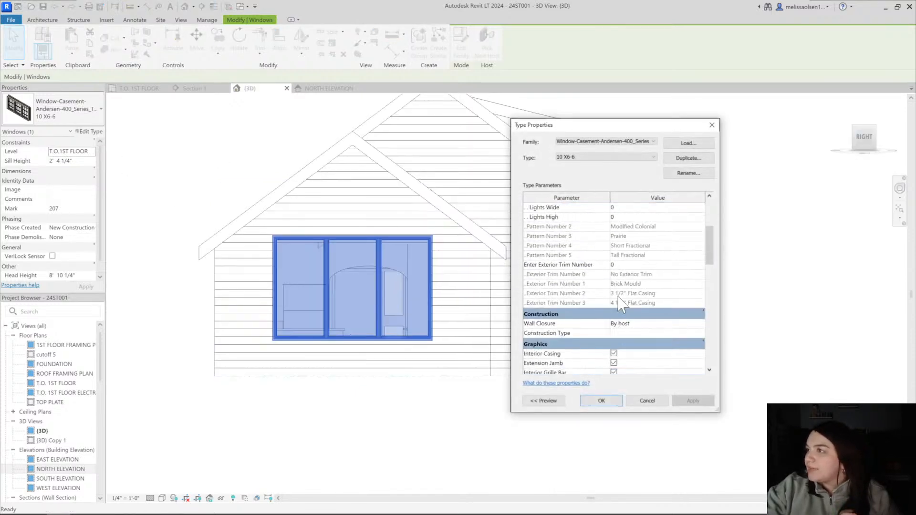
type("2")
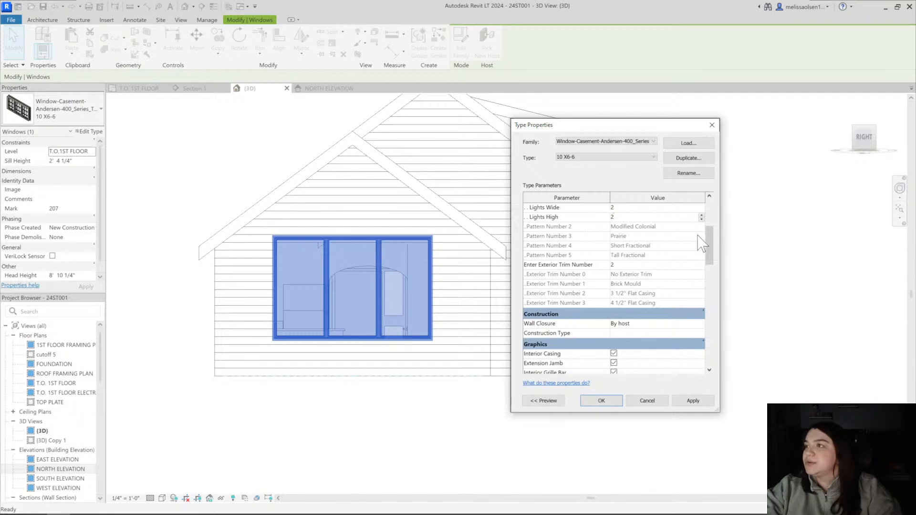
scroll(699, 239, "up", 3)
left_click(642, 256)
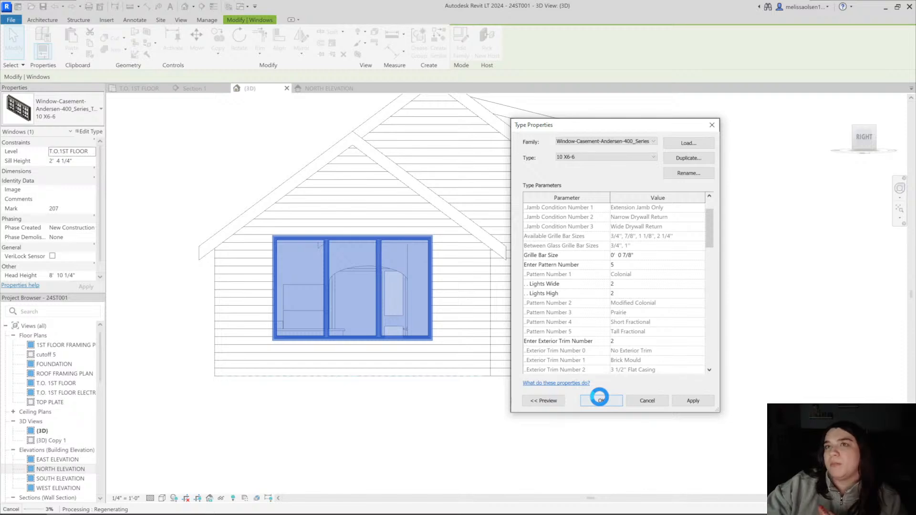
left_click(599, 398)
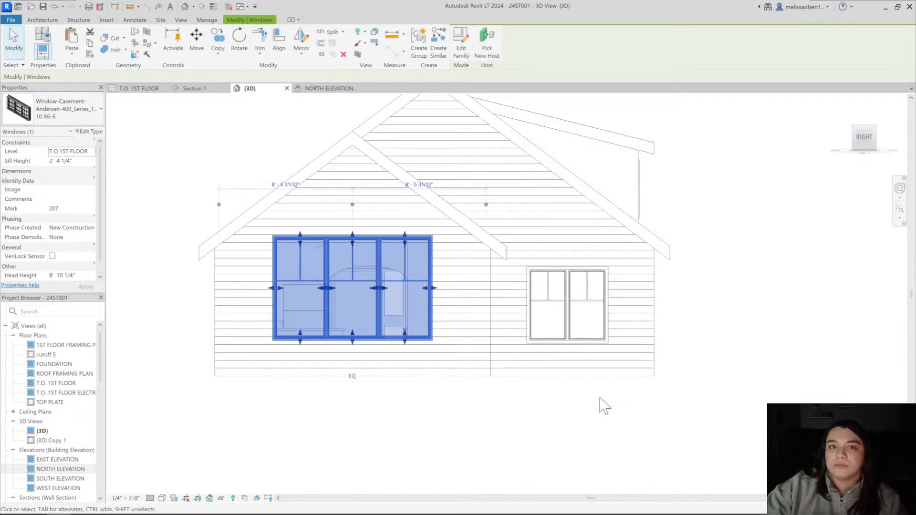
Orbit the 3D view to examine the triple casement's gable and how its roof meets the main roof
left_click(530, 420)
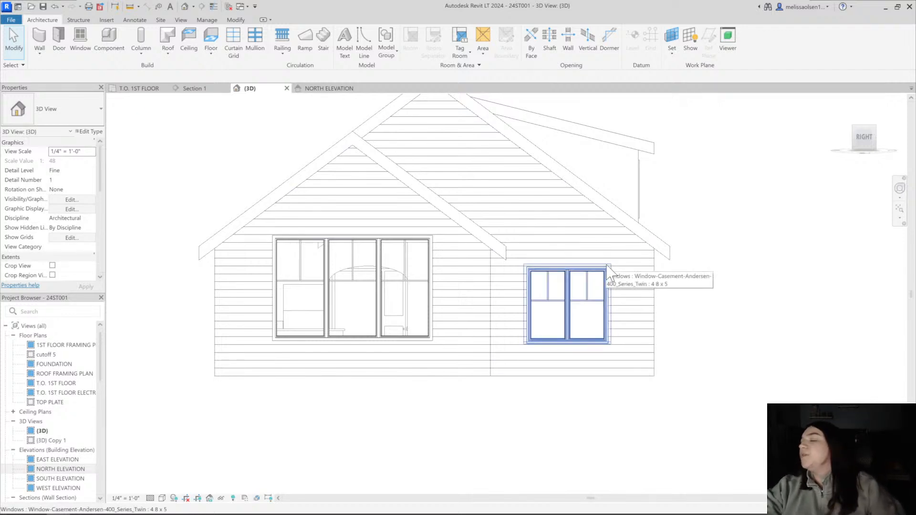
middle_click_drag(501, 283, 678, 301, "shift")
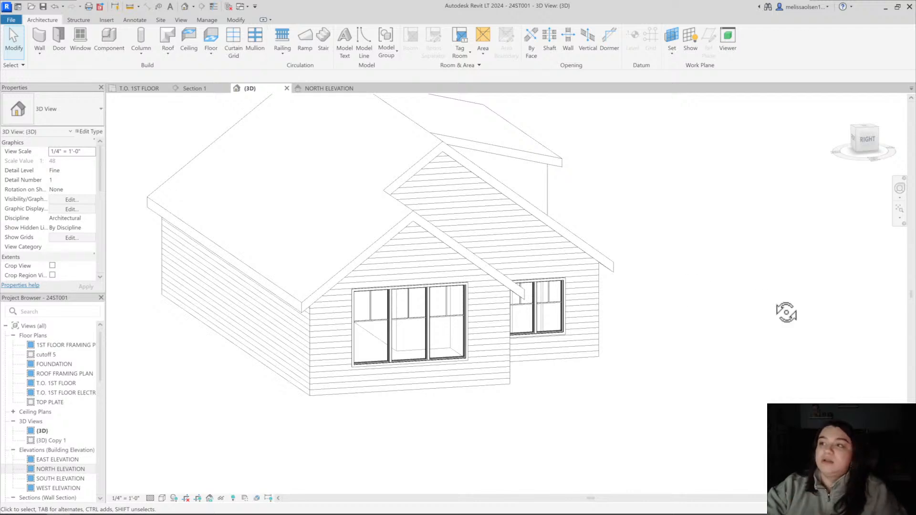
middle_click_drag(786, 313, 649, 384, "shift")
left_click(393, 289)
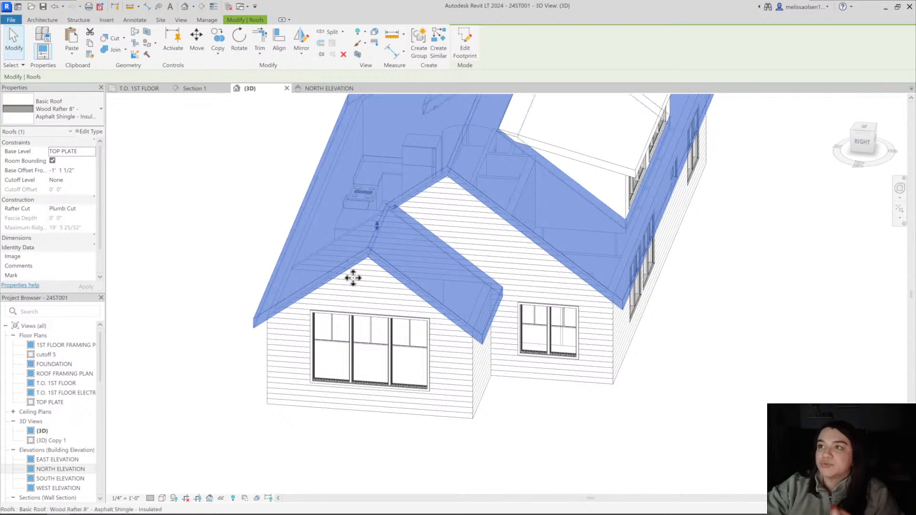
left_click(266, 139)
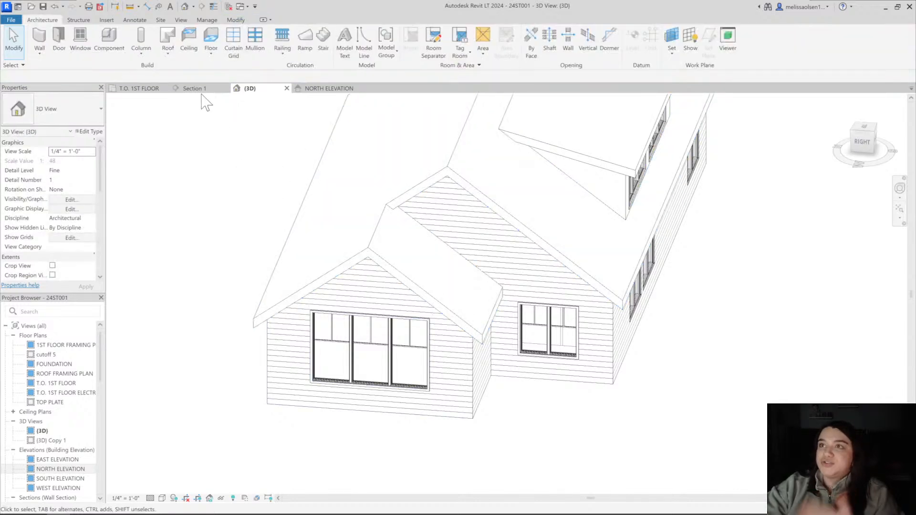
In Section 1, examine the roof slope over the kitchen and the dashed lines marking the sloped ceiling beneath it
left_click(194, 89)
scroll(286, 246, "up", 2)
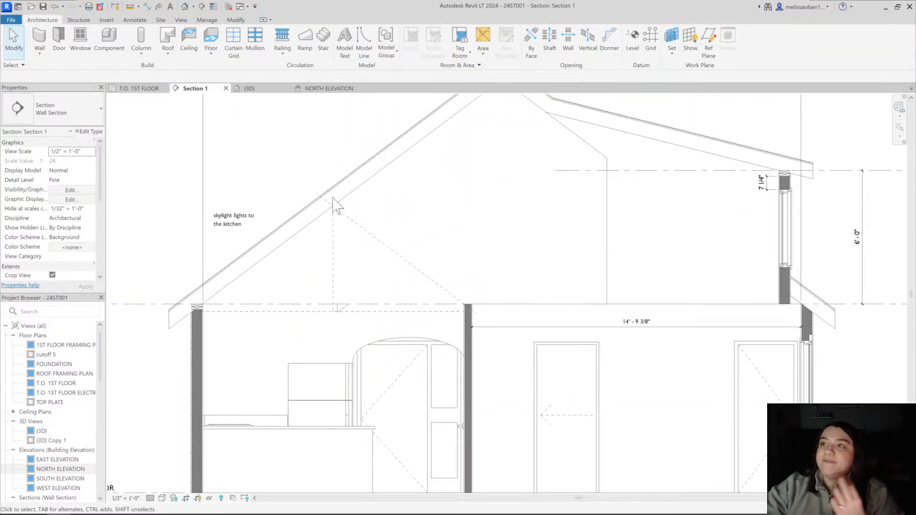
middle_click_drag(315, 250, 319, 247)
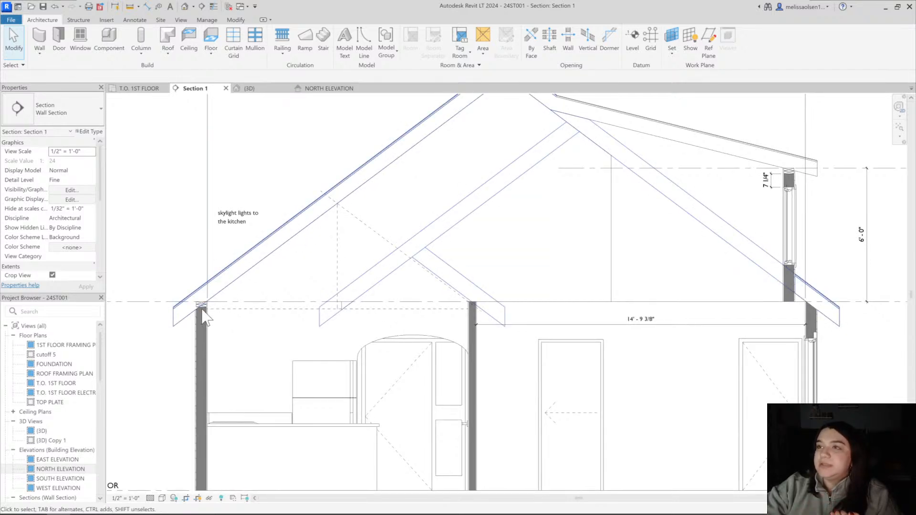
middle_click_drag(251, 365, 264, 331)
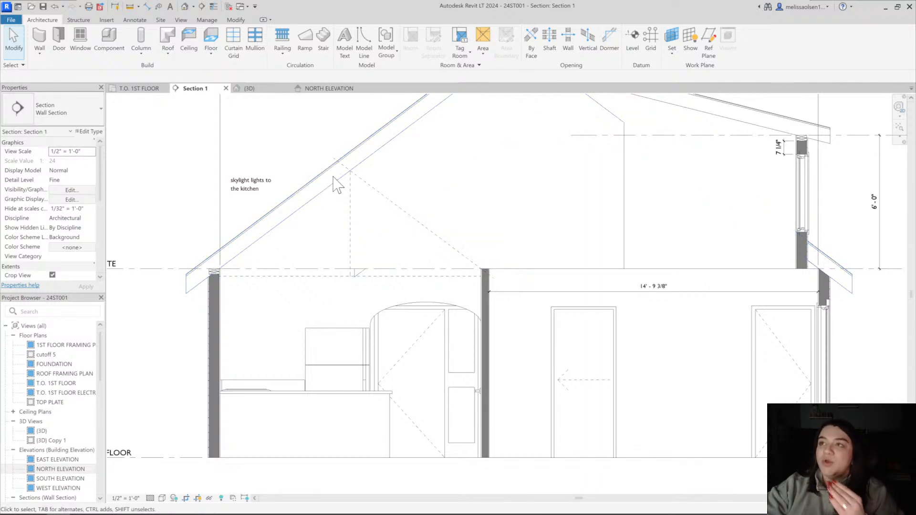
scroll(286, 225, "up", 3)
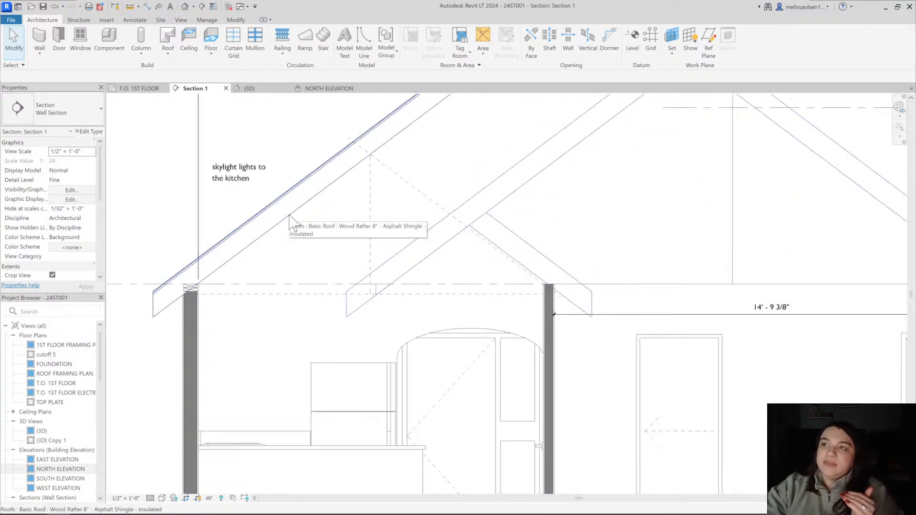
scroll(291, 229, "down", 3)
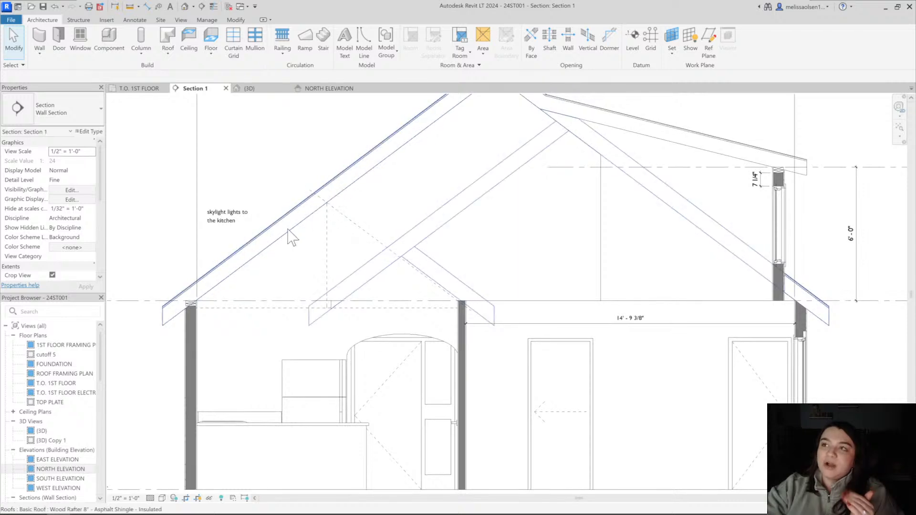
left_click(362, 231)
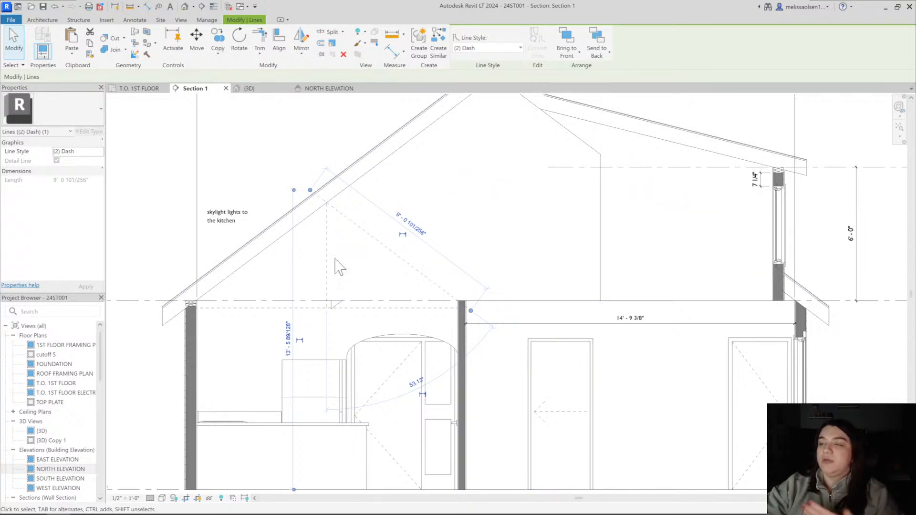
key("Escape")
Select the main roof in the 3D view and examine the rooms and walls beneath it from the Front side
left_click(329, 88)
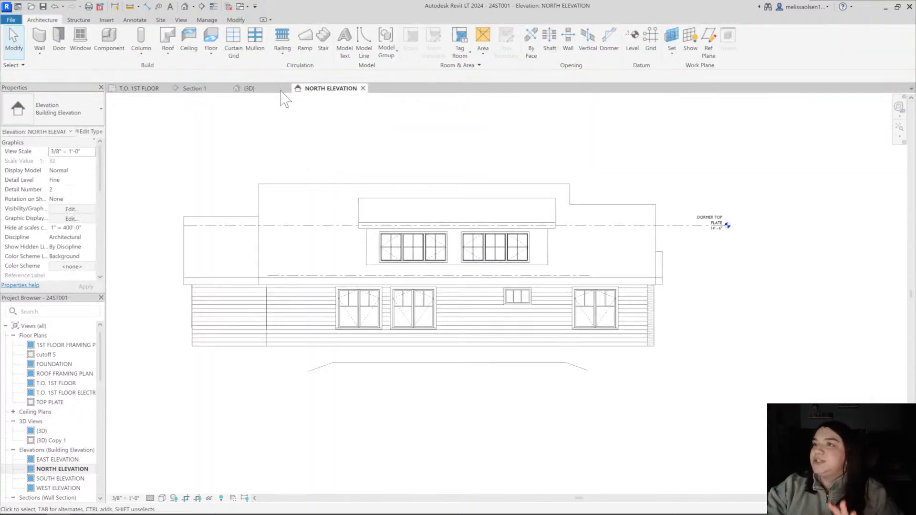
left_click(281, 91)
left_click(260, 316)
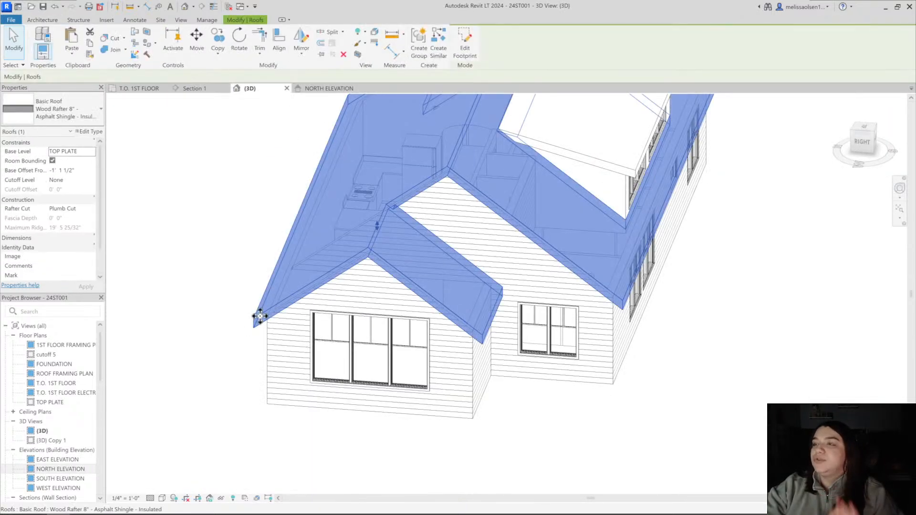
left_click(255, 213)
middle_click_drag(255, 212, 604, 213, "shift")
left_click(667, 132)
middle_click_drag(664, 130, 574, 281, "shift")
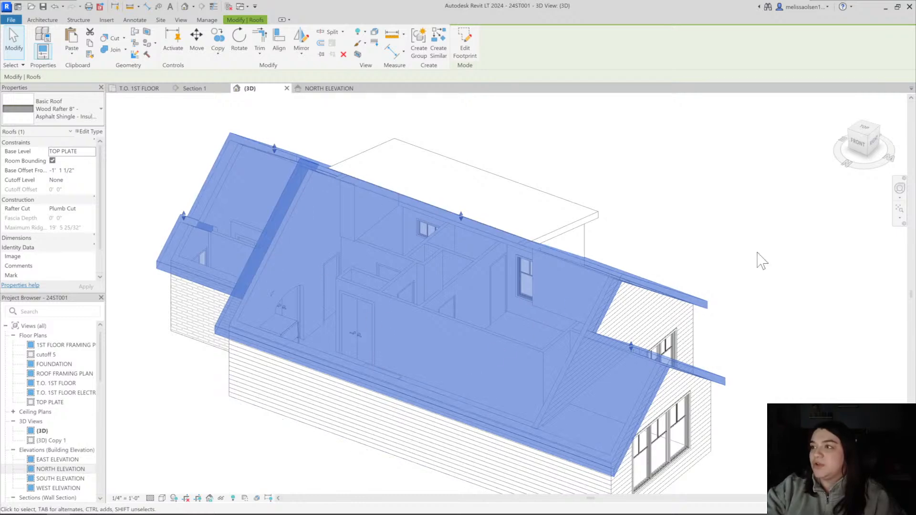
middle_click_drag(713, 230, 754, 251, "shift")
scroll(602, 240, "up", 3)
scroll(601, 239, "down", 2)
middle_click_drag(602, 239, 694, 253)
scroll(639, 258, "down", 3)
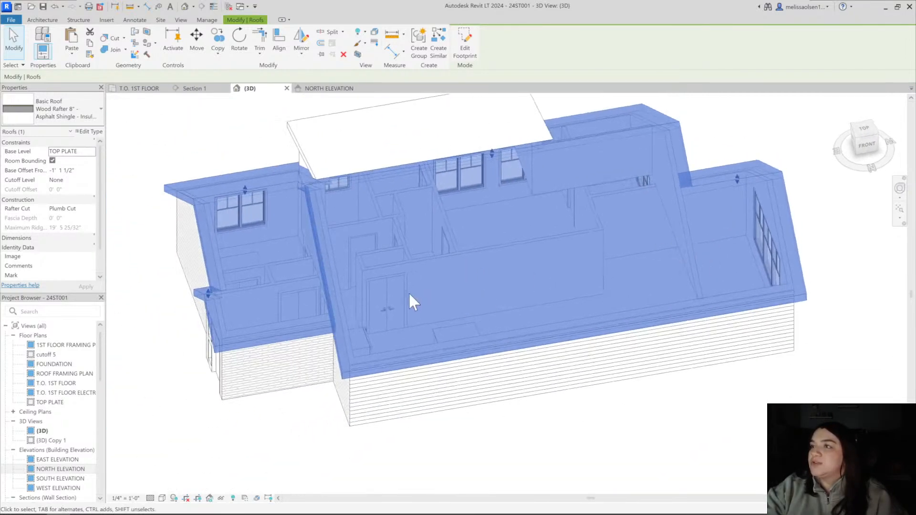
middle_click_drag(410, 295, 358, 323, "shift")
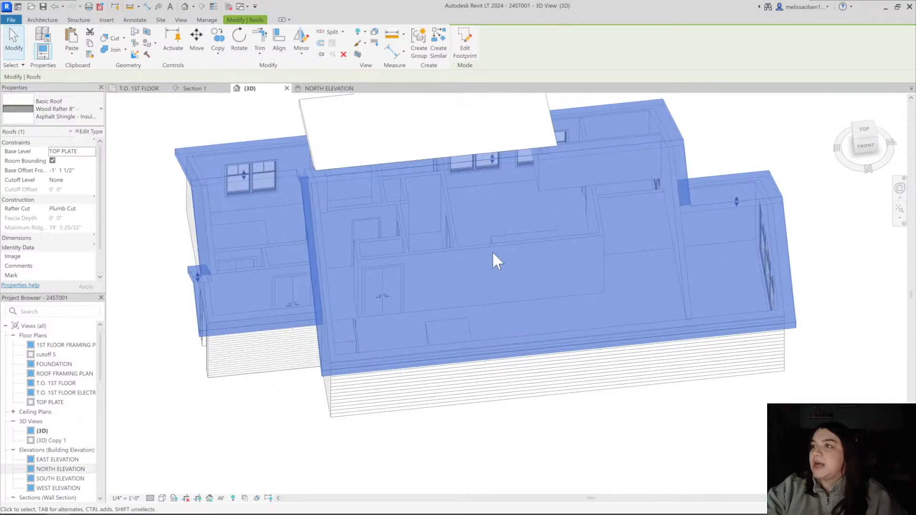
middle_click_drag(539, 308, 446, 306, "shift")
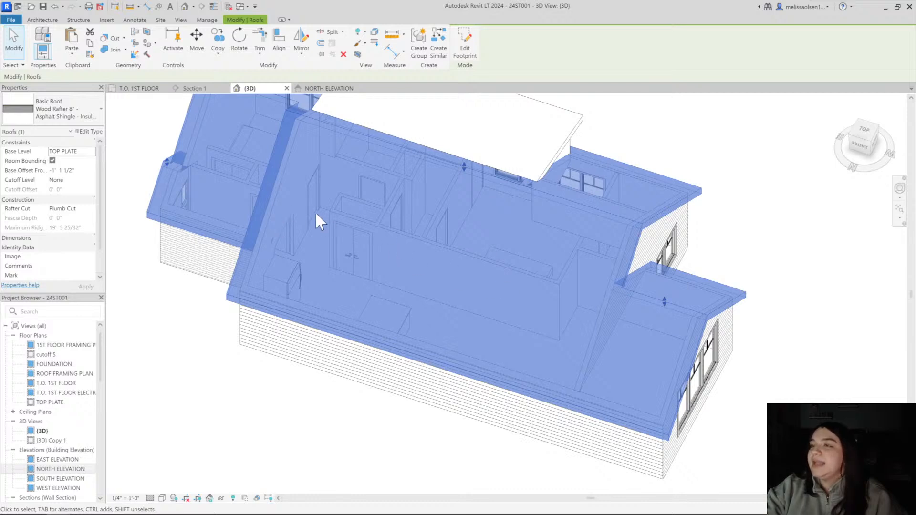
mouse_move(465, 275)
middle_mouse_down("shift")
mouse_move(417, 280)
mouse_move(473, 281)
mouse_move(526, 313)
mouse_move(467, 260)
middle_mouse_up("shift")
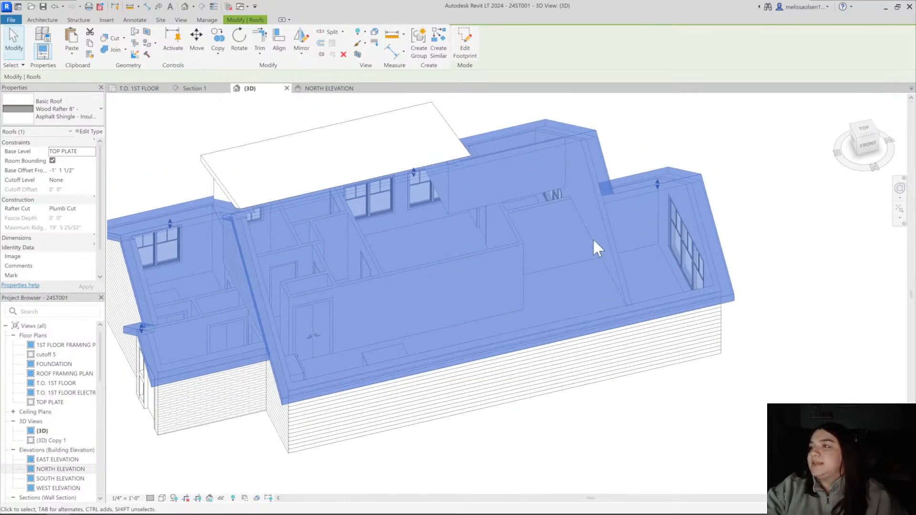
Examine up close where the lower gable roof joins the main roof at the triple casement end
middle_click_drag(633, 261, 568, 232, "shift")
middle_click_drag(578, 216, 698, 371, "shift")
left_click(727, 254)
left_click(626, 236)
scroll(652, 214, "up", 4)
middle_click_drag(653, 213, 752, 212)
scroll(763, 207, "down", 1)
left_click(767, 205)
scroll(623, 246, "down", 3)
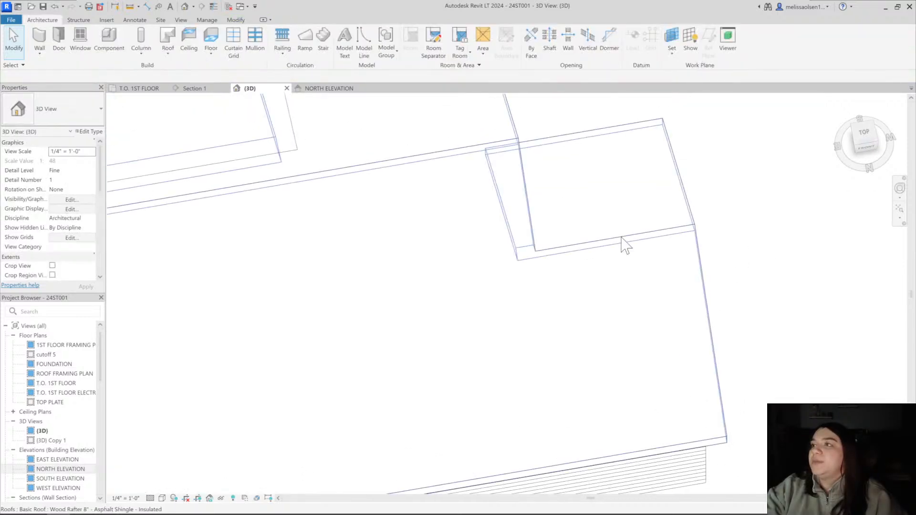
View the roof from above and compare the lower gable's ridge with the main roof's ridge
left_click(487, 245)
middle_click_drag(486, 245, 489, 409, "shift")
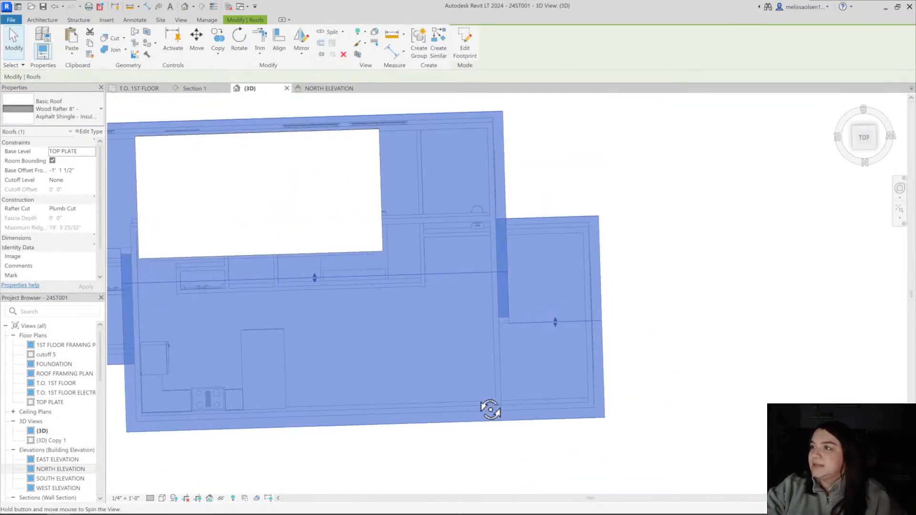
scroll(599, 245, "up", 1)
scroll(580, 282, "up", 2)
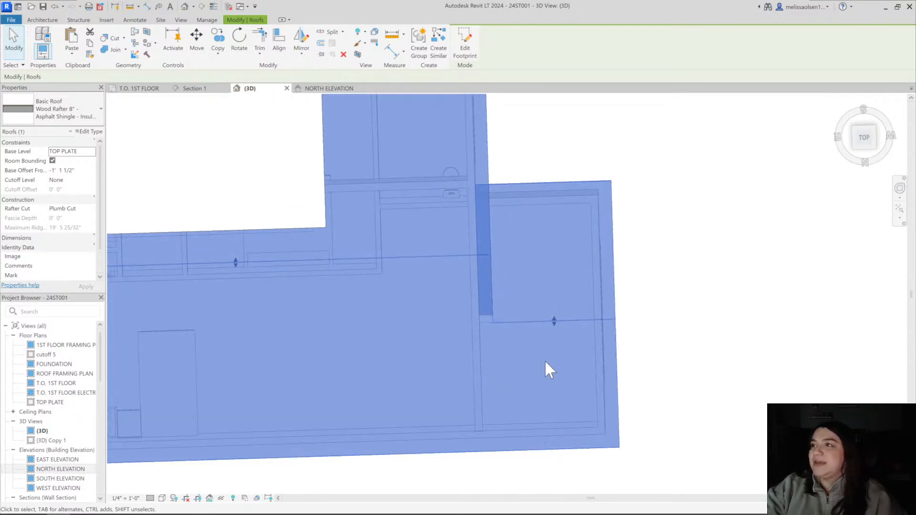
middle_click_drag(545, 360, 537, 308, "shift")
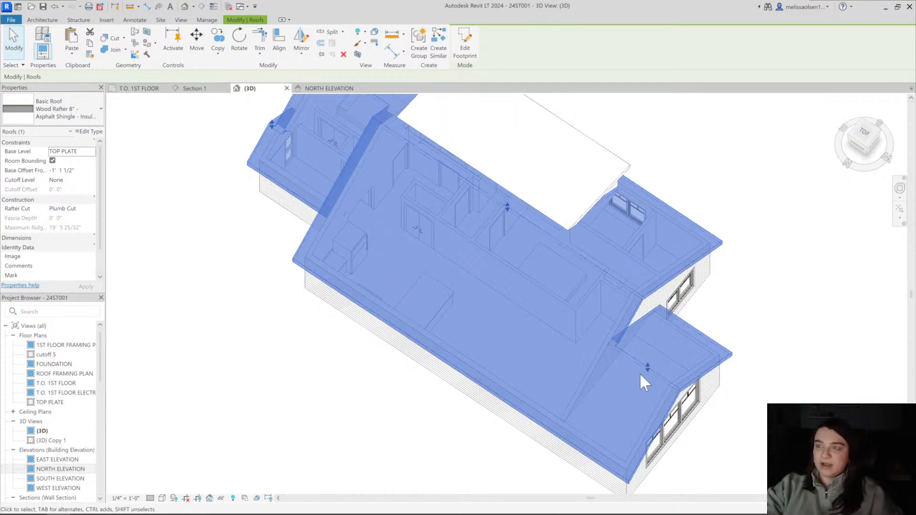
left_click(781, 291)
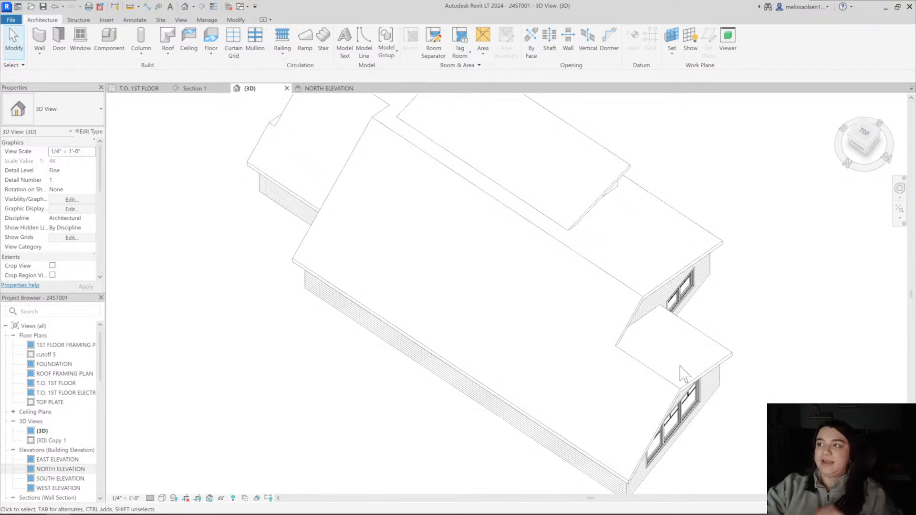
left_click(667, 384)
left_click(760, 325)
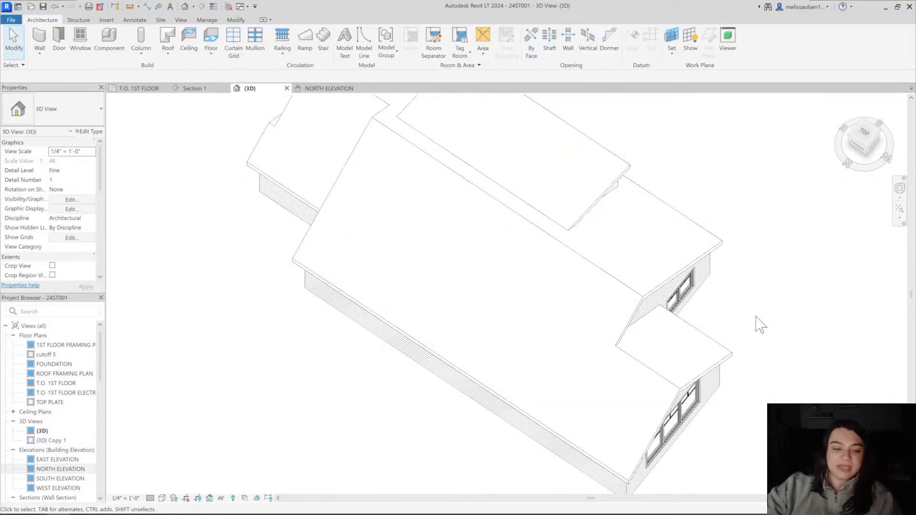
Select the roof again and examine the open area between the kitchen and the triple casement from above
middle_click_drag(756, 316, 552, 234, "shift")
left_click(503, 211)
middle_click_drag(502, 211, 611, 317, "shift")
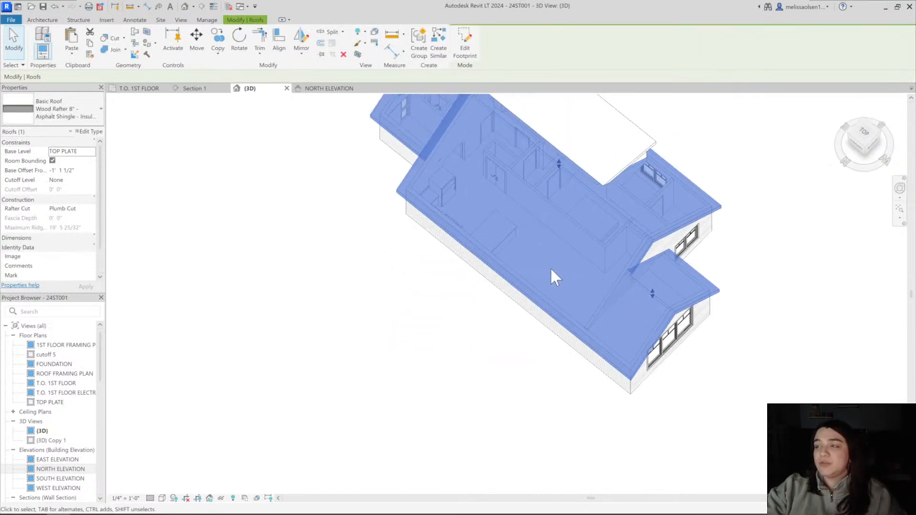
scroll(550, 267, "up", 2)
middle_click_drag(518, 332, 425, 374)
scroll(425, 375, "down", 1)
middle_click_drag(424, 374, 582, 368, "shift")
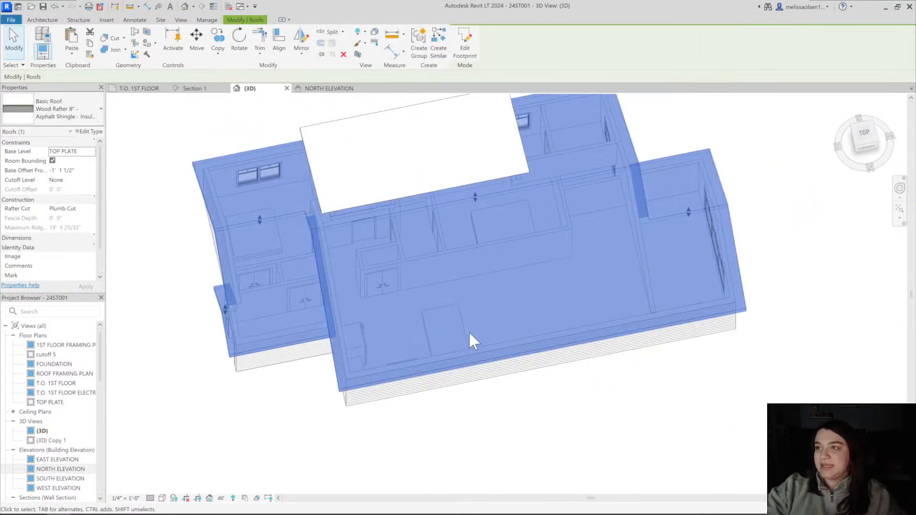
middle_click_drag(619, 285, 650, 211, "shift")
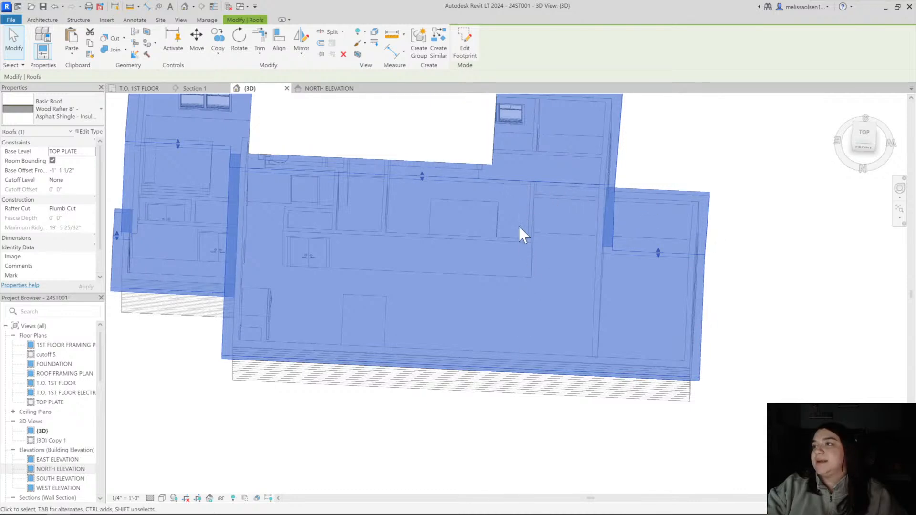
scroll(579, 248, "up", 3)
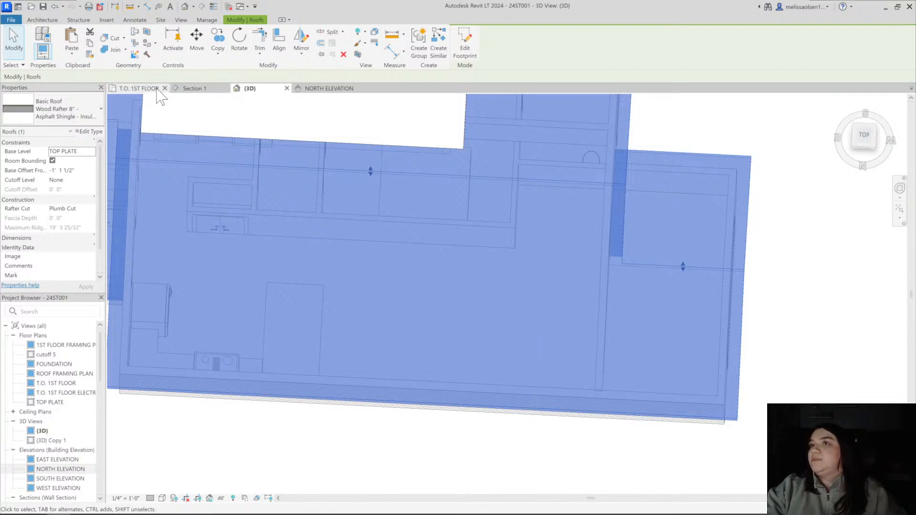
On the T.O. 1ST FLOOR plan, draw a (2) Dash detail line from the bedroom wall's corner straight across to the kitchen-side exterior wall
left_click(194, 88)
left_click(138, 88)
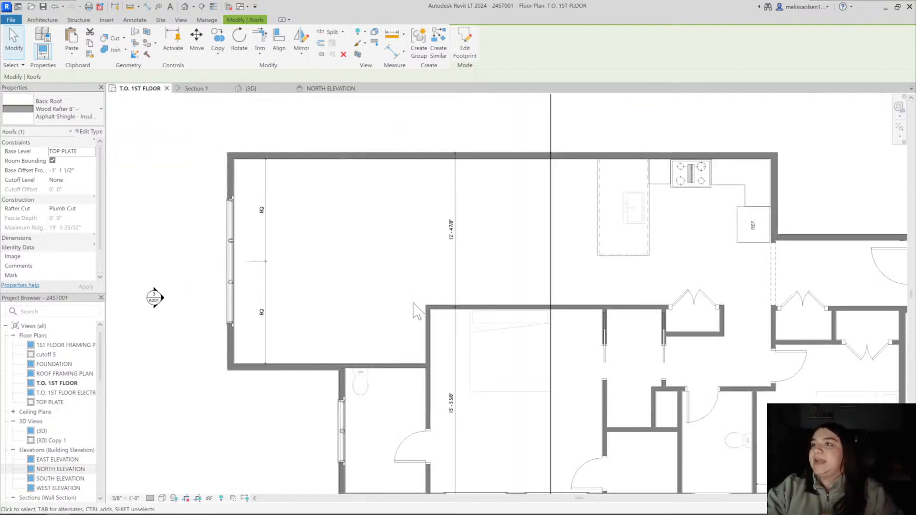
scroll(444, 306, "up", 3)
middle_click_drag(440, 295, 439, 371)
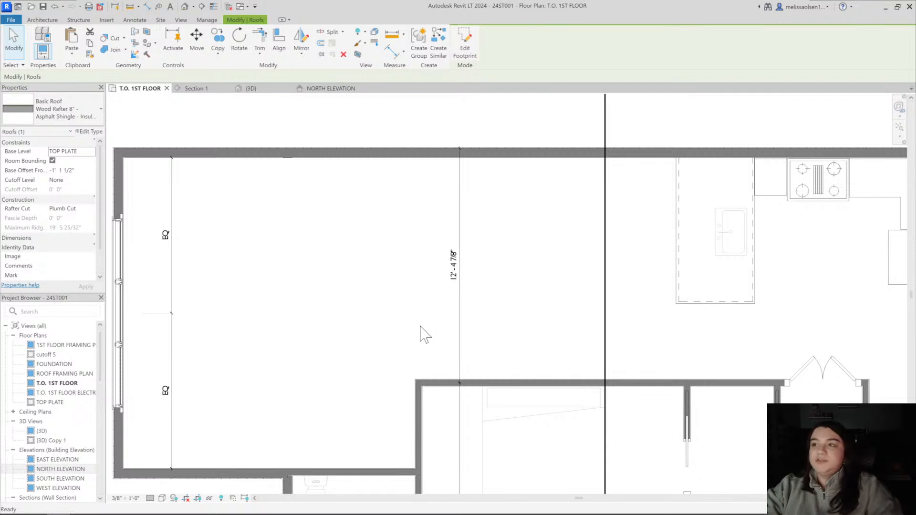
key("d")
key("l")
left_click(415, 377)
left_click(415, 163)
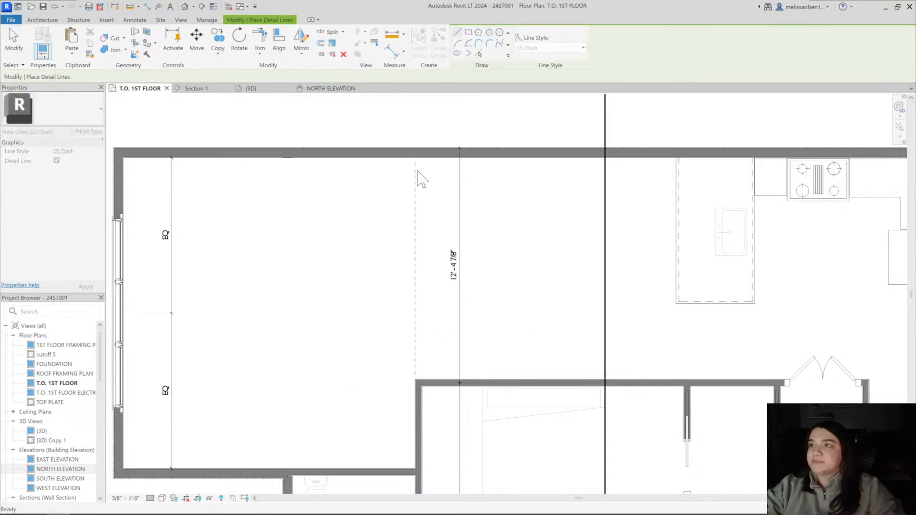
scroll(417, 171, "down", 3)
key("Escape")
key("Escape")
middle_click_drag(396, 226, 377, 284)
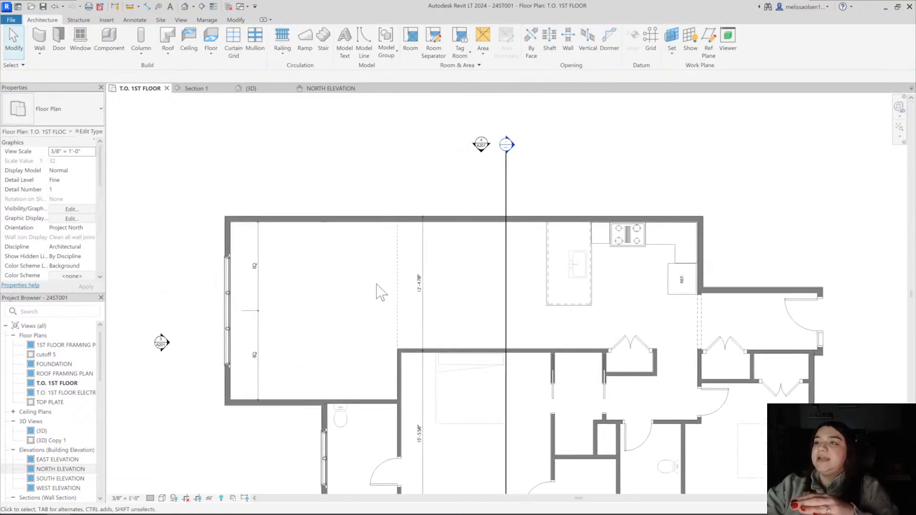
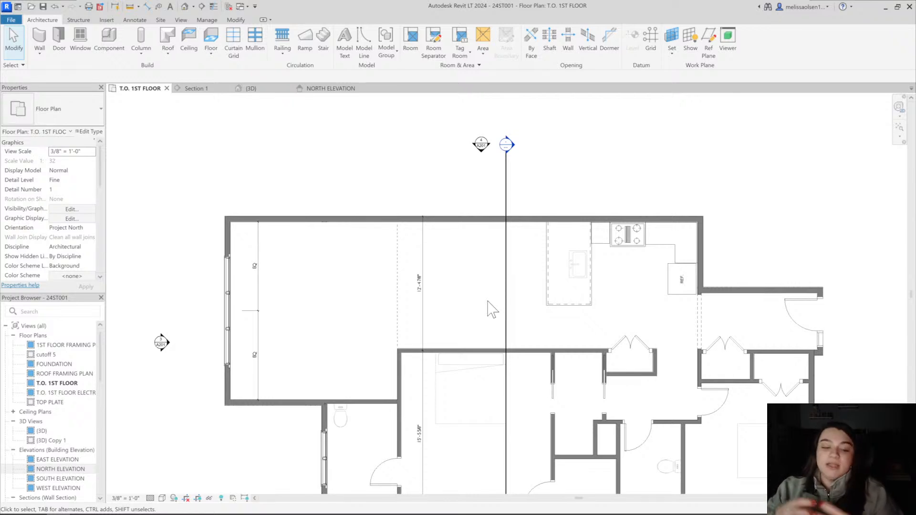
Select the dashed detail line between the kitchen and the triple casement room and check its extent on the plan
left_click(399, 265)
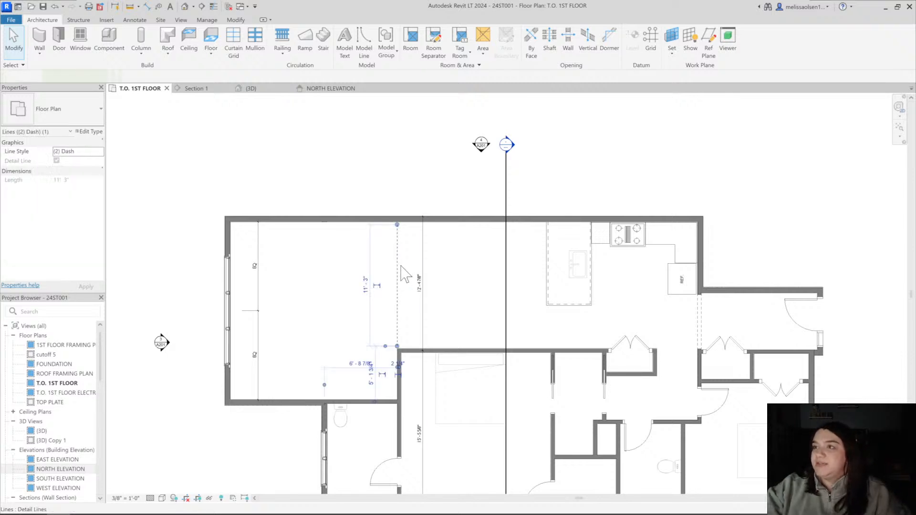
left_click(367, 194)
left_click(399, 243)
left_click(393, 196)
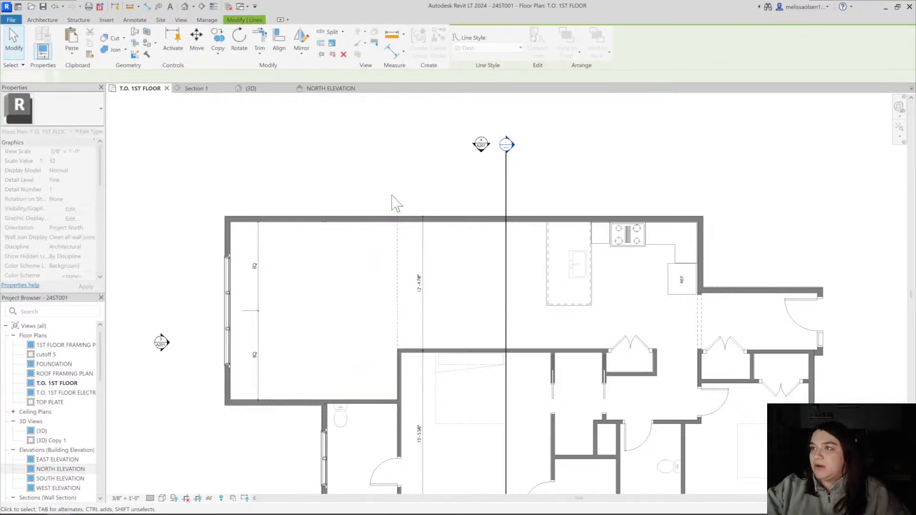
scroll(393, 195, "down", 2)
scroll(366, 206, "up", 1)
In the 3D view, select the roof and examine from above how it covers the kitchen and the triple casement room
left_click(249, 89)
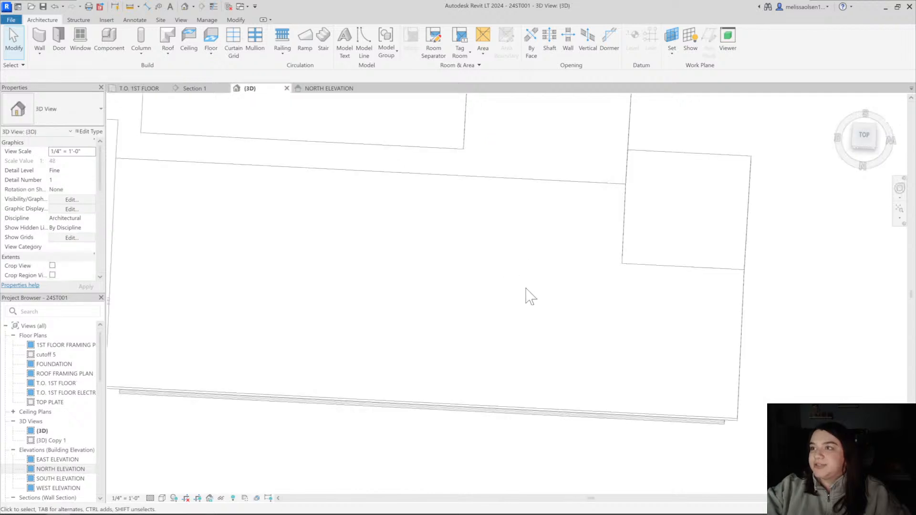
middle_click_drag(527, 294, 501, 280, "shift")
left_click(495, 293)
scroll(481, 375, "up", 2)
scroll(490, 235, "up", 2)
mouse_move(493, 243)
middle_mouse_down("shift")
mouse_move(543, 248)
mouse_move(507, 248)
middle_mouse_up("shift")
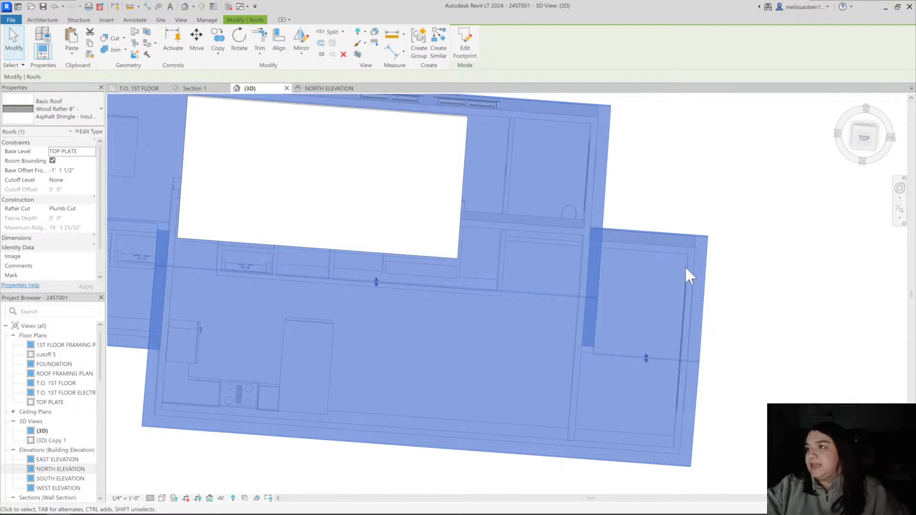
Examine the open space between the kitchen and the triple casement wall on the T.O. 1ST FLOOR plan
left_click(138, 89)
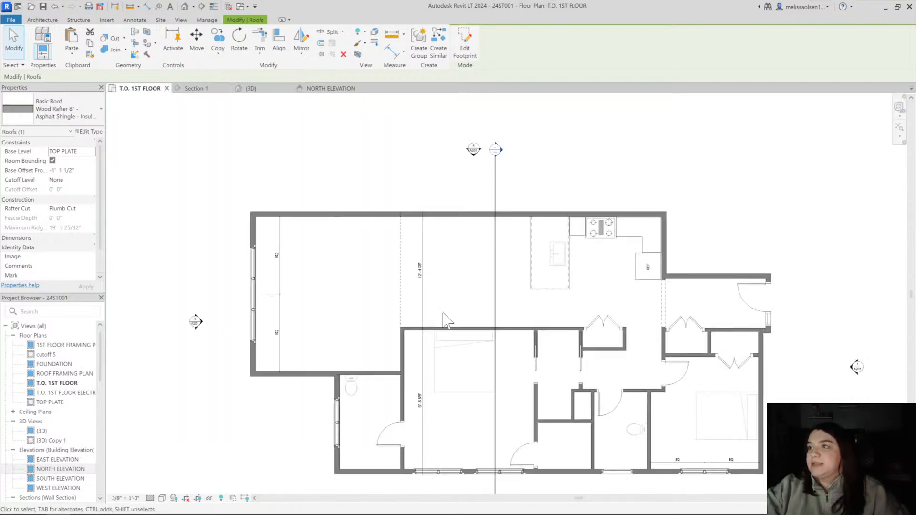
scroll(344, 334, "up", 2)
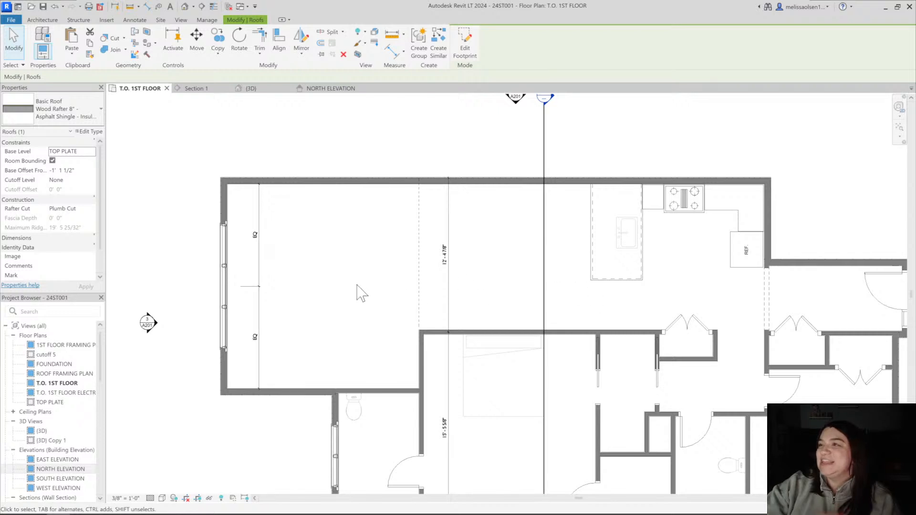
scroll(552, 297, "down", 2)
middle_click_drag(560, 307, 495, 322)
scroll(407, 300, "up", 2)
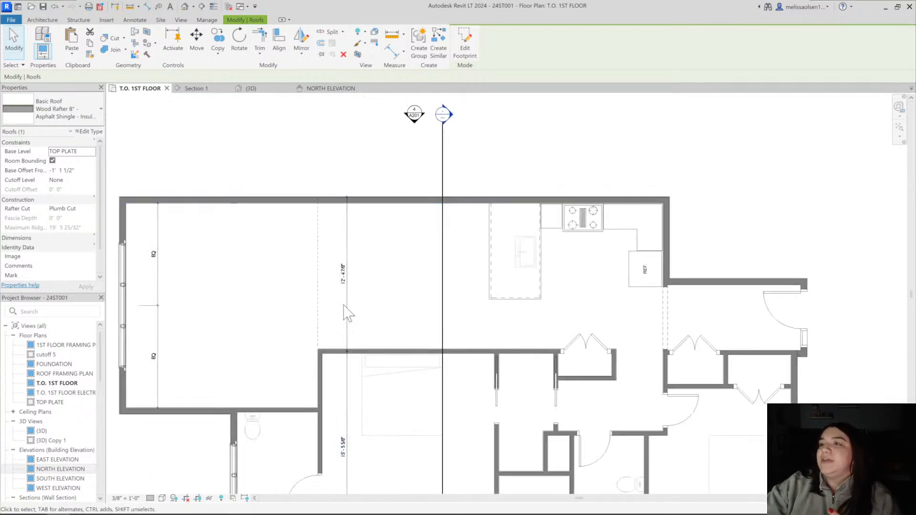
key("Escape")
scroll(518, 256, "up", 2)
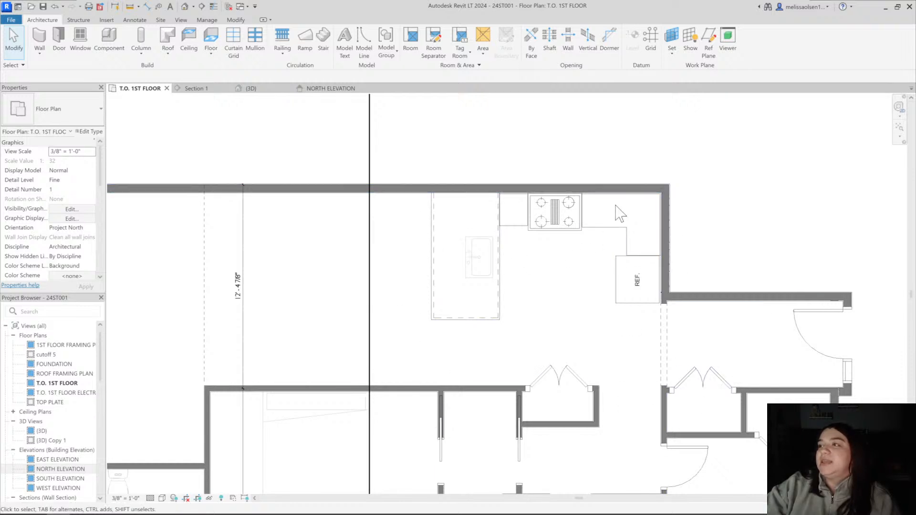
scroll(520, 300, "down", 2)
middle_click_drag(534, 309, 553, 289)
middle_click_drag(269, 313, 315, 294)
scroll(213, 292, "up", 2)
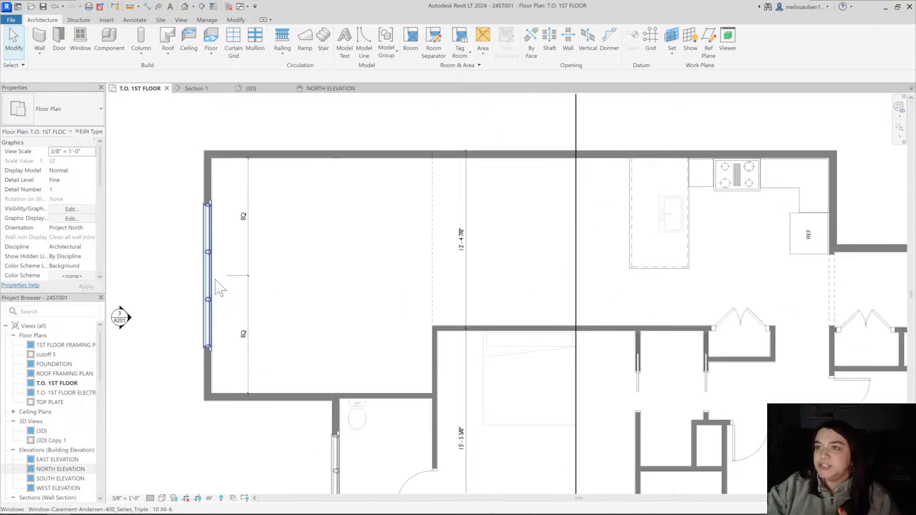
left_click(215, 282)
middle_click_drag(275, 118, 278, 165)
left_click(283, 173)
In the 3D view, inspect the triple casement gable end and the windowless kitchen-side exterior wall
left_click(247, 89)
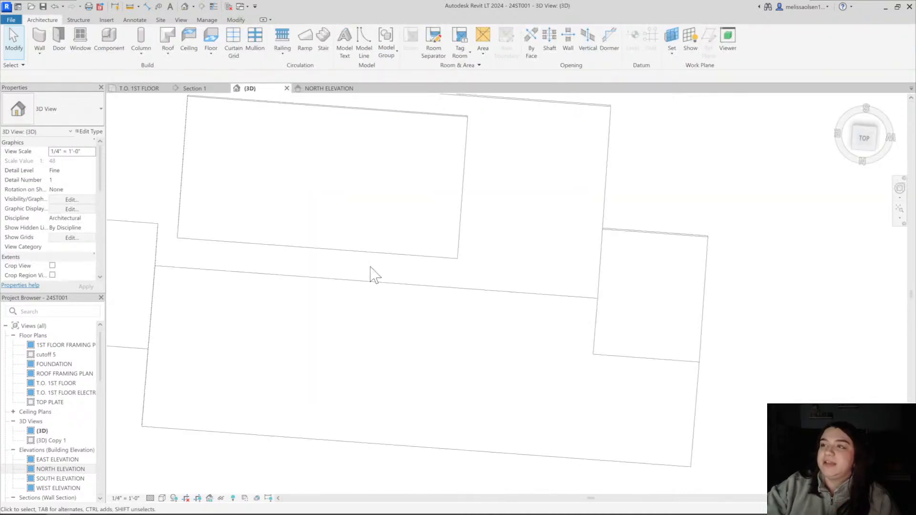
middle_click_drag(200, 289, 439, 329, "shift")
scroll(306, 362, "up", 3)
middle_click_drag(307, 364, 331, 358, "shift")
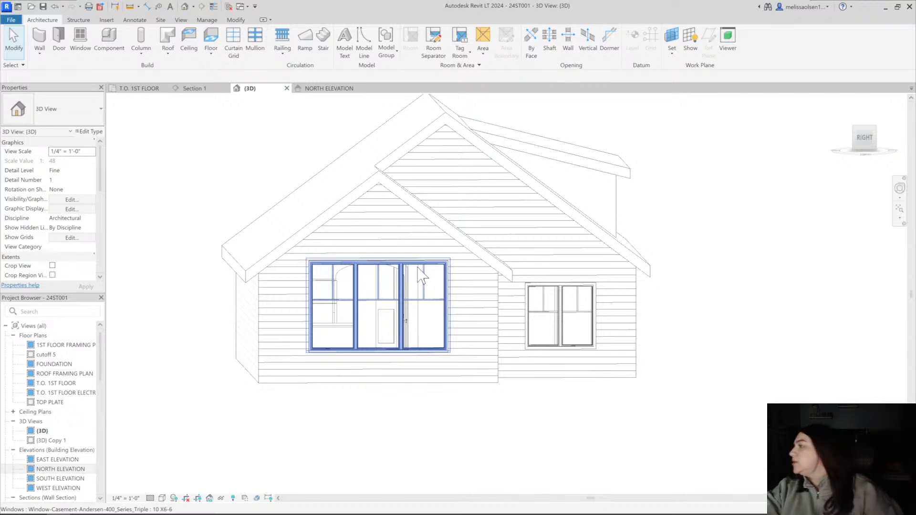
middle_click_drag(335, 250, 432, 208, "shift")
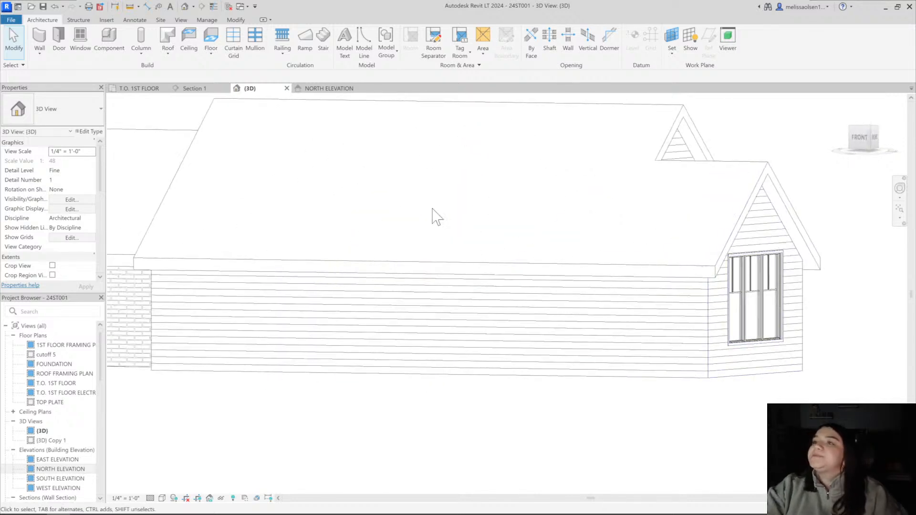
Create a window similar to the bedroom's 4 8 x 5 Andersen casement and place it in the kitchen-side exterior wall between the dashed line and section line
left_click(135, 88)
scroll(392, 358, "up", 4)
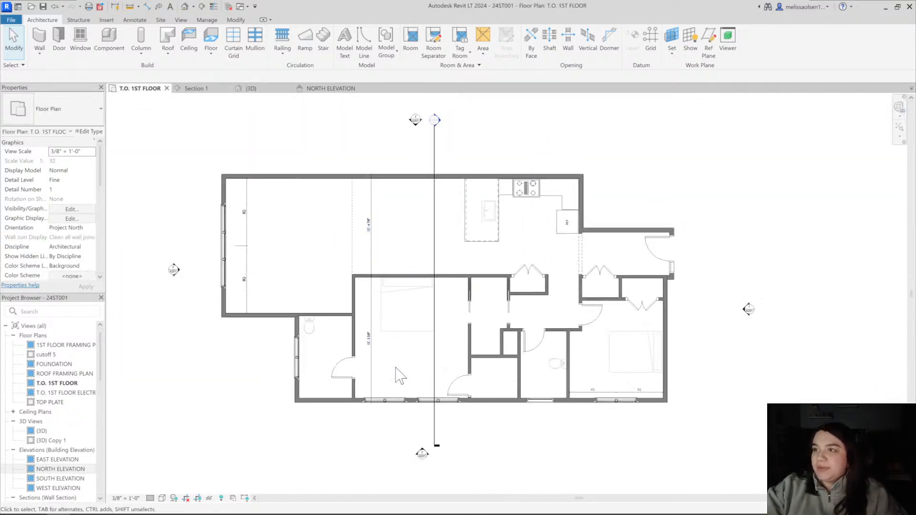
left_click(389, 424)
key("c")
key("s")
middle_click_drag(327, 205, 318, 331)
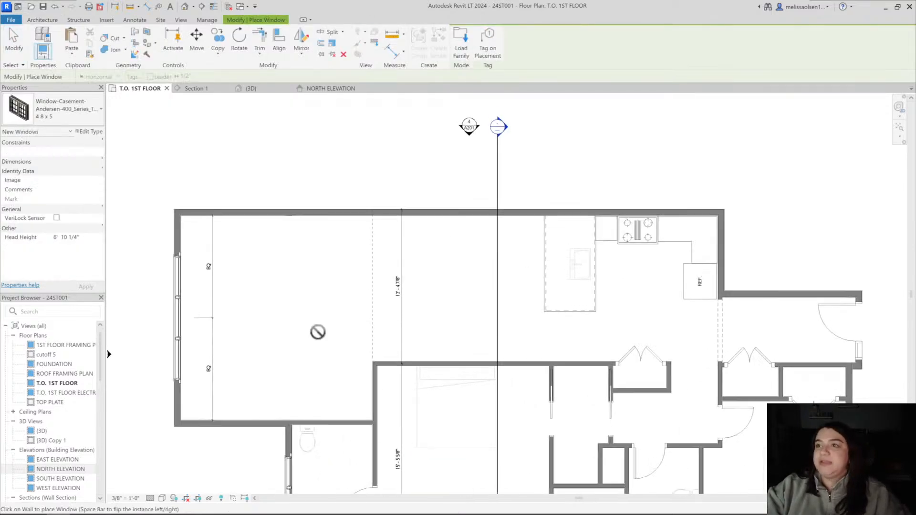
scroll(272, 223, "up", 2)
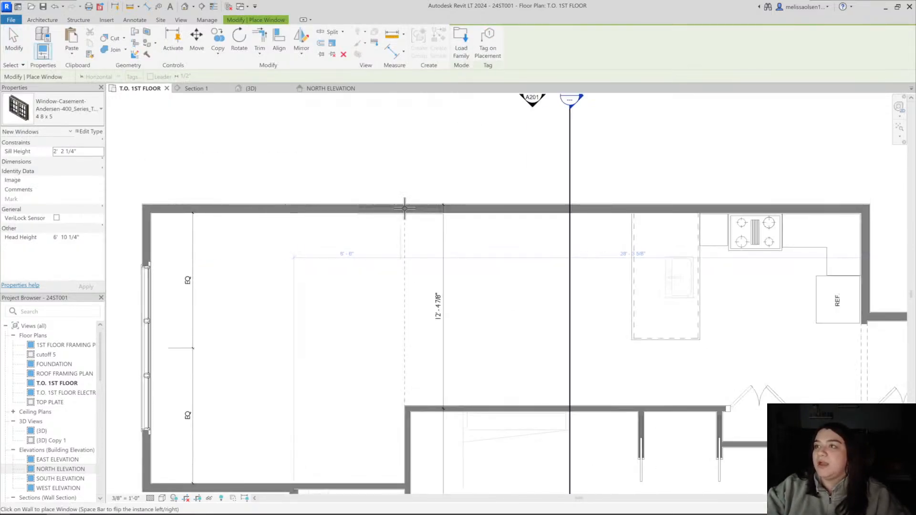
scroll(405, 205, "down", 1)
middle_click_drag(436, 194, 330, 204)
scroll(403, 254, "down", 3)
scroll(431, 241, "up", 4)
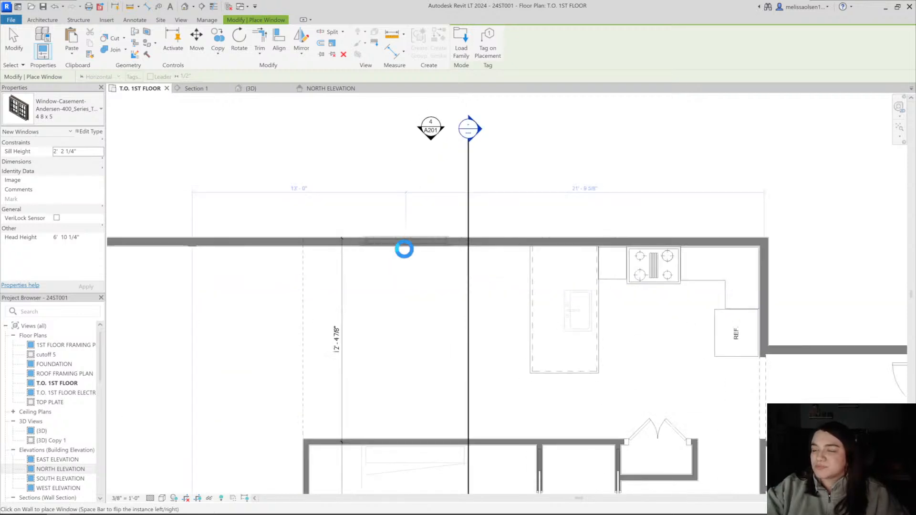
left_click(404, 249)
scroll(404, 249, "down", 5)
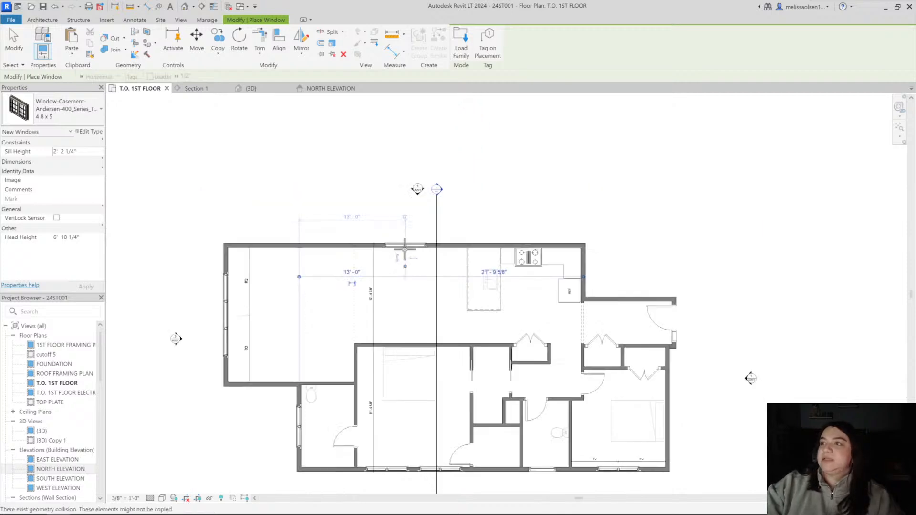
middle_click_drag(414, 262, 436, 244)
scroll(416, 237, "up", 4)
key("Escape")
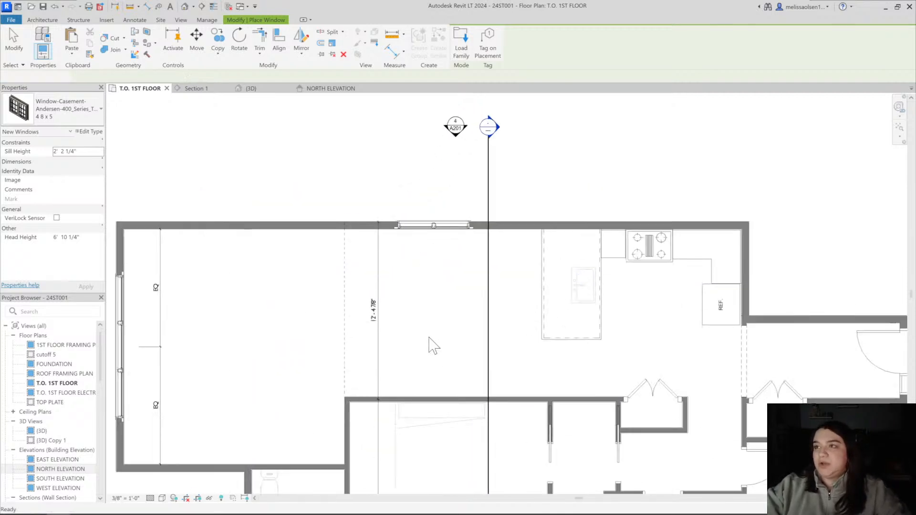
In the 3D view, select the roof and examine the new kitchen-side window and the junction of the two gable roofs
scroll(421, 309, "down", 3)
left_click(269, 89)
middle_click_drag(396, 245, 441, 210, "shift")
left_click(346, 168)
middle_click_drag(354, 347, 393, 253)
middle_click_drag(394, 253, 359, 277, "shift")
scroll(358, 277, "up", 3)
scroll(318, 233, "down", 1)
middle_click_drag(332, 249, 320, 308)
scroll(318, 305, "down", 1)
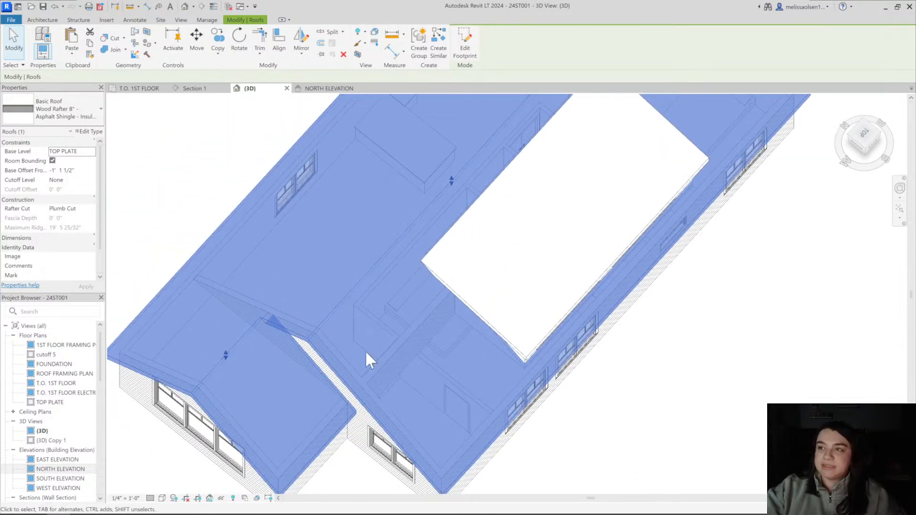
middle_click_drag(365, 350, 372, 376, "shift")
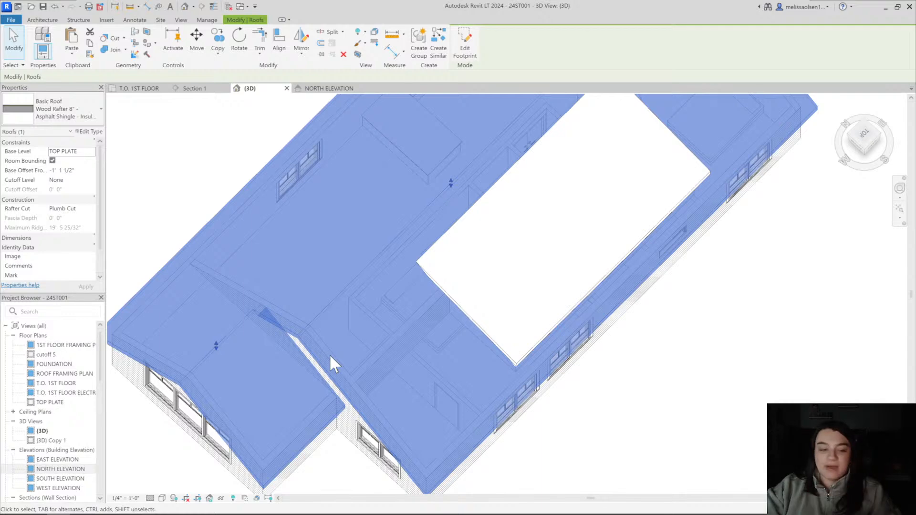
middle_click_drag(351, 339, 389, 291, "shift")
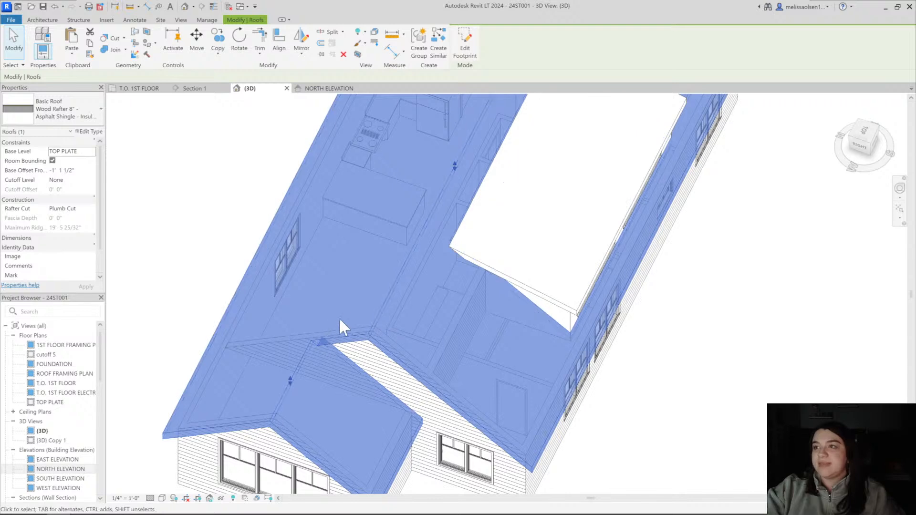
Check the ceiling in Section 1, and compare the lower gable with the main roof in 3D with the roof selected
left_click(194, 89)
key("Escape")
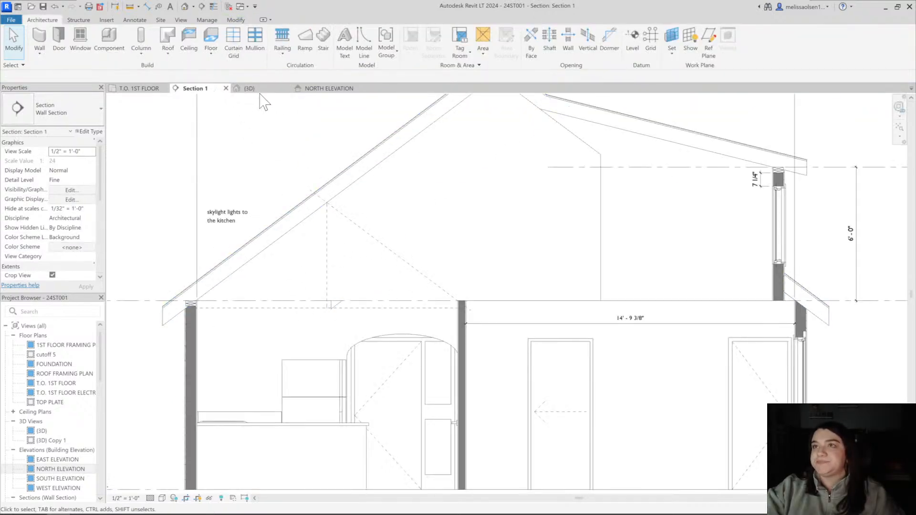
left_click(249, 89)
left_click(385, 321)
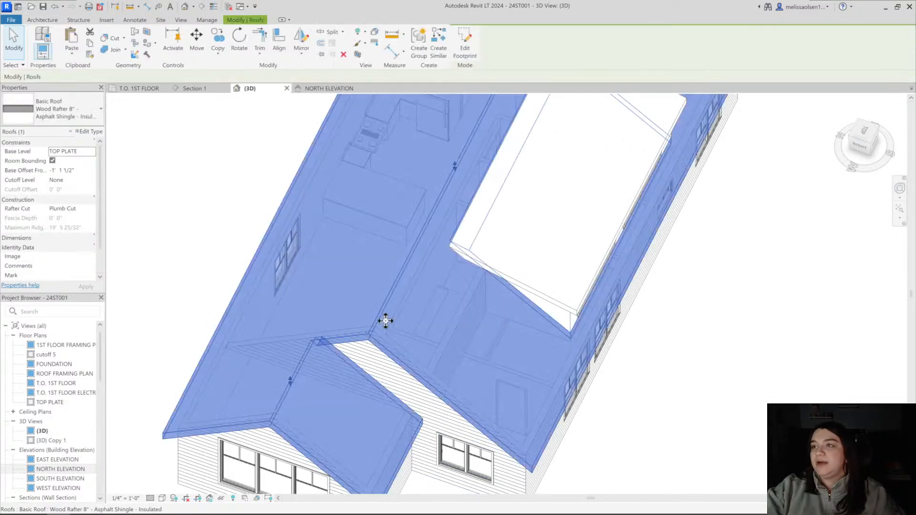
middle_click_drag(385, 321, 425, 310, "shift")
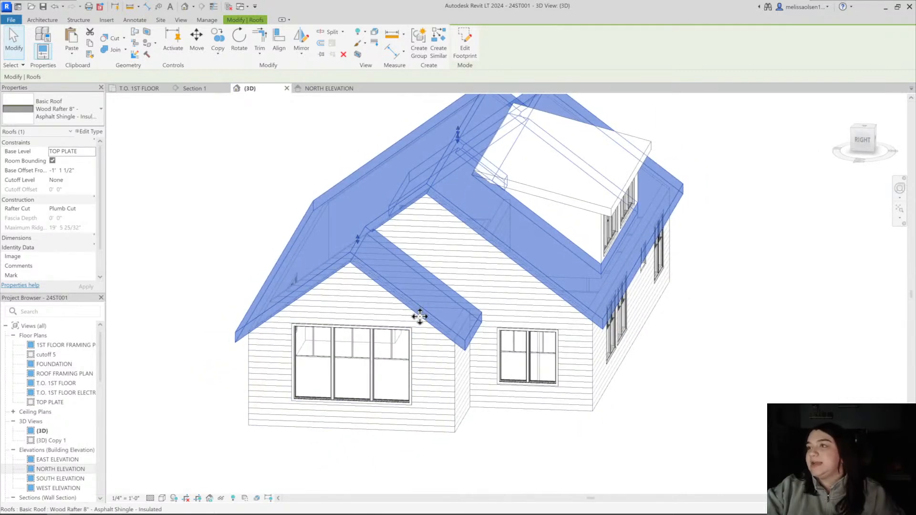
middle_click_drag(485, 245, 385, 420, "shift")
mouse_move(391, 280)
middle_mouse_down("shift")
mouse_move(422, 368)
mouse_move(415, 292)
mouse_move(424, 319)
mouse_move(421, 301)
mouse_move(480, 206)
mouse_move(372, 268)
mouse_move(397, 268)
middle_mouse_up("shift")
middle_click_drag(444, 328, 460, 248, "shift")
scroll(370, 360, "up", 3)
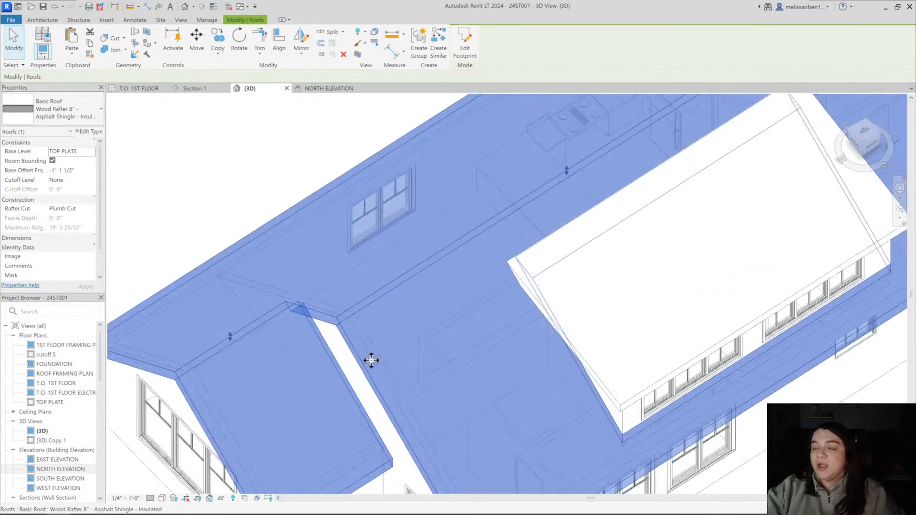
scroll(371, 361, "down", 1)
View the selected roof from directly above and compare its ridges with the rooms underneath
middle_click_drag(382, 333, 319, 363, "shift")
middle_click_drag(390, 262, 450, 351, "shift")
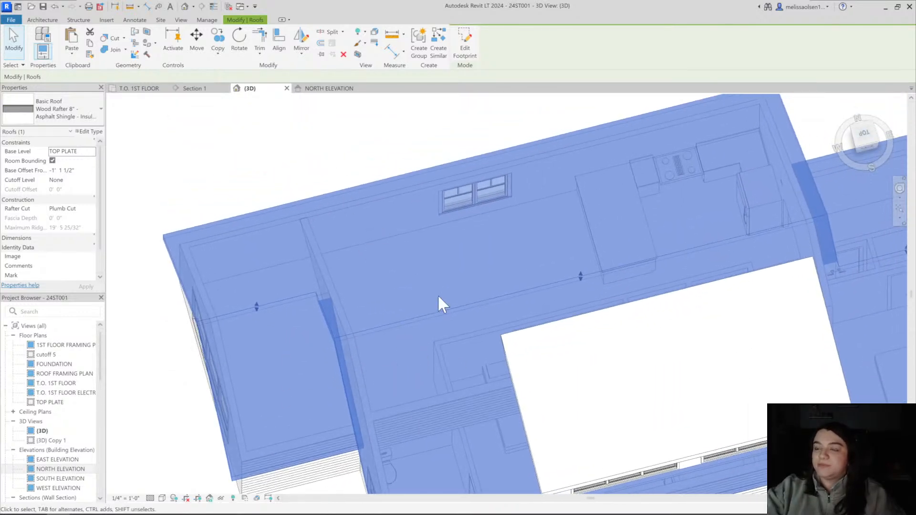
middle_click_drag(410, 343, 294, 266, "shift")
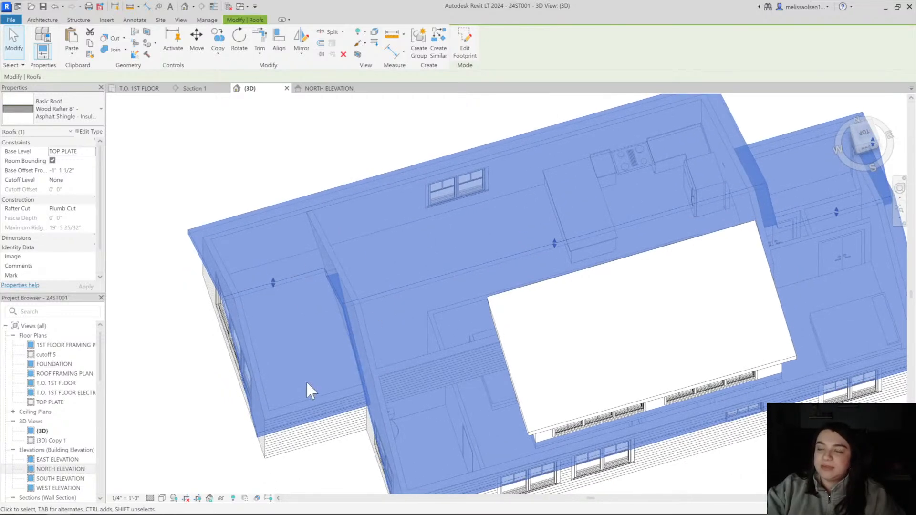
middle_click_drag(429, 263, 393, 363, "shift")
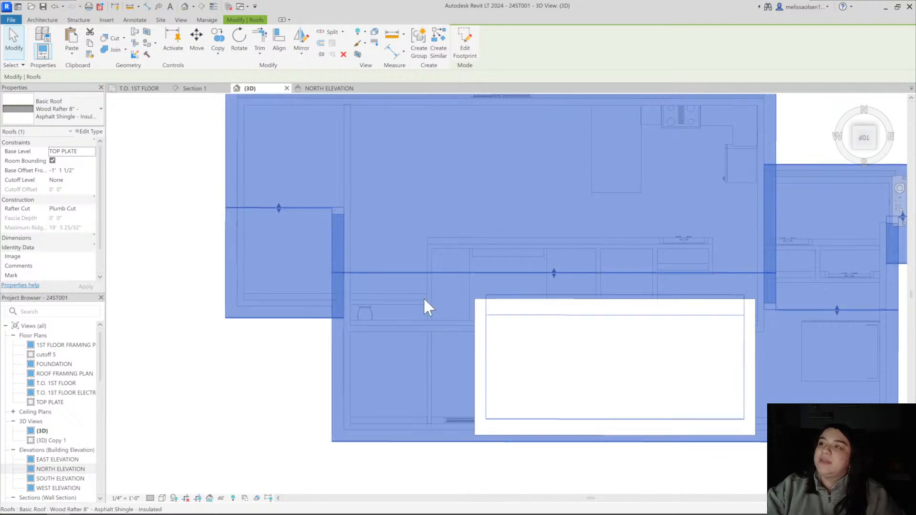
middle_click_drag(439, 184, 439, 232)
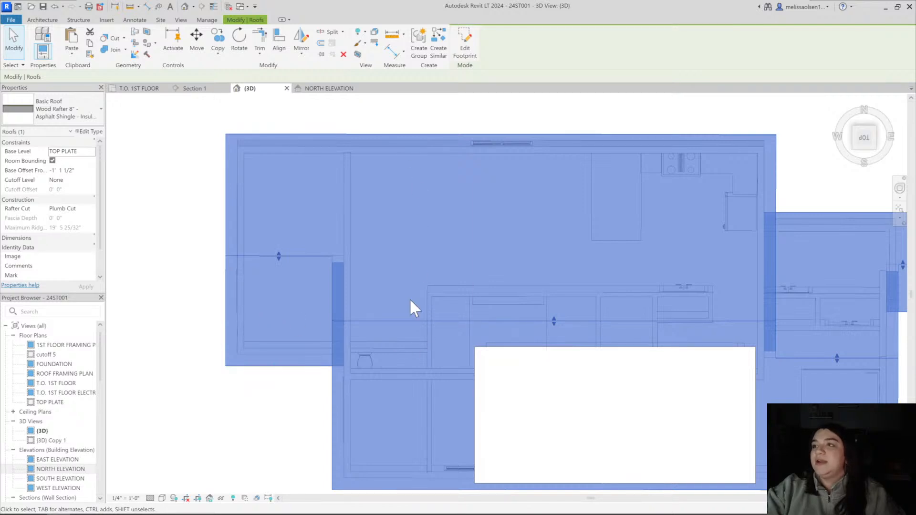
Examine the selected roof from the triple casement gable end and from the kitchen side
middle_click_drag(337, 403, 421, 277, "shift")
middle_click_drag(377, 342, 460, 333, "shift")
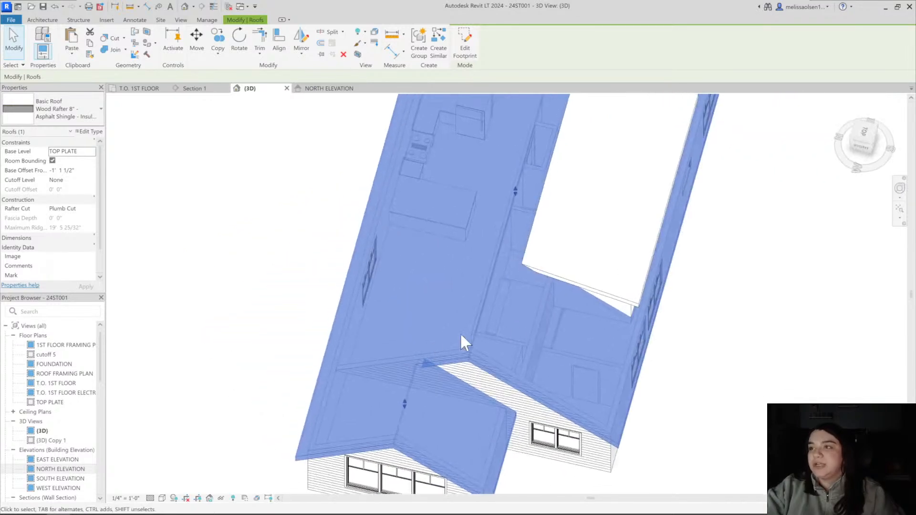
middle_click_drag(513, 324, 587, 211, "shift")
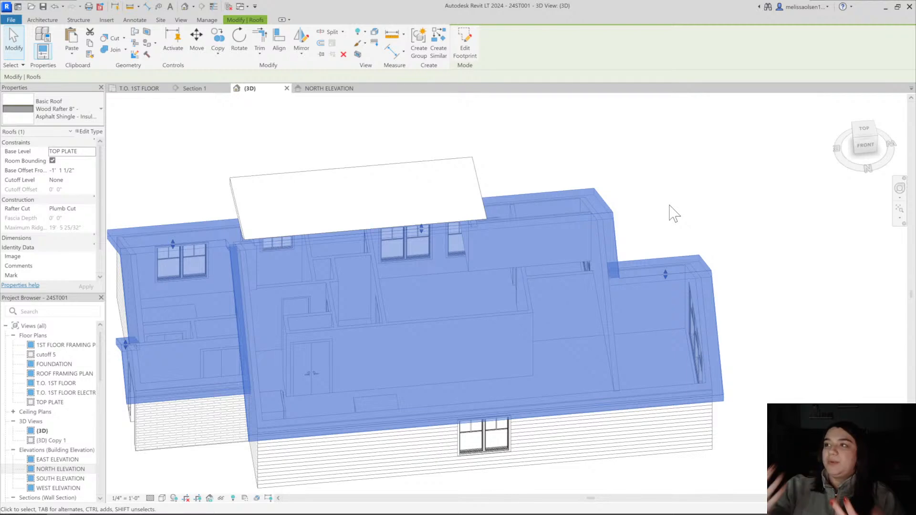
Reselect the roof and look through it at the kitchen and triple casement room from the gable corner
left_click(732, 216)
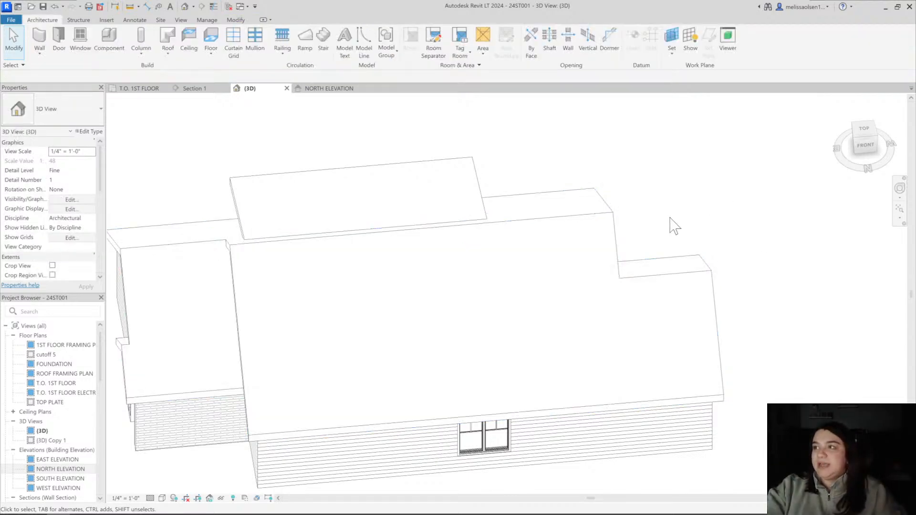
left_click(602, 212)
middle_click_drag(601, 213, 421, 328, "shift")
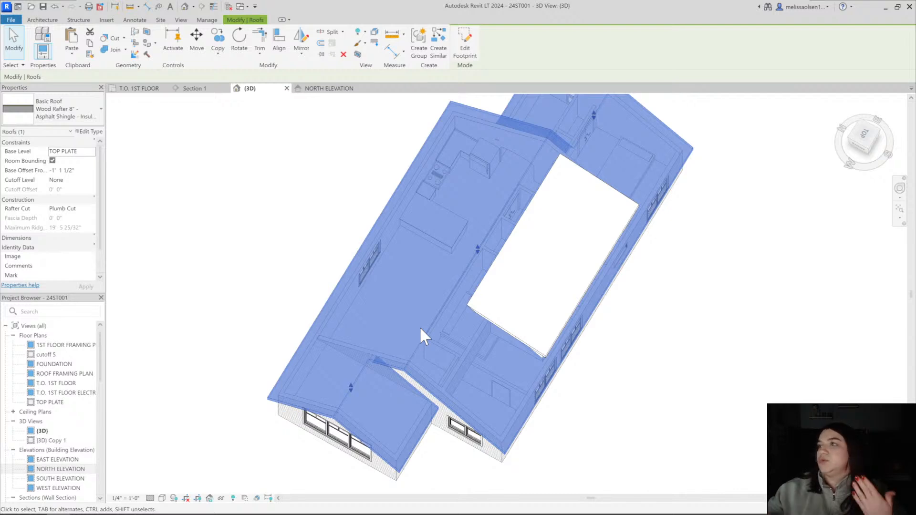
left_click(645, 350)
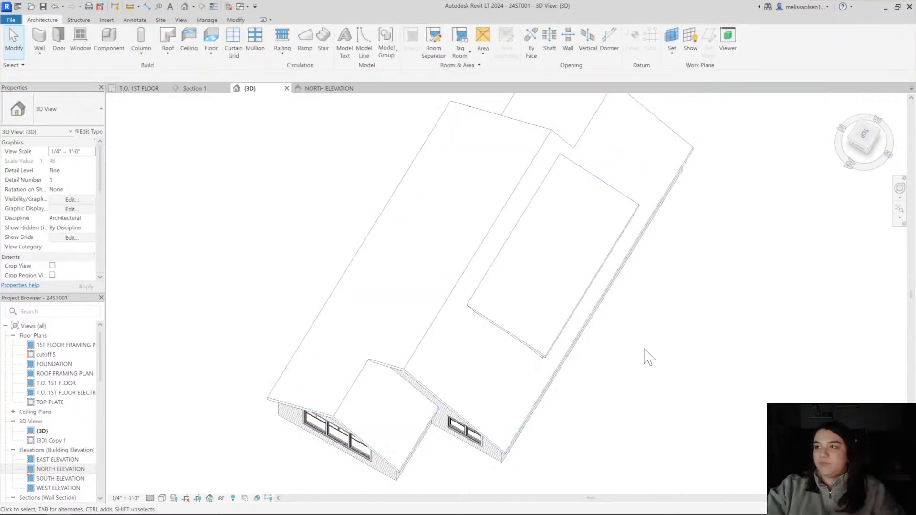
Look over the house once more in 3D and open the Section 1 view to check the kitchen ceiling
middle_click_drag(648, 357, 477, 191, "shift")
left_click(367, 277)
scroll(345, 353, "down", 3)
left_click(607, 127)
left_click(308, 89)
left_click(213, 91)
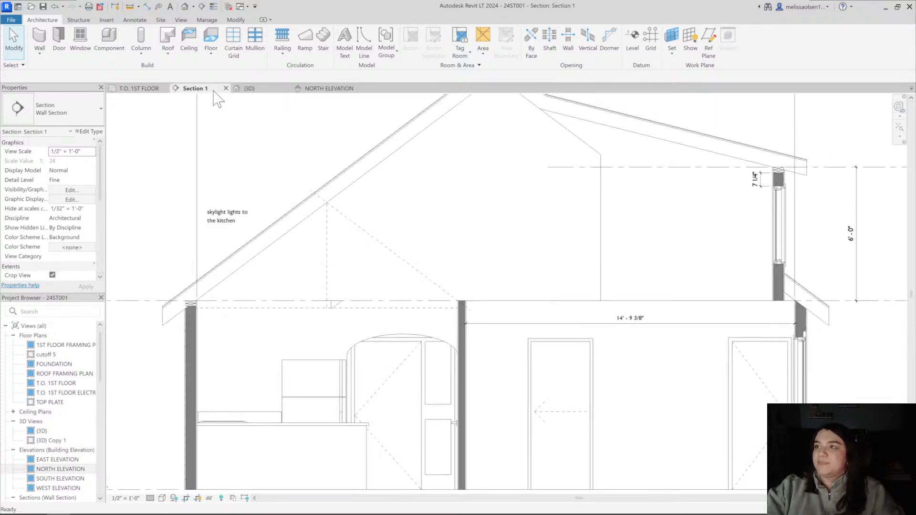
In the T.O. 1ST FLOOR plan, place two more 4 8 x 5 twin casement windows along the gable room's north wall
left_click(247, 89)
left_click(139, 88)
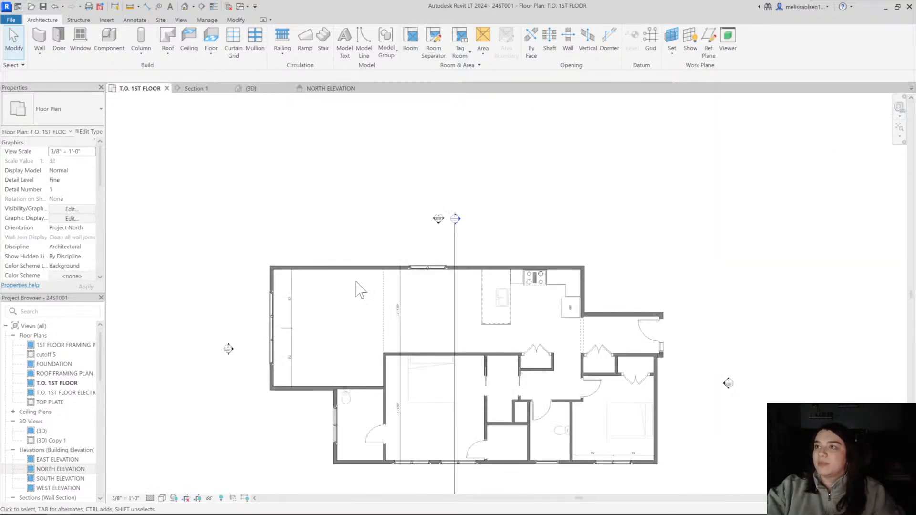
left_click(416, 271)
key("c")
key("s")
scroll(364, 268, "up", 5)
middle_click_drag(297, 266, 462, 196)
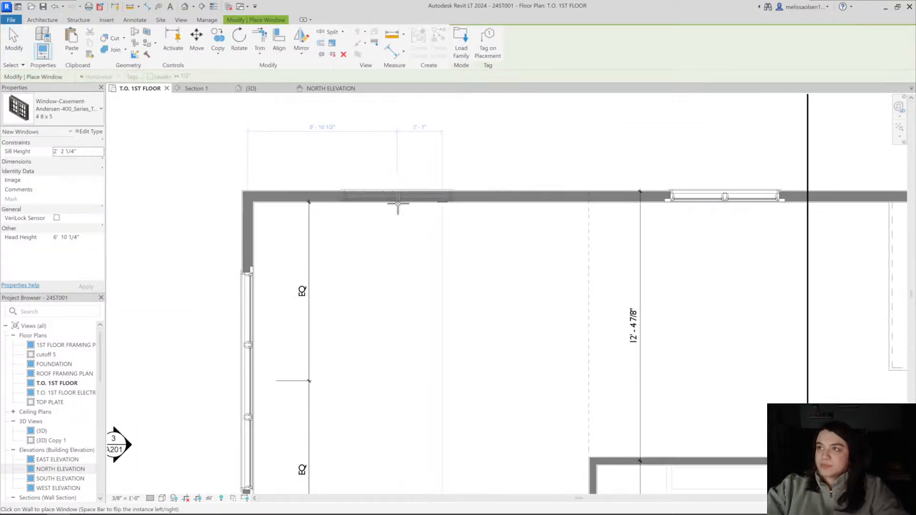
left_click(346, 204)
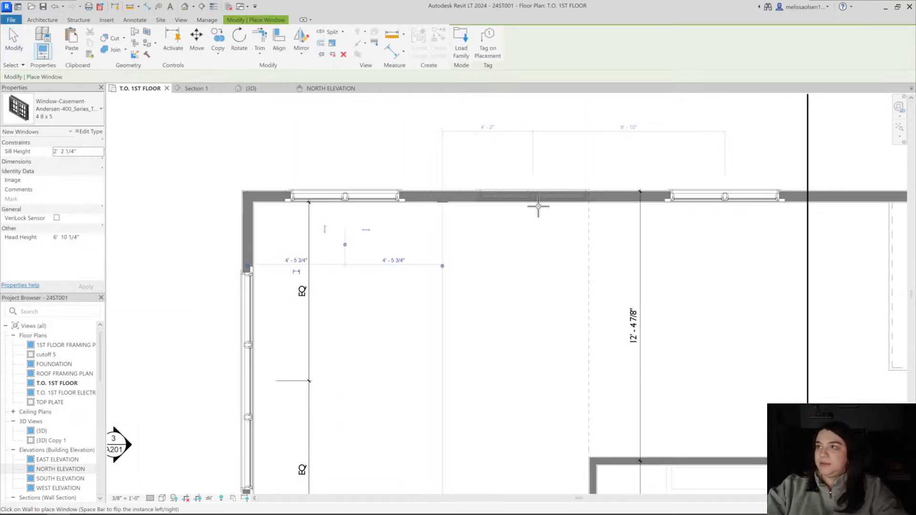
left_click(514, 206)
scroll(514, 206, "down", 4)
middle_click_drag(528, 219, 425, 210)
key("Escape")
key("Escape")
Flip the facing of the two new twin casement windows in the gable room's north wall
left_click(416, 195)
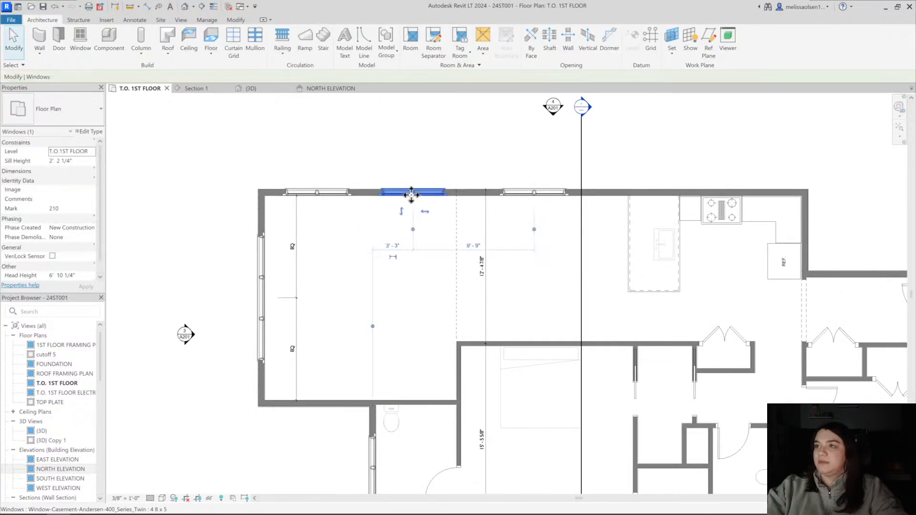
middle_click_drag(333, 207, 278, 201)
scroll(274, 203, "up", 3)
left_click(273, 205)
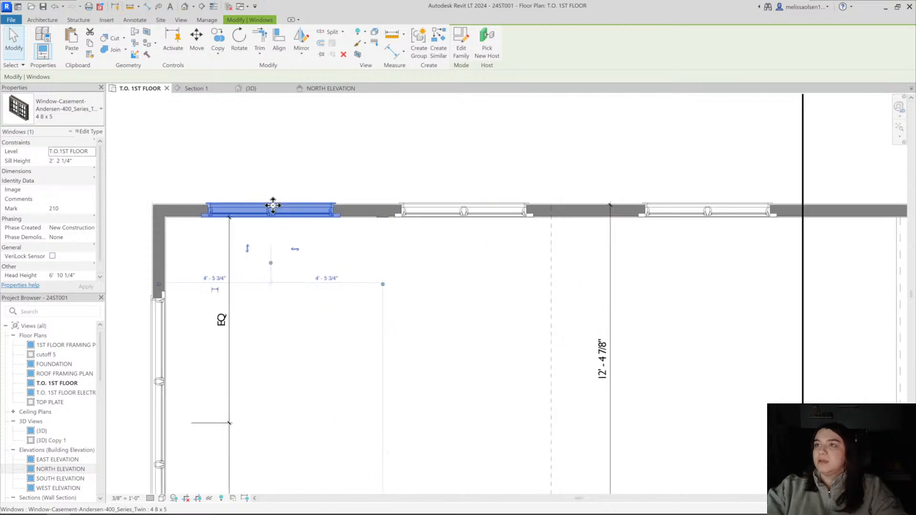
left_click(459, 210)
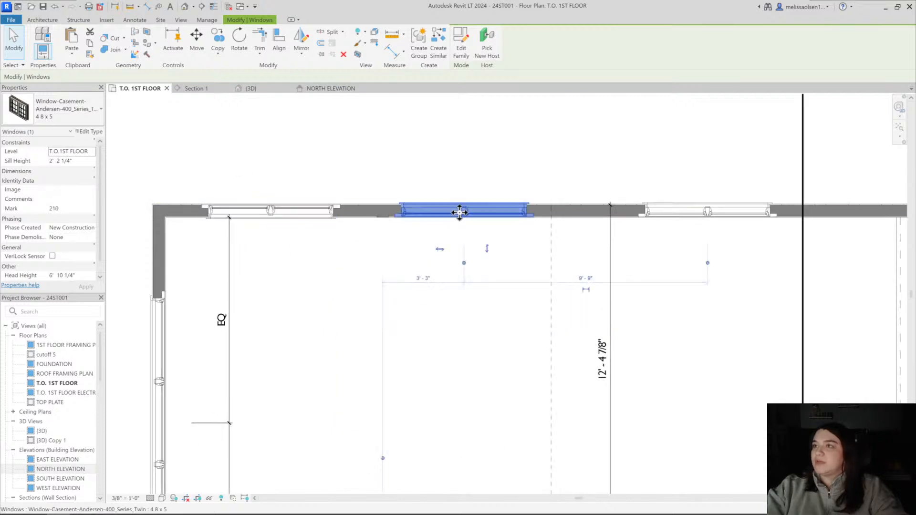
left_click(485, 251)
Flip the facing of the existing twin casement window between the dashed line and the kitchen island
scroll(621, 225, "down", 1)
middle_click_drag(657, 219, 445, 235)
left_click(447, 231)
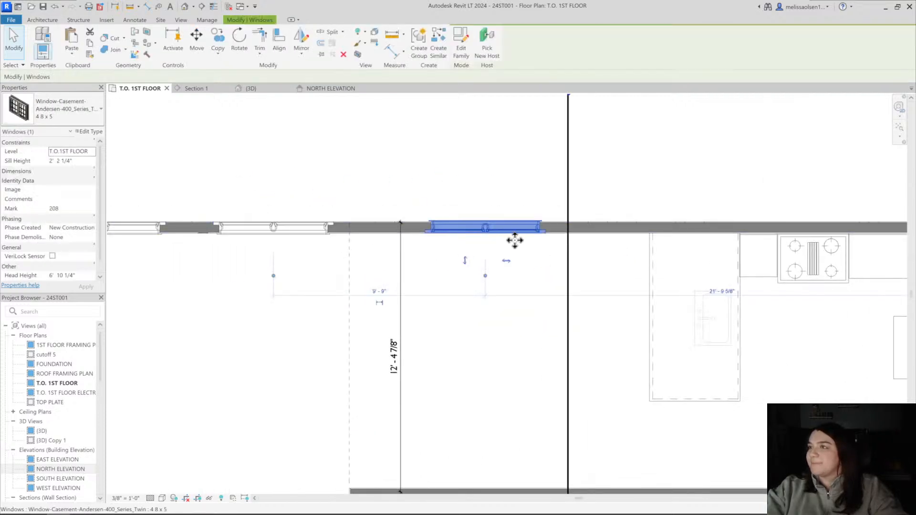
left_click(468, 262)
scroll(469, 264, "down", 1)
left_click(469, 232)
left_click(465, 261)
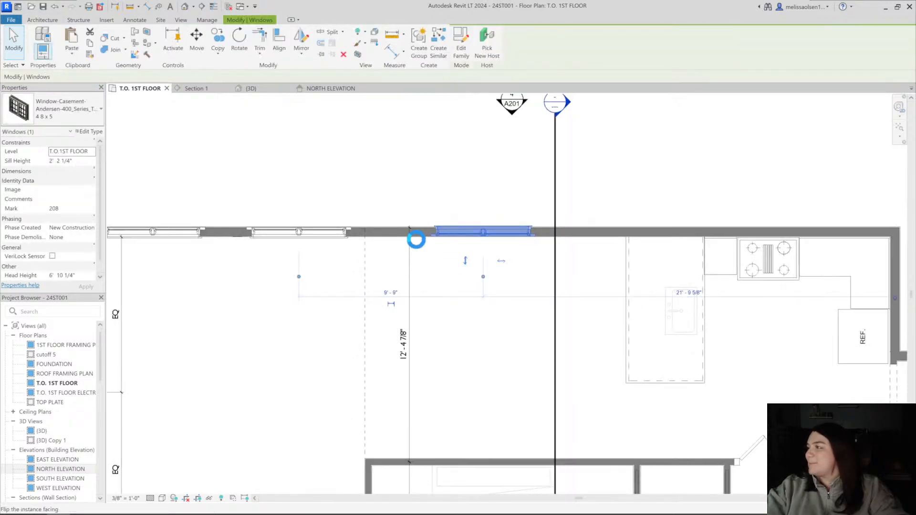
Flip the facing of the 10 X6-6 triple casement window in the gable wall
left_click(434, 246)
middle_click_drag(353, 262, 566, 155)
scroll(270, 268, "up", 1)
left_click(295, 262)
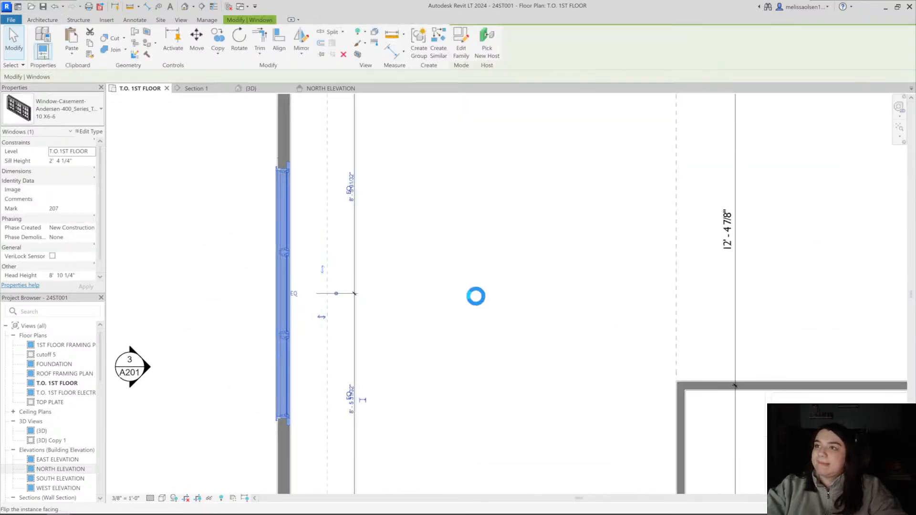
Set the exterior trim number to 5 in the type properties of the bathroom's double-hung transom window
scroll(395, 320, "down", 2)
middle_click_drag(396, 321, 165, 100)
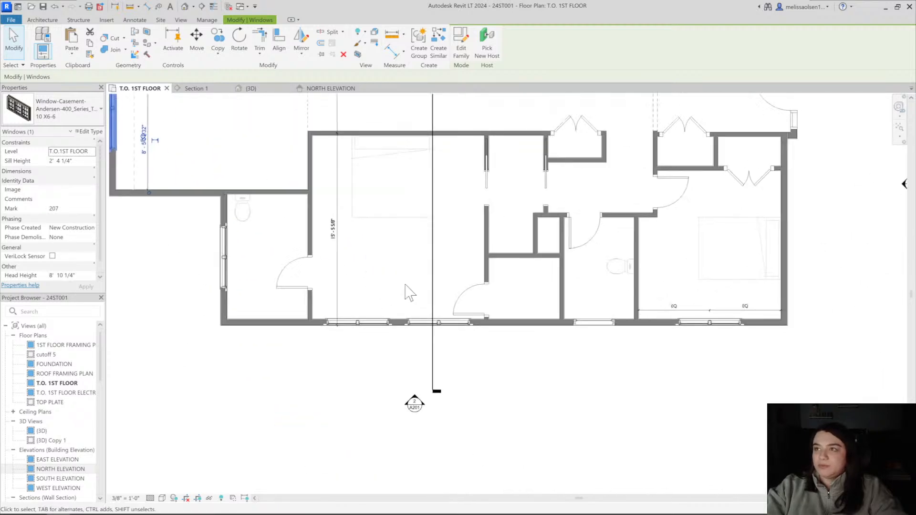
scroll(408, 292, "up", 1)
left_click(348, 368)
middle_click_drag(435, 372, 254, 371)
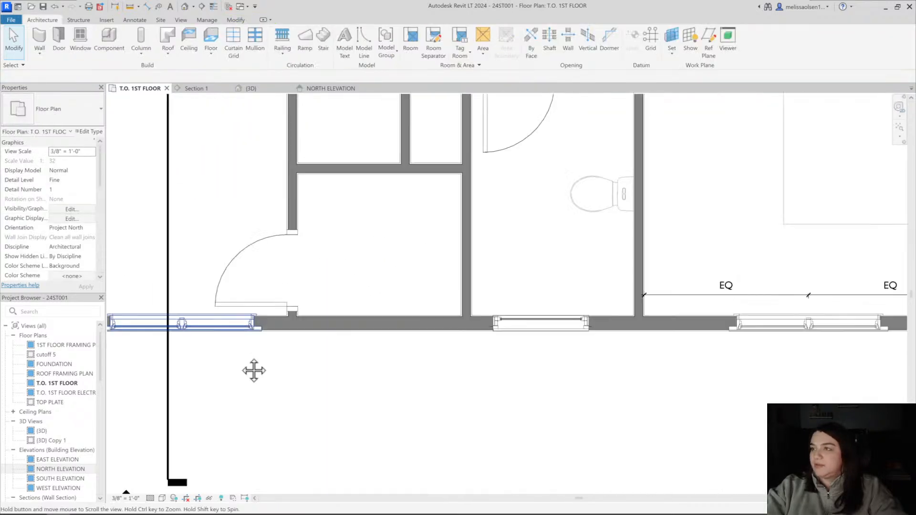
middle_click_drag(730, 344, 567, 366)
left_click(385, 346)
middle_click_drag(421, 370, 343, 375)
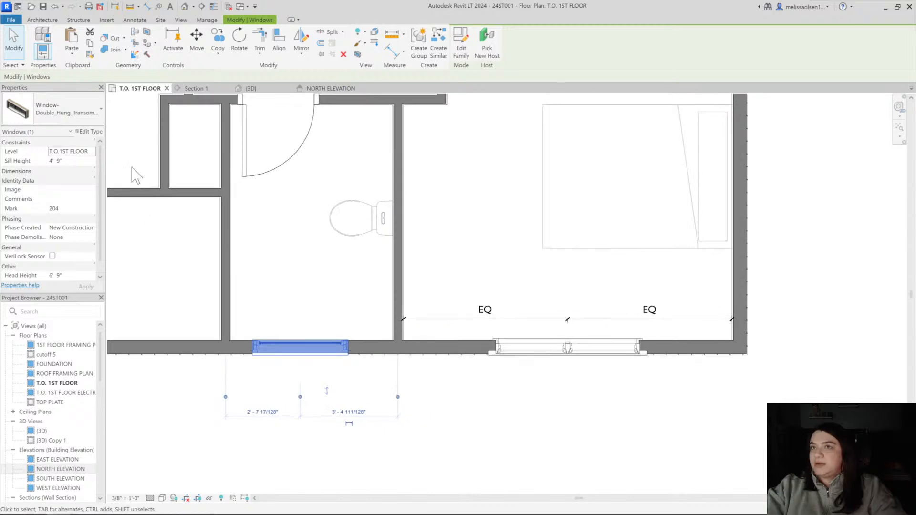
left_click(89, 132)
scroll(648, 316, "down", 3)
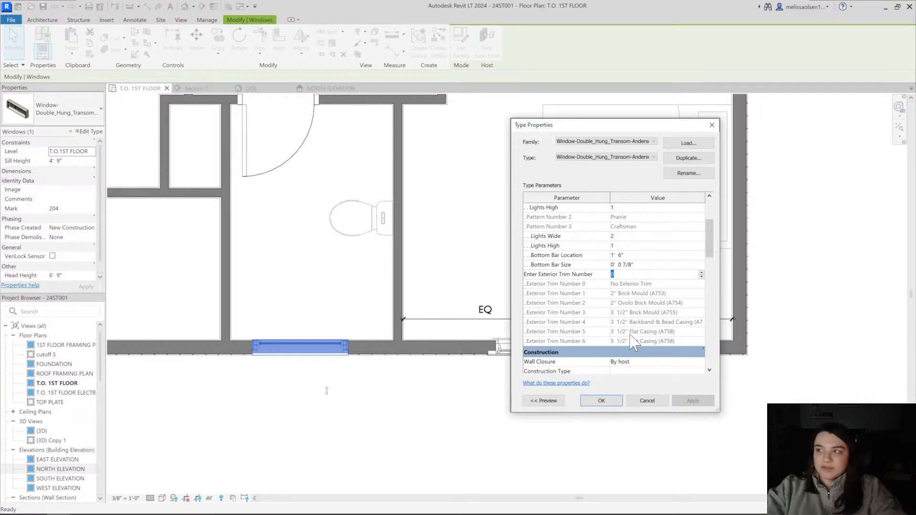
type("5")
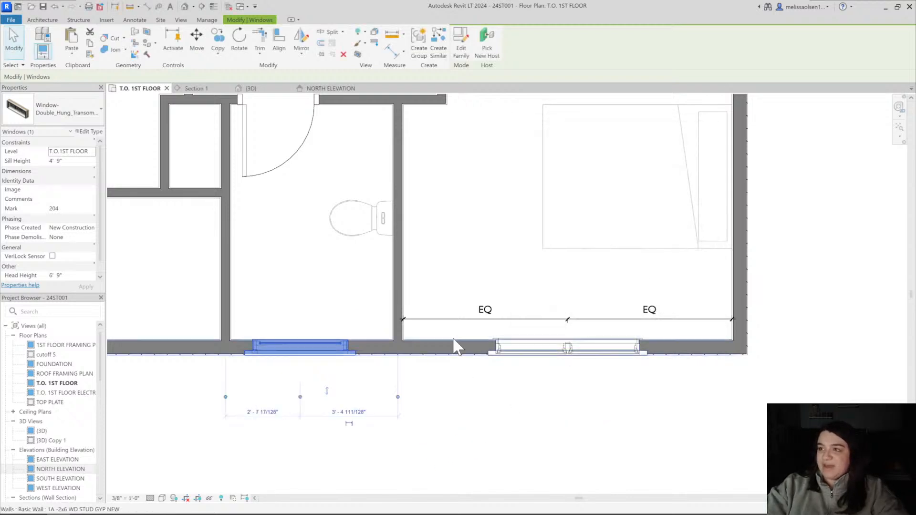
Check the twin casement window in the small bedroom and look over the closets and entry beside it
left_click(538, 359)
left_click(534, 353)
scroll(534, 352, "down", 2)
scroll(475, 407, "down", 2)
key("Escape")
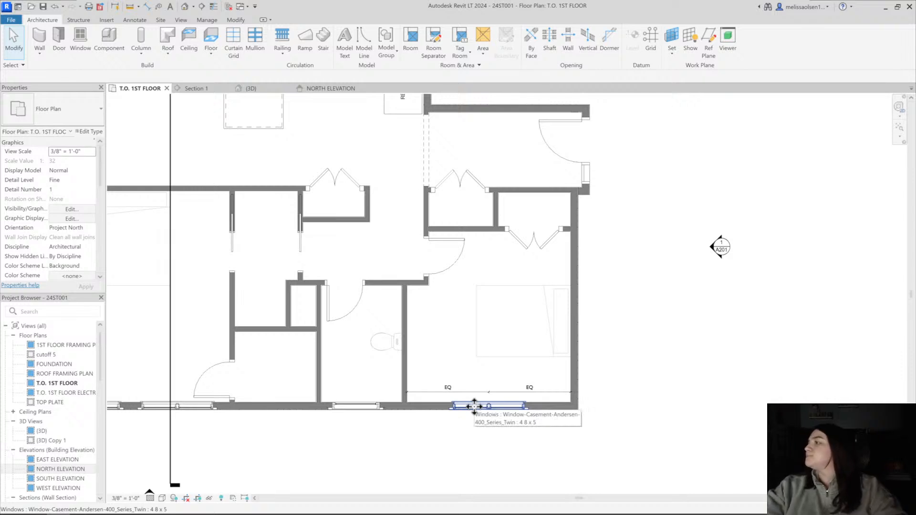
middle_click_drag(554, 241, 560, 265)
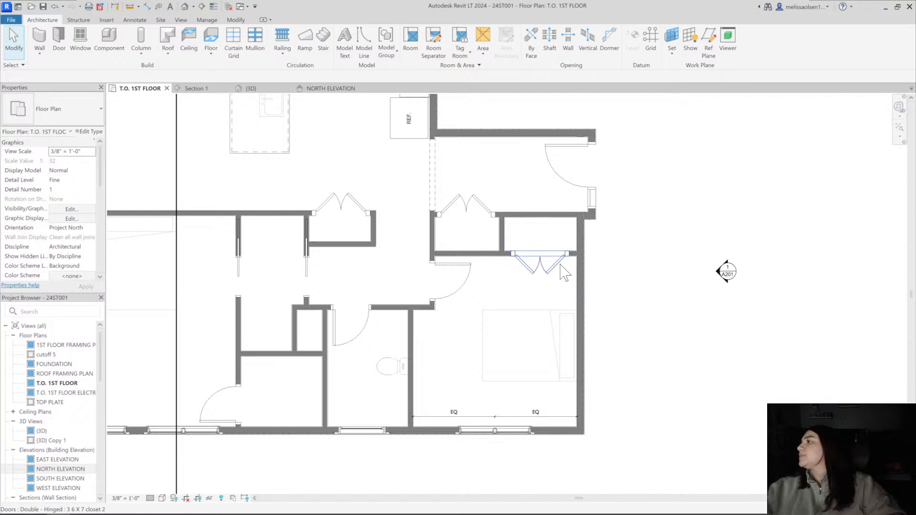
middle_click_drag(561, 264, 581, 287)
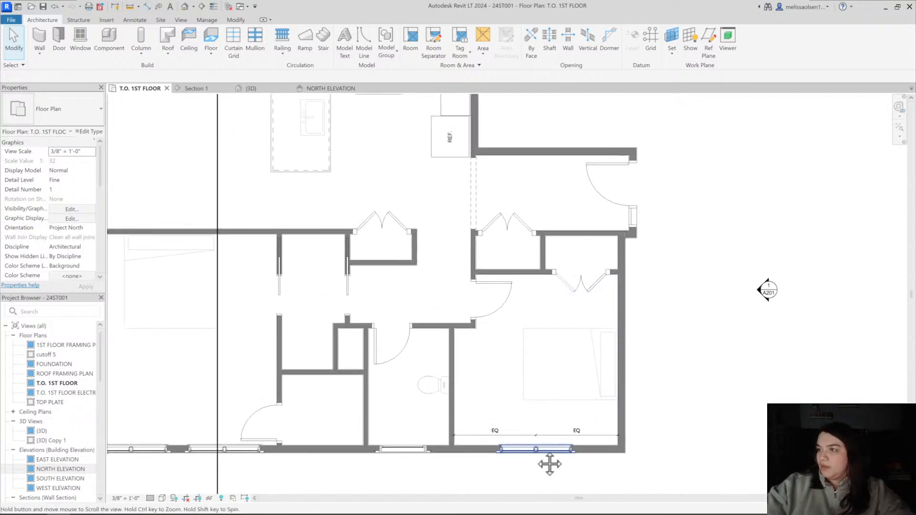
middle_click_drag(549, 462, 563, 432)
left_click(561, 431)
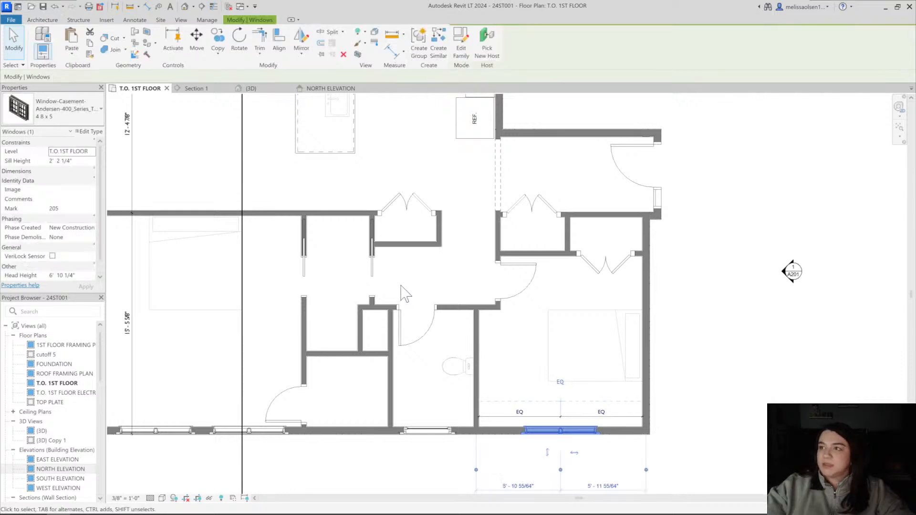
middle_click_drag(255, 105, 315, 235)
key("Escape")
left_click(250, 172)
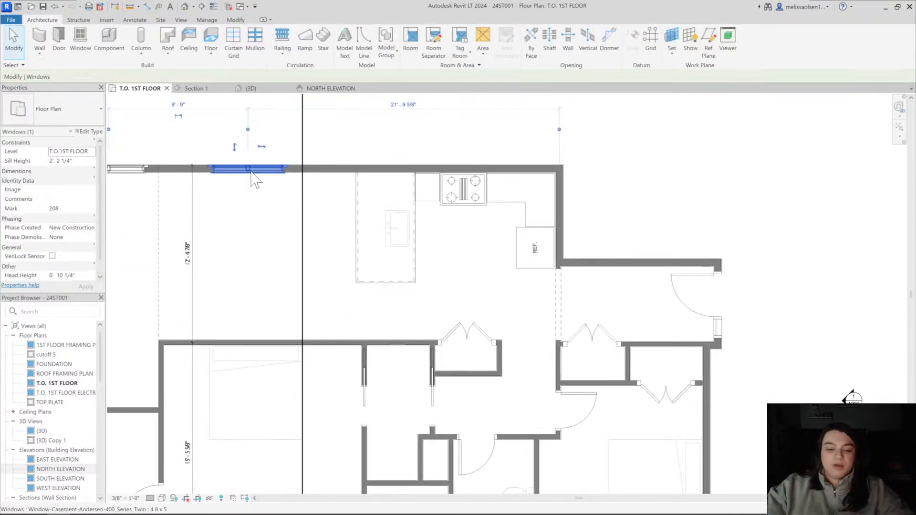
key("c")
key("s")
left_click(54, 115)
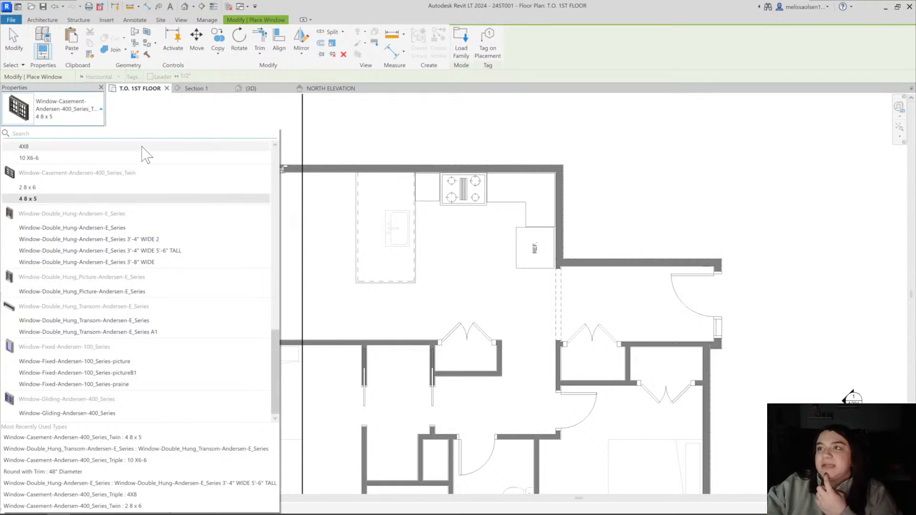
mouse_move(143, 155)
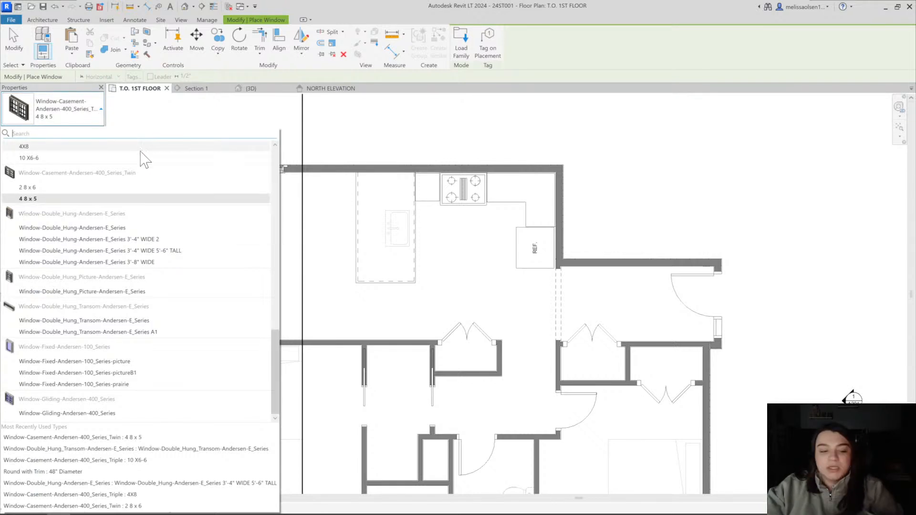
key("Escape")
key("Escape")
Examine the kitchen layout, the entry closets and the window spacing along the kitchen and gable room wall
scroll(520, 261, "up", 3)
scroll(384, 280, "down", 3)
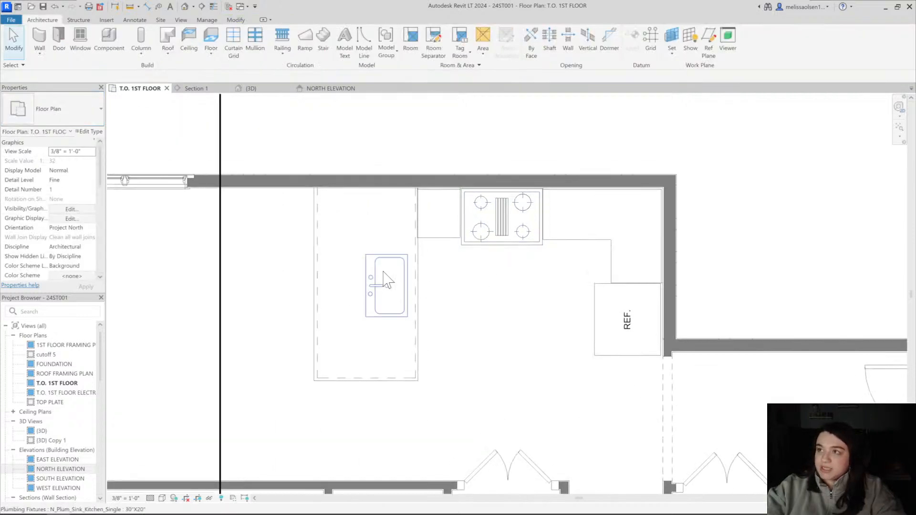
middle_click_drag(488, 228, 487, 221)
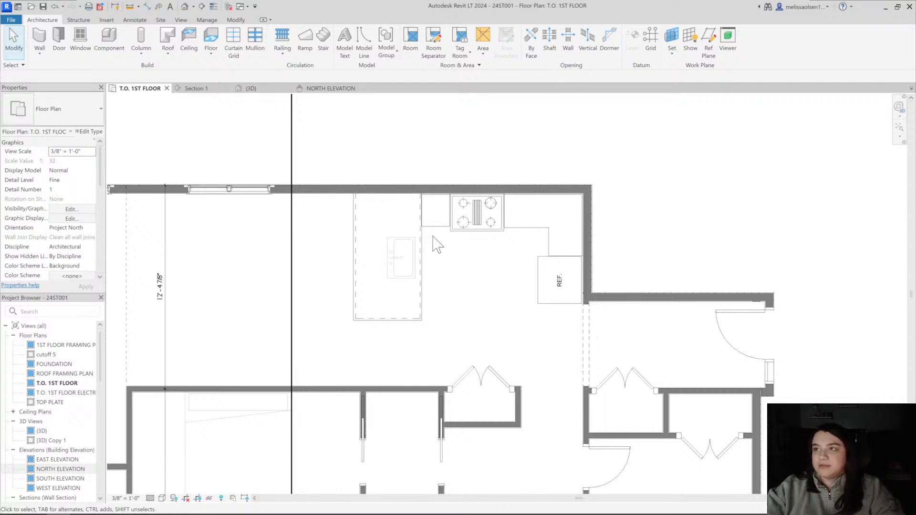
scroll(620, 405, "down", 2)
middle_click_drag(657, 429, 566, 245)
scroll(528, 194, "up", 1)
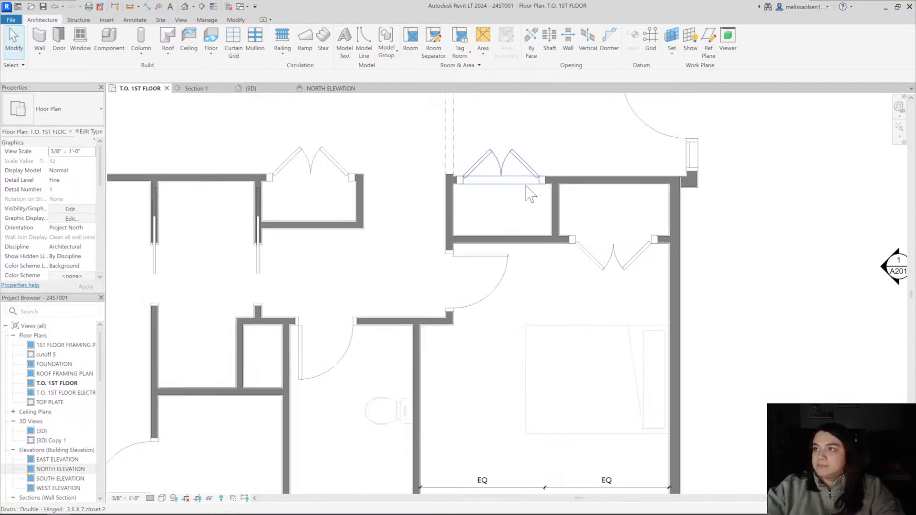
scroll(542, 256, "up", 1)
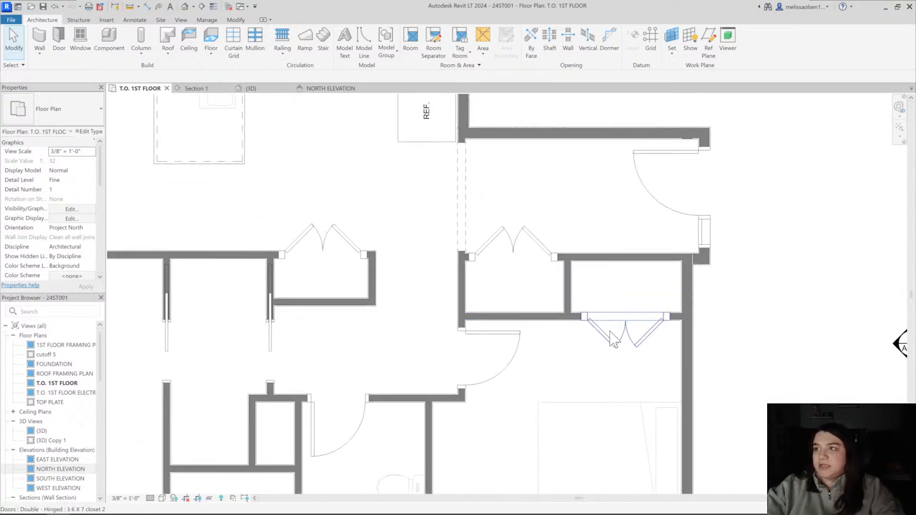
scroll(516, 221, "down", 2)
middle_click_drag(532, 280, 714, 414)
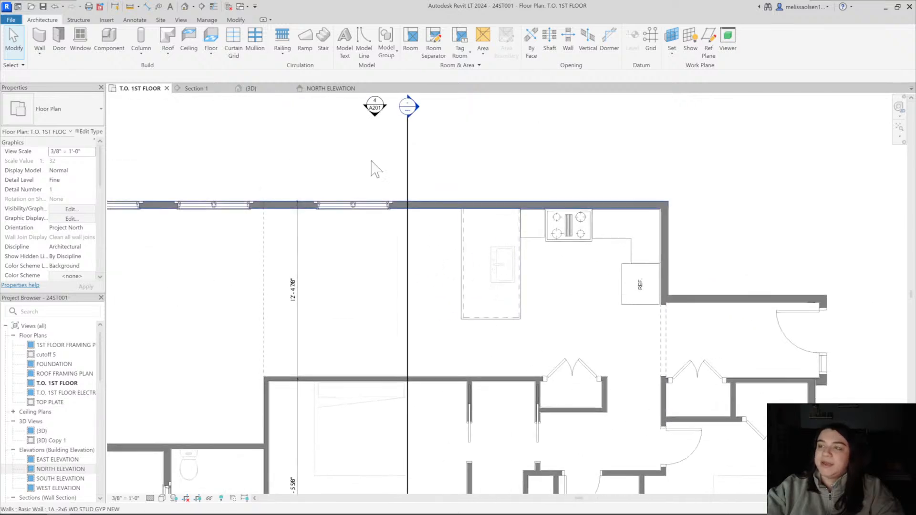
middle_click_drag(408, 203, 587, 210)
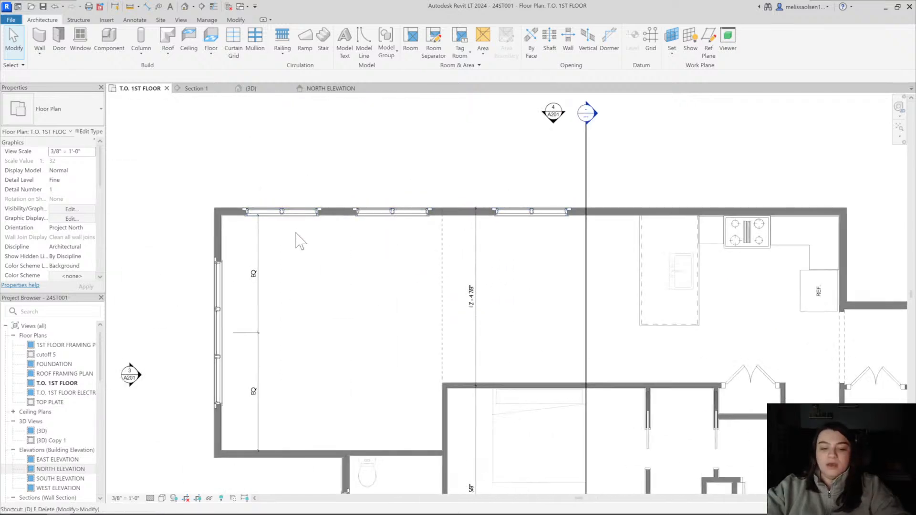
Add an aligned dimension string from the gable wall through both new window centres to the dashed line
key("i")
scroll(221, 241, "up", 2)
left_click(224, 237)
left_click(328, 190)
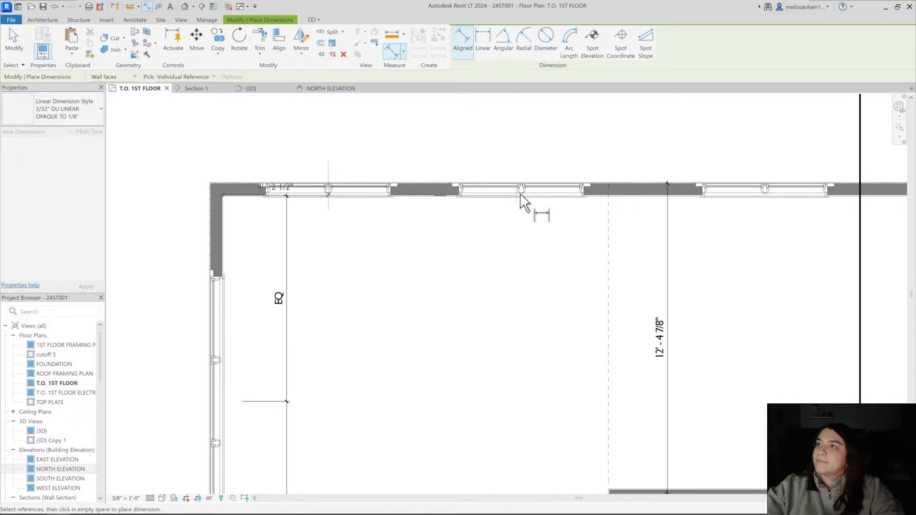
left_click(520, 194)
left_click(609, 274)
left_click(541, 276)
scroll(540, 277, "down", 1)
middle_click_drag(539, 277, 443, 271)
key("Escape")
key("Escape")
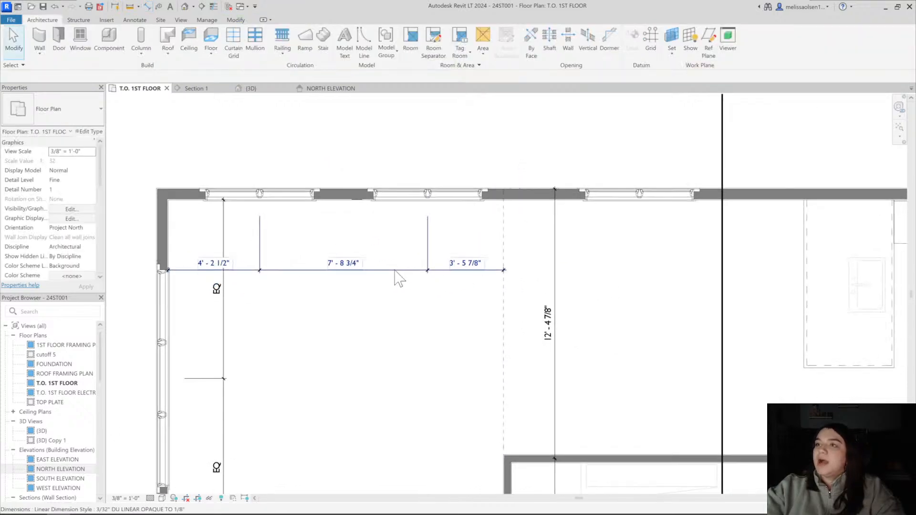
Set the first window's centre 4' from the gable wall and the second window's centre 4' from the dashed line
left_click(262, 195)
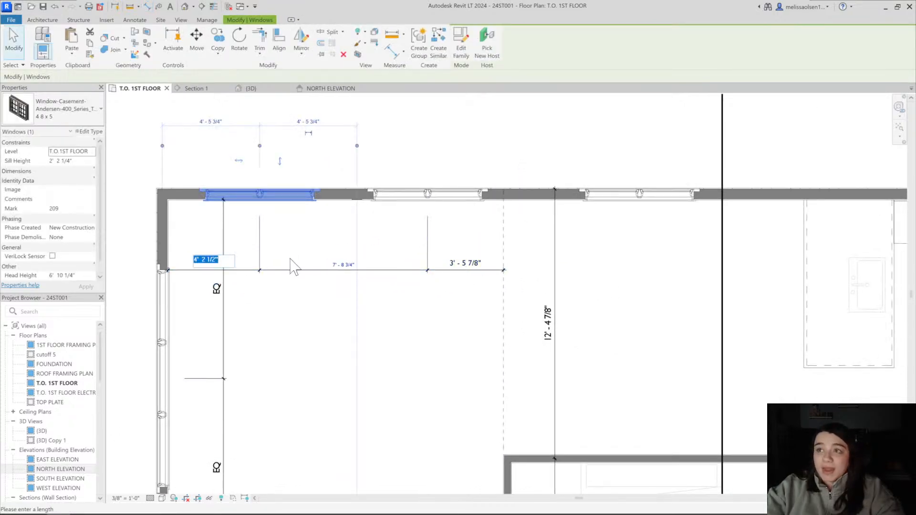
type("4")
key("Return")
left_click(426, 196)
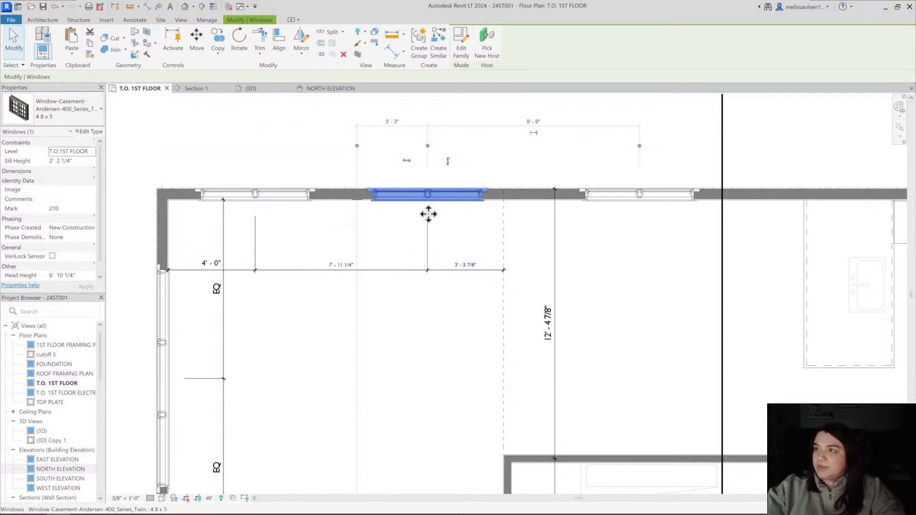
left_click(465, 263)
type("4")
key("Return")
Inspect the dashed line separating the gable room from the kitchen and its relation to the adjoining walls
scroll(490, 311, "down", 1)
middle_click_drag(506, 317, 352, 288)
left_click(348, 273)
scroll(337, 263, "down", 2)
left_click(346, 301)
left_click(263, 303)
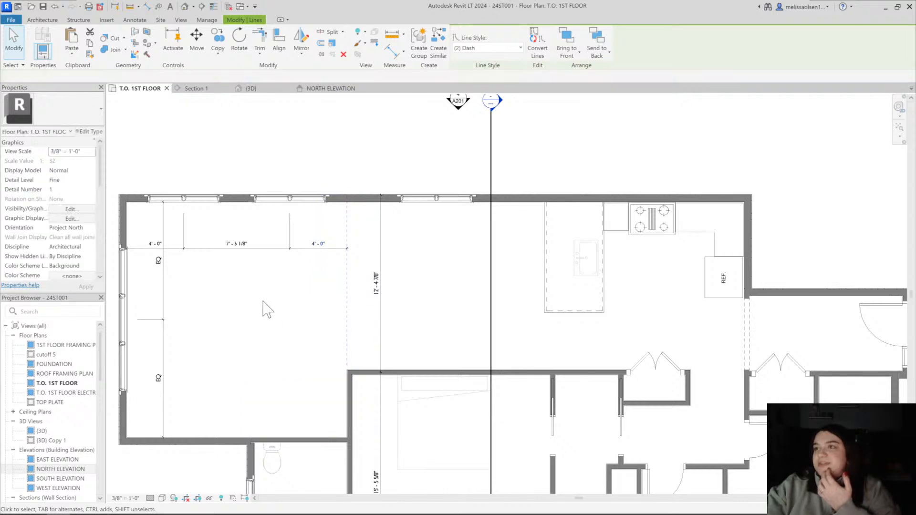
left_click(348, 341)
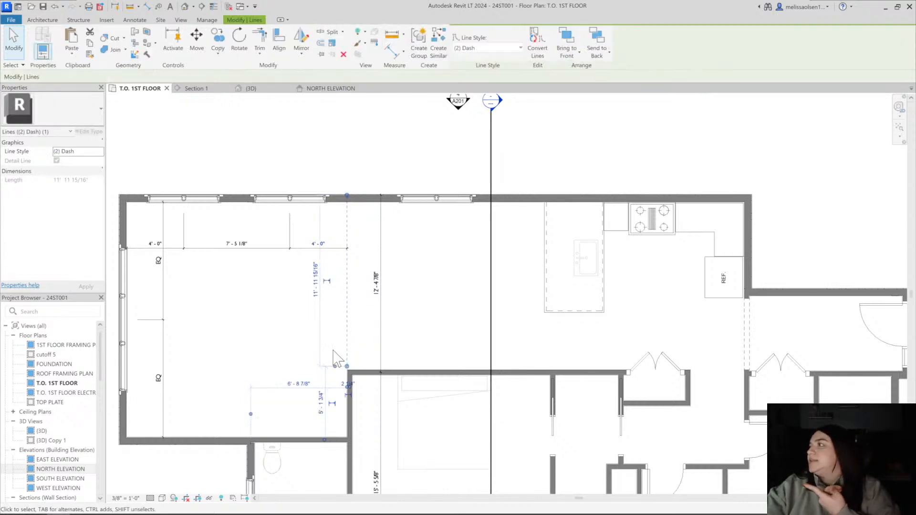
left_click(293, 318)
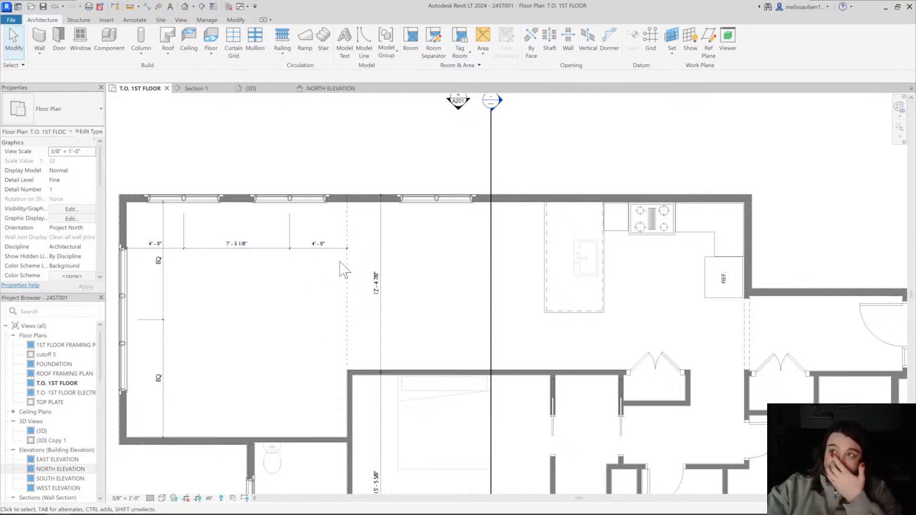
middle_click_drag(355, 293, 366, 289)
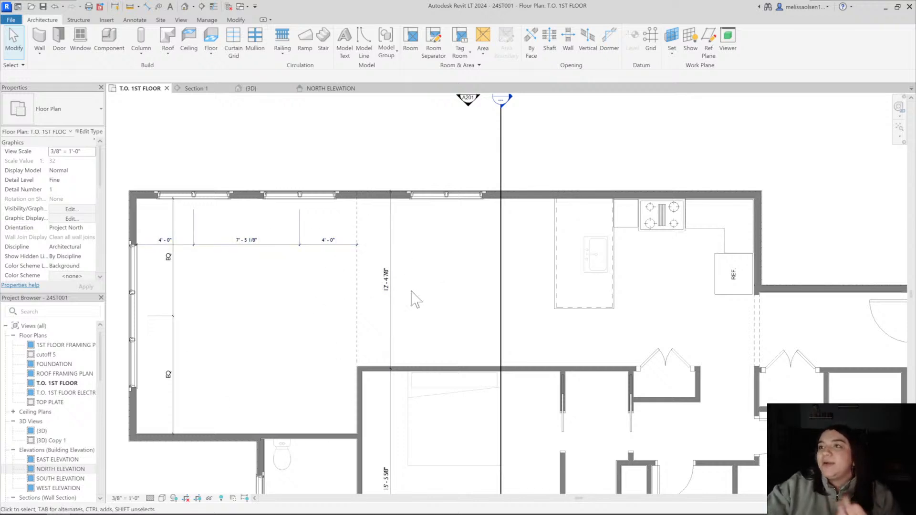
scroll(429, 305, "down", 1)
middle_click_drag(446, 318, 349, 281)
middle_click_drag(275, 345, 294, 329)
left_click(323, 41)
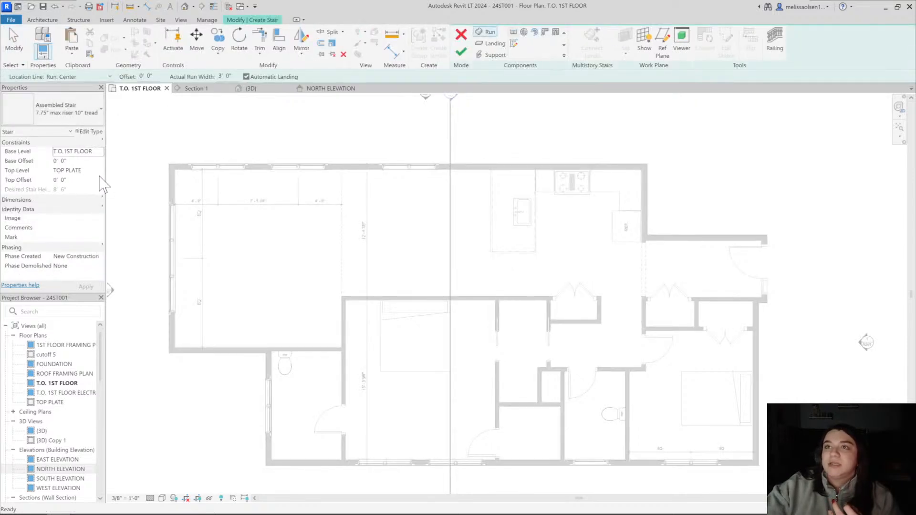
left_click(461, 39)
Open the section cut through the kitchen and examine its roof slope, ceiling lines and dormer profile
scroll(350, 261, "down", 2)
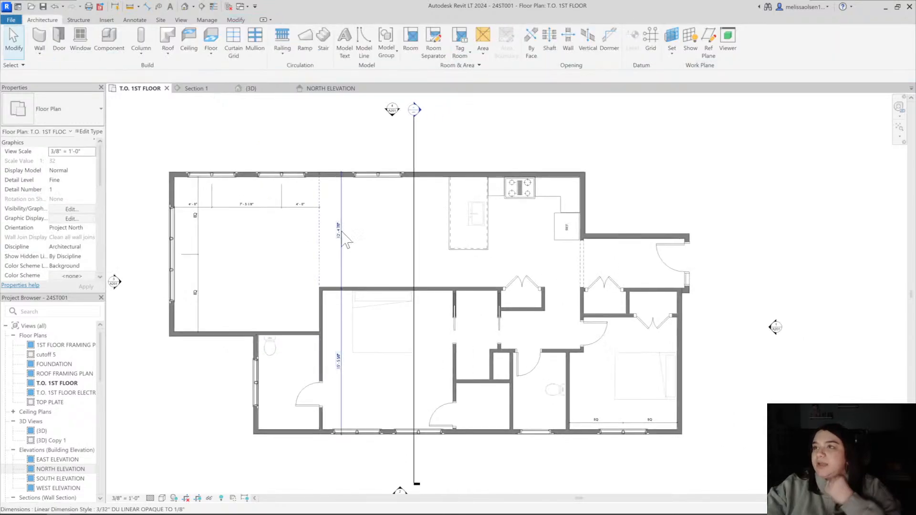
double_click(414, 118)
scroll(407, 302, "down", 1)
middle_click_drag(407, 301, 330, 265)
scroll(237, 249, "down", 1)
middle_click_drag(236, 248, 288, 262)
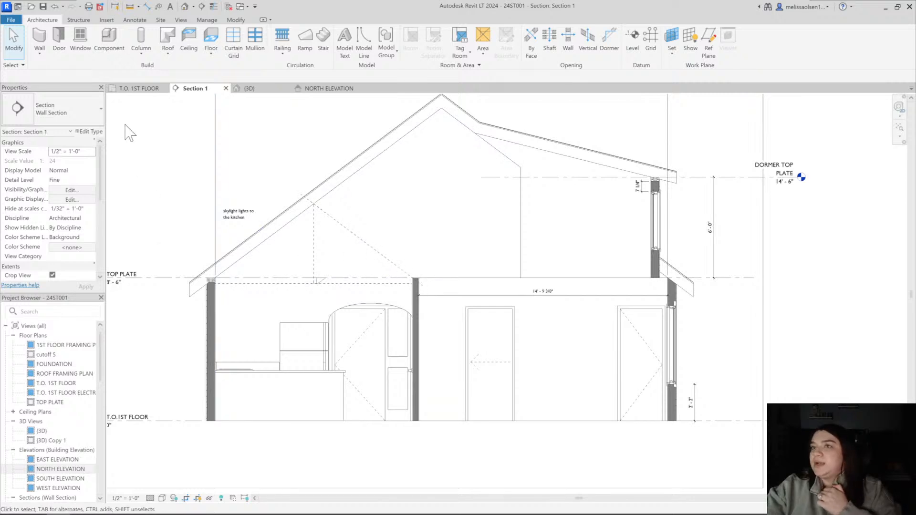
left_click(158, 89)
scroll(370, 311, "down", 1)
middle_click_drag(371, 311, 317, 301)
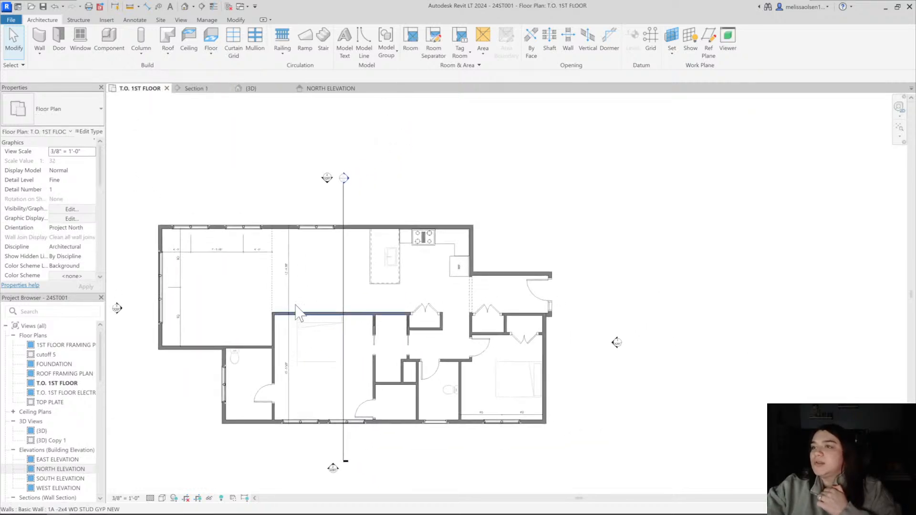
scroll(325, 286, "down", 1)
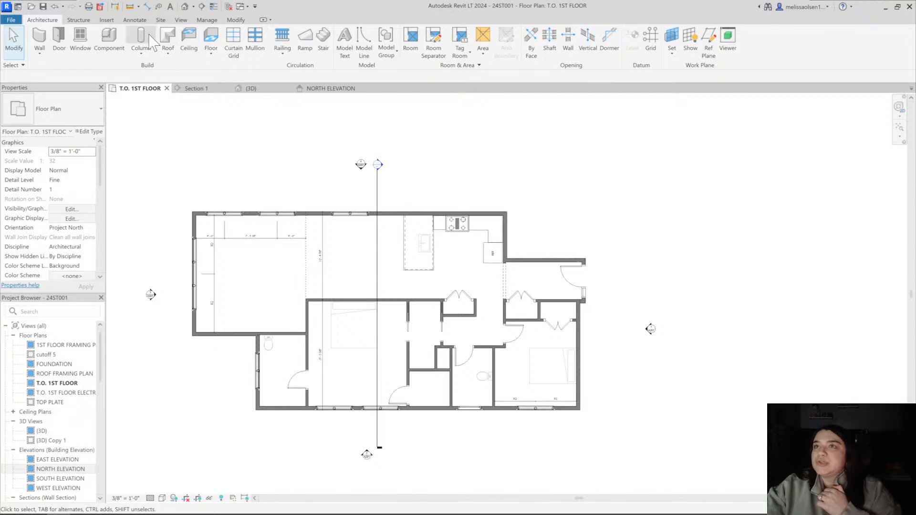
left_click(212, 38)
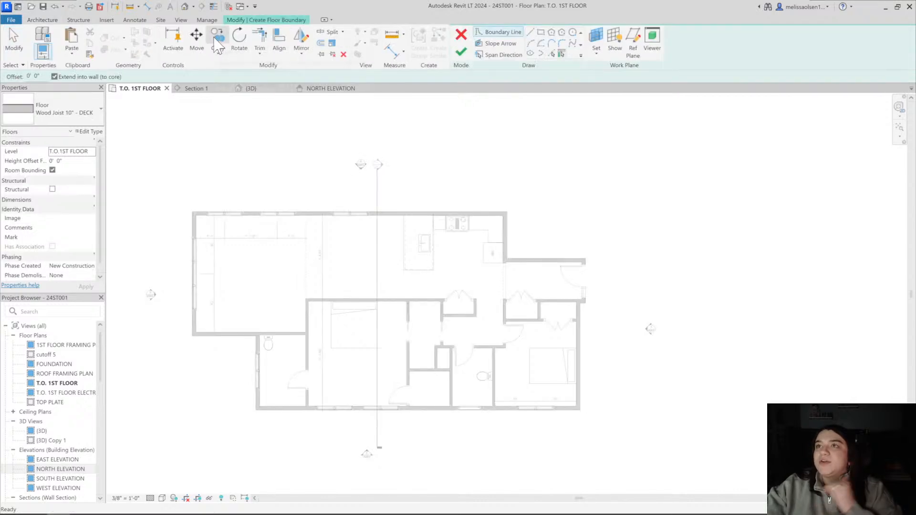
left_click(460, 38)
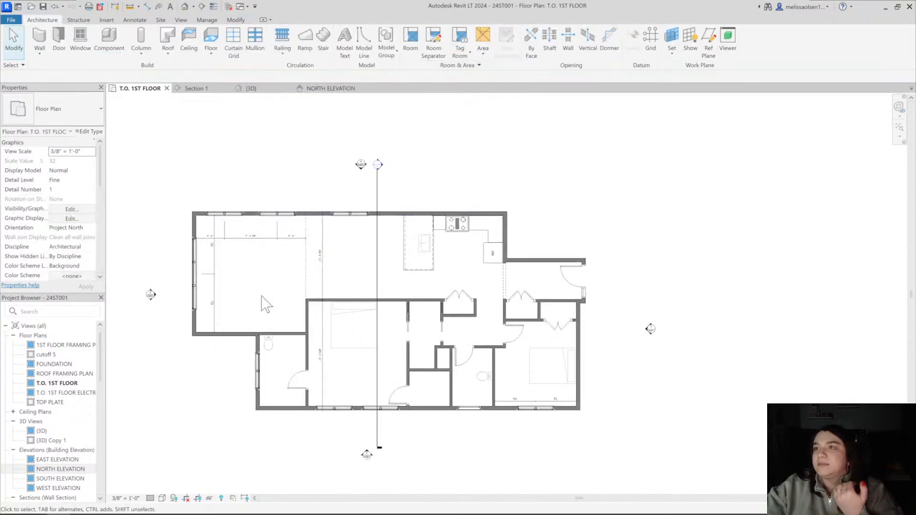
scroll(265, 304, "up", 2)
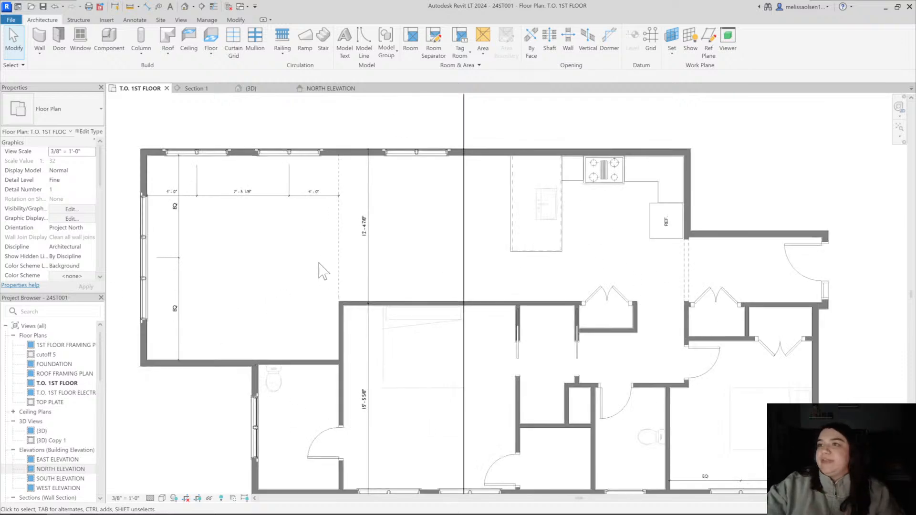
scroll(321, 269, "down", 1)
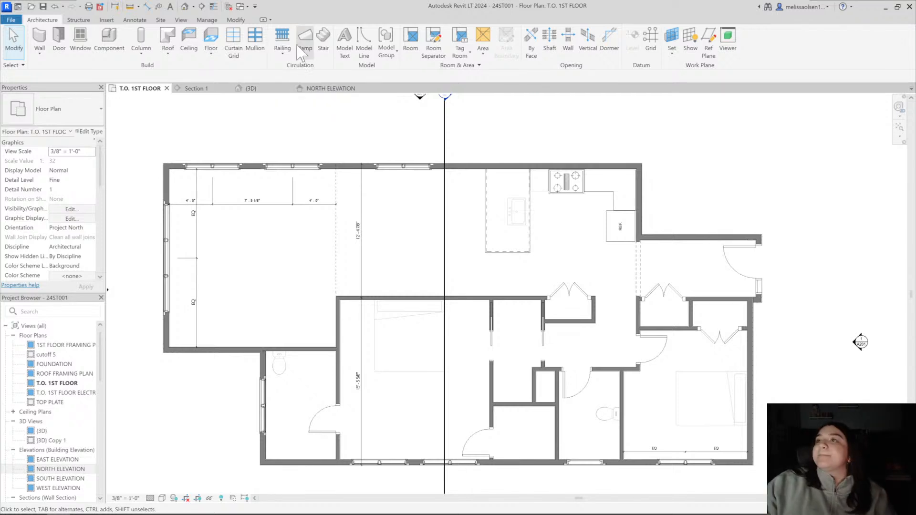
Examine the main roof over the kitchen and gable room from above in 3D, comparing it with the first floor plan
left_click(266, 91)
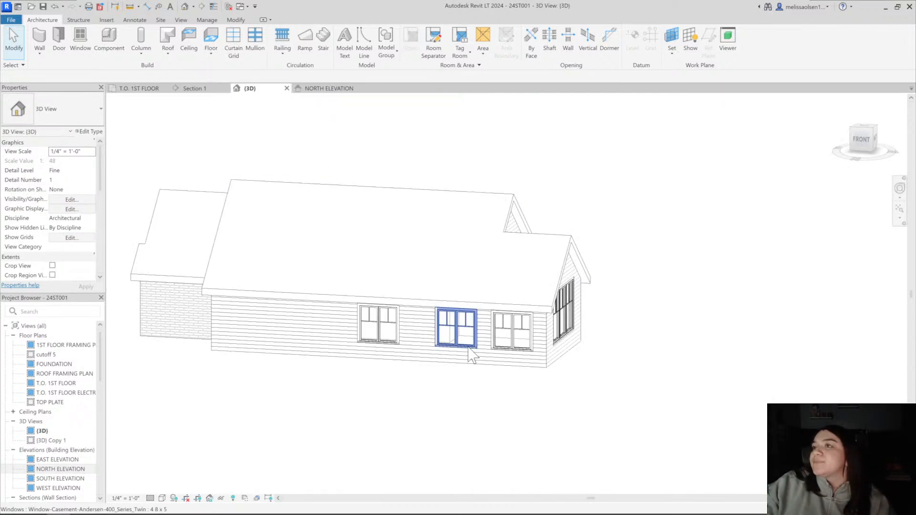
middle_click_drag(457, 329, 506, 507, "shift")
left_click(324, 328)
scroll(391, 289, "up", 5)
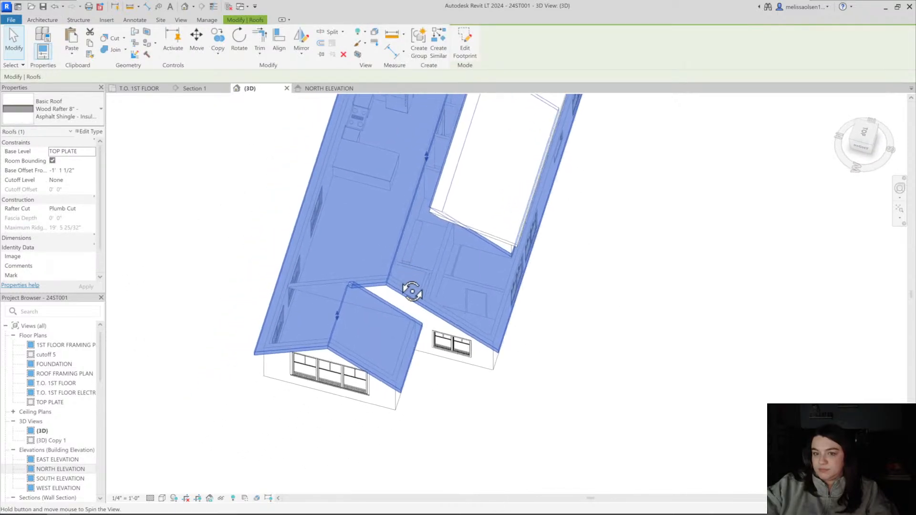
middle_click_drag(389, 284, 352, 117, "shift")
left_click(154, 89)
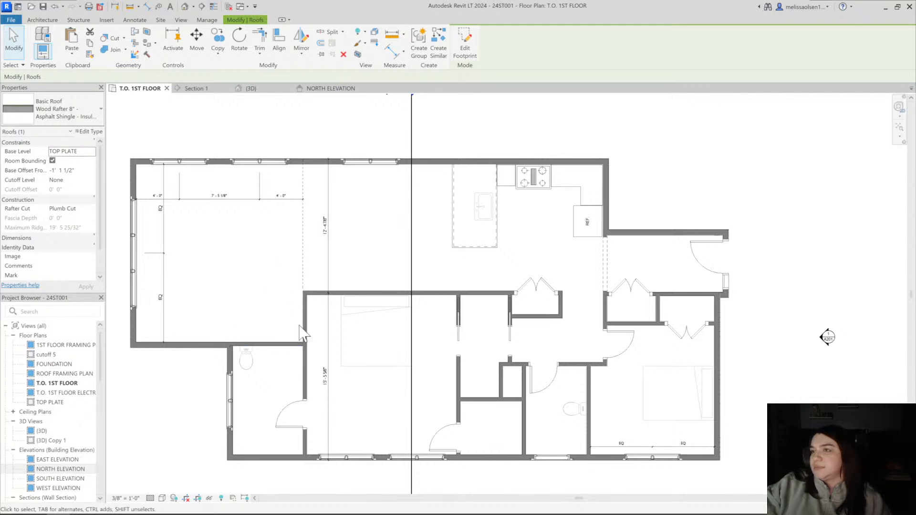
left_click(249, 88)
scroll(353, 302, "up", 3)
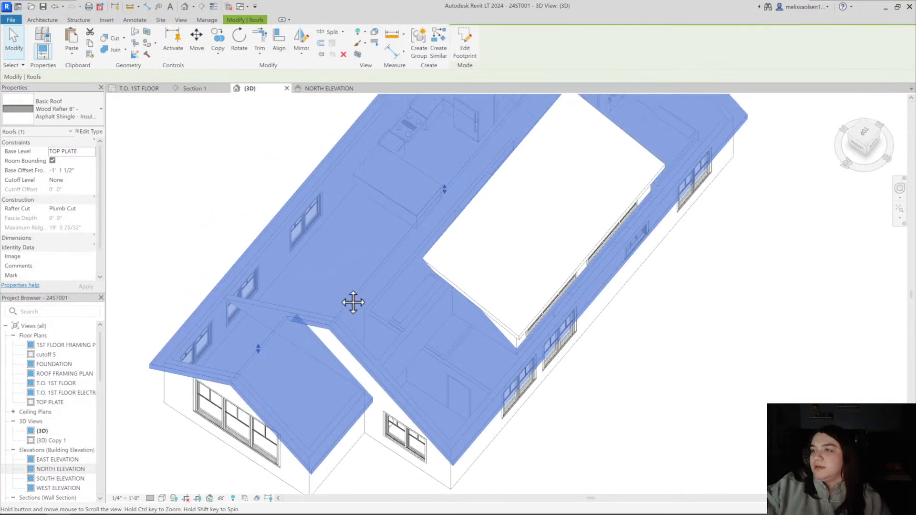
middle_click_drag(306, 327, 354, 399, "shift")
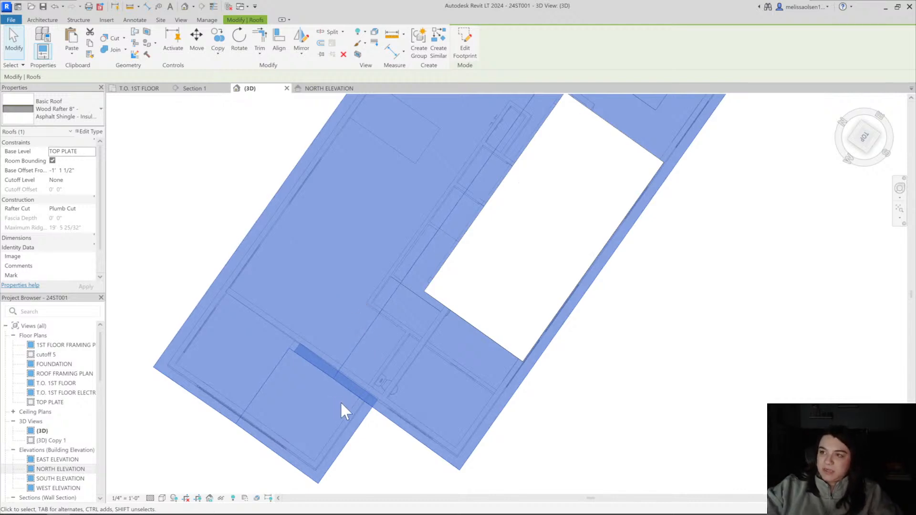
middle_click_drag(377, 391, 262, 264, "shift")
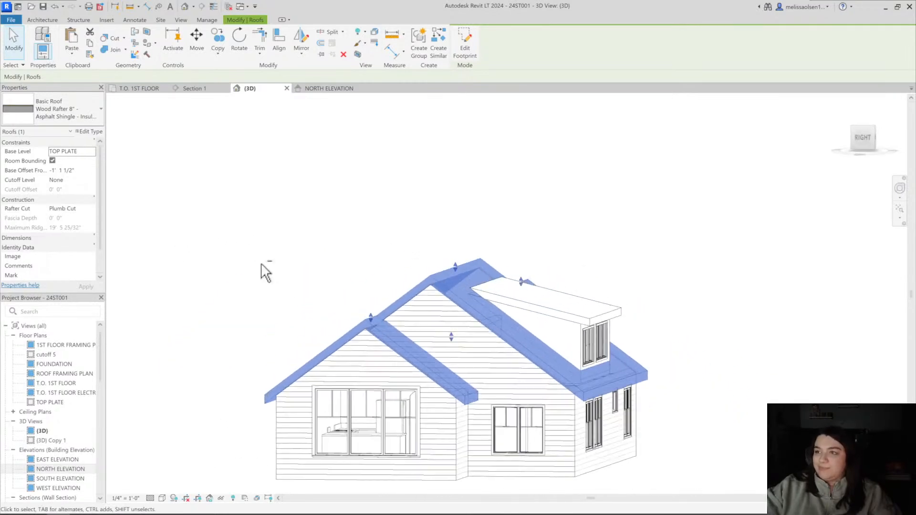
Inspect the triple-casement gable end in 3D, checking its window, adjoining side wall and roof edges
left_click(405, 403)
left_click(404, 404)
middle_click_drag(405, 403, 255, 329, "shift")
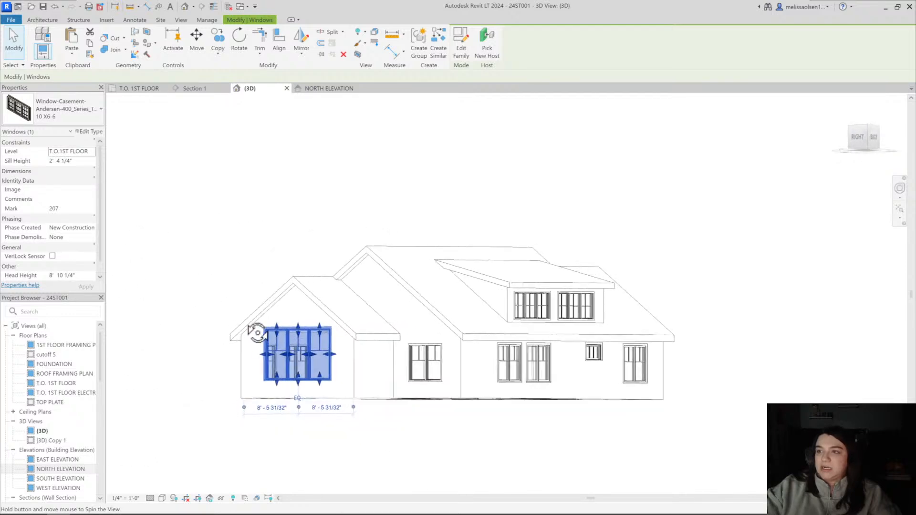
scroll(345, 352, "up", 4)
scroll(344, 352, "down", 2)
left_click(304, 382)
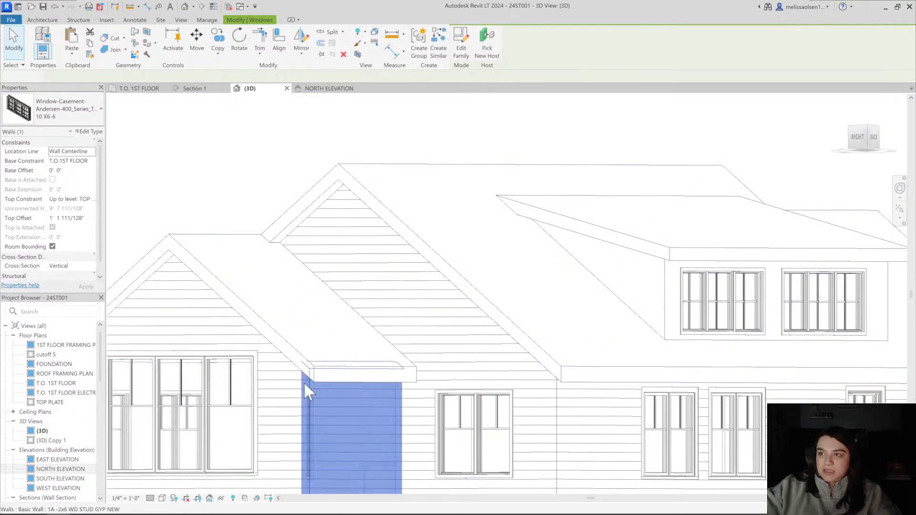
left_click(269, 334)
middle_click_drag(270, 334, 321, 325, "shift")
scroll(231, 296, "up", 2)
left_click(208, 204)
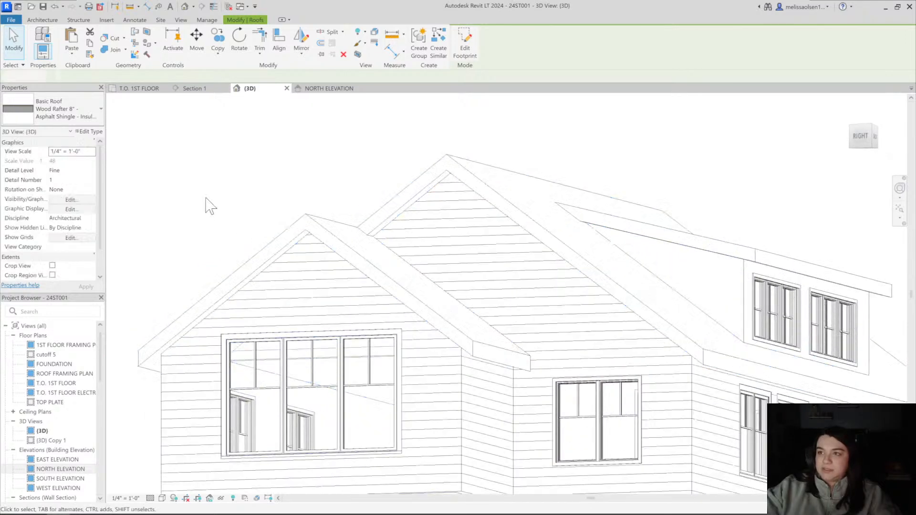
Examine the house exterior in 3D from the dormer side around to the entry gable and the three-window wall
scroll(207, 203, "down", 3)
middle_click_drag(230, 233, 363, 245, "shift")
left_click(411, 260)
middle_click_drag(410, 261, 444, 325, "shift")
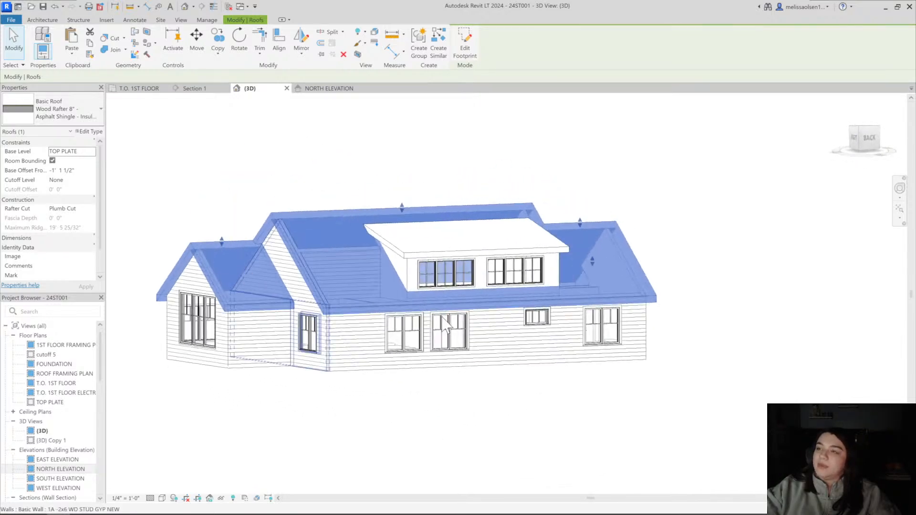
left_click(729, 337)
middle_click_drag(728, 336, 495, 355, "shift")
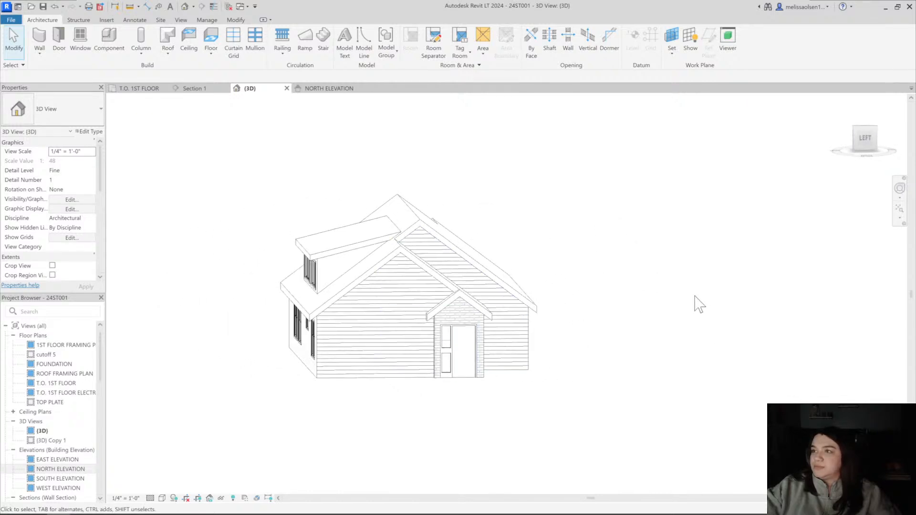
middle_click_drag(697, 304, 577, 310, "shift")
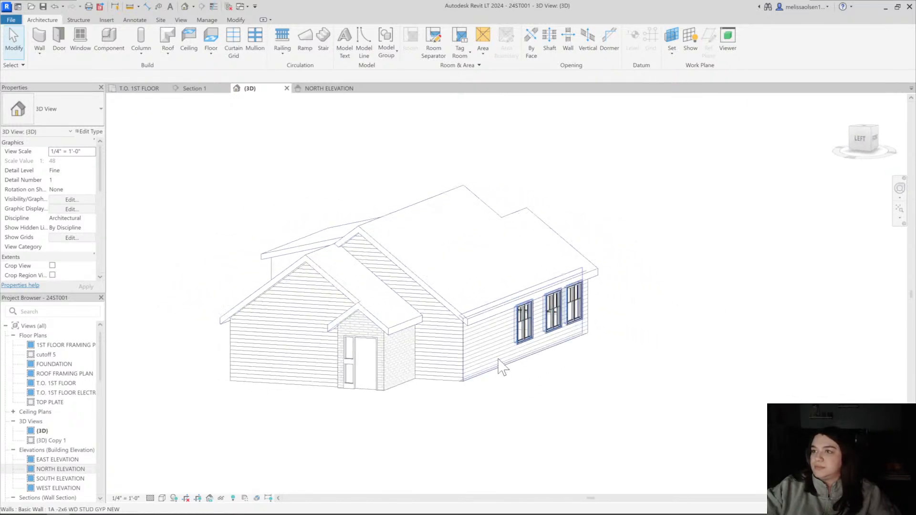
middle_click_drag(501, 367, 335, 293, "shift")
Inspect the entry-side gable wall and its roof overlap from the straight left view of the 3D model
left_click(372, 299)
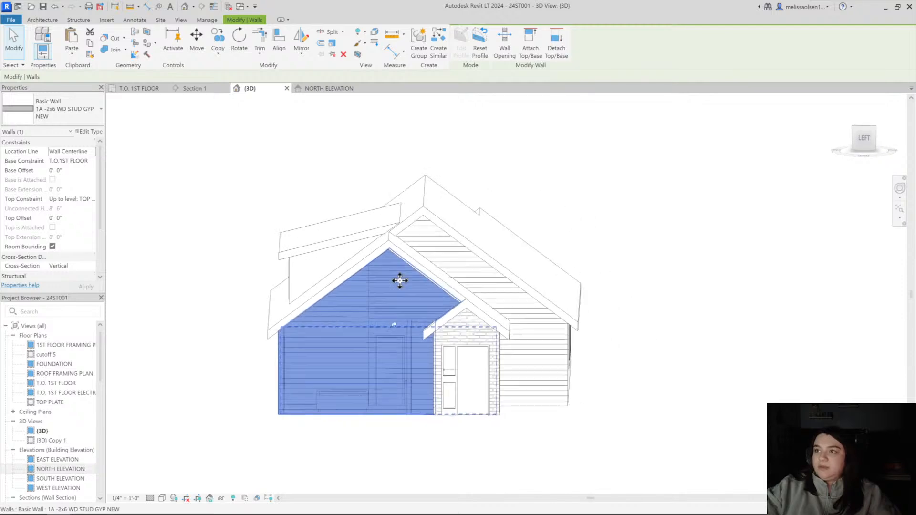
left_click(865, 142)
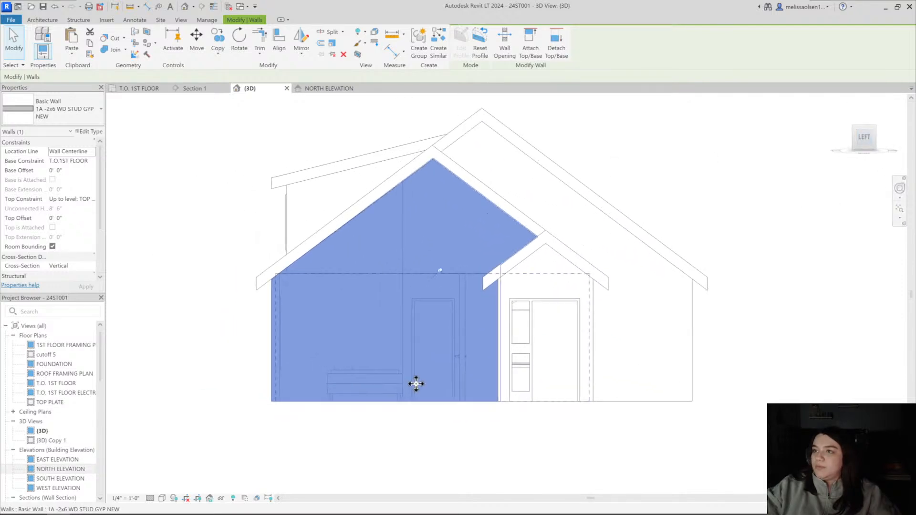
left_click(511, 426)
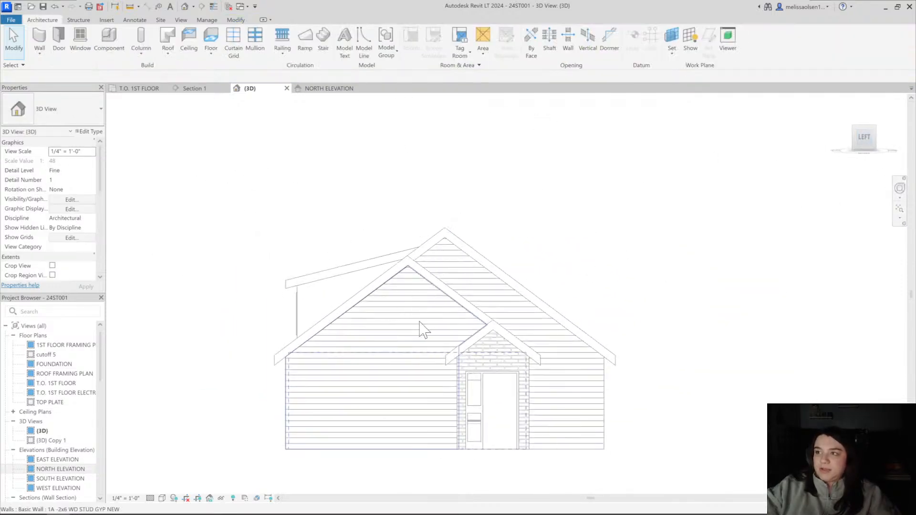
scroll(420, 329, "up", 2)
middle_click_drag(446, 338, 380, 255)
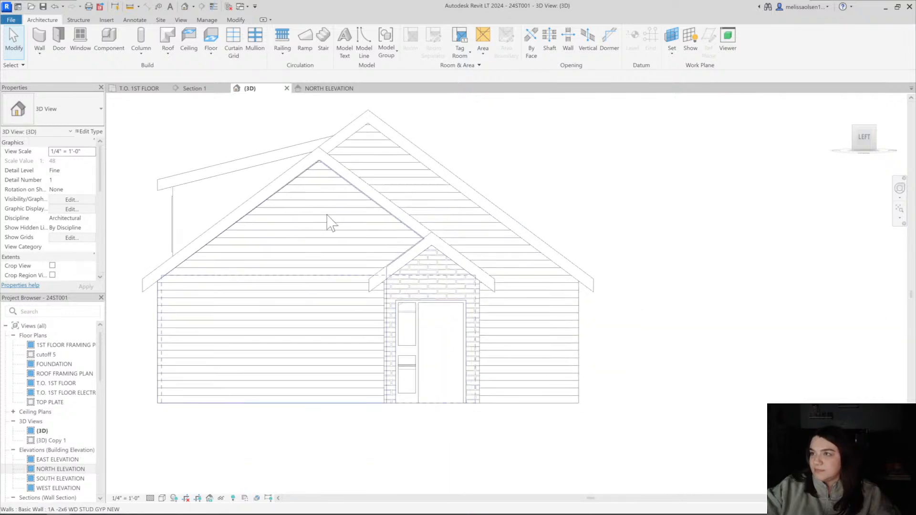
middle_click_drag(432, 287, 528, 307, "shift")
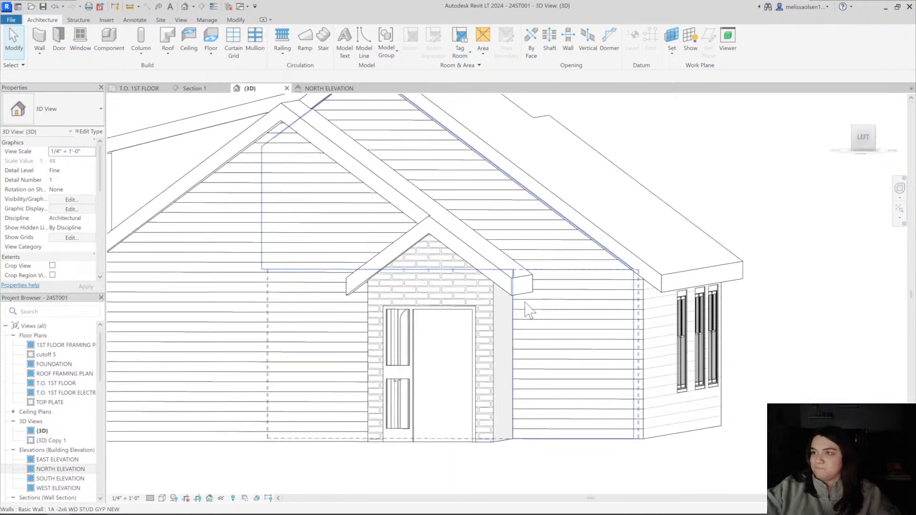
Examine the brick entry's junction with the siding and window wall in 3D, and recheck the kitchen section
middle_click_drag(406, 309, 415, 359, "shift")
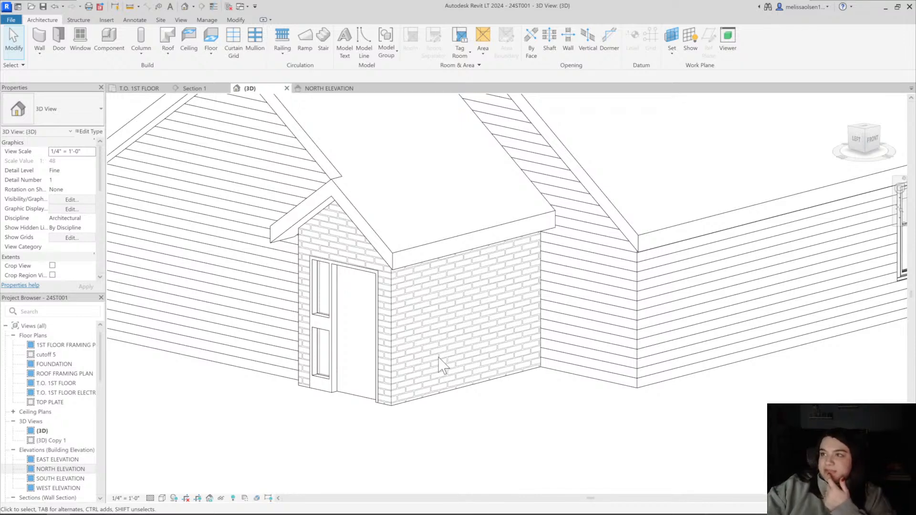
scroll(439, 365, "up", 4)
scroll(482, 408, "down", 6)
scroll(477, 381, "up", 4)
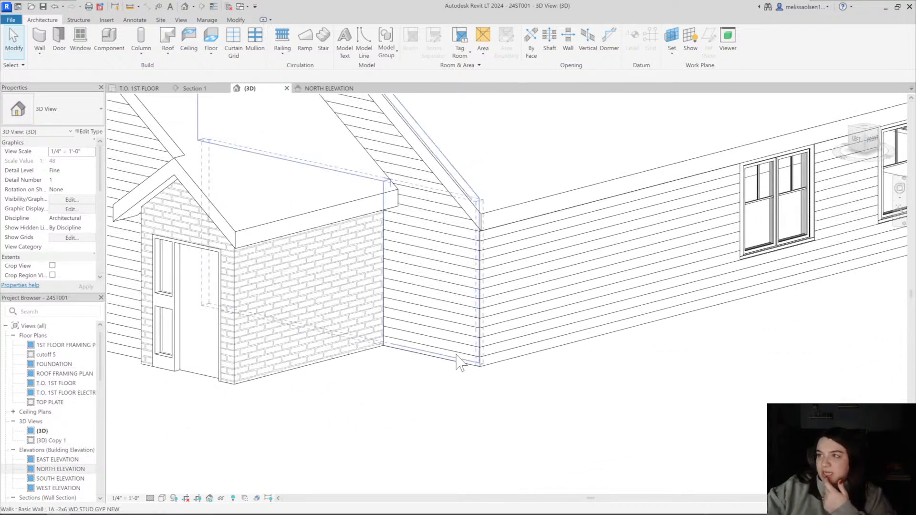
scroll(465, 361, "down", 3)
middle_click_drag(536, 342, 334, 382, "shift")
left_click(184, 90)
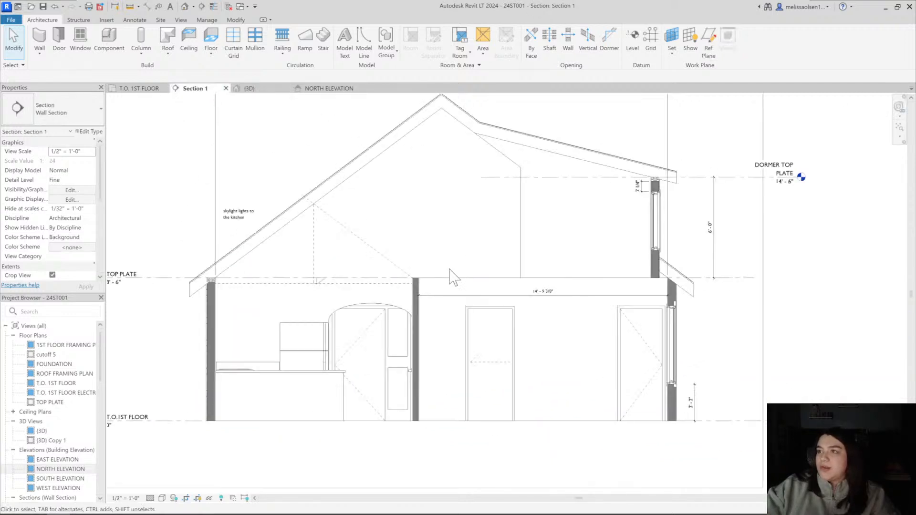
Add an aligned dimension string in the first floor plan from the dashed line through the kitchen window's centre to the island's near edge
left_click(137, 89)
scroll(348, 260, "down", 1)
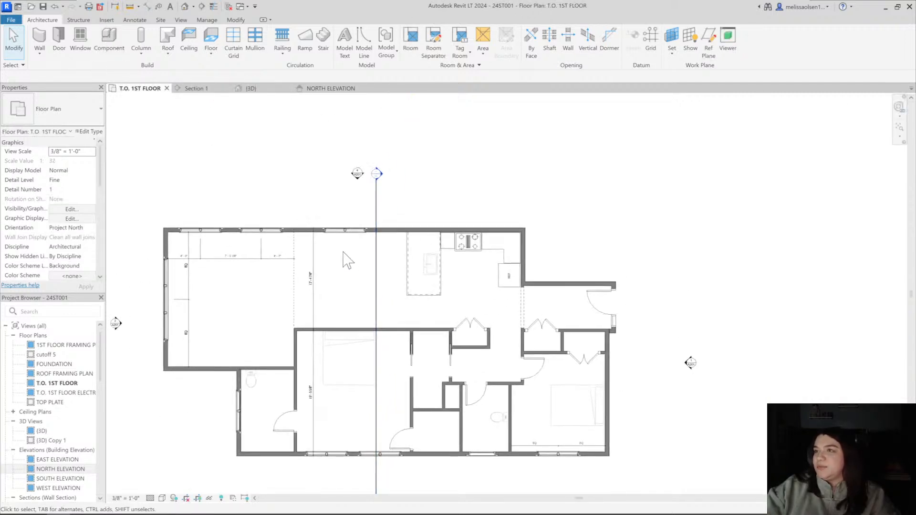
scroll(352, 225, "up", 4)
key("d")
key("i")
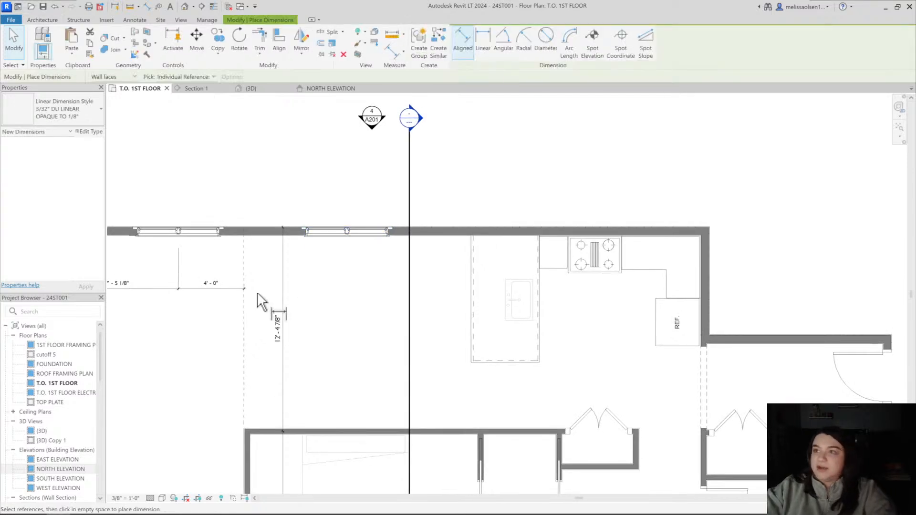
left_click(243, 313)
left_click(346, 230)
left_click(475, 289)
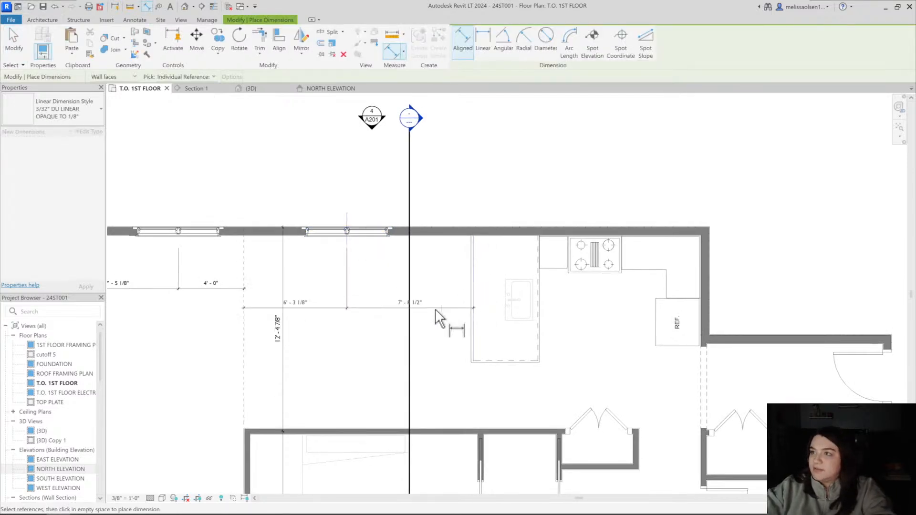
left_click(350, 311)
key("Escape")
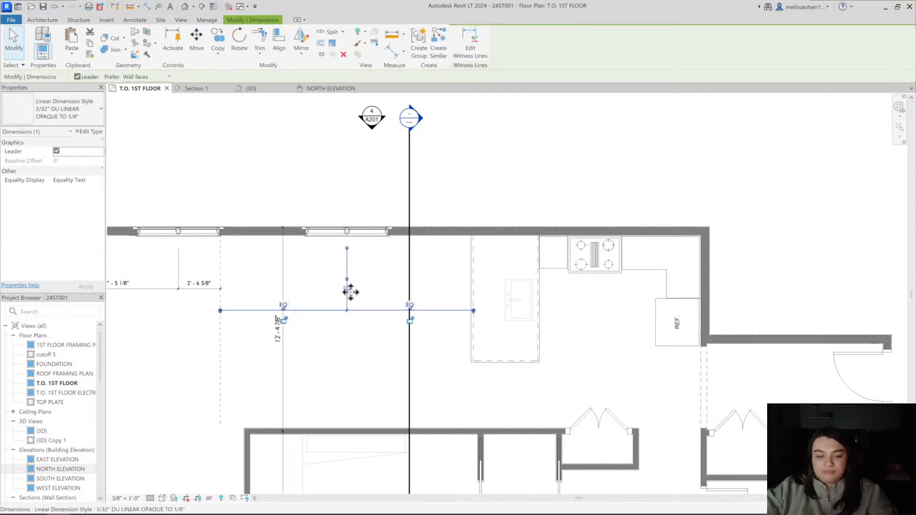
Try equal spacing on the kitchen window's dimension string and undo it
key("ctrl+z")
left_click(337, 237)
left_click(347, 269)
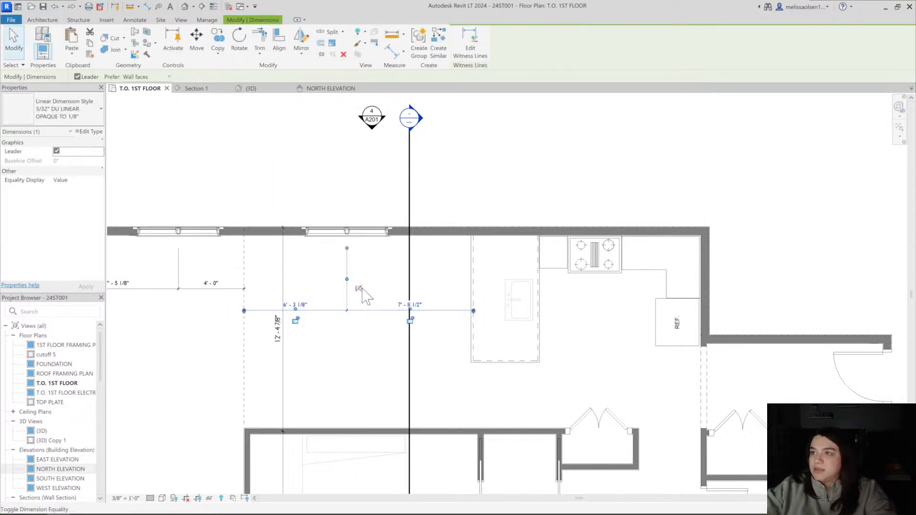
key("ctrl+z")
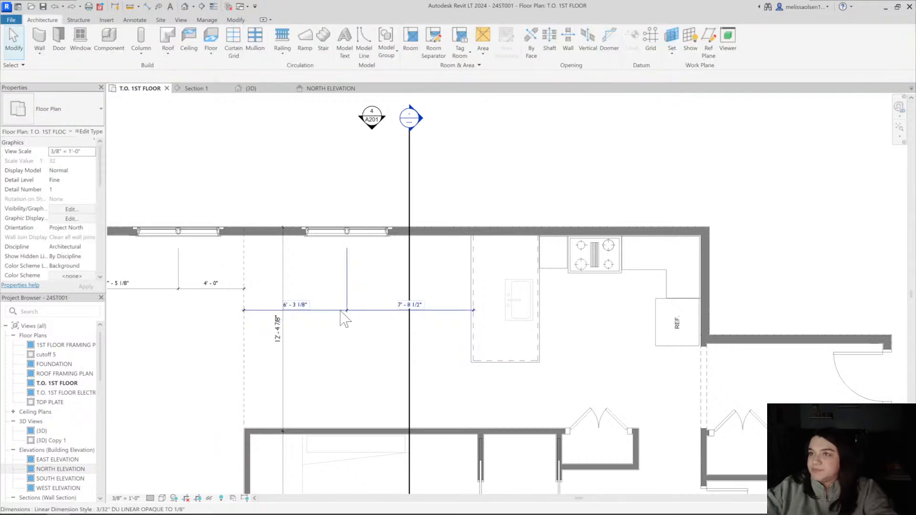
Move the kitchen window along its wall so its centre sits 7'-0" from the dashed line
left_click(341, 311)
middle_click_drag(350, 288, 370, 294)
key("Escape")
left_click(381, 238)
scroll(380, 237, "up", 5)
left_click_drag(380, 237, 403, 235)
scroll(378, 311, "down", 5)
key("Escape")
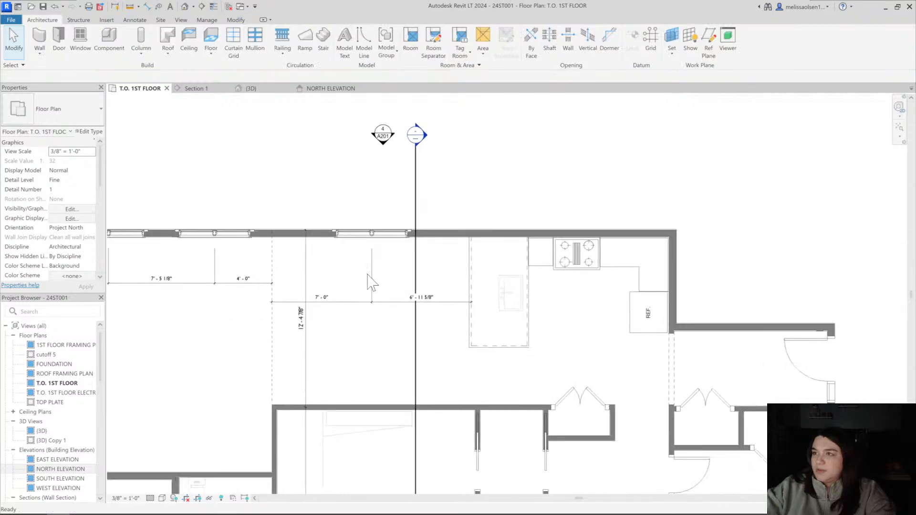
left_click_drag(365, 277, 366, 282)
key("Escape")
scroll(367, 283, "down", 2)
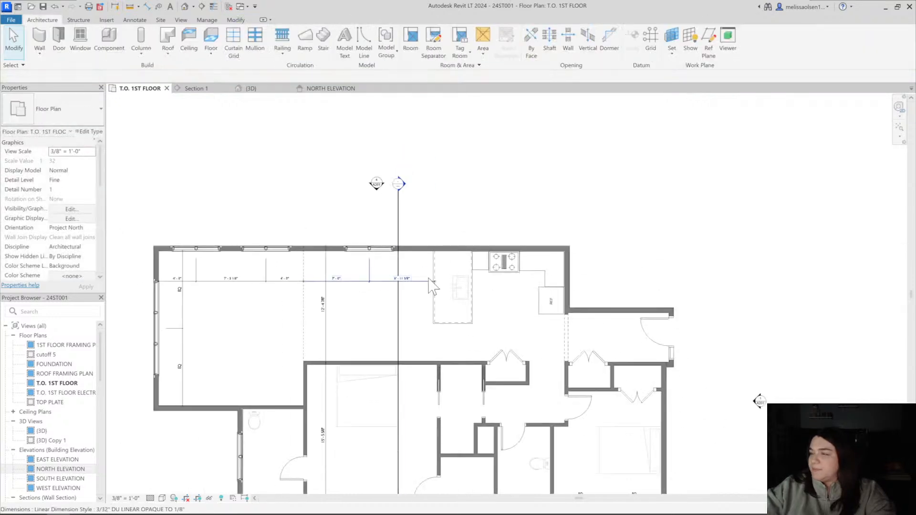
Examine the entry walls in the first floor plan and the brick entry's gable and roof in 3D
middle_click_drag(599, 345, 519, 274)
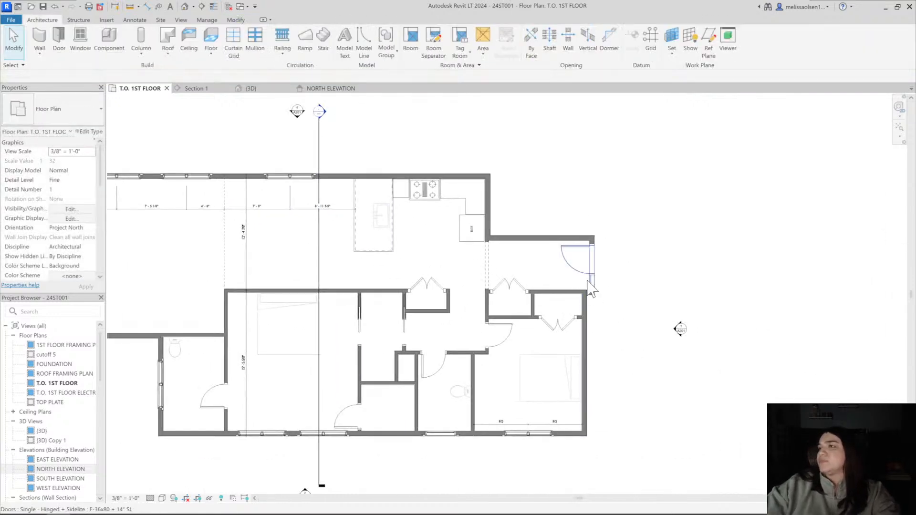
middle_click_drag(554, 245, 556, 256)
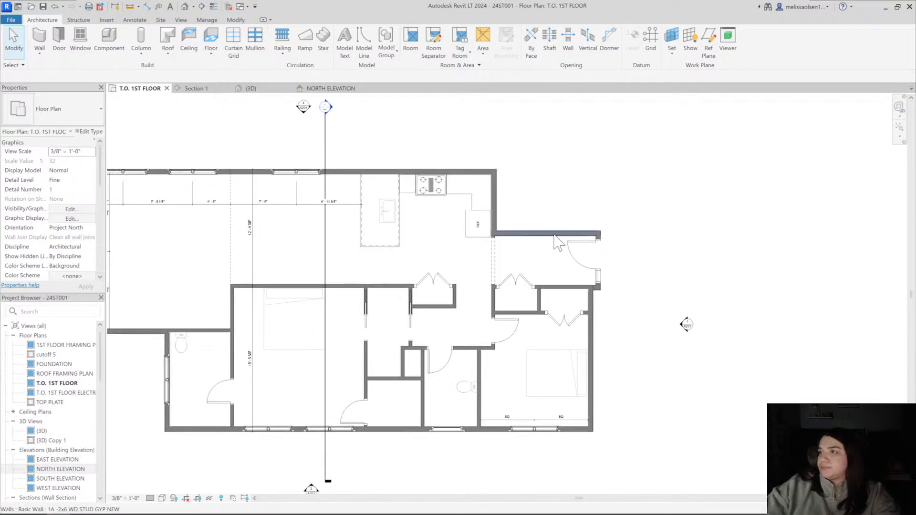
scroll(559, 244, "up", 3)
left_click(573, 236)
scroll(496, 237, "down", 1)
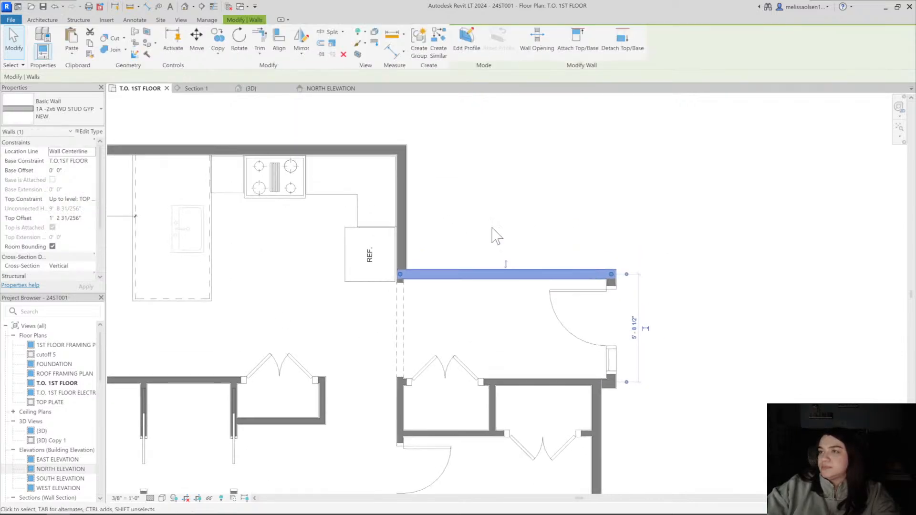
left_click(184, 7)
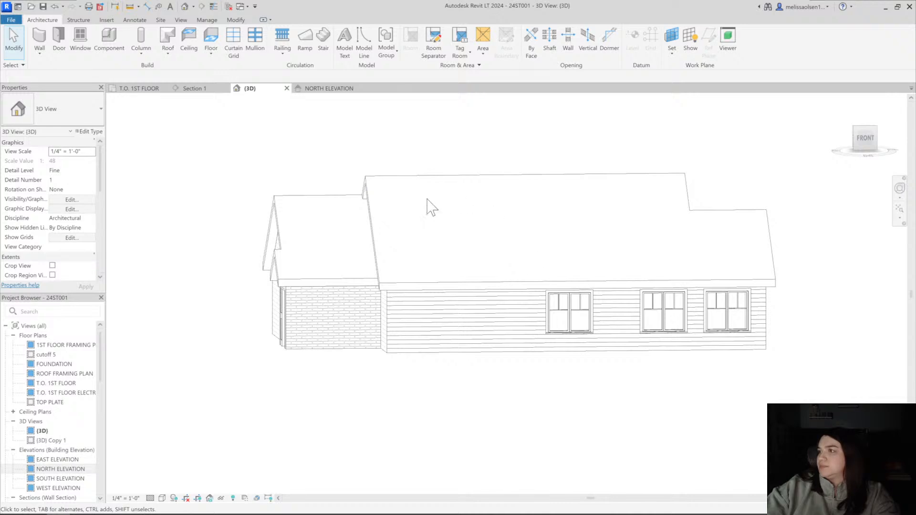
middle_click_drag(419, 327, 415, 399, "shift")
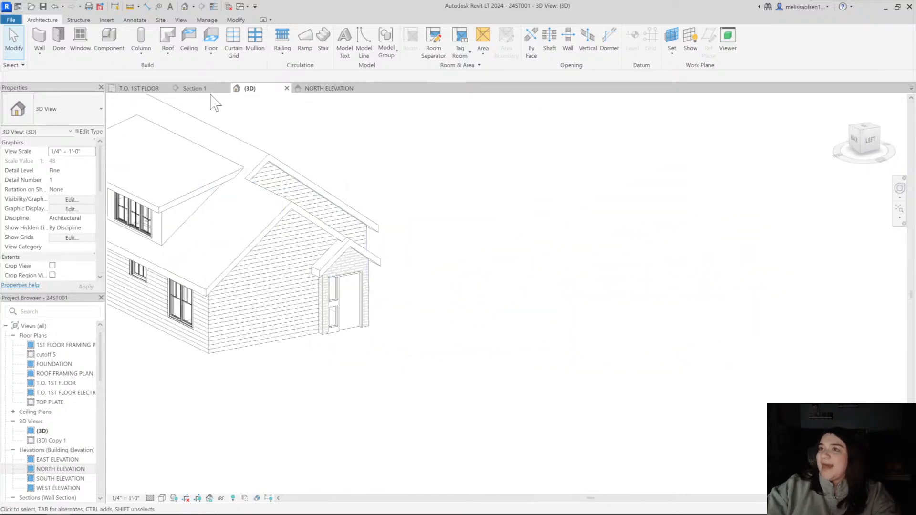
In the first floor plan, move the entry's door wall outward to about 2'-9 1/2" from the bedroom's end wall
left_click(138, 89)
middle_click_drag(605, 373, 479, 373)
scroll(478, 380, "up", 3)
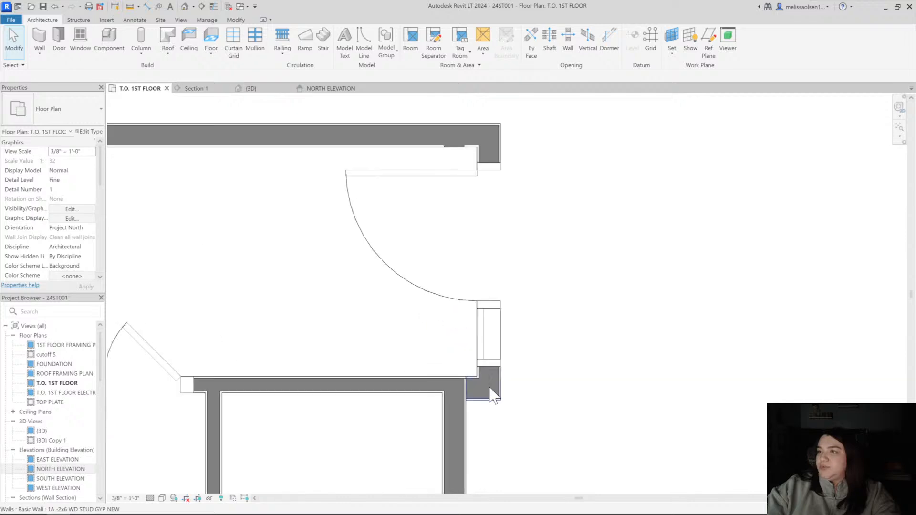
left_click(489, 389)
left_click(500, 363)
scroll(498, 145, "down", 3)
middle_click_drag(499, 146, 471, 169)
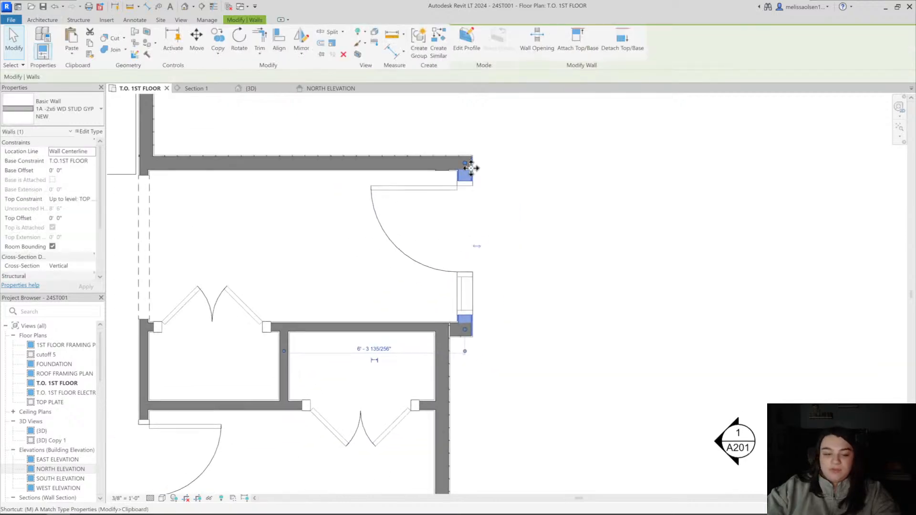
left_click(495, 165)
key("m")
key("v")
left_click(495, 165)
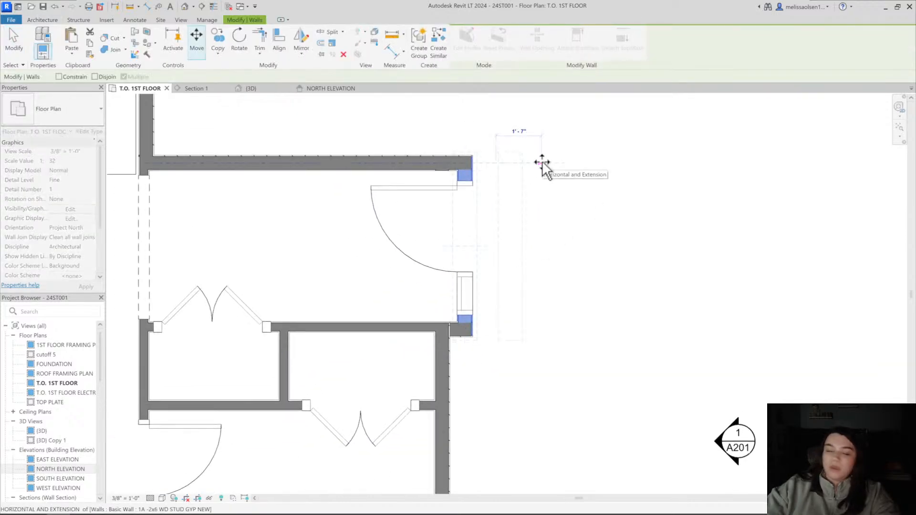
left_click(542, 162)
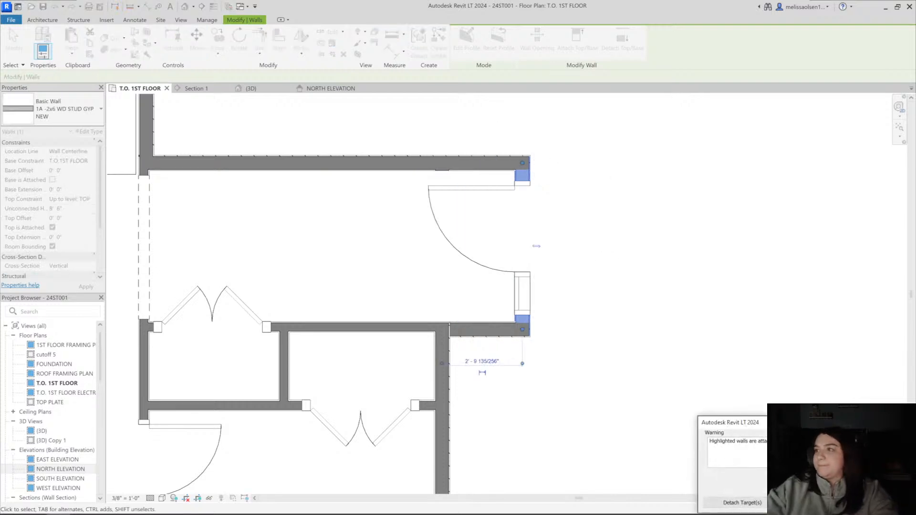
left_click(618, 351)
scroll(577, 354, "down", 2)
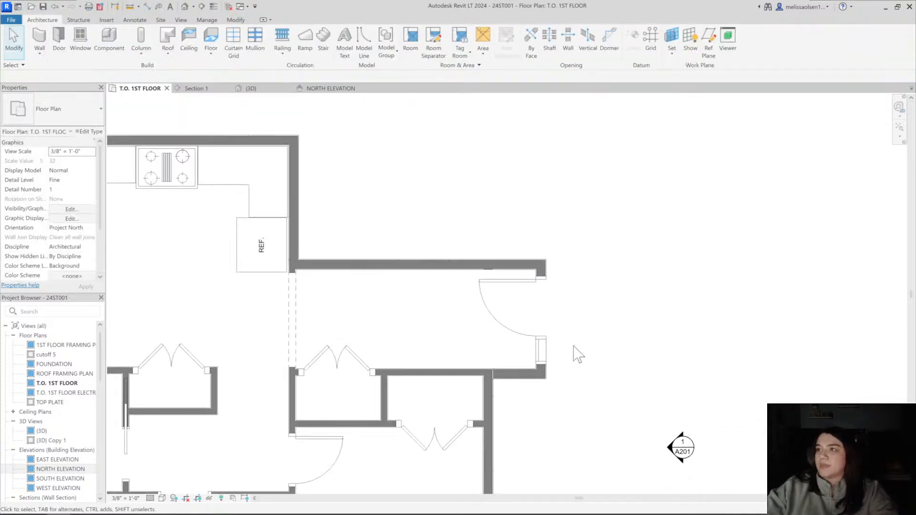
Move the entry's long exterior wall outward 2'-0", making the entry 7'-8 1/2" deep
left_click(458, 266)
key("m")
key("v")
left_click(459, 265)
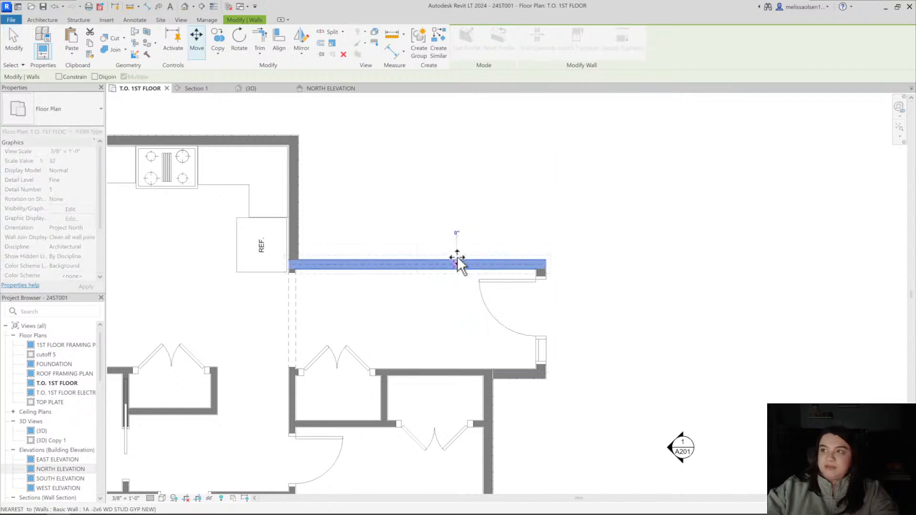
key("Return")
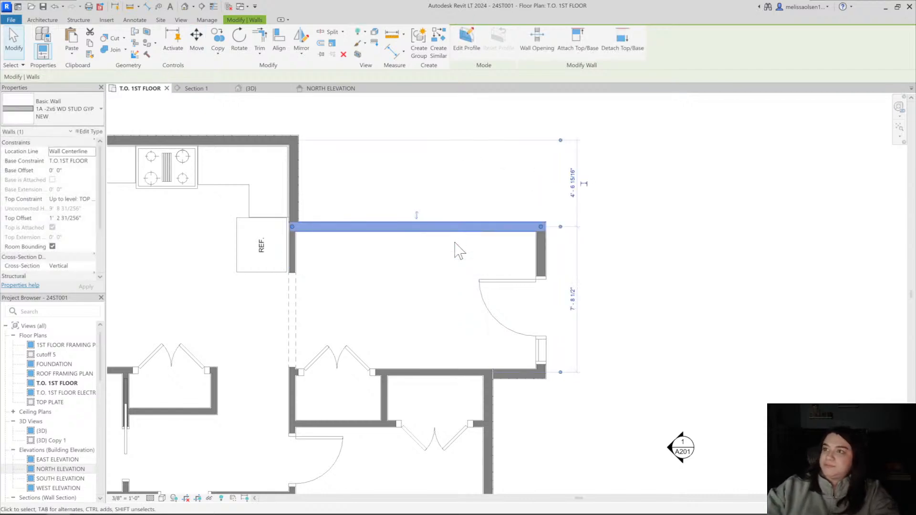
Check the position of the arched passage opening between the kitchen and the widened entry
scroll(418, 250, "down", 1)
middle_click_drag(418, 249, 435, 251)
left_click(353, 289)
left_click(327, 289)
scroll(329, 290, "up", 1)
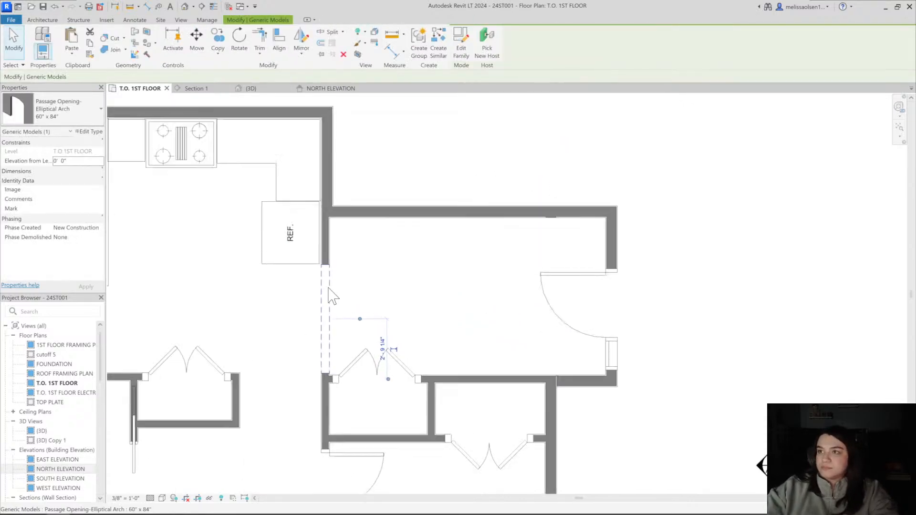
middle_click_drag(330, 290, 333, 263)
left_click(333, 267)
scroll(333, 273, "up", 1)
scroll(351, 172, "down", 1)
middle_click_drag(360, 175, 345, 218)
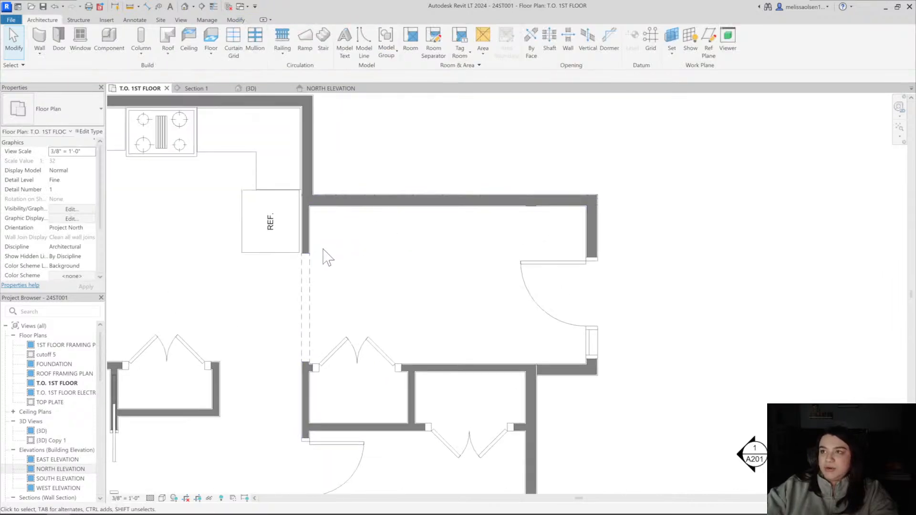
Shift the entry door with sidelite along its wall to sit roughly centred in the widened entry
left_click(531, 206)
scroll(533, 209, "down", 1)
middle_click_drag(543, 228, 430, 226)
left_click(444, 233)
left_click_drag(451, 249, 452, 233)
left_click(506, 237)
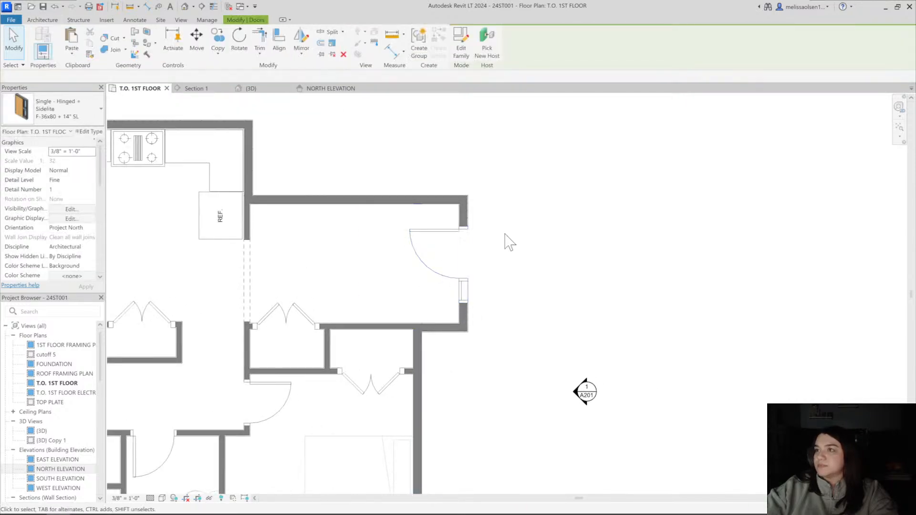
Examine how the enlarged brick entry meets the existing roof edges in the 3D model
scroll(501, 238, "down", 1)
middle_click_drag(497, 238, 460, 253)
left_click(185, 6)
middle_click_drag(423, 300, 372, 296, "shift")
middle_click_drag(449, 335, 456, 264, "shift")
mouse_move(470, 266)
middle_mouse_down("shift")
mouse_move(456, 290)
mouse_move(451, 349)
mouse_move(464, 227)
mouse_move(453, 343)
mouse_move(578, 366)
mouse_move(396, 434)
mouse_move(446, 451)
middle_mouse_up("shift")
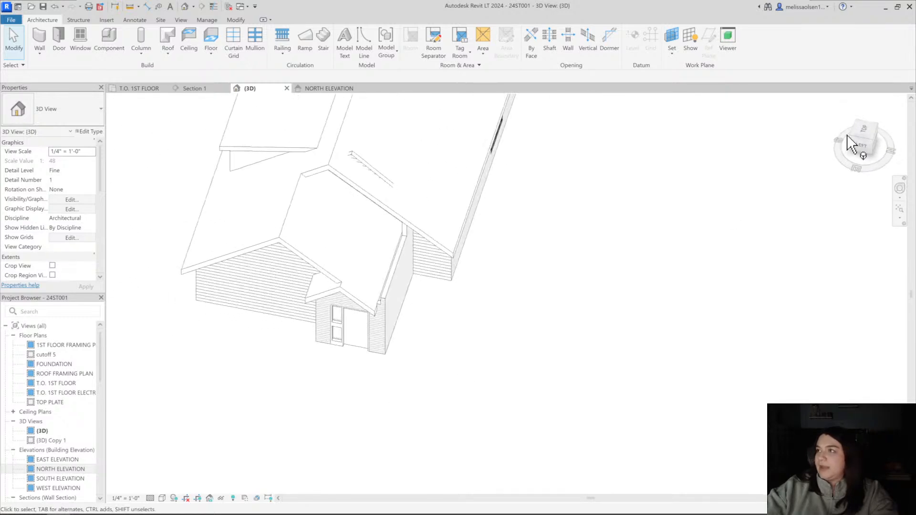
From the top 3D view, edit the house roof's footprint and move the entry eave line out to the entry wall's face
left_click(873, 135)
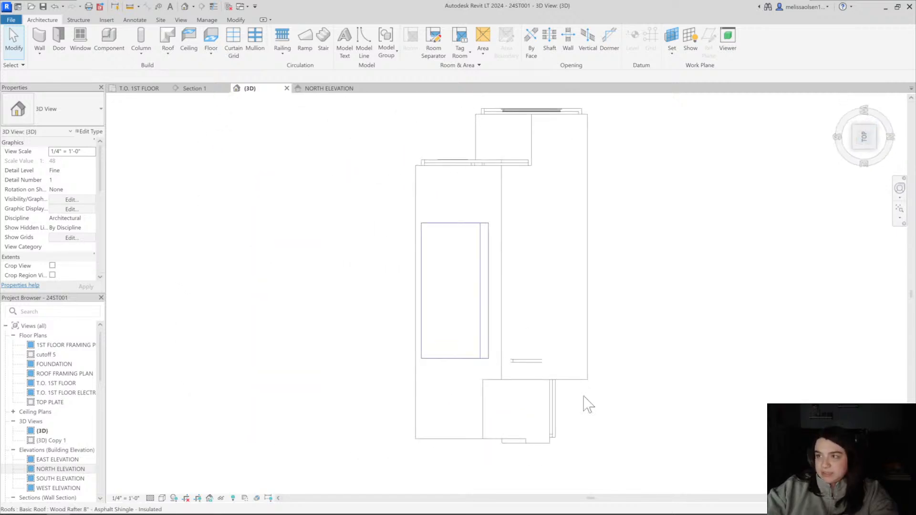
scroll(353, 265, "up", 3)
double_click(363, 178)
middle_click_drag(452, 239, 435, 262)
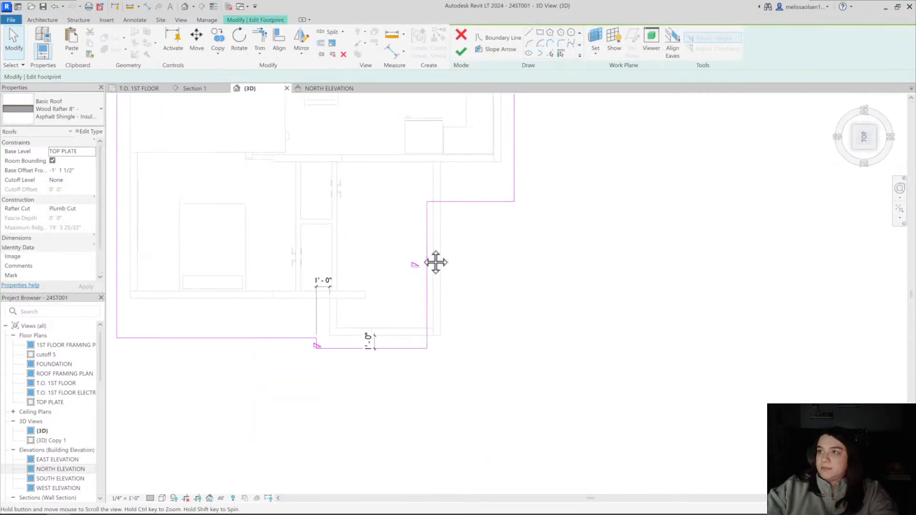
scroll(427, 241, "up", 3)
left_click(426, 247)
left_click_drag(426, 247, 454, 243)
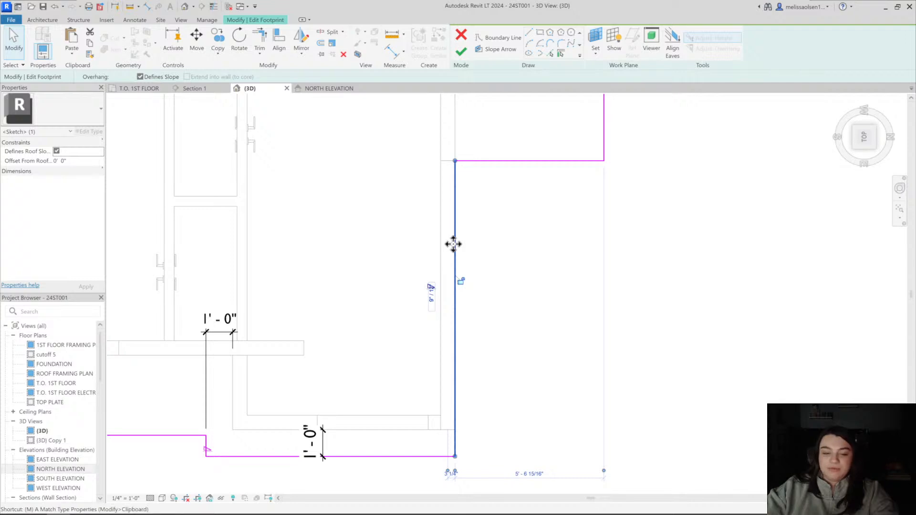
key("m")
key("v")
left_click(454, 247)
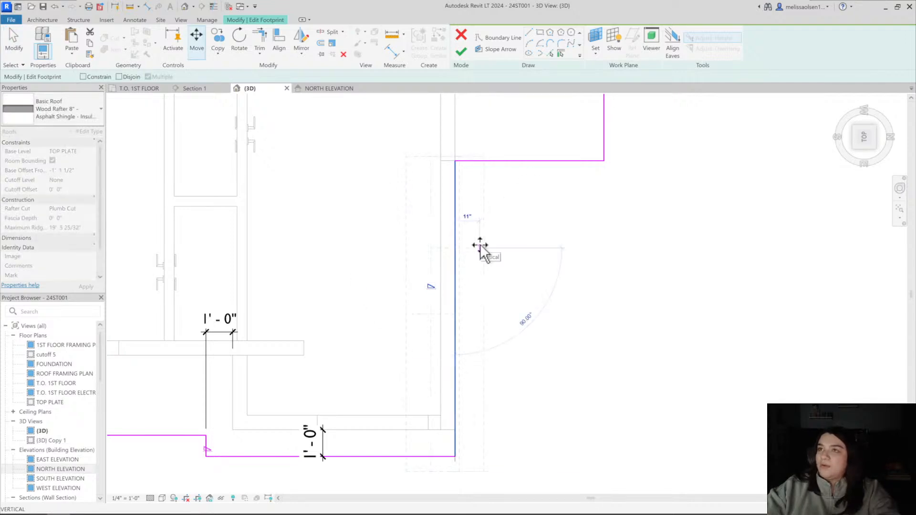
key("Escape")
key("Escape")
In the first floor plan, move the roof's entry eave line outward to overhang the entry's long wall by about 1'-0"
left_click(139, 89)
scroll(400, 287, "up", 5)
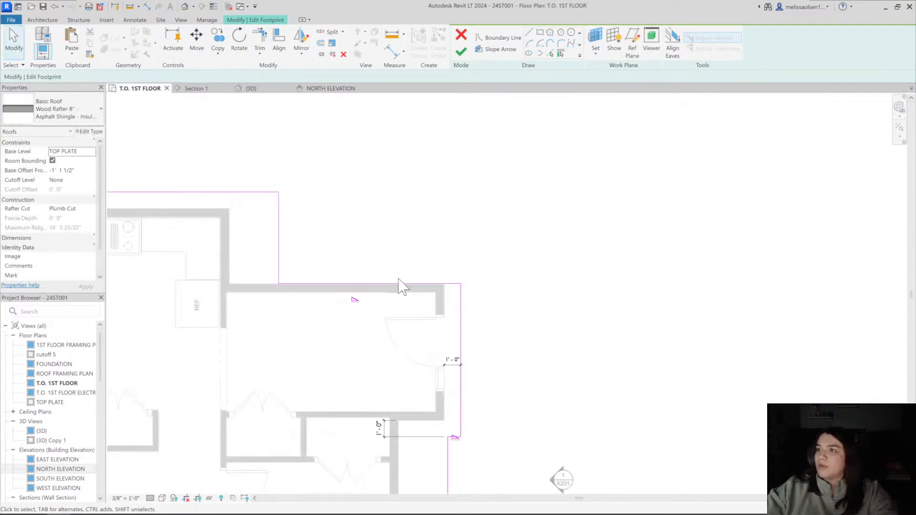
left_click(562, 303)
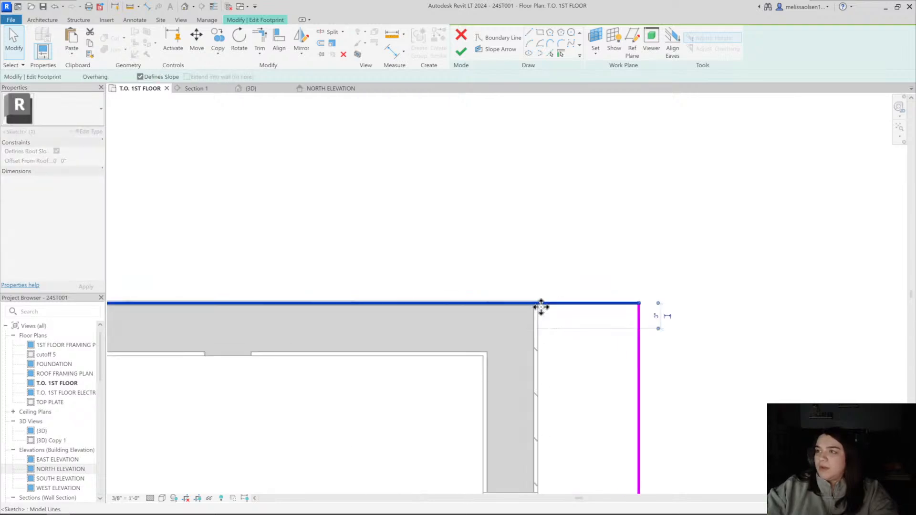
key("Escape")
scroll(537, 313, "up", 4)
mouse_move(528, 303)
left_mouse_down()
mouse_move(526, 333)
mouse_move(525, 305)
left_mouse_up()
left_click(553, 305)
key("m")
key("v")
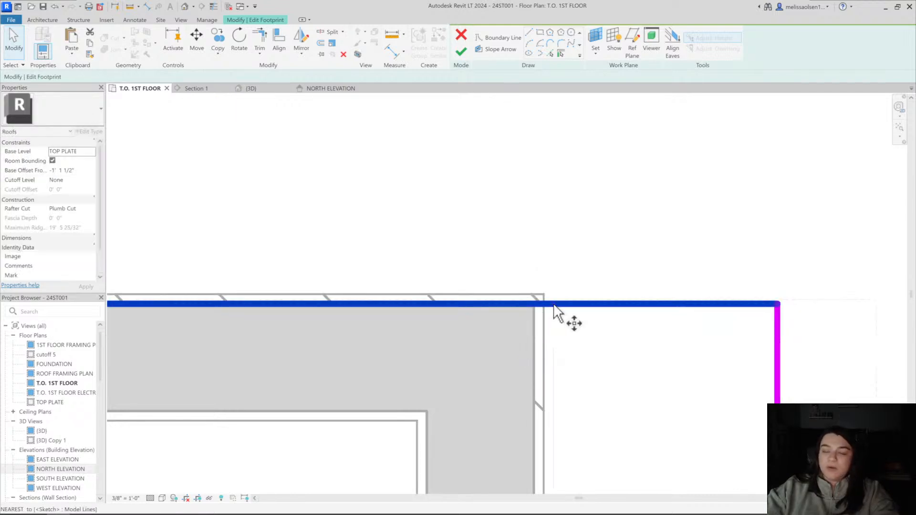
left_click(553, 304)
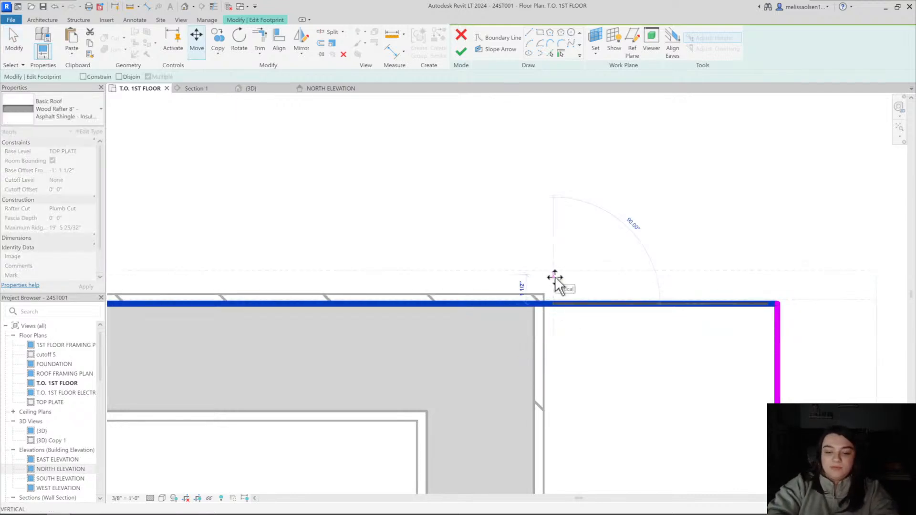
left_click(555, 278)
scroll(558, 286, "down", 4)
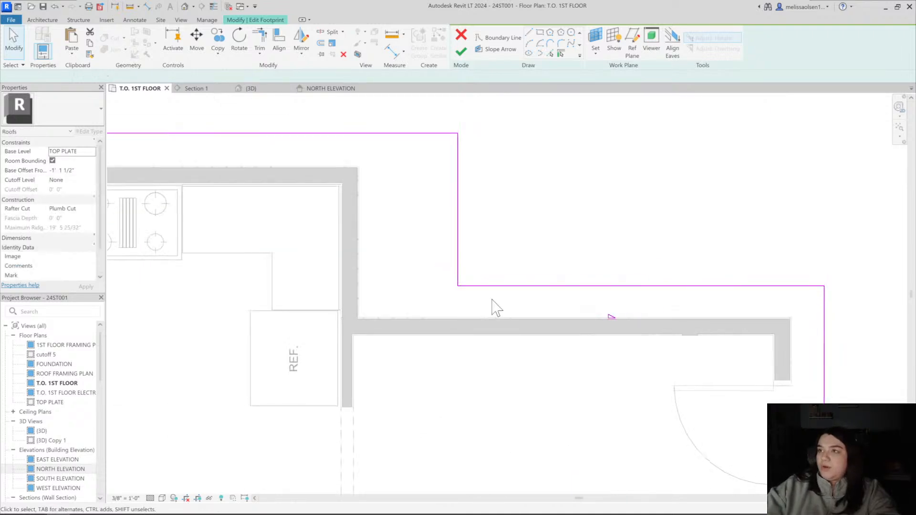
Dimension the roof boundary line from the kitchen's end wall and set the overhang to 1'-0"
middle_click_drag(492, 299, 481, 291)
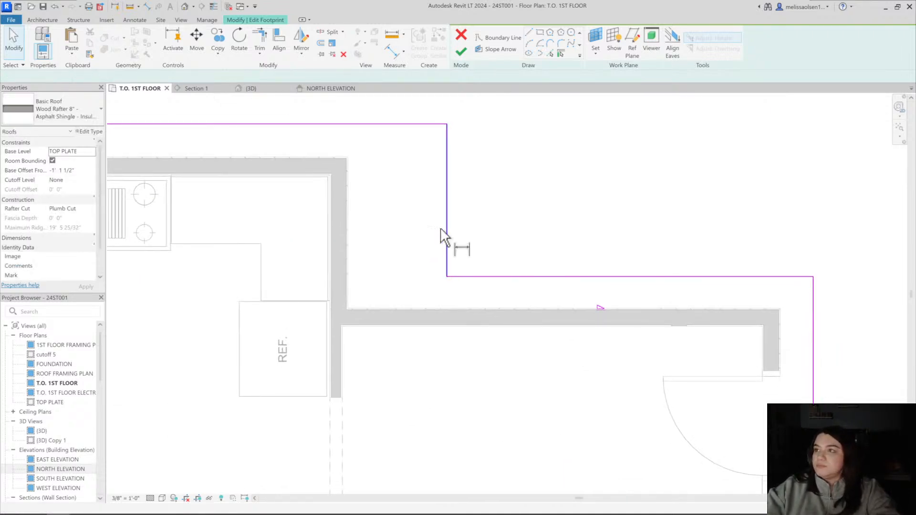
left_click(442, 229)
scroll(349, 257, "up", 6)
key("Tab")
key("Tab")
left_click(353, 256)
left_click(565, 254)
scroll(566, 251, "down", 1)
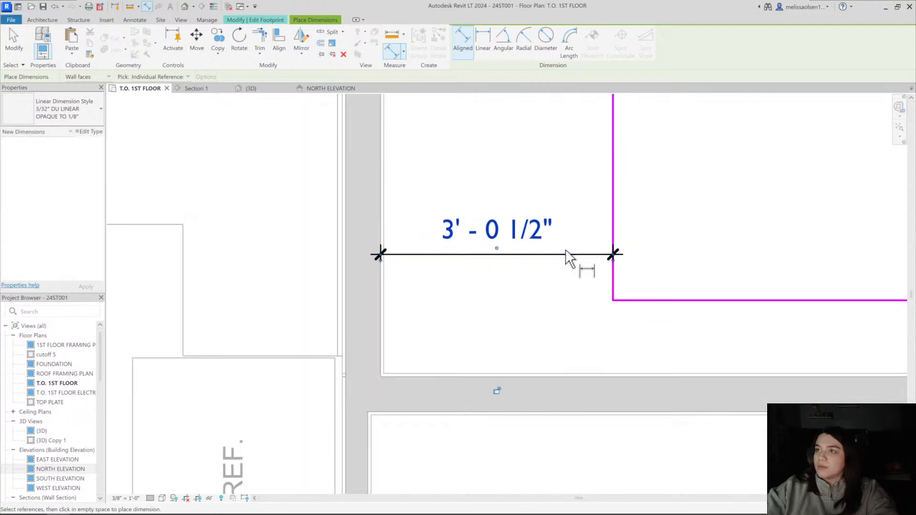
scroll(568, 258, "down", 3)
key("Escape")
key("Escape")
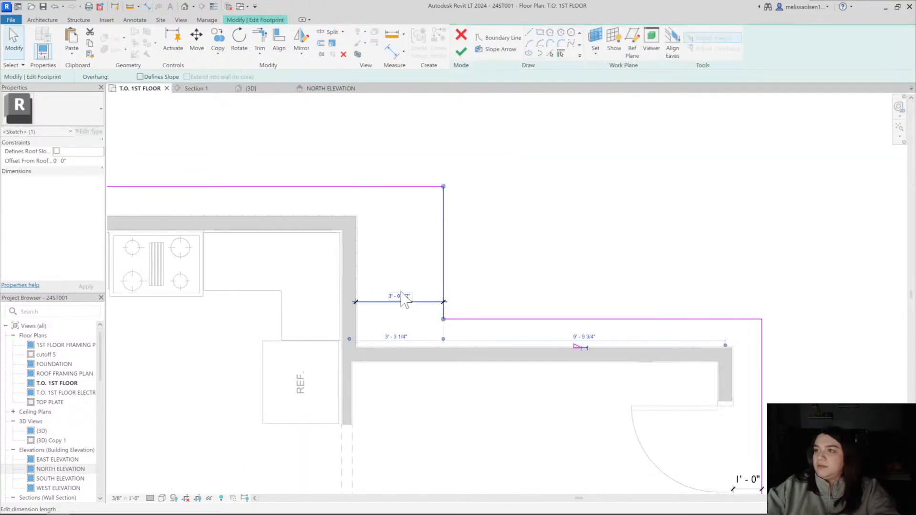
left_click(404, 300)
scroll(521, 281, "down", 5)
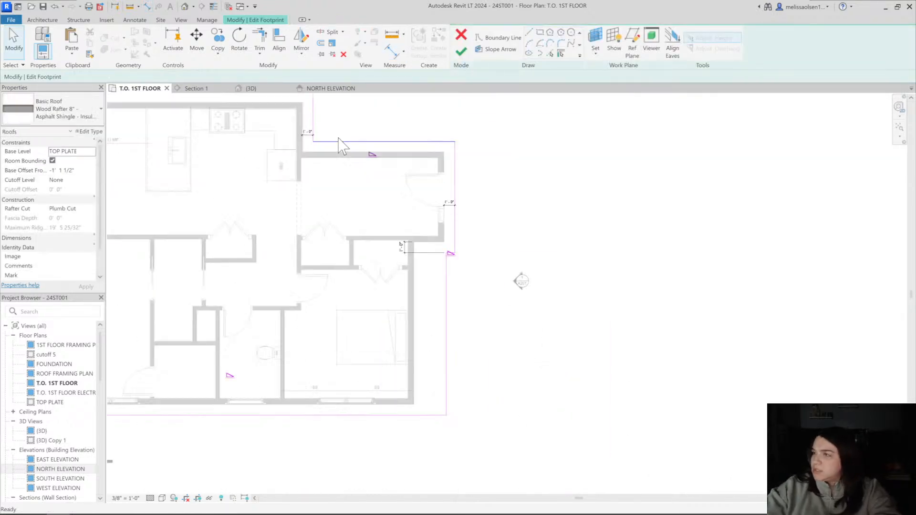
Dimension the roof boundary line from the bedroom's end wall and set that overhang to 1'-0"
scroll(531, 284, "up", 4)
middle_click_drag(453, 293, 433, 238)
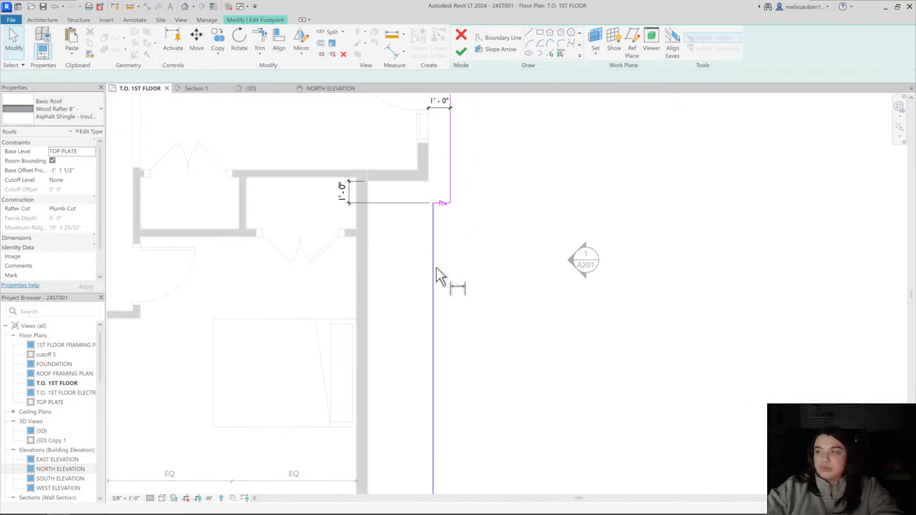
key("d")
key("i")
scroll(364, 322, "up", 4)
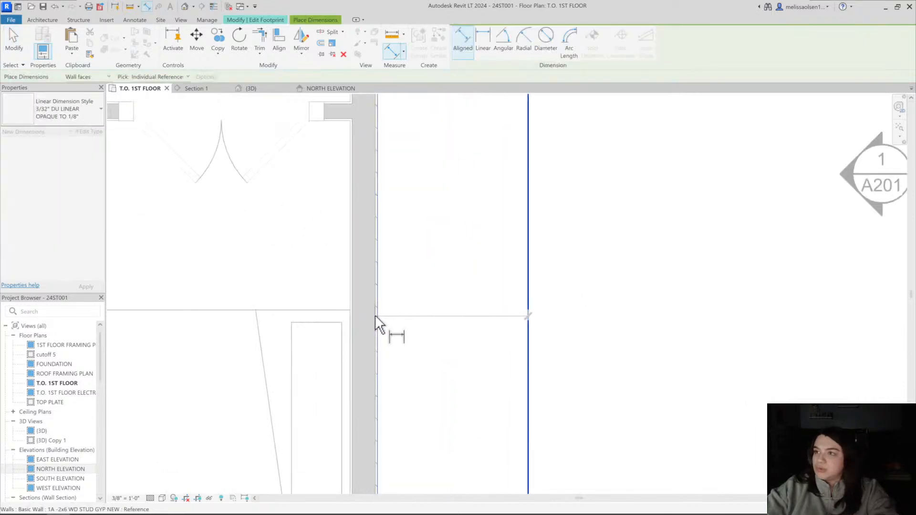
left_click(375, 317)
left_click(527, 298)
left_click(470, 313)
key("Escape")
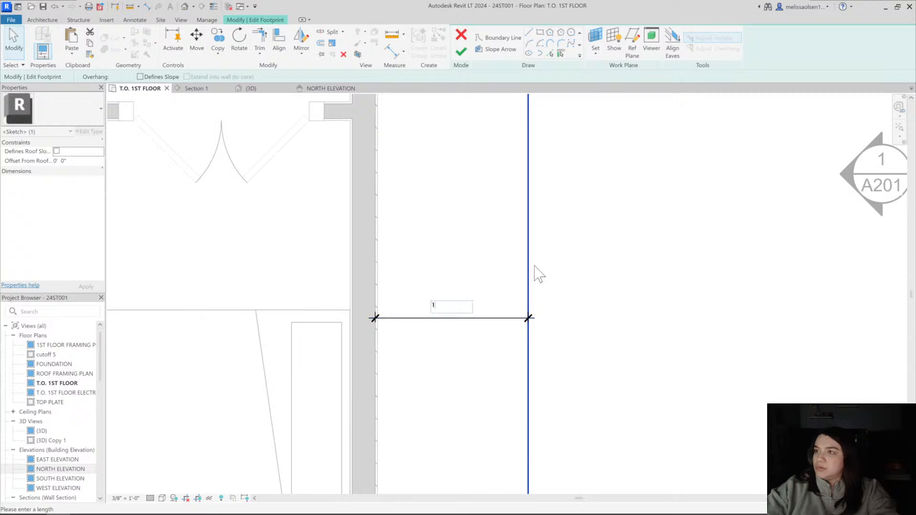
key("Return")
scroll(536, 267, "down", 4)
middle_click_drag(511, 299, 440, 432)
key("Escape")
middle_click_drag(479, 151, 477, 207)
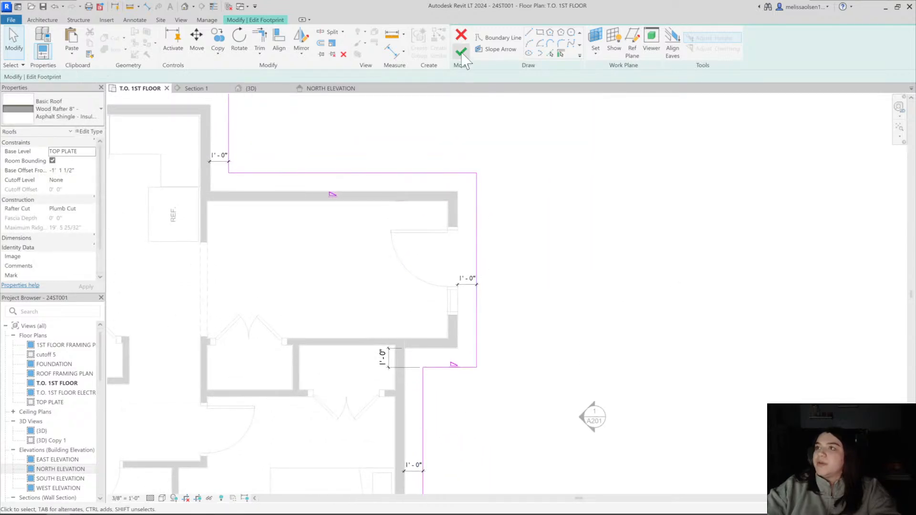
Finish the roof footprint edit and inspect the new overhangs around the entry and bedroom gable in 3D
left_click(461, 51)
left_click(251, 88)
middle_click_drag(478, 299, 491, 117, "shift")
middle_click_drag(525, 334, 542, 301)
middle_click_drag(542, 261, 521, 449)
middle_click_drag(522, 449, 453, 415, "shift")
mouse_move(589, 365)
middle_mouse_down()
mouse_move(612, 352)
mouse_move(649, 360)
mouse_move(636, 344)
mouse_move(634, 369)
mouse_move(296, 220)
mouse_move(399, 337)
mouse_move(650, 435)
mouse_move(729, 454)
mouse_move(590, 350)
middle_mouse_up()
left_click(299, 204)
left_click(520, 385)
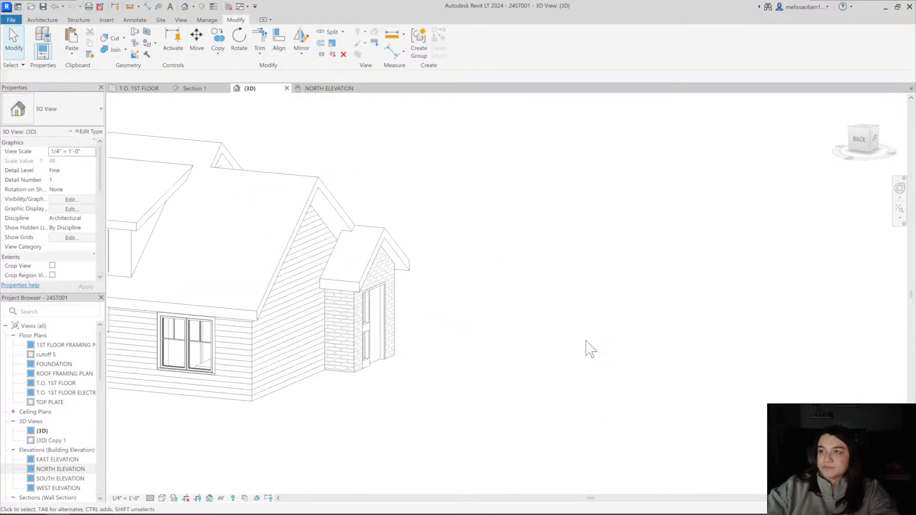
mouse_move(491, 402)
middle_mouse_down("shift")
mouse_move(549, 344)
mouse_move(558, 315)
mouse_move(557, 342)
mouse_move(529, 395)
mouse_move(178, 399)
mouse_move(254, 409)
mouse_move(349, 397)
mouse_move(368, 343)
mouse_move(362, 409)
mouse_move(442, 423)
middle_mouse_up("shift")
middle_click_drag(370, 395, 430, 405, "shift")
Check the entry door's placement in the entry's end wall on the first floor plan
left_click(146, 89)
scroll(465, 306, "down", 2)
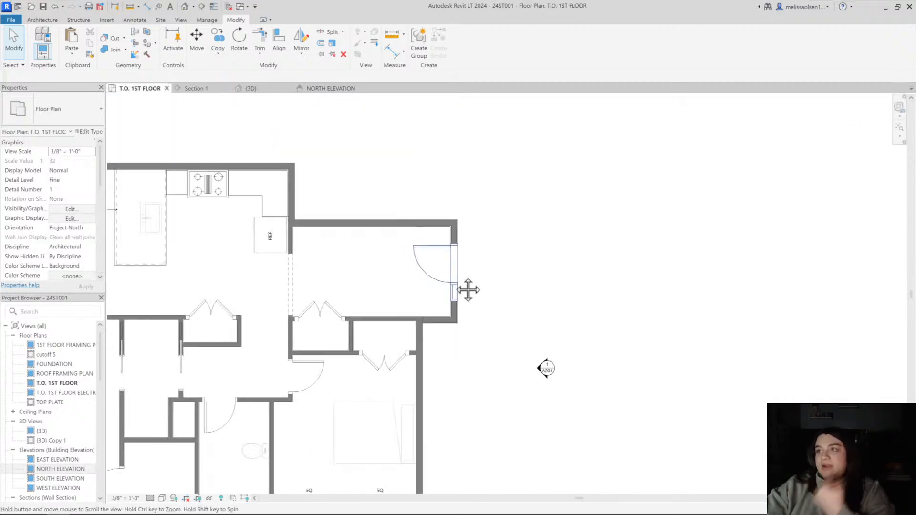
scroll(317, 285, "up", 2)
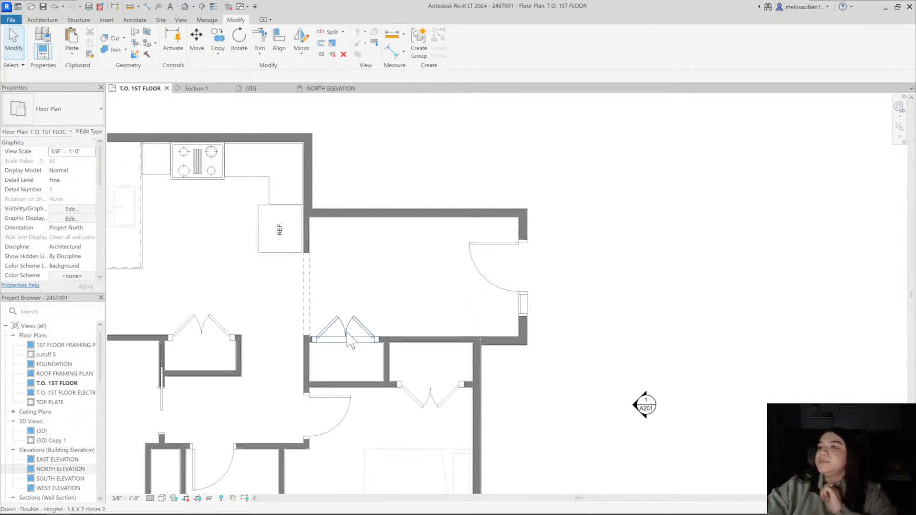
middle_click_drag(576, 339, 507, 358)
left_click(459, 305)
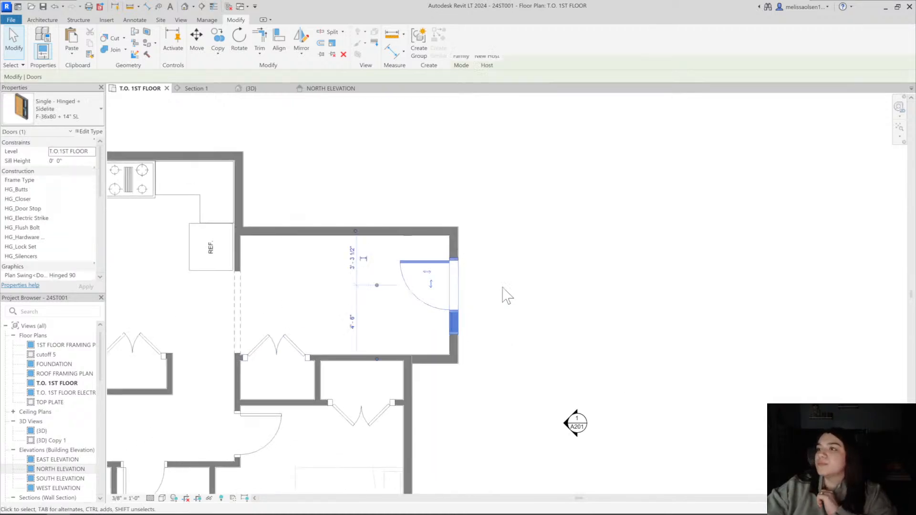
key("Escape")
From the left 3D view, edit the bedroom gable wall's profile and move its entry-side sloped edge up to the roof's underside
left_click(185, 6)
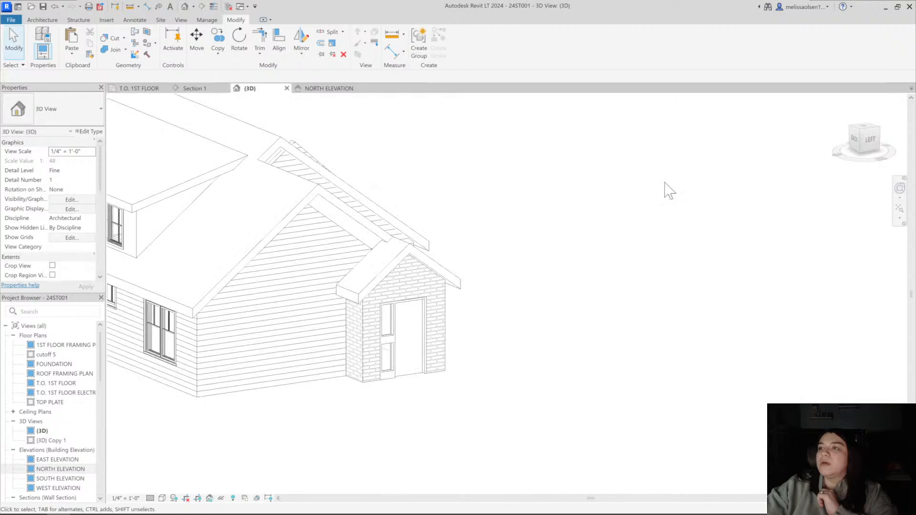
left_click(866, 146)
scroll(368, 250, "up", 6)
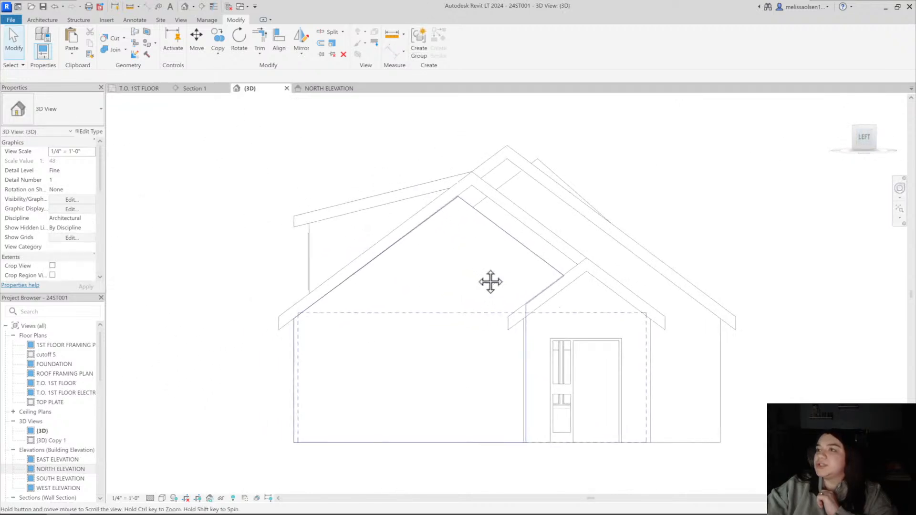
left_click(354, 234)
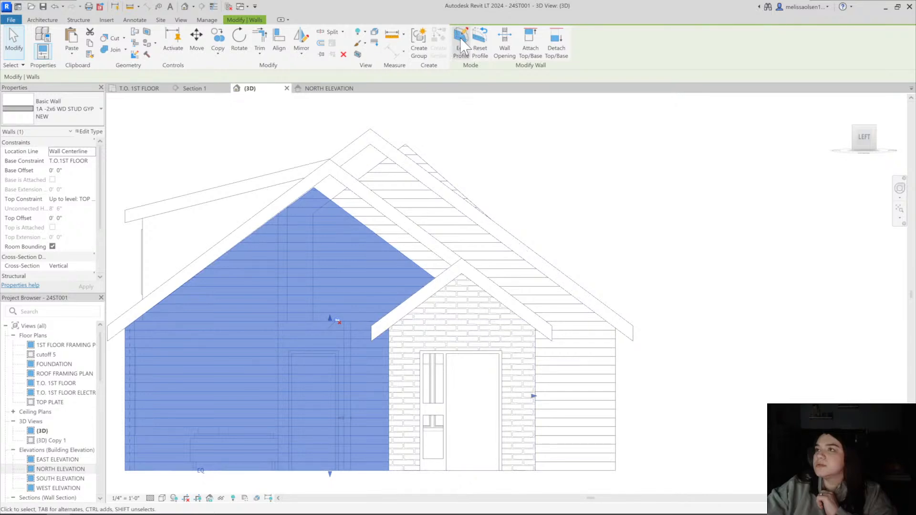
left_click(463, 47)
left_click(411, 244)
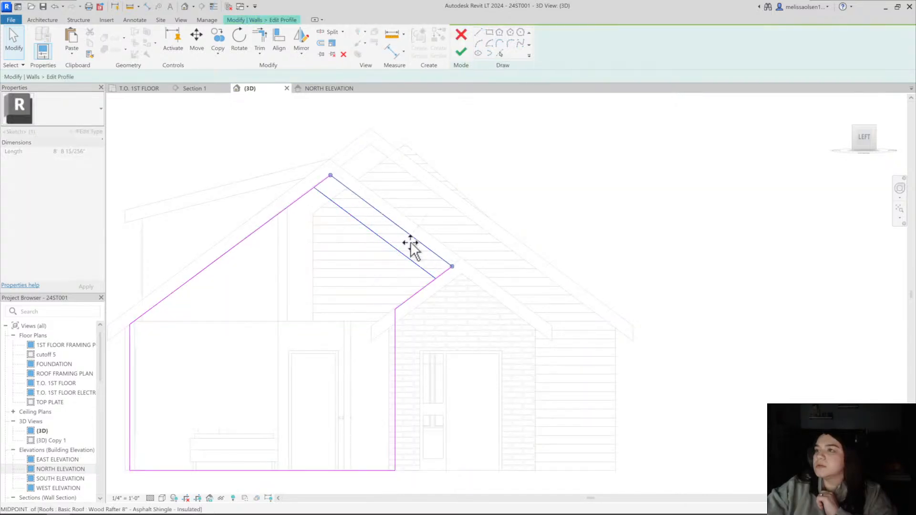
left_click(461, 52)
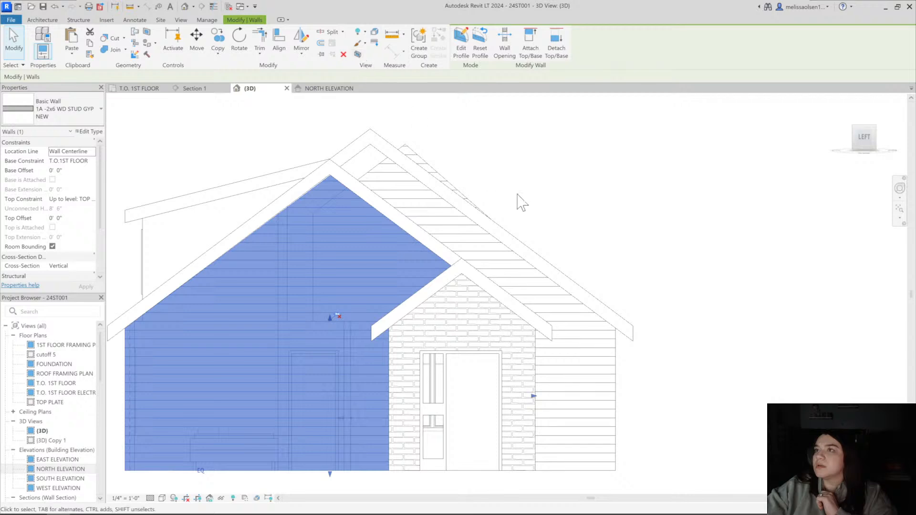
Edit the kitchen end wall's profile and align both sloped top edges with the underside of the roof, dismissing the save reminder
left_click(522, 202)
left_click(457, 189)
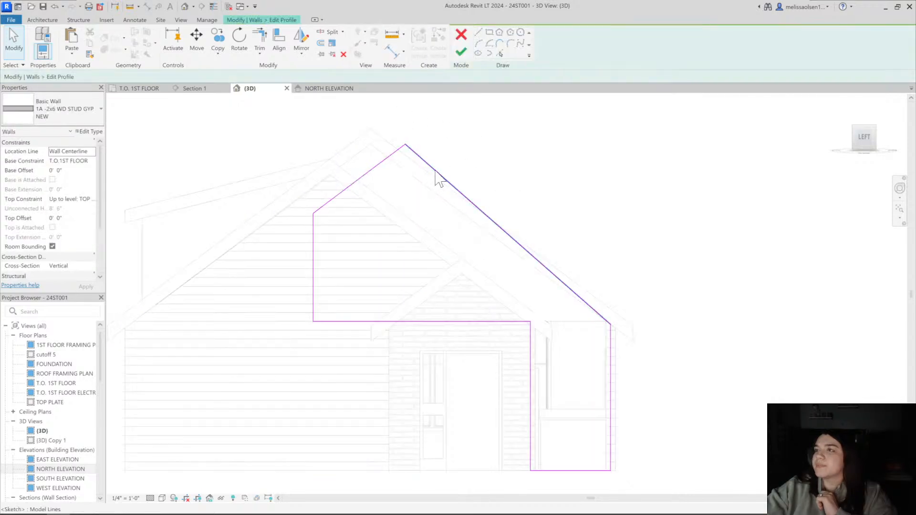
key("a")
key("l")
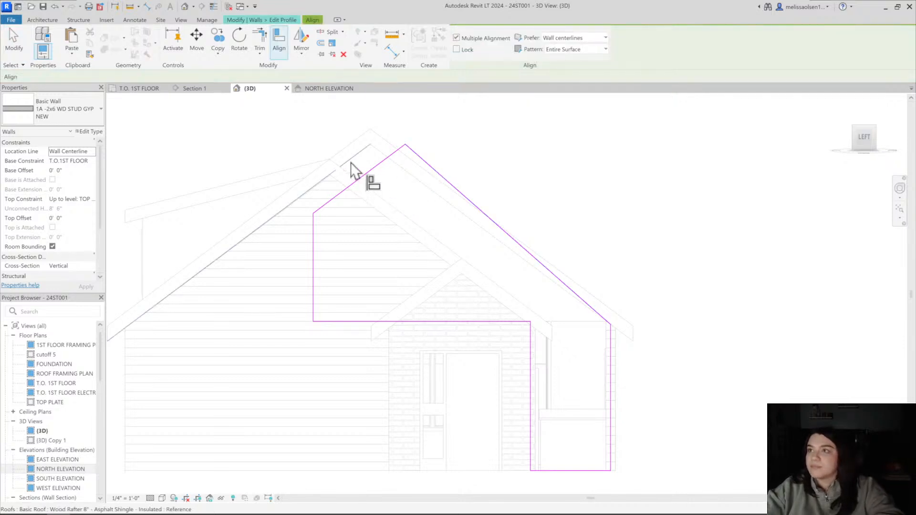
key("Escape")
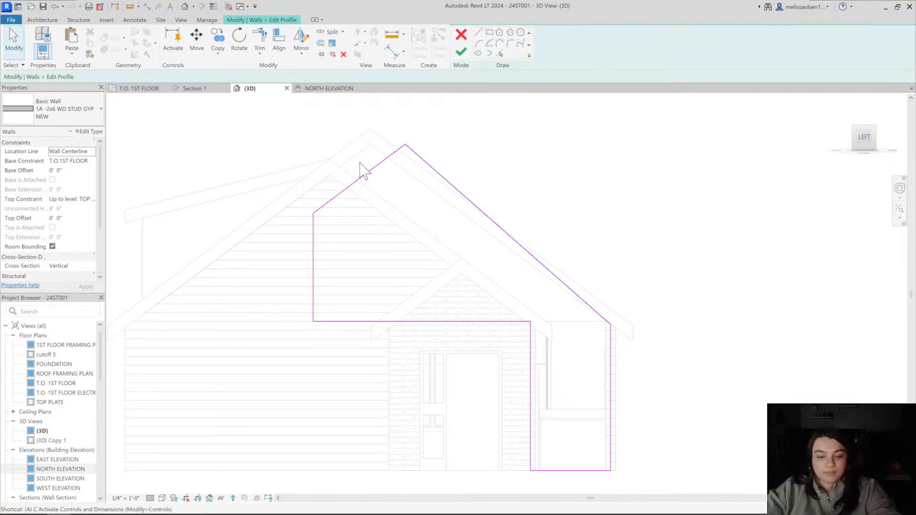
left_click(356, 158)
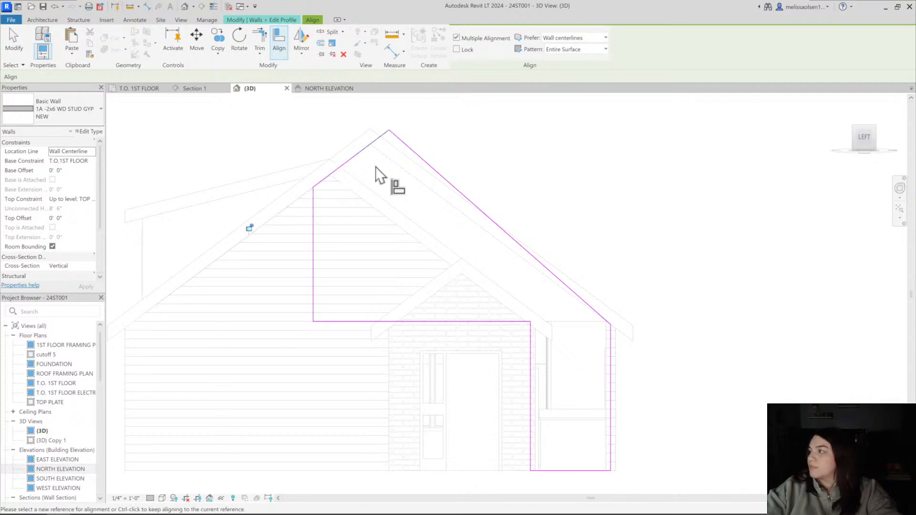
key("Escape")
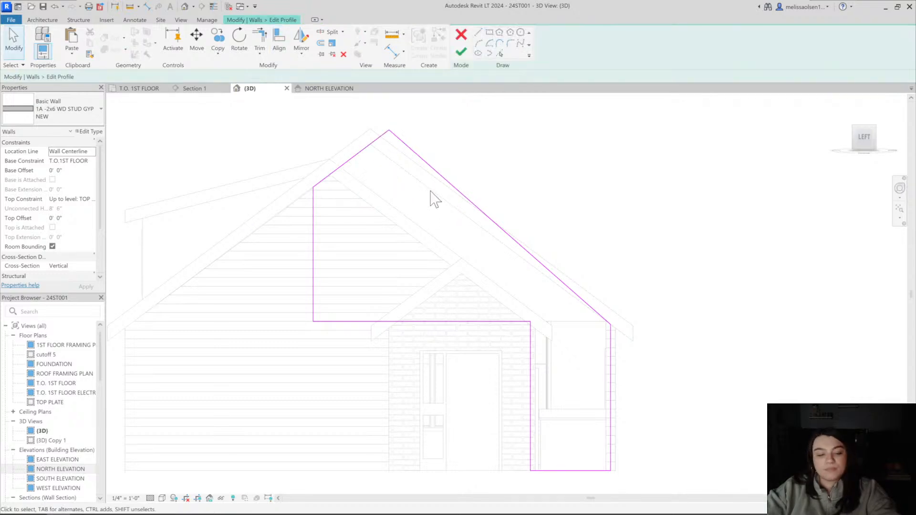
left_click(432, 193)
left_click(442, 182)
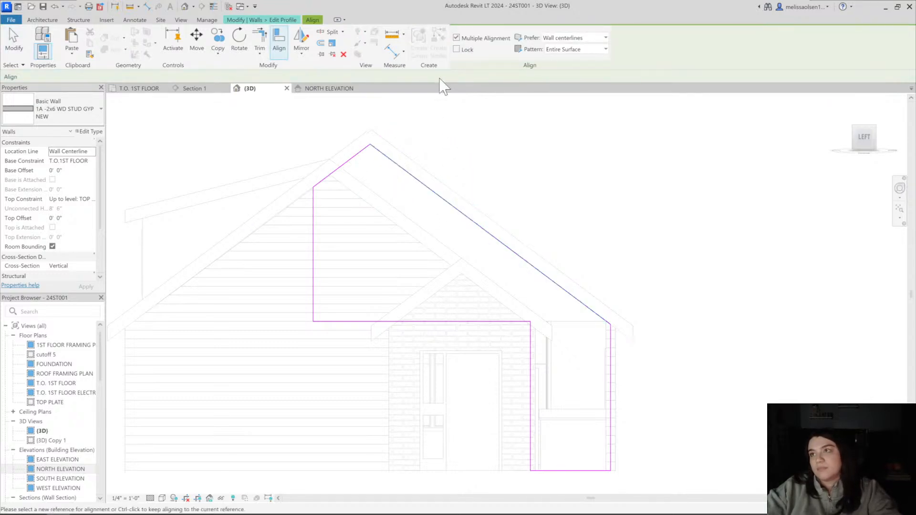
key("Escape")
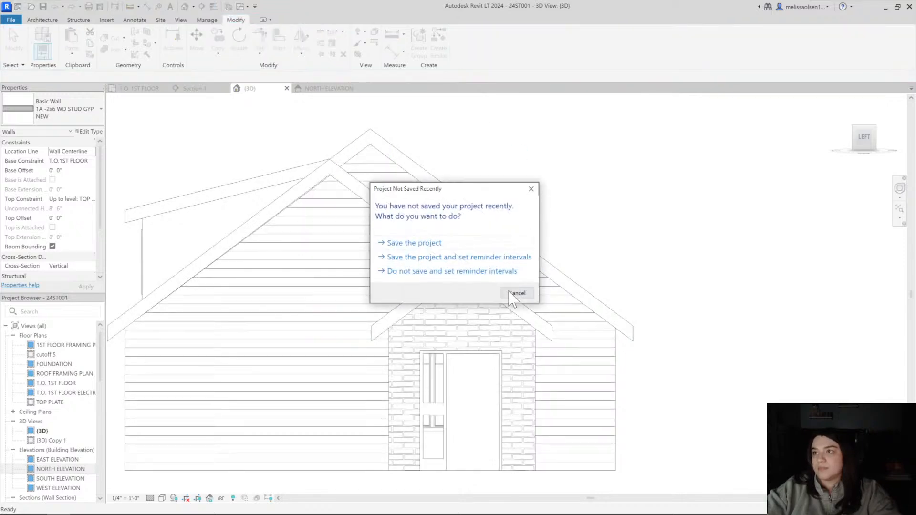
left_click(510, 293)
Inspect in 3D how the roof meets the gable walls at the living room and bathroom end
scroll(417, 251, "down", 3)
middle_click_drag(418, 252, 699, 259, "shift")
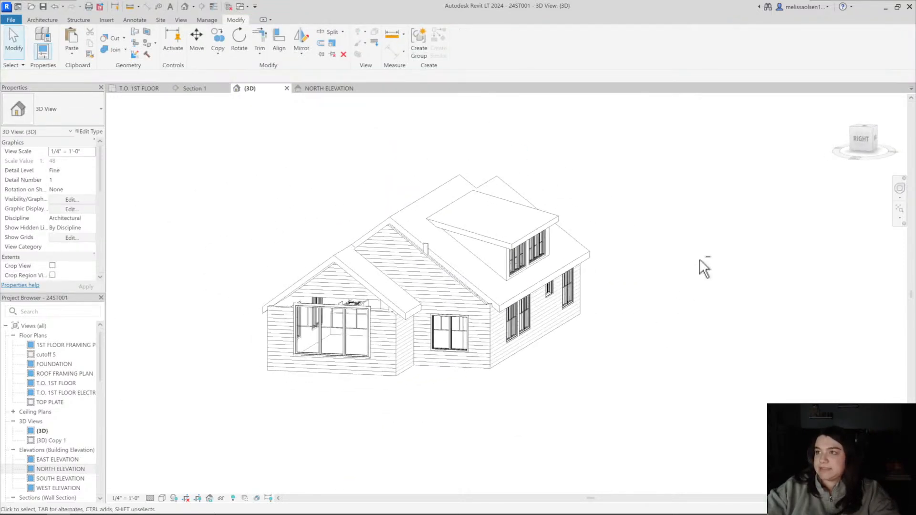
left_click(852, 143)
middle_click_drag(441, 265, 480, 278)
middle_click_drag(481, 278, 355, 370, "shift")
scroll(442, 332, "up", 5)
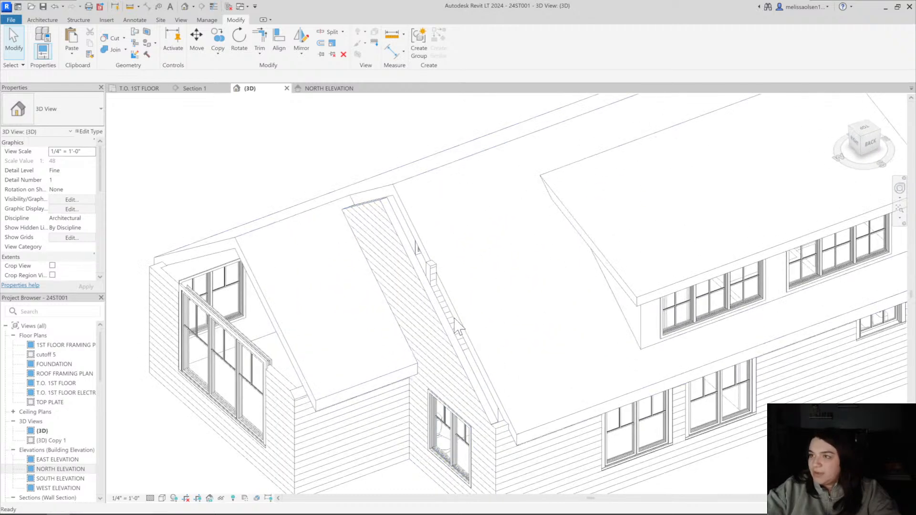
scroll(453, 320, "down", 5)
middle_click_drag(466, 331, 362, 301, "shift")
left_click(382, 260)
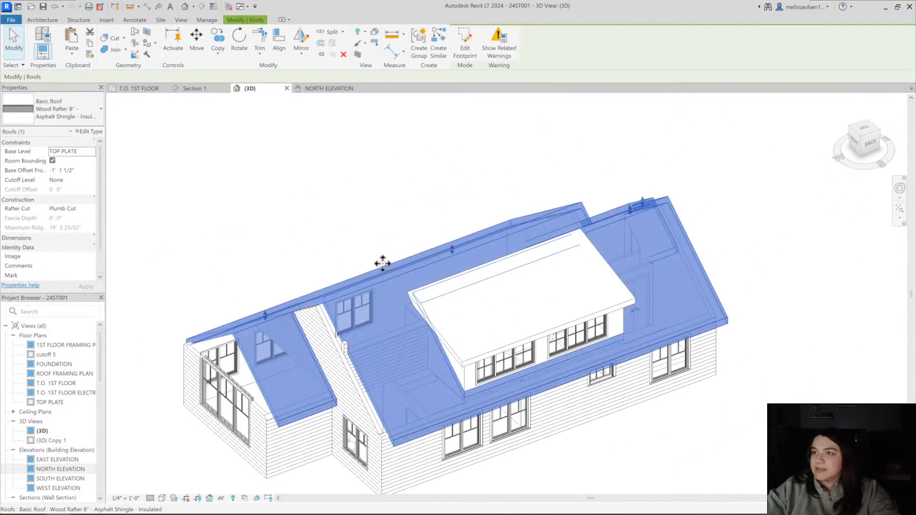
middle_click_drag(382, 259, 316, 463, "shift")
Examine the roof edges at the living room and bathroom end in the north elevation and in 3D from the back
left_click(319, 89)
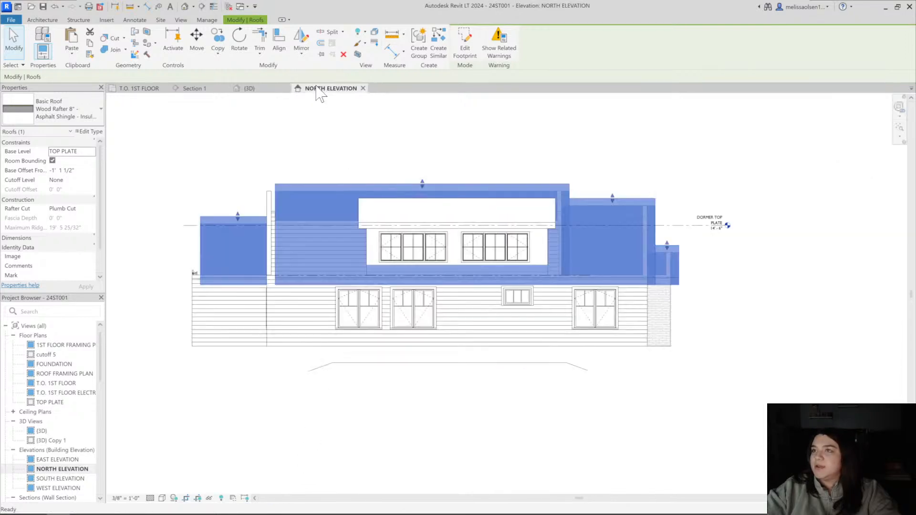
left_click(259, 158)
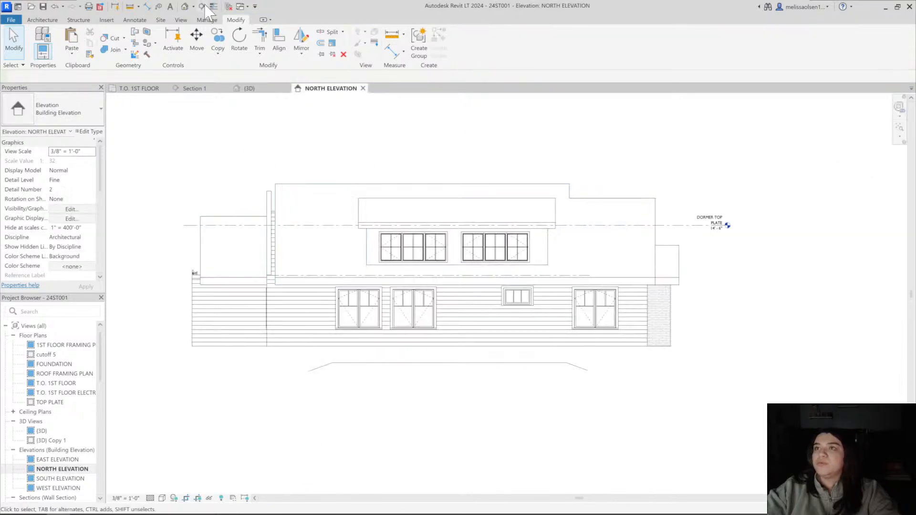
left_click(186, 7)
middle_click_drag(409, 184, 675, 321, "shift")
scroll(501, 267, "up", 4)
middle_click_drag(501, 267, 627, 323, "shift")
left_click_drag(628, 323, 622, 317, "shift")
scroll(606, 272, "down", 3)
middle_click_drag(606, 274, 597, 317, "shift")
In the first floor plan, edit the roof footprint and move the living room end boundary line outward to about 2'-7" beyond the wall
left_click(508, 216)
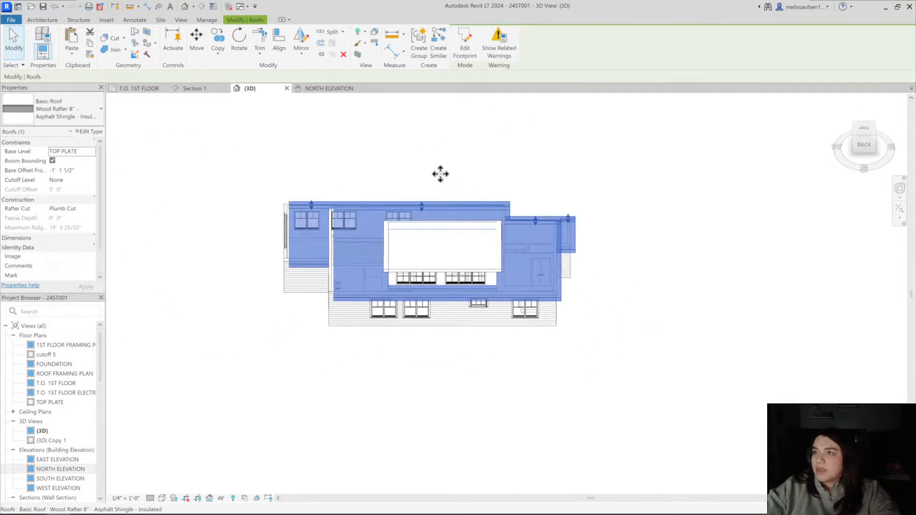
left_click(125, 89)
left_click(465, 48)
scroll(248, 262, "down", 3)
mouse_move(244, 262)
middle_mouse_down()
mouse_move(450, 256)
mouse_move(548, 239)
middle_mouse_up()
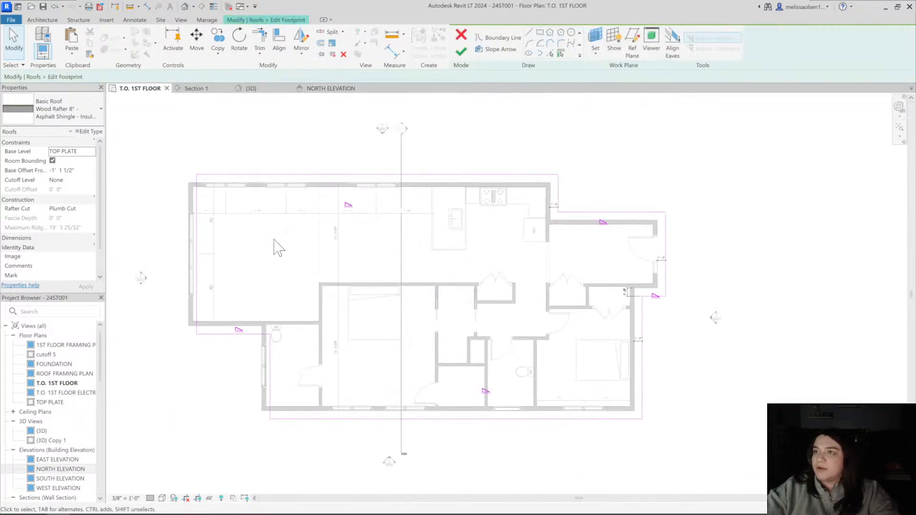
scroll(267, 248, "up", 3)
left_click(289, 285)
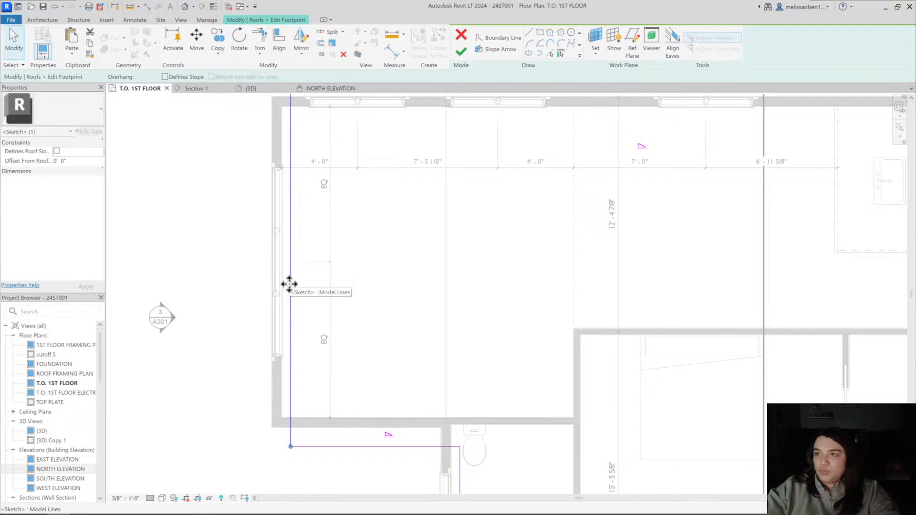
left_click_drag(223, 287, 223, 287)
Move the roof boundary line at the bathroom's end wall outward to about 2'-3" beyond the wall
scroll(302, 297, "down", 2)
middle_click_drag(302, 297, 256, 254)
left_click_drag(361, 394, 318, 393)
Dimension the roof boundary line from the bathroom's end wall
scroll(358, 447, "up", 4)
middle_click_drag(357, 449, 342, 295)
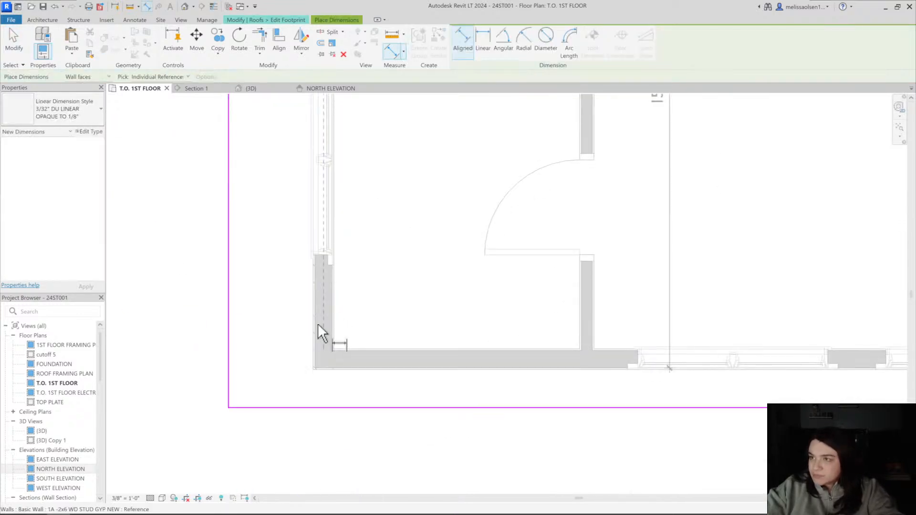
left_click(318, 324)
left_click(228, 343)
left_click(245, 342)
Dimension the roof boundary line from the living room's end wall and set the overhang to 1'-0"
scroll(240, 247, "down", 5)
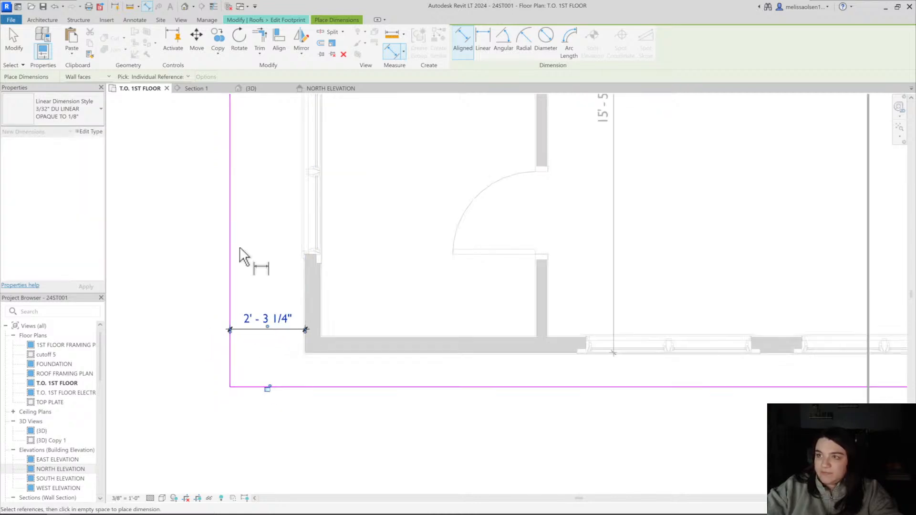
scroll(236, 222, "up", 5)
left_click(234, 260)
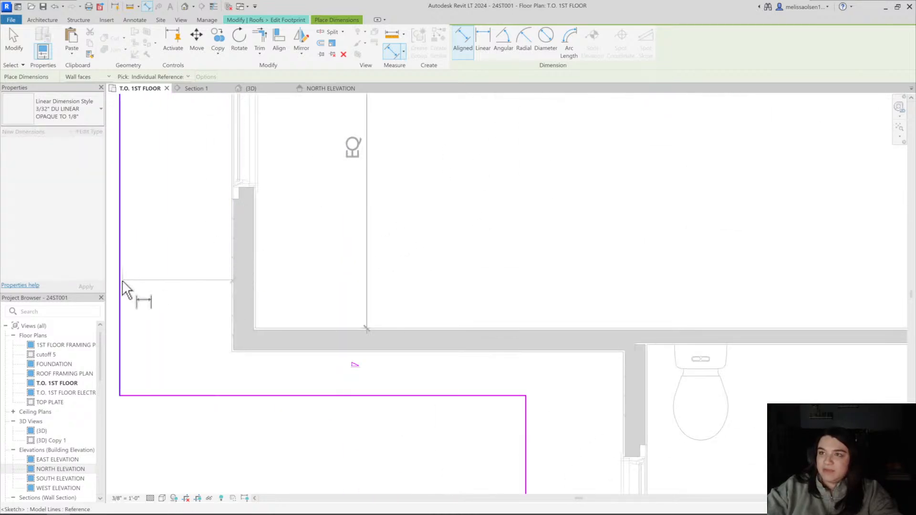
left_click(121, 280)
left_click(163, 283)
scroll(234, 320, "down", 3)
middle_click_drag(241, 323, 268, 338)
key("Escape")
key("Escape")
left_click(197, 280)
left_click(223, 309)
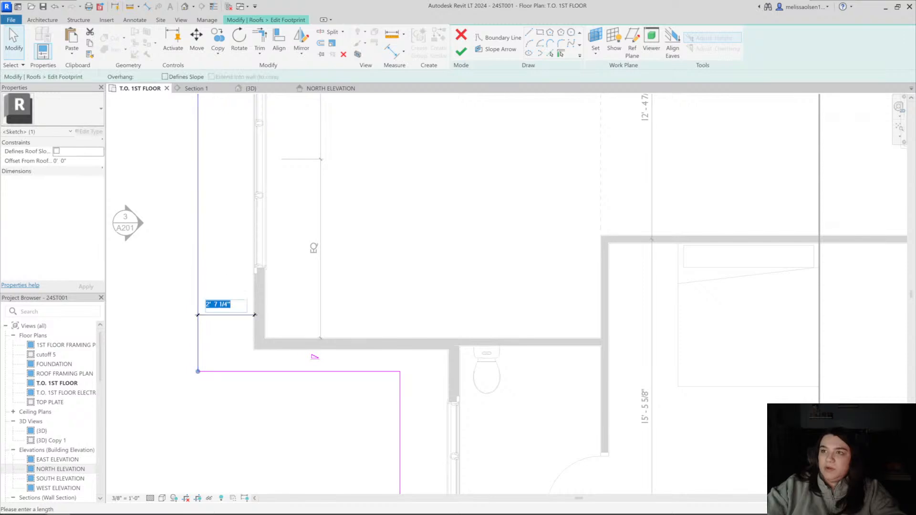
type("1")
key("Return")
Set the roof overhang at the bathroom's end wall to 1'-0" and finish the footprint edit
scroll(259, 306, "down", 3)
middle_click_drag(259, 306, 220, 184)
left_click(314, 330)
left_click(329, 347)
type("1")
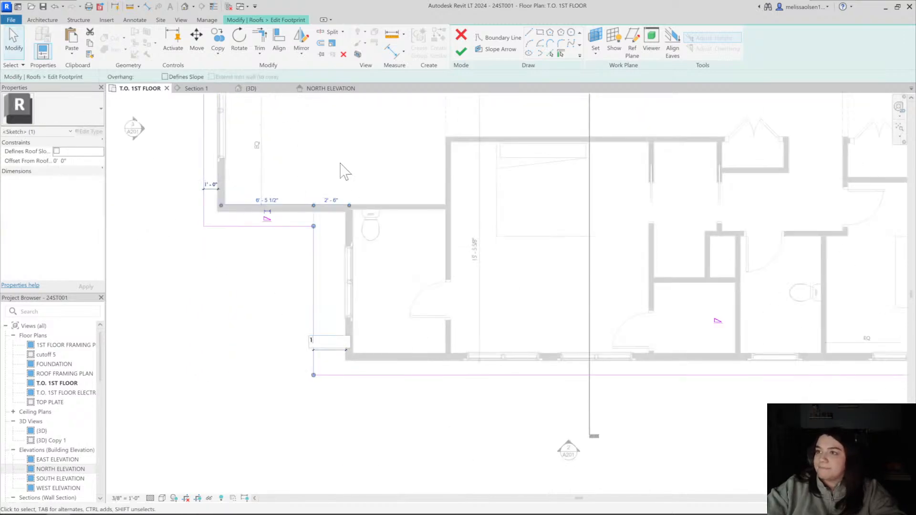
key("Return")
scroll(344, 172, "down", 2)
middle_click_drag(343, 172, 292, 409)
key("Escape")
left_click(461, 54)
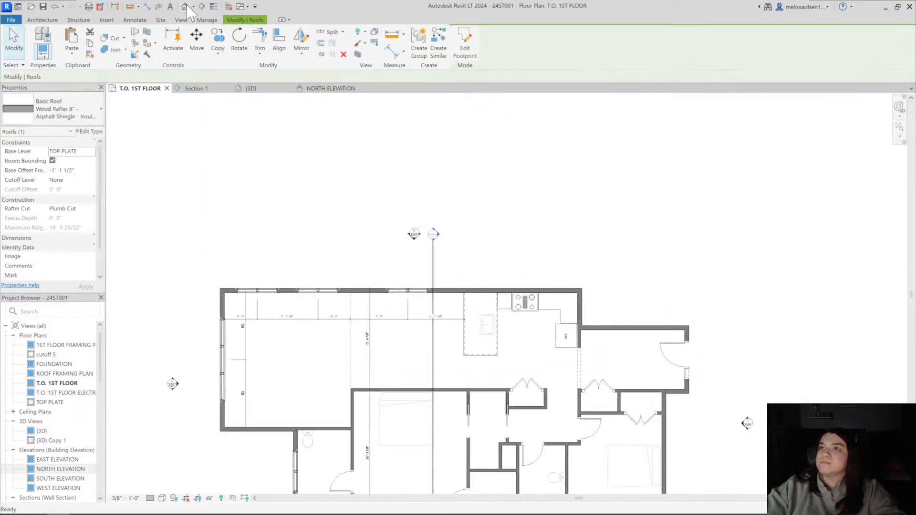
Switch to the 3D view and examine the house from its entry side
left_click(249, 88)
middle_click_drag(293, 237, 554, 231, "shift")
scroll(456, 242, "up", 2)
scroll(515, 232, "up", 2)
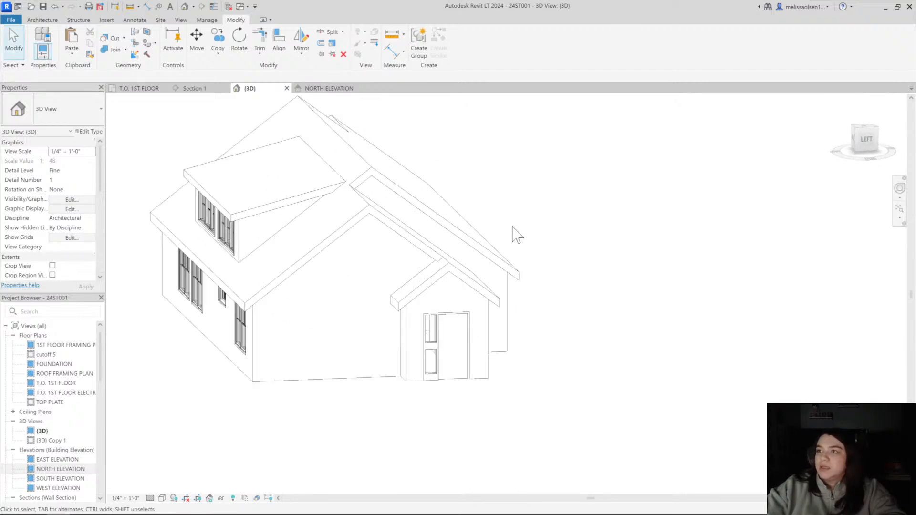
key("n")
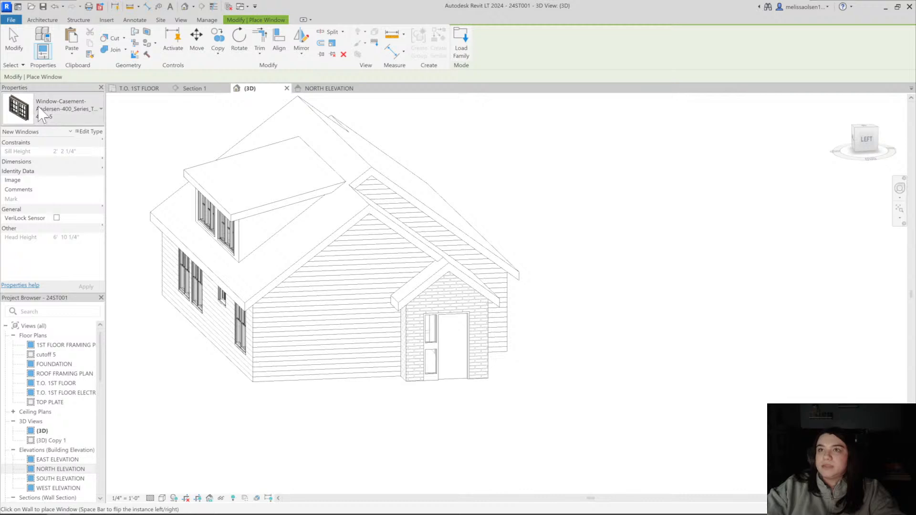
left_click(42, 114)
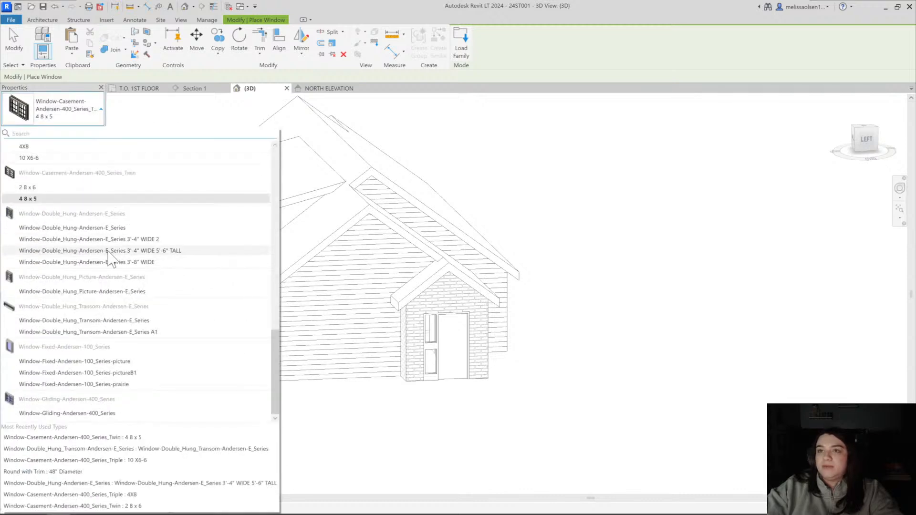
left_click(102, 361)
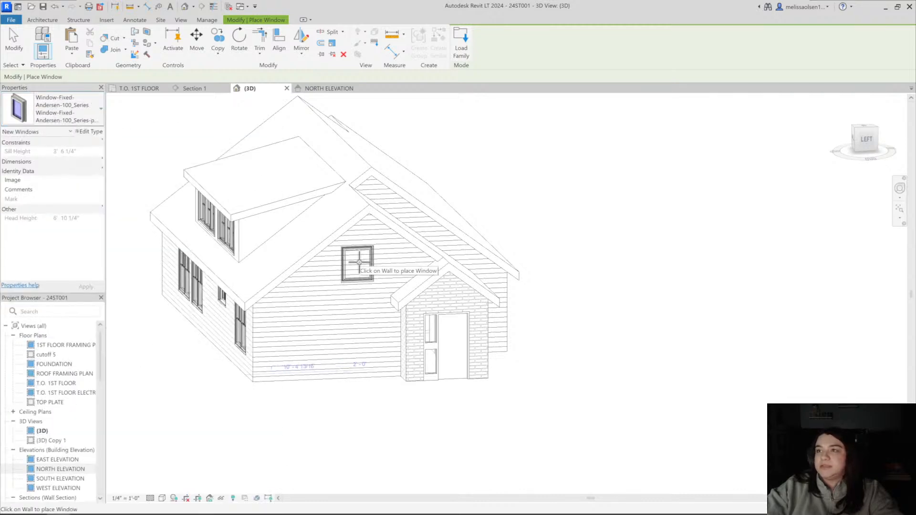
middle_click_drag(359, 262, 271, 204, "shift")
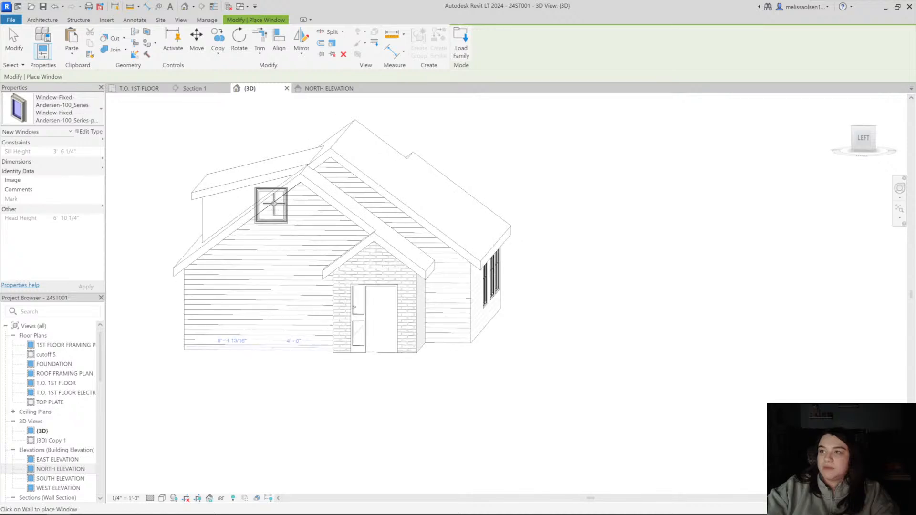
key("Escape")
key("Escape")
Try the N_Door_Int_Sgl_Sidelight2_Full_HM 3068_20_20 (Flush) type for the entry door in the brick wall
left_click(365, 313)
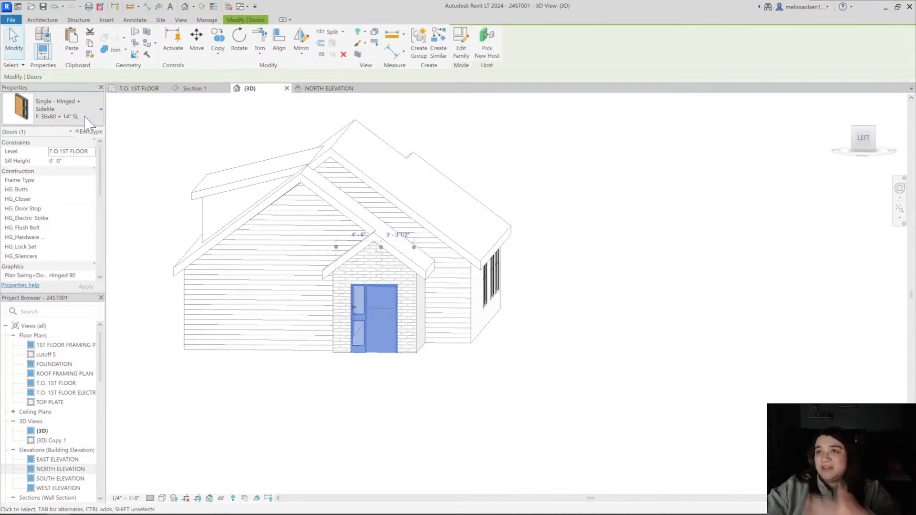
left_click(87, 124)
scroll(64, 278, "up", 5)
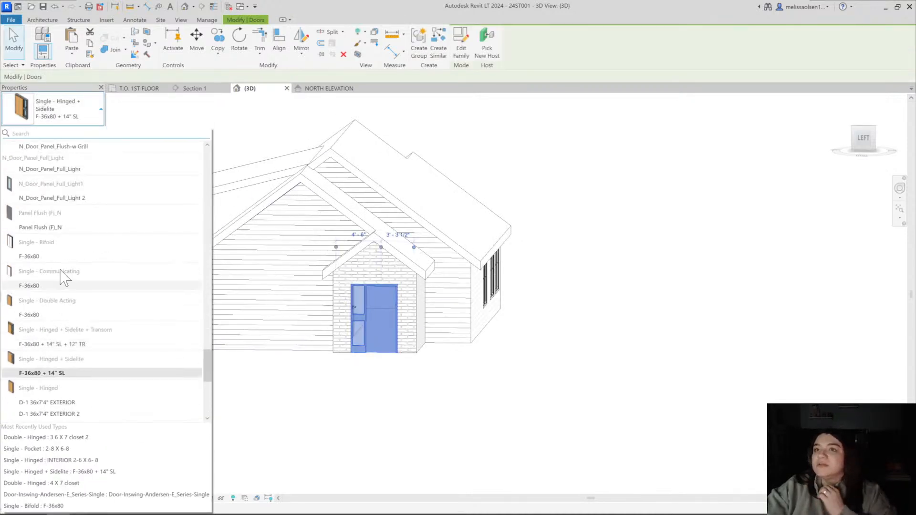
scroll(64, 278, "up", 6)
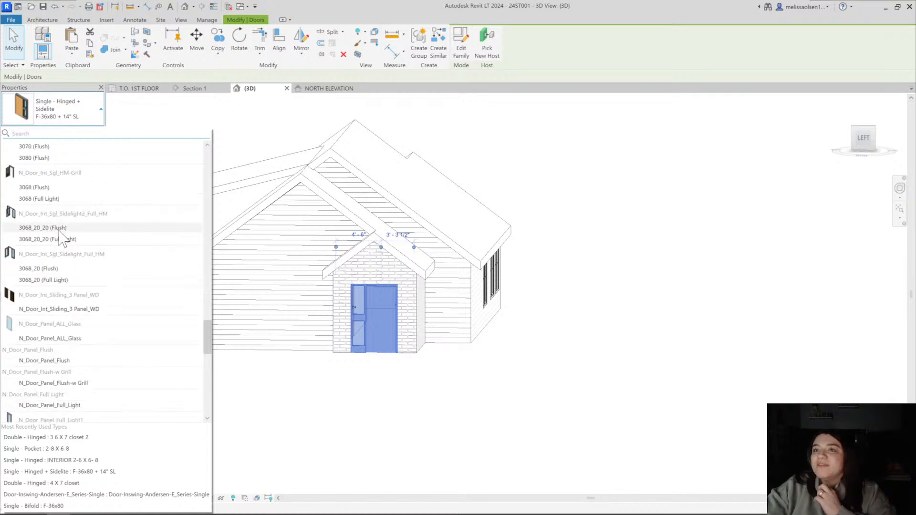
left_click(428, 381)
scroll(370, 361, "up", 8)
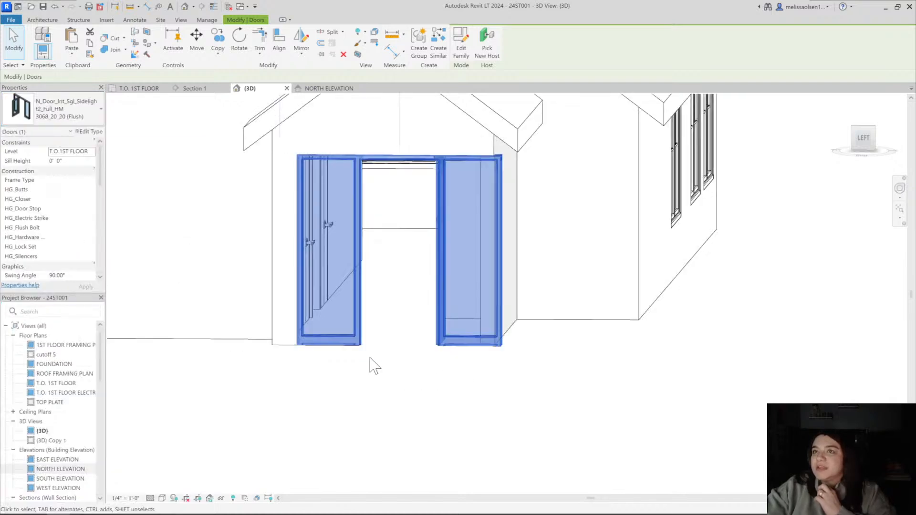
left_click(418, 371)
scroll(437, 373, "down", 1)
middle_click_drag(439, 374, 438, 423)
Change the entry door's type to Door-Inswing-Andersen-E_Series-Single
left_click(370, 298)
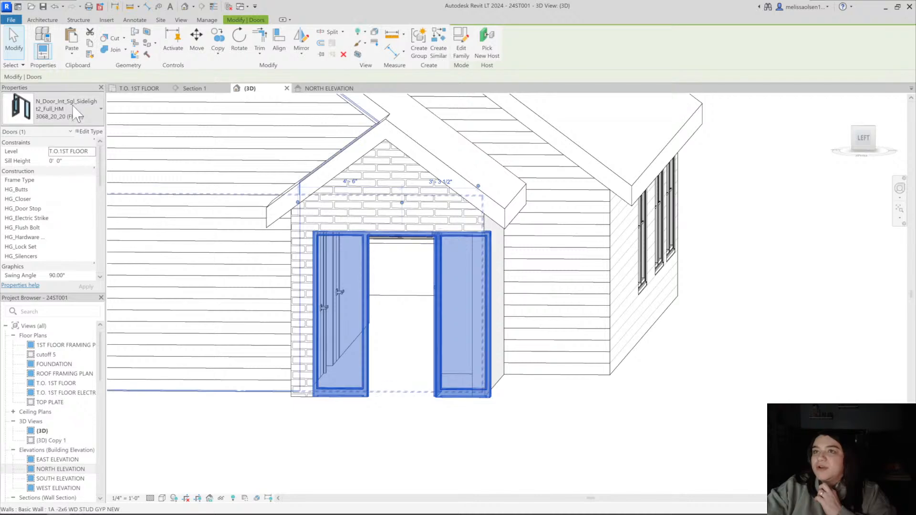
left_click(53, 109)
scroll(57, 180, "down", 5)
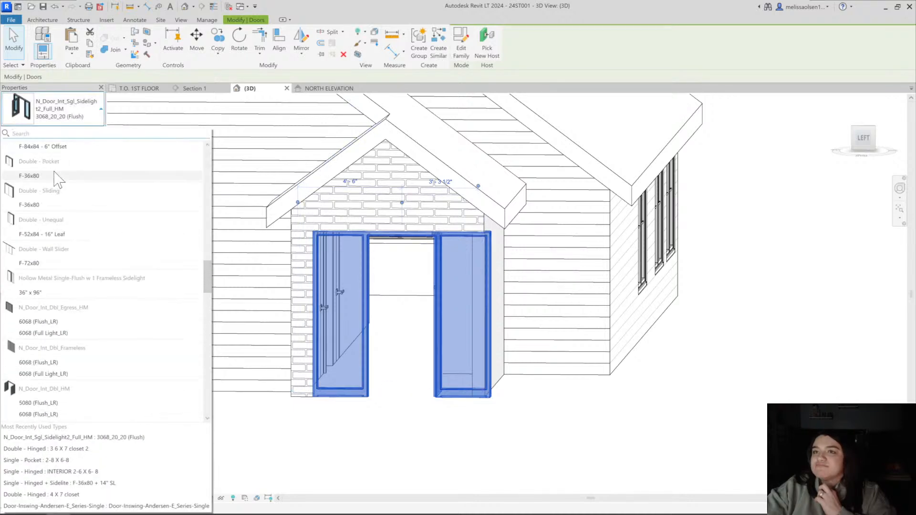
scroll(57, 180, "up", 4)
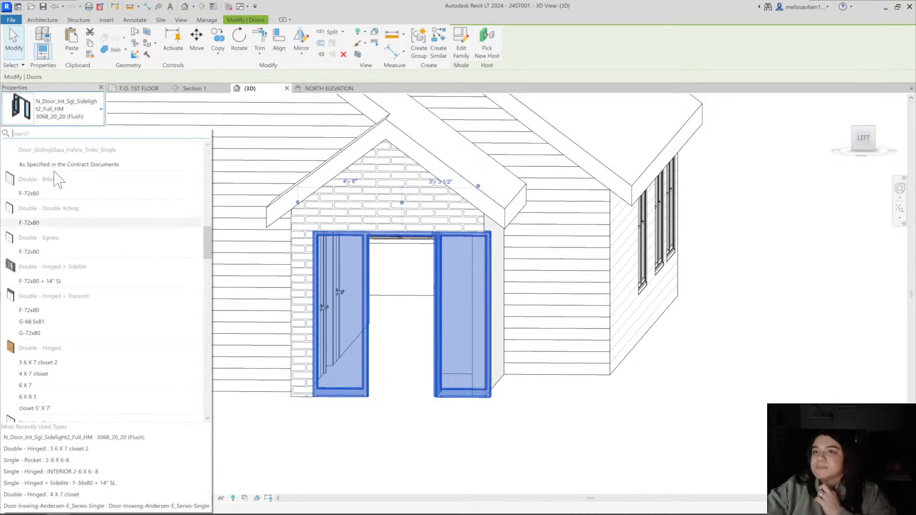
left_click(46, 283)
left_click(45, 115)
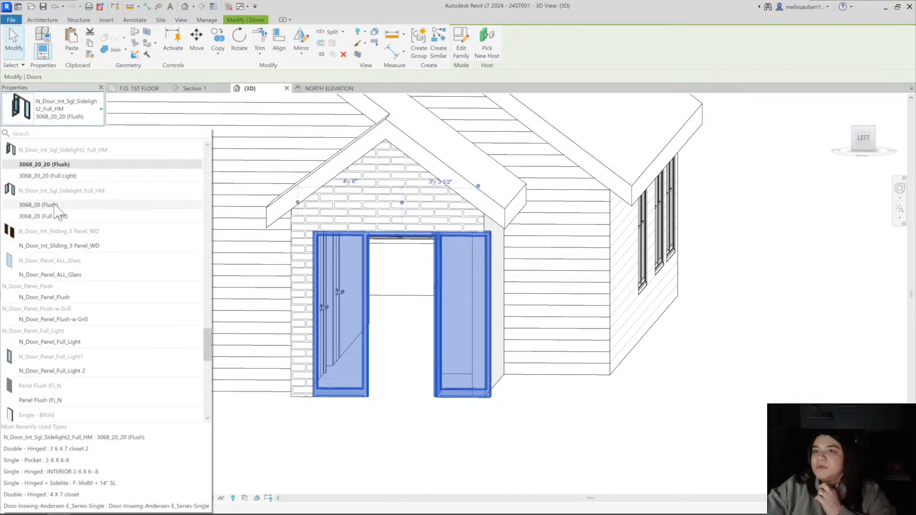
scroll(50, 229, "up", 4)
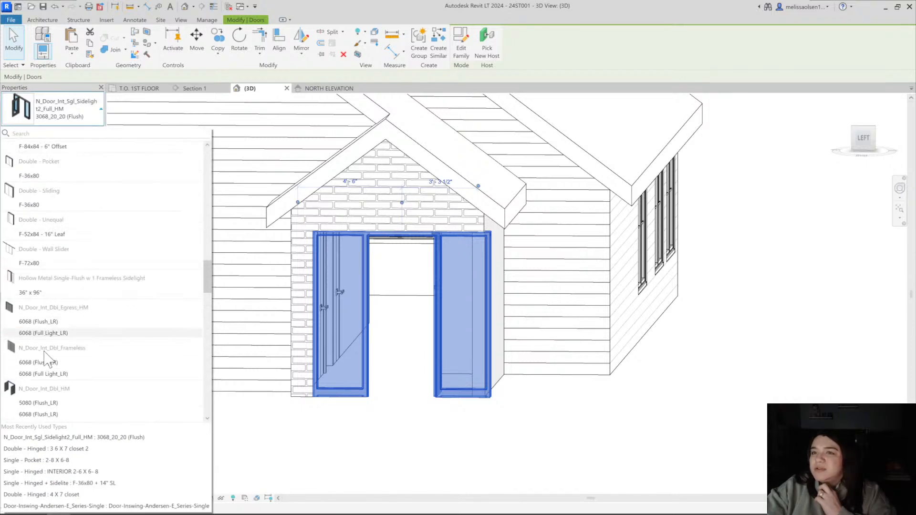
scroll(47, 310, "up", 10)
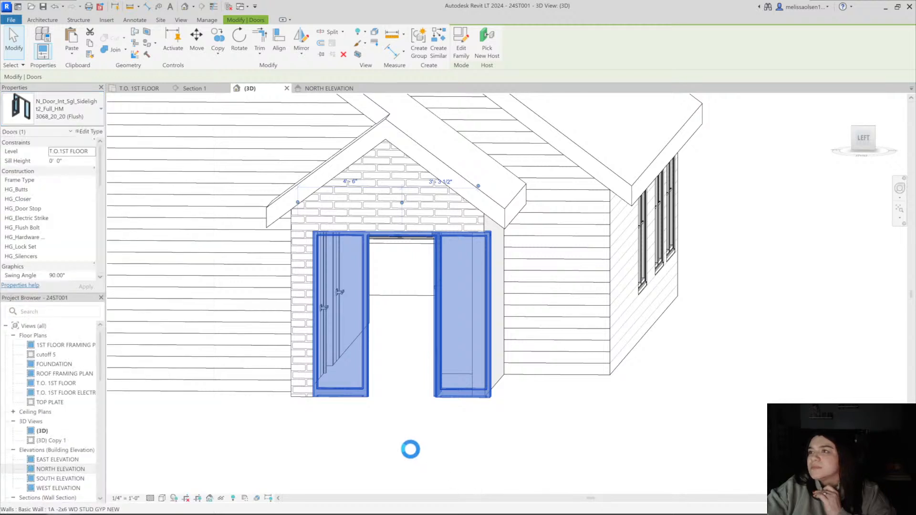
left_click(404, 428)
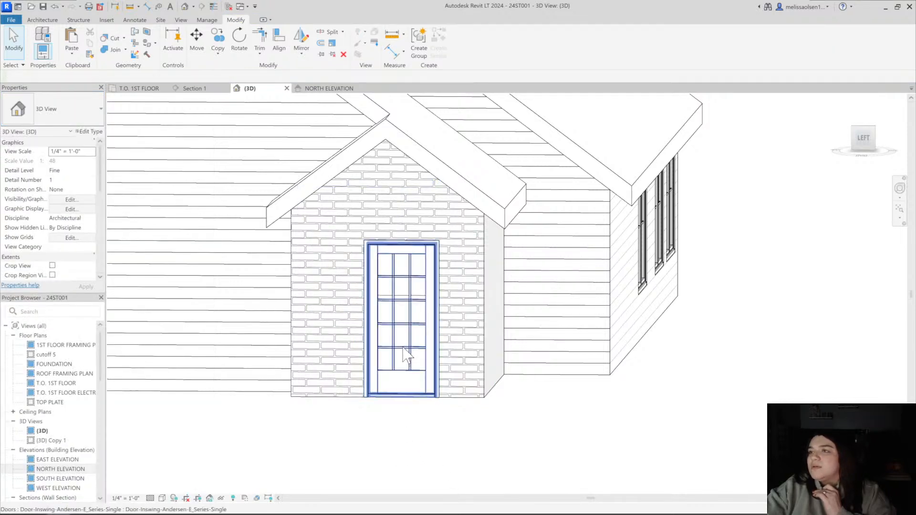
Move the entry door along the brick wall to about 3'-8" from the closet-side wall
left_click(407, 355)
left_click_drag(407, 337, 377, 335)
left_click(401, 436)
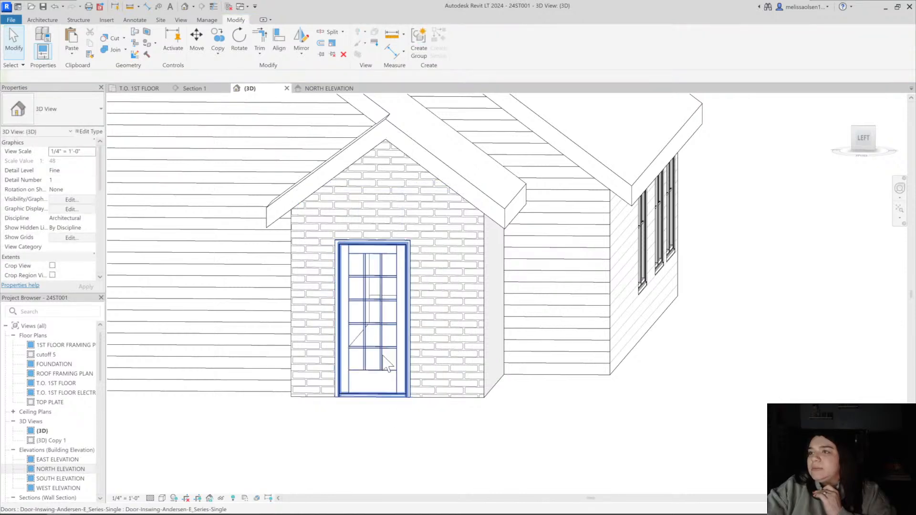
left_click(389, 360)
left_click(378, 425)
In the T.O. 1ST FLOOR plan, flip the entry door's facing so it swings into the entry
left_click(139, 88)
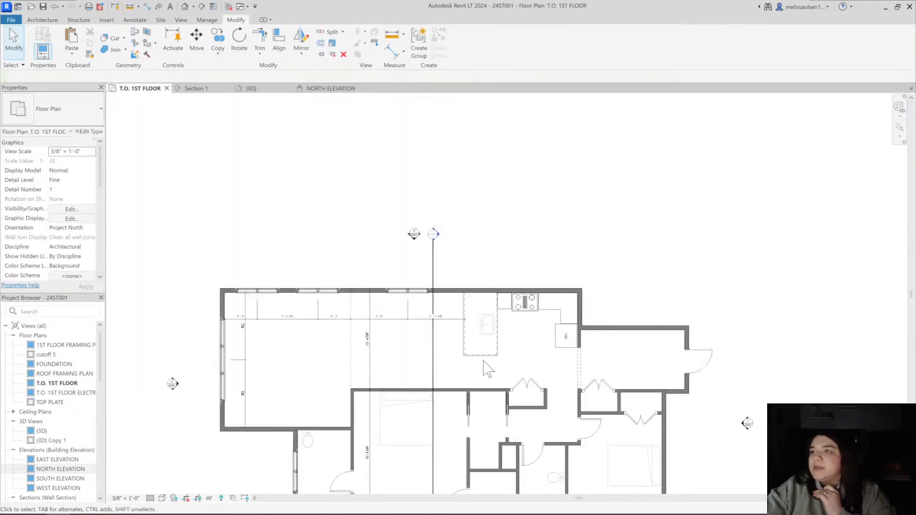
middle_click_drag(738, 381, 520, 320)
scroll(506, 310, "up", 6)
left_click(426, 261)
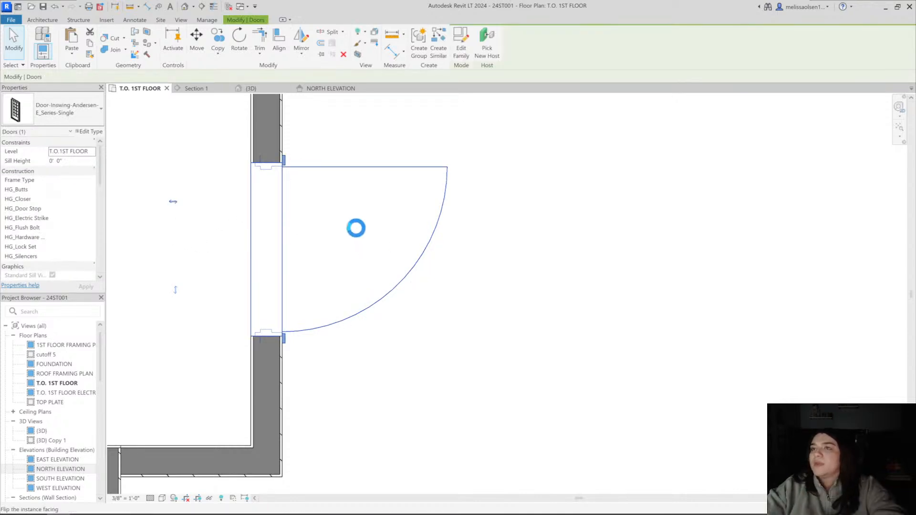
scroll(361, 252, "down", 2)
middle_click_drag(220, 180, 364, 240)
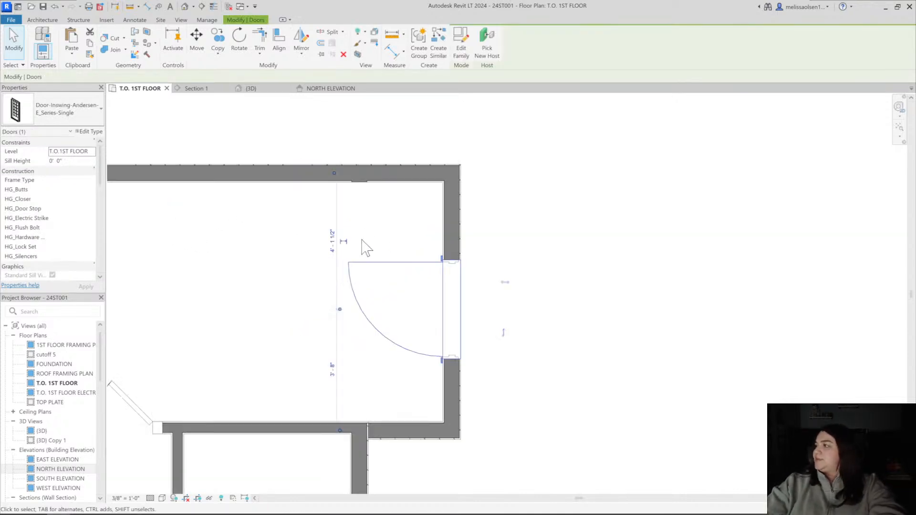
In the entry door's type properties, set the Craftsman Lights Wide to 2 and the Top Light Lights High to 2
middle_click_drag(386, 287, 333, 273)
left_click(333, 268)
left_click(332, 248)
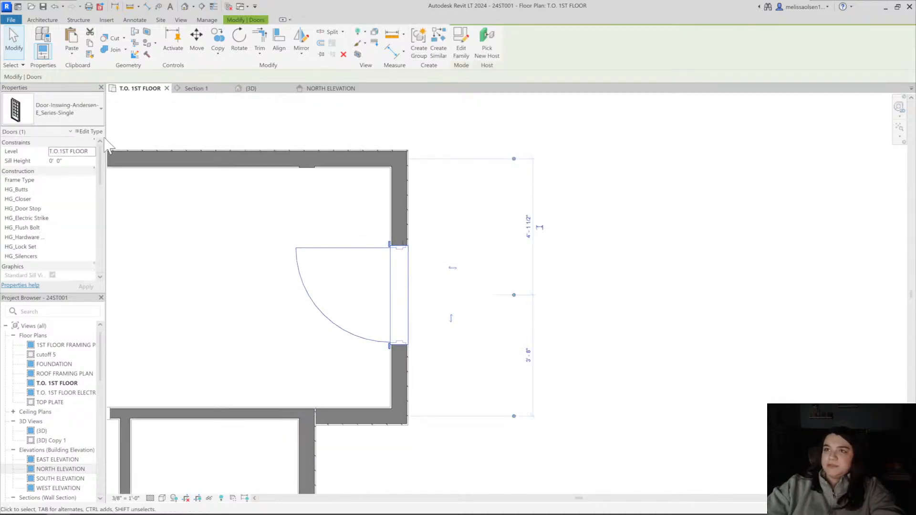
scroll(625, 338, "down", 15)
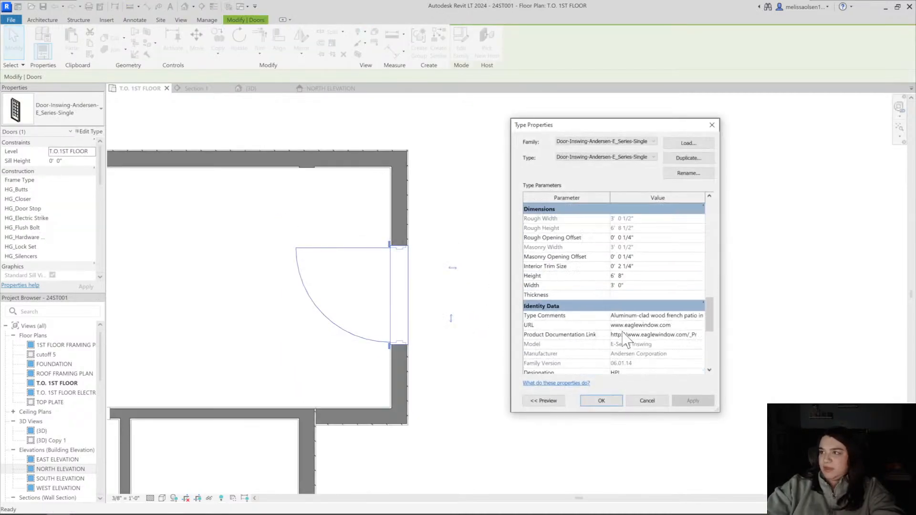
scroll(625, 339, "up", 4)
scroll(625, 340, "up", 6)
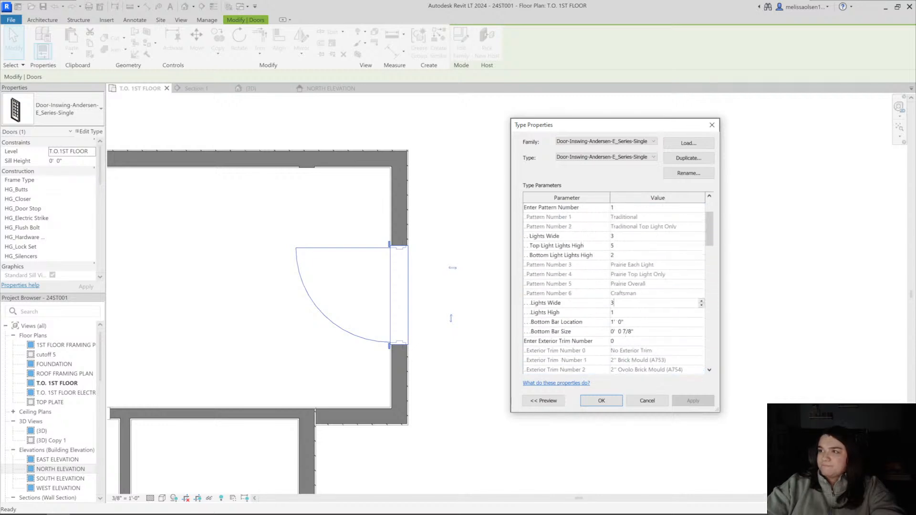
key("BackSpace")
type("2")
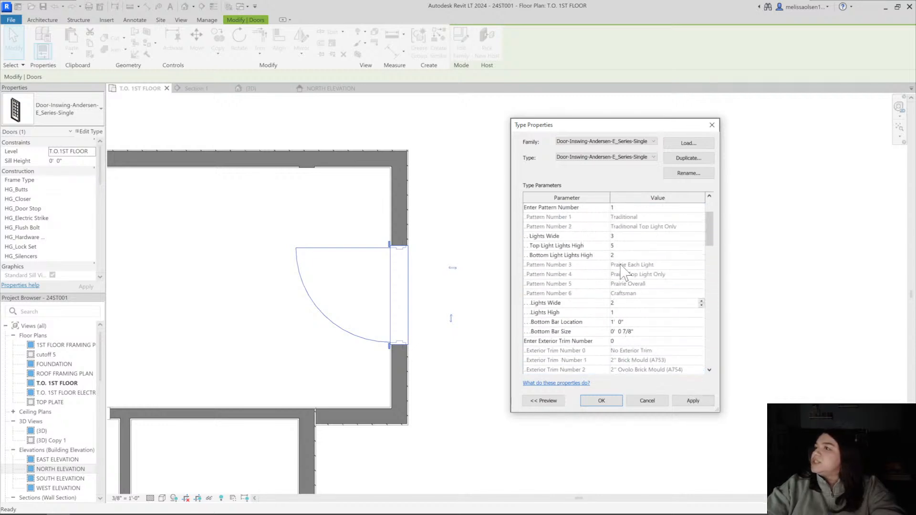
left_click(620, 248)
type("2")
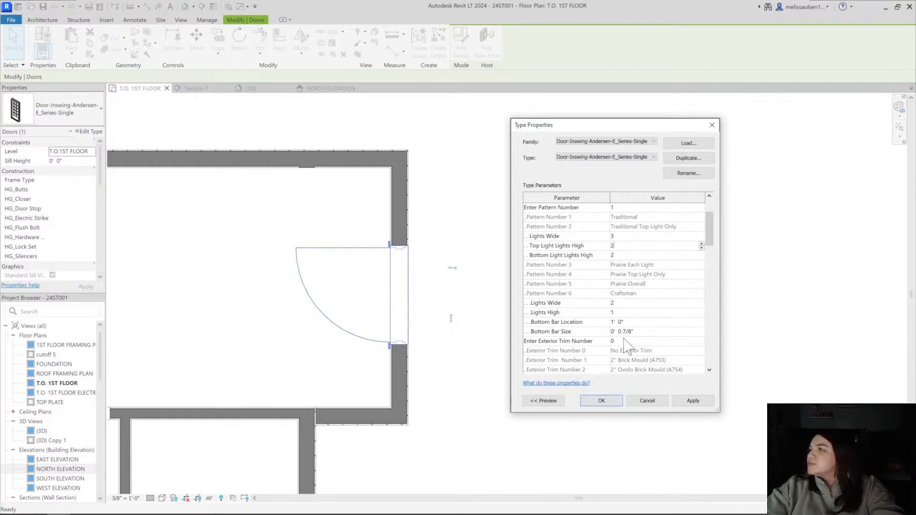
left_click(608, 402)
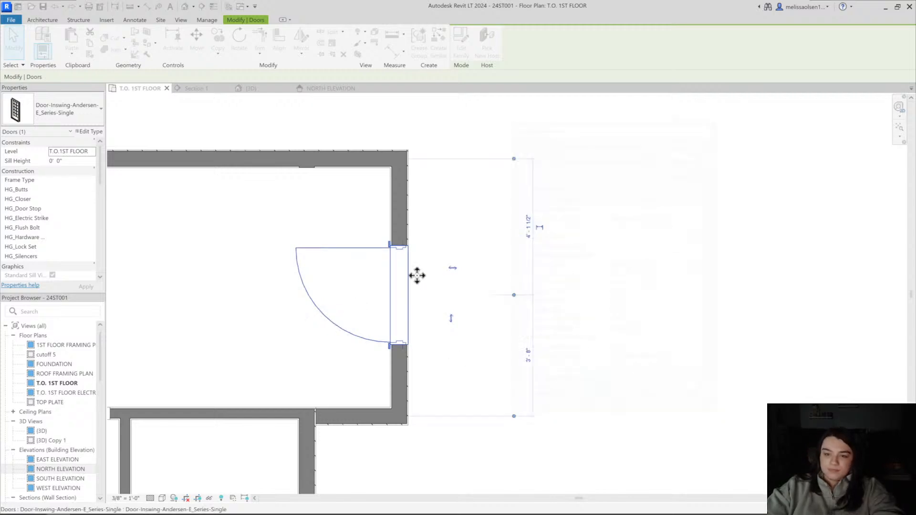
left_click(475, 275)
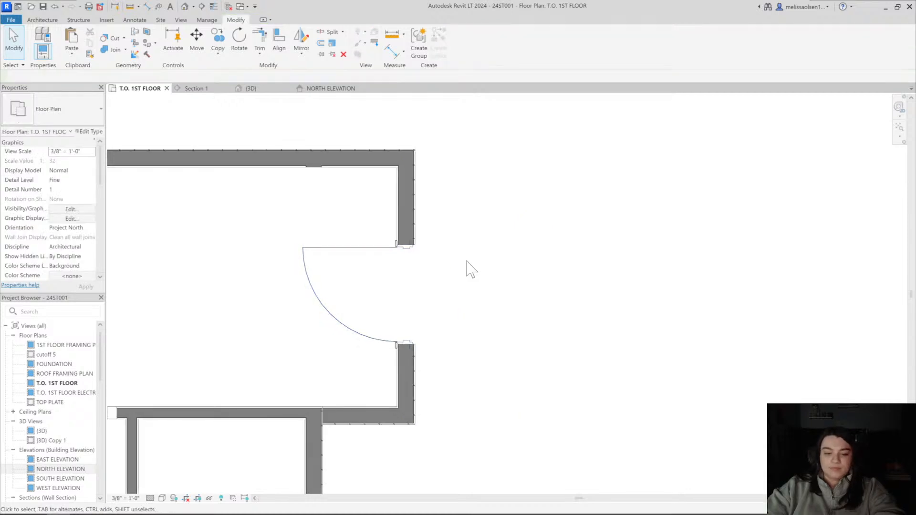
Place a Door-Inswing-Andersen-E_Series-Sidelight 2x 8 beside the entry door, about 1'-5" from the adjacent corner wall
key("d")
key("r")
left_click(57, 115)
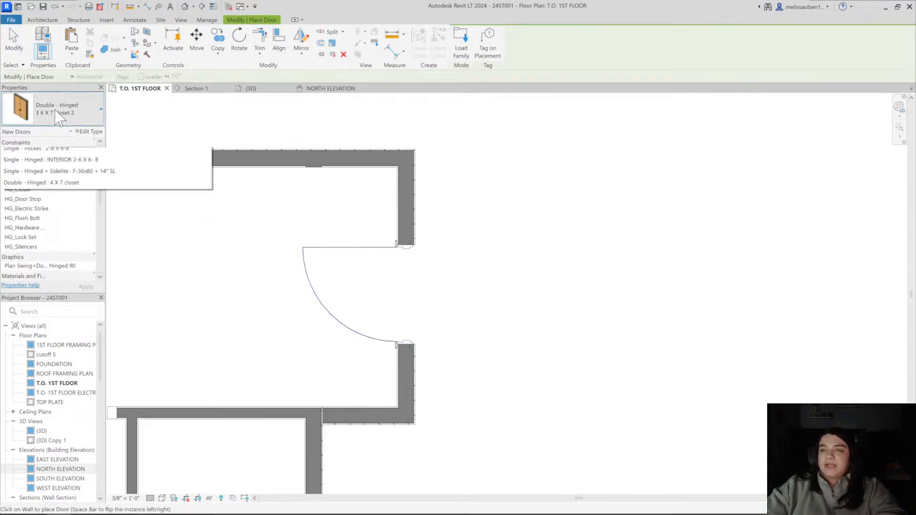
scroll(63, 236, "up", 10)
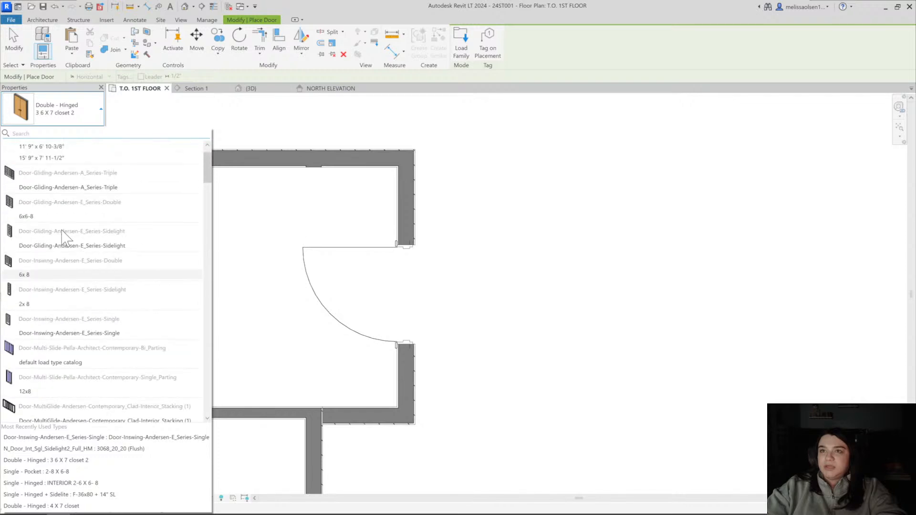
left_click(61, 305)
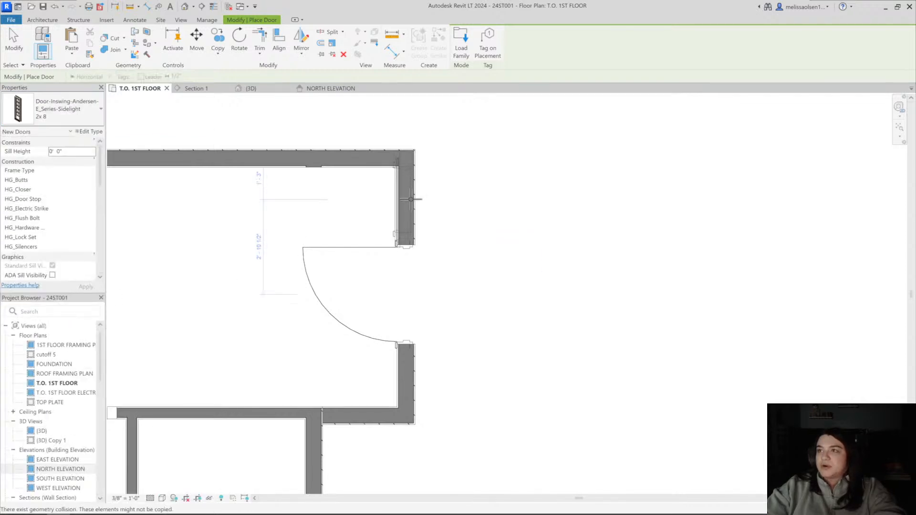
left_click(388, 210)
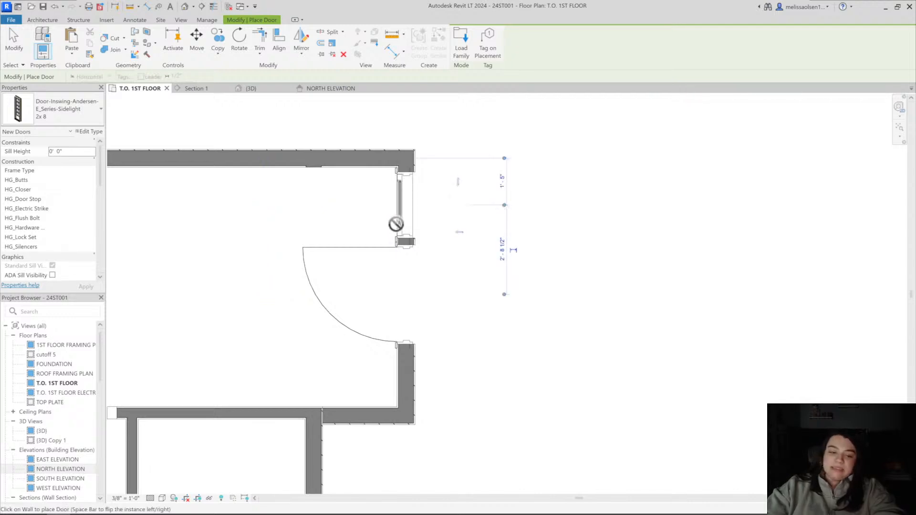
key("Escape")
key("Escape")
In the placed sidelight's type properties, set the Width to 1' 6" and the Height to 6' 8"
left_click(403, 236)
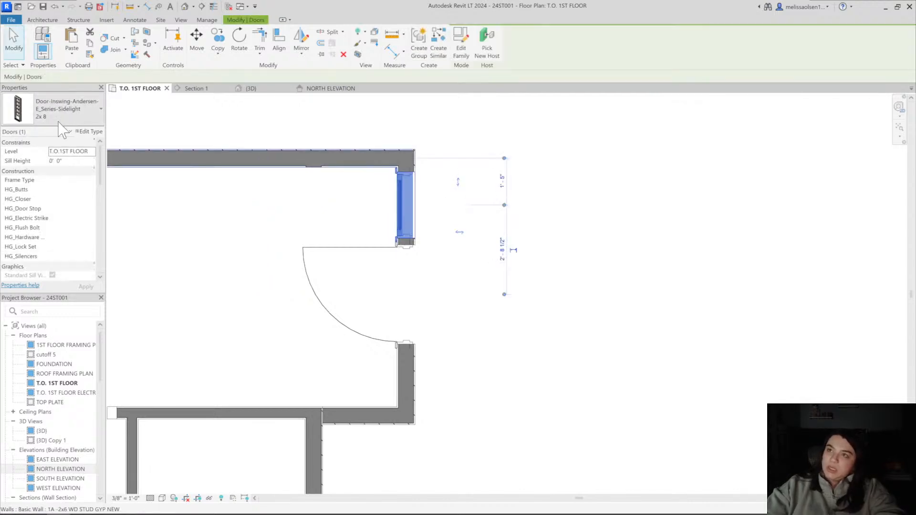
left_click(97, 133)
scroll(625, 350, "down", 6)
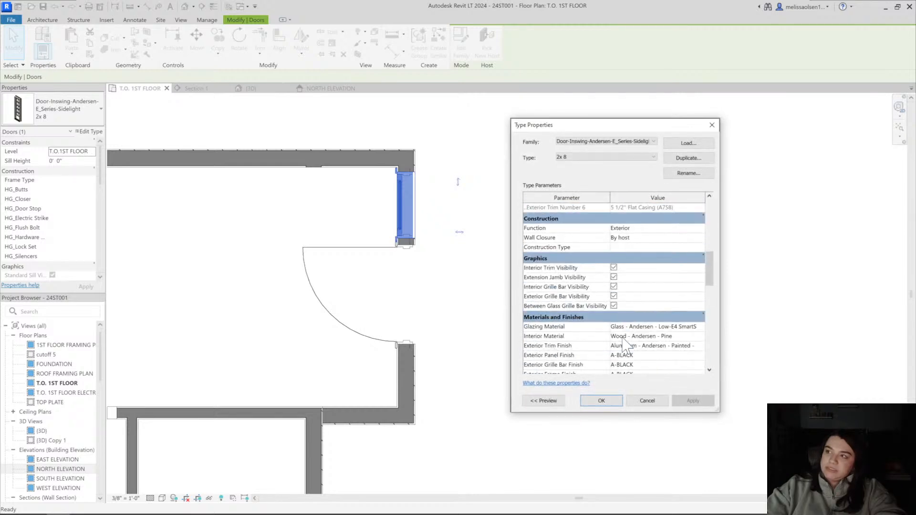
scroll(625, 346, "down", 6)
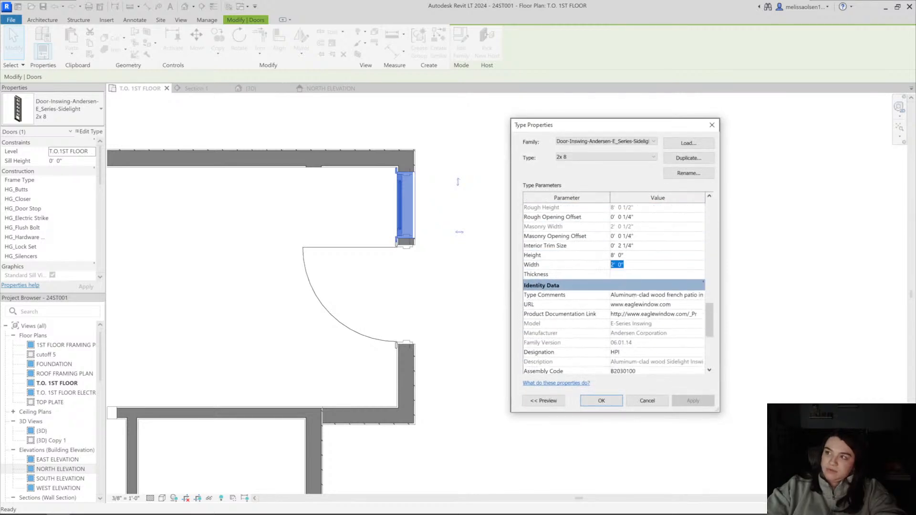
type("16")
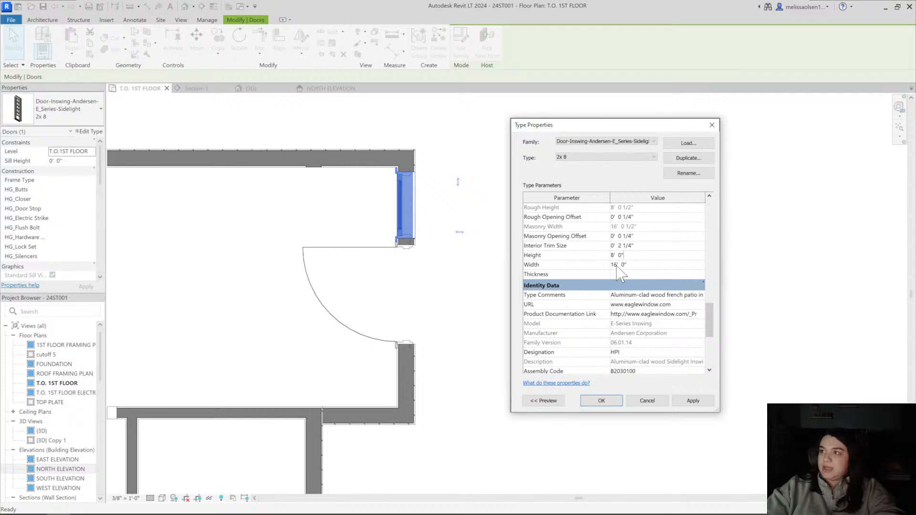
left_click(618, 265)
type("1 6")
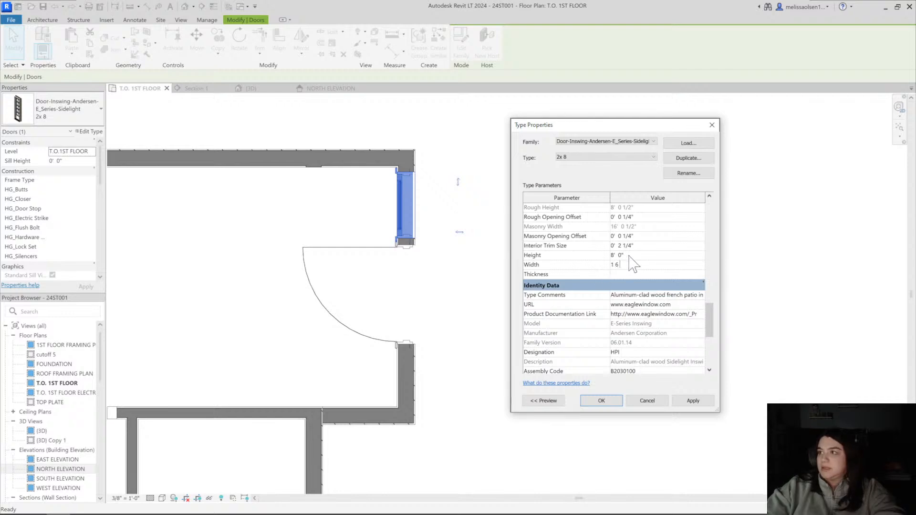
double_click(619, 256)
type("6 8")
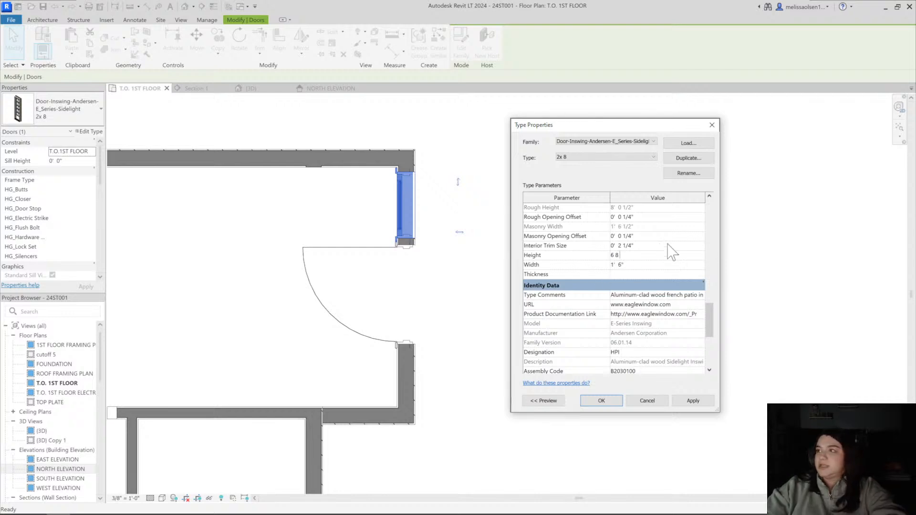
Rename the sidelight type as 1 6 x 6 8 and accept the type changes
left_click(689, 173)
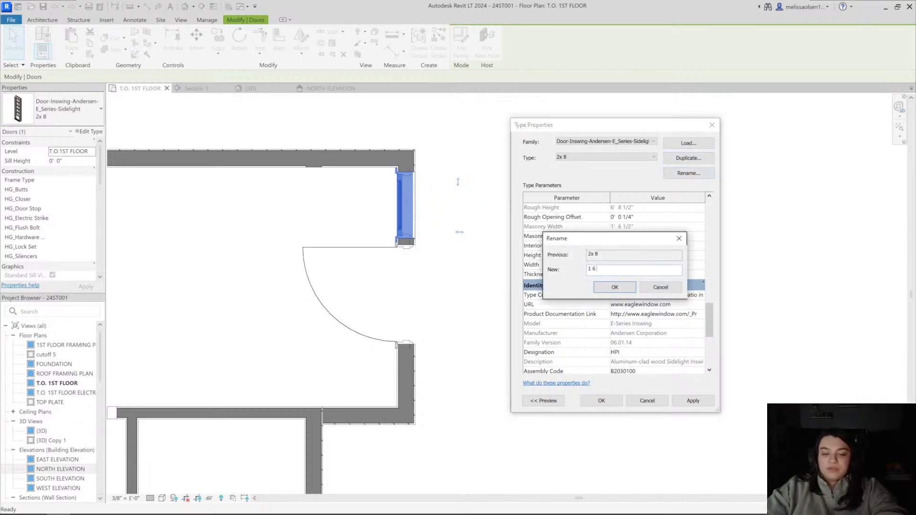
type("1 6 x 8")
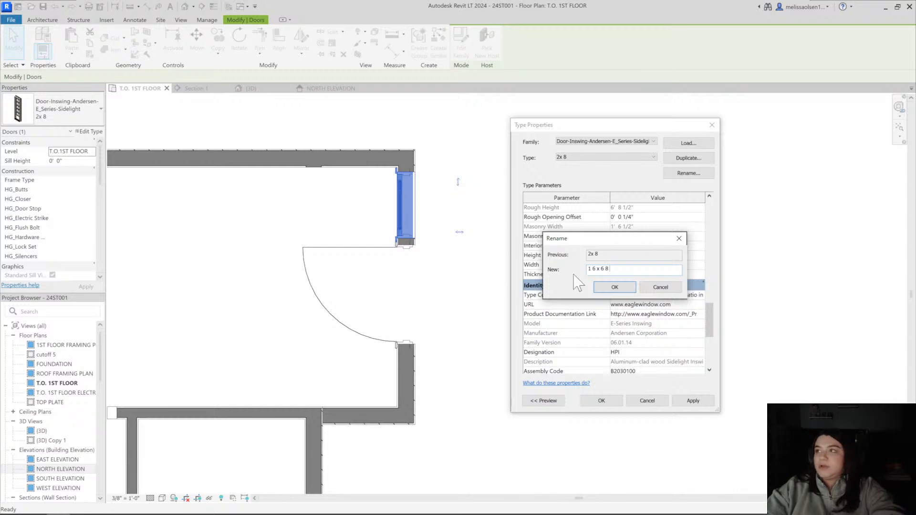
left_click(614, 286)
left_click(605, 400)
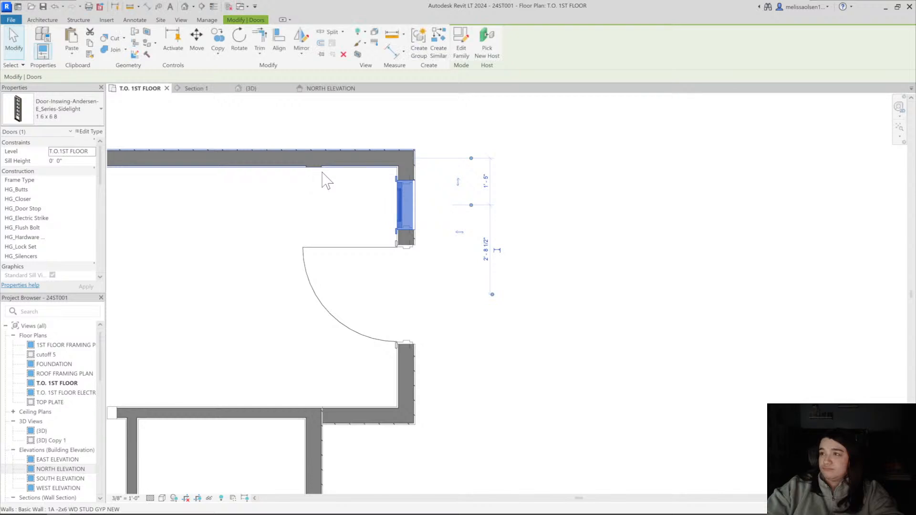
Move the sidelight along the brick wall so its opening edge meets the edge of the entry door opening
key("Escape")
scroll(394, 189, "up", 2)
left_click(401, 203)
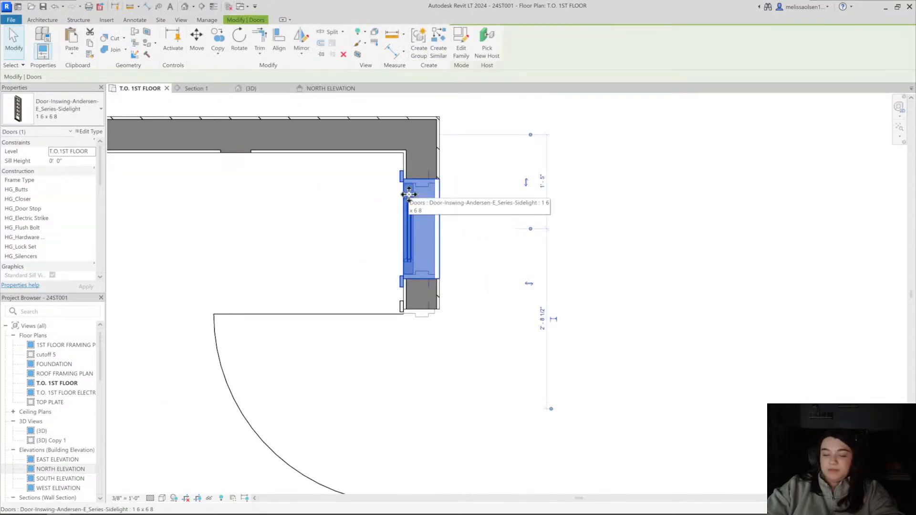
scroll(451, 288, "up", 4)
left_click(396, 304)
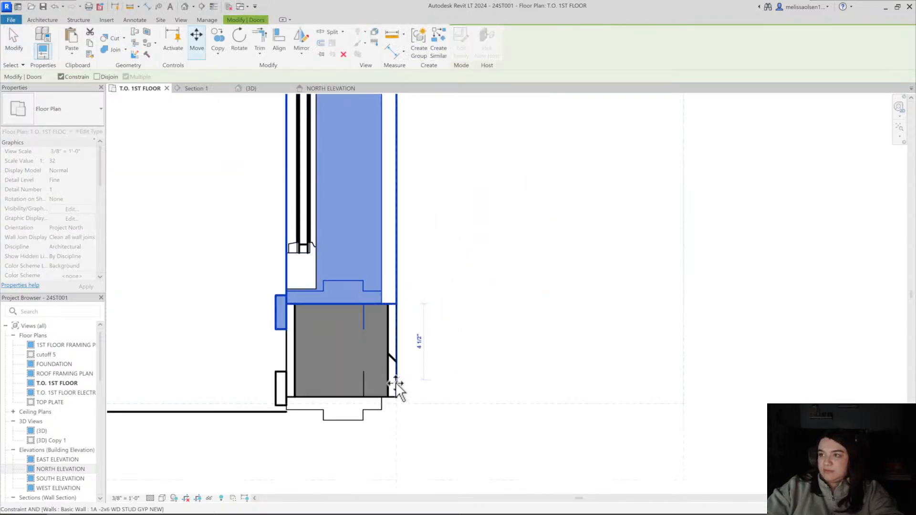
left_click(396, 395)
left_click(389, 266)
scroll(389, 266, "down", 3)
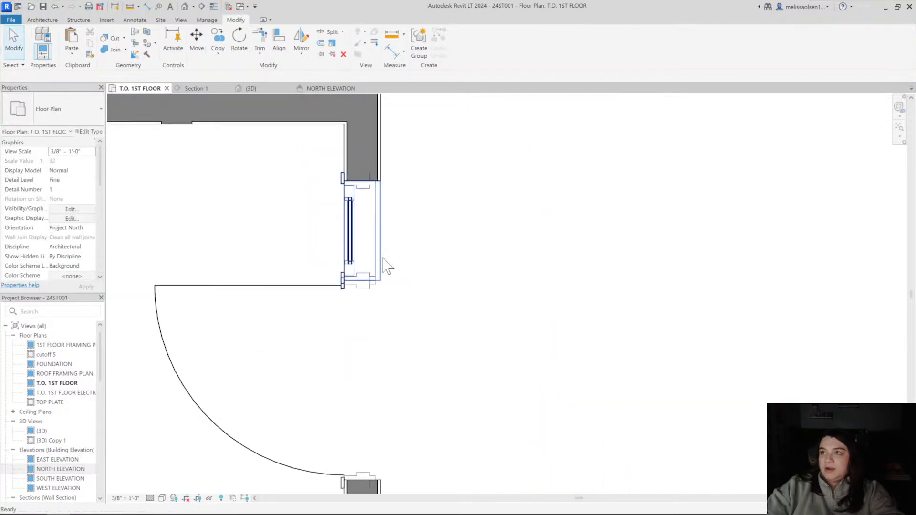
Mirror a copy of the sidelight about the entry door's center line to the door's opposite side
left_click(359, 231)
key("m")
key("m")
scroll(364, 324, "down", 4)
middle_click_drag(376, 325, 375, 260)
scroll(374, 260, "up", 3)
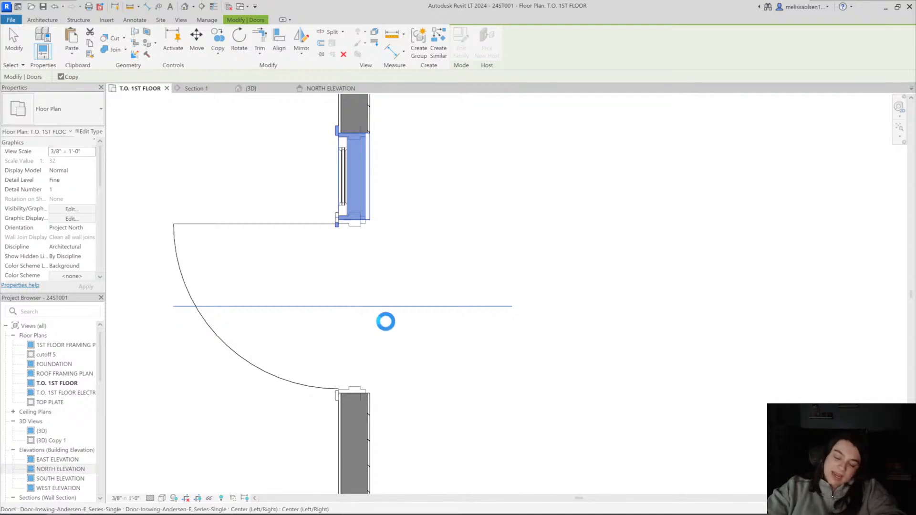
scroll(385, 322, "down", 3)
left_click(414, 304)
Flip the entry door's hand so it hinges on the side nearest the closets
scroll(413, 304, "down", 2)
left_click(356, 274)
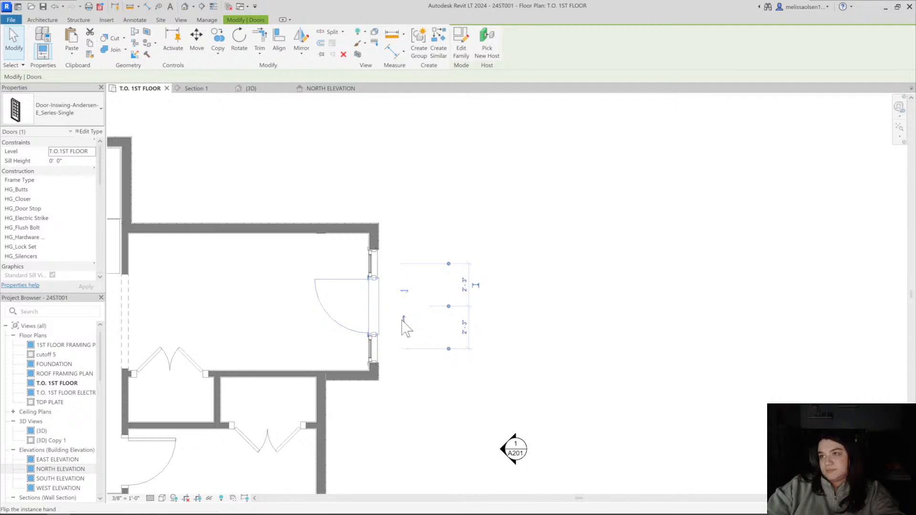
left_click(404, 319)
middle_click_drag(350, 217, 373, 217)
key("Escape")
Draw two chained detail lines outlining a shallow rectangle along the entry's long exterior wall, starting from the refrigerator-side wall
key("w")
key("a")
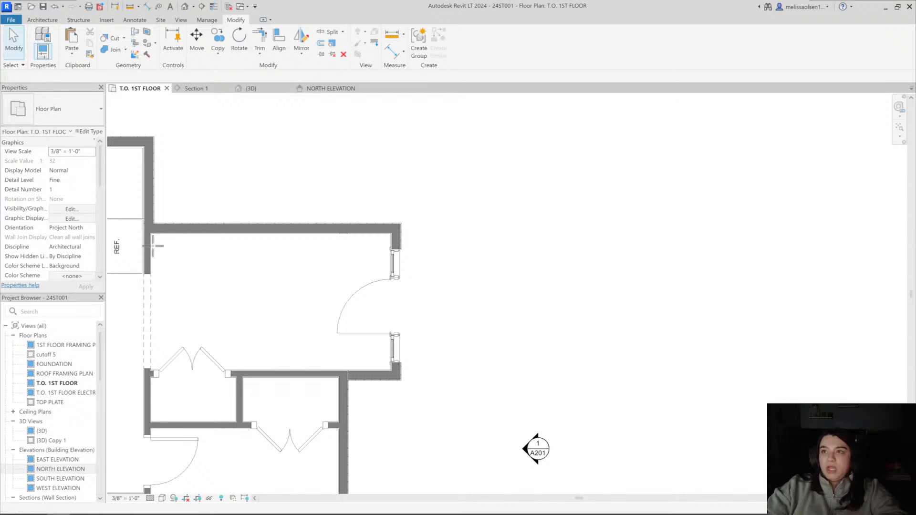
scroll(153, 246, "up", 2)
left_click(150, 269)
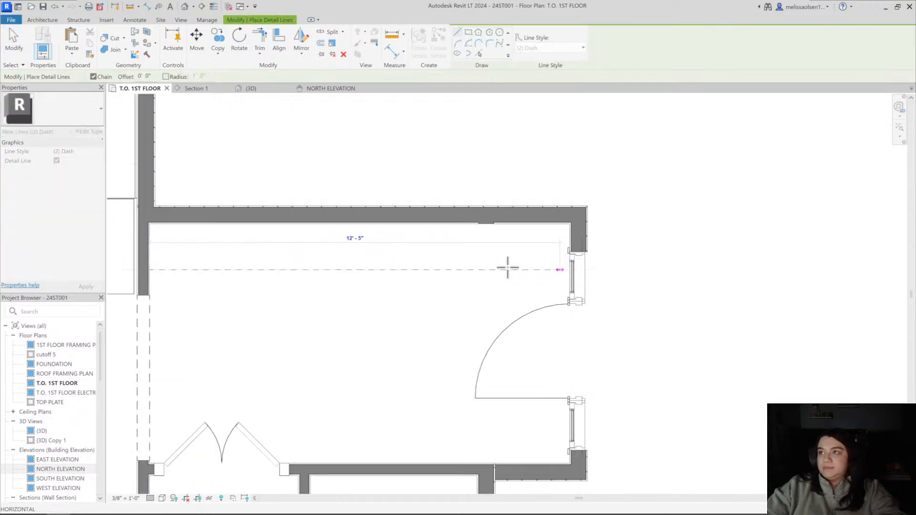
left_click(400, 270)
left_click(399, 225)
key("Escape")
key("Escape")
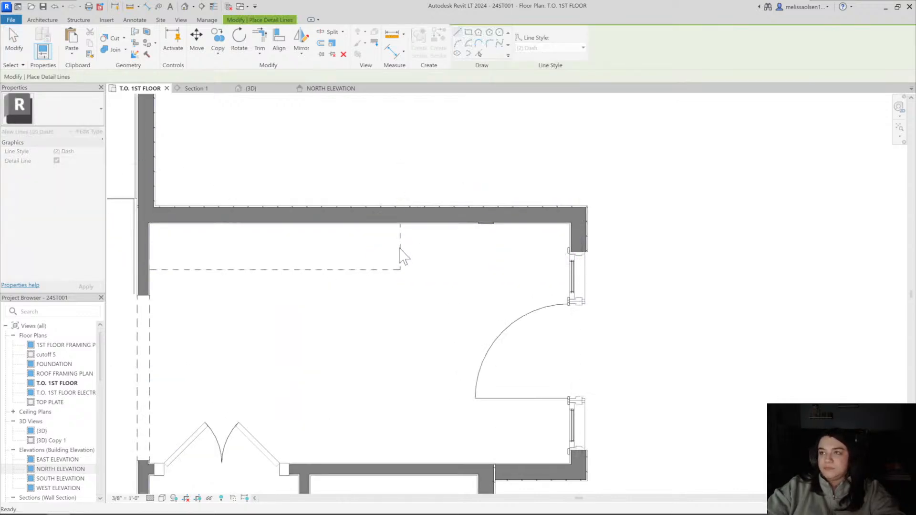
Change the line style of the two new detail lines to (1) Solid
left_click(400, 262)
left_click(487, 48)
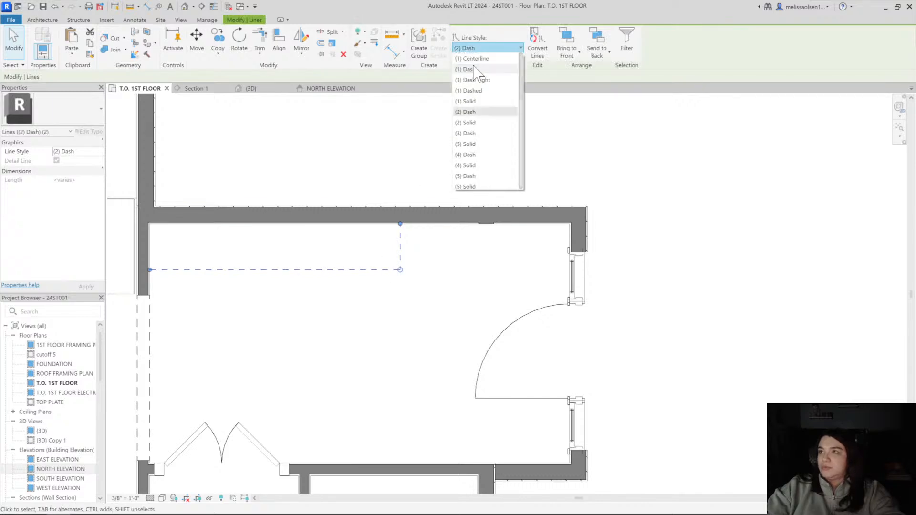
left_click(479, 103)
middle_click_drag(392, 244, 421, 238)
left_click(389, 226)
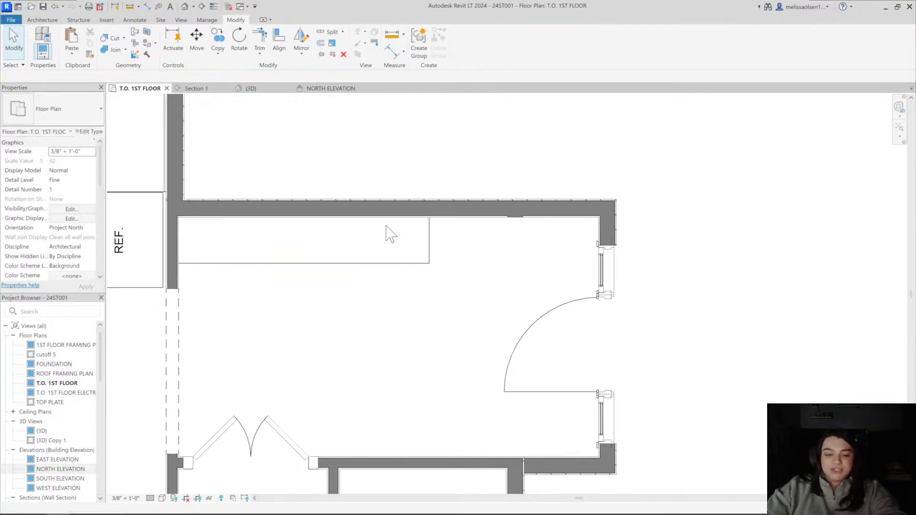
Check the entry layout in the floor plan and inspect the door with both sidelights in the 3D view
scroll(352, 279, "down", 2)
middle_click_drag(352, 279, 296, 263)
scroll(354, 238, "up", 2)
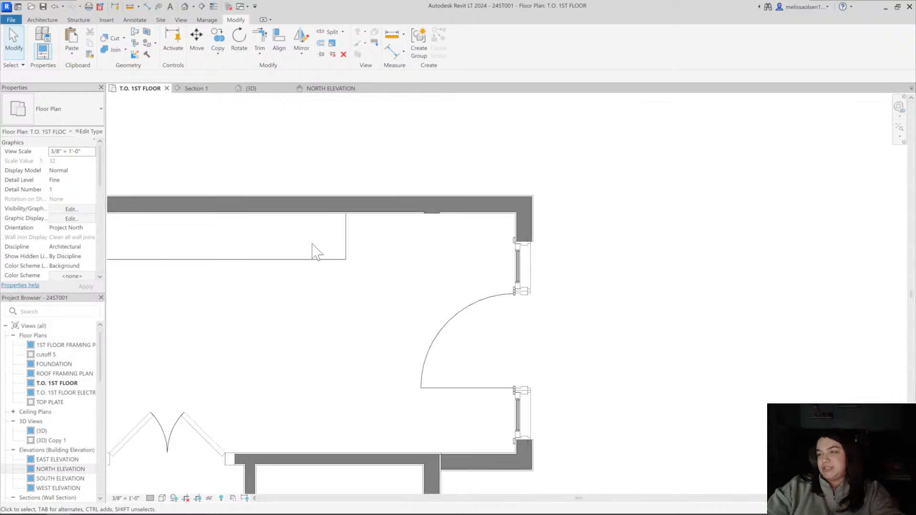
scroll(393, 256, "down", 2)
scroll(524, 250, "down", 1)
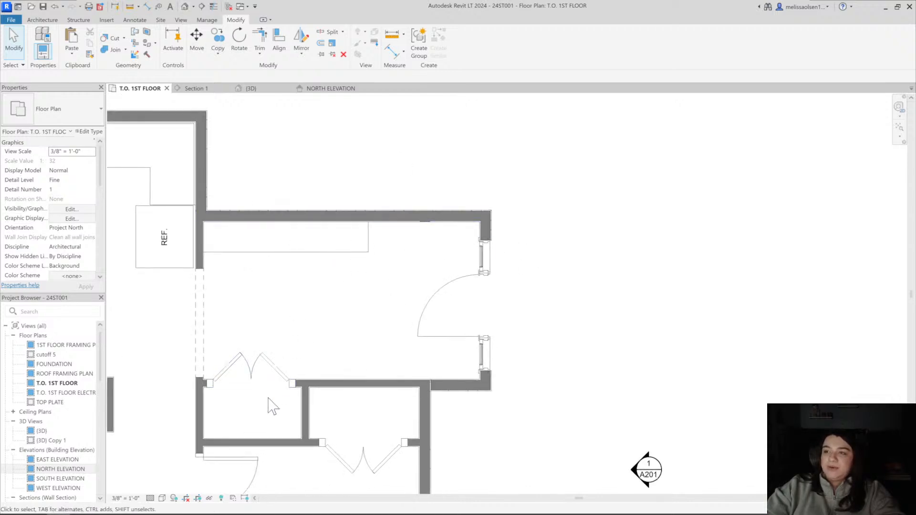
left_click(185, 6)
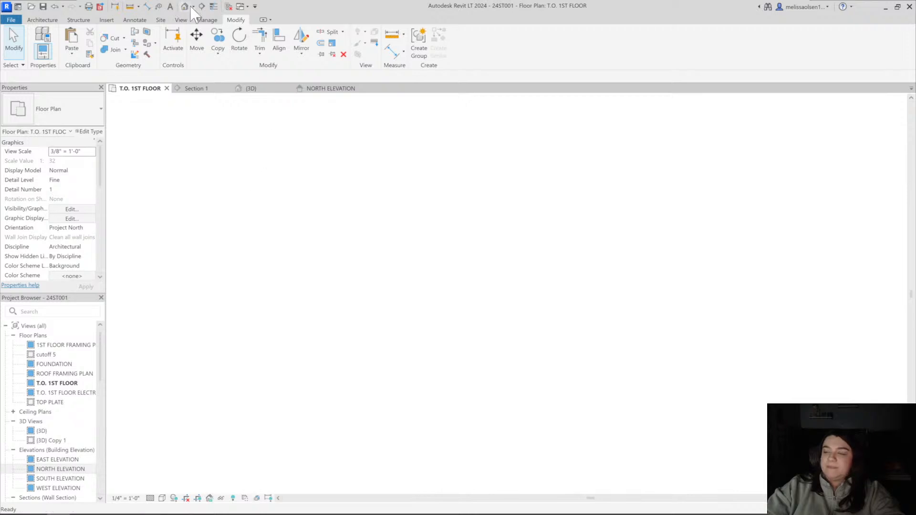
scroll(491, 207, "up", 5)
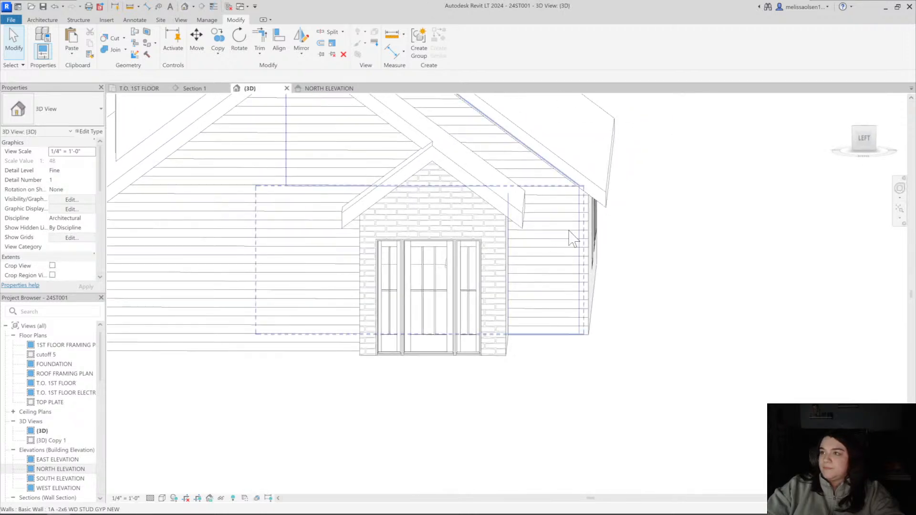
middle_click_drag(571, 237, 508, 372, "shift")
left_click(515, 299)
left_click(483, 296)
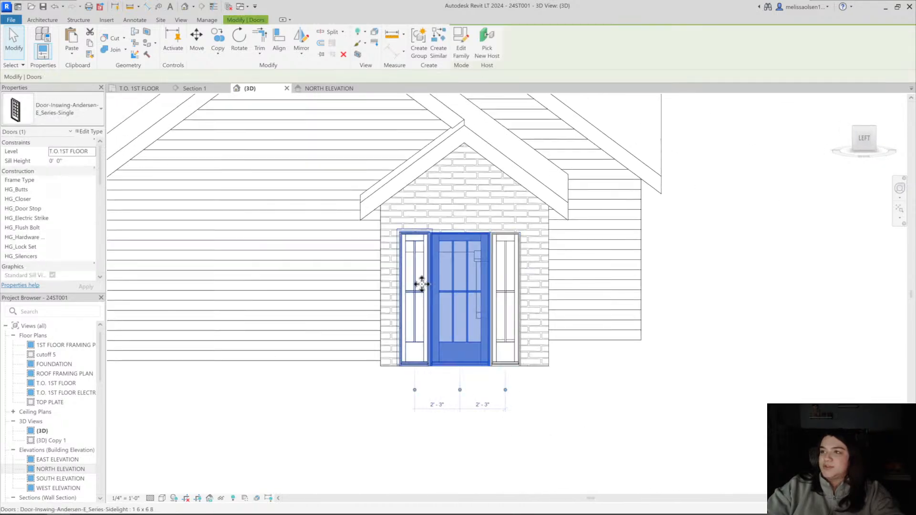
In the 1 6 x 6 8 sidelight's type properties, try pattern number 2, and finally apply pattern number 6, Craftsman
left_click(422, 284)
left_click(89, 132)
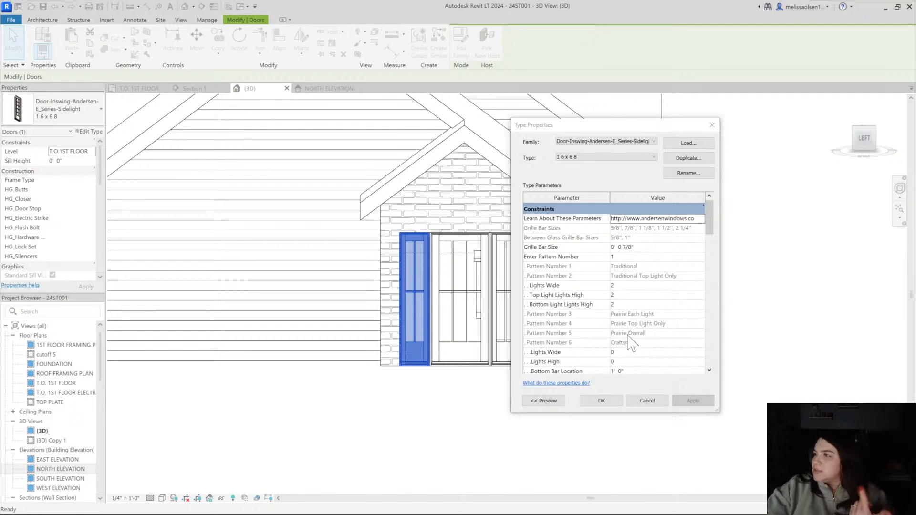
left_click(621, 286)
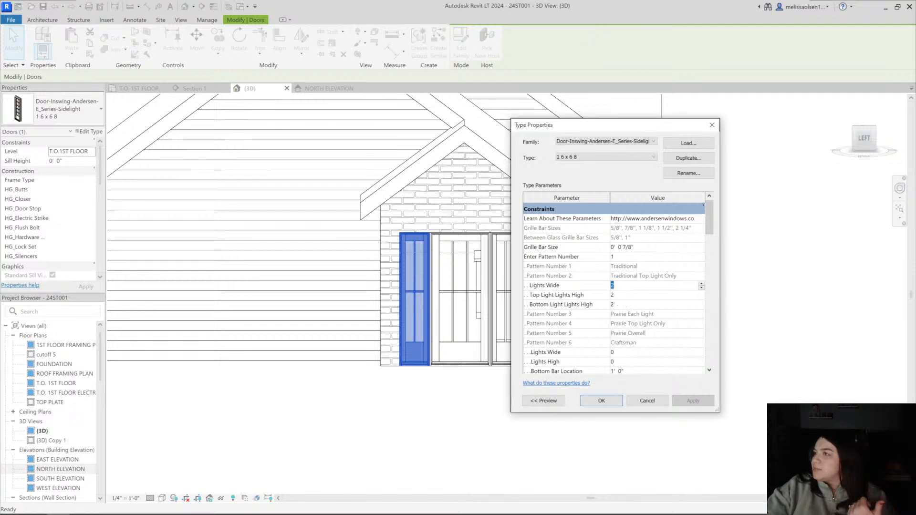
left_click(627, 258)
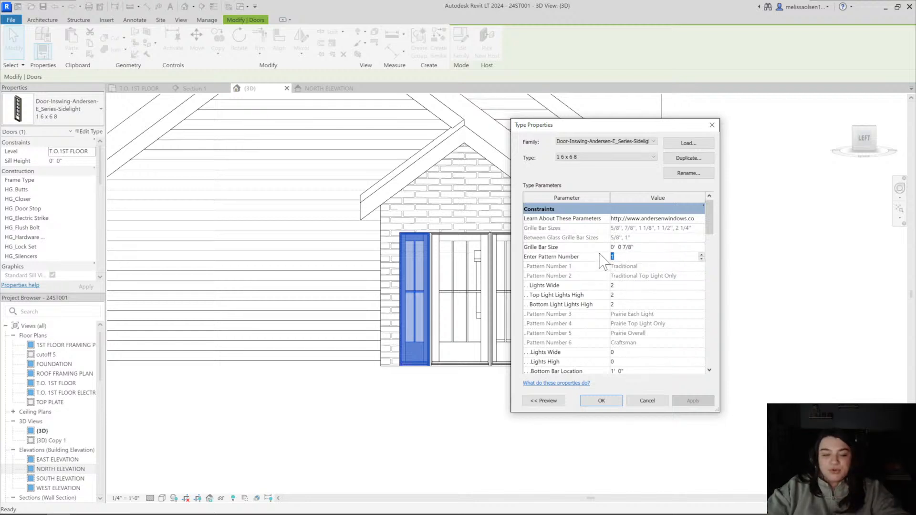
type("2")
left_click(697, 401)
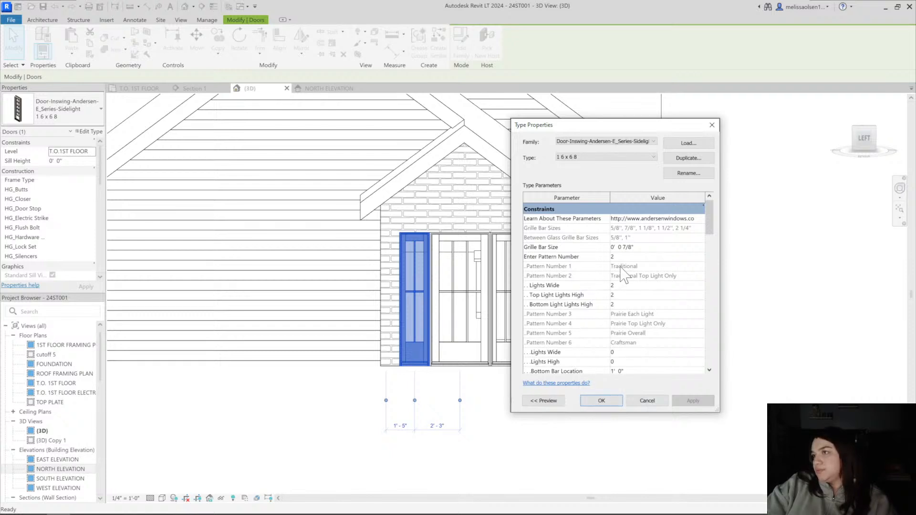
left_click_drag(627, 126, 712, 116)
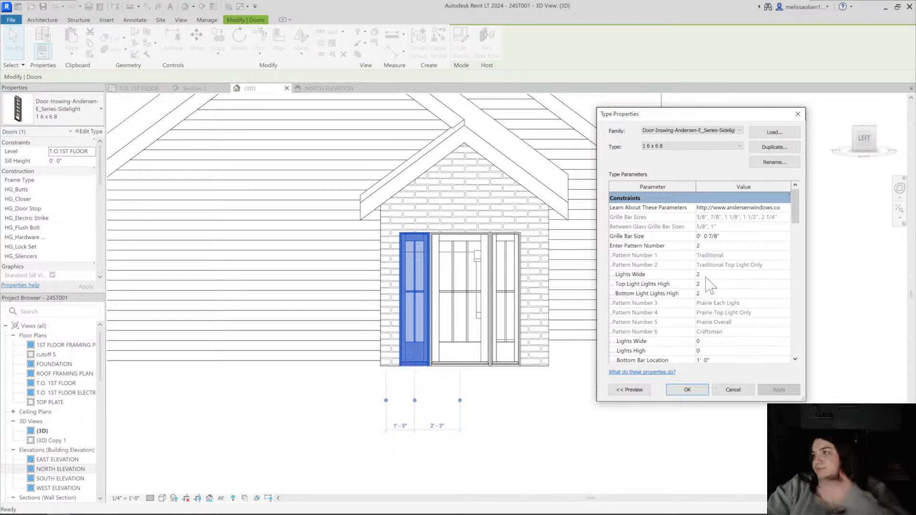
left_click(711, 246)
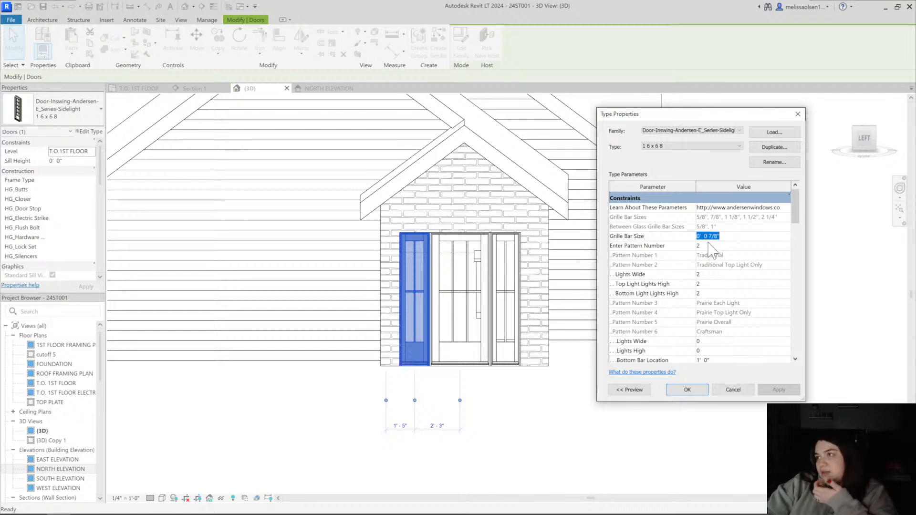
type("6")
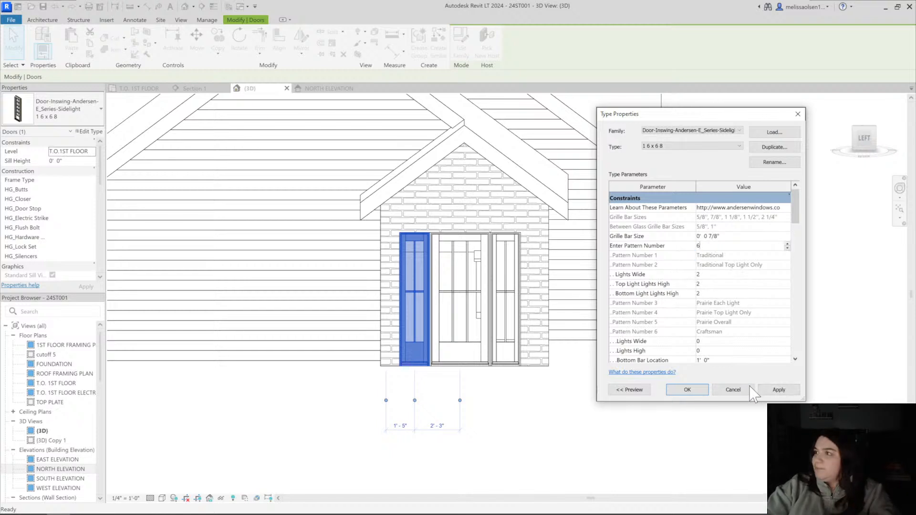
left_click(774, 389)
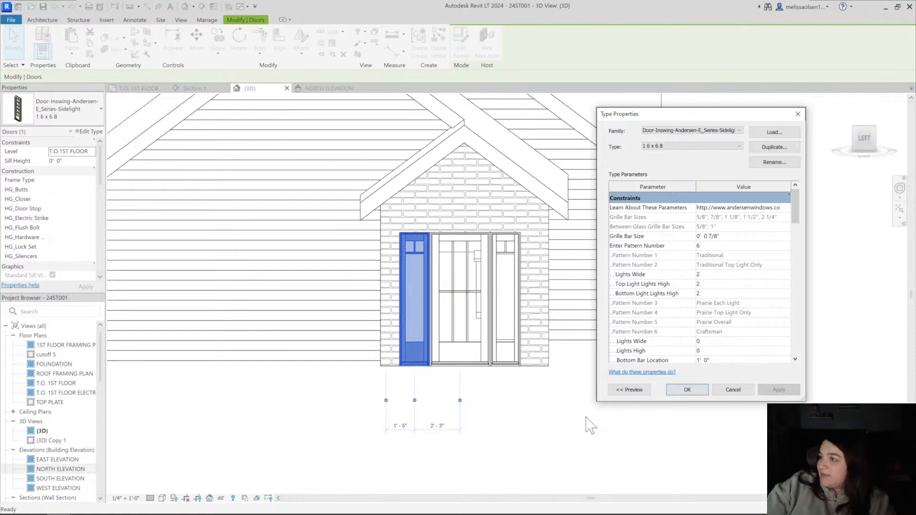
Try pattern number 4, Prairie Top Light Only, on the 1 6 x 6 8 sidelight type
left_click(534, 428)
left_click(516, 287)
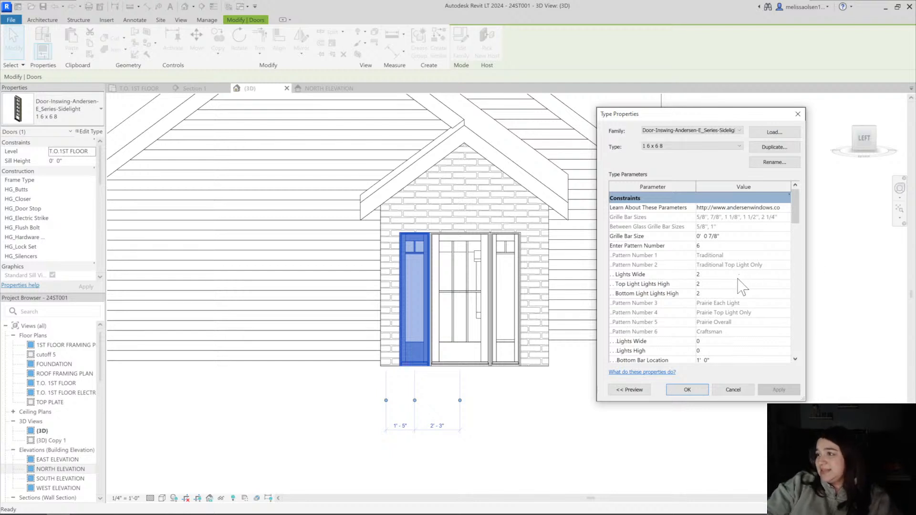
scroll(742, 287, "down", 5)
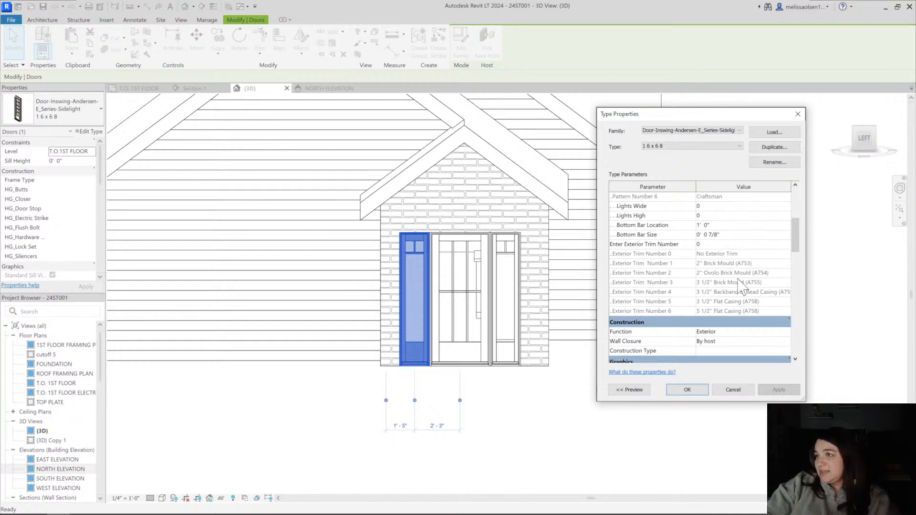
scroll(742, 287, "up", 3)
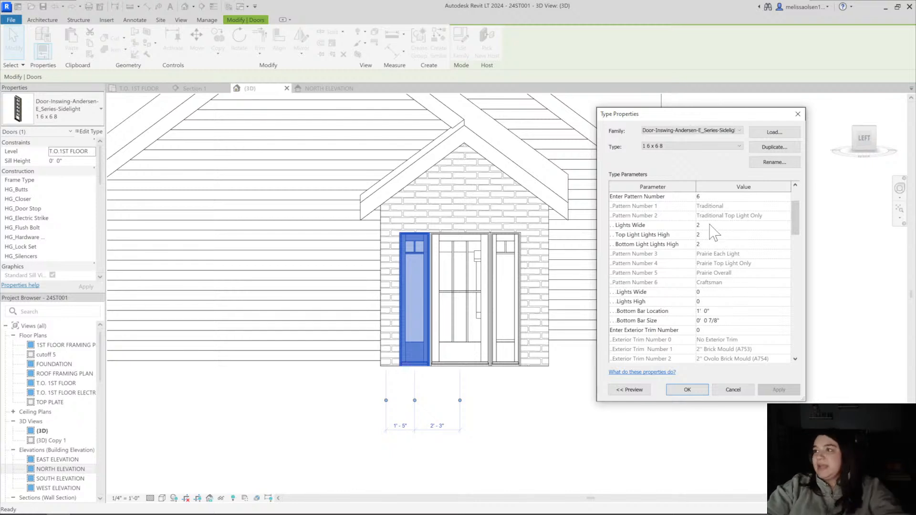
scroll(714, 233, "up", 1)
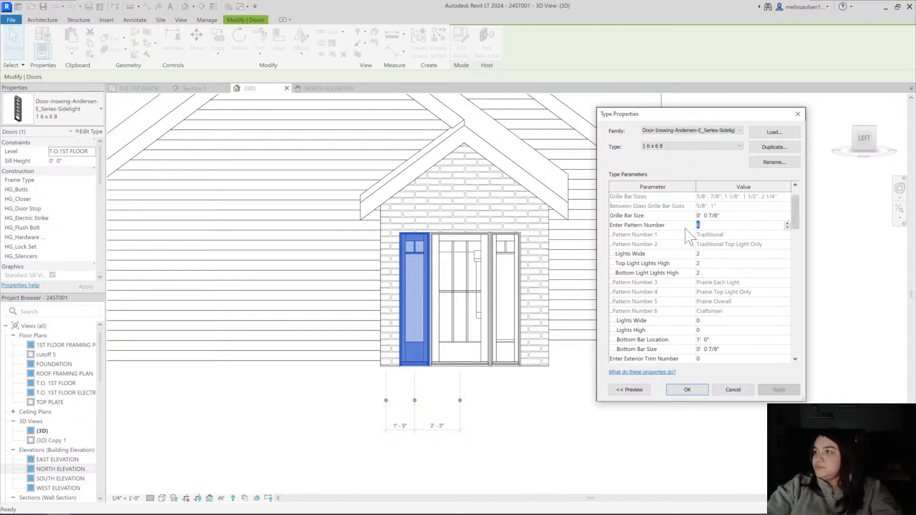
type("4")
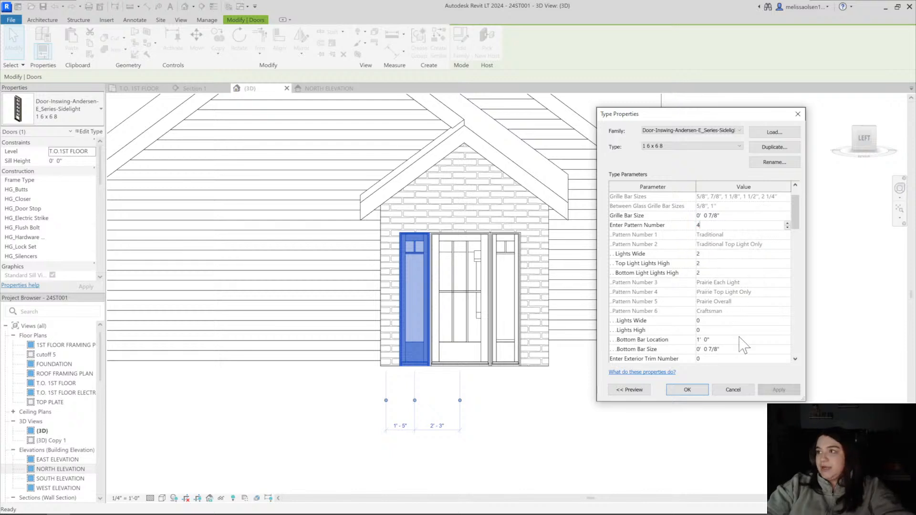
left_click(779, 389)
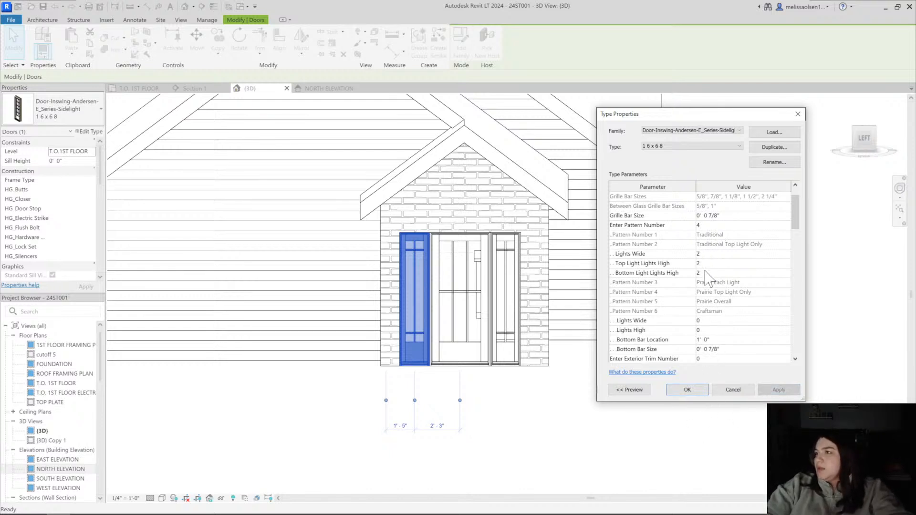
Set the sidelight type's pattern number to 6, Craftsman, and accept the type properties
left_click(711, 225)
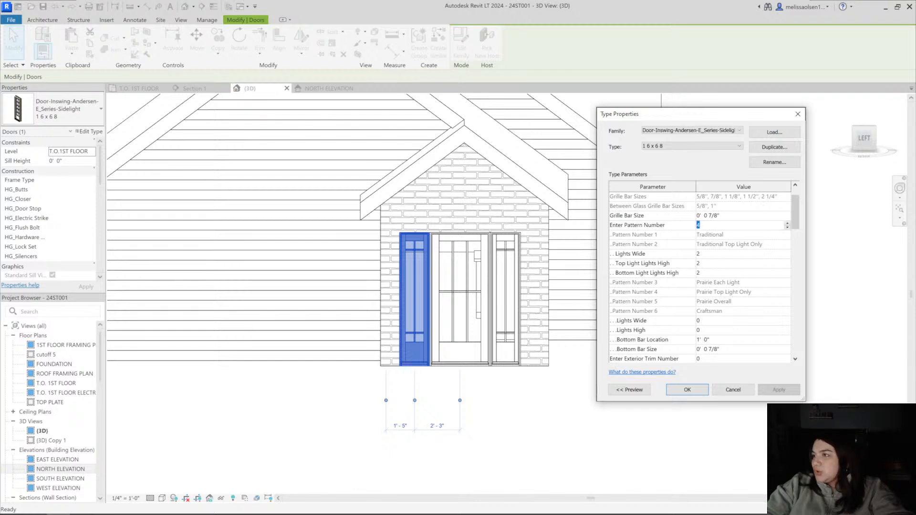
type("6")
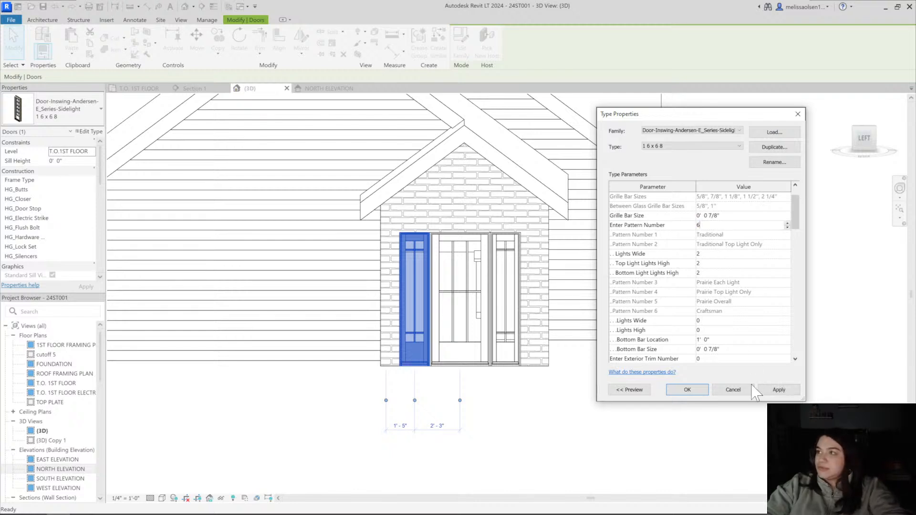
left_click(688, 390)
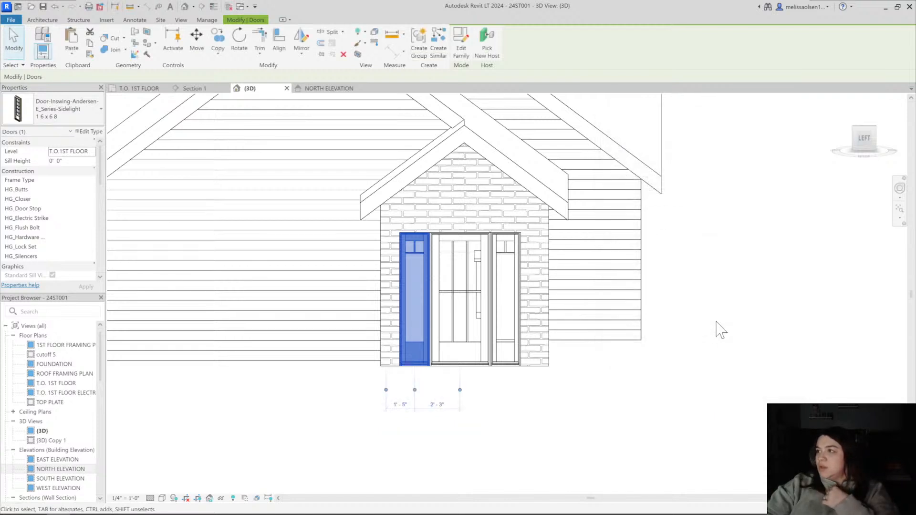
left_click(726, 403)
Try pattern number 2, Traditional Top Light Only, in the type properties of the Andersen entry door between the sidelights
left_click(470, 300)
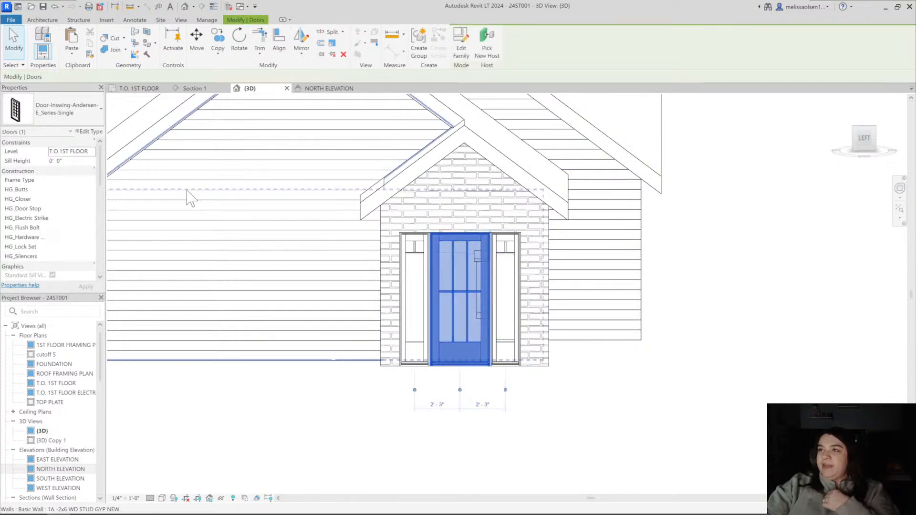
left_click(89, 131)
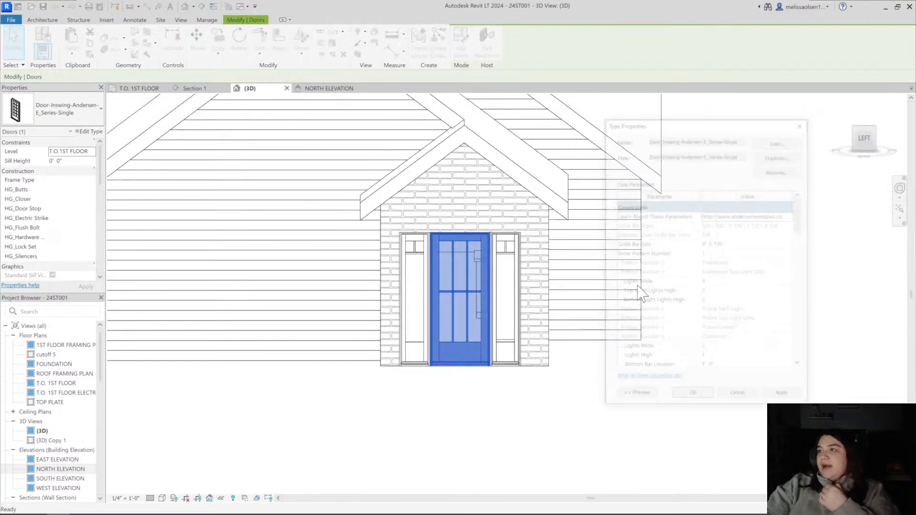
left_click(718, 247)
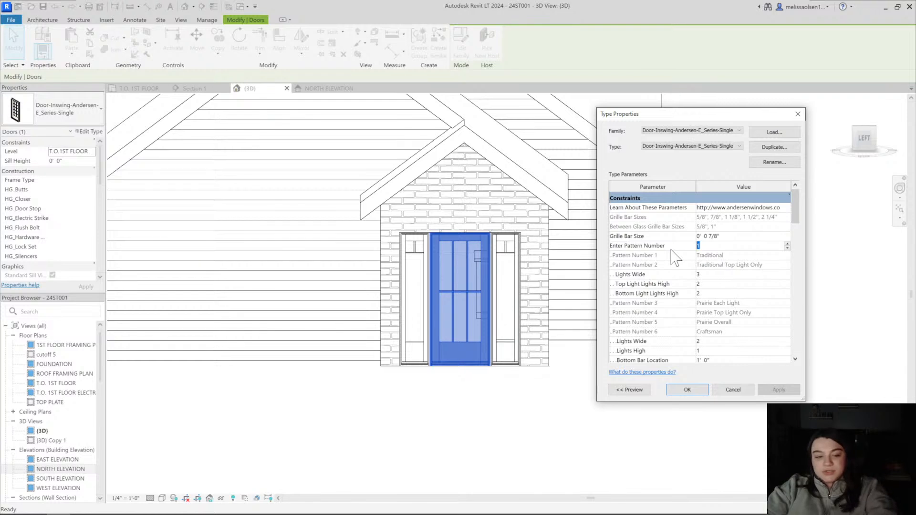
type("2")
left_click(779, 391)
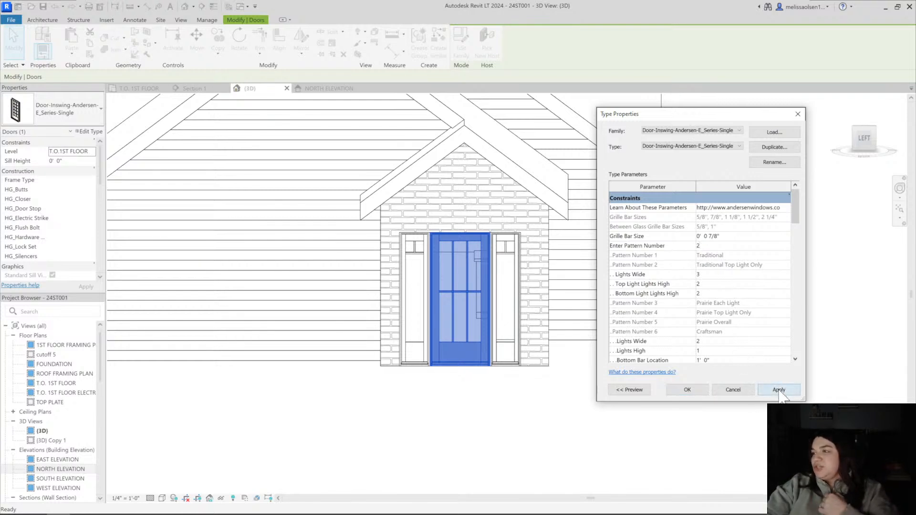
left_click(778, 390)
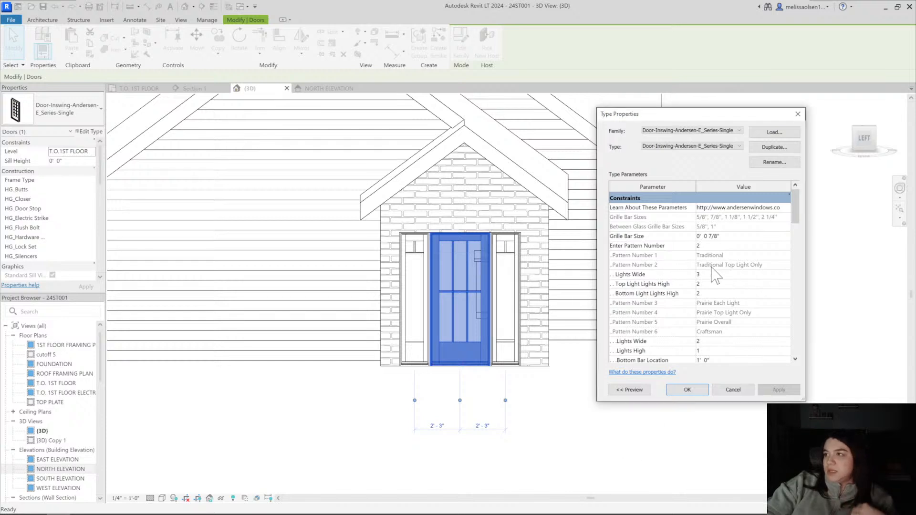
Set the entry door's traditional Lights Wide to 2 and apply pattern number 6, Craftsman
left_click(702, 274)
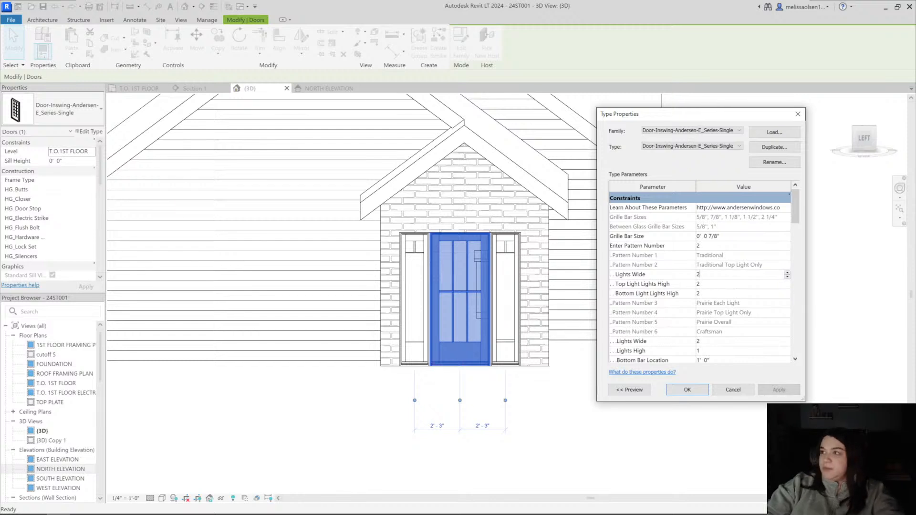
type("2")
scroll(714, 351, "down", 1)
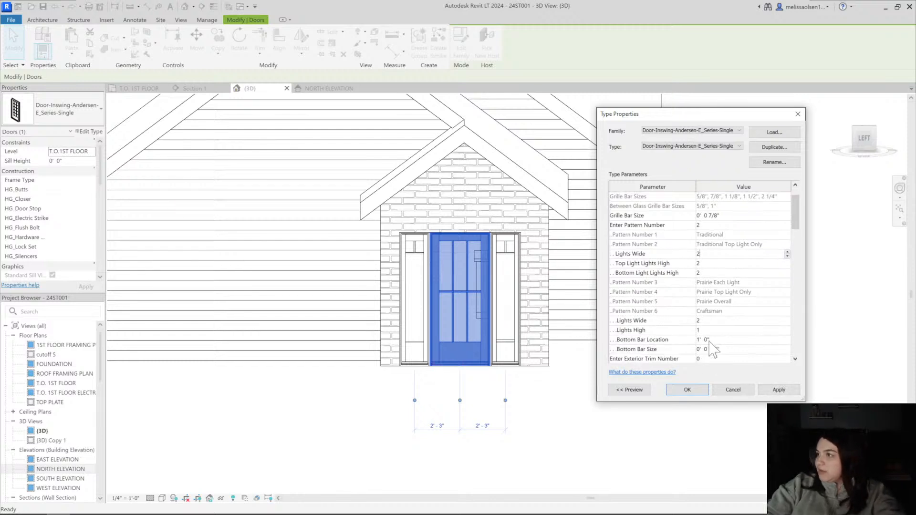
left_click(703, 322)
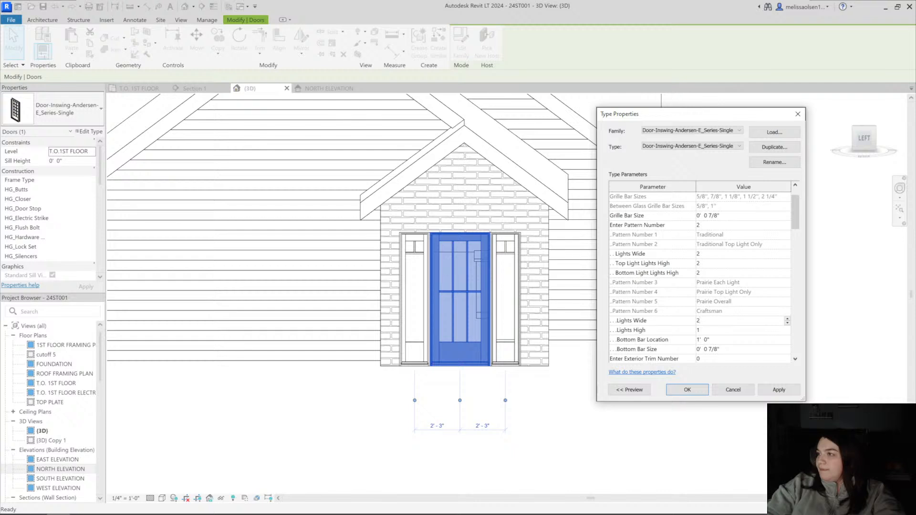
scroll(708, 344, "up", 2)
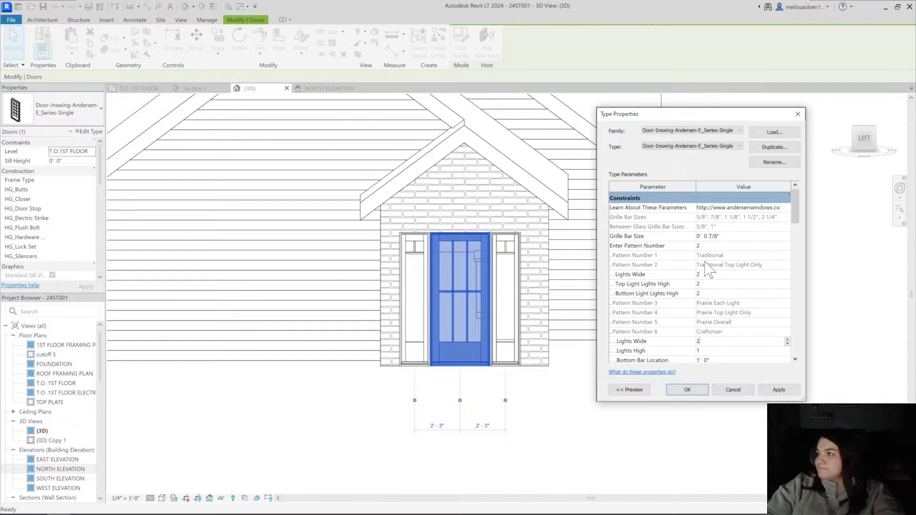
left_click(704, 245)
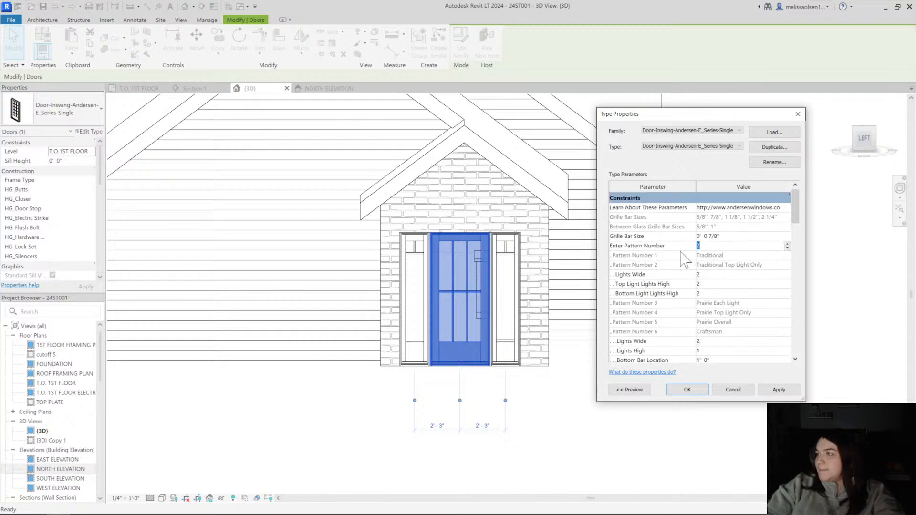
type("6")
left_click(779, 390)
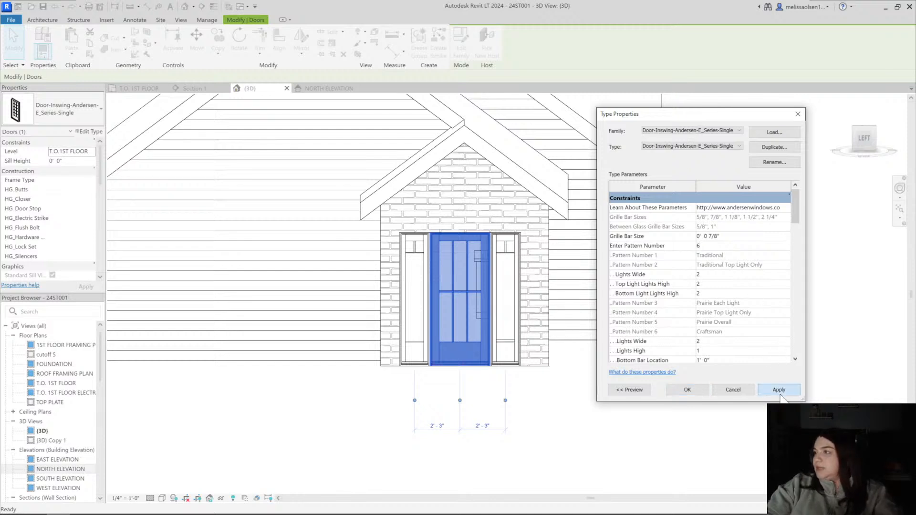
left_click(777, 390)
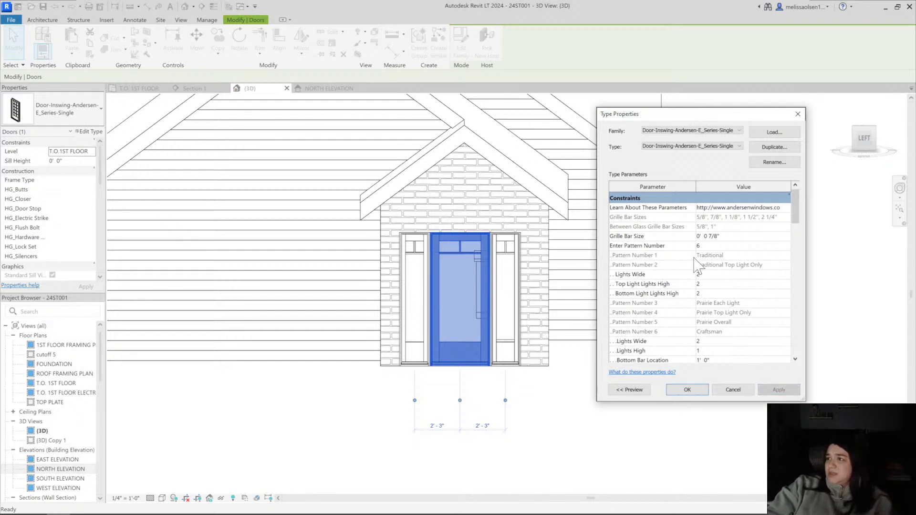
Set the entry door type to pattern number 1 with Lights Wide, Top Light Lights High and Bottom Light Lights High all at 1
left_click(706, 246)
type("1")
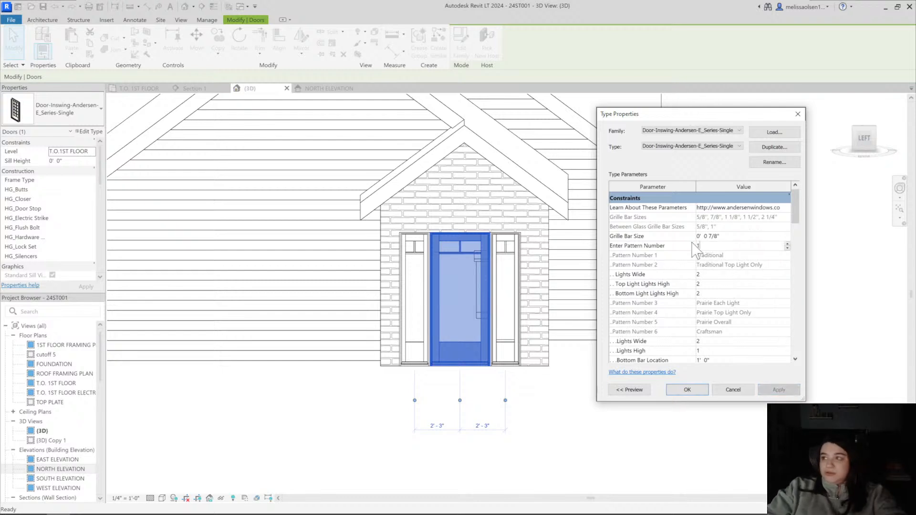
key("Tab")
type("1")
key("Tab")
type("1")
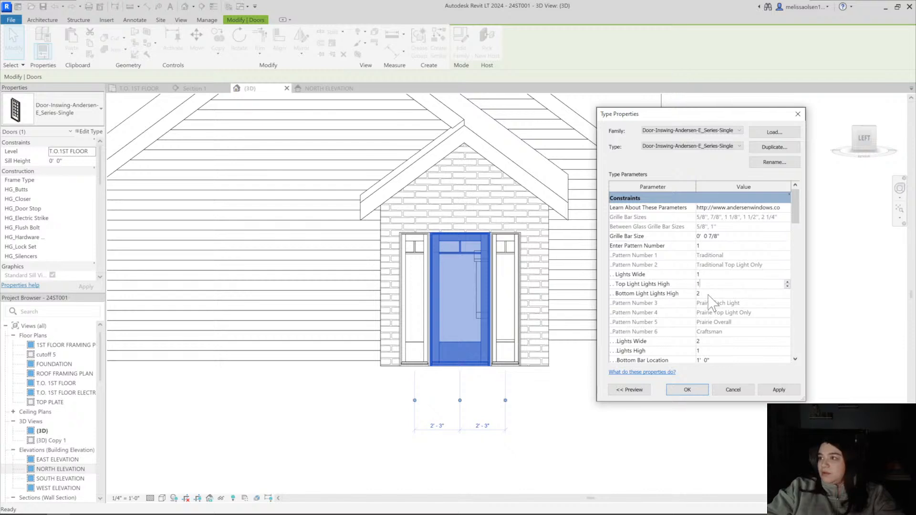
key("Tab")
type("1")
left_click(779, 390)
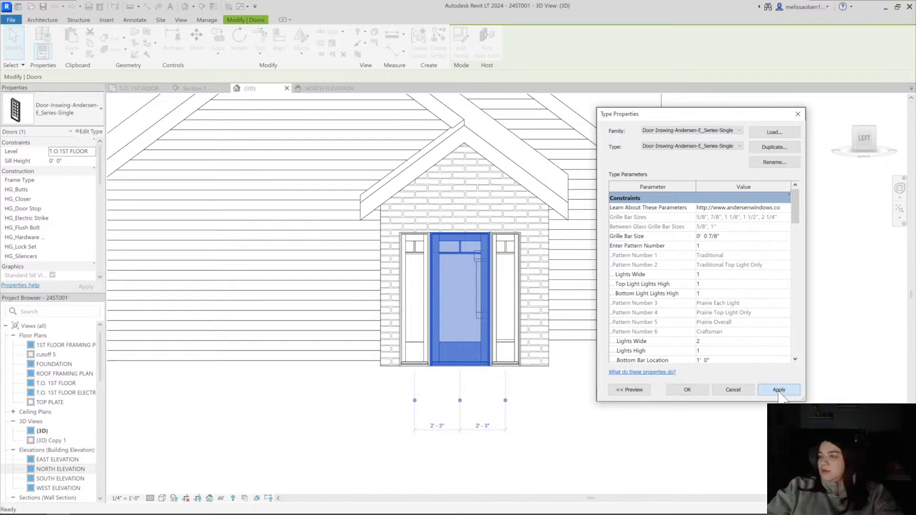
left_click(779, 390)
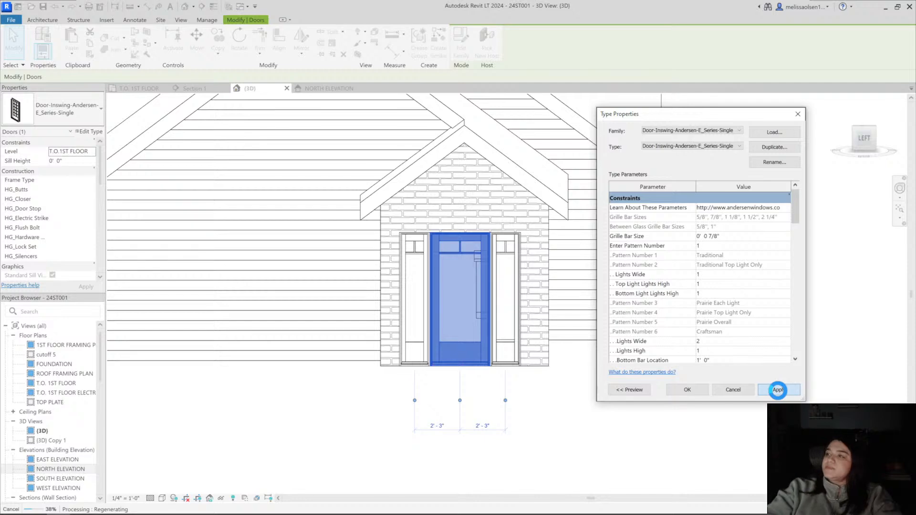
left_click(687, 390)
Change the Panel Type of the entry door between the sidelights to SL2
left_click(548, 436)
middle_click_drag(548, 435, 675, 413, "shift")
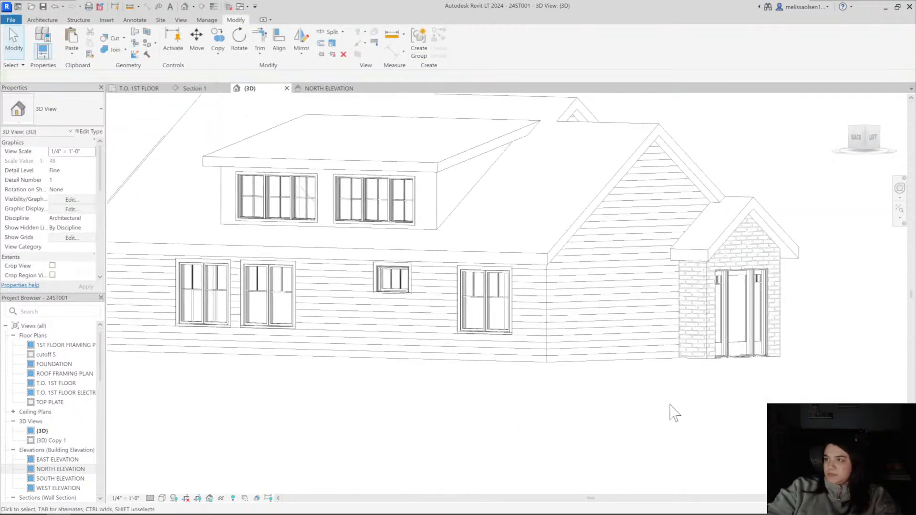
middle_click_drag(766, 391, 654, 392, "shift")
scroll(611, 377, "up", 2)
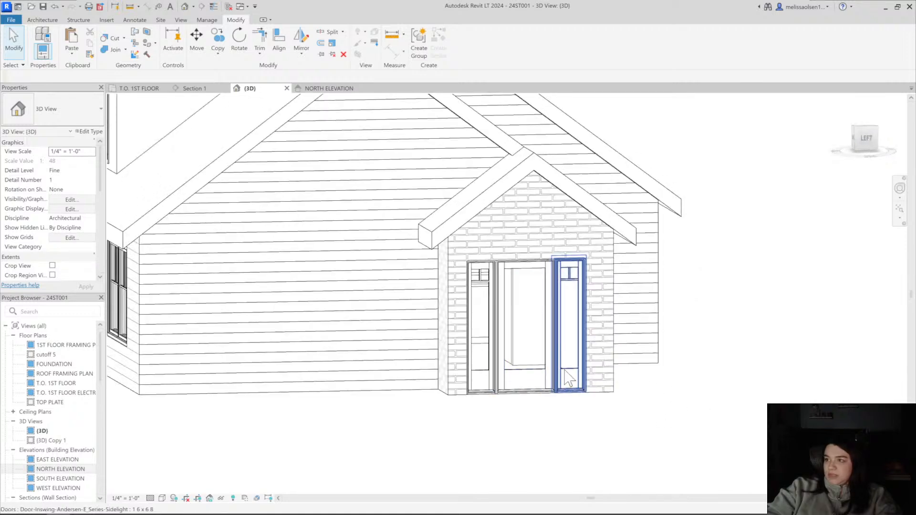
left_click(567, 375)
left_click(525, 374)
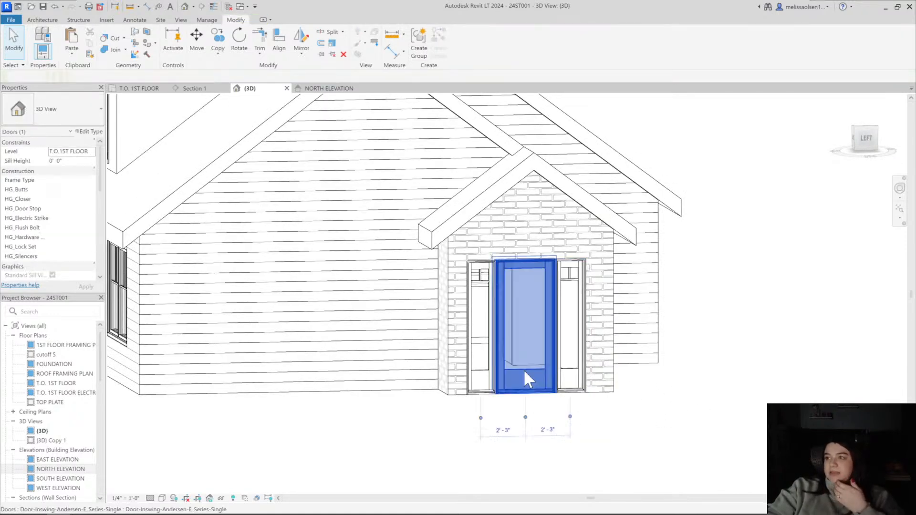
left_click(89, 131)
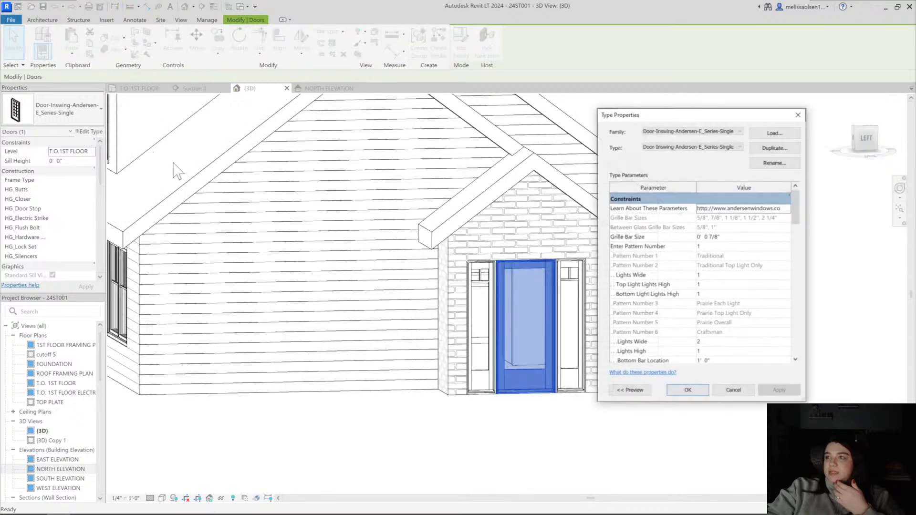
key("Escape")
scroll(87, 177, "down", 3)
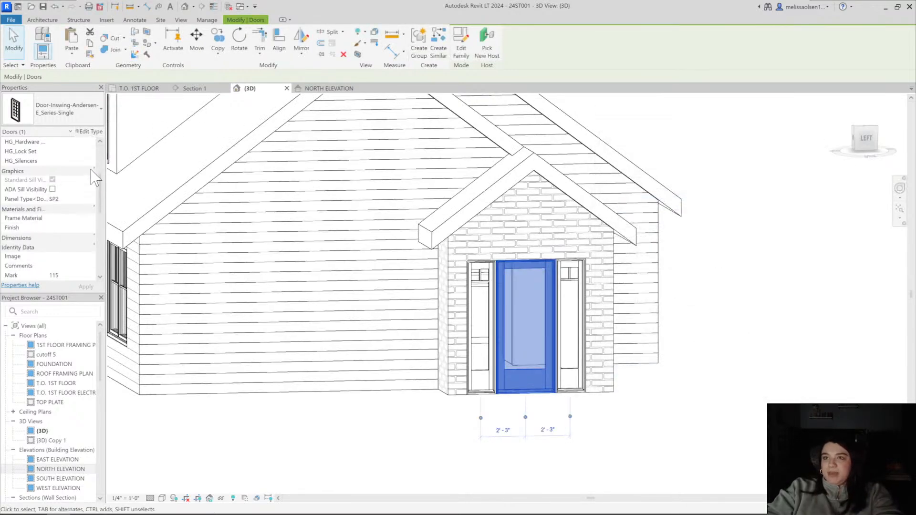
left_click(90, 201)
left_click(90, 201)
left_click(68, 239)
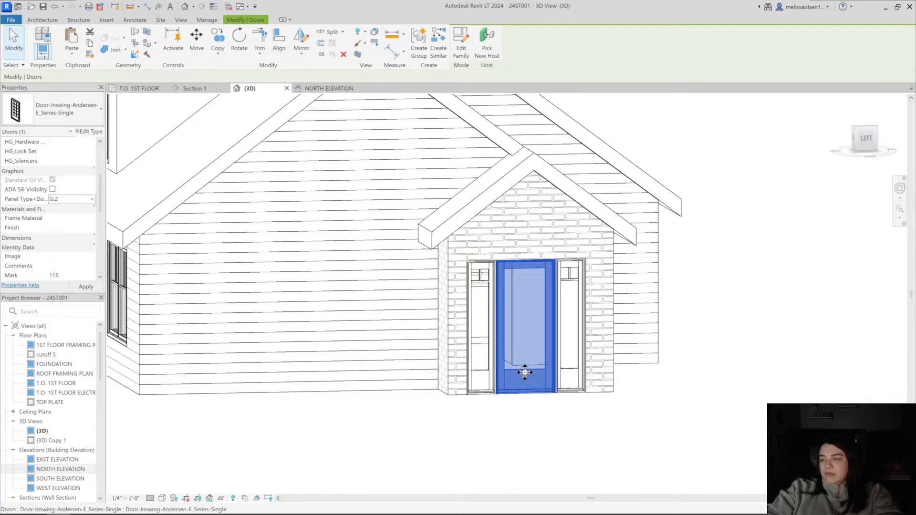
Examine the glazed entry door and its two sidelights from several angles in the 3D view
key("Escape")
middle_click_drag(524, 372, 653, 411, "shift")
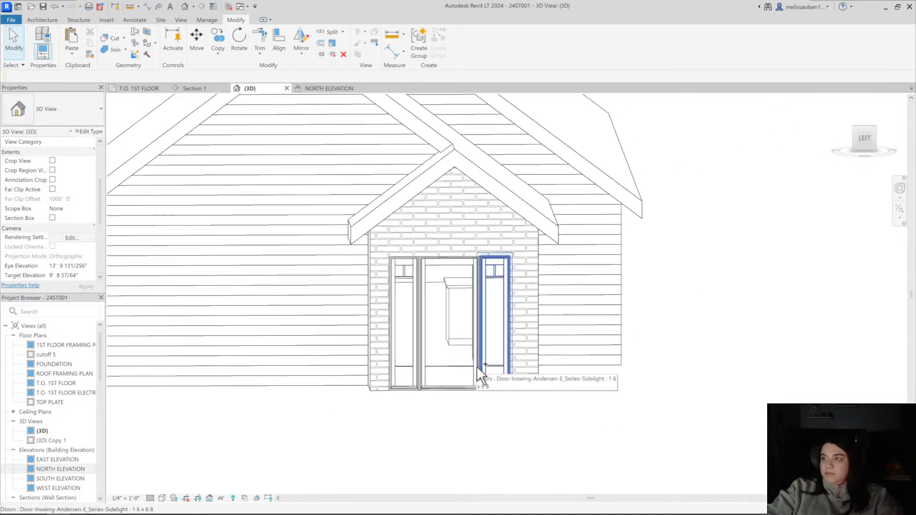
middle_click_drag(457, 368, 450, 361, "shift")
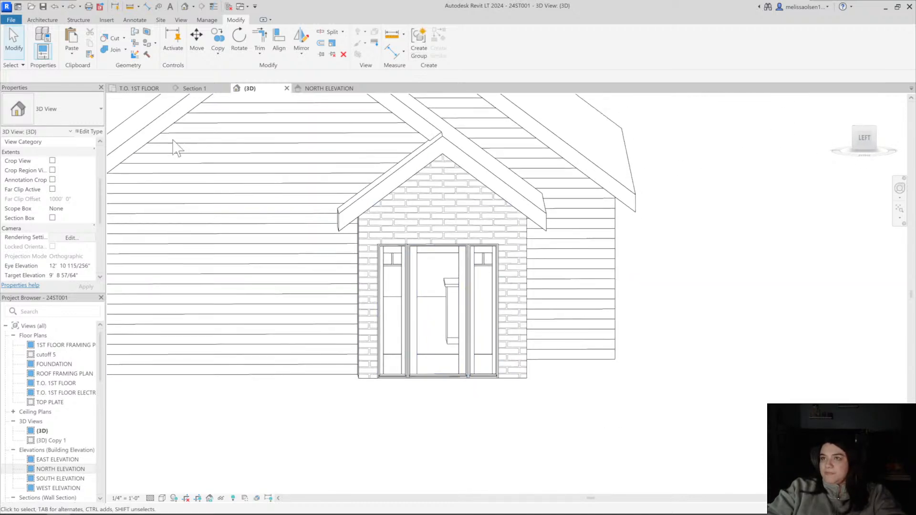
left_click(71, 7)
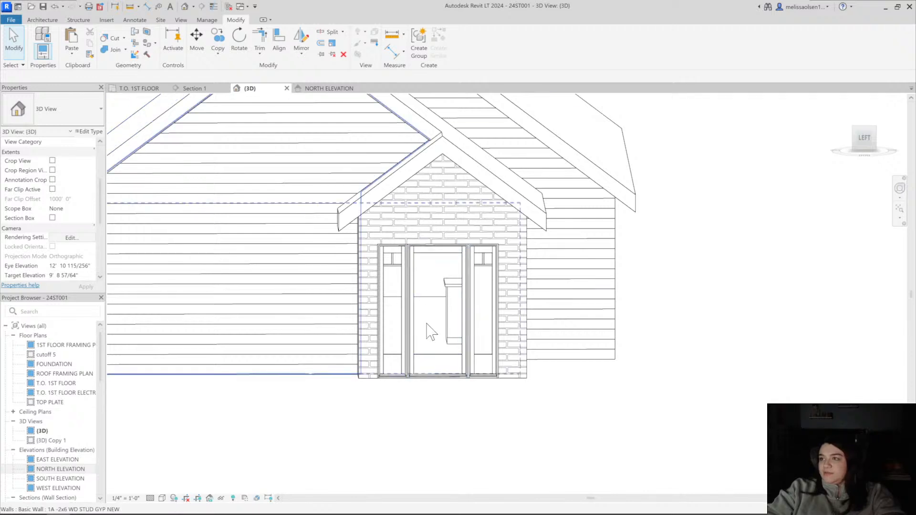
left_click(55, 6)
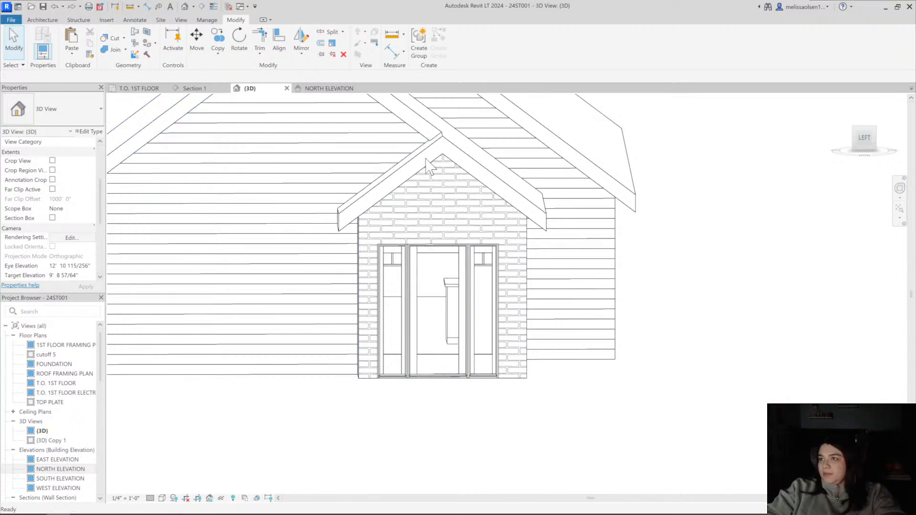
left_click(437, 262)
middle_click_drag(436, 262, 477, 310, "shift")
Try pattern number 1 on the sidelight type with Lights Wide, Top Light Lights High and Bottom Light Lights High all at 1
left_click(396, 261)
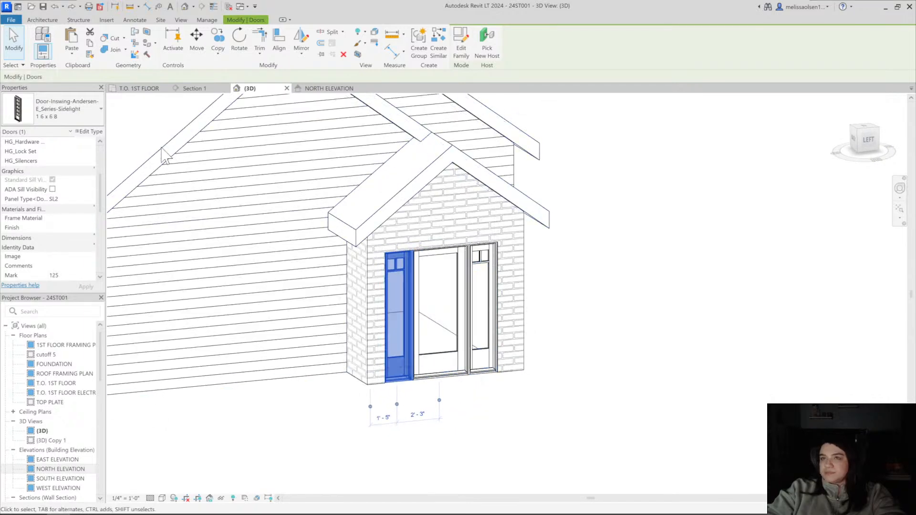
left_click(89, 131)
left_click(738, 246)
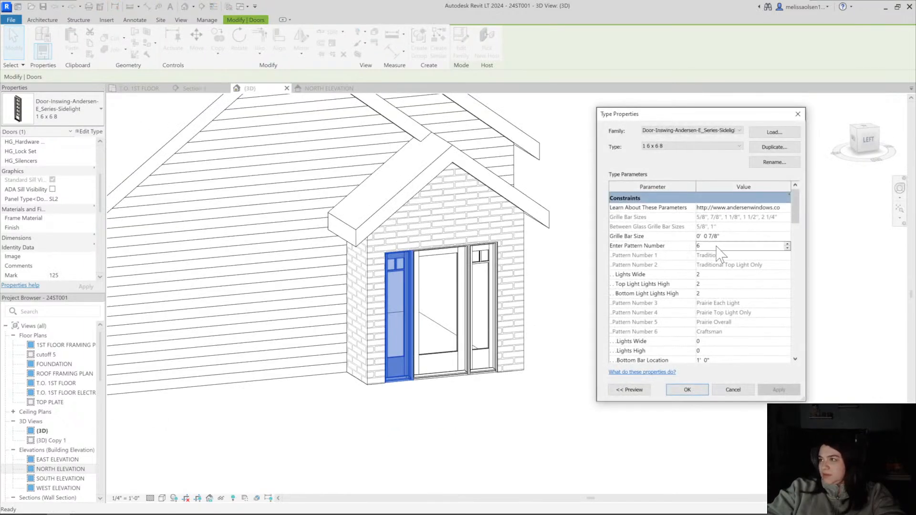
type("1")
key("Tab")
type("1")
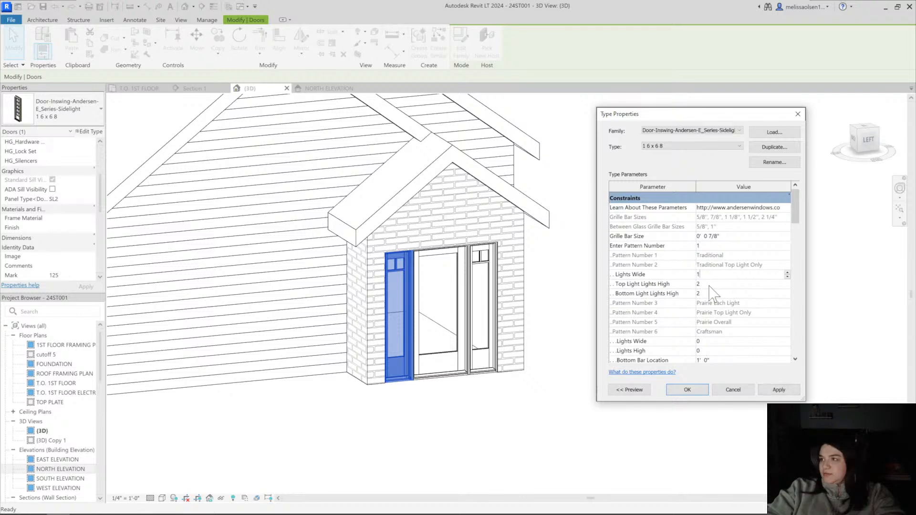
key("Tab")
type("1")
key("Tab")
type("1")
left_click(686, 390)
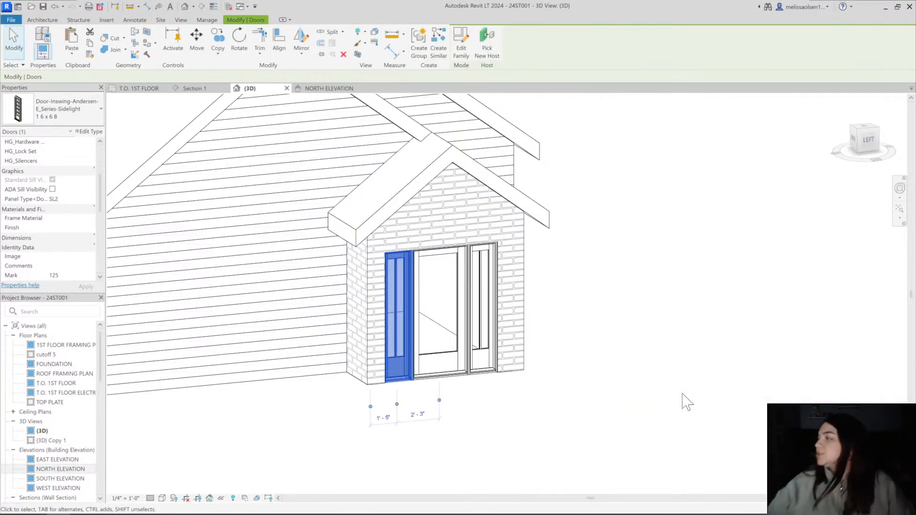
left_click(664, 345)
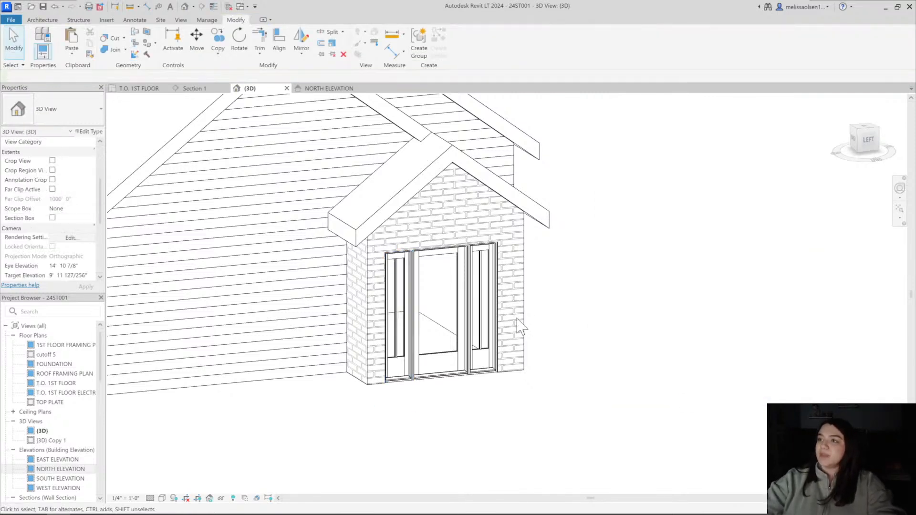
Set the sidelight type's traditional Lights Wide, Top Light Lights High and Bottom Light Lights High all to 0
middle_click_drag(590, 302, 549, 253, "shift")
left_click(484, 249)
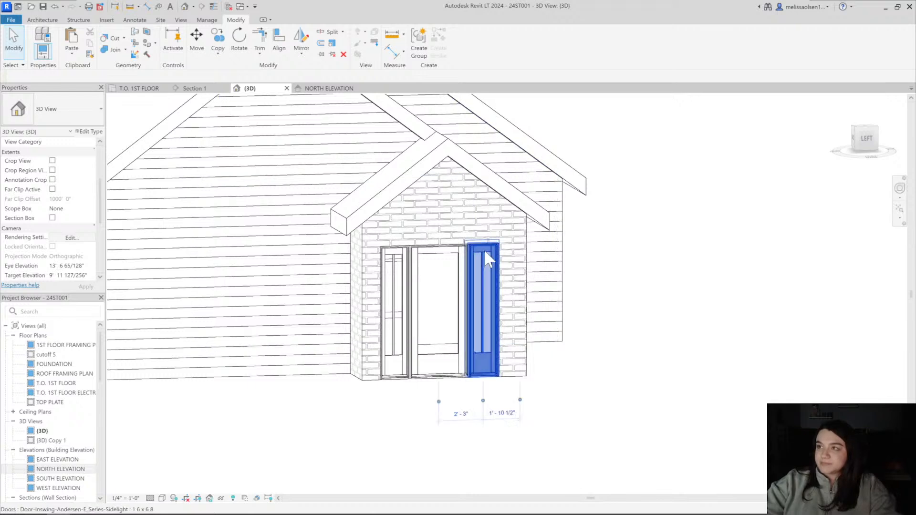
left_click(89, 131)
left_click(714, 274)
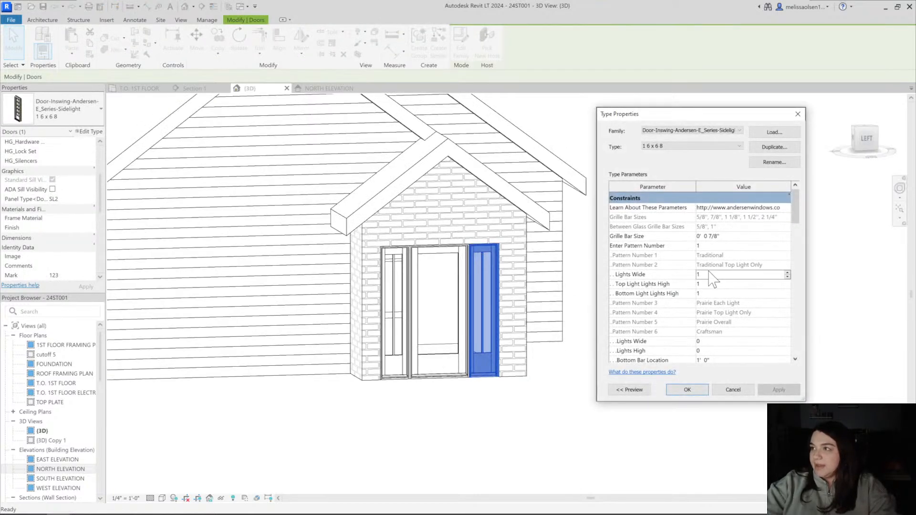
type("0")
left_click(707, 285)
type("0")
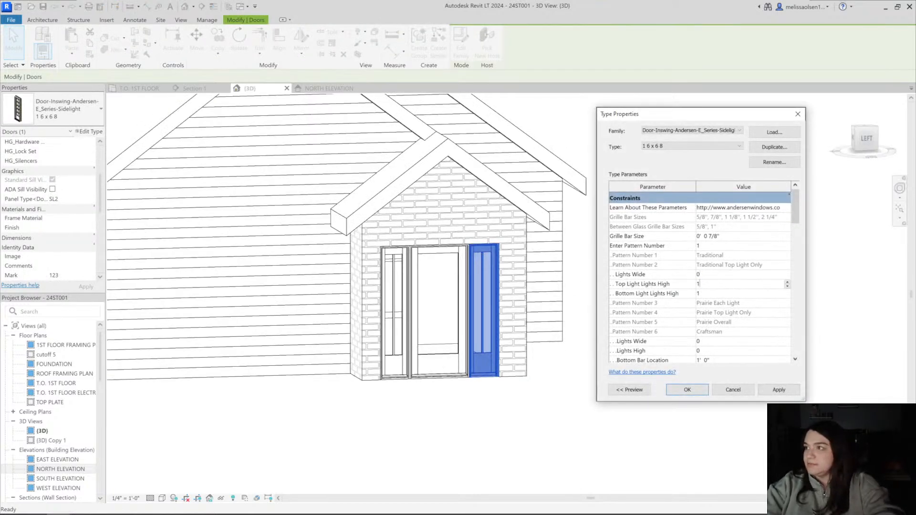
left_click(708, 293)
type("0")
left_click(686, 390)
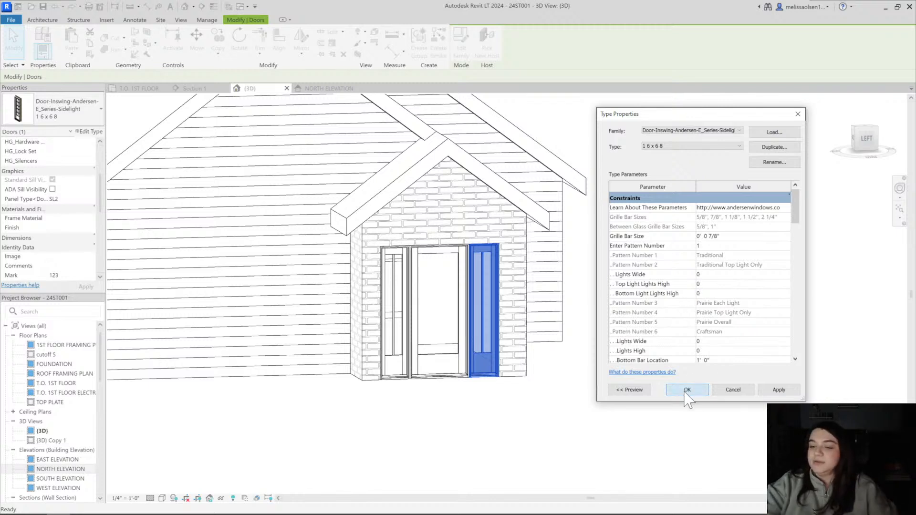
left_click(683, 390)
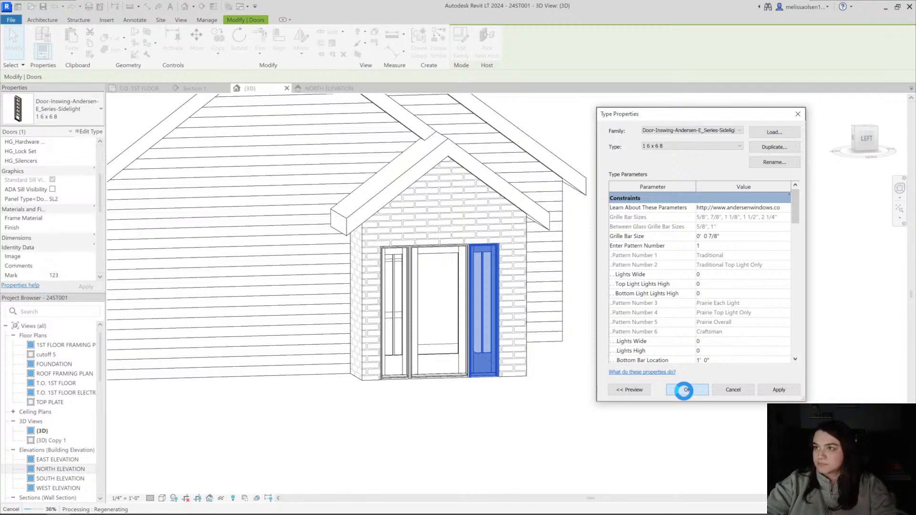
left_click(495, 408)
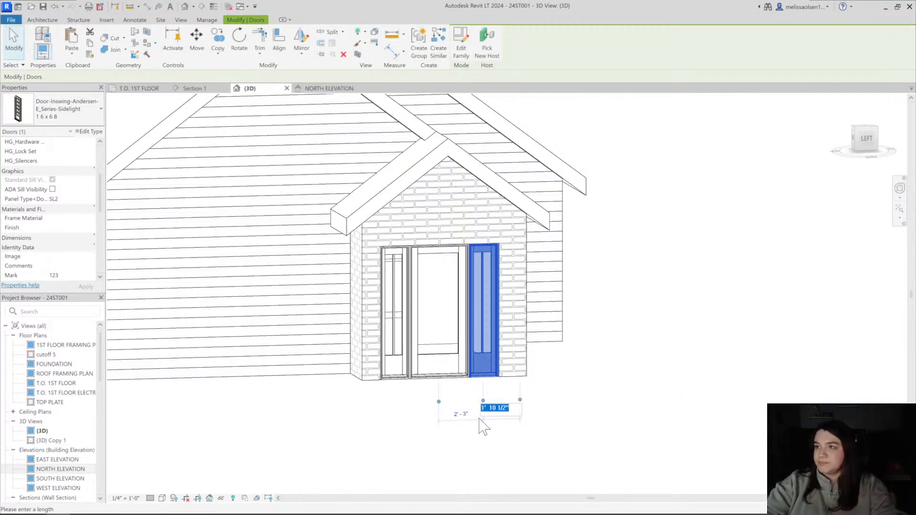
key("Escape")
Review the sidelight's type parameters, from the grille patterns and light counts to the exterior trim and construction settings
middle_click_drag(548, 363, 443, 301, "shift")
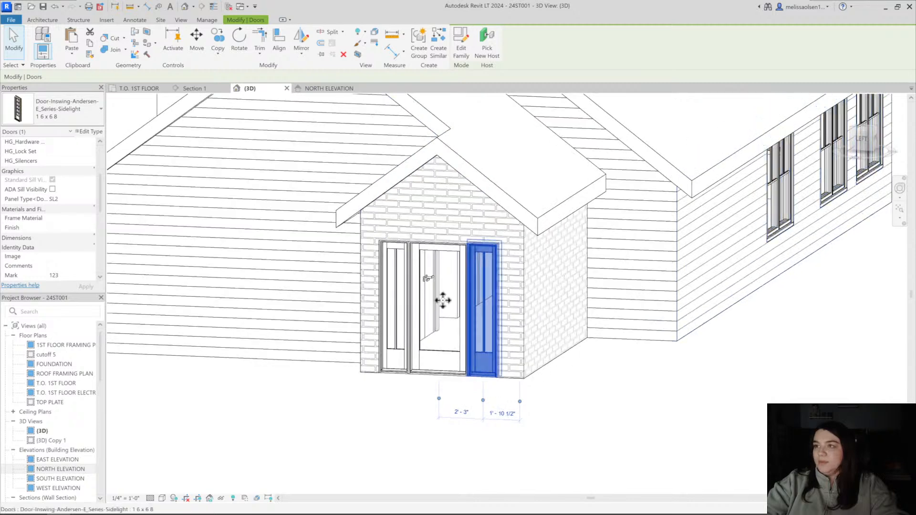
left_click(89, 132)
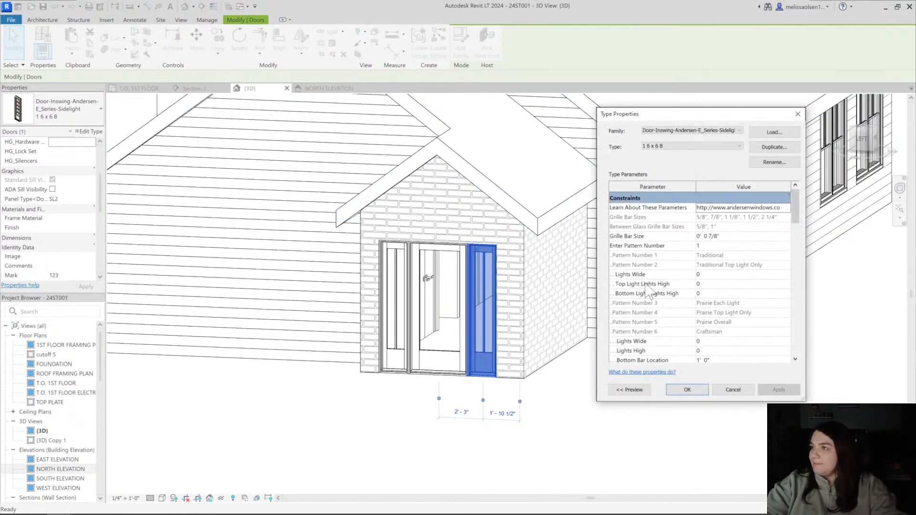
left_click(714, 246)
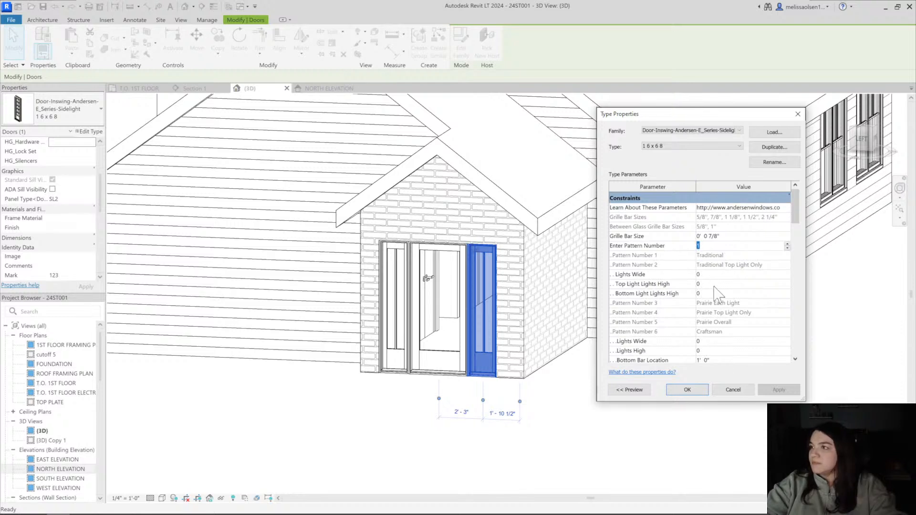
left_click(718, 353)
scroll(730, 343, "down", 1)
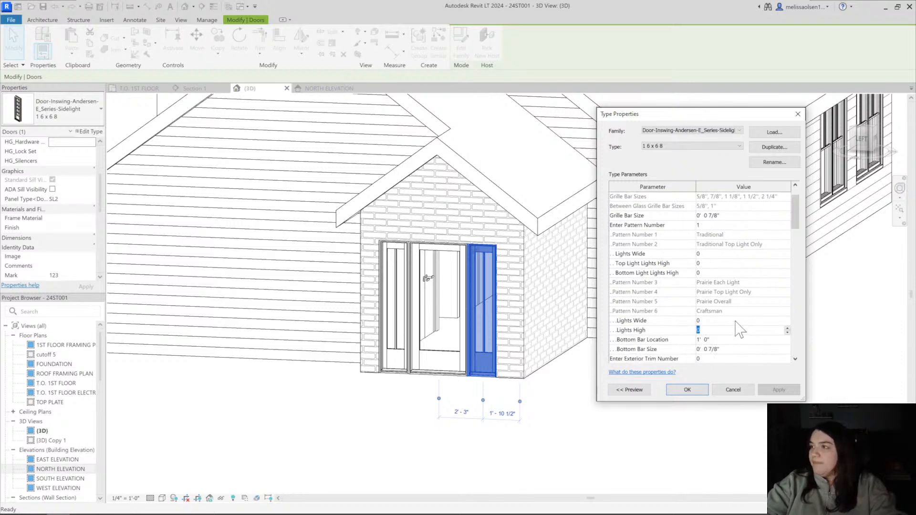
scroll(739, 329, "down", 5)
scroll(739, 329, "up", 6)
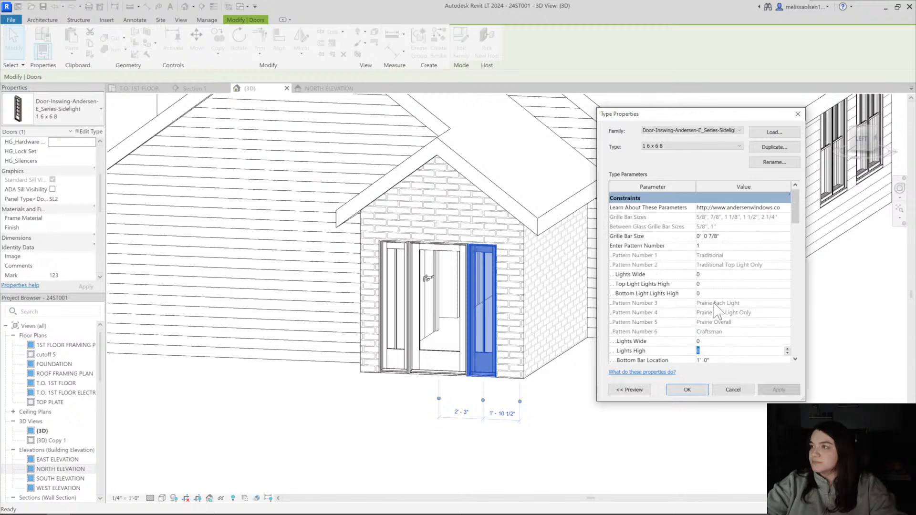
scroll(739, 324, "down", 4)
scroll(739, 323, "down", 2)
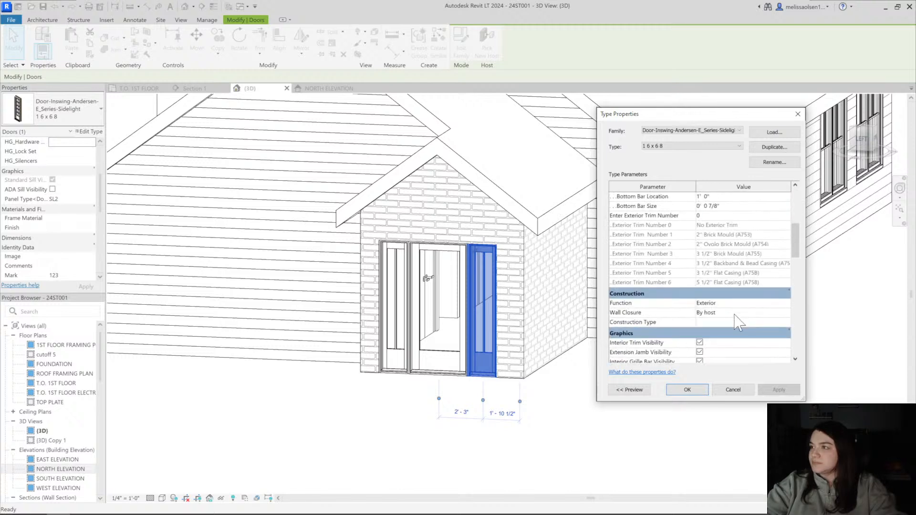
Set the sidelight type's pattern number to 6, Craftsman
scroll(738, 323, "up", 3)
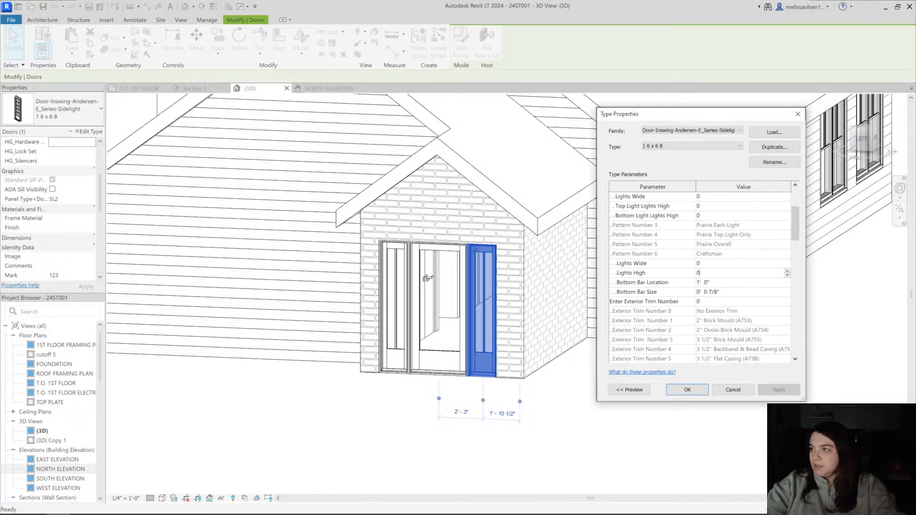
left_click(713, 263)
scroll(716, 241, "up", 3)
left_click(714, 245)
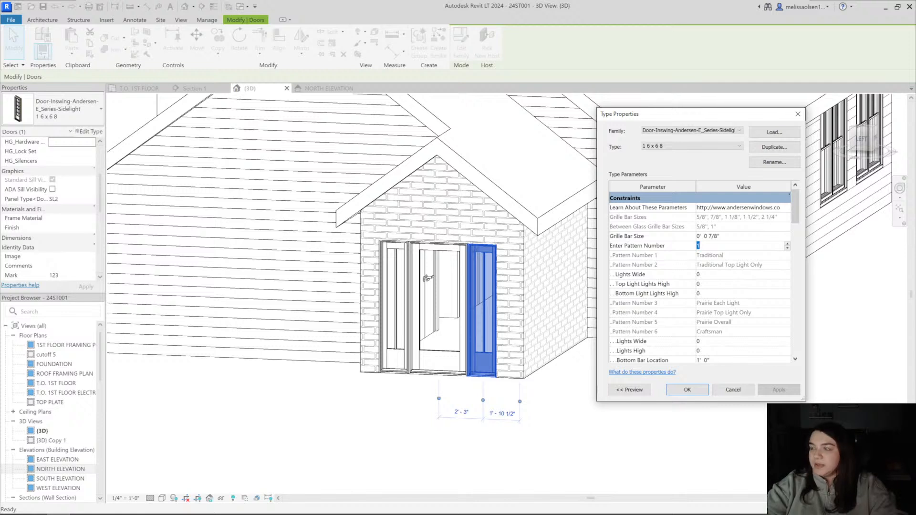
type("6")
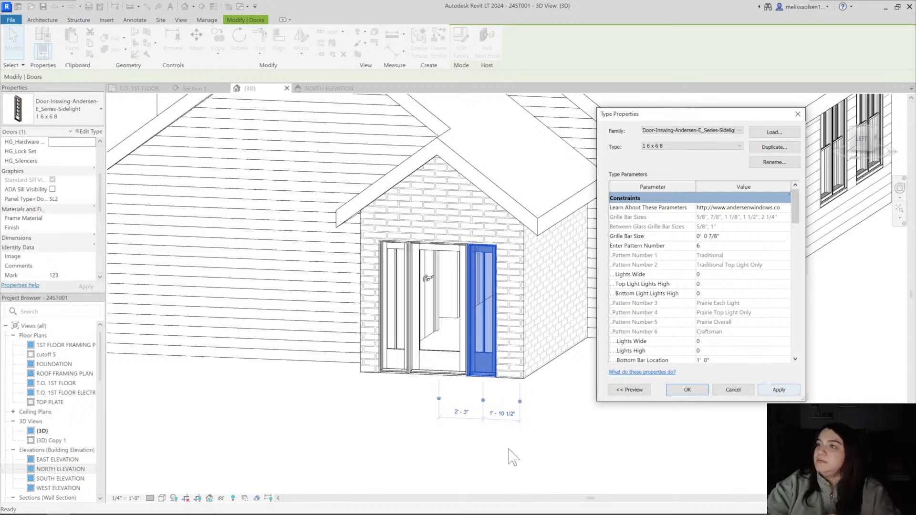
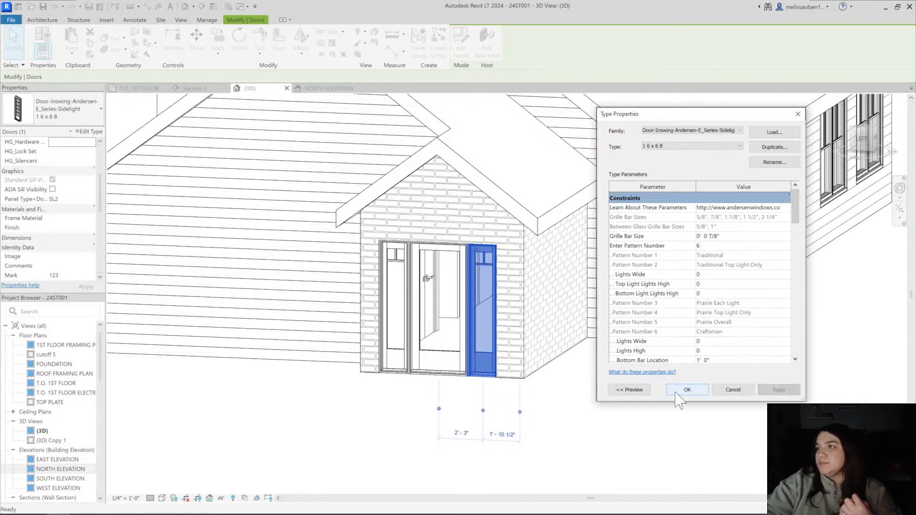
Apply the changed type settings to the Andersen E-Series inswing sidelights and clear the selection
left_click(677, 393)
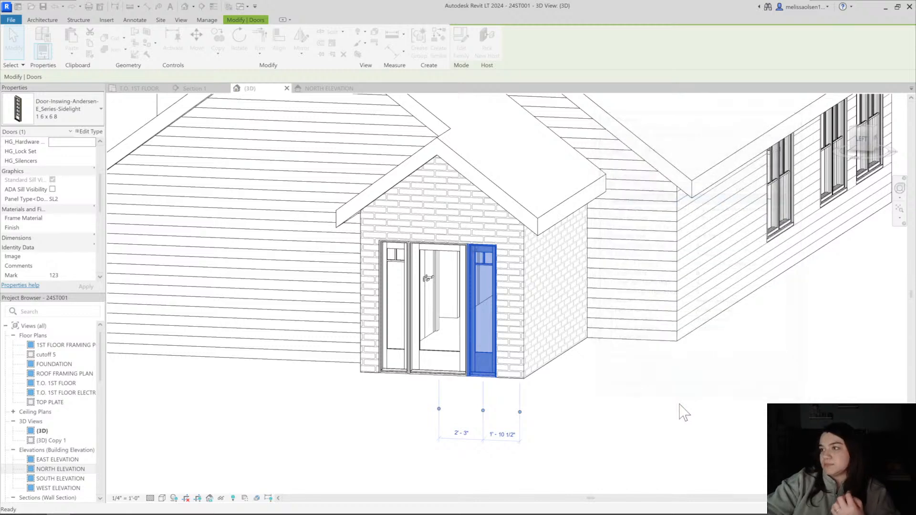
left_click(320, 389)
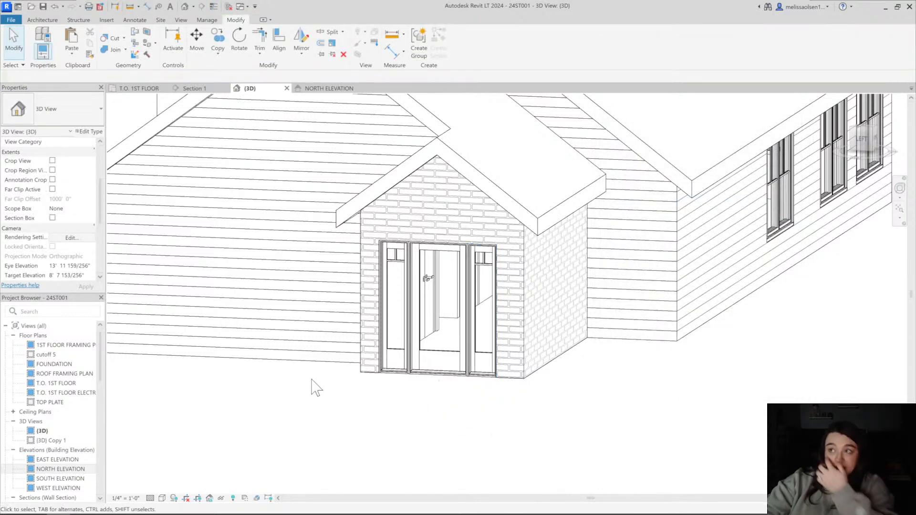
Try swapping the sidelight on the left side of the entry door to the Door-Gliding-Andersen-E_Series-Sidelight type
middle_click_drag(368, 395, 534, 336, "shift")
left_click(535, 336)
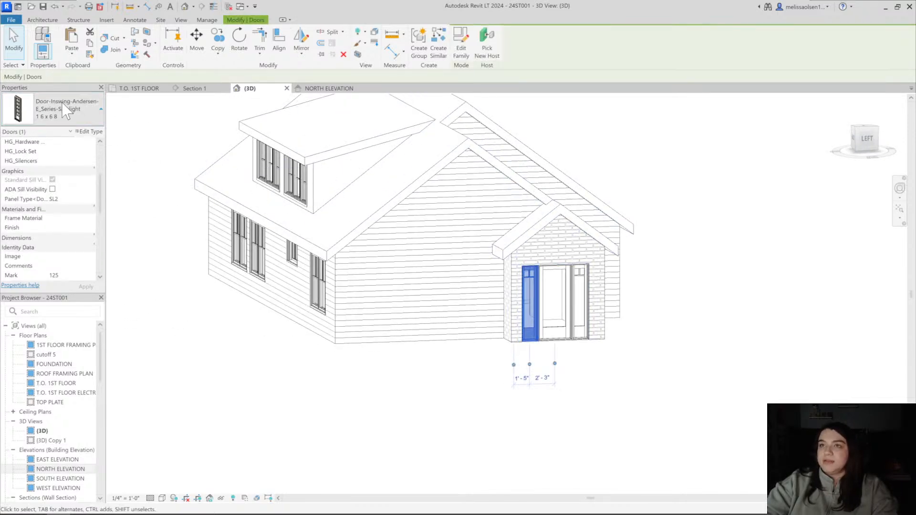
left_click(70, 113)
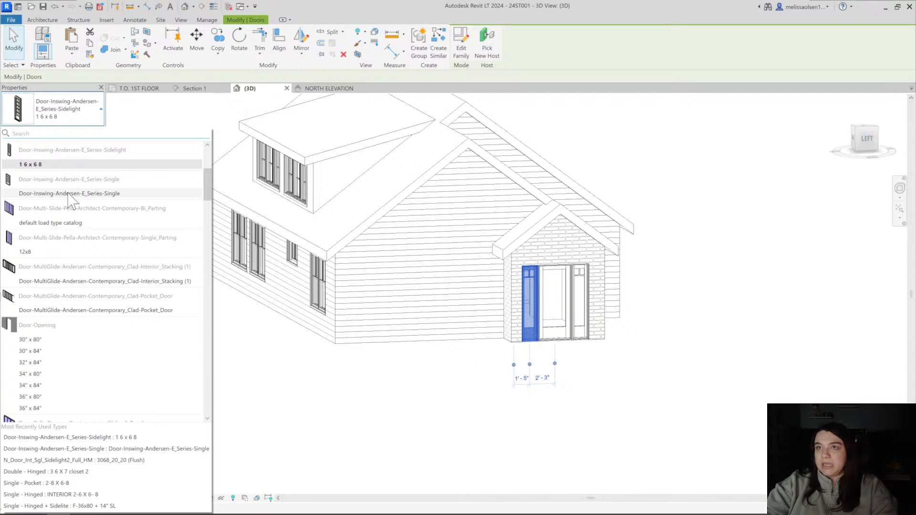
scroll(72, 199, "up", 3)
key("Escape")
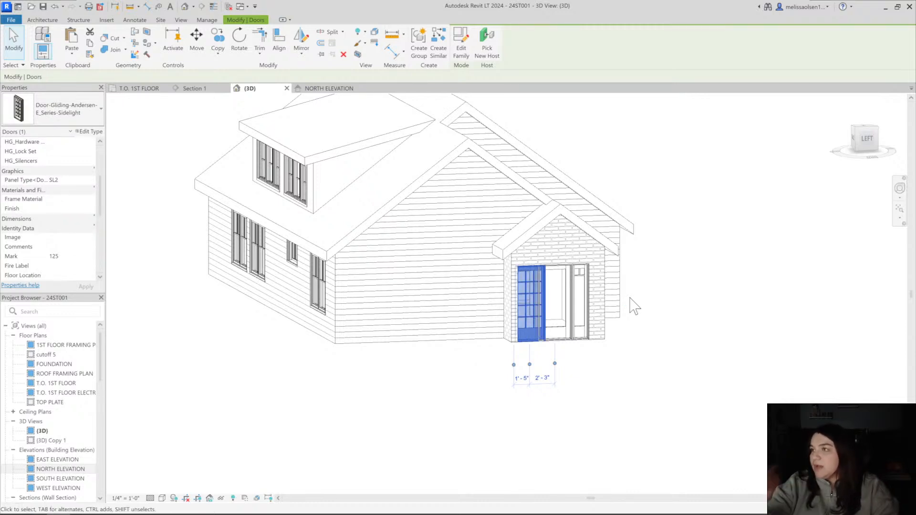
Set the gliding sidelight type's traditional Lights Wide, Top Light and Bottom Light Lights High, and its Craftsman Lights Wide and Lights High, to 0
middle_click_drag(598, 308, 535, 311, "shift")
scroll(456, 312, "up", 1)
left_click(86, 131)
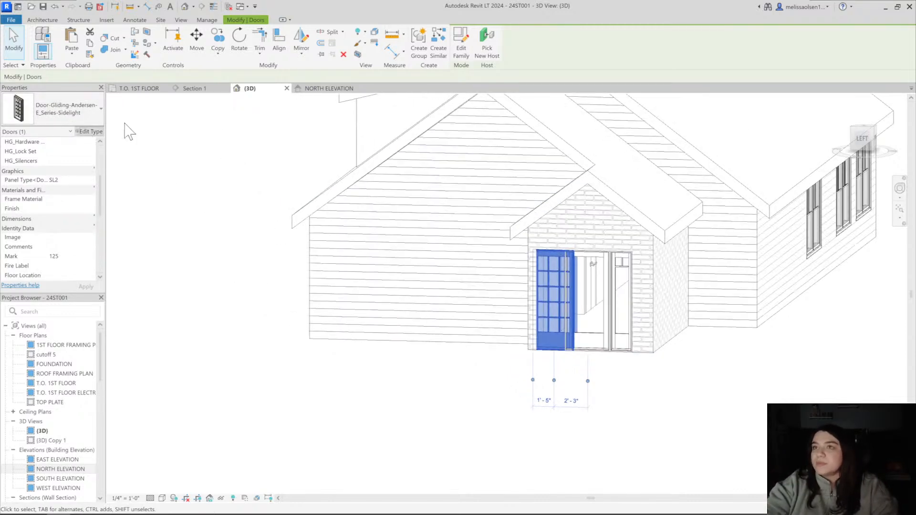
left_click(711, 245)
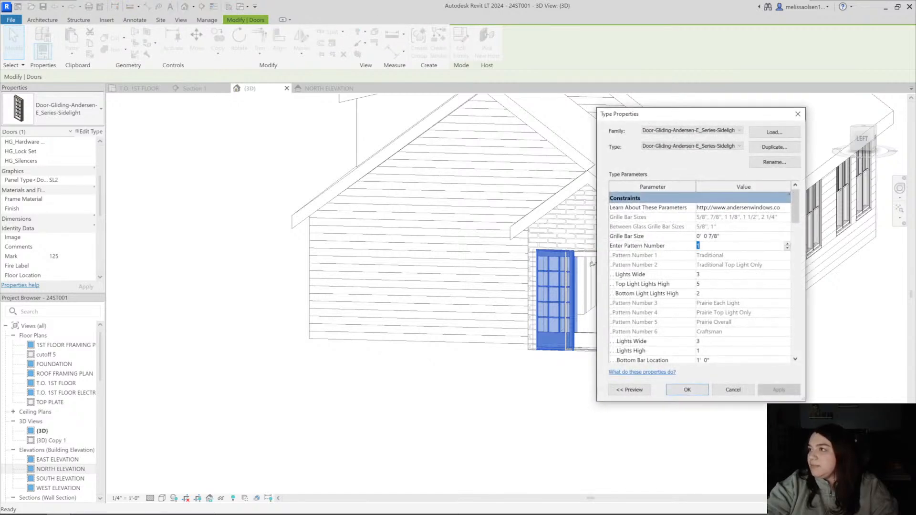
left_click(728, 275)
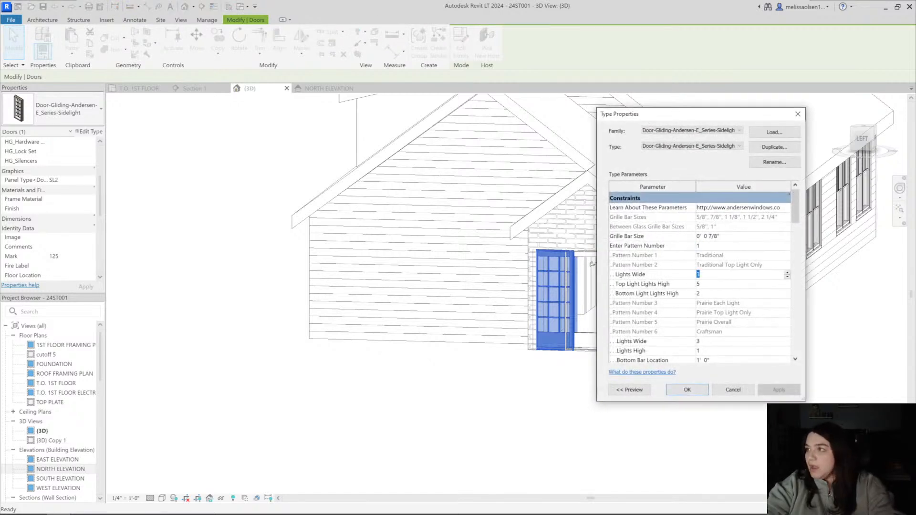
type("0")
key("Tab")
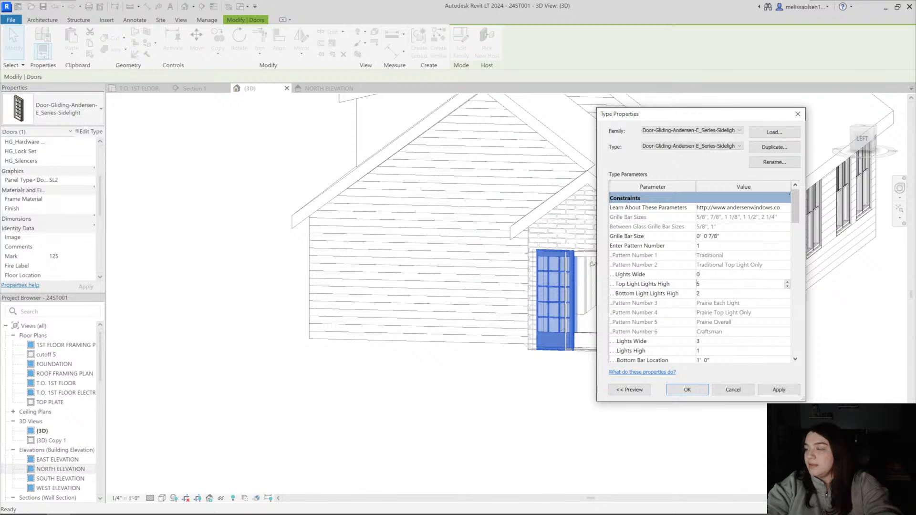
left_click_drag(705, 295, 682, 293)
type("0")
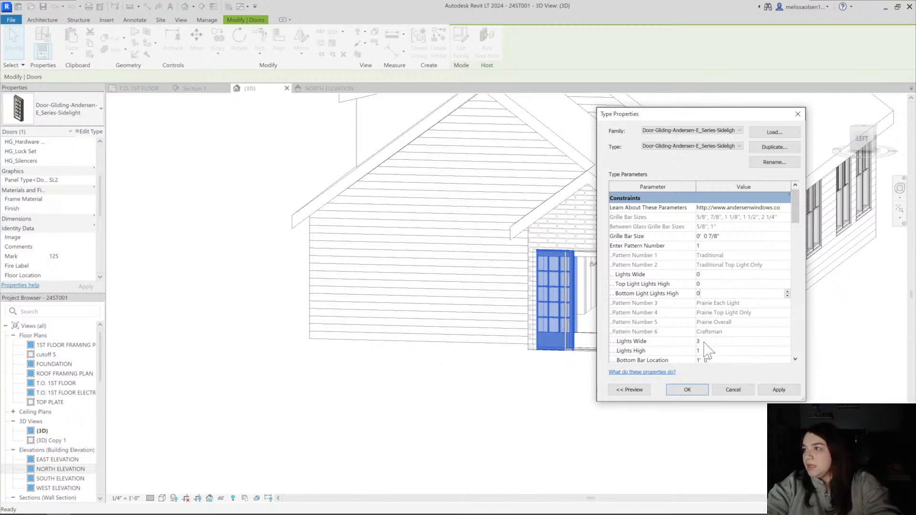
left_click_drag(704, 341, 696, 342)
type("0")
left_click(708, 350)
key("BackSpace")
type("0")
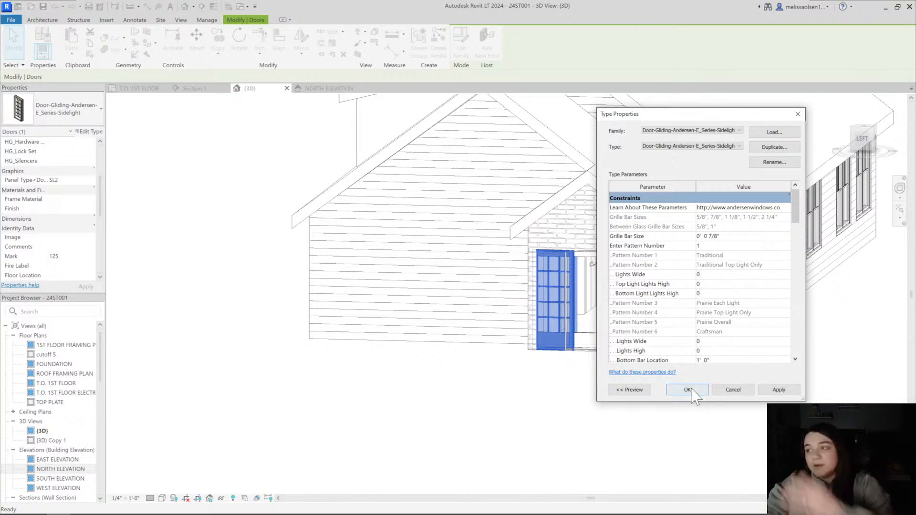
left_click(690, 389)
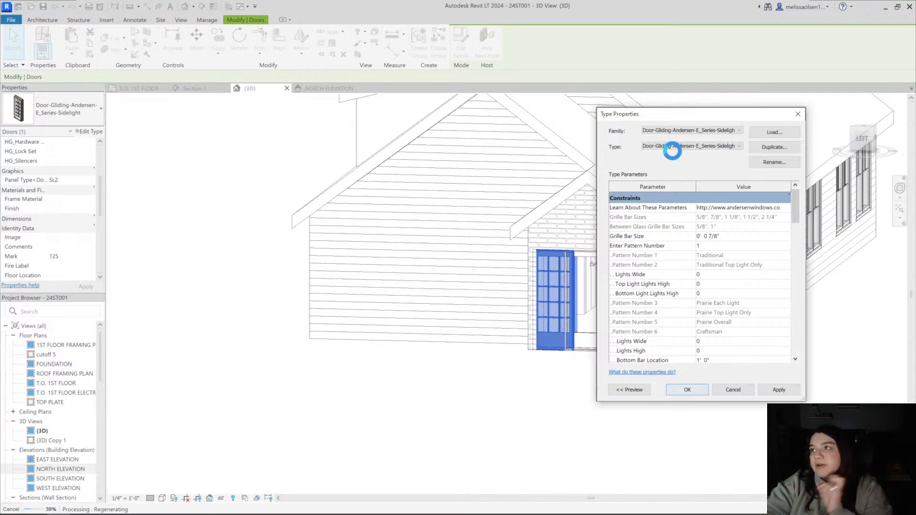
Set the gliding sidelight type's width to 1' 6" and rename the type 1 6 x 6 8
left_click(530, 426)
scroll(558, 346, "up", 5)
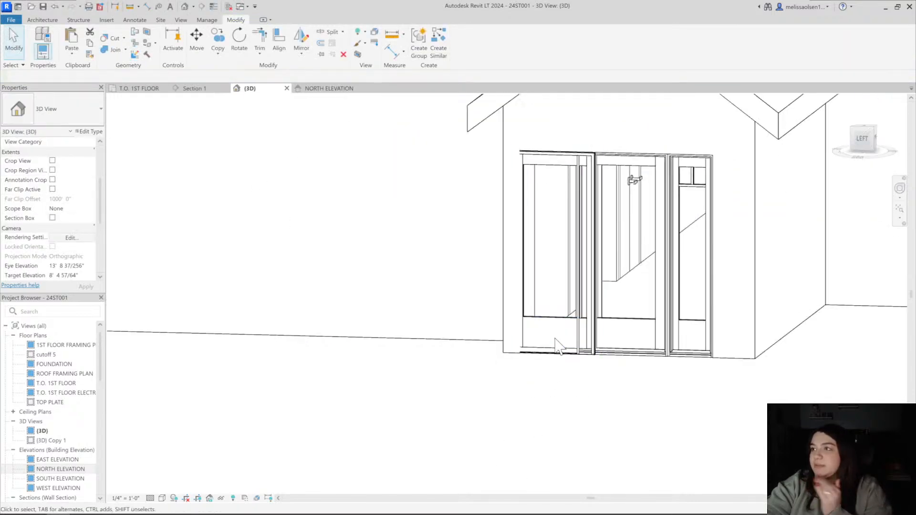
left_click(549, 321)
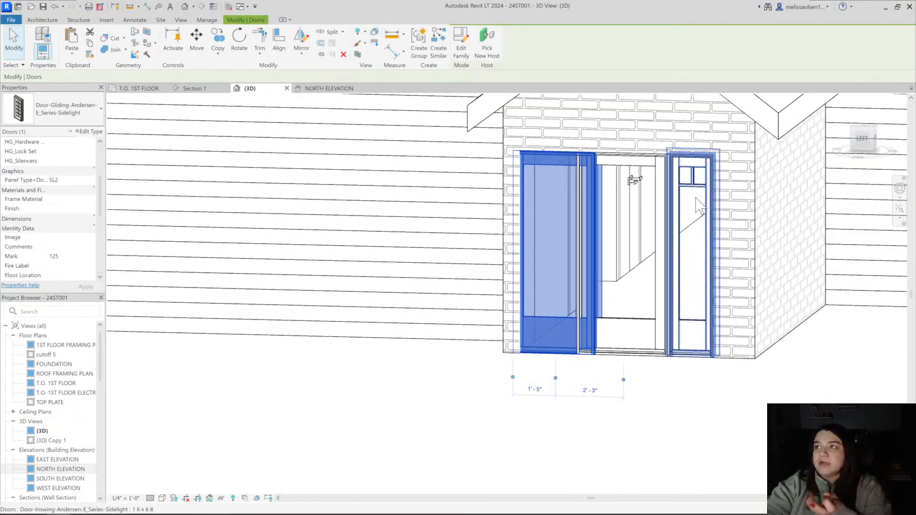
left_click(90, 131)
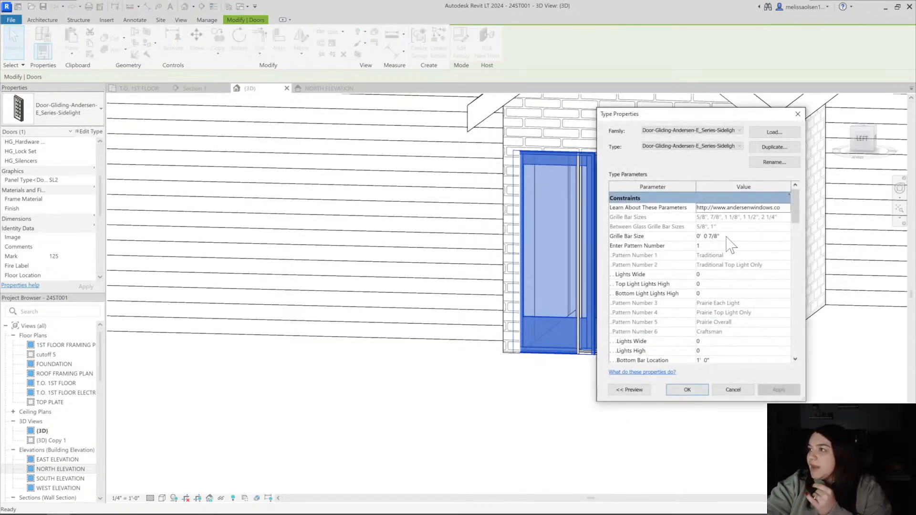
scroll(723, 305, "down", 10)
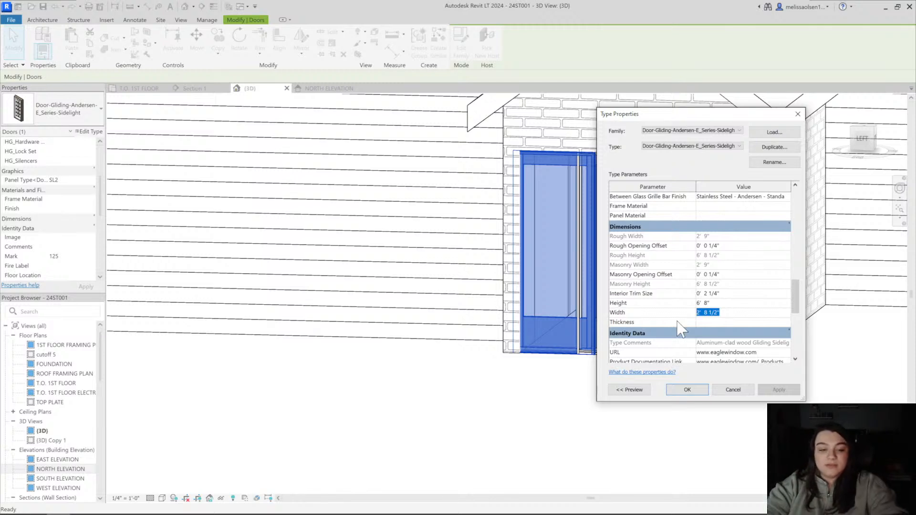
type("1 6")
left_click(774, 162)
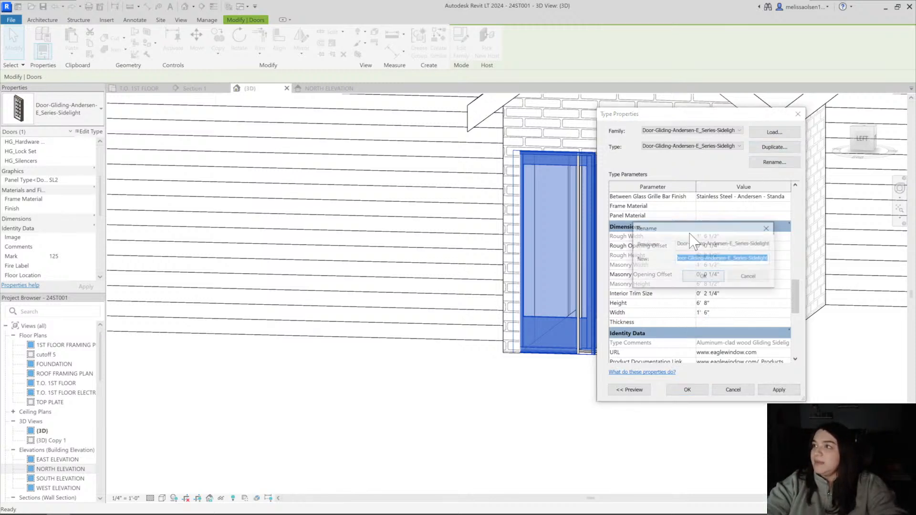
type("1 6 x 6")
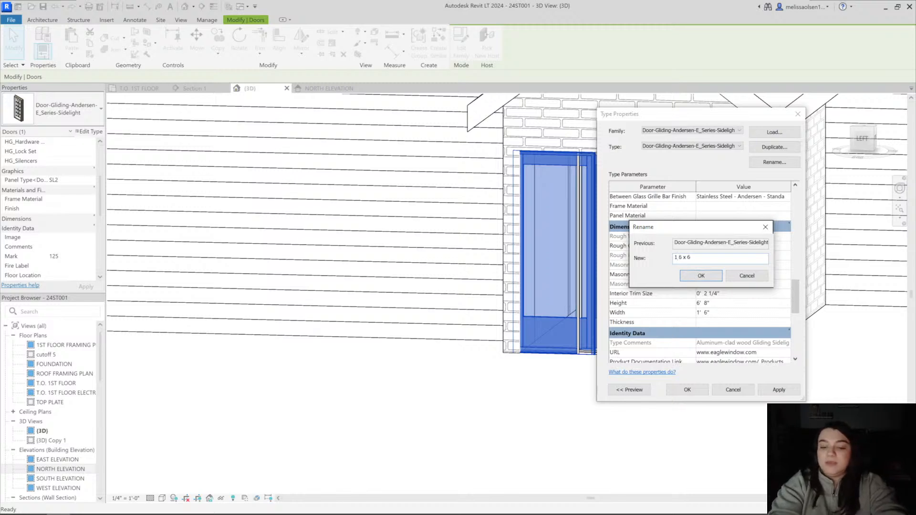
key("Return")
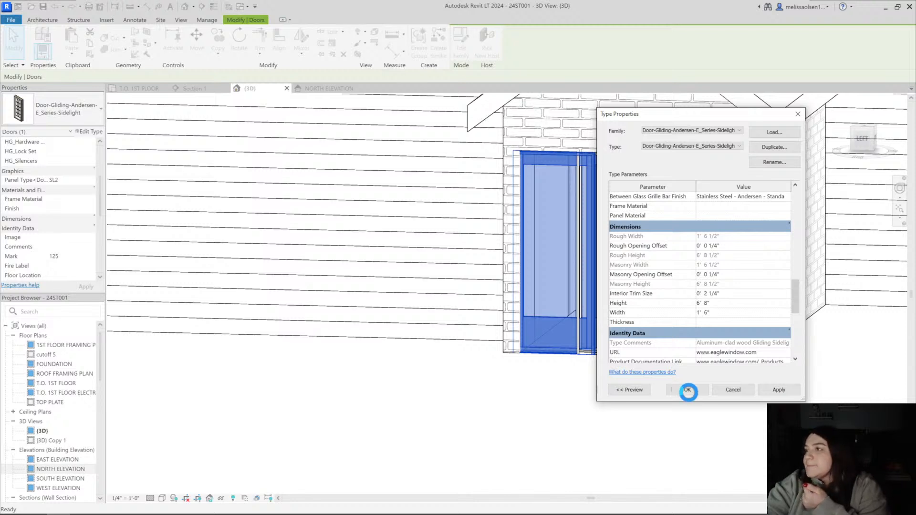
left_click(688, 390)
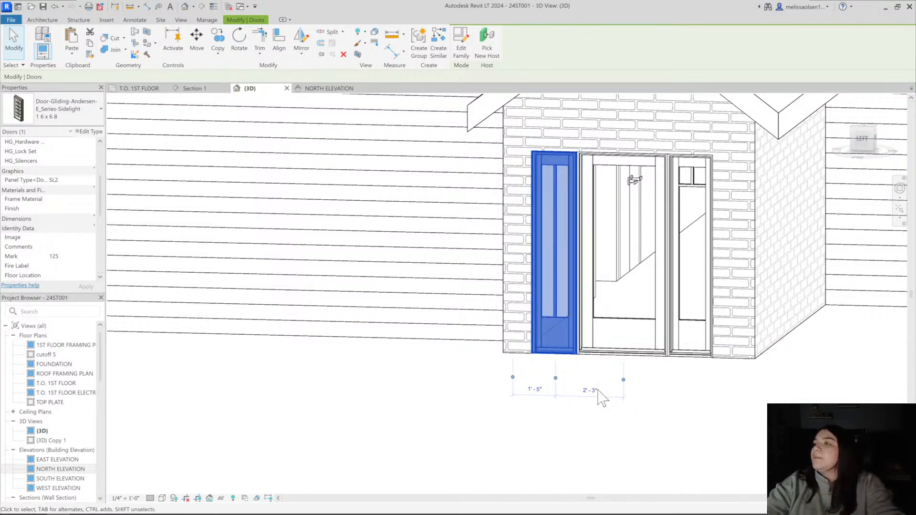
Try widening the gliding sidelight type to 2' 0" and moving the left sidelight away from the entry door
key("Escape")
middle_click_drag(585, 329, 568, 357, "shift")
scroll(497, 354, "up", 2)
left_click(496, 337)
scroll(496, 341, "down", 1)
middle_click_drag(516, 342, 506, 377, "shift")
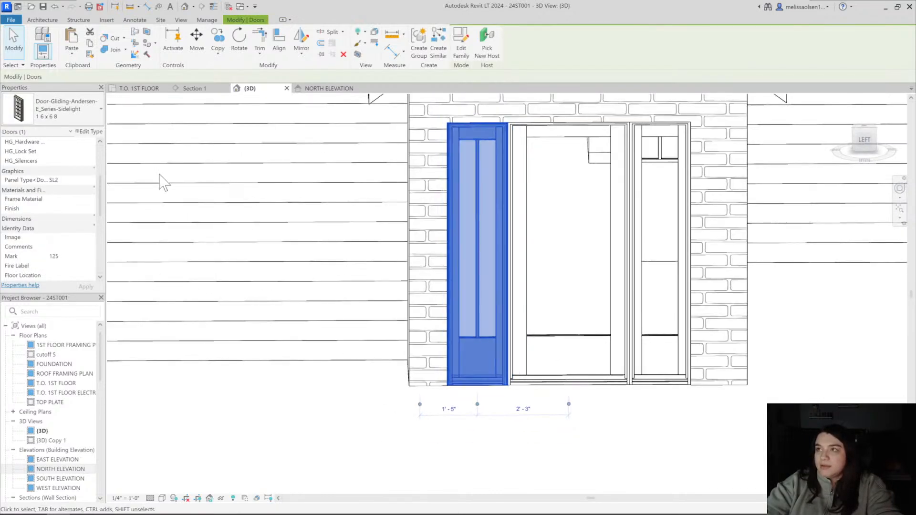
left_click(89, 131)
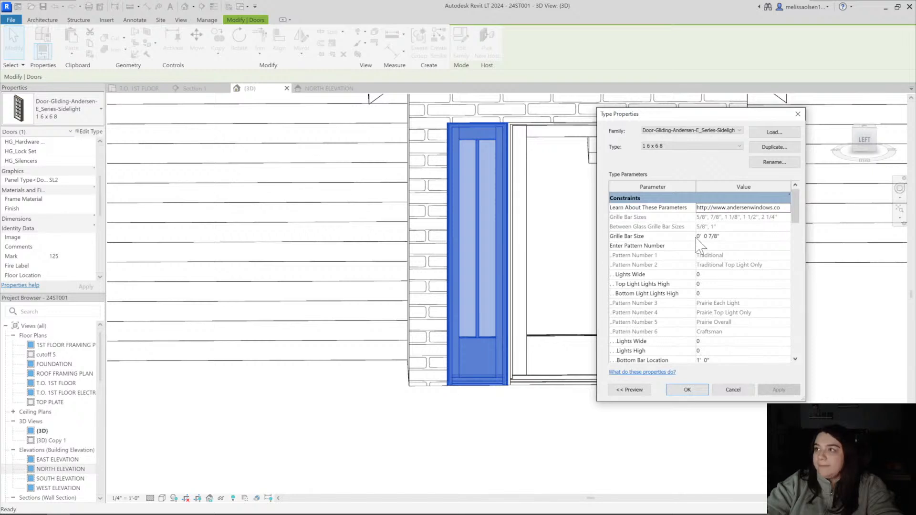
scroll(719, 310, "down", 10)
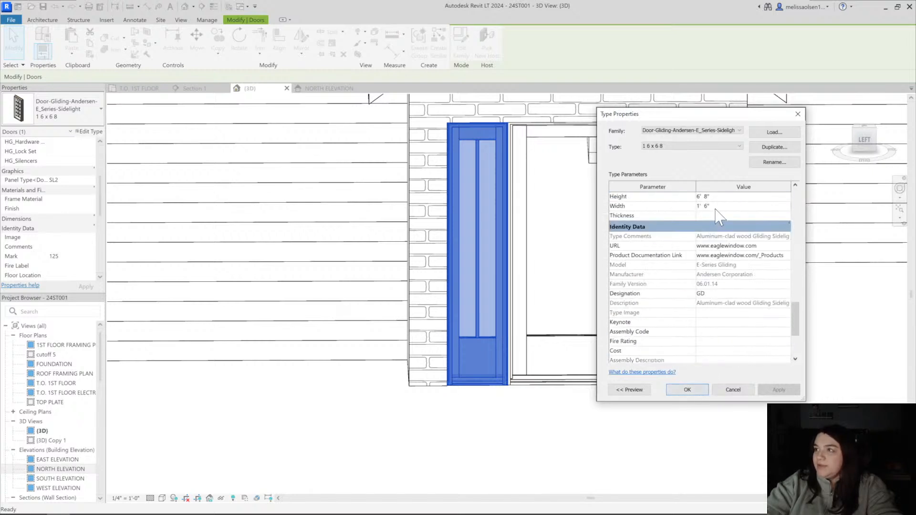
type("2")
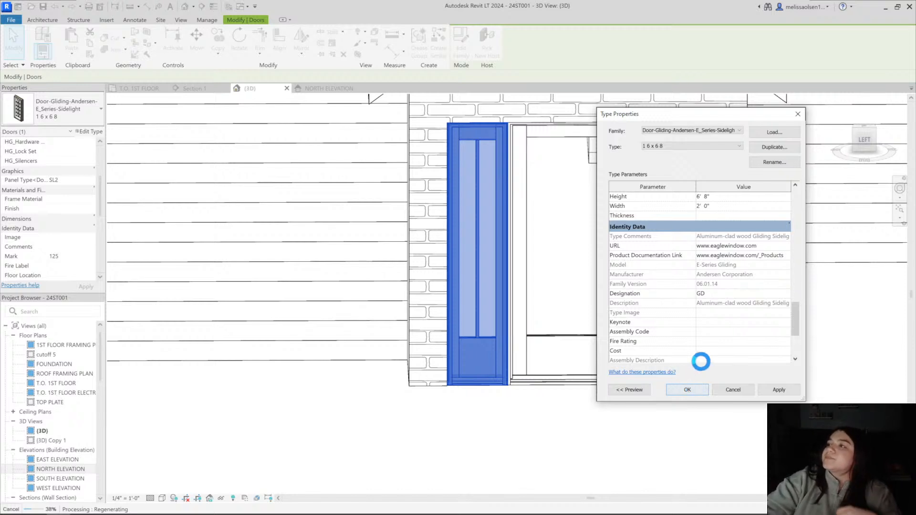
left_click(664, 457)
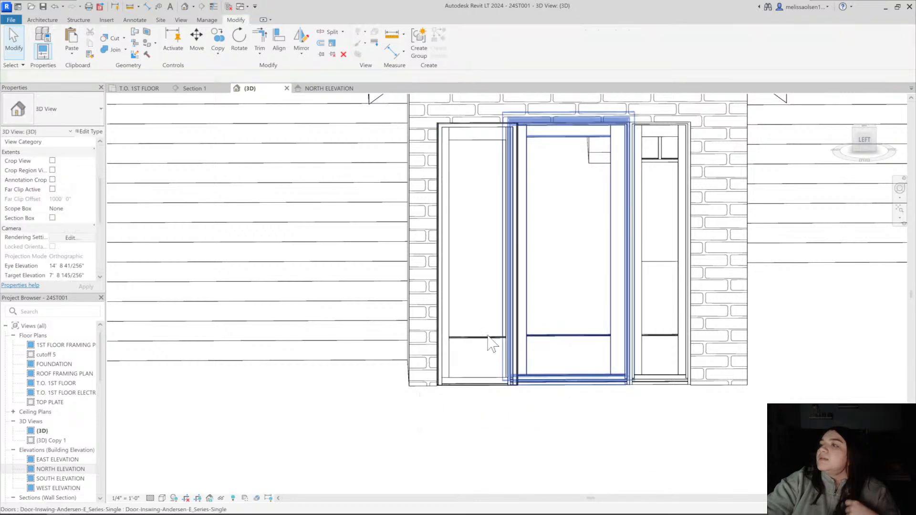
left_click_drag(480, 338, 462, 340)
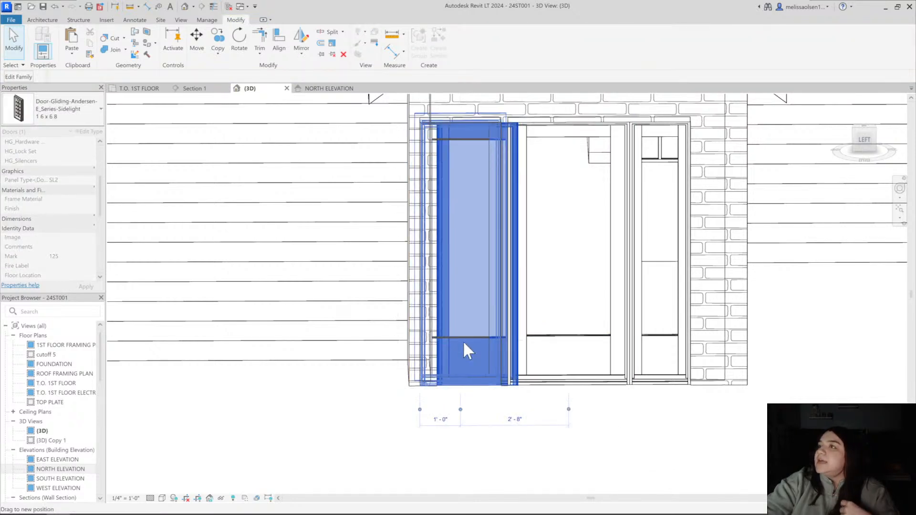
left_click(557, 459)
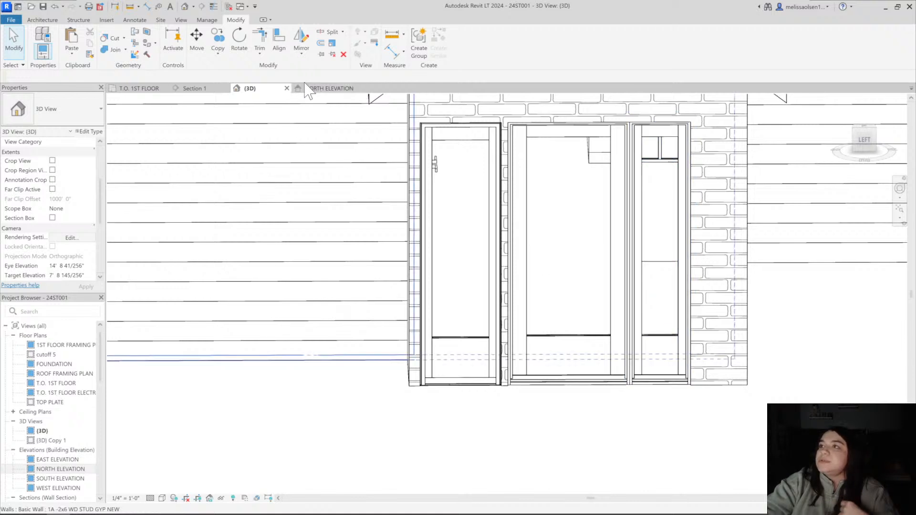
Undo the gliding sidelight's move, resizing, grille changes and type swap, back to the inswing sidelight beside the entry door
scroll(391, 372, "down", 3)
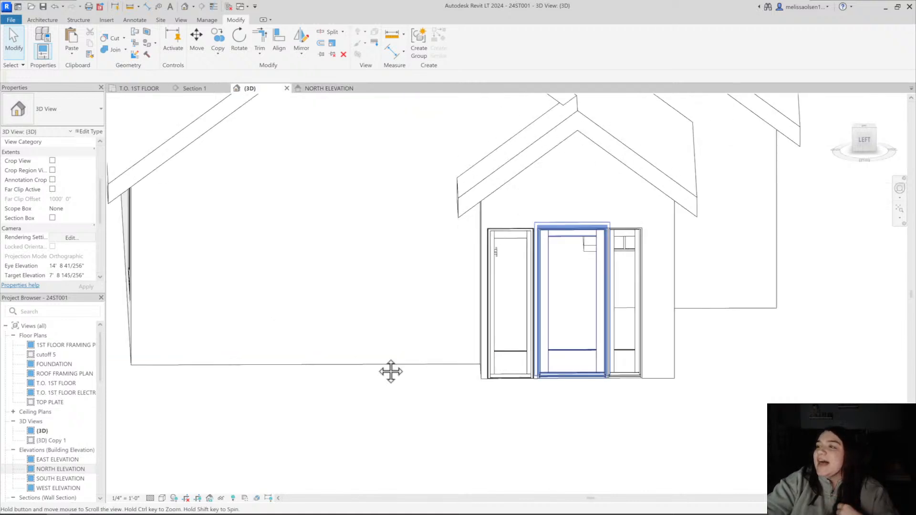
scroll(391, 372, "up", 4)
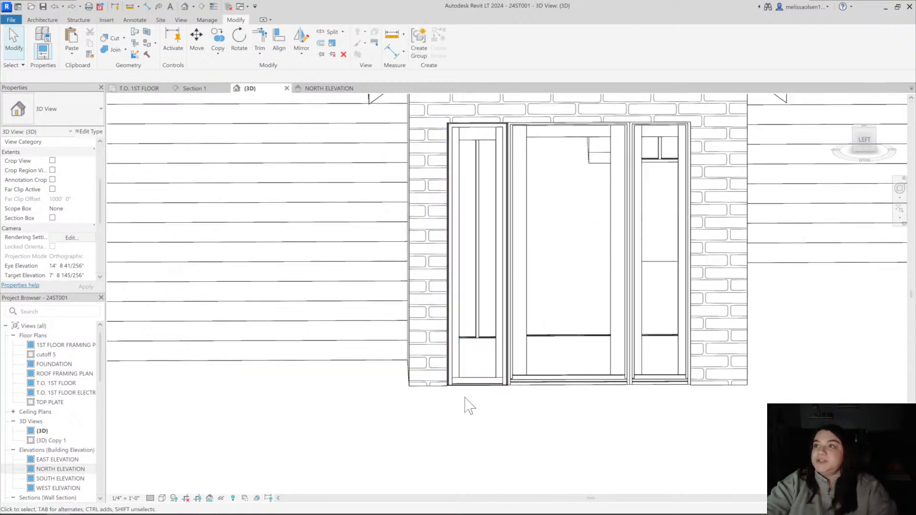
middle_click_drag(486, 432, 575, 409, "shift")
scroll(579, 413, "down", 4)
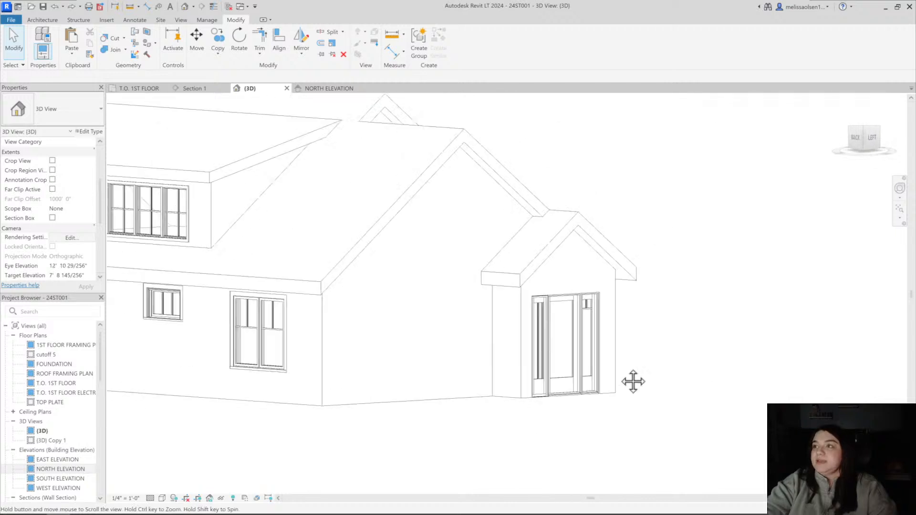
middle_click_drag(632, 380, 528, 391, "shift")
middle_click_drag(582, 394, 621, 362, "shift")
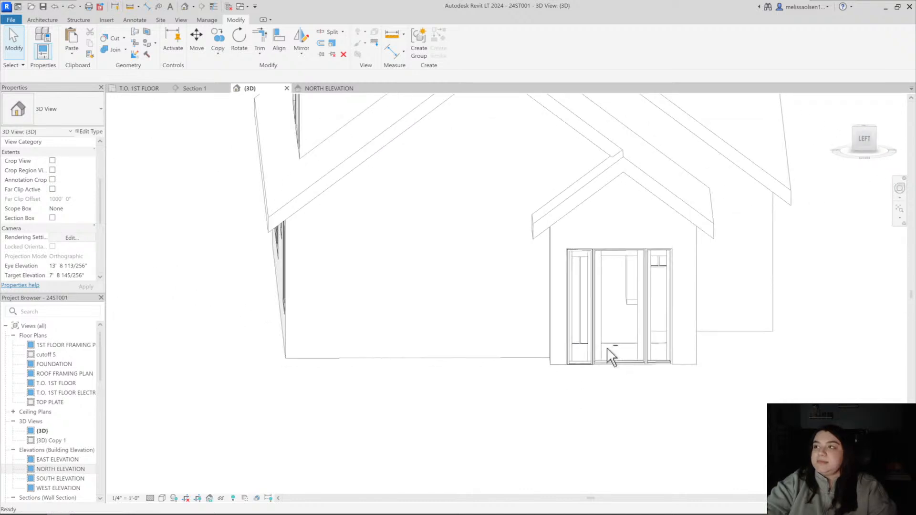
scroll(611, 355, "up", 2)
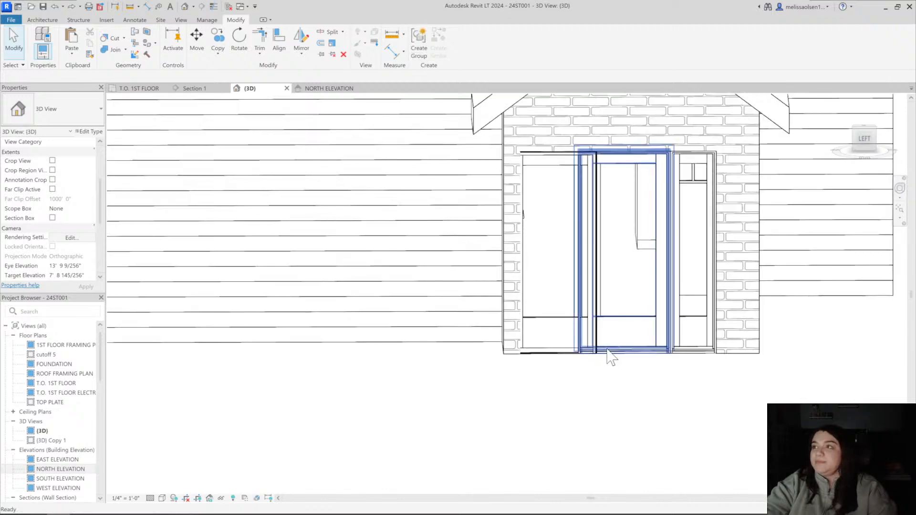
scroll(608, 352, "down", 3)
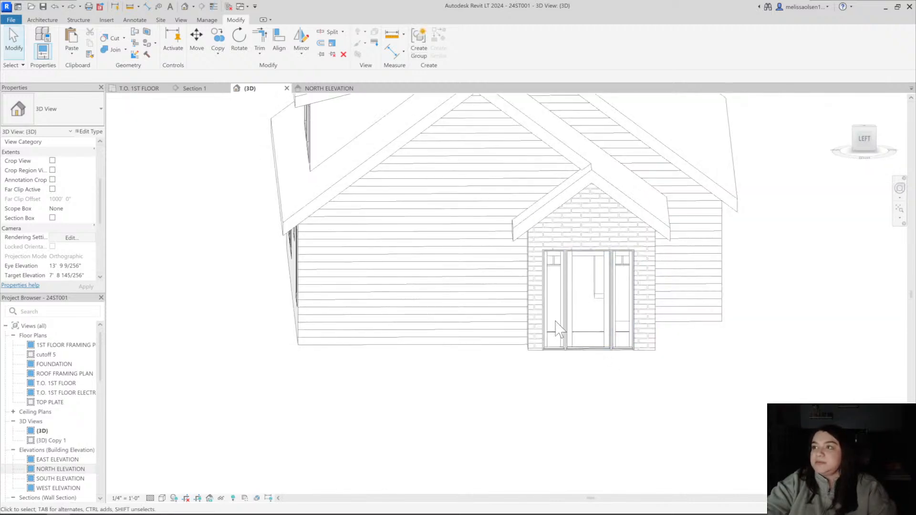
Change the grille pattern number in the left inswing sidelight's 1 6 x 6 8 type
left_click(554, 334)
left_click(90, 132)
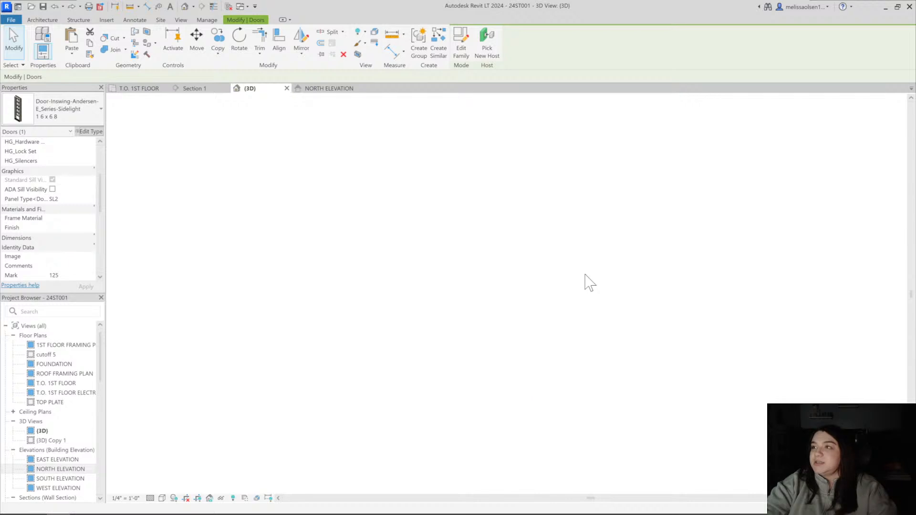
left_click(713, 245)
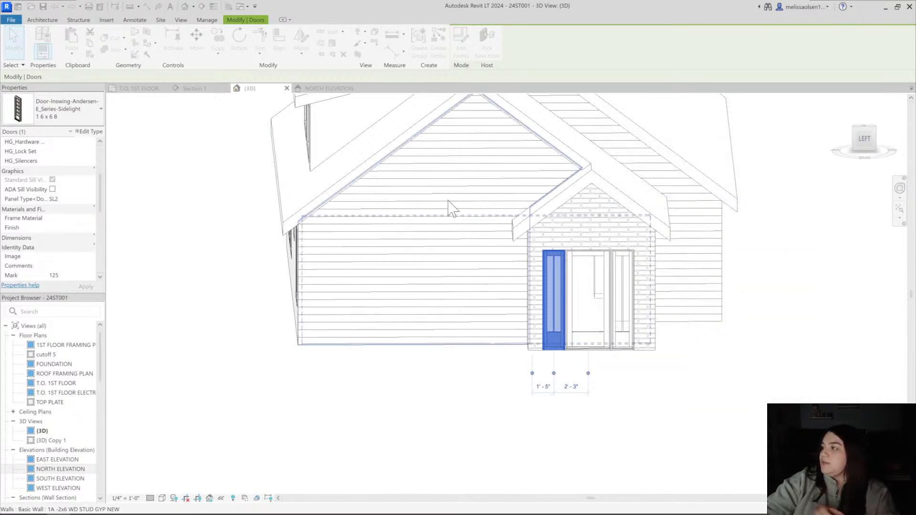
Edit the profile of the siding gable wall beside the entry, fitting its sloped top edge to the roof's underside
left_click(611, 374)
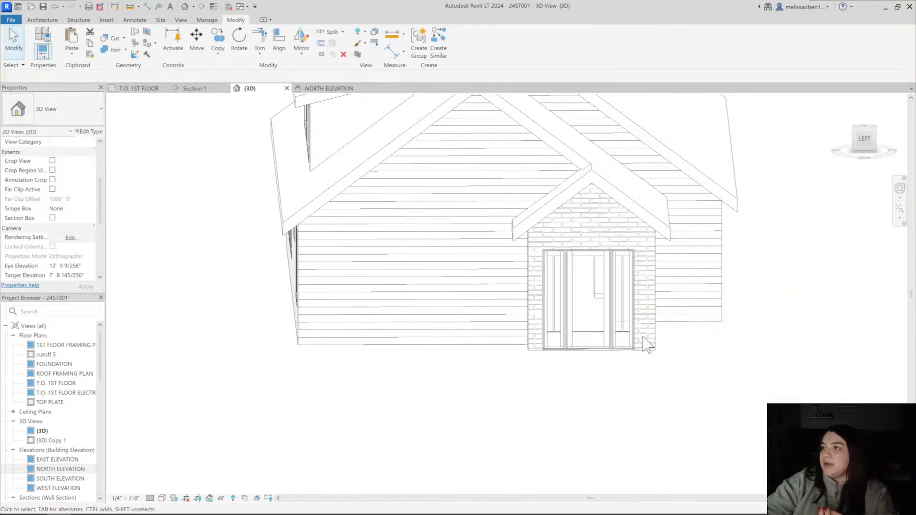
left_click(861, 144)
scroll(497, 267, "up", 6)
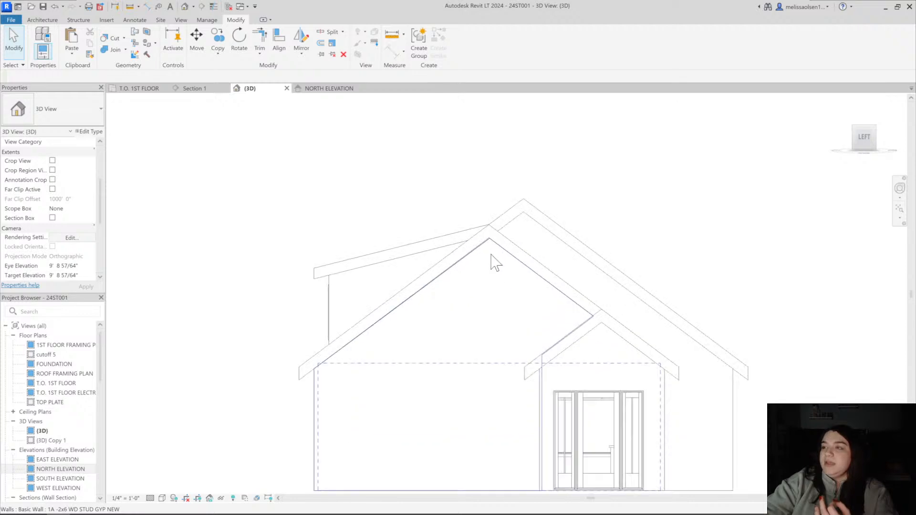
scroll(370, 195, "down", 4)
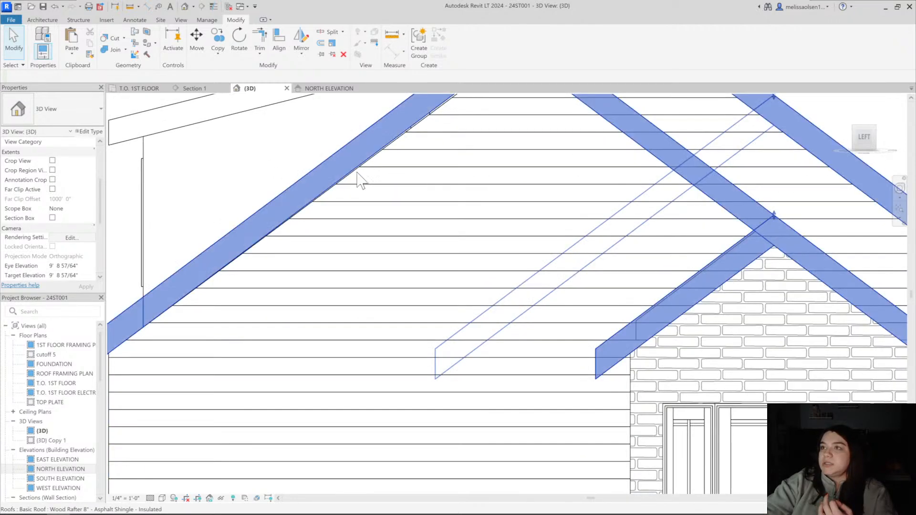
left_click(360, 182)
left_click(413, 164)
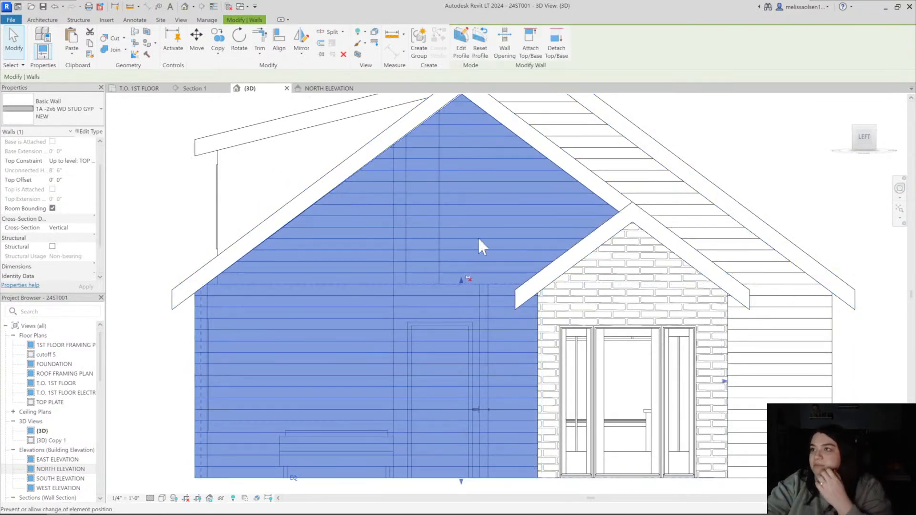
left_click(461, 48)
scroll(446, 118, "up", 3)
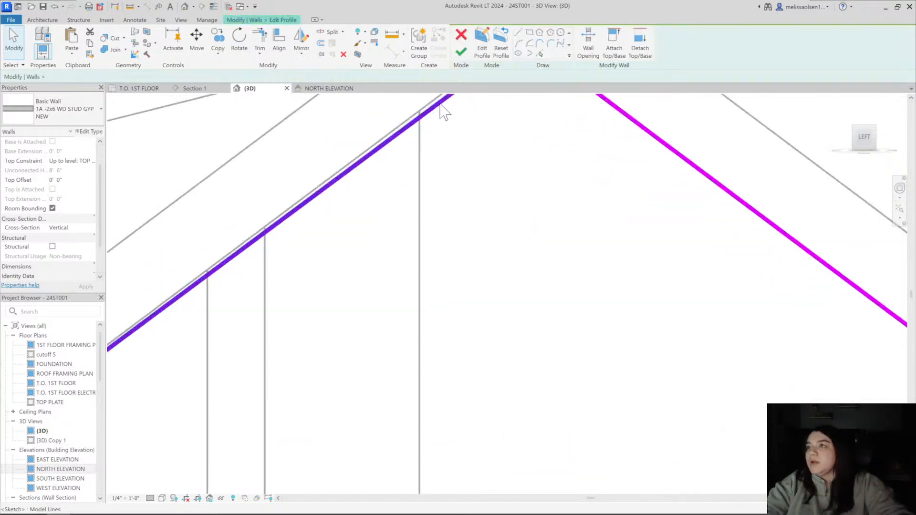
left_click(413, 111)
scroll(382, 127, "down", 6)
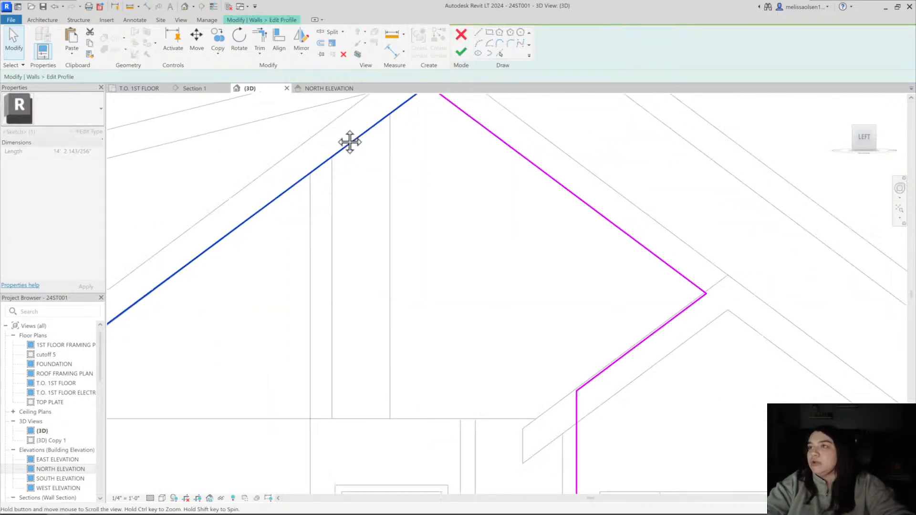
key("Escape")
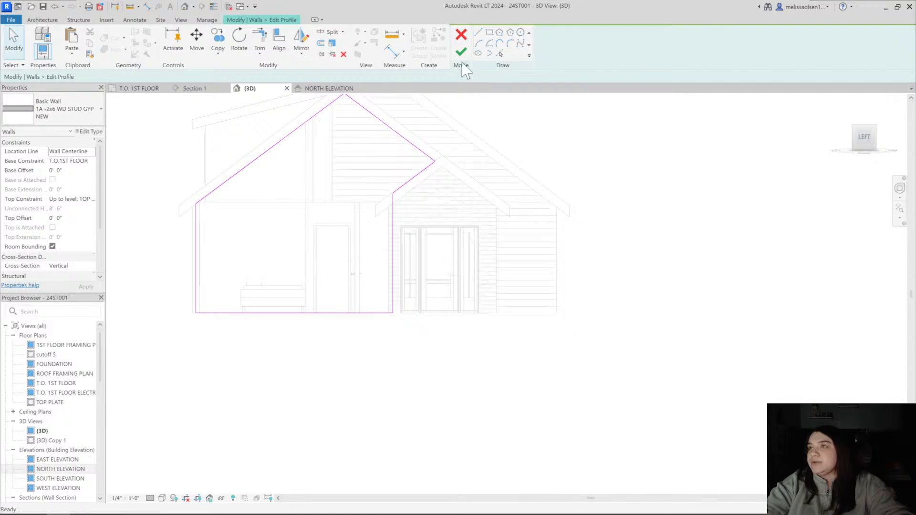
left_click(461, 52)
Start a new window using the Window-Casement-Andersen-400_Series_Single type 2 0 x3 8
middle_click_drag(356, 204, 406, 236)
key("Escape")
middle_click_drag(363, 176, 374, 189)
key("w")
key("n")
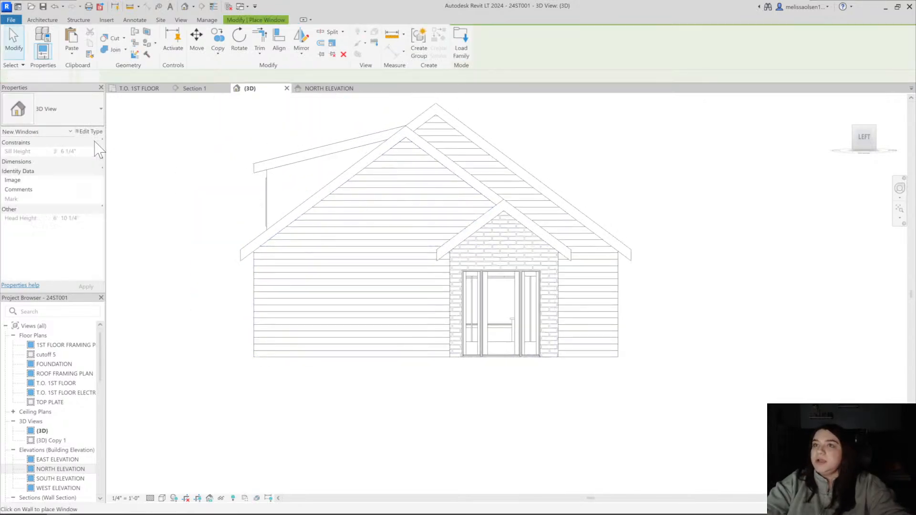
left_click(93, 115)
scroll(54, 224, "up", 5)
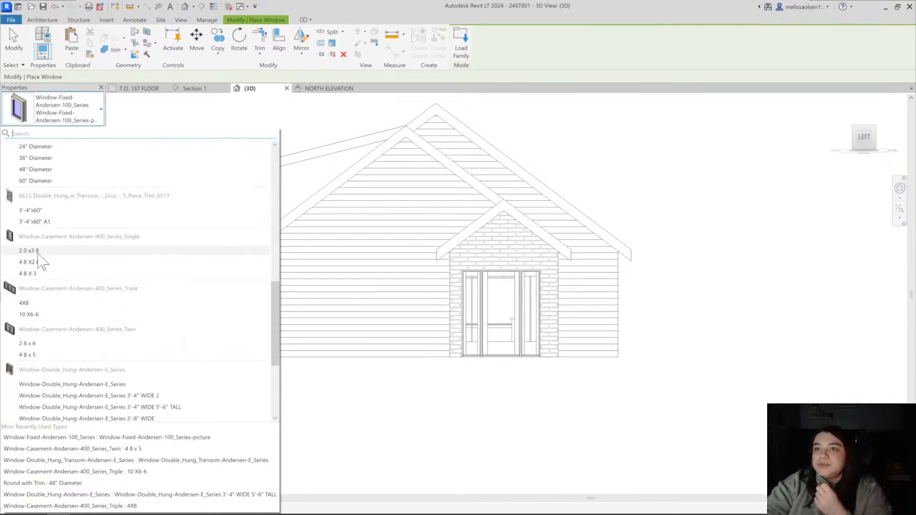
left_click(39, 251)
Switch the new window to Round with Trim 24" Diameter and place it in the siding gable beneath the roof peak
left_click(83, 122)
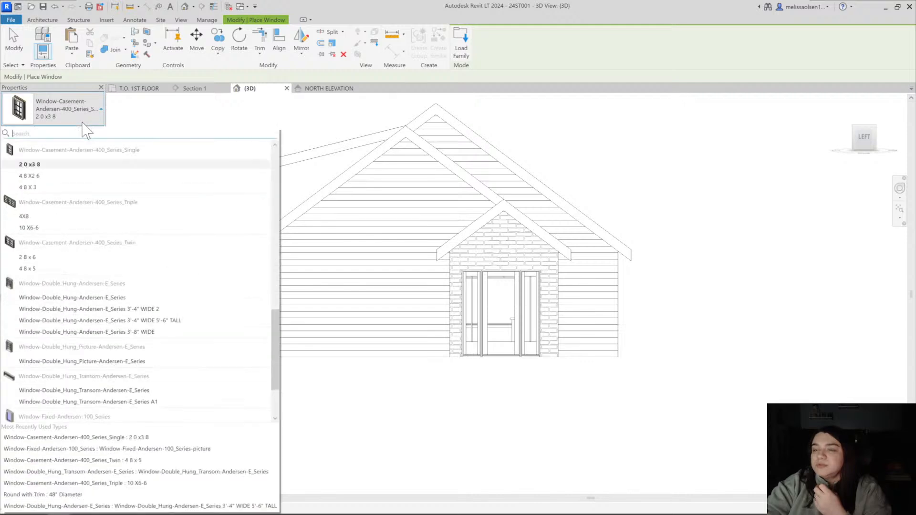
scroll(50, 261, "down", 3)
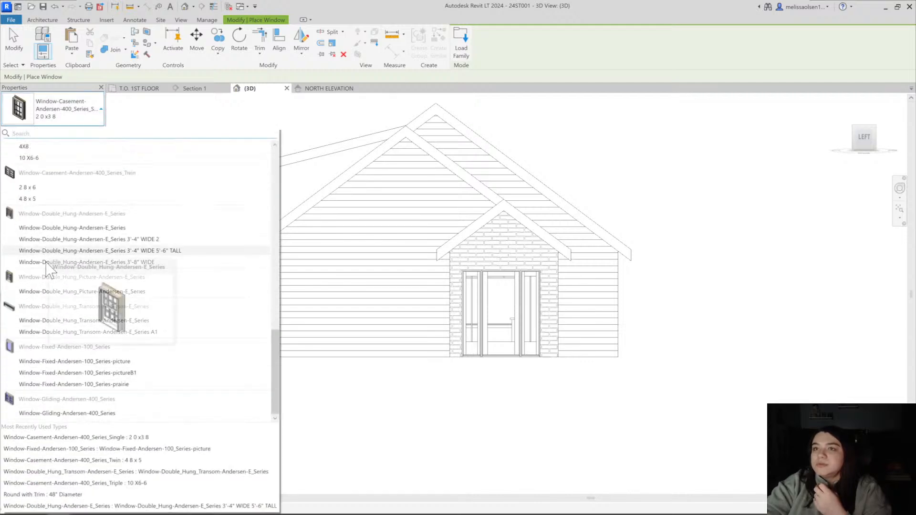
scroll(50, 267, "up", 5)
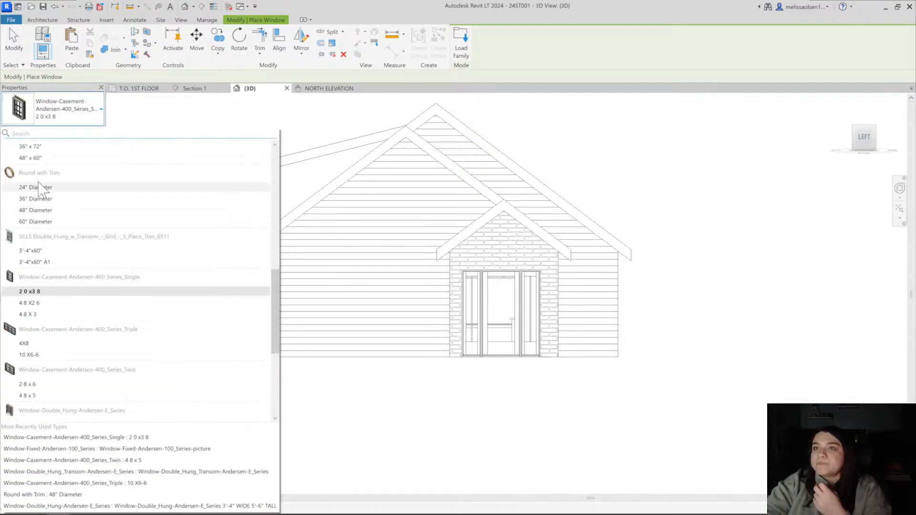
left_click(34, 189)
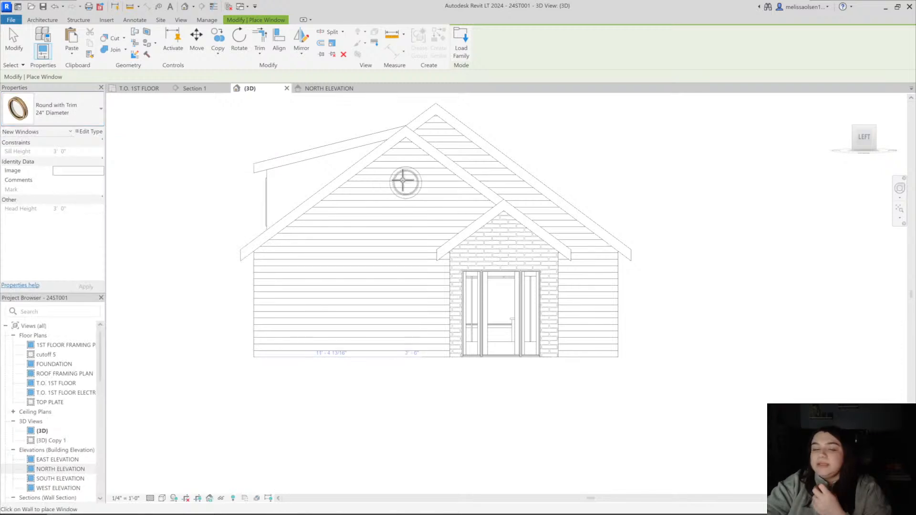
left_click(405, 184)
key("Escape")
key("Escape")
middle_click_drag(536, 186, 517, 199)
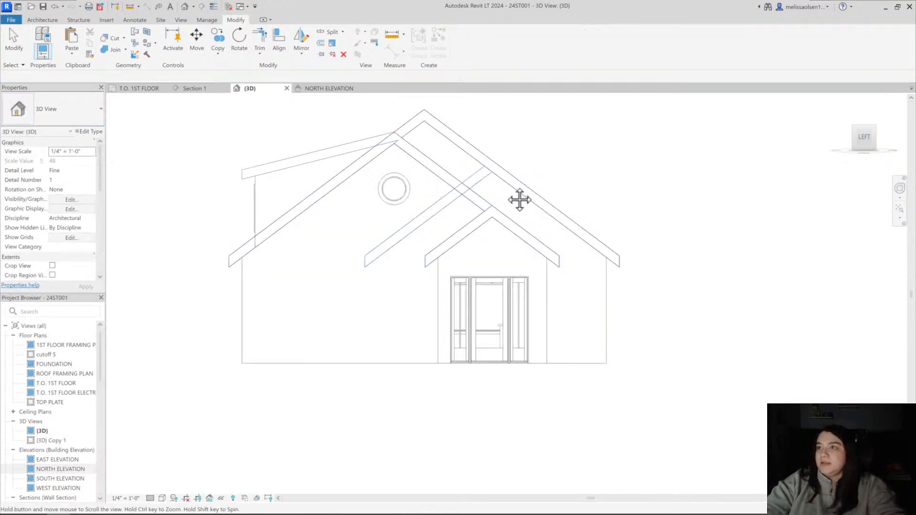
scroll(377, 191, "up", 3)
scroll(379, 203, "down", 3)
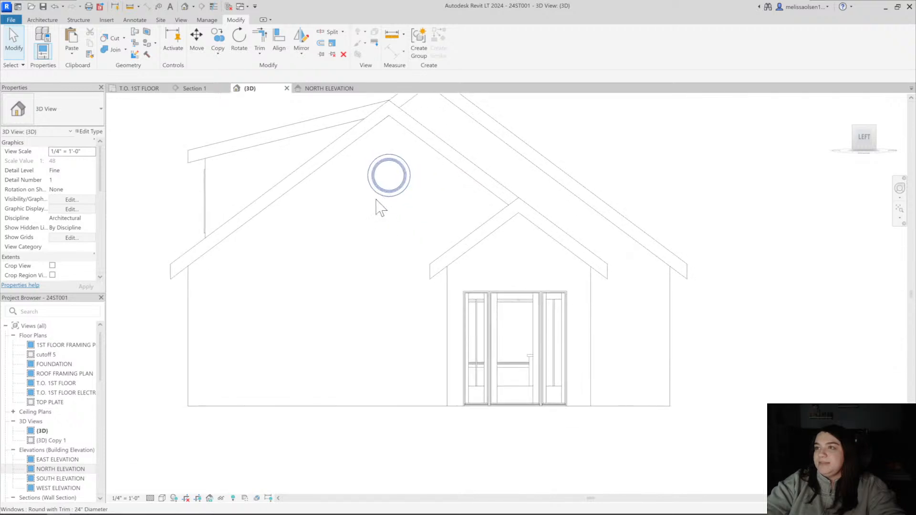
scroll(401, 264, "down", 2)
middle_click_drag(638, 282, 559, 272)
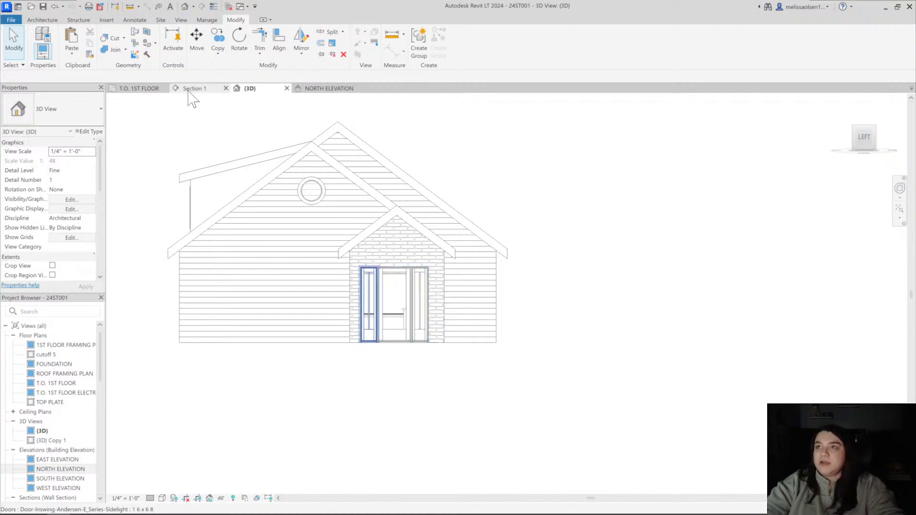
Open the T.O. 1ST FLOOR plan and try to select the entry door together with its sidelights
left_click(139, 88)
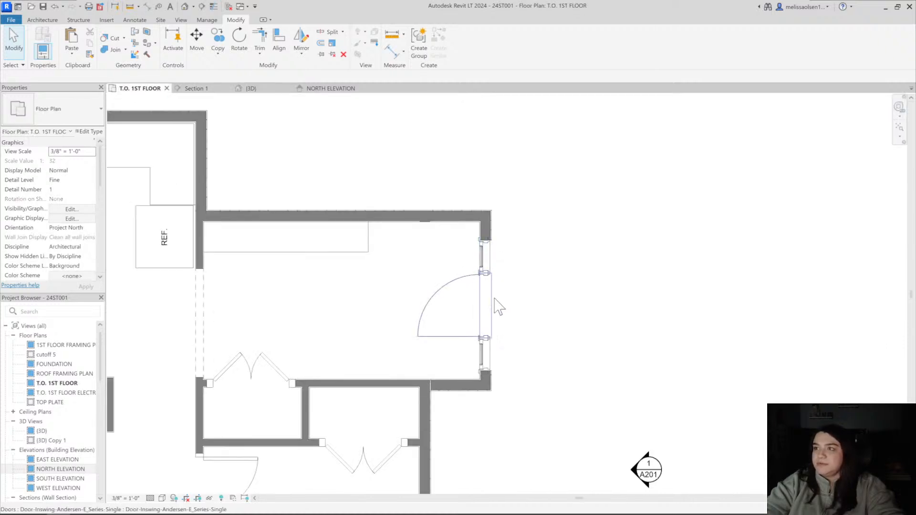
left_click_drag(407, 240, 561, 381)
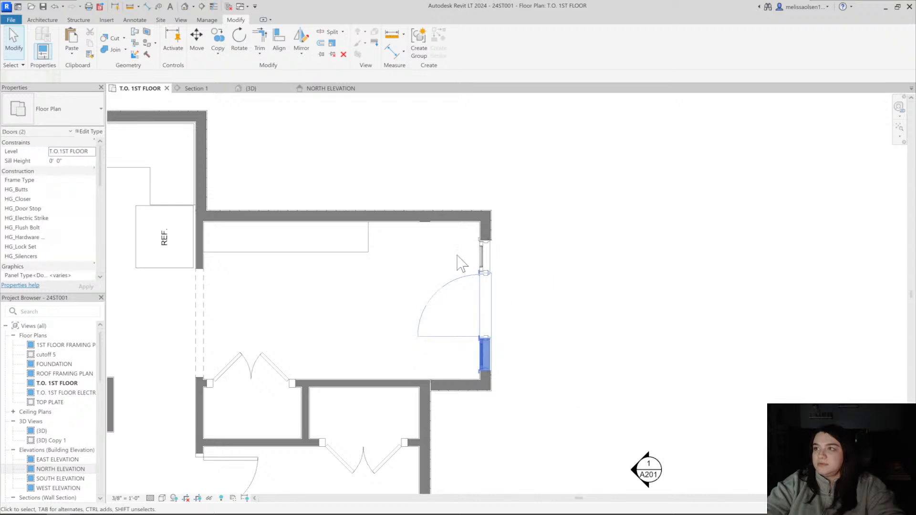
left_click(412, 237)
left_click_drag(401, 227, 600, 382)
key("Escape")
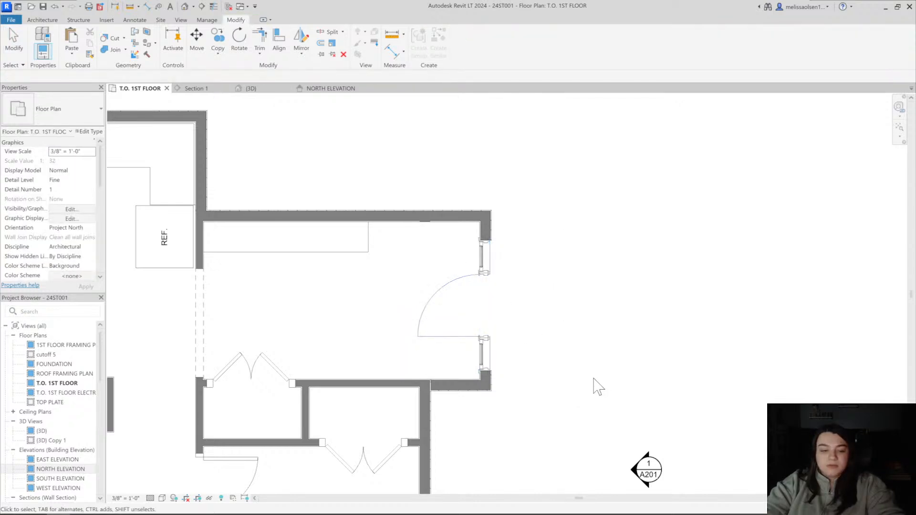
Dimension the entry door's centre to the inner faces of both entry side walls and make the two segments equal
key("d")
key("i")
left_click(465, 222)
left_click(481, 307)
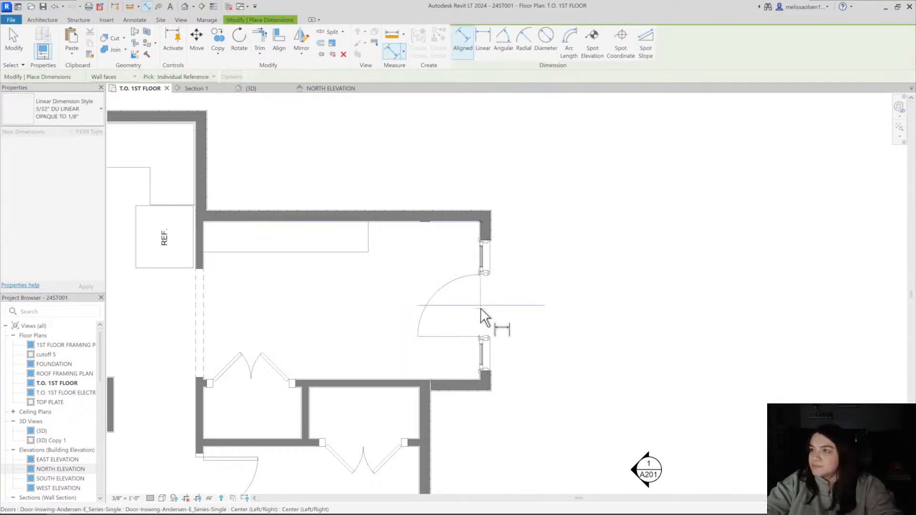
left_click(439, 380)
left_click(371, 341)
key("Escape")
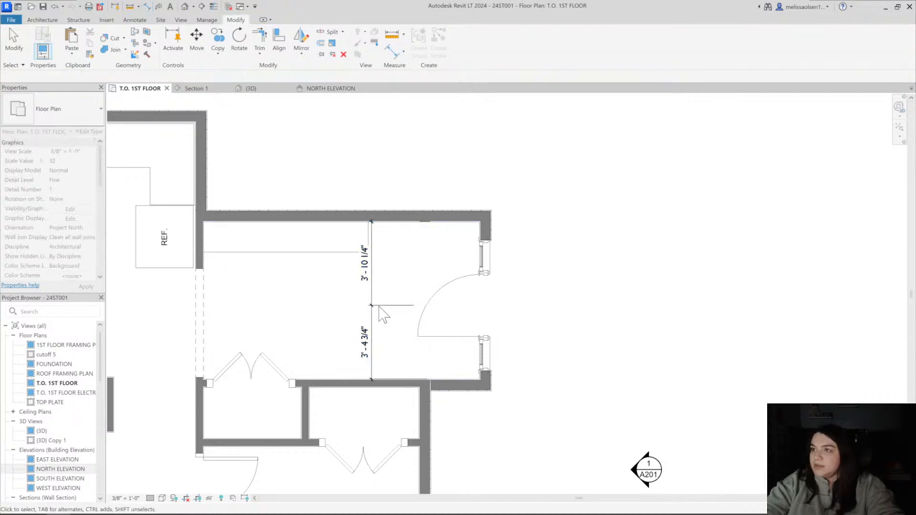
left_click(371, 311)
left_click(342, 301)
Move the latch-side sidelight so that its frame sits tight against the centred entry door
left_click(486, 258)
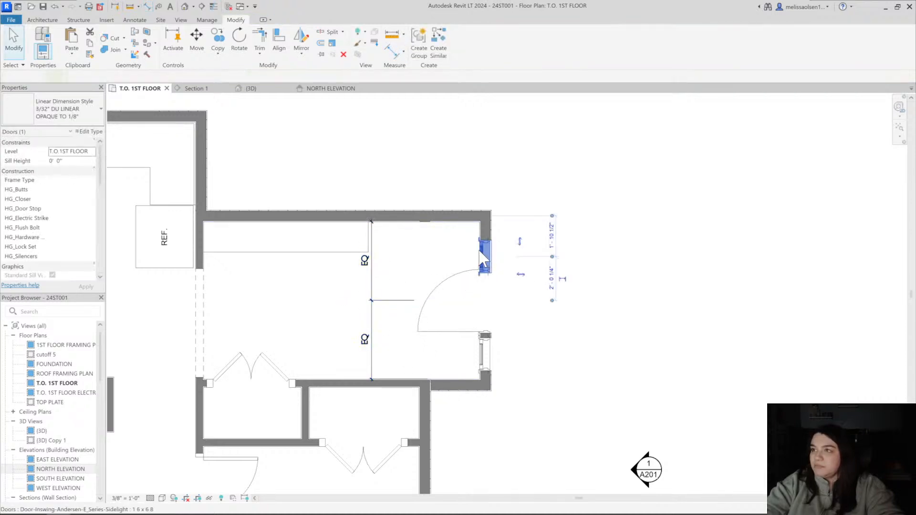
scroll(486, 262, "up", 4)
left_click_drag(485, 247, 484, 231)
left_click(534, 301)
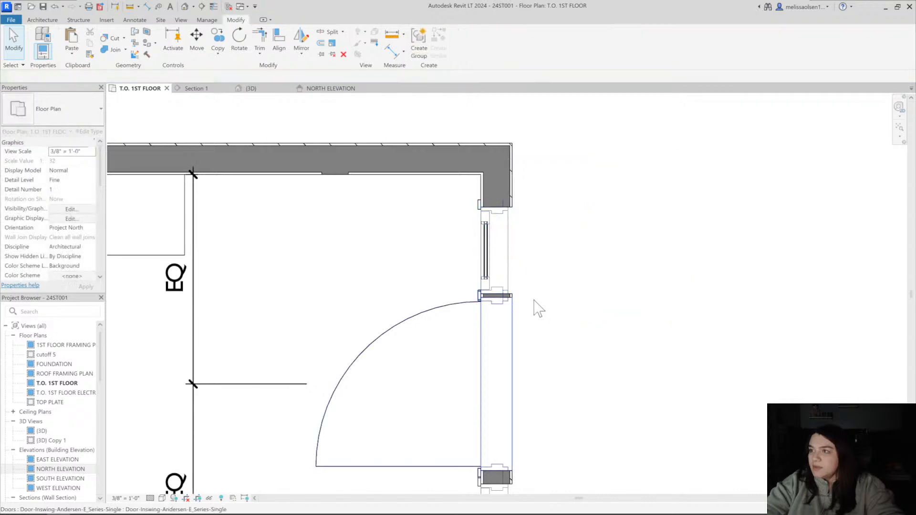
key("a")
key("l")
scroll(504, 310, "up", 5)
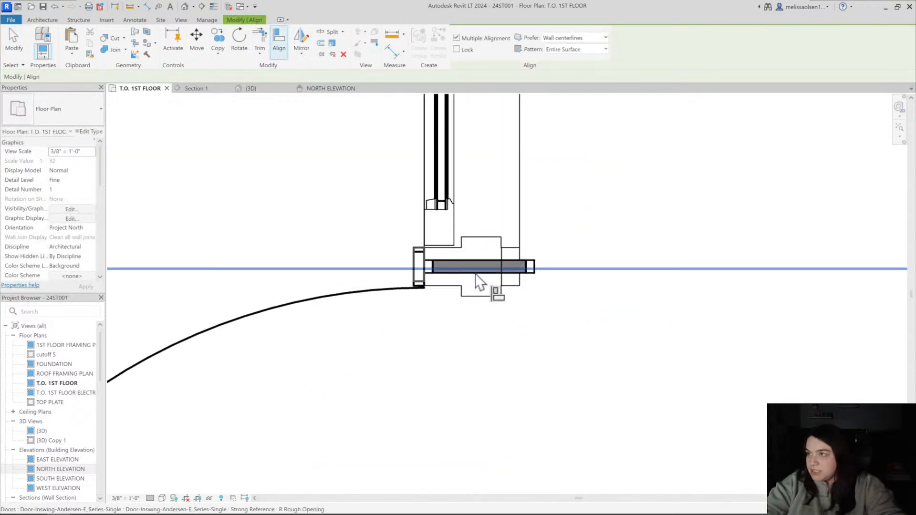
key("Escape")
left_click_drag(502, 250, 505, 282)
left_click(516, 308)
Move the hinge-side sidelight against the other jamb of the entry door, closing the wall gap between them
scroll(517, 334, "down", 6)
middle_click_drag(518, 396, 467, 224)
middle_click_drag(462, 413, 444, 320)
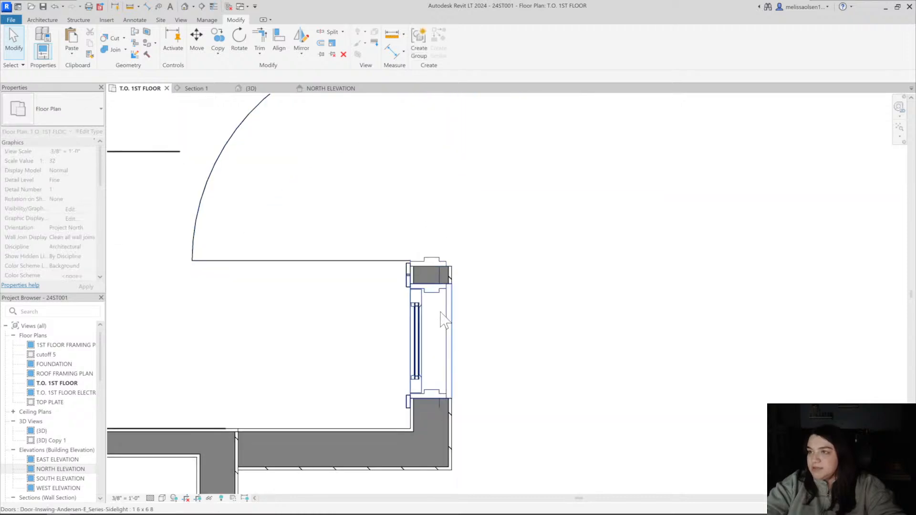
scroll(444, 319, "up", 5)
left_click(408, 268)
scroll(413, 260, "up", 3)
left_click_drag(413, 245, 410, 154)
scroll(409, 153, "down", 4)
scroll(410, 154, "down", 8)
middle_click_drag(409, 154, 430, 227)
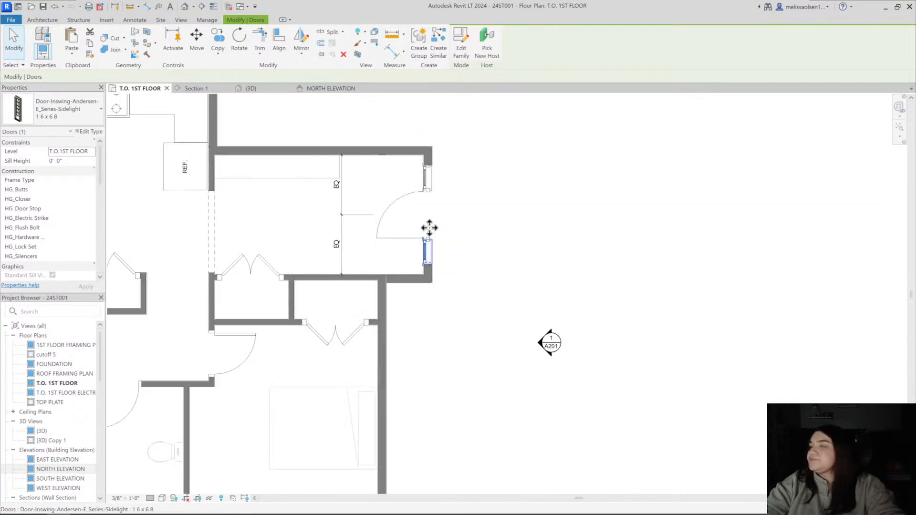
left_click(439, 322)
scroll(440, 322, "down", 2)
In the 3D view, change the round gable window to the 36" Diameter type and move it slightly down
left_click(185, 6)
scroll(512, 250, "down", 2)
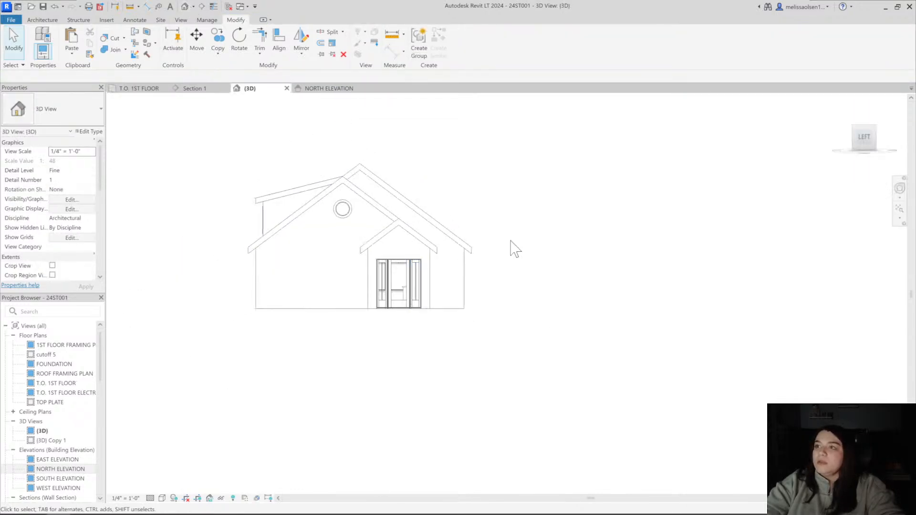
scroll(523, 209, "up", 5)
middle_click_drag(518, 202, 457, 217)
left_click(375, 187)
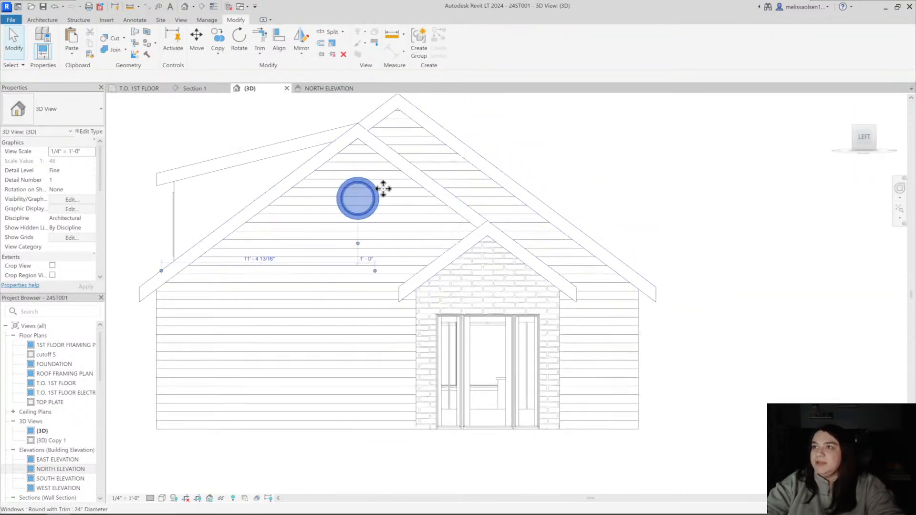
middle_click_drag(377, 183, 361, 183)
left_click(90, 118)
scroll(53, 188, "up", 3)
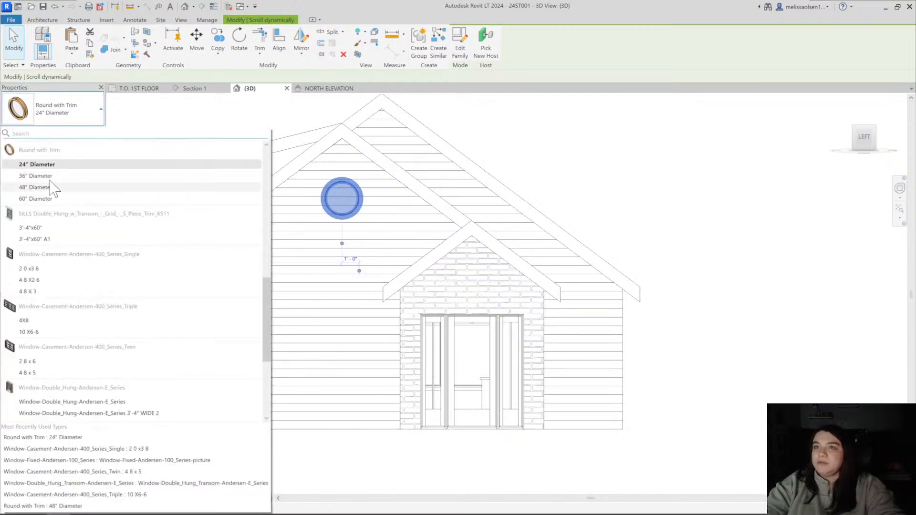
left_click(53, 188)
left_click_drag(363, 195, 371, 206)
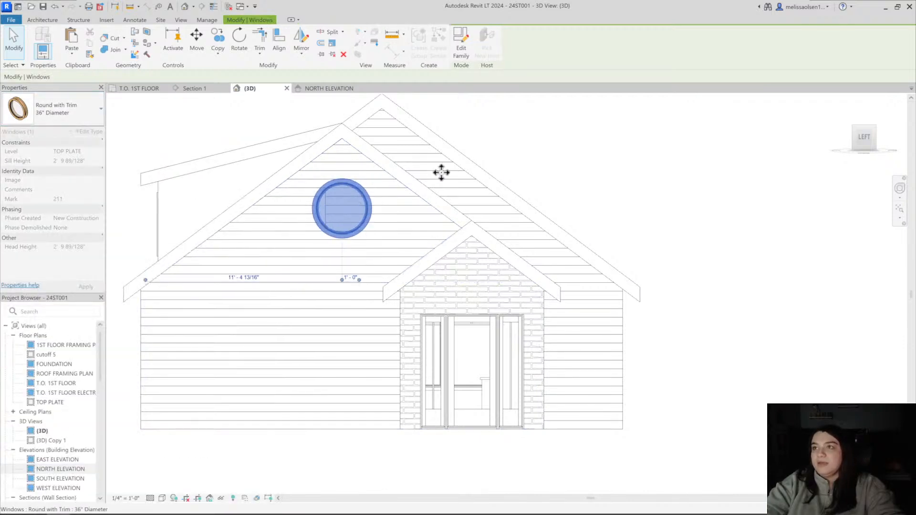
left_click(540, 164)
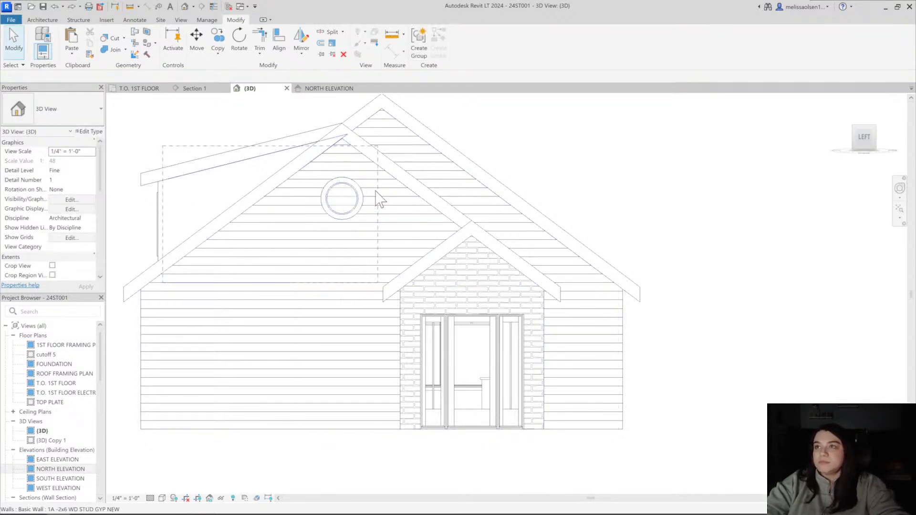
Delete the round window from the siding gable wall beside the entry
left_click(362, 203)
middle_click_drag(190, 143, 210, 203, "shift")
left_click(271, 399)
scroll(271, 399, "down", 2)
middle_click_drag(354, 340, 292, 301, "shift")
left_click(293, 258)
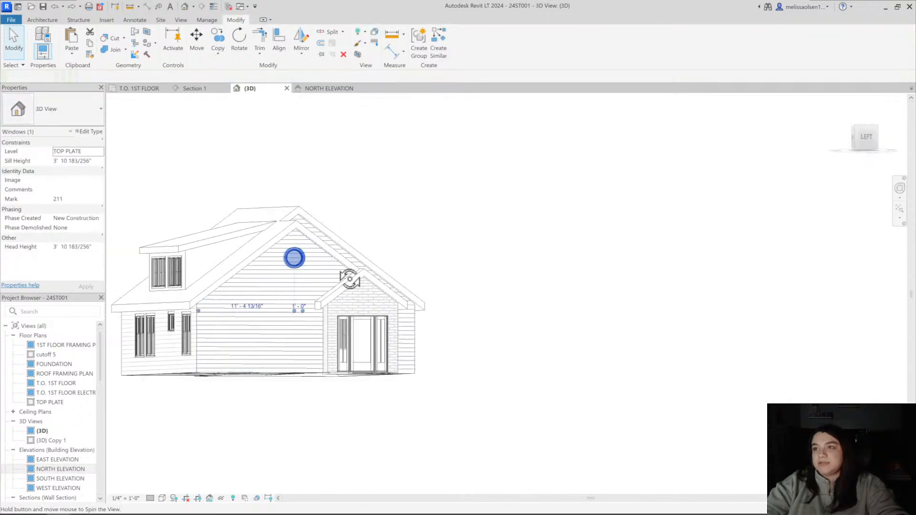
middle_click_drag(348, 272, 377, 286, "shift")
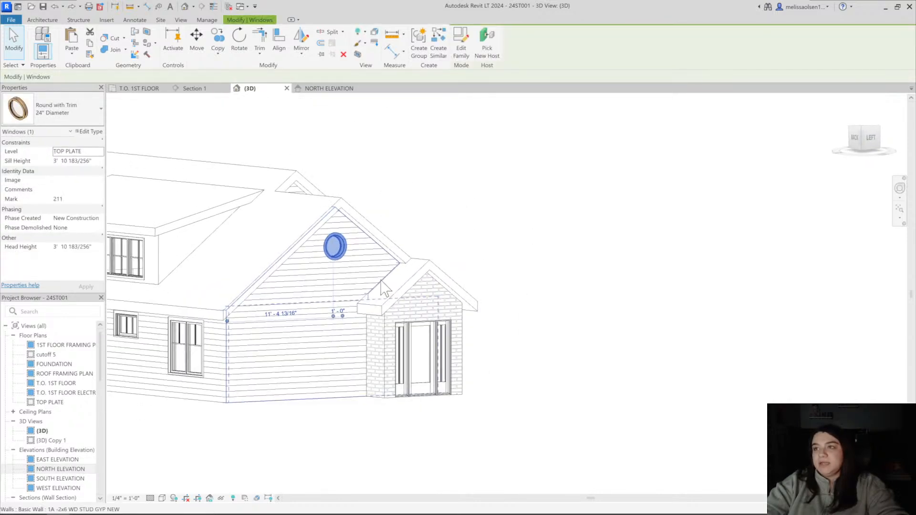
key("Escape")
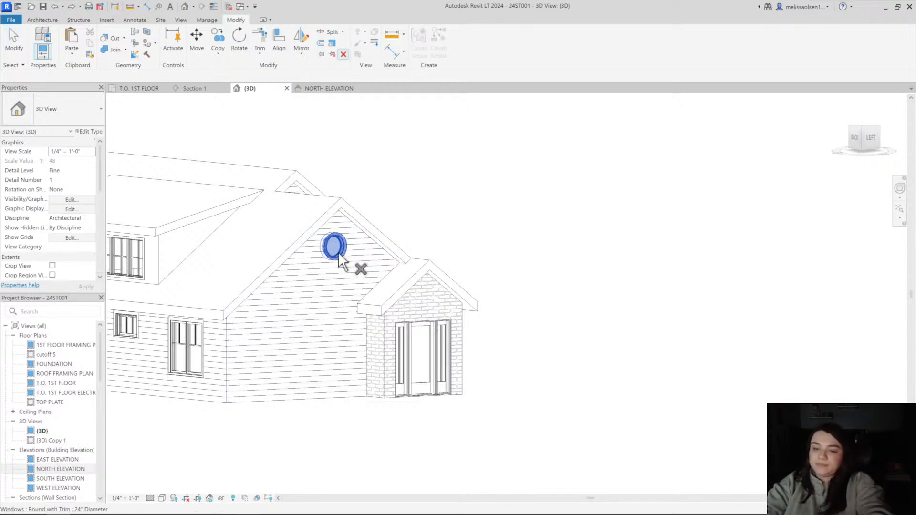
left_click(336, 250)
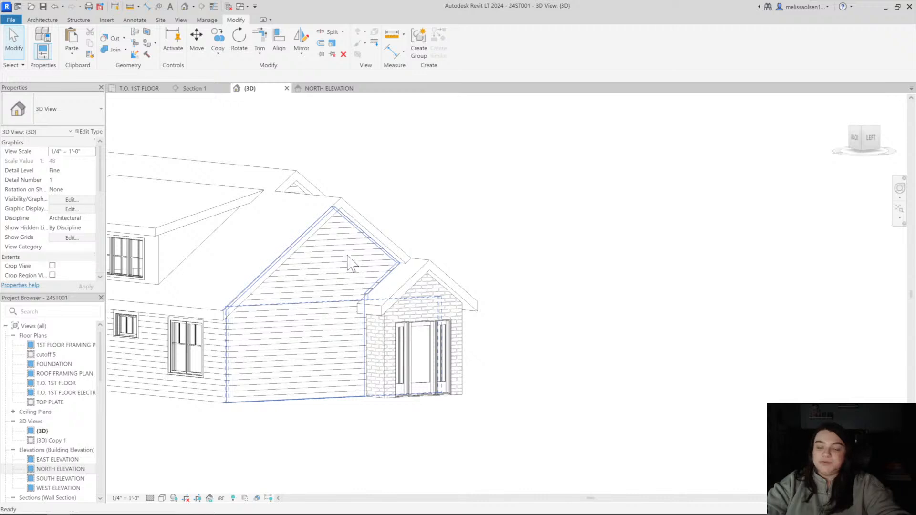
Place a Window-Fixed-Andersen-100_Series-picture window in the siding gable wall, centred below the roof peak
key("w")
key("n")
left_click(61, 114)
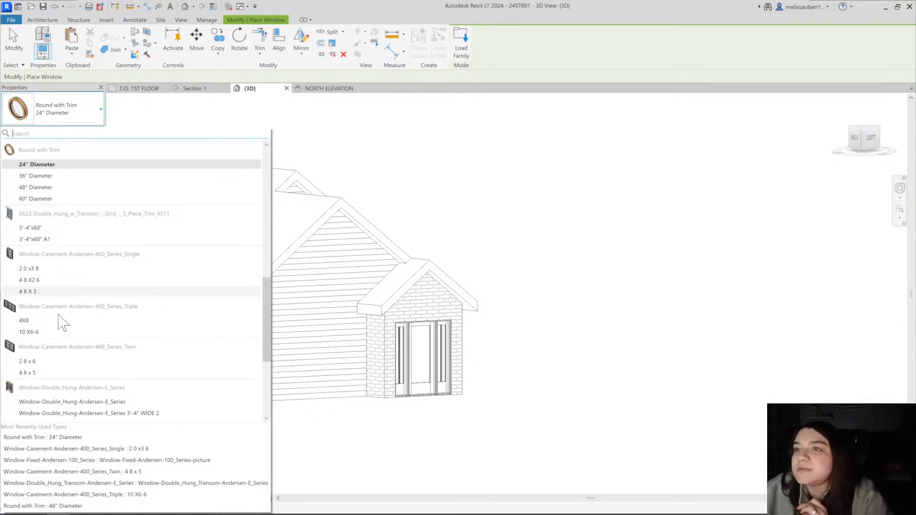
scroll(61, 324, "down", 5)
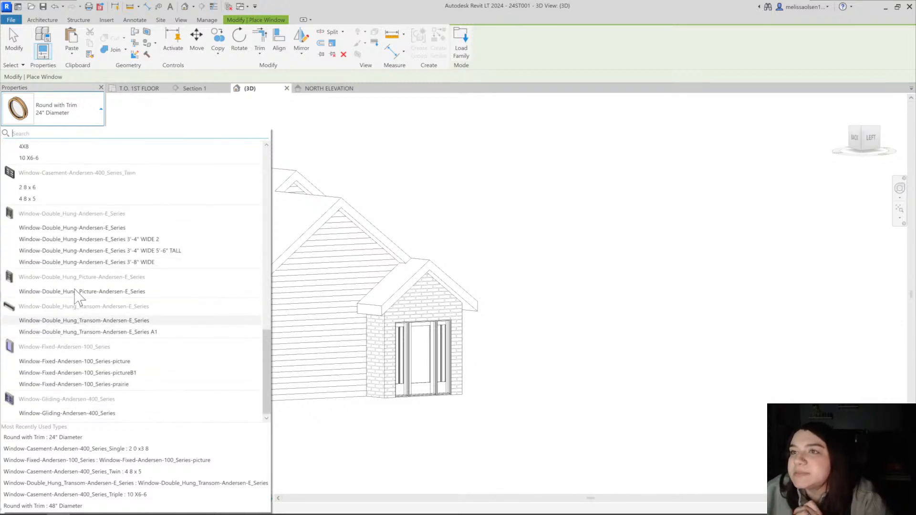
mouse_move(74, 296)
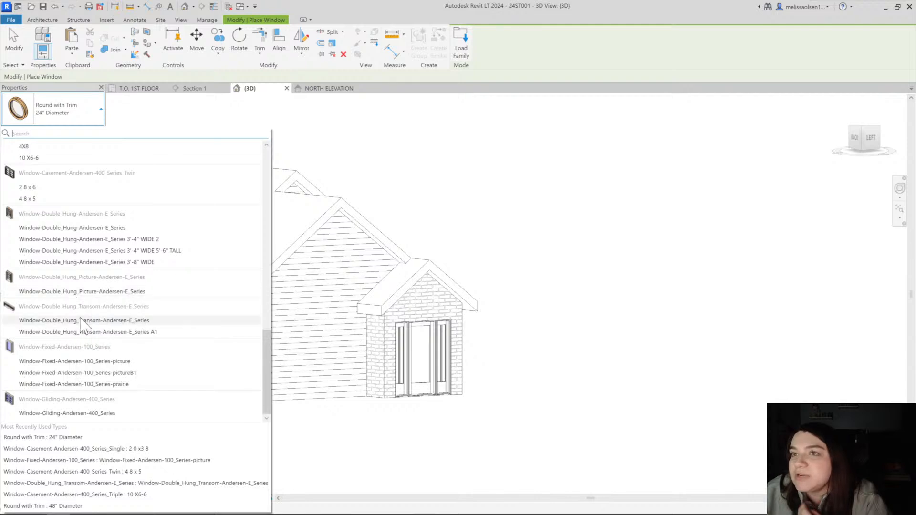
left_click(83, 384)
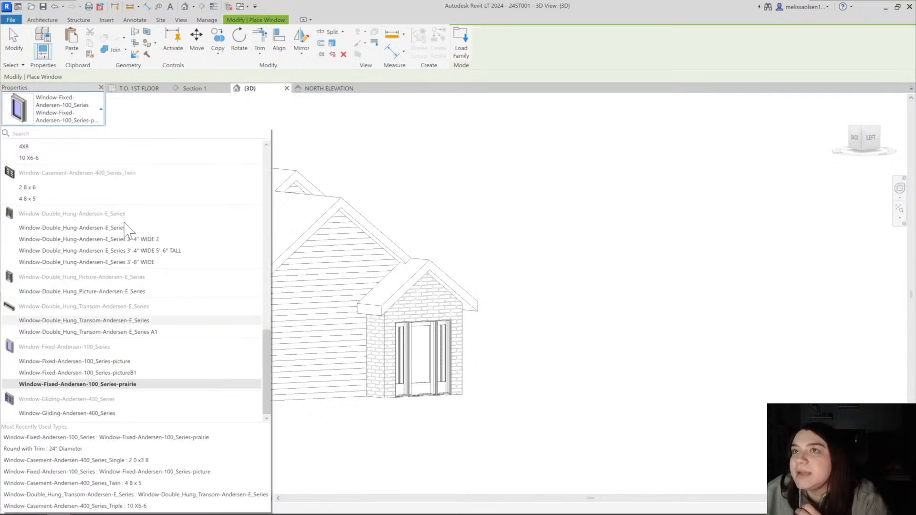
left_click(84, 112)
left_click(129, 384)
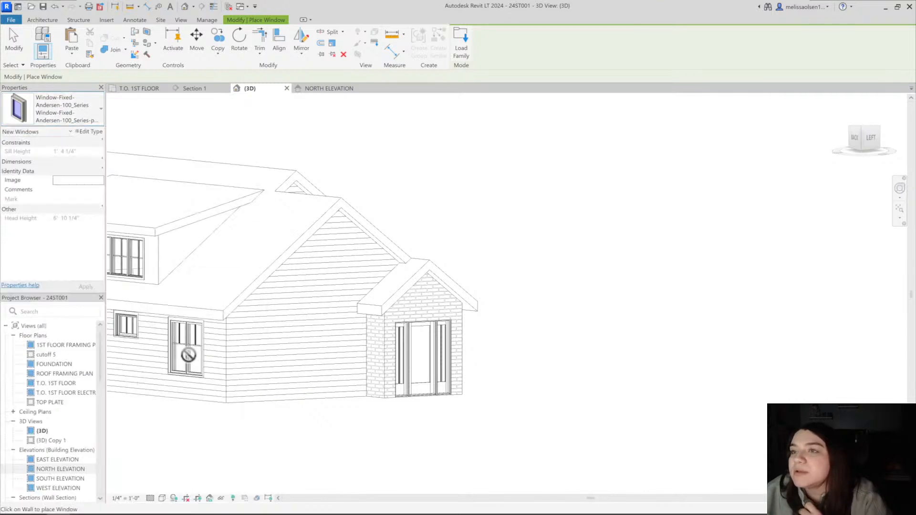
left_click(72, 111)
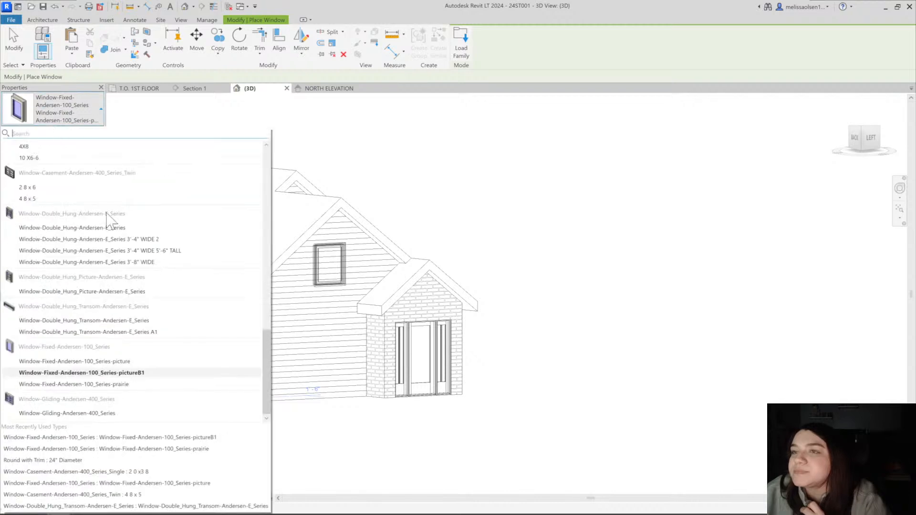
left_click(181, 371)
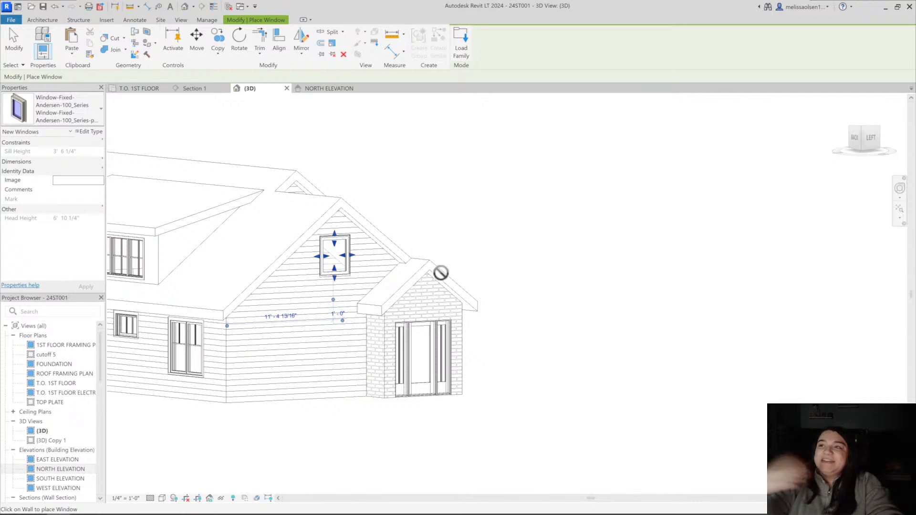
key("Escape")
Examine the new gable window and the entry straight on from the left side of the house
middle_click_drag(445, 282, 422, 264, "shift")
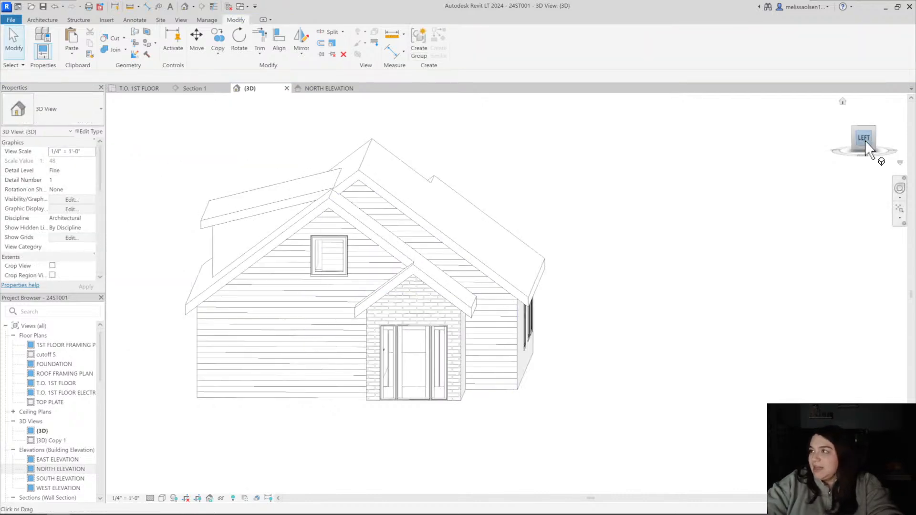
left_click(865, 138)
scroll(549, 256, "up", 8)
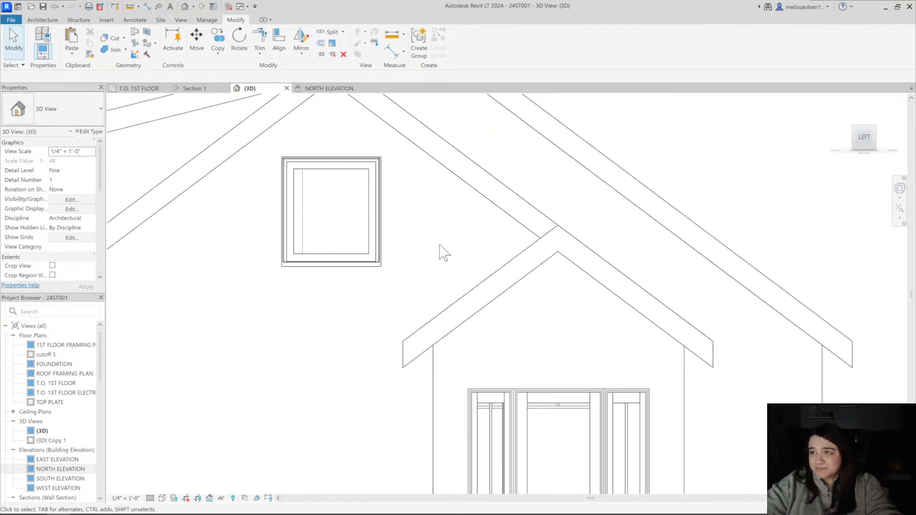
scroll(445, 253, "down", 6)
scroll(432, 244, "up", 2)
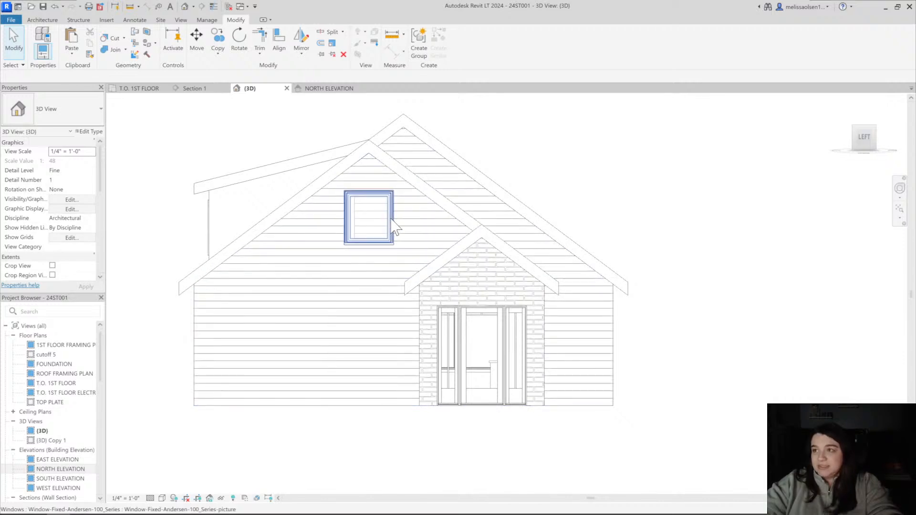
left_click(392, 220)
middle_click_drag(401, 235, 411, 232)
key("Escape")
Start a split face on the siding gable wall and sketch a horizontal line from the eave corner to the edge beside the brick entry
left_click(206, 308)
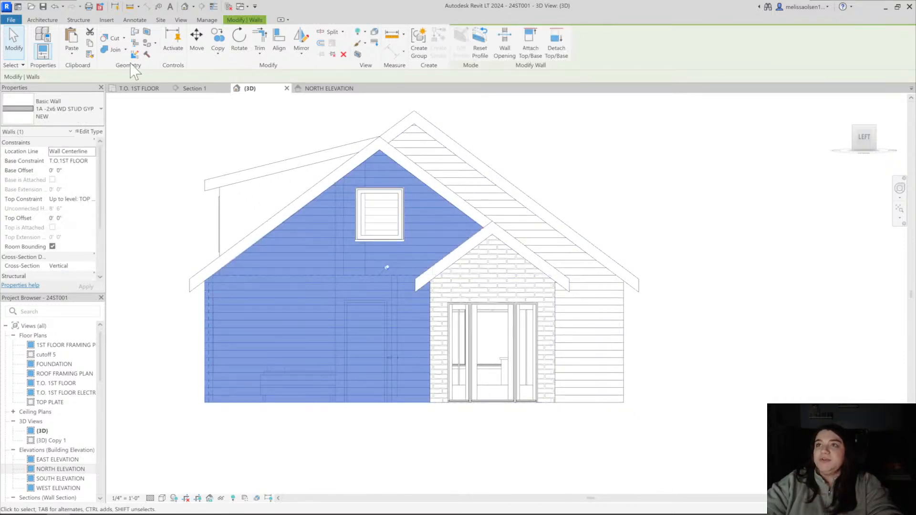
middle_click_drag(214, 157, 229, 164)
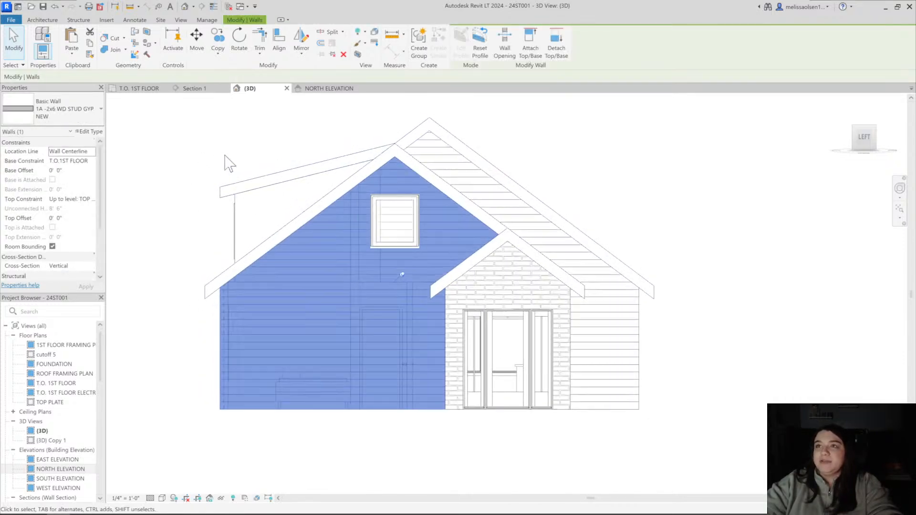
left_click(148, 34)
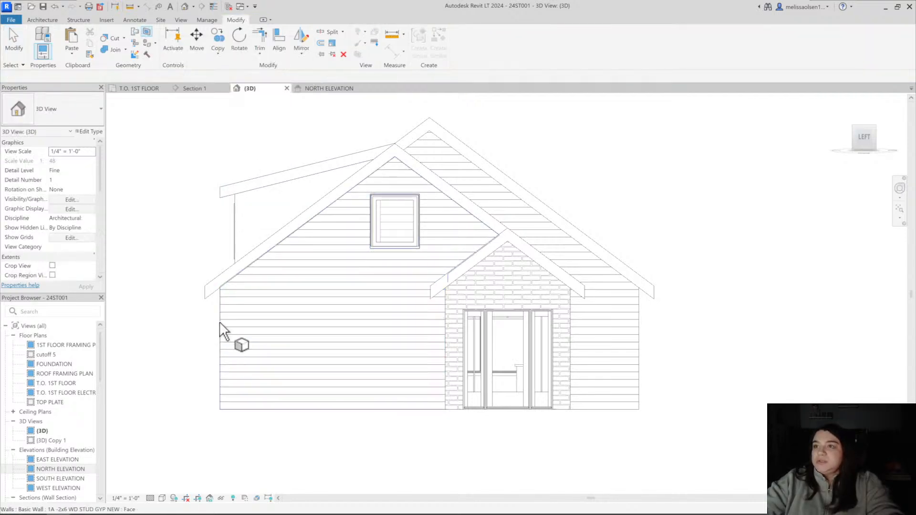
left_click(256, 319)
scroll(243, 280, "up", 3)
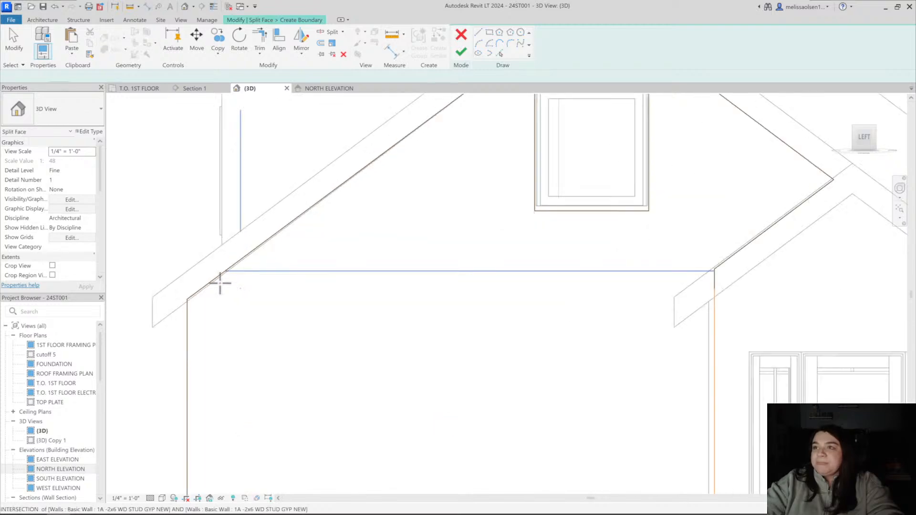
left_click(188, 299)
left_click(714, 300)
scroll(713, 305, "down", 3)
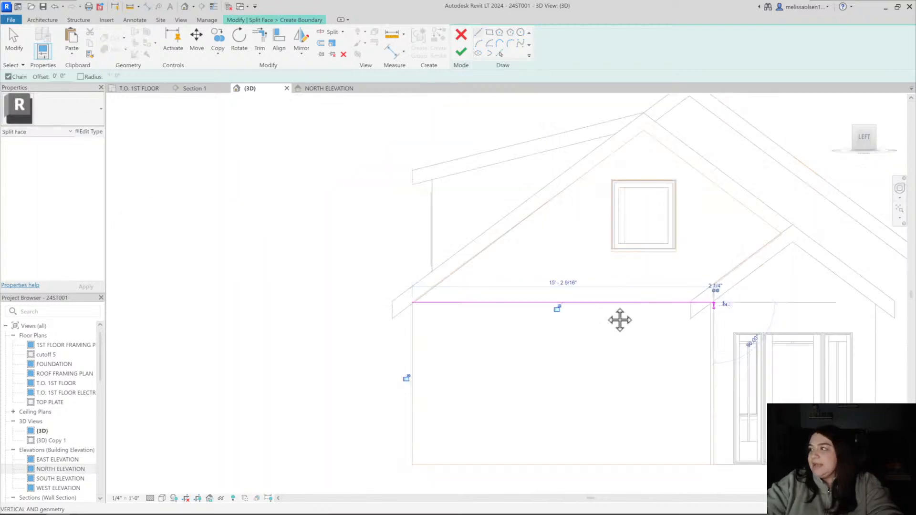
key("Escape")
Offset a copy of the horizontal split line upward by 7 1/4" to outline a trim band
left_click(438, 300)
scroll(308, 298, "up", 3)
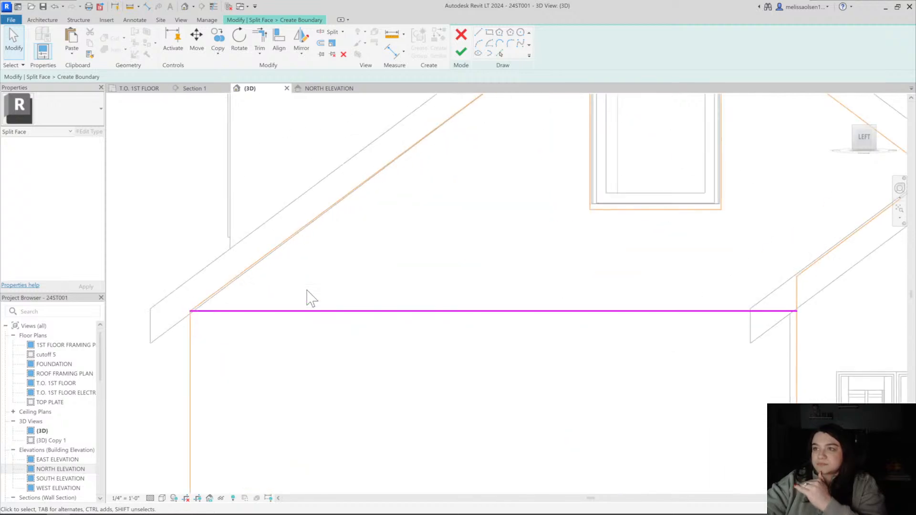
scroll(284, 322, "down", 2)
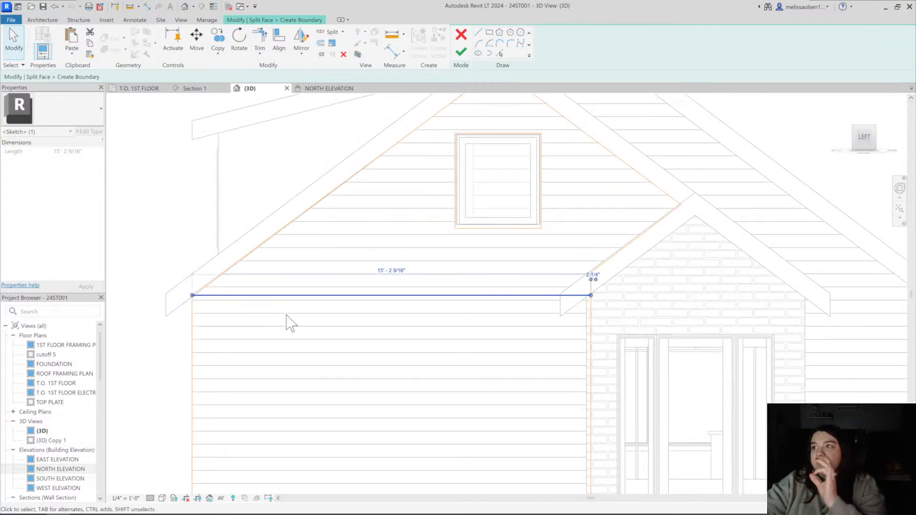
left_click(283, 296)
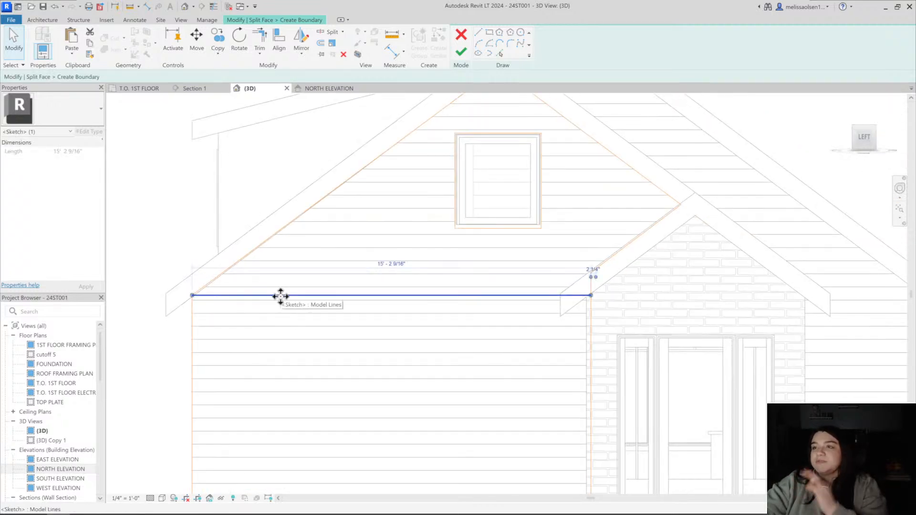
key("Escape")
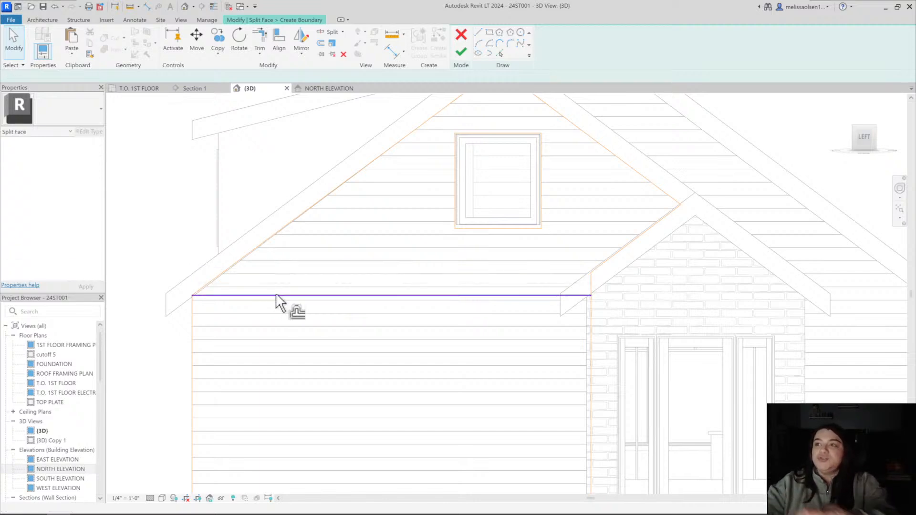
key("f")
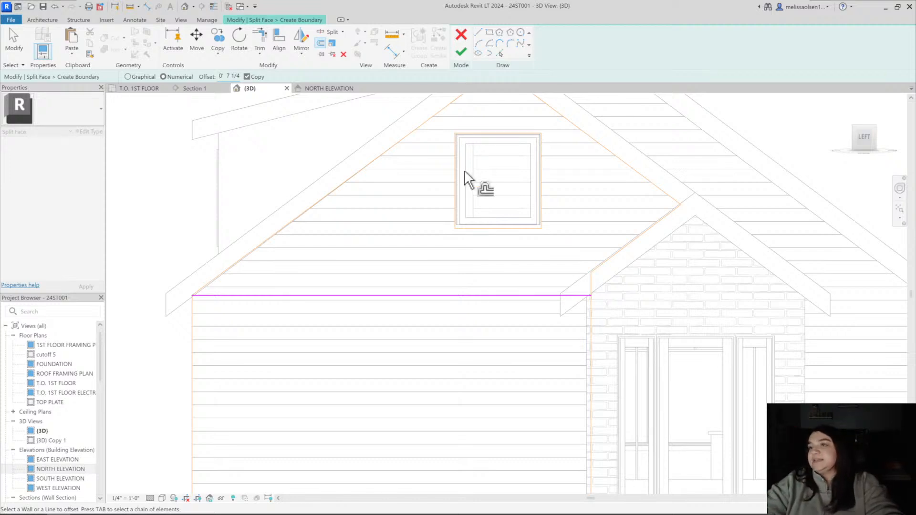
left_click(408, 293)
key("Escape")
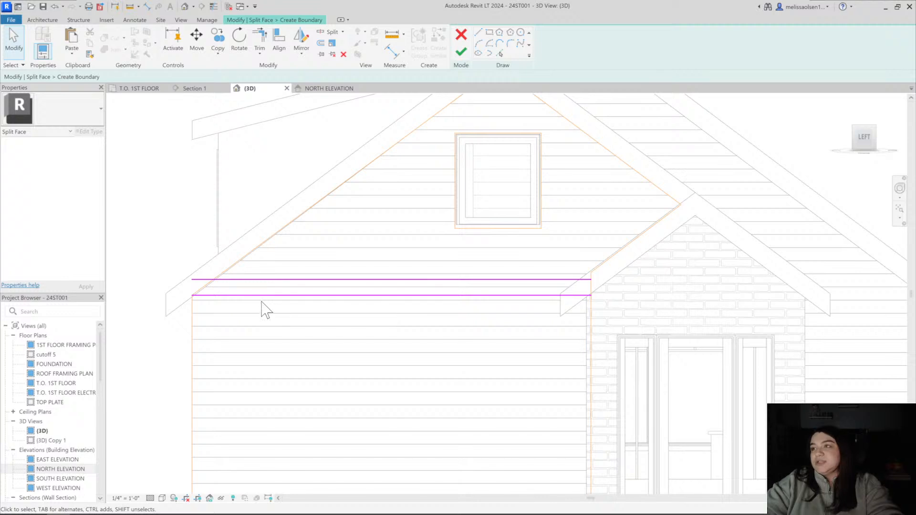
Shorten the upper split line so its eave end meets the sloping roof edge, and finish the split face
scroll(223, 280, "up", 4)
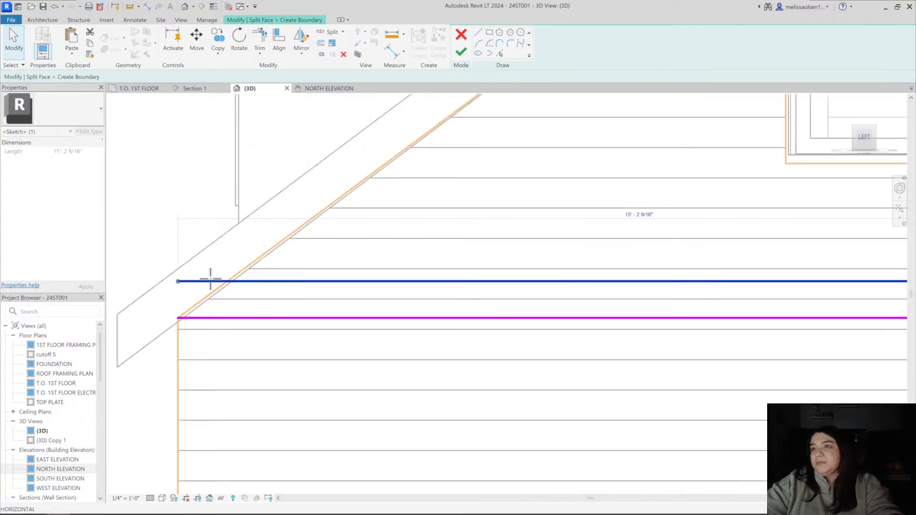
left_click_drag(228, 279, 228, 281)
scroll(197, 279, "down", 2)
middle_click_drag(662, 275, 525, 270)
scroll(526, 270, "up", 2)
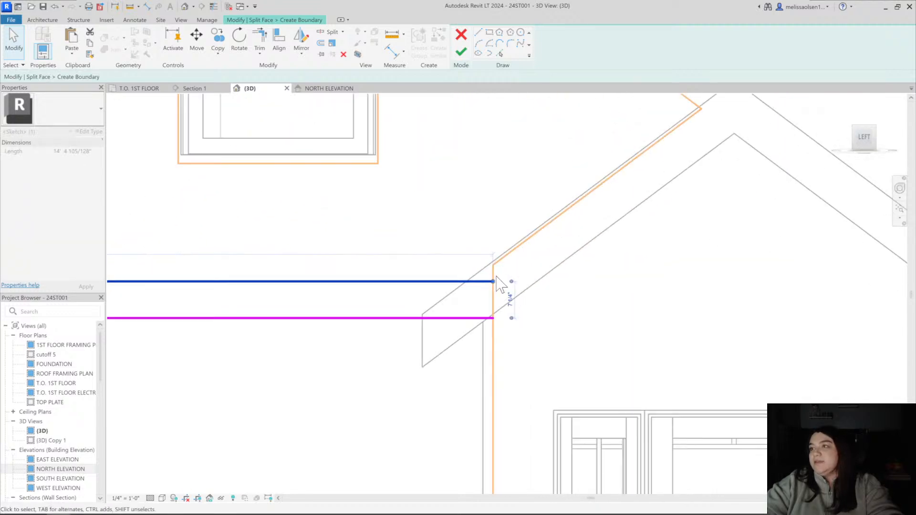
scroll(493, 282, "down", 5)
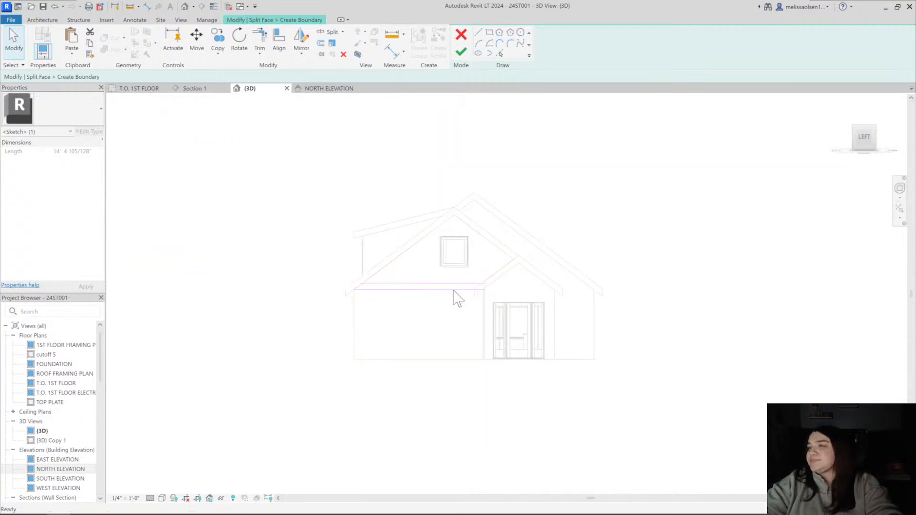
scroll(459, 298, "up", 5)
key("Escape")
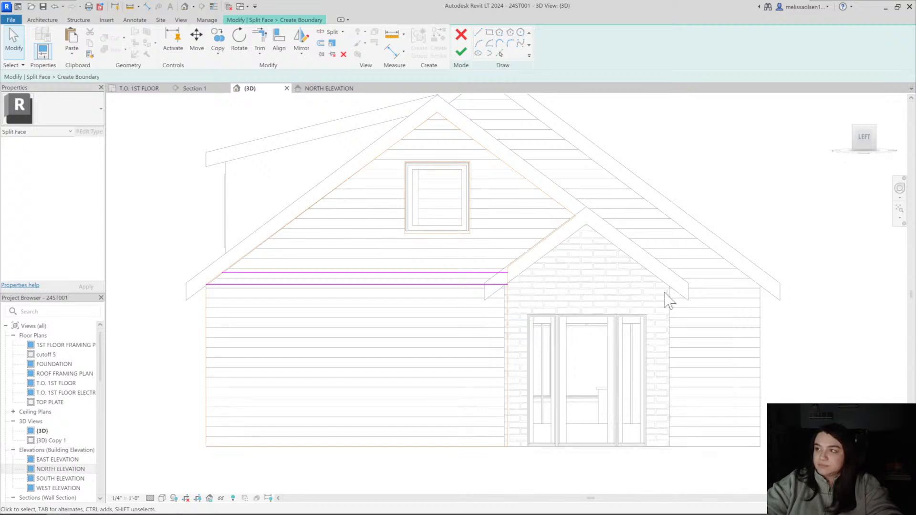
left_click(454, 272)
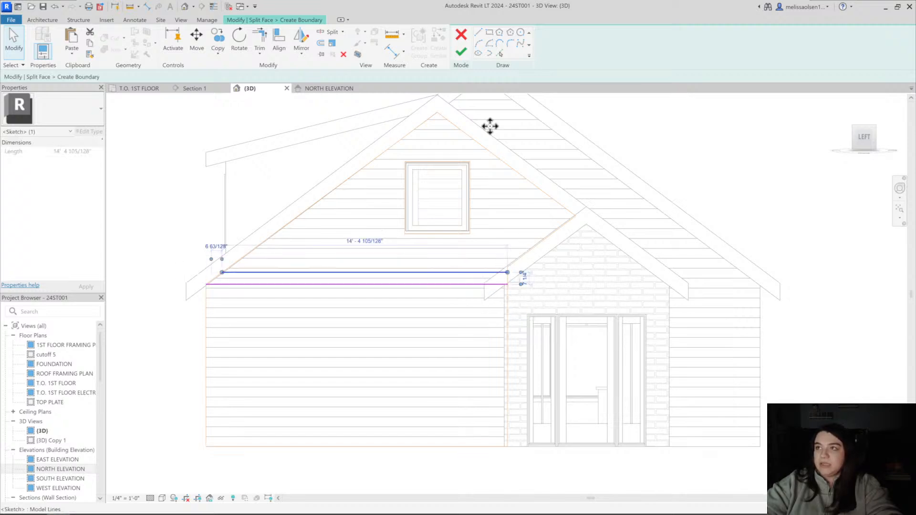
left_click(461, 53)
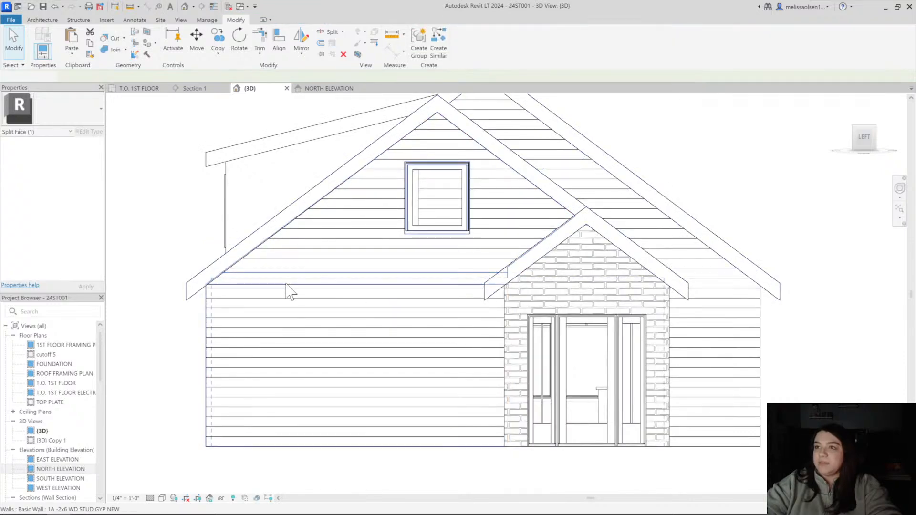
key("Escape")
middle_click_drag(286, 284, 285, 292)
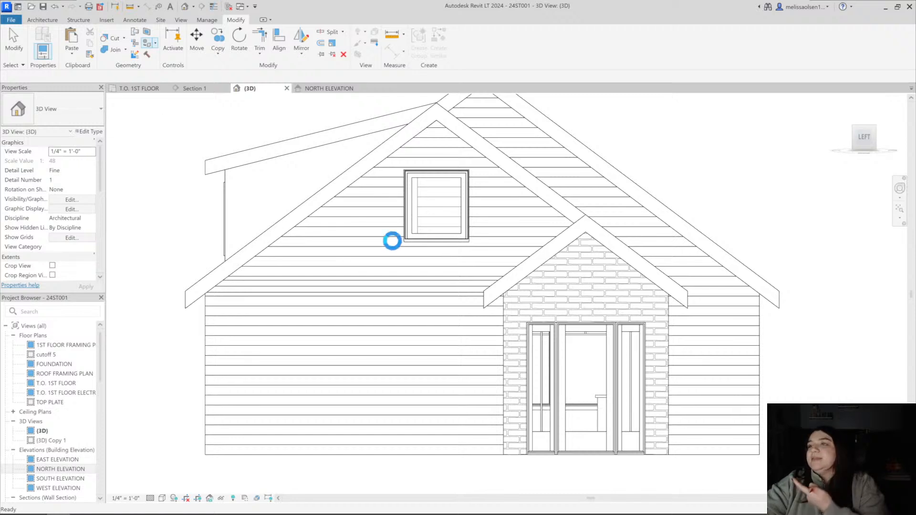
Paint the trim band and the gable face above it with the A - WHITE material
key("p")
key("t")
left_click(125, 312)
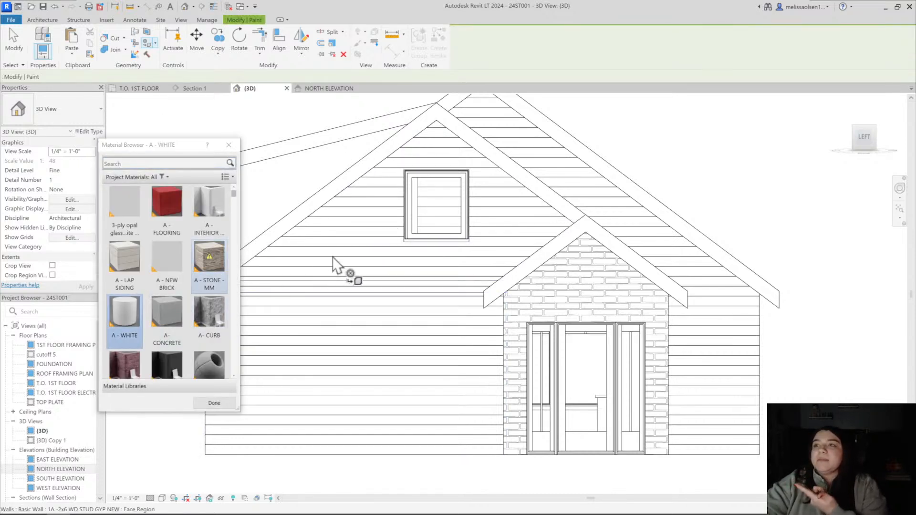
left_click(330, 284)
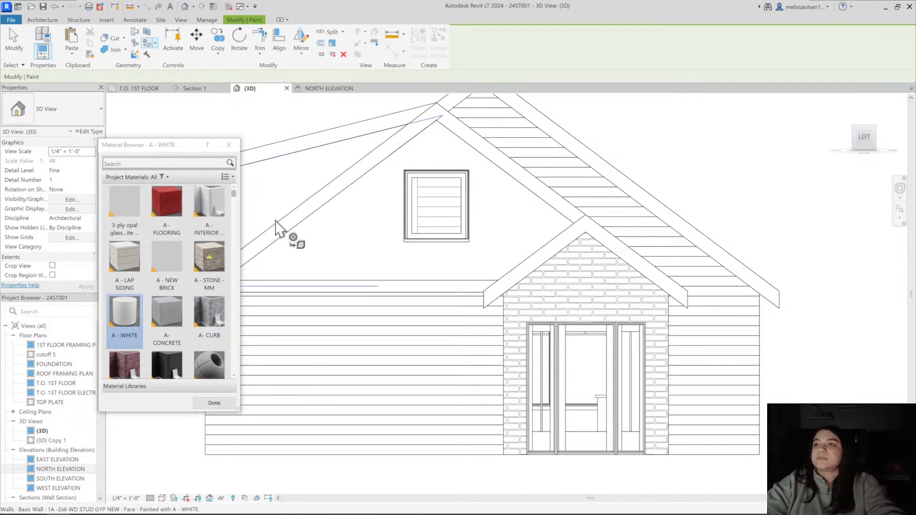
key("Escape")
Leave the Paint tool and check the white gable face and trim band where they meet the sloping roof edge
scroll(281, 248, "up", 3)
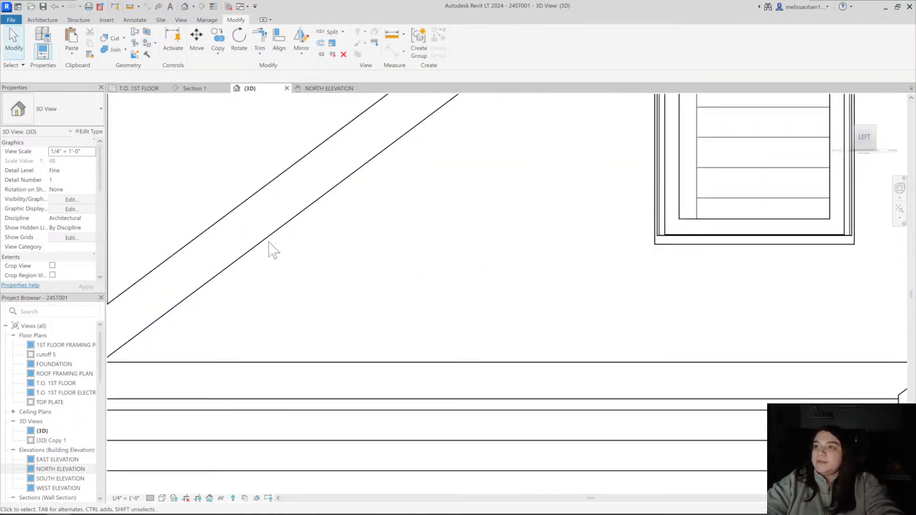
left_click(267, 245)
scroll(264, 248, "down", 2)
key("Escape")
scroll(381, 239, "down", 4)
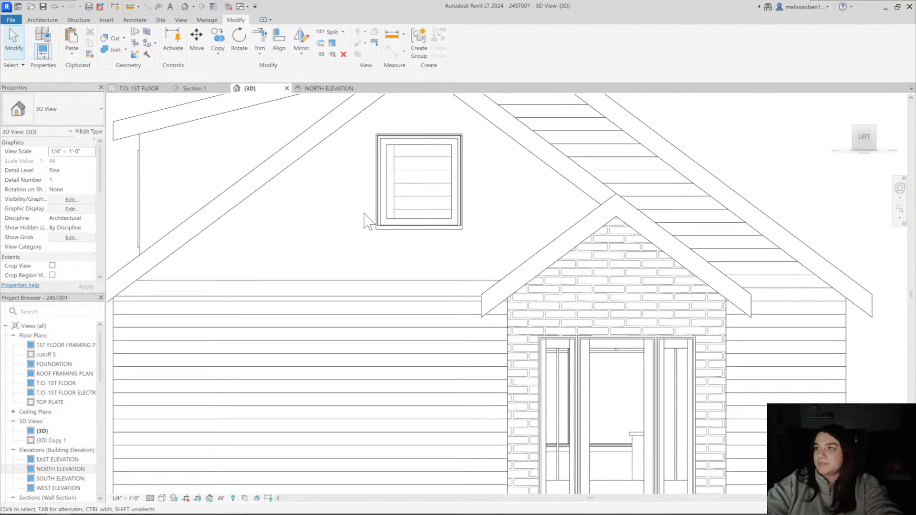
Change the gable window's type to the Window-Casement-Andersen-400_Series_Single 2 0 x3 8
left_click(382, 246)
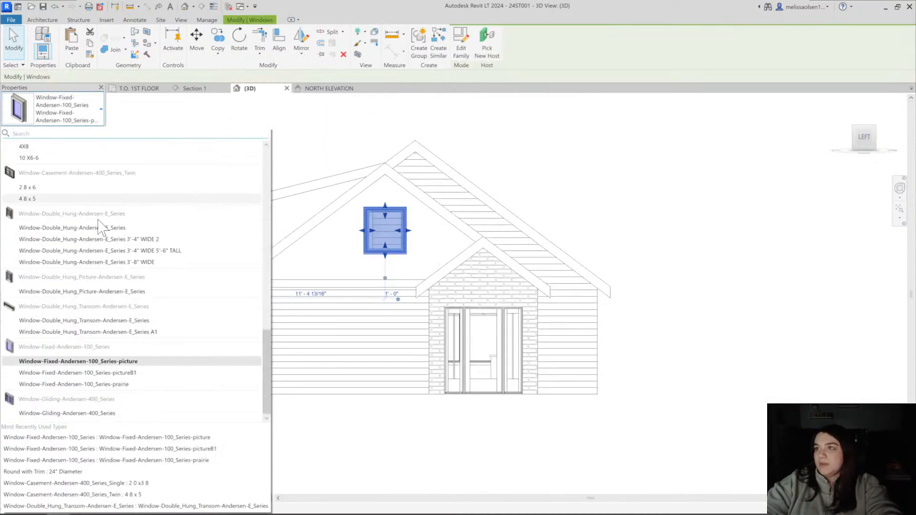
scroll(86, 193, "up", 5)
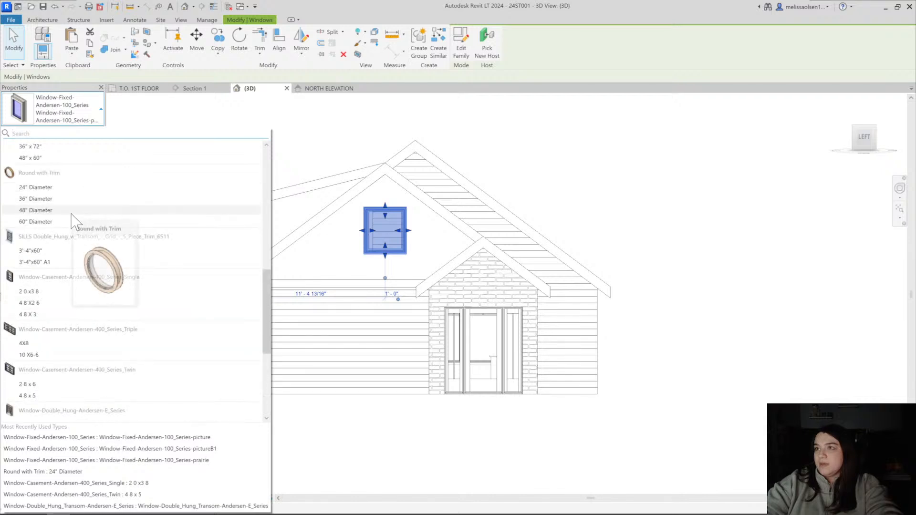
scroll(74, 219, "up", 2)
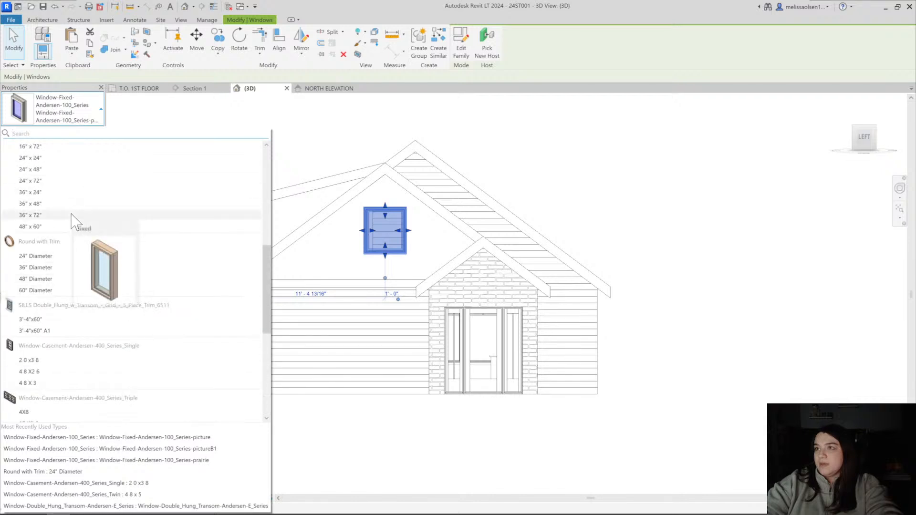
left_click(43, 361)
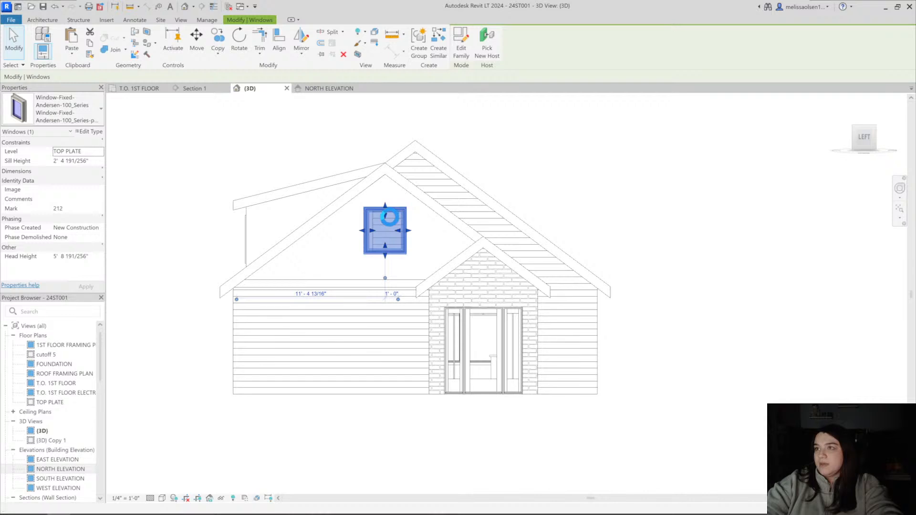
scroll(389, 215, "up", 3)
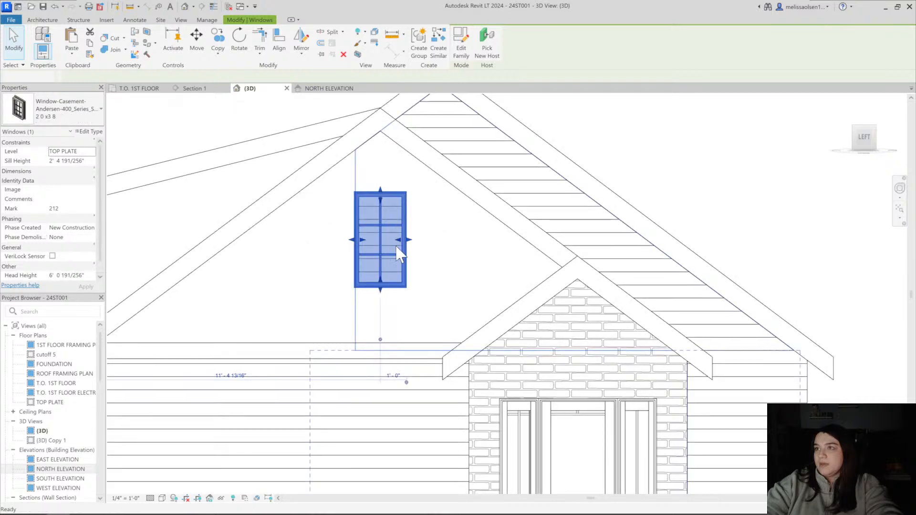
key("Escape")
scroll(440, 236, "down", 2)
scroll(458, 232, "up", 3)
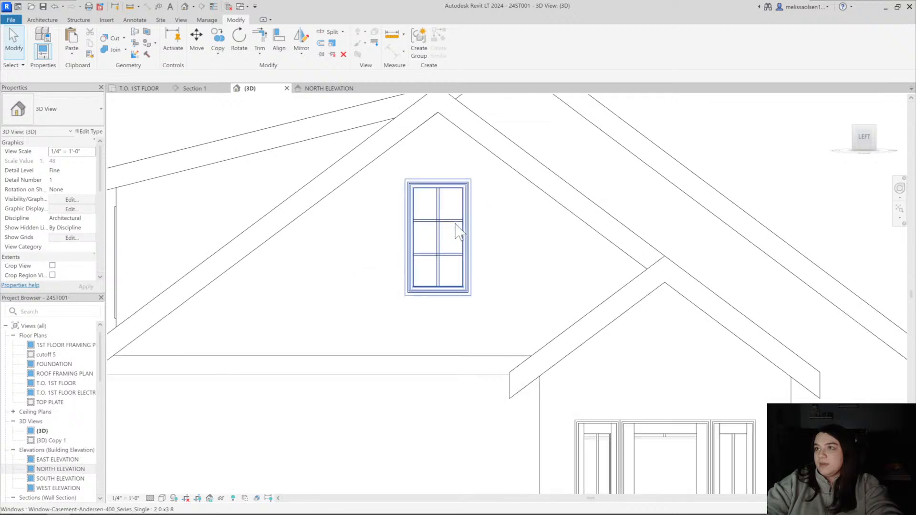
Switch the gable window to the single casement type 4 8 X2 6 and lower it to a sill height of about 1' 2"
left_click(465, 229)
scroll(415, 238, "down", 3)
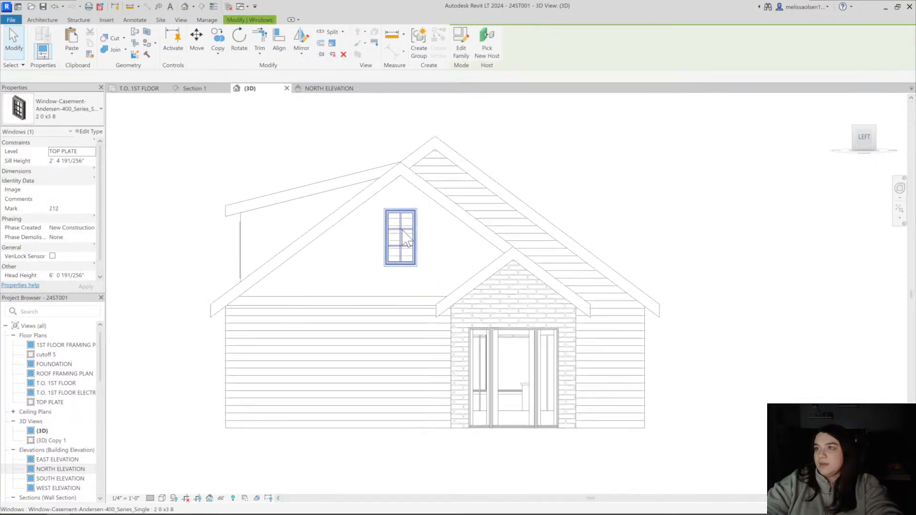
key("Escape")
scroll(417, 232, "up", 2)
left_click(416, 234)
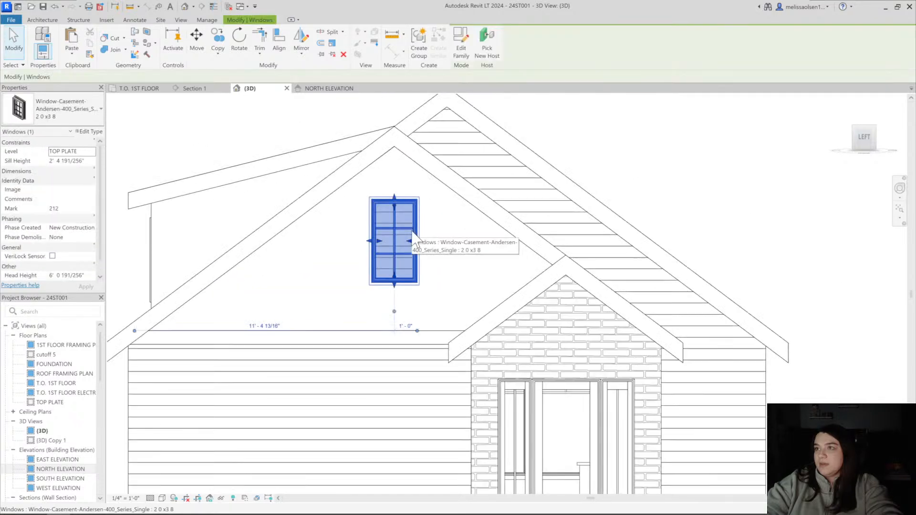
scroll(361, 231, "down", 2)
key("Escape")
left_click(367, 229)
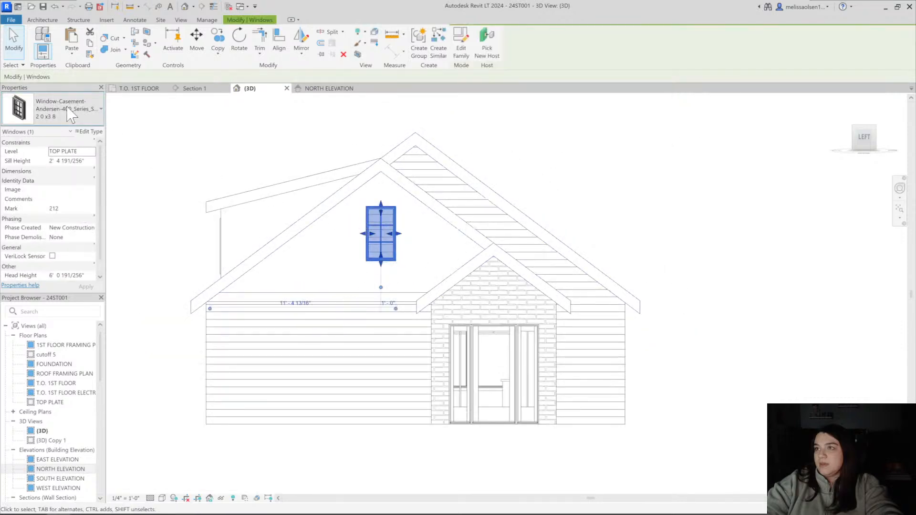
left_click(70, 114)
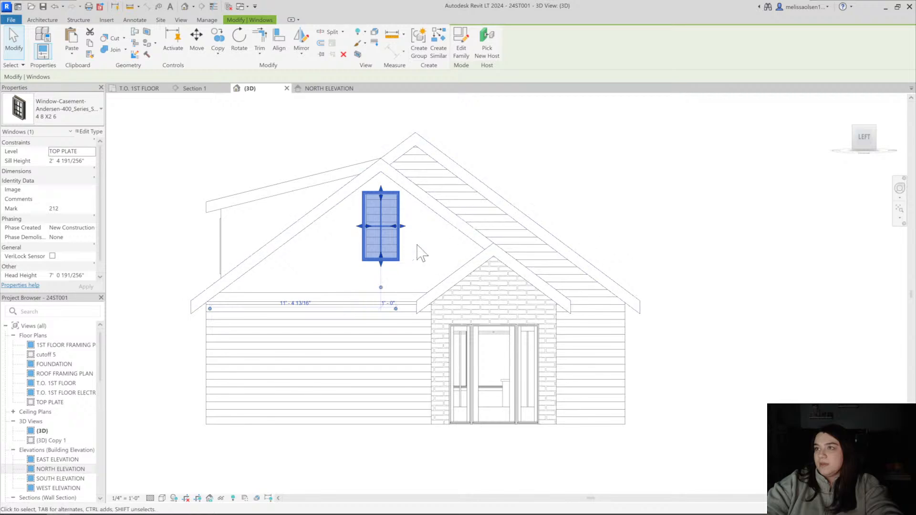
left_click_drag(398, 238, 399, 261)
left_click(599, 130)
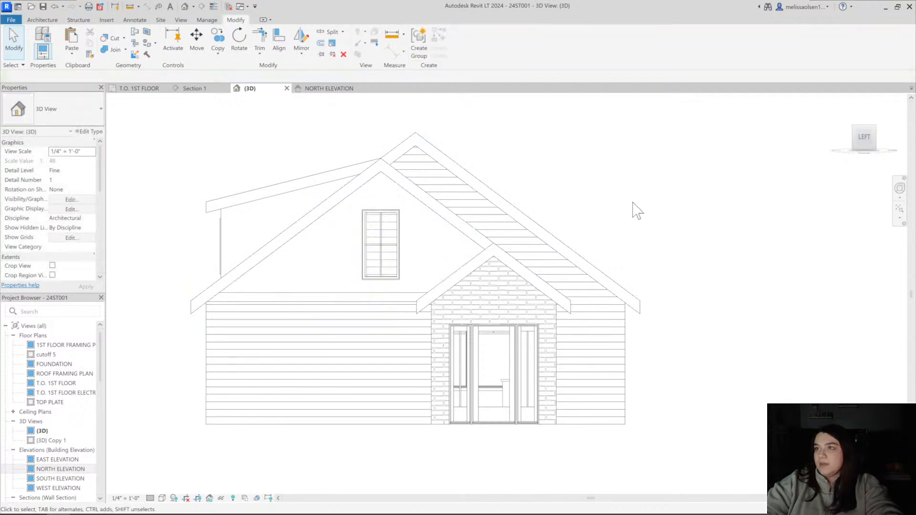
Examine the type dimensions of the triple casement window in the dormer nearest the entry gable, leaving them as they are
left_click(466, 197)
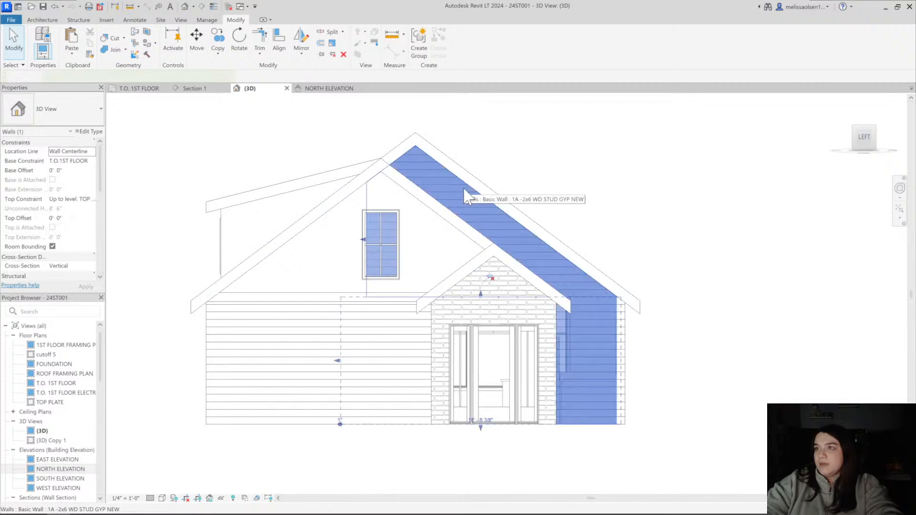
middle_click_drag(535, 167, 141, 239, "shift")
left_click(862, 138)
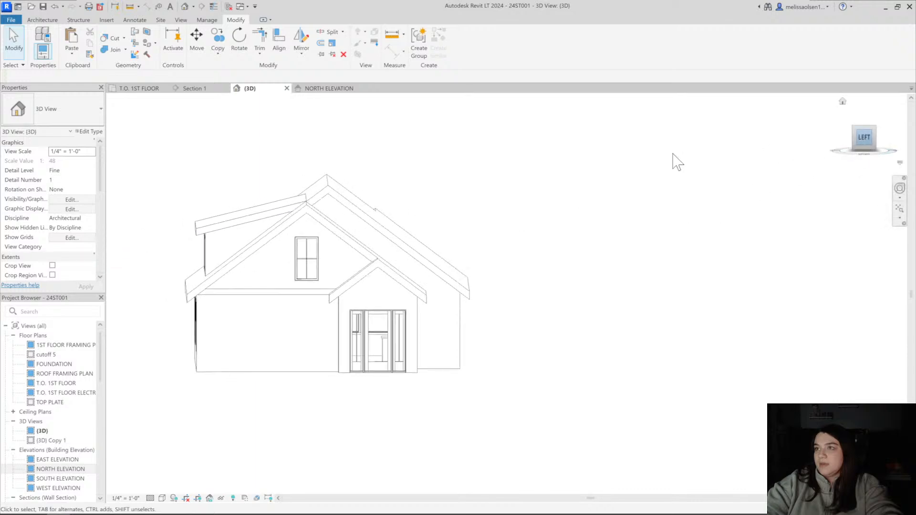
scroll(498, 290, "up", 5)
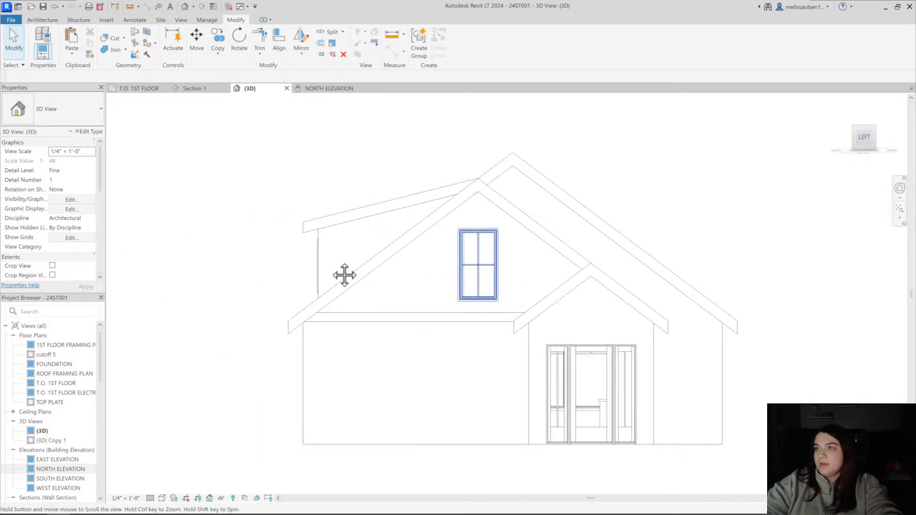
middle_click_drag(344, 275, 438, 280, "shift")
left_click(333, 259)
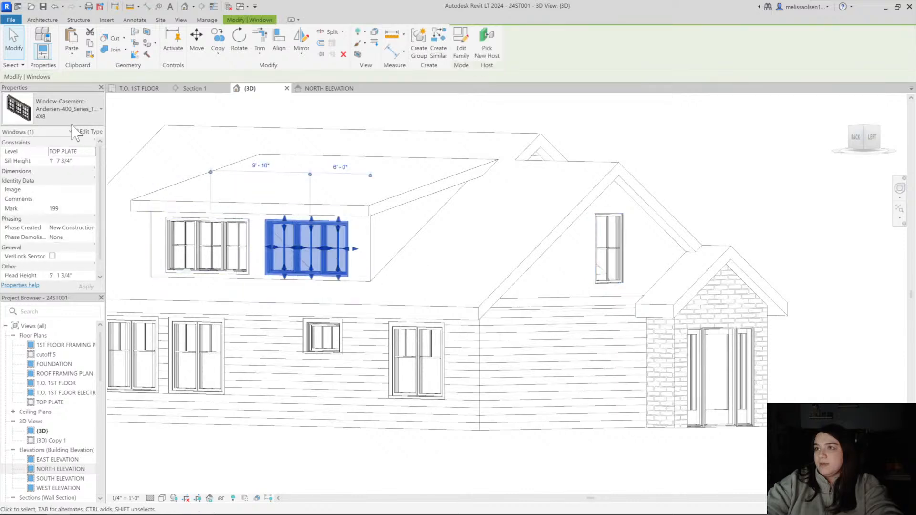
left_click(92, 132)
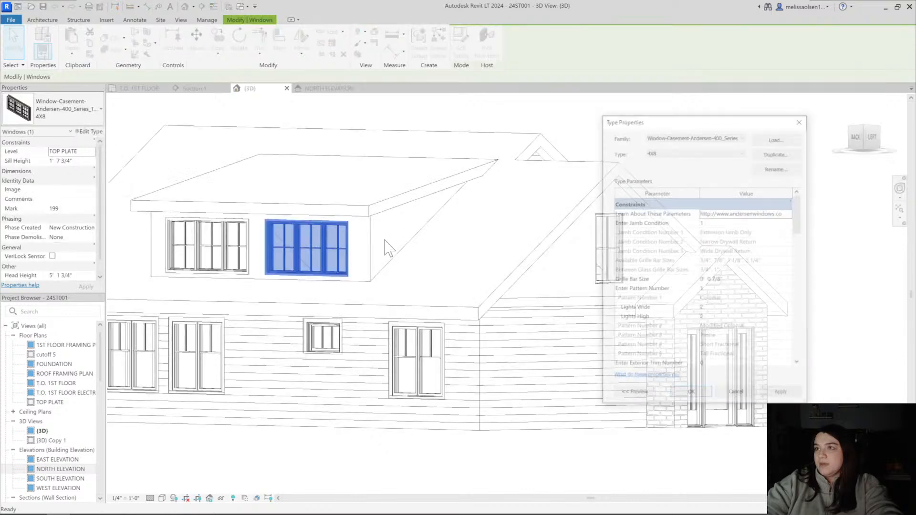
scroll(723, 345, "down", 5)
scroll(724, 344, "down", 3)
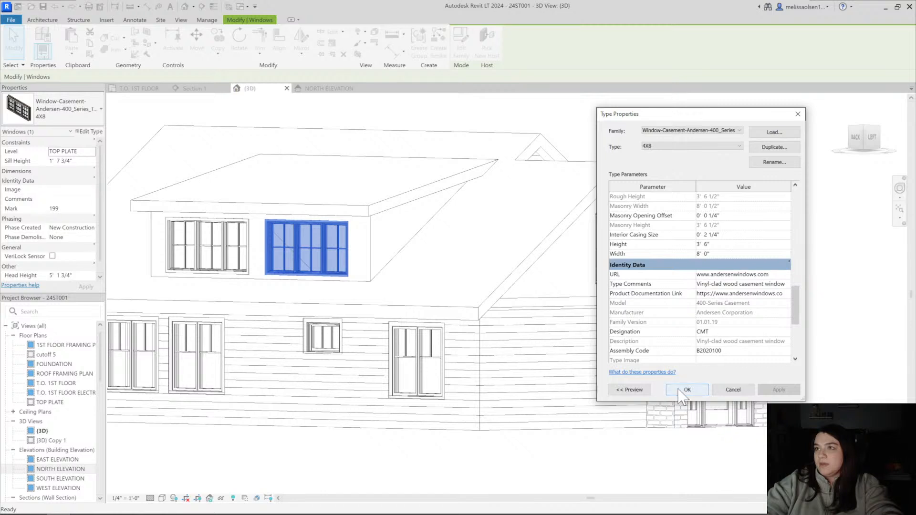
key("Escape")
key("Escape")
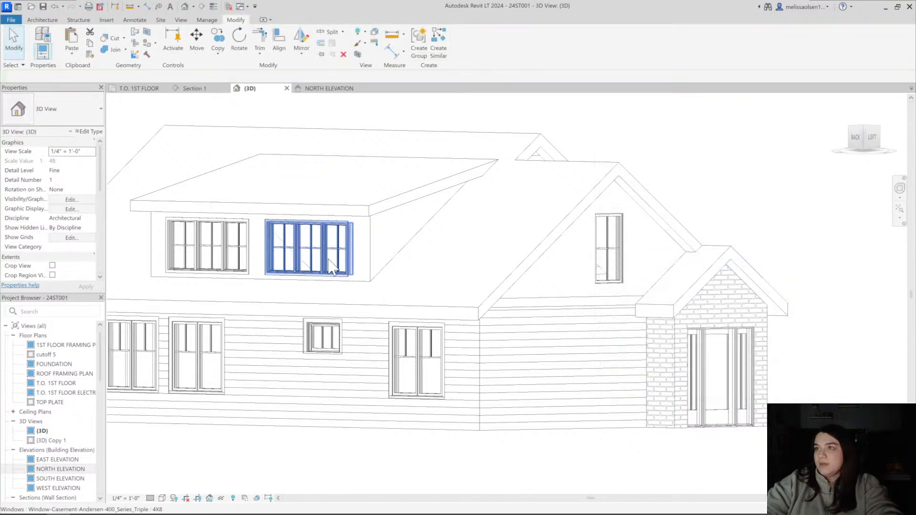
Duplicate the gable window's casement type under the name 2 8 x 4
middle_click_drag(332, 270, 459, 279, "shift")
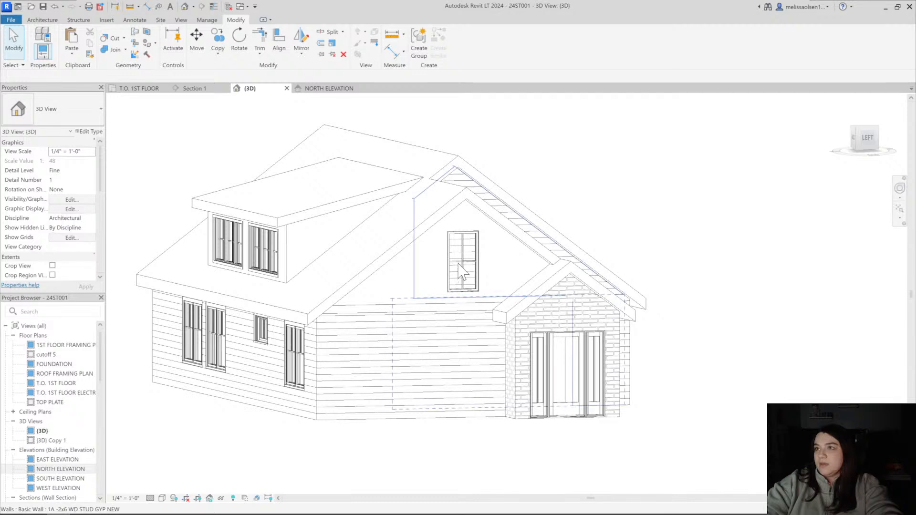
left_click(459, 259)
key("Escape")
left_click(459, 261)
key("Escape")
left_click(477, 249)
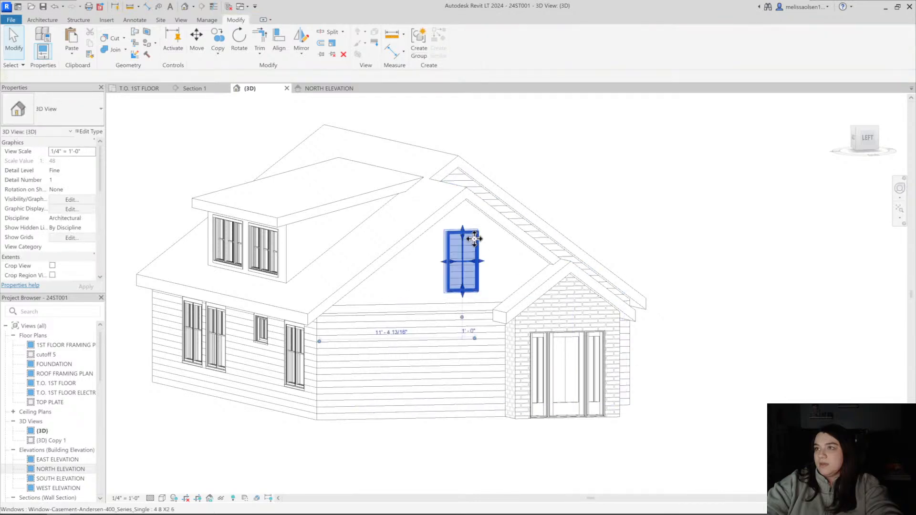
middle_click_drag(477, 249, 422, 241, "shift")
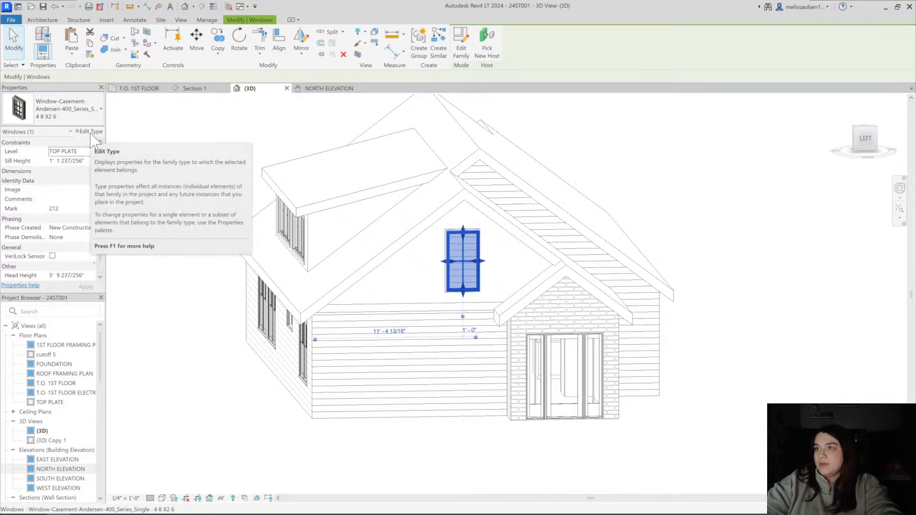
left_click(90, 132)
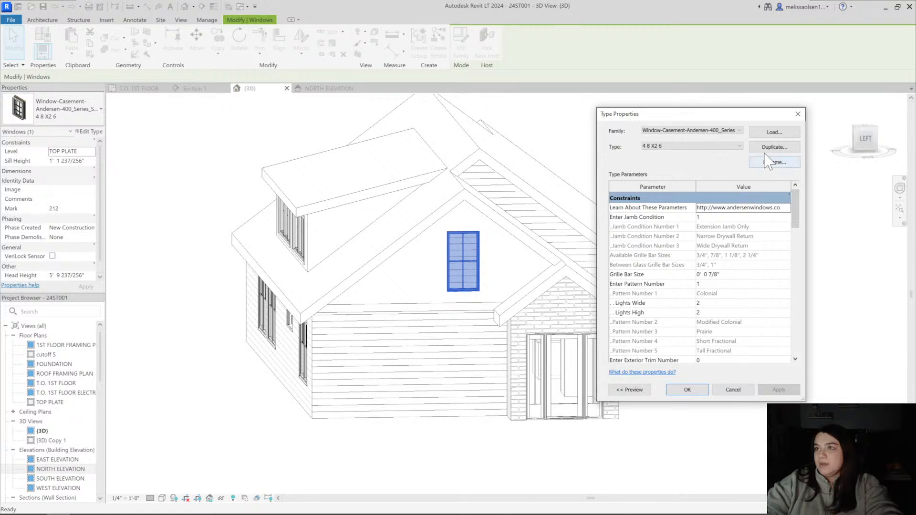
left_click(768, 147)
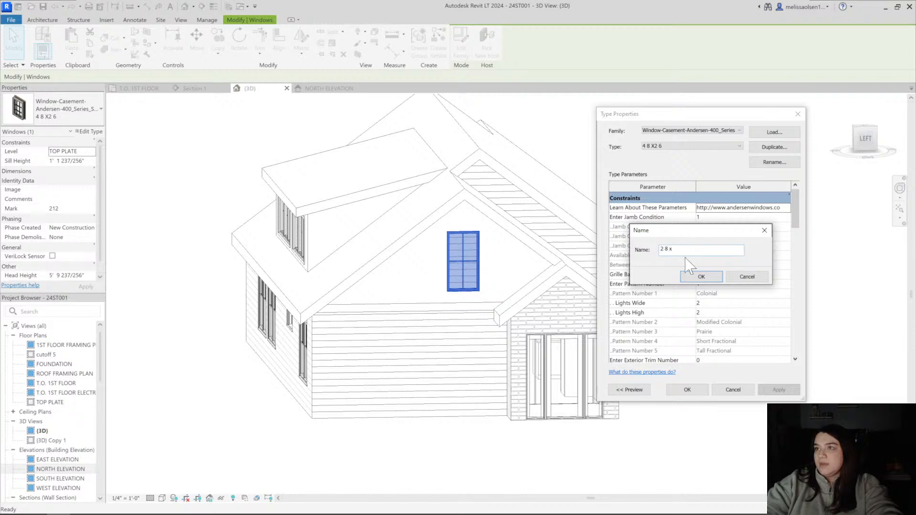
left_click(697, 278)
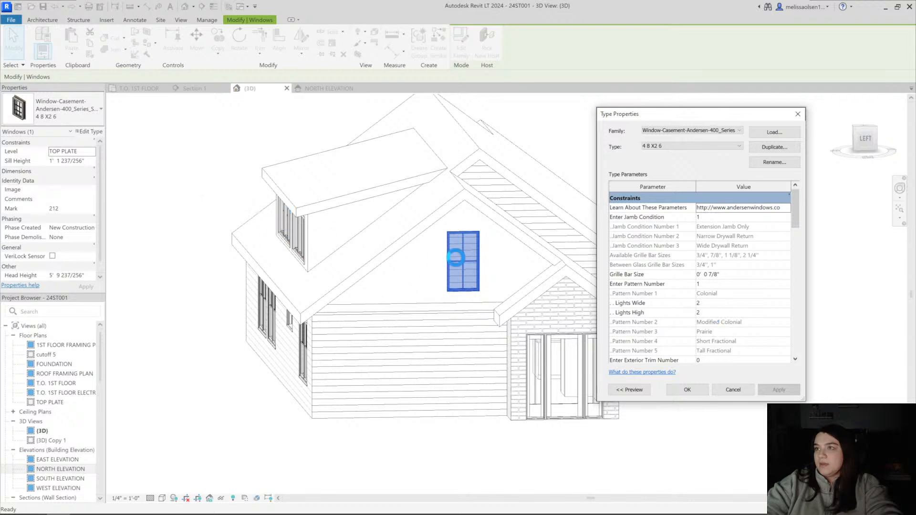
Give the 2 8 x 4 type exterior trim number 2, a height of 4' 0" and a width of 2' 8"
scroll(749, 315, "down", 3)
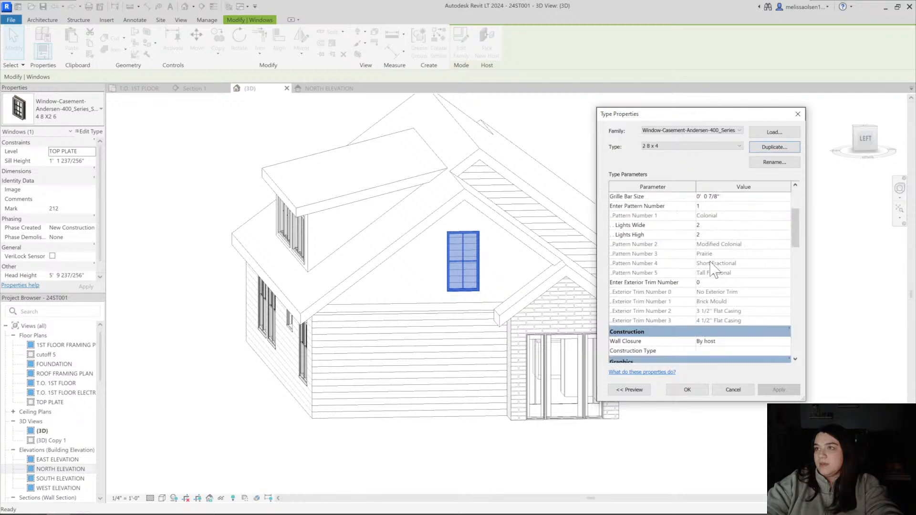
scroll(715, 269, "down", 4)
scroll(711, 285, "up", 4)
left_click(711, 283)
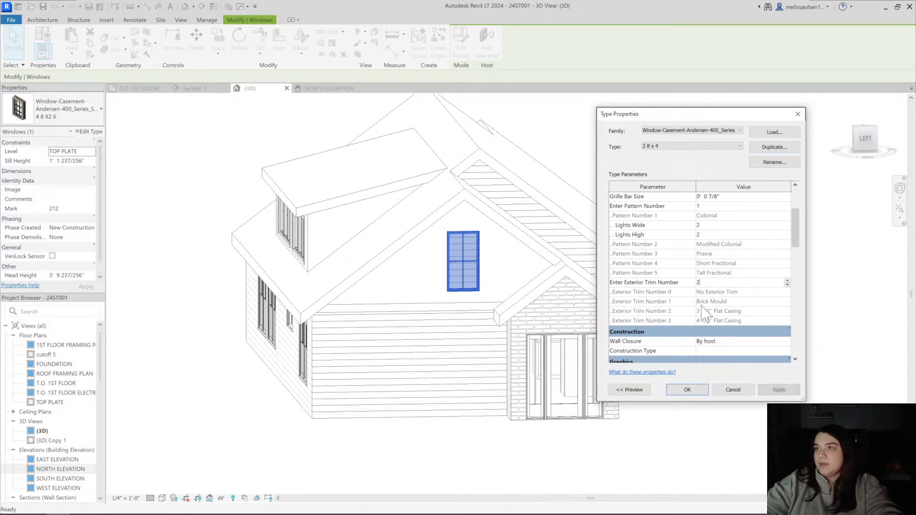
scroll(714, 315, "down", 6)
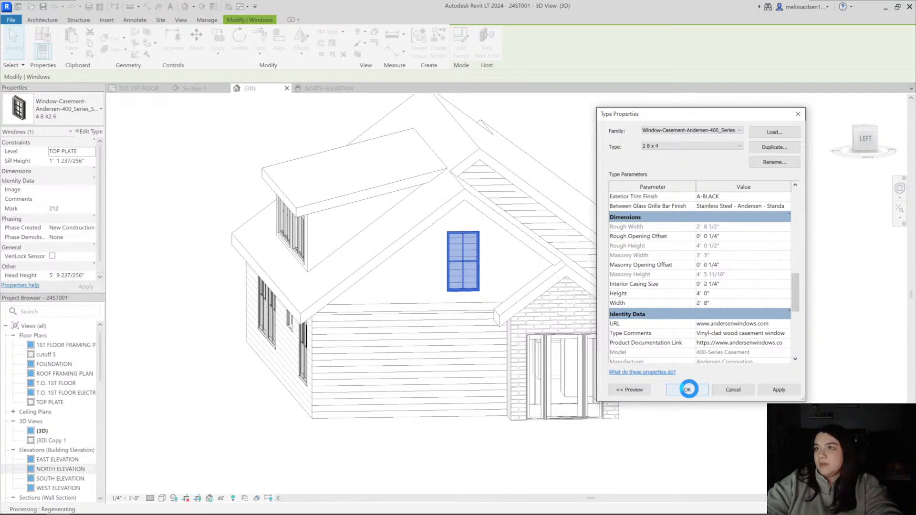
left_click(687, 389)
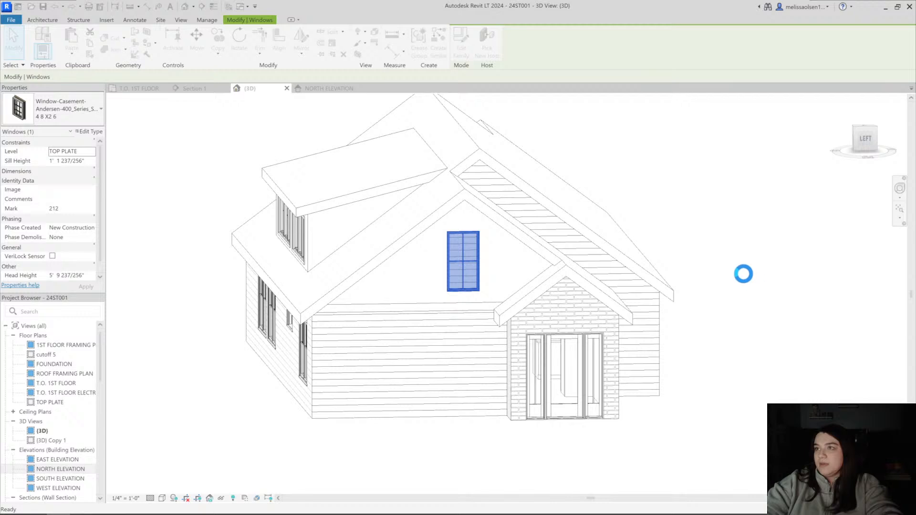
left_click(423, 268)
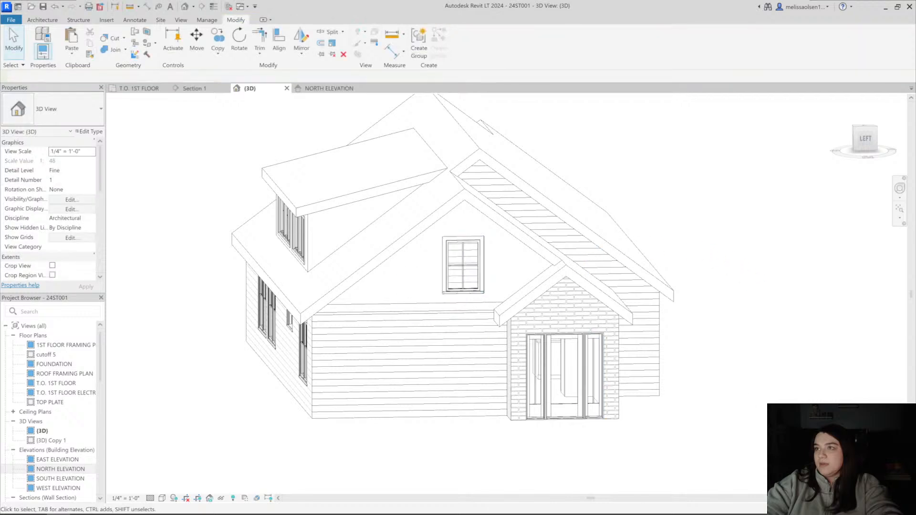
Rename the type of the triple casement window in the dormer nearest the entry gable from 4X8 to 3 6 X8
middle_click_drag(562, 325, 761, 435, "shift")
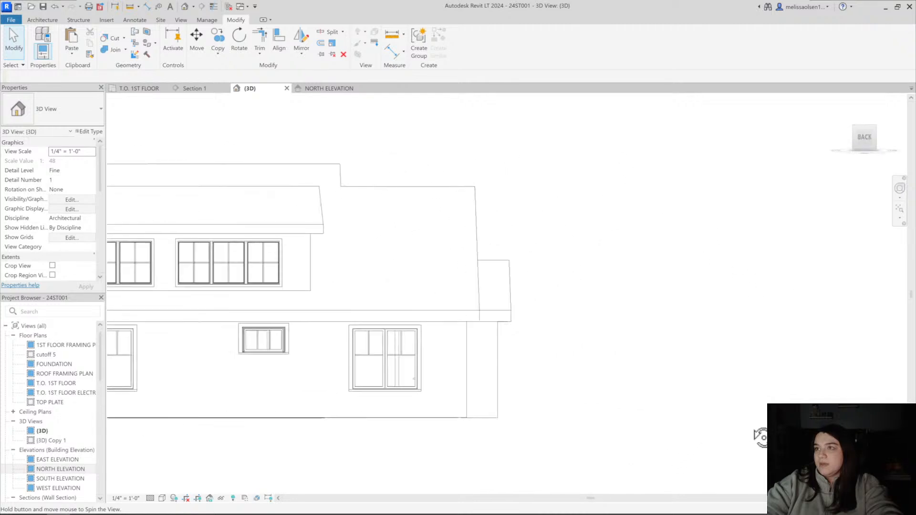
left_click(243, 251)
left_click(90, 132)
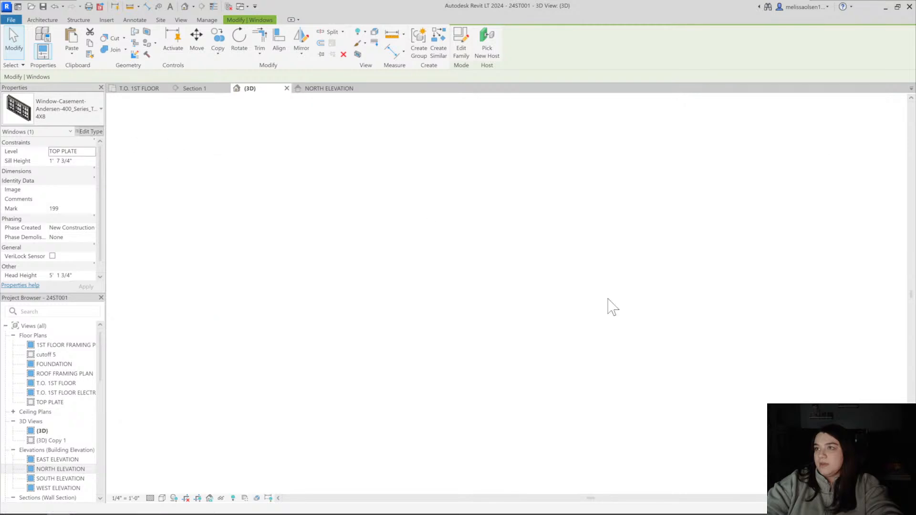
scroll(718, 343, "down", 5)
scroll(717, 343, "down", 1)
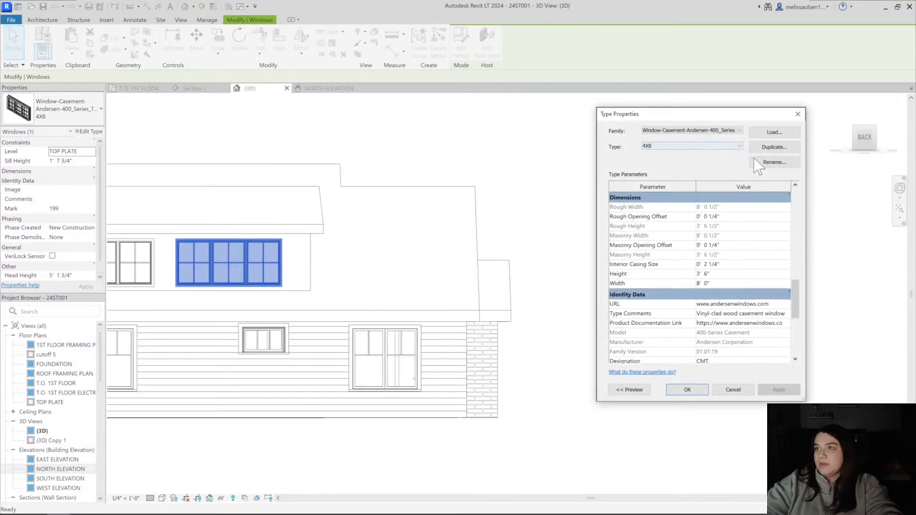
left_click(775, 162)
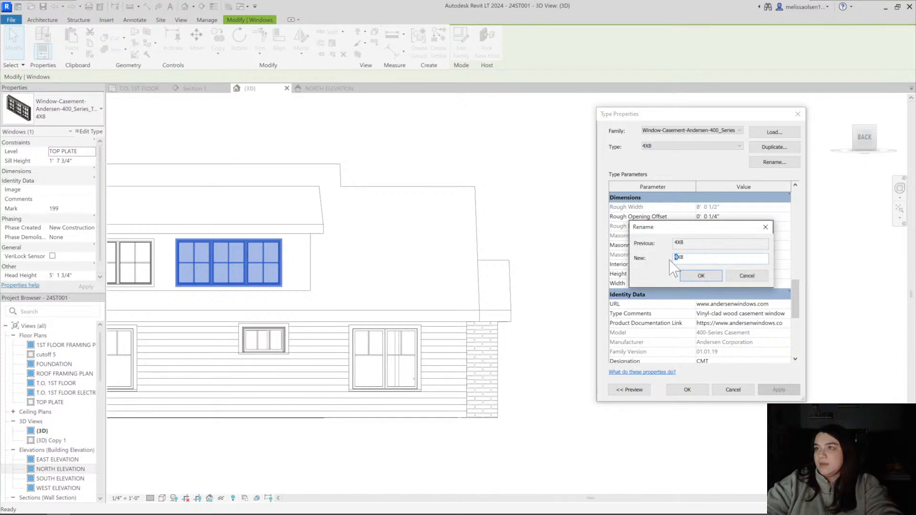
left_click(705, 280)
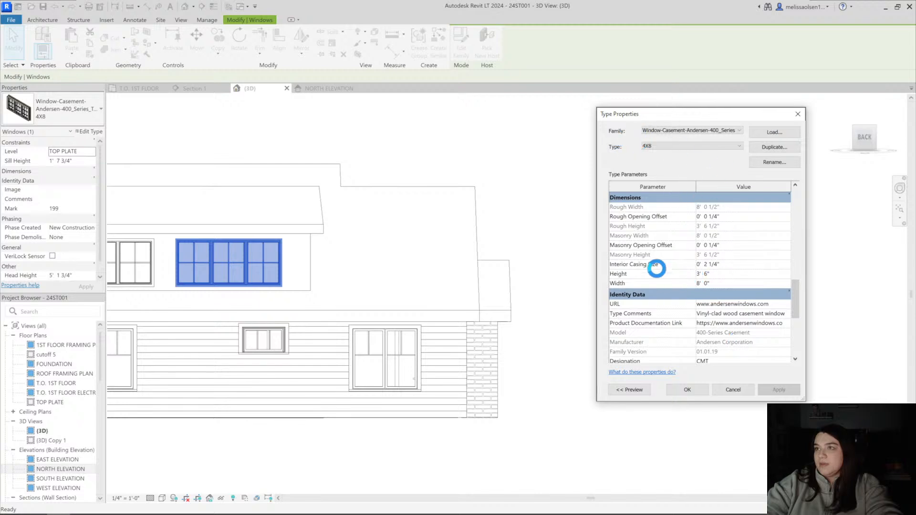
left_click(702, 392)
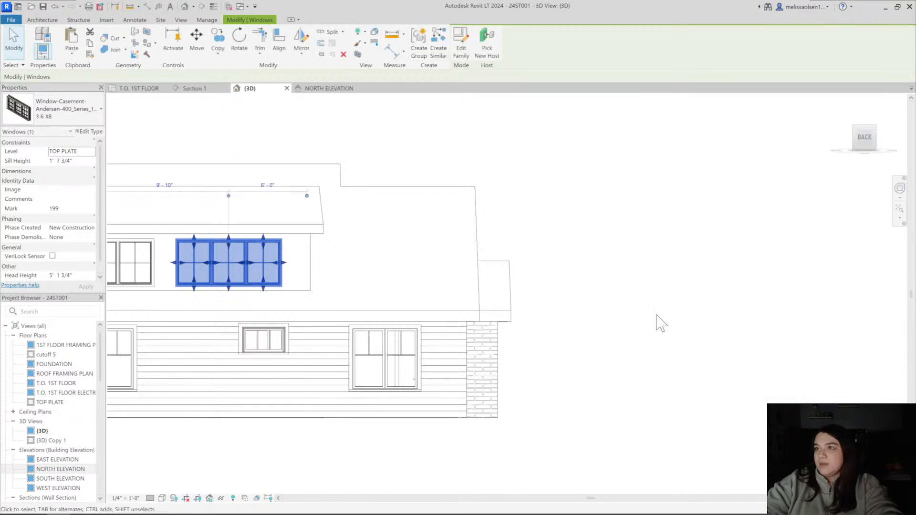
left_click(657, 315)
Rename the gable window's single casement type to 2 8 x 3 6
middle_click_drag(589, 315, 482, 275, "shift")
left_click(479, 274)
key("Escape")
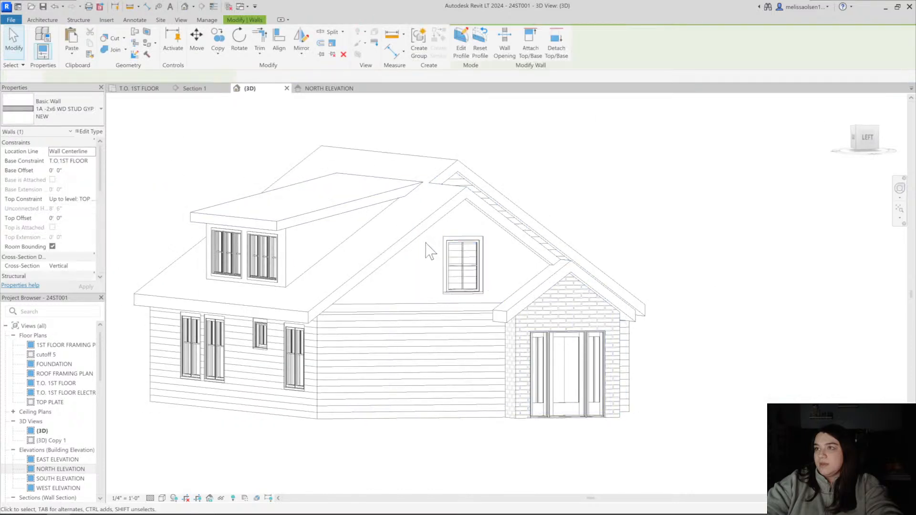
left_click(448, 262)
left_click(89, 131)
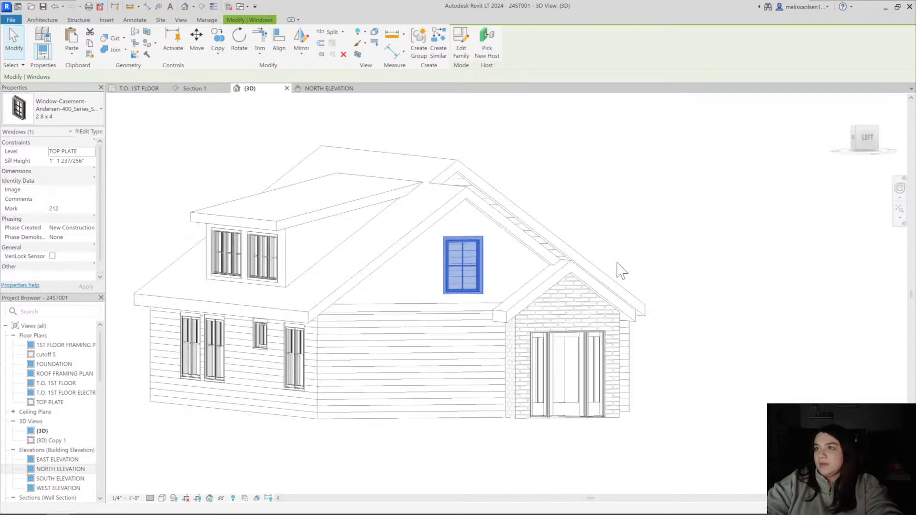
left_click(774, 162)
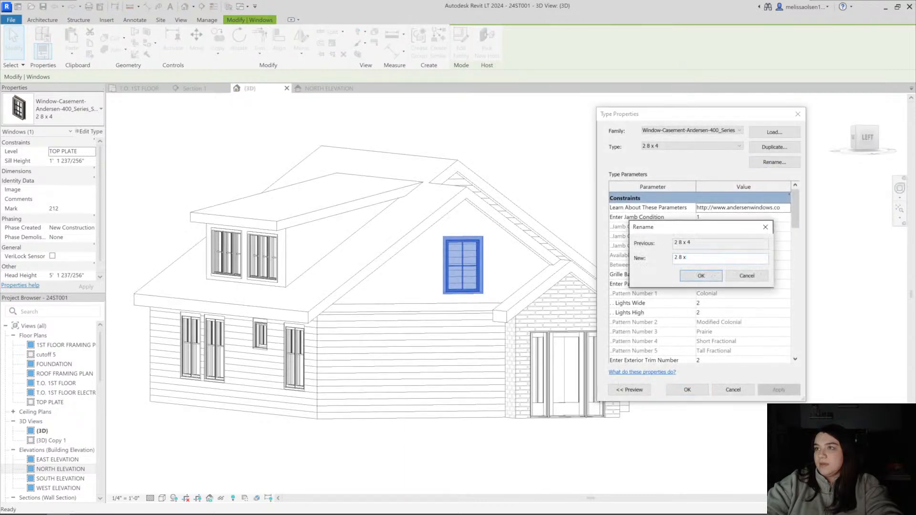
left_click(700, 277)
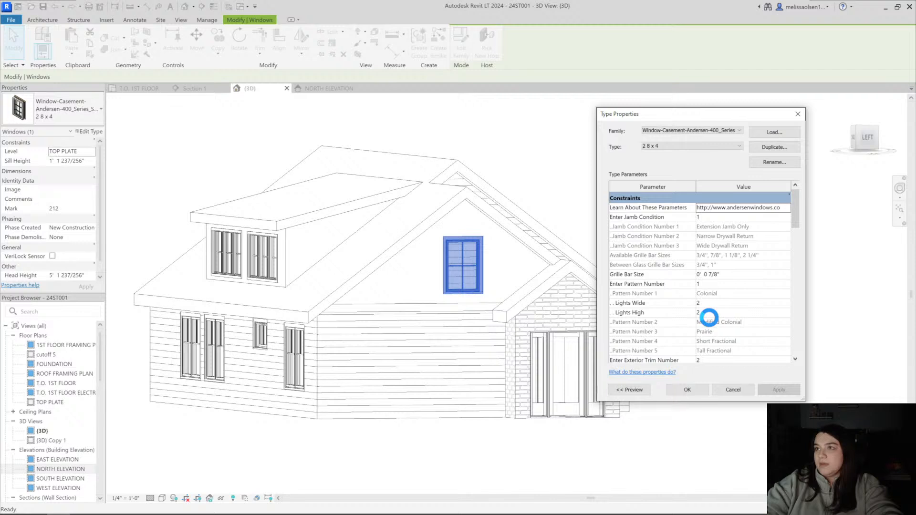
Set the height of the gable window's 2 8 x 3 6 type to 3' 6"
scroll(711, 320, "down", 5)
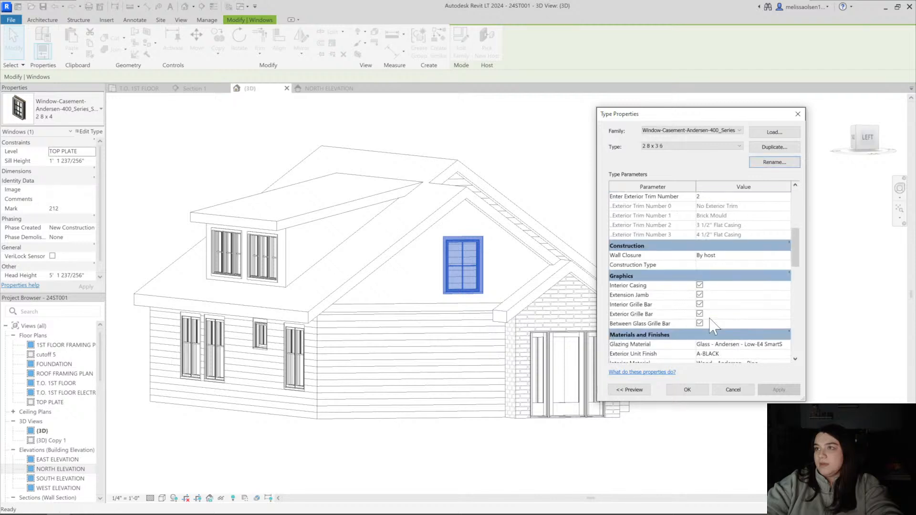
scroll(731, 324, "down", 5)
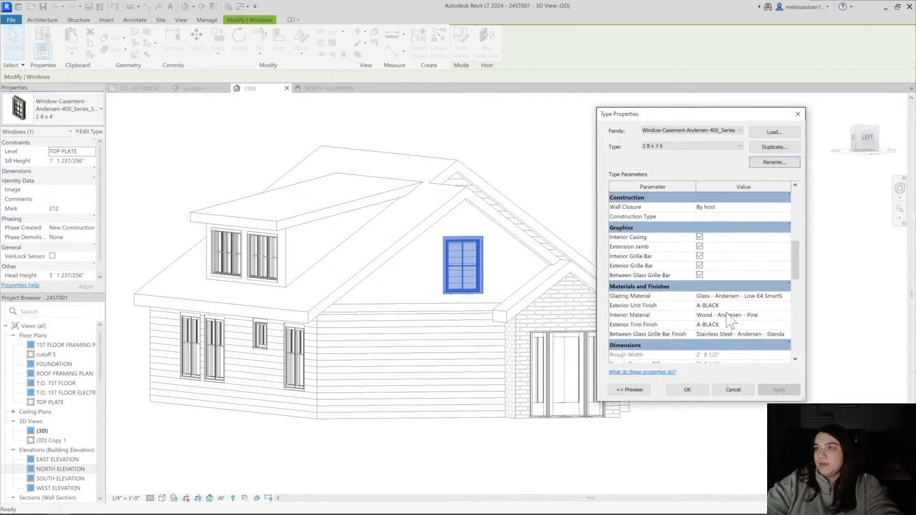
left_click(718, 332)
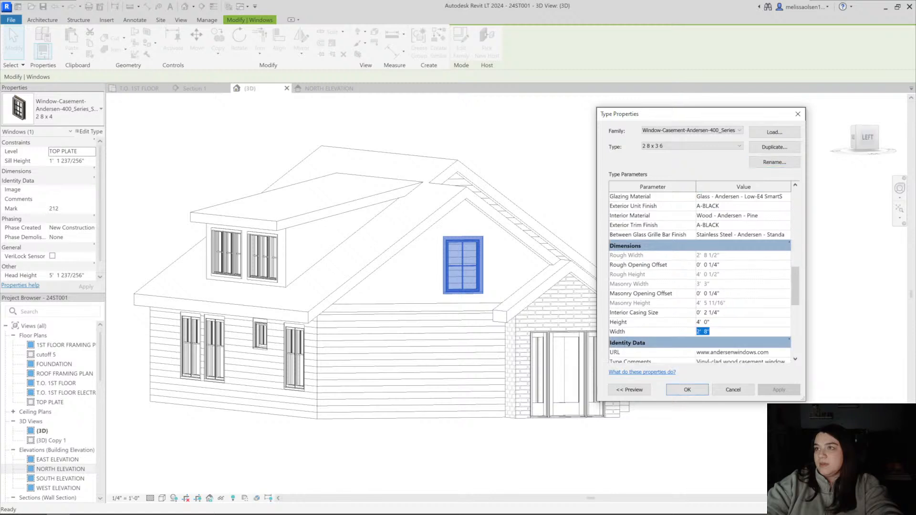
left_click(684, 322)
type("3 6")
left_click(695, 395)
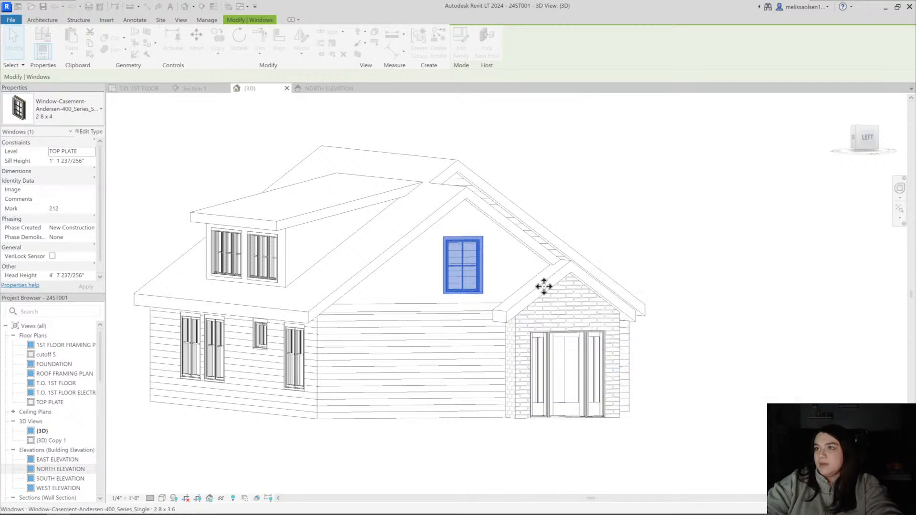
left_click(693, 285)
Raise the gable window to a sill height of about 1' 4" while facing the entry side straight on
middle_click_drag(694, 285, 852, 286, "shift")
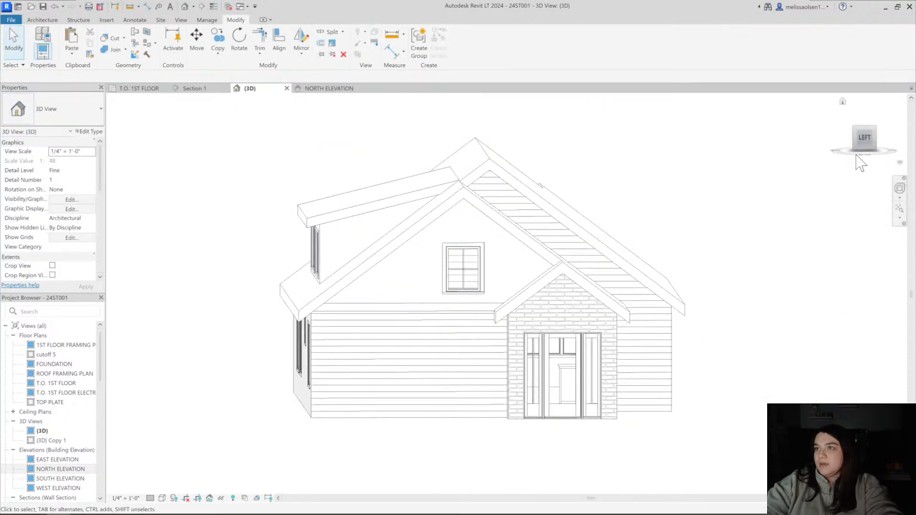
left_click(867, 139)
scroll(497, 267, "up", 6)
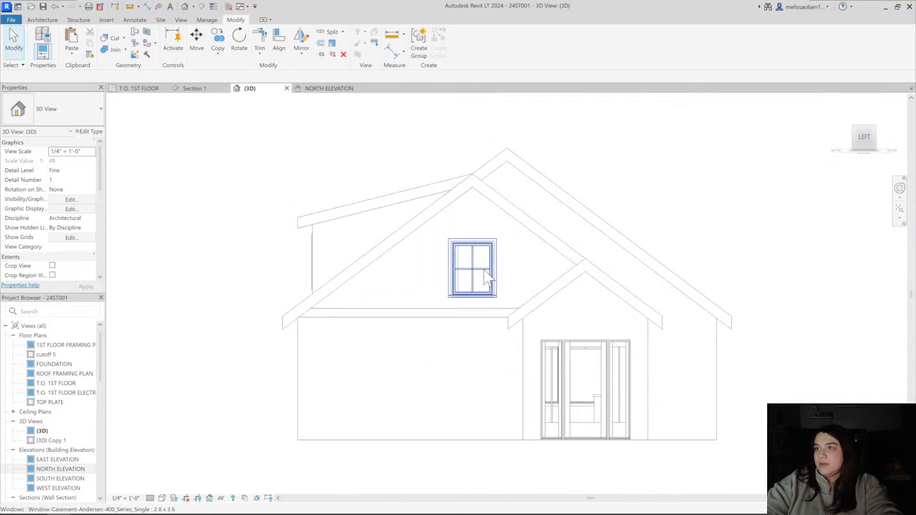
left_click(496, 266)
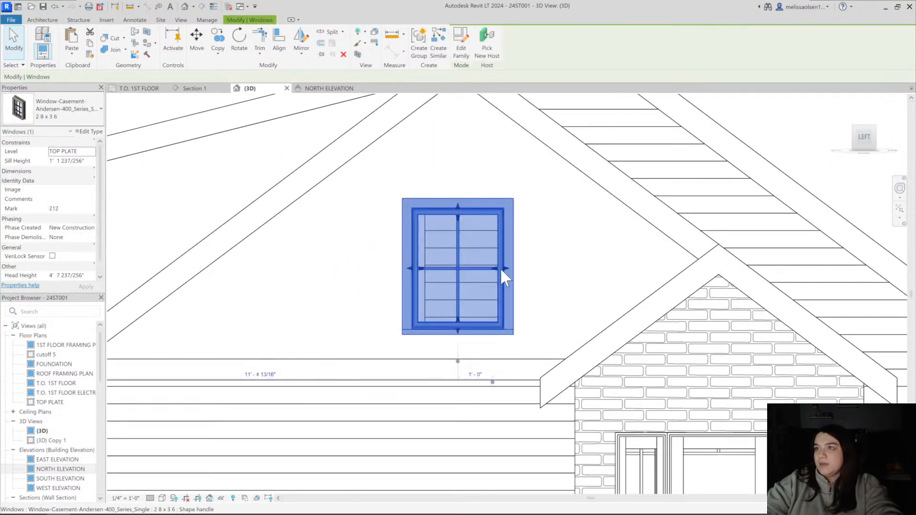
key("Up")
scroll(510, 239, "down", 4)
left_click(127, 368)
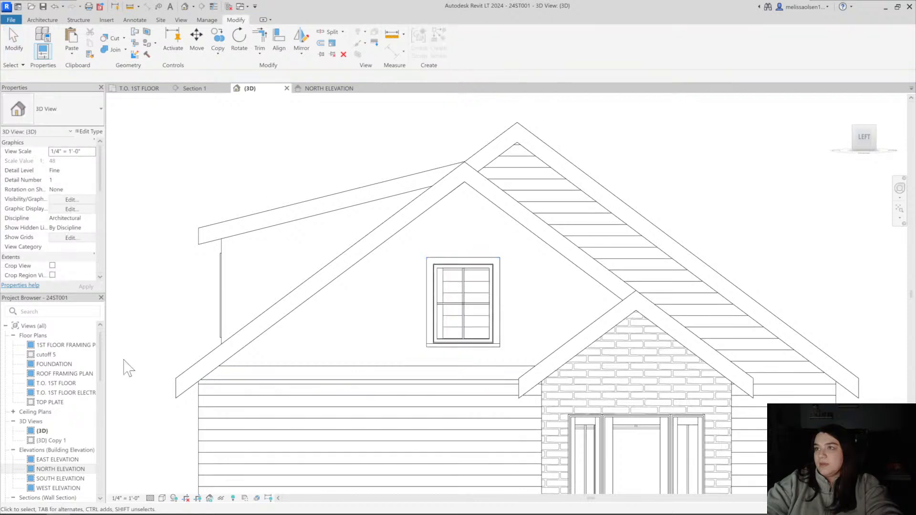
In the EAST ELEVATION view, draw a vertical dashed detail line about 10' long from the entry gable's peak down past the window
left_click(57, 460)
double_click(57, 459)
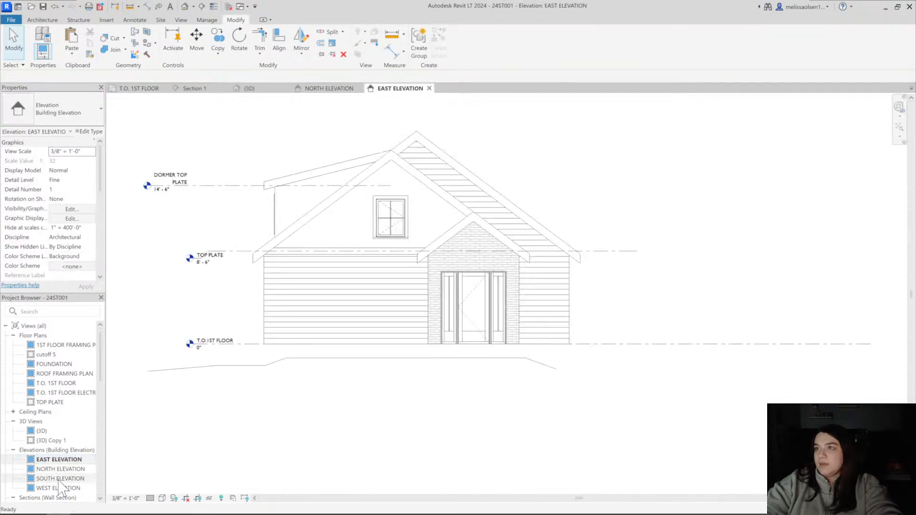
scroll(398, 259, "up", 4)
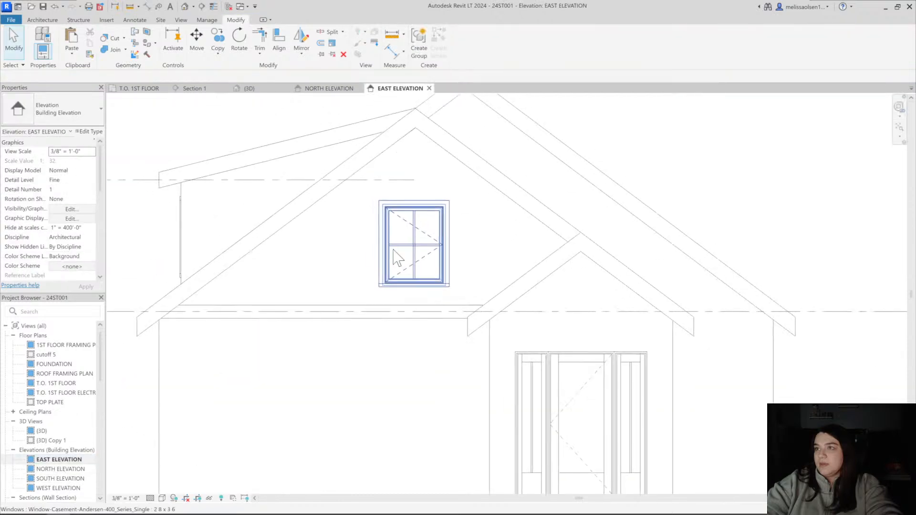
key("d")
key("l")
left_click(414, 108)
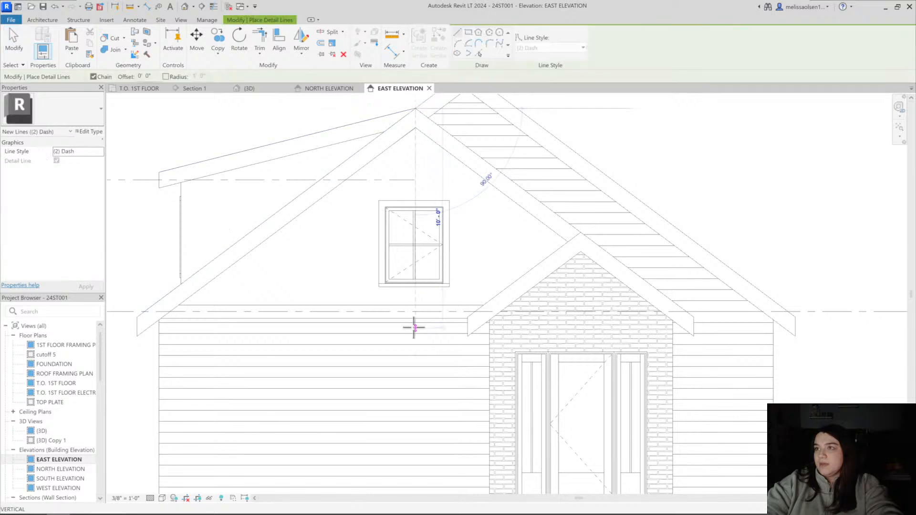
left_click(414, 328)
key("Escape")
key("Escape")
Align the gable window's vertical centre with the dashed detail line under the gable peak
key("a")
key("l")
scroll(415, 281, "up", 3)
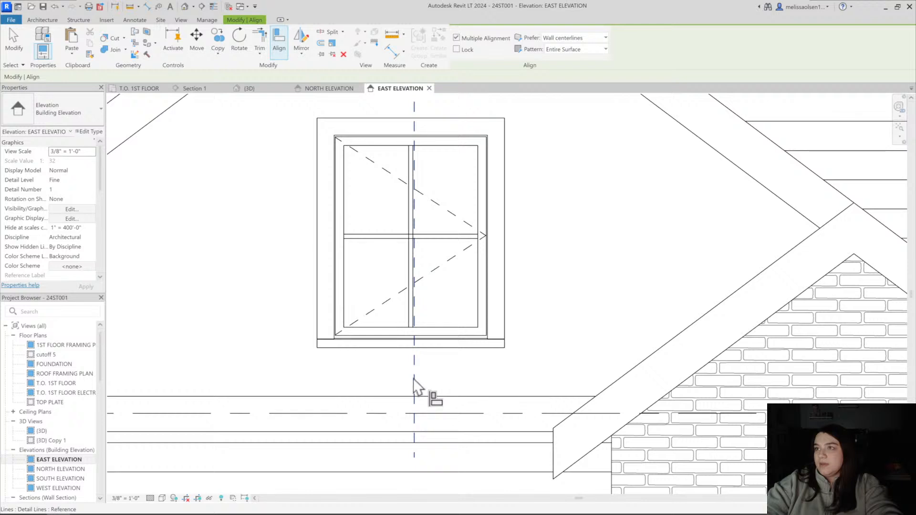
left_click(411, 292)
scroll(411, 295, "down", 5)
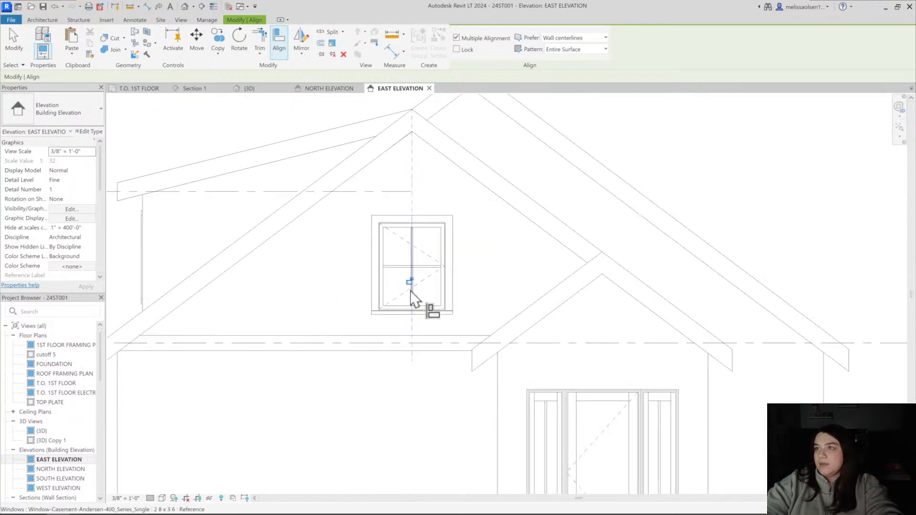
key("Escape")
key("Escape")
Move the centred casement window slightly higher in the gable
left_click(432, 275)
left_click(400, 256)
scroll(426, 254, "up", 3)
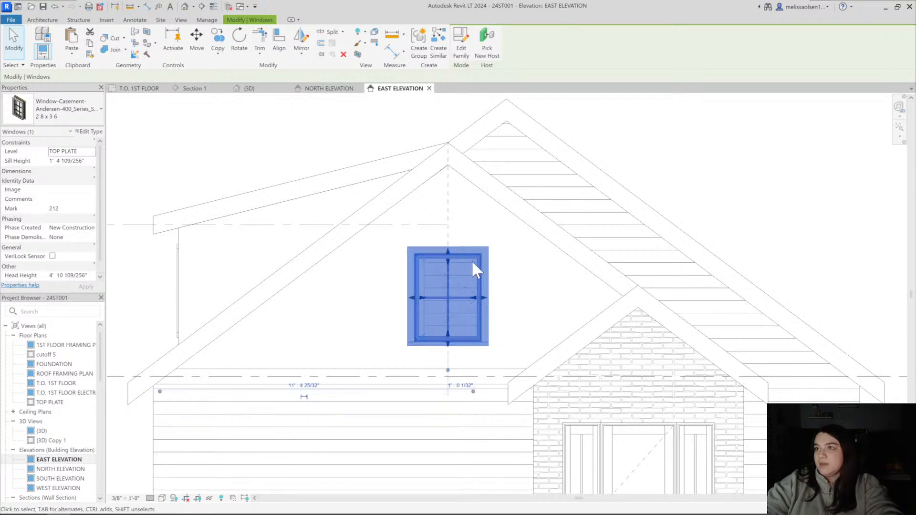
key("Up")
scroll(472, 261, "down", 3)
left_click(673, 215)
Examine the gable window's placement and the entry roof lines in the east elevation and from several angles in 3D
middle_click_drag(673, 214, 588, 217)
scroll(605, 212, "down", 3)
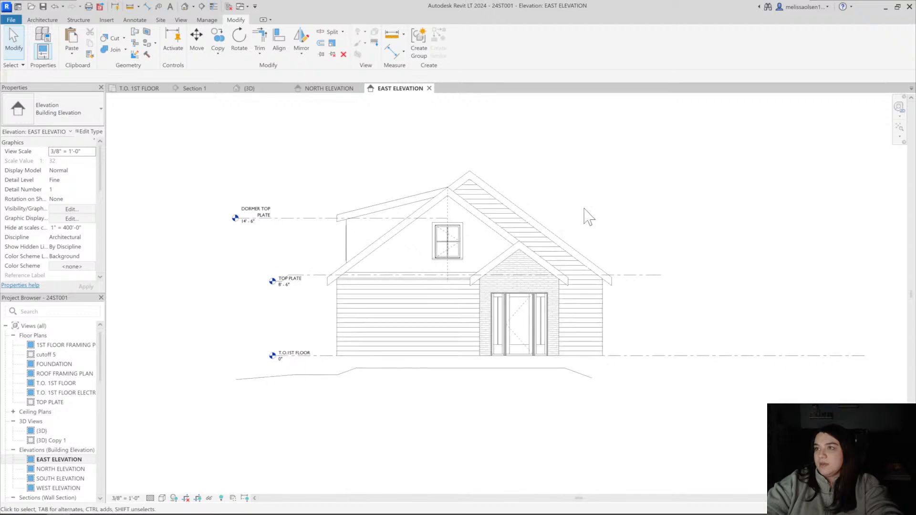
scroll(582, 232, "up", 1)
middle_click_drag(620, 244, 572, 246)
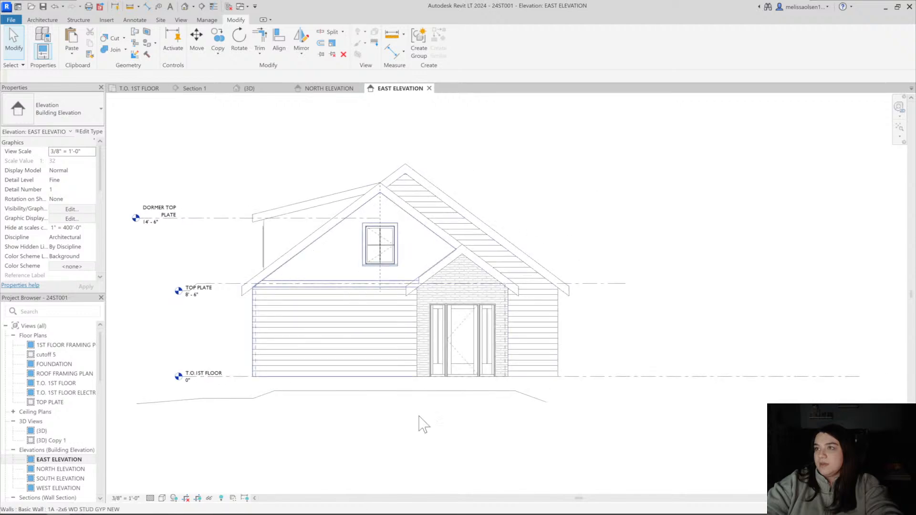
scroll(450, 277, "up", 1)
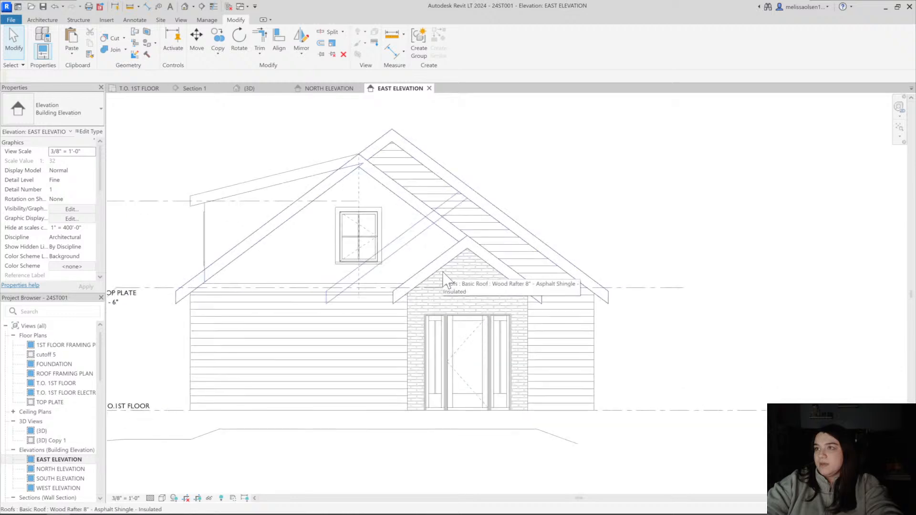
scroll(206, 143, "down", 1)
middle_click_drag(219, 157, 274, 240)
left_click(184, 6)
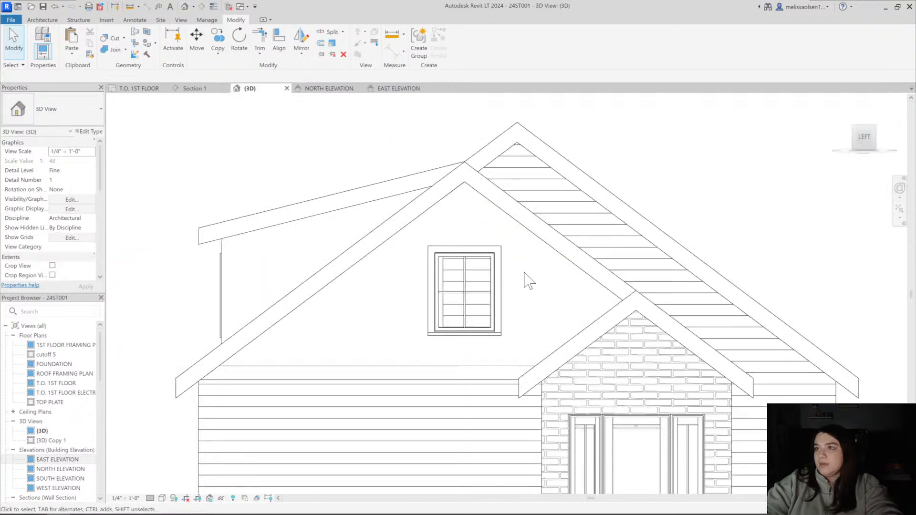
middle_click_drag(525, 280, 368, 276, "shift")
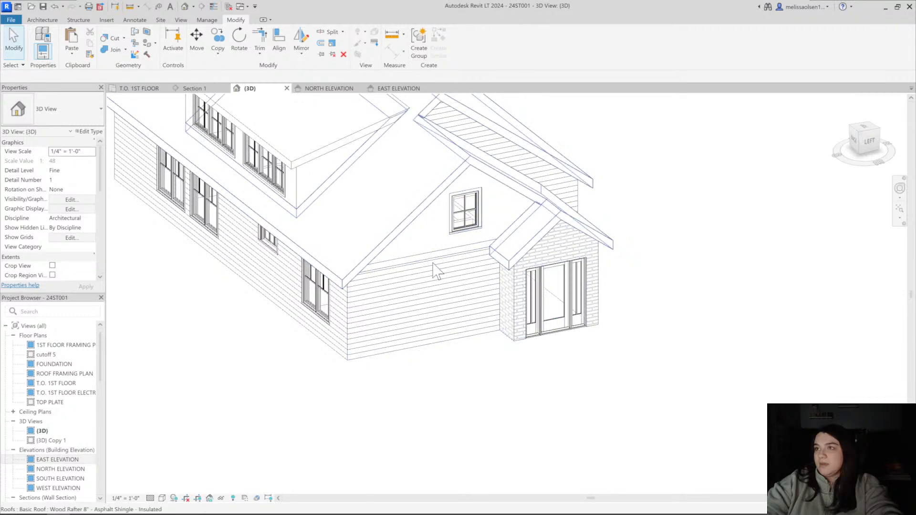
middle_click_drag(509, 270, 362, 229, "shift")
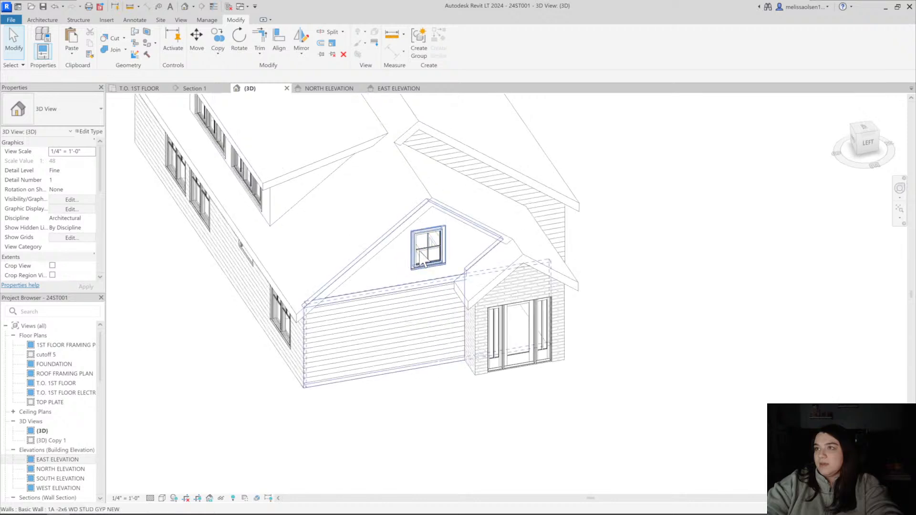
Look through the first floor plan, Section 1 and the roof framing plan, and open the TOP PLATE floor plan
left_click(139, 89)
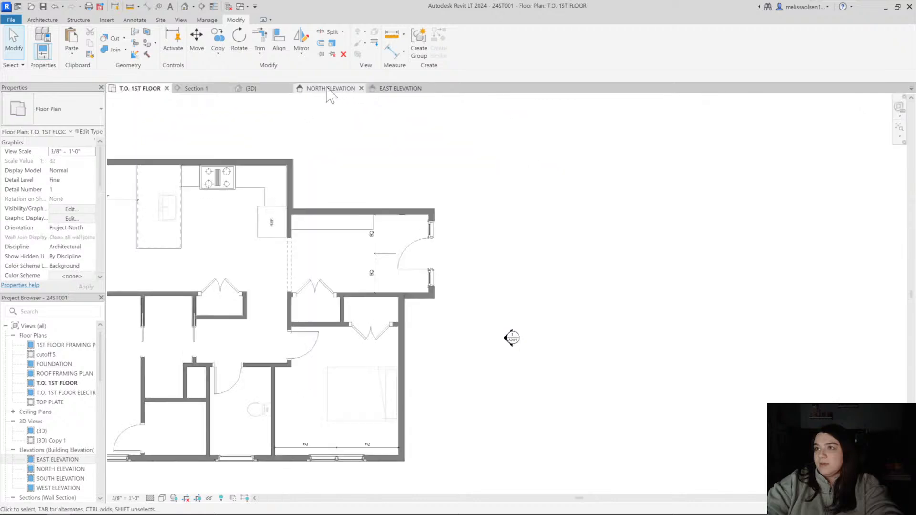
left_click(329, 90)
left_click(195, 89)
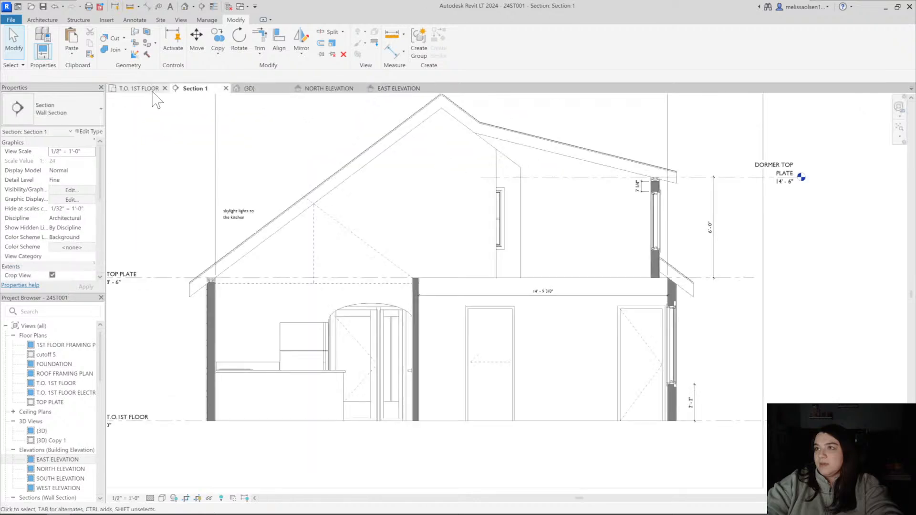
left_click(139, 88)
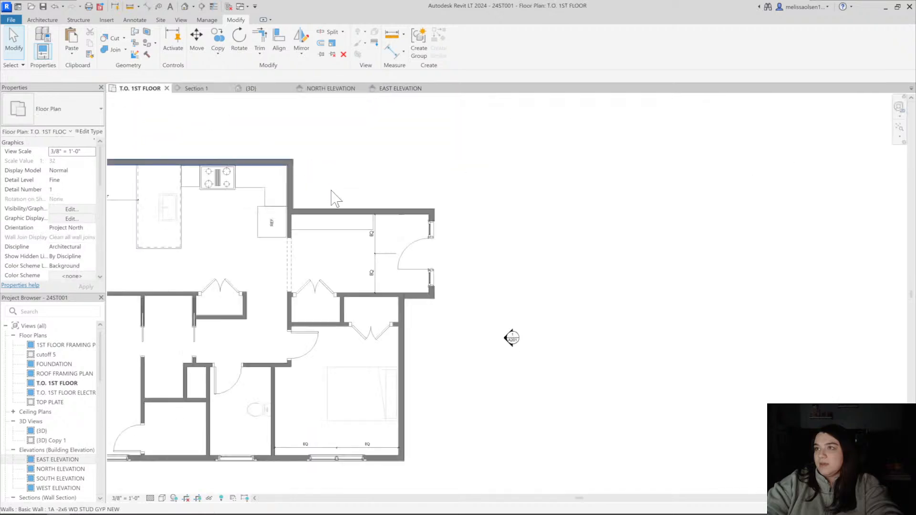
left_click(56, 374)
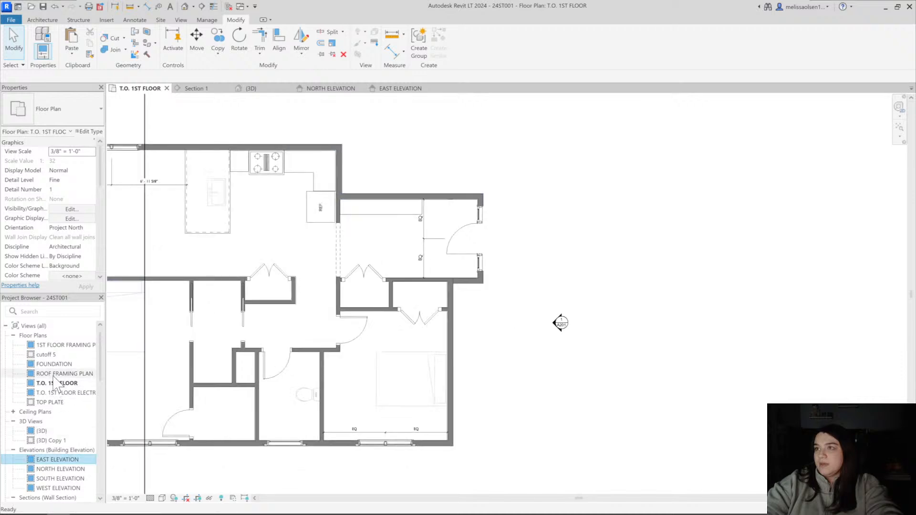
double_click(53, 402)
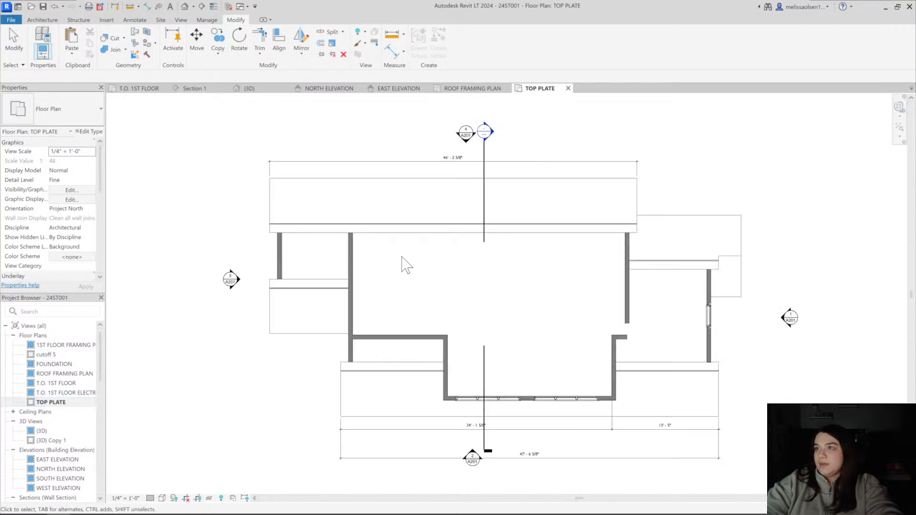
Sketch a rectangular roof footprint about 10" by 2'-3" at the entry roof's outer corner nearest the gable window in the top plate plan
middle_click_drag(727, 263, 497, 236)
scroll(509, 278, "up", 3)
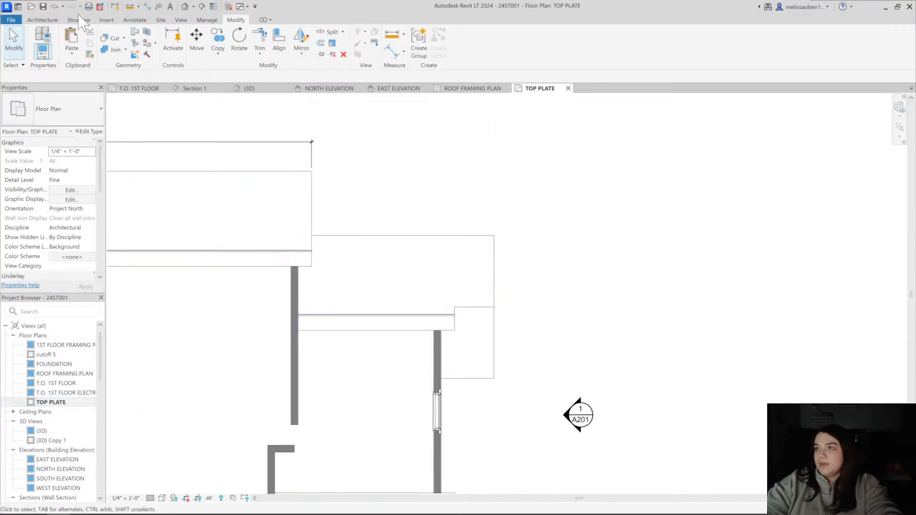
left_click(167, 38)
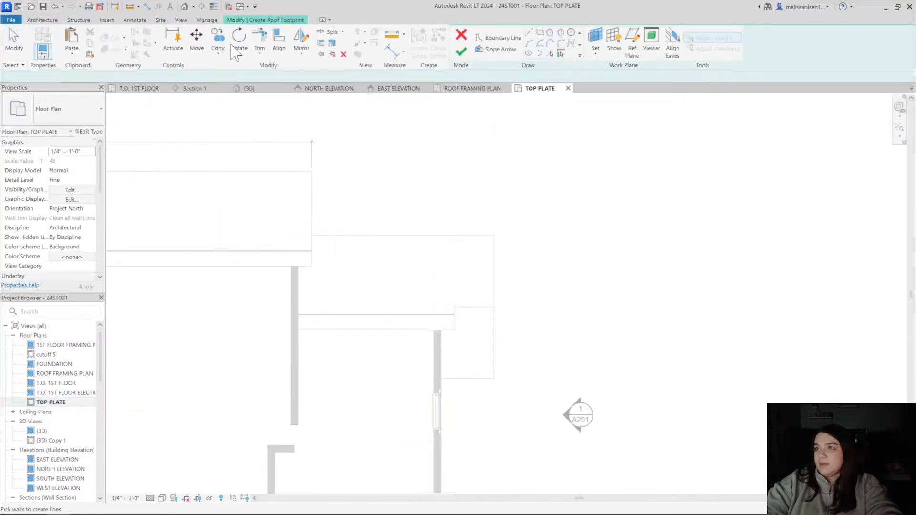
left_click(506, 37)
left_click(540, 32)
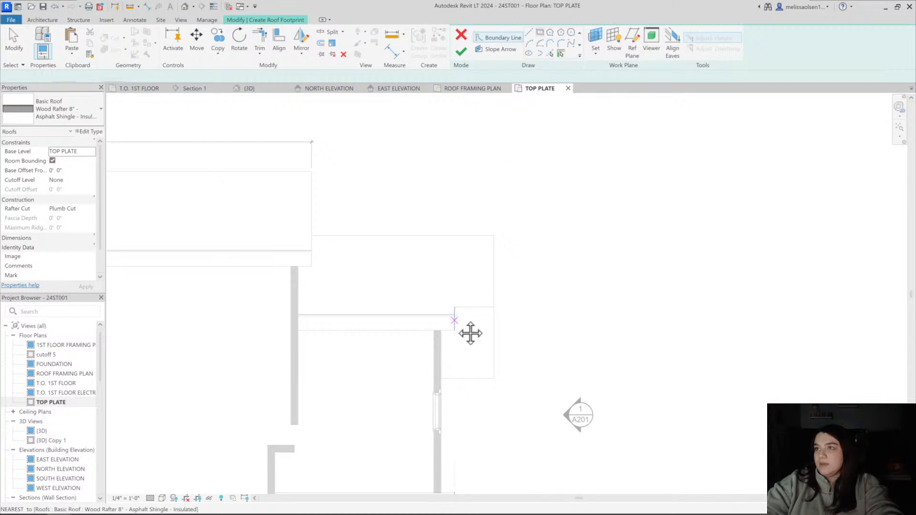
middle_click_drag(468, 331, 461, 267)
scroll(462, 267, "up", 4)
left_click(479, 296)
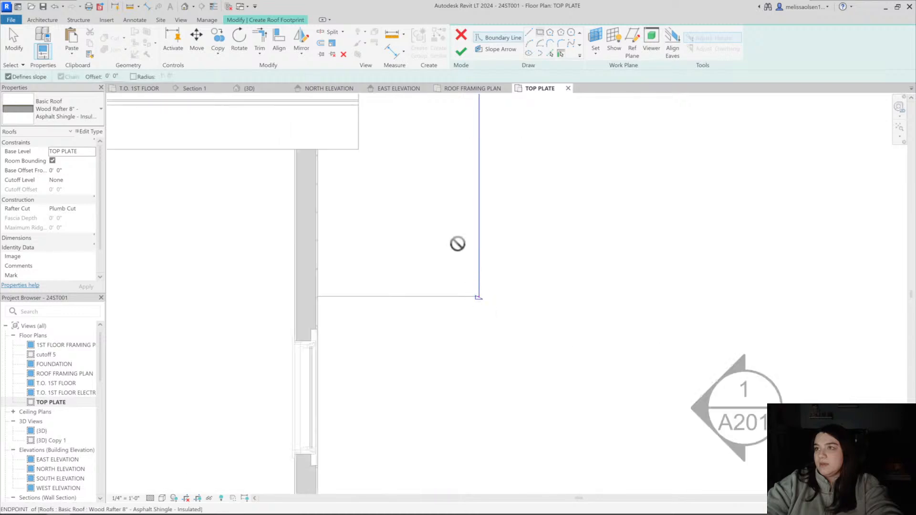
left_click(444, 201)
scroll(443, 198, "down", 2)
key("Escape")
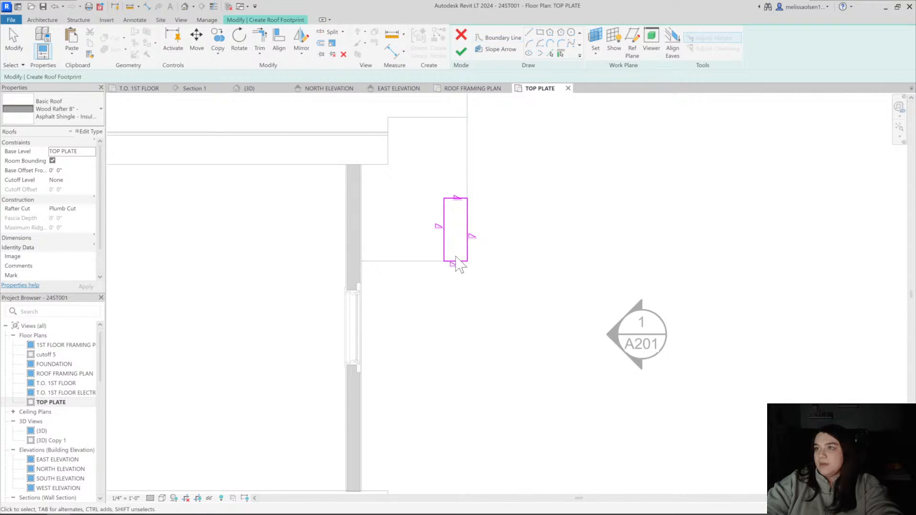
Remove the slope from the rectangle's long edge facing the house and finish the small roof
scroll(456, 248, "up", 2)
middle_click_drag(456, 246, 447, 336)
left_click(427, 329)
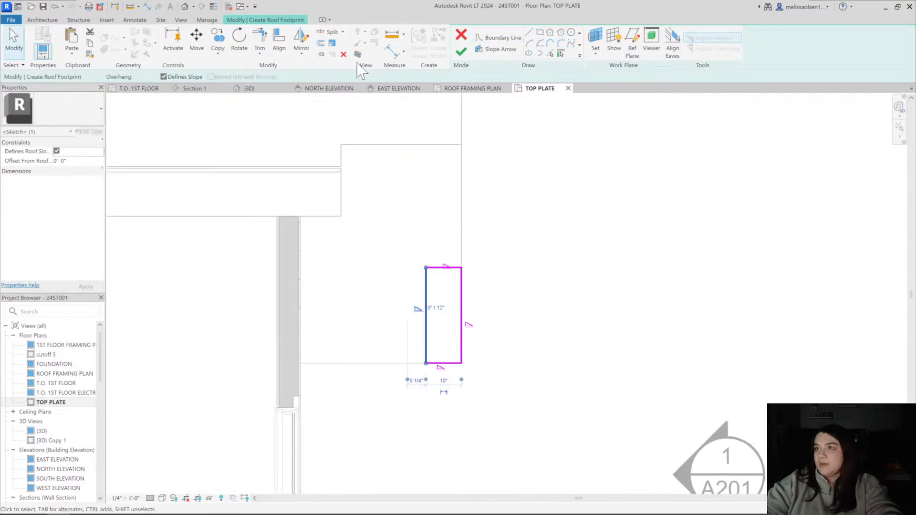
left_click(461, 52)
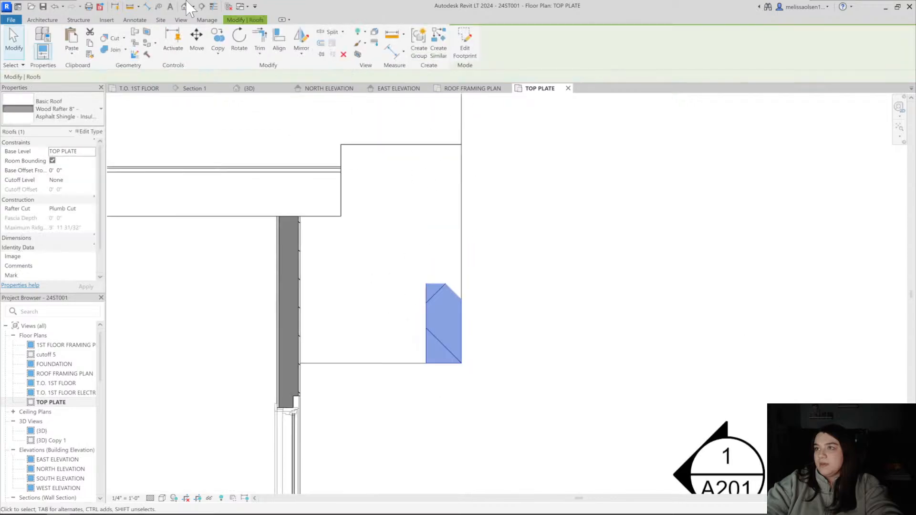
In the 3D left view, lower the small roof to the entry roof's eave, at a base offset of -1' 1 1/2"
left_click(185, 6)
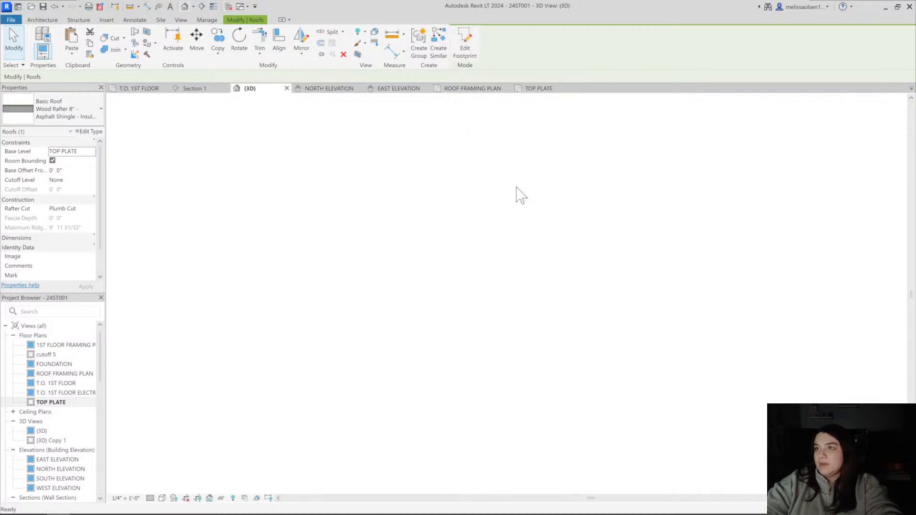
left_click(866, 143)
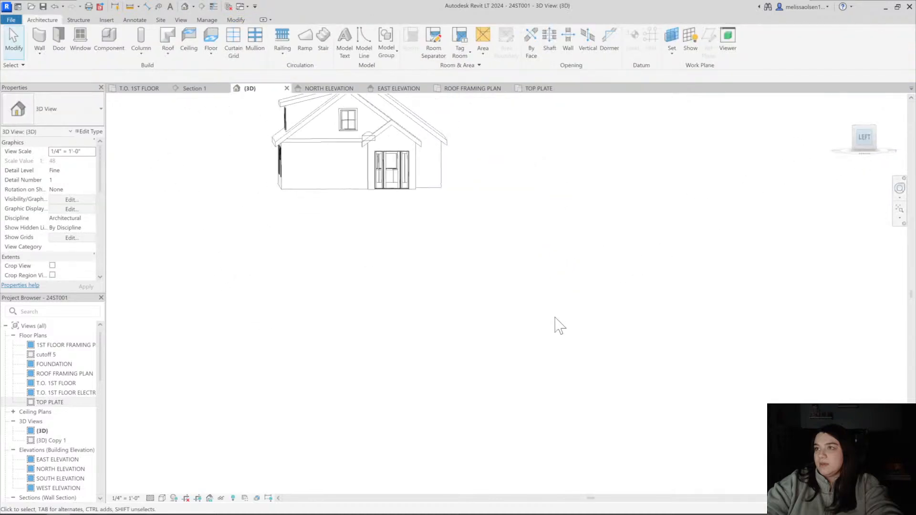
scroll(477, 253, "up", 6)
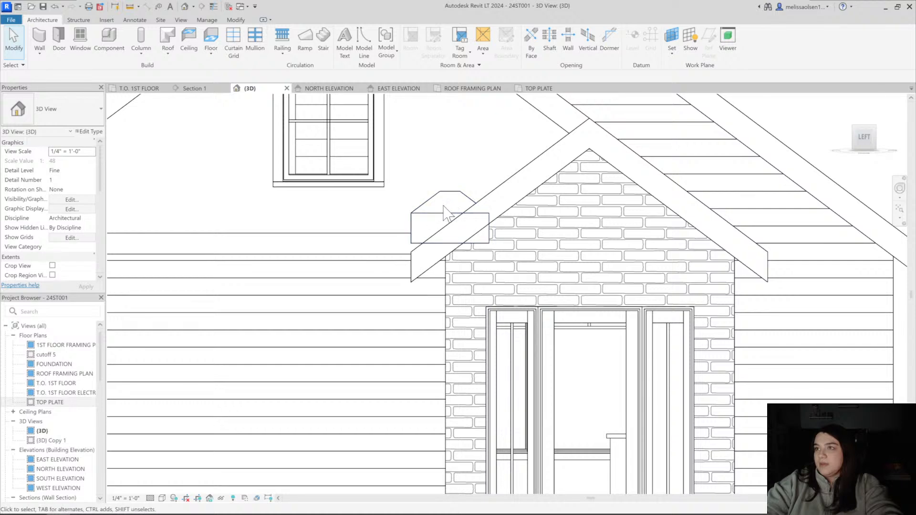
scroll(521, 183, "up", 3)
left_click(521, 184)
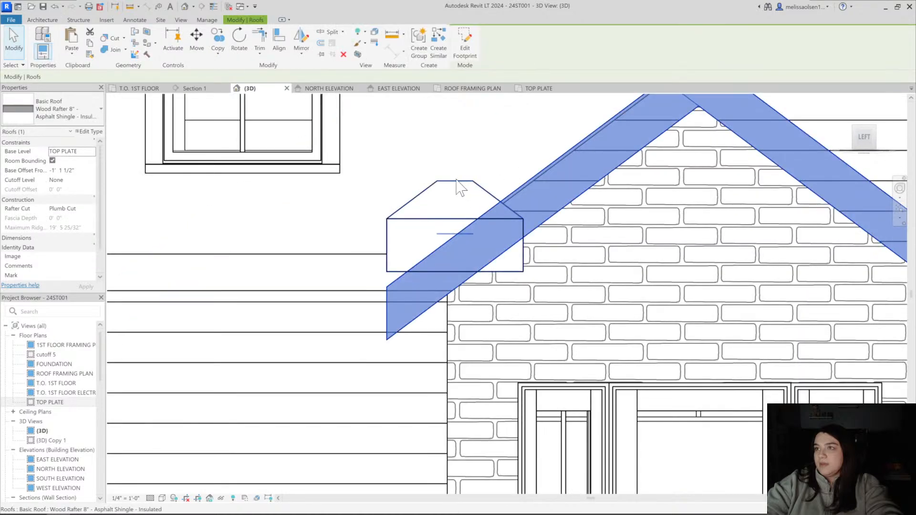
key("Escape")
left_click(450, 178)
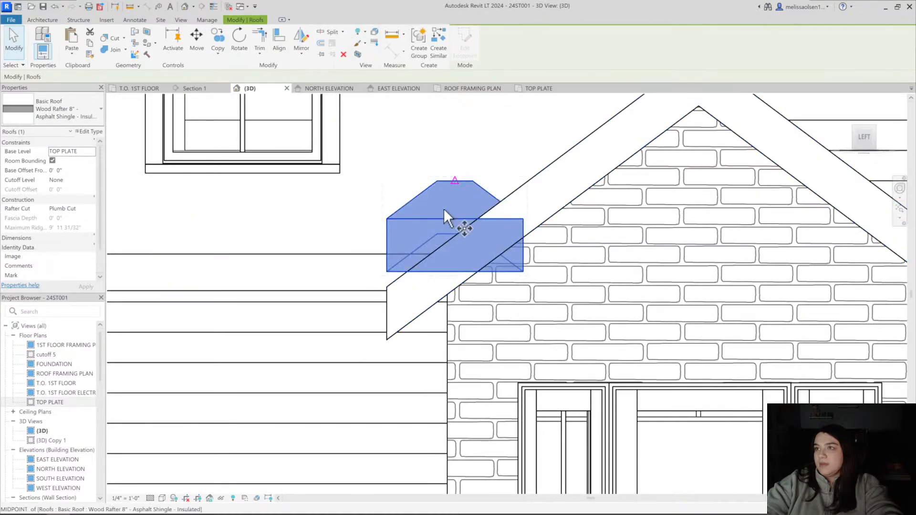
scroll(381, 210, "up", 2)
left_click_drag(384, 208, 383, 327)
scroll(389, 315, "down", 3)
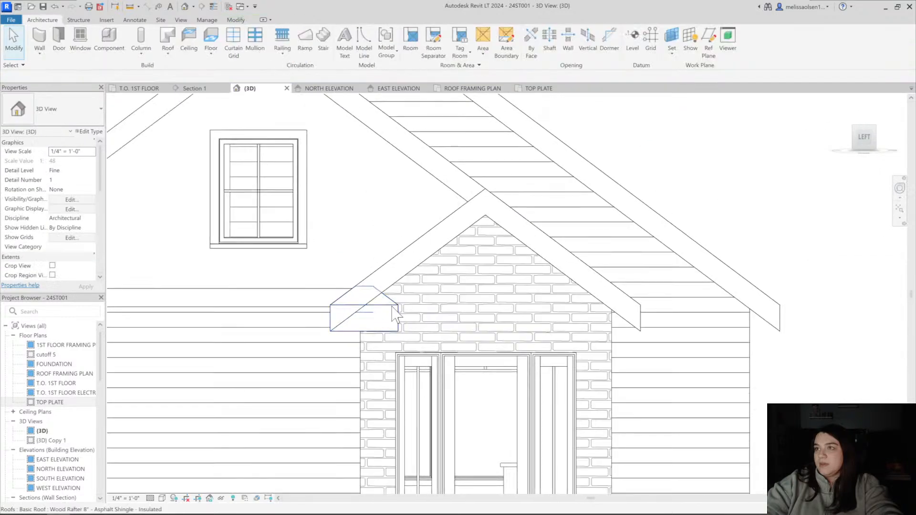
left_click(396, 309)
key("Escape")
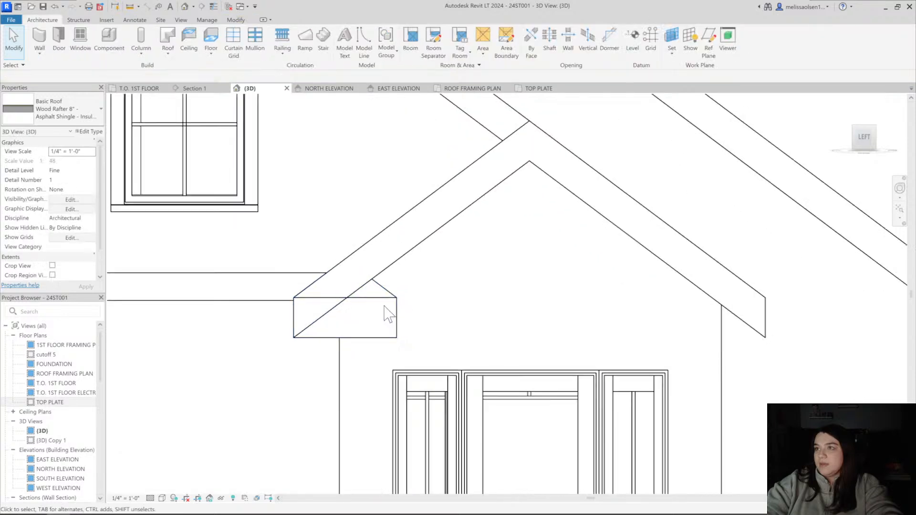
key("Escape")
Examine how the small roof meets the entry gable's eave and the main roof, straight on and at an angle in 3D
scroll(394, 310, "down", 3)
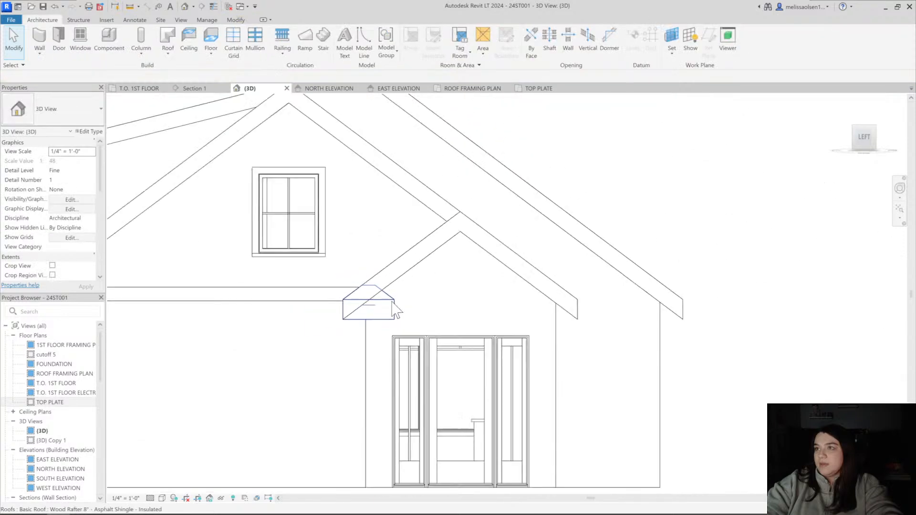
left_click(377, 307)
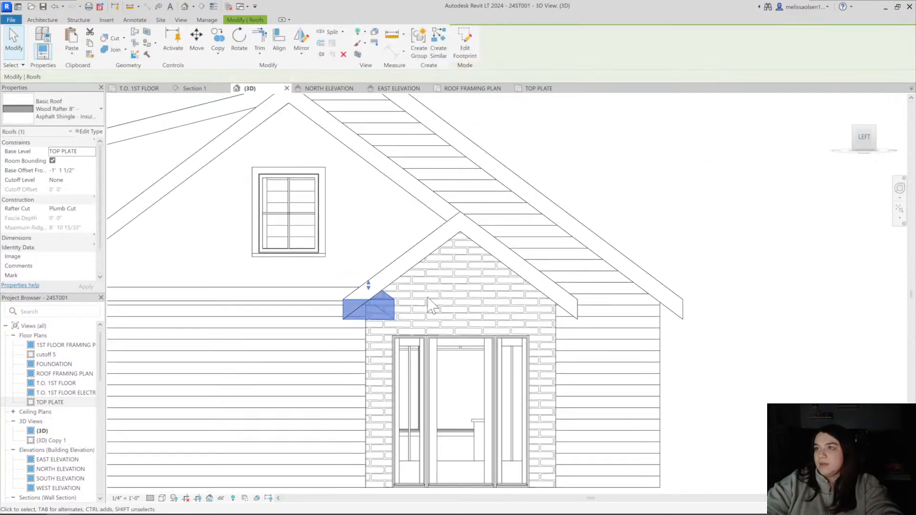
left_click(432, 269)
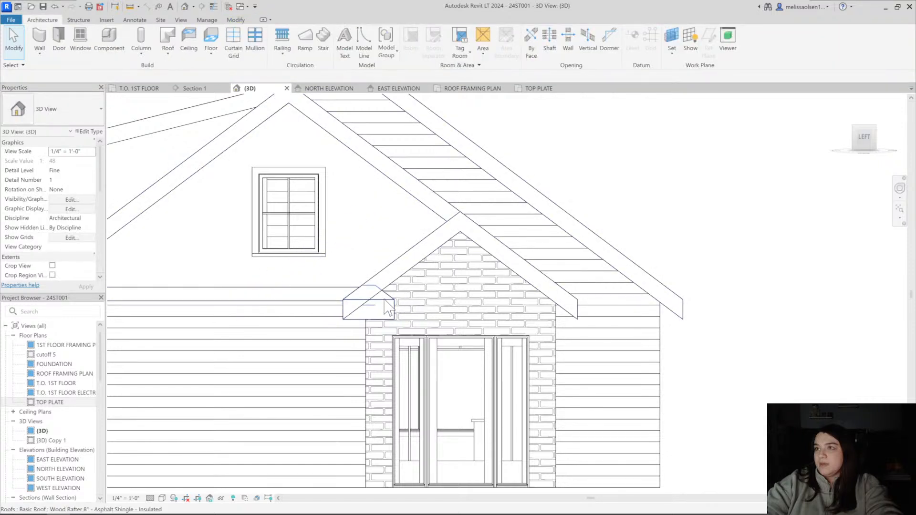
scroll(388, 302, "up", 5)
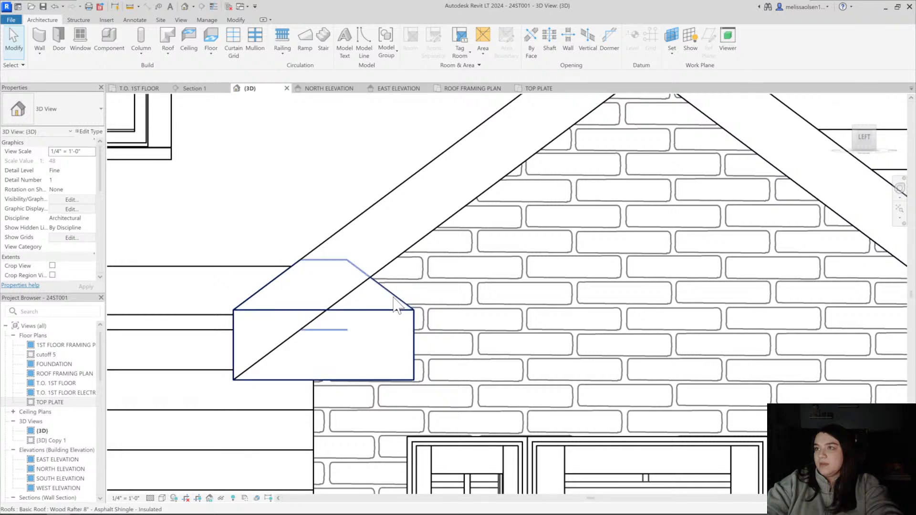
scroll(396, 306, "down", 5)
left_click(382, 281)
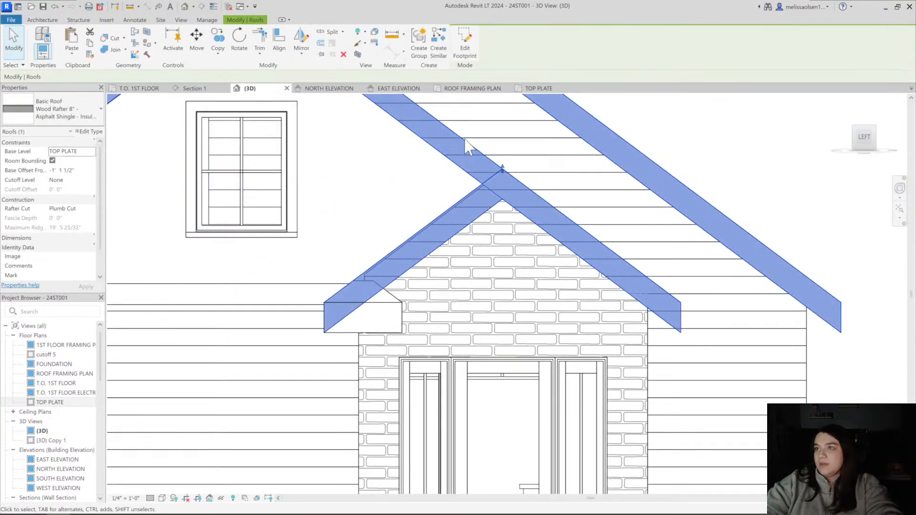
key("Escape")
left_click_drag(474, 195, 259, 184)
scroll(307, 176, "down", 4)
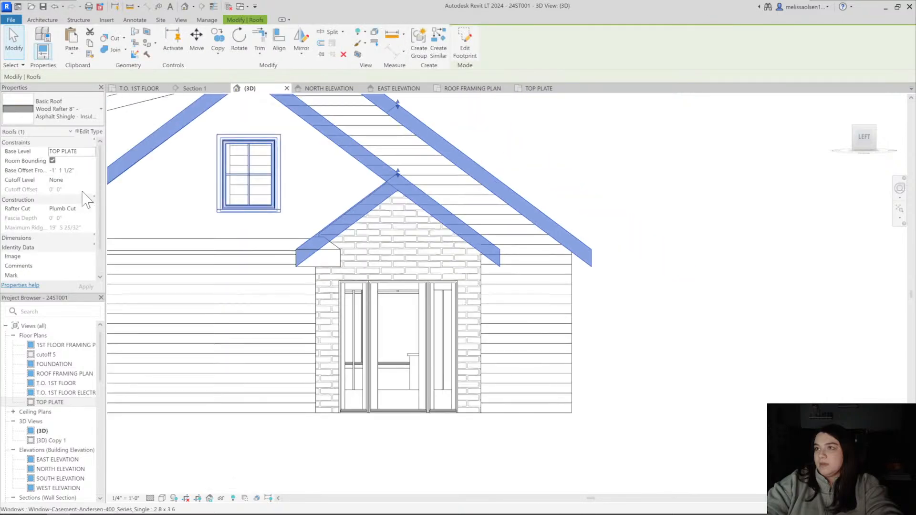
middle_click_drag(320, 193, 356, 216)
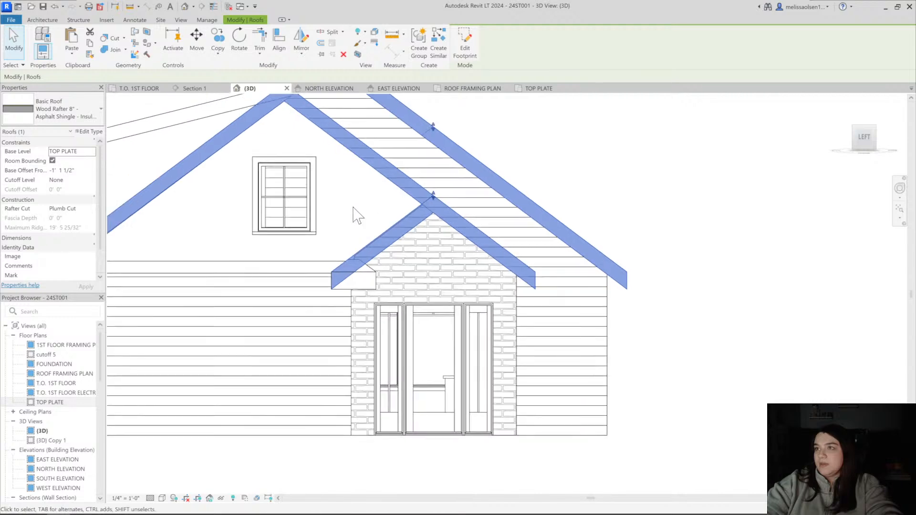
key("Escape")
middle_click_drag(314, 195, 384, 304, "shift")
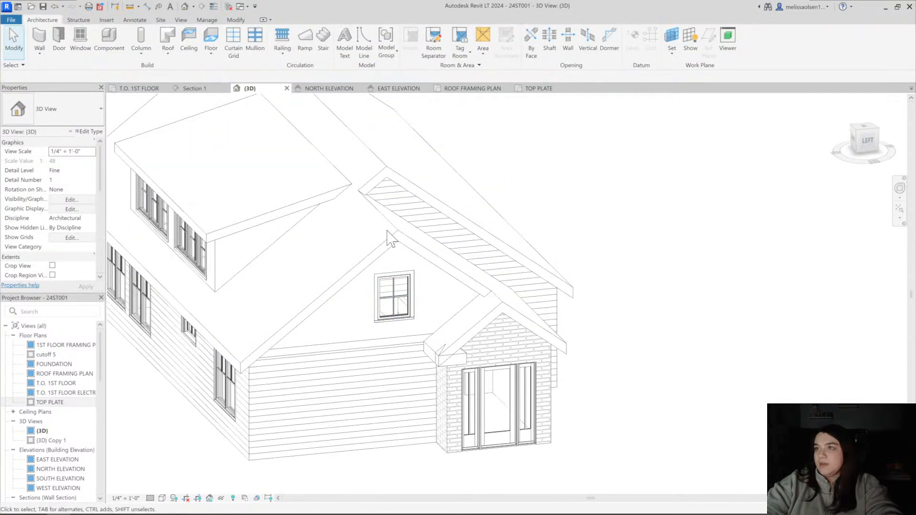
Inspect the main roof's footprint slope at the entry and compare its slope property with that of the small roof
left_click(394, 220)
left_click(466, 42)
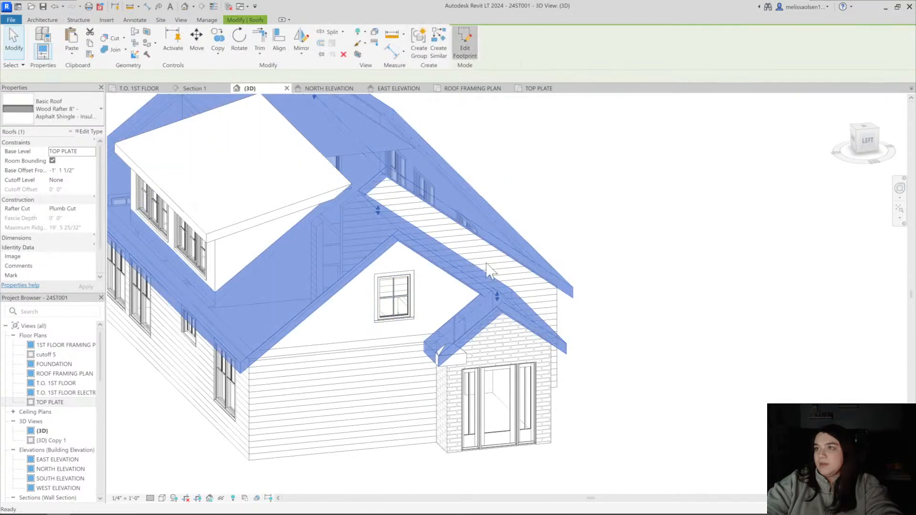
left_click(433, 350)
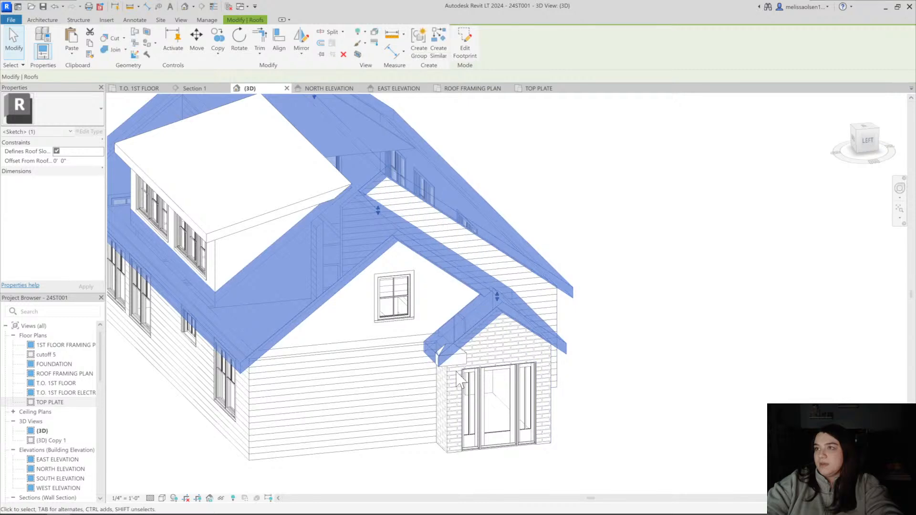
left_click(455, 354)
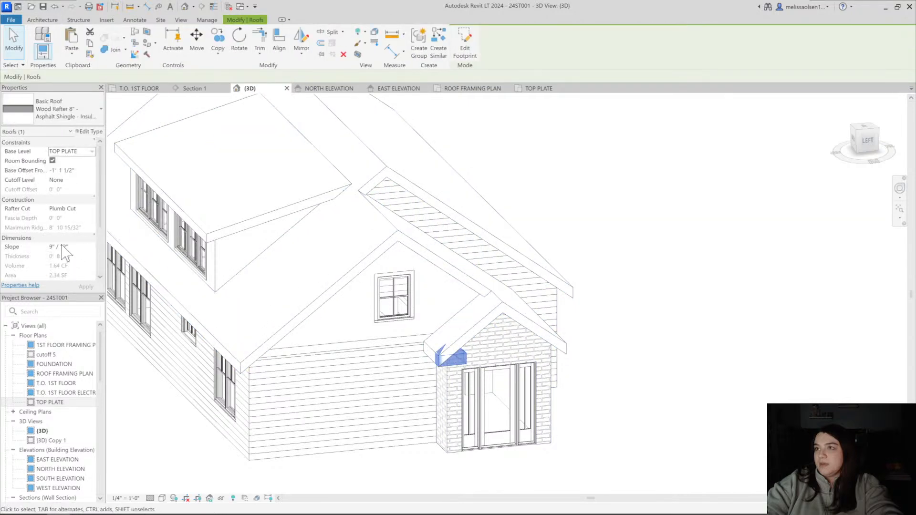
left_click(126, 272)
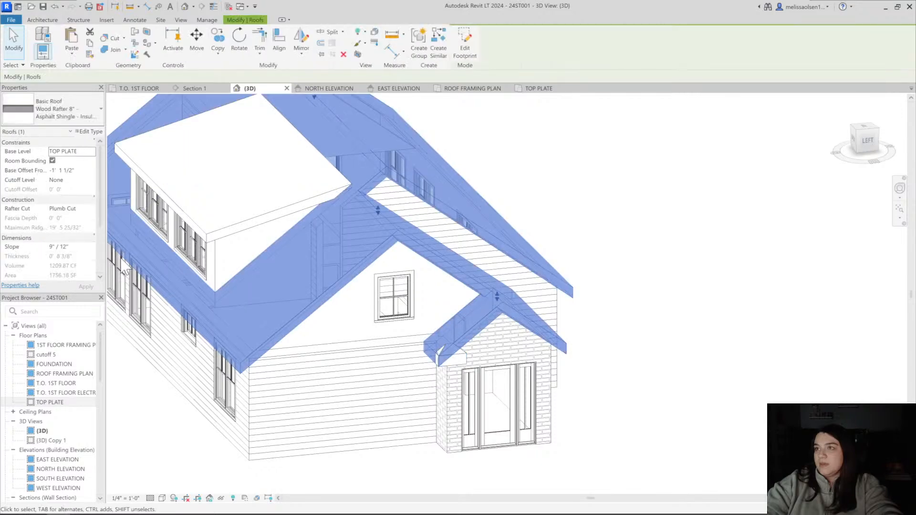
key("Escape")
left_click(451, 355)
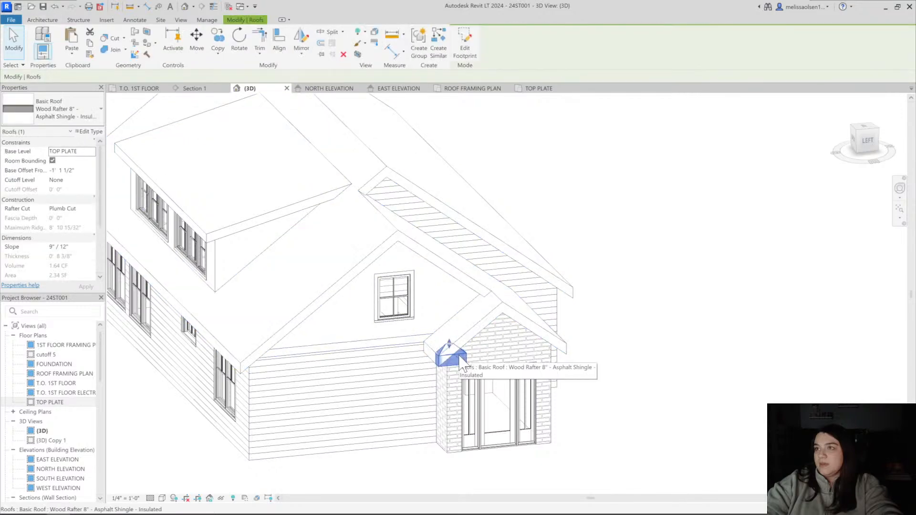
left_click(608, 346)
Open the small roof's footprint for editing in the TOP PLATE plan and dimension the distance between its two short edges
middle_click_drag(667, 363, 645, 342, "shift")
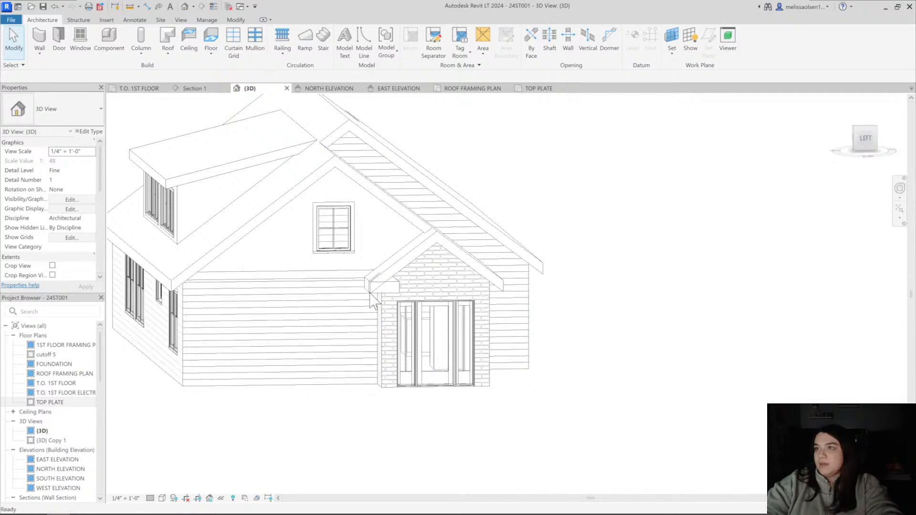
left_click(394, 290)
left_click(465, 62)
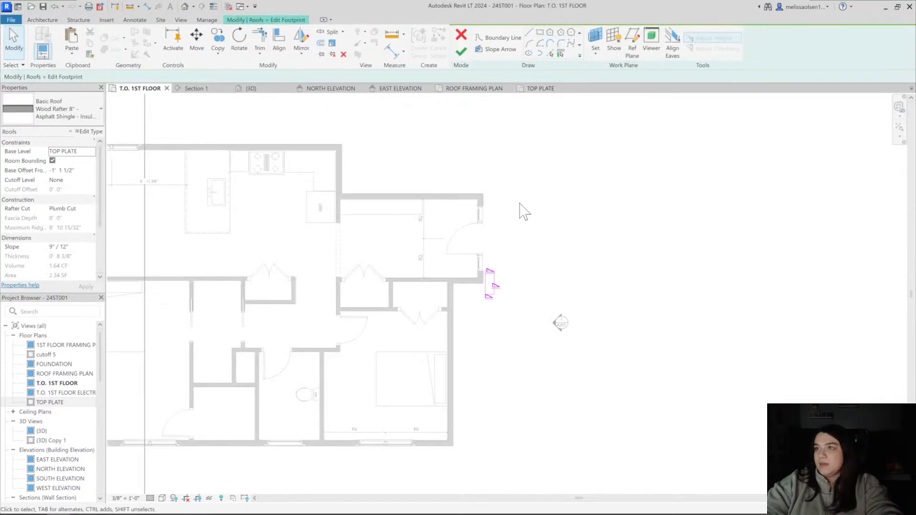
left_click(545, 89)
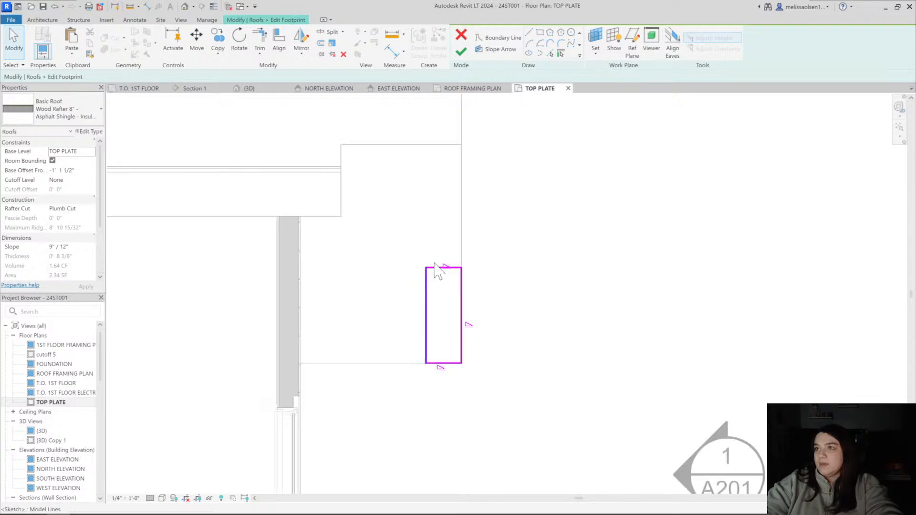
middle_click_drag(428, 262, 422, 303)
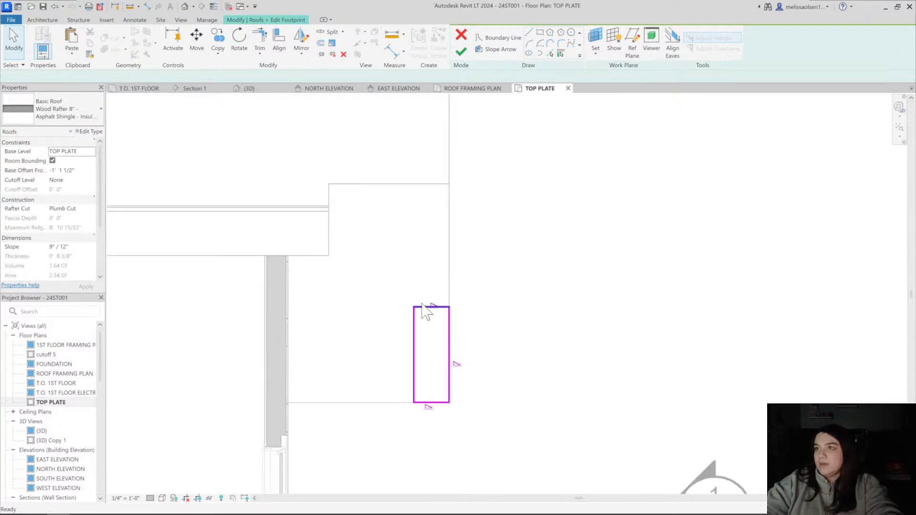
left_click(437, 402)
left_click(432, 306)
left_click(507, 305)
key("Escape")
key("Escape")
Set the small roof footprint's length to 3'-0" by moving its inner short edge, and finish the footprint
left_click(421, 307)
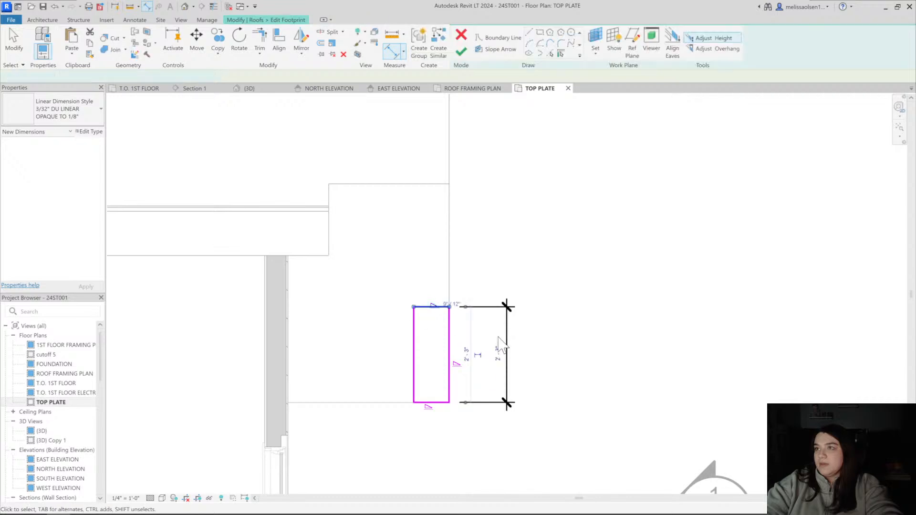
left_click(498, 353)
type("3")
key("Return")
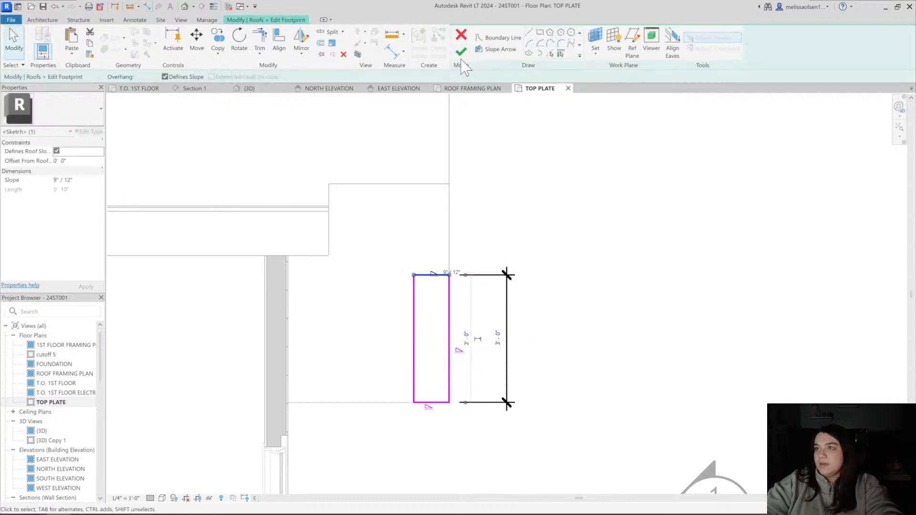
left_click(461, 51)
Examine the lengthened small roof against the entry gable in the east elevation
left_click(329, 88)
left_click(399, 88)
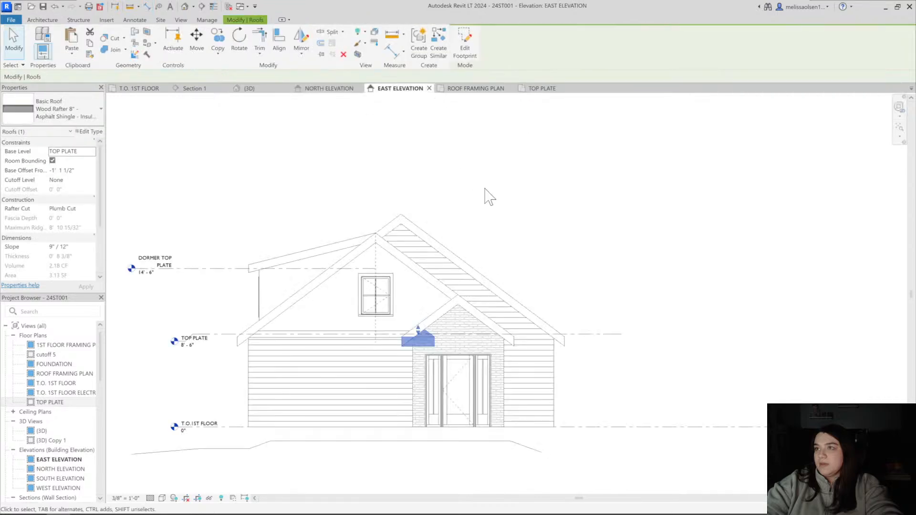
key("Escape")
scroll(413, 393, "up", 4)
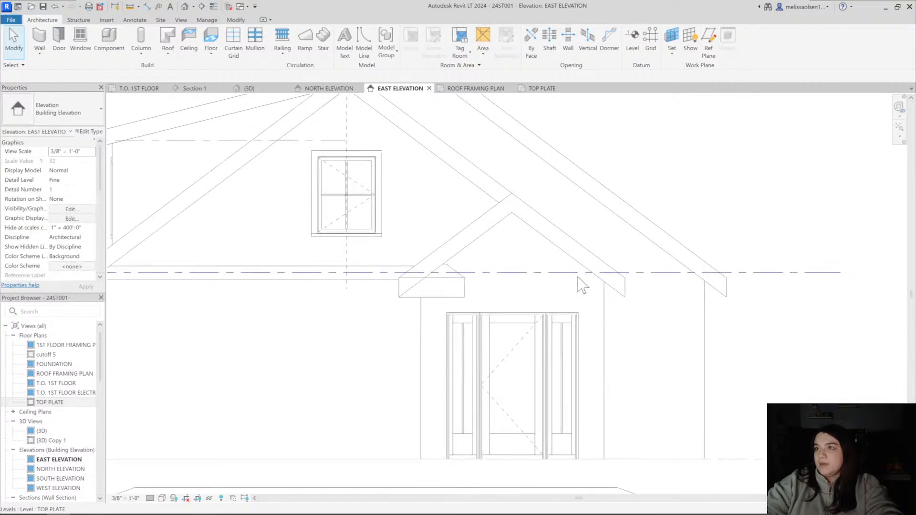
Examine the small roof against the entry gable in the left-facing 3D view
left_click(185, 7)
middle_click_drag(633, 348, 512, 183, "shift")
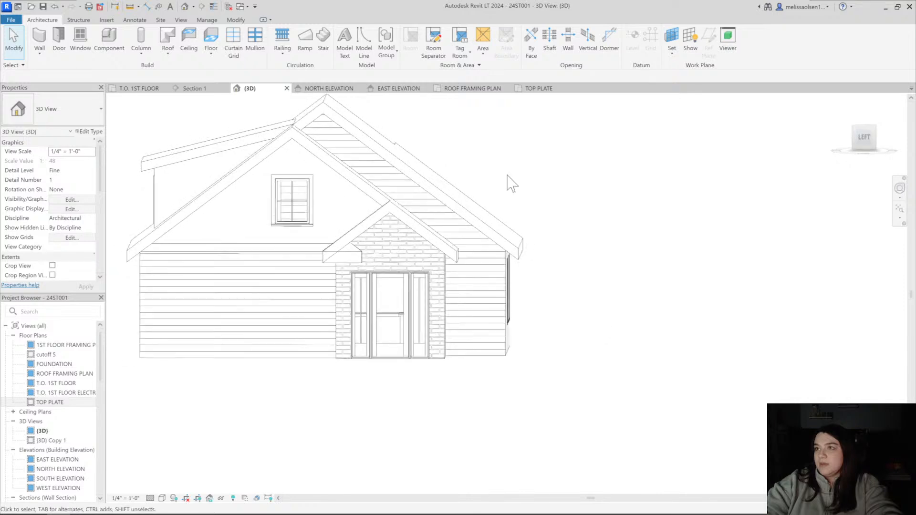
left_click(858, 137)
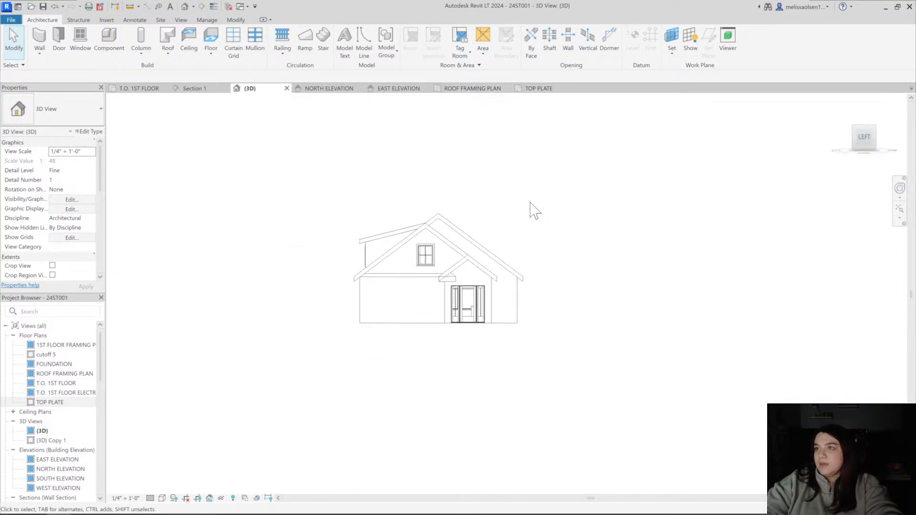
scroll(516, 308, "up", 3)
mouse_move(515, 307)
middle_mouse_down()
mouse_move(490, 311)
mouse_move(453, 286)
middle_mouse_up()
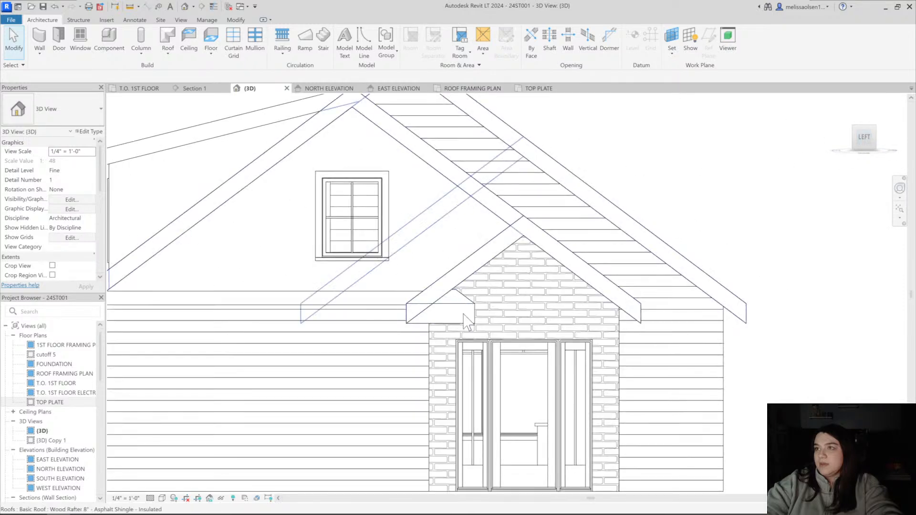
scroll(469, 323, "up", 2)
middle_click_drag(502, 249, 458, 233)
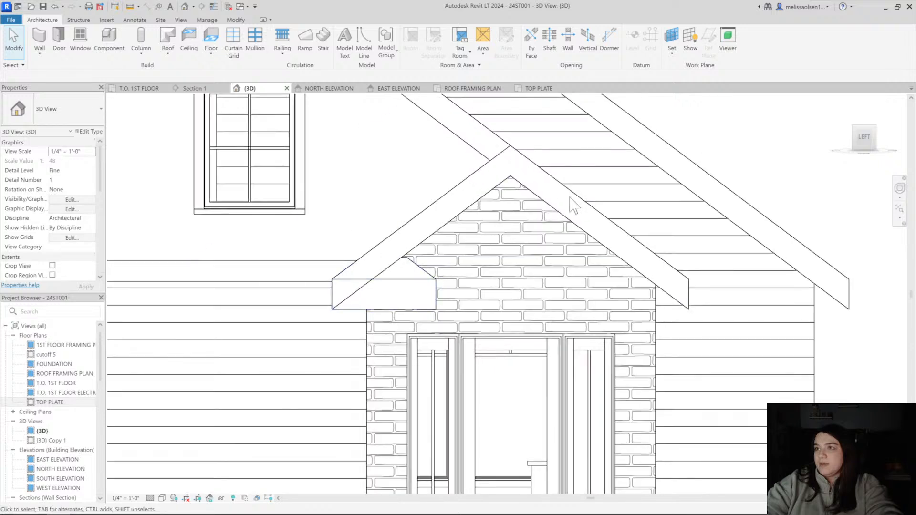
Shorten the small roof's footprint to about 2'-3" from its inner end in the 3D view and finish the footprint
double_click(524, 201)
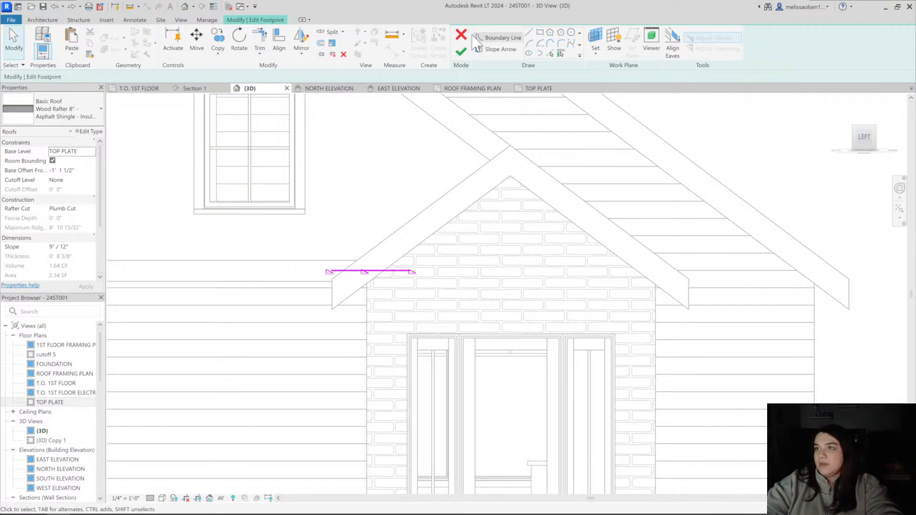
left_click(461, 52)
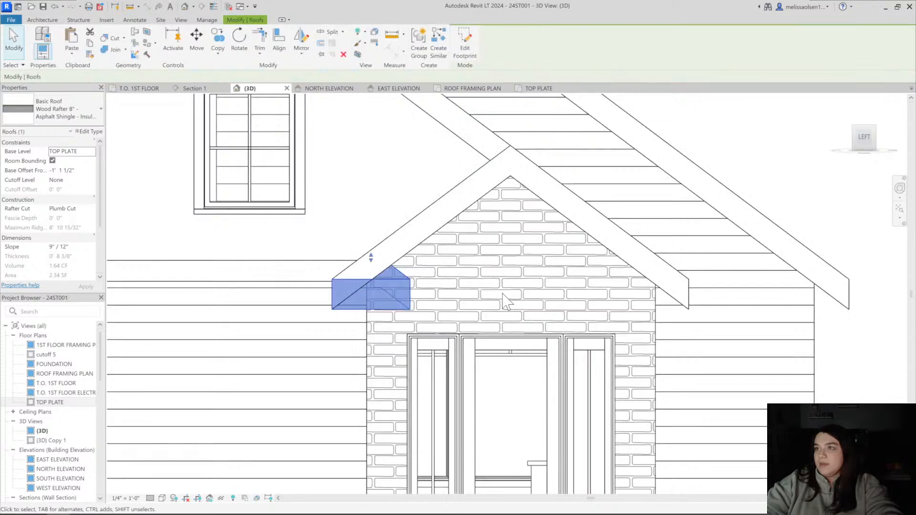
key("Escape")
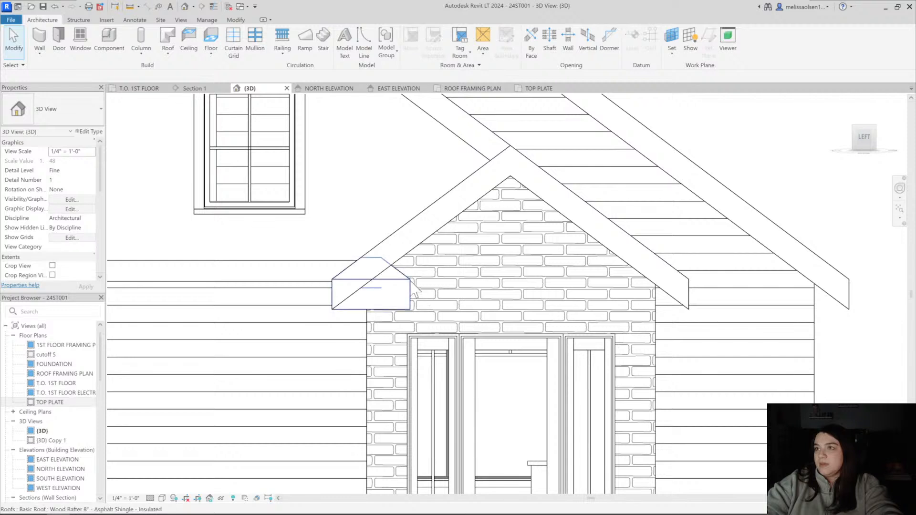
Open the small roof's footprint in the TOP PLATE plan and dimension the distance between its two short edges
left_click(413, 290)
key("Escape")
left_click(397, 275)
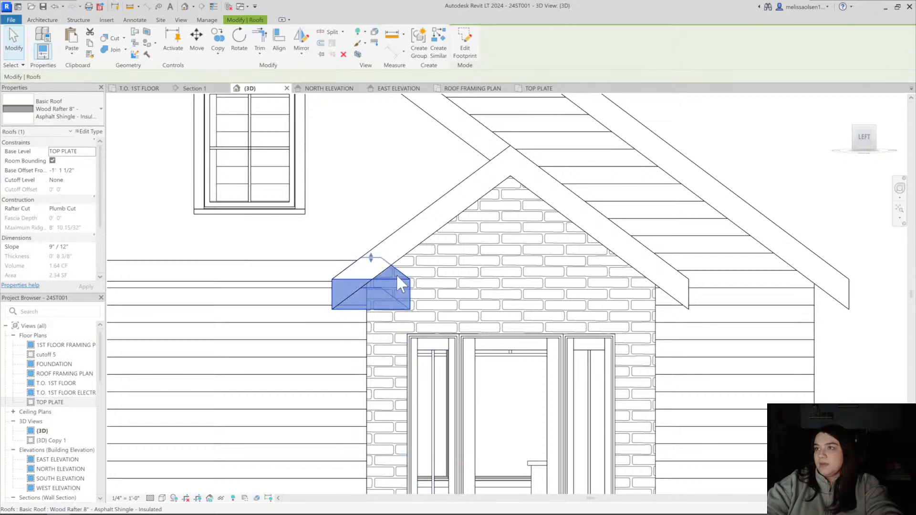
key("Escape")
left_click(400, 273)
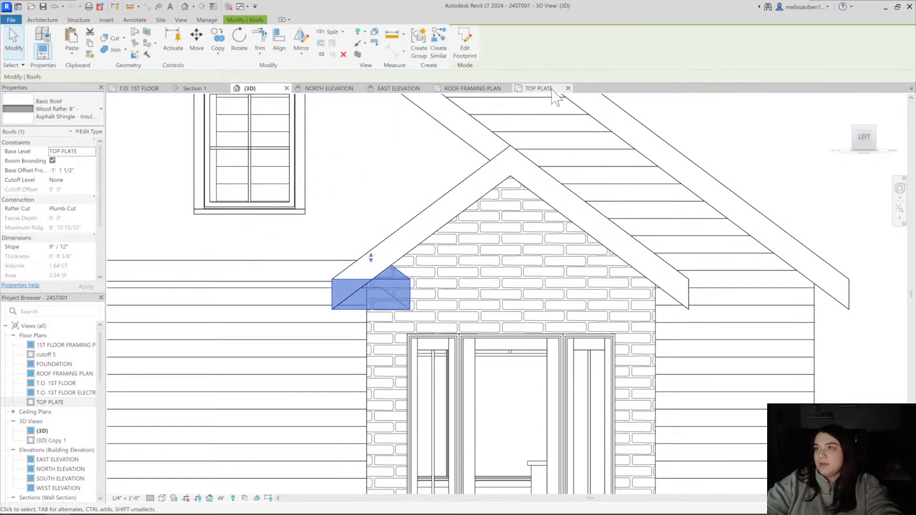
left_click(535, 88)
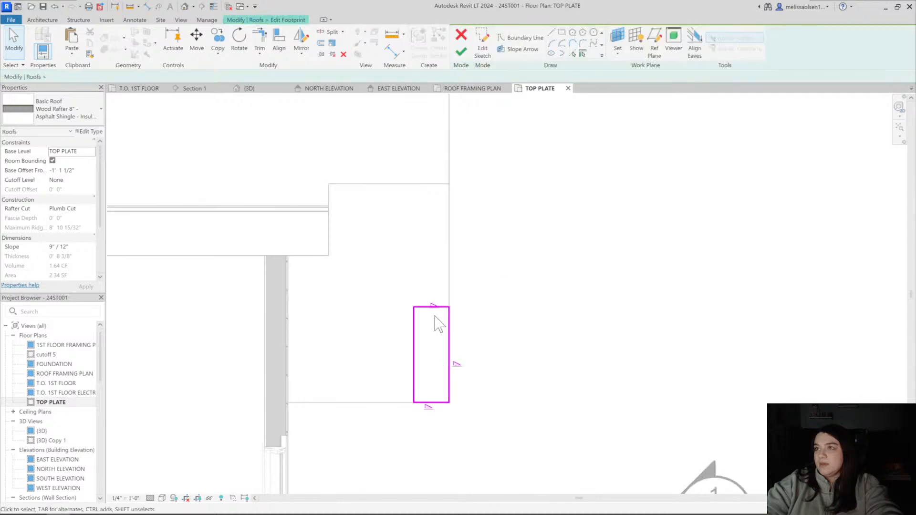
key("d")
key("i")
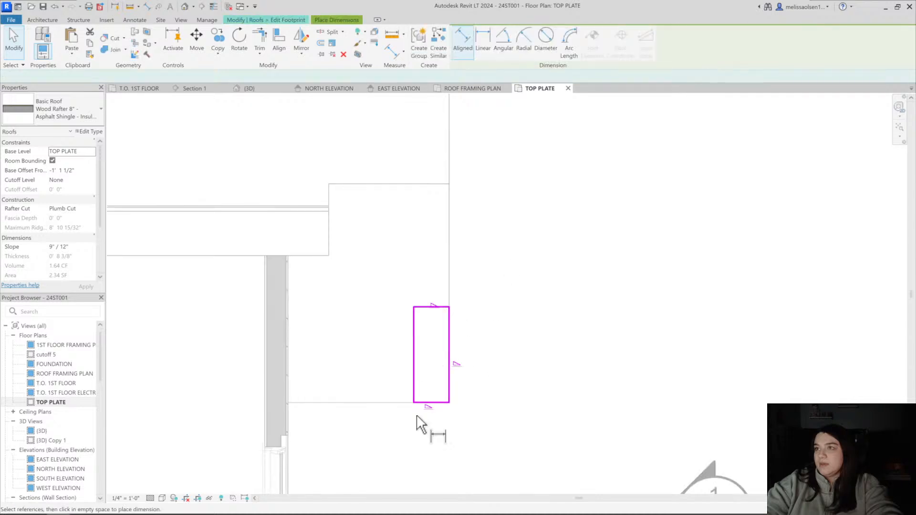
left_click(429, 307)
left_click(428, 403)
left_click(516, 377)
key("Escape")
key("Escape")
Set the small roof footprint's length to 2'-6" by moving its inner short edge, and finish the footprint
left_click(428, 306)
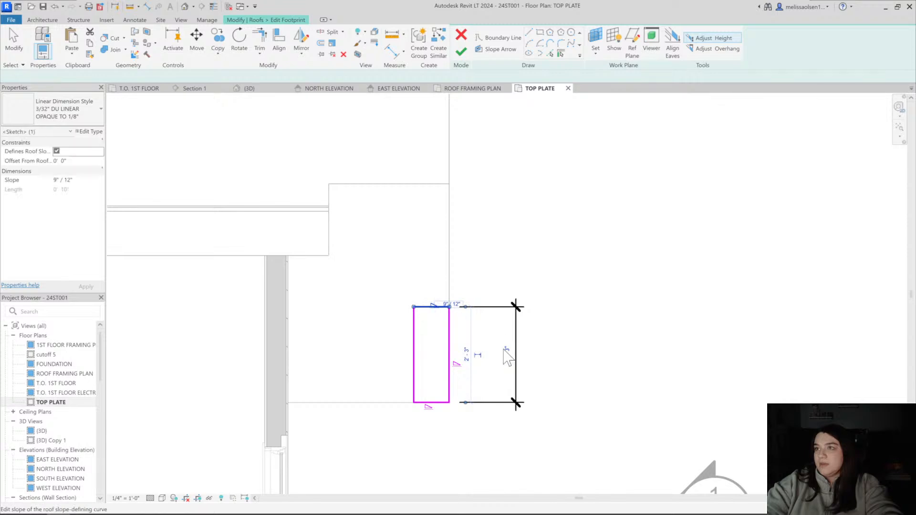
left_click(495, 353)
type("6")
key("Return")
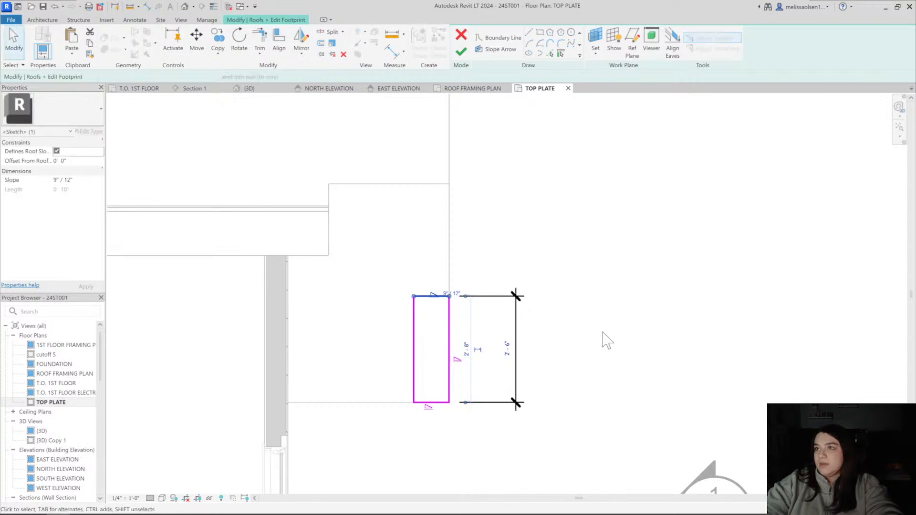
left_click(461, 51)
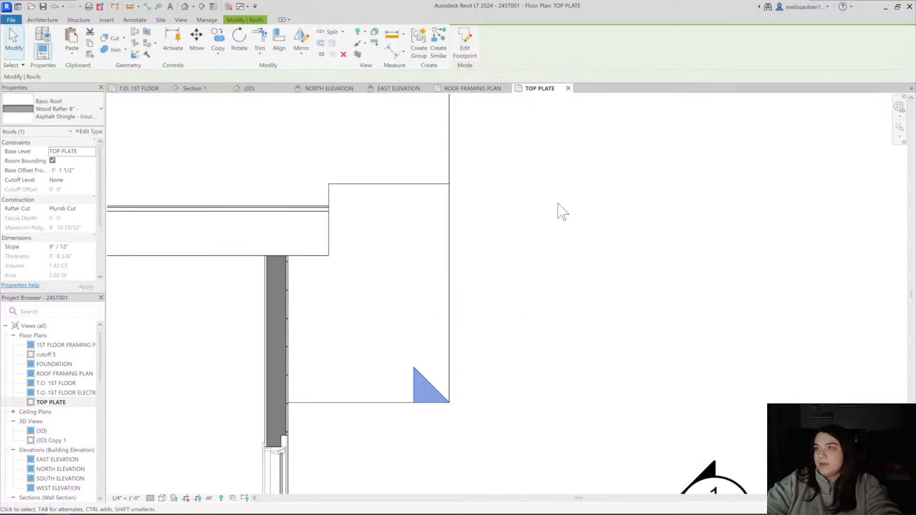
Join the small roof's geometry with the main roof at the entry gable in the 3D view
left_click(185, 7)
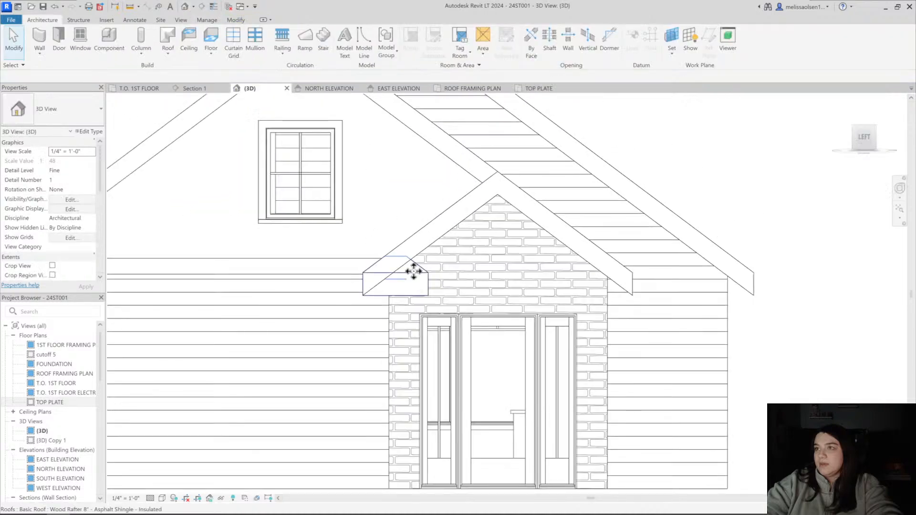
left_click(413, 268)
left_click(115, 50)
left_click(408, 254)
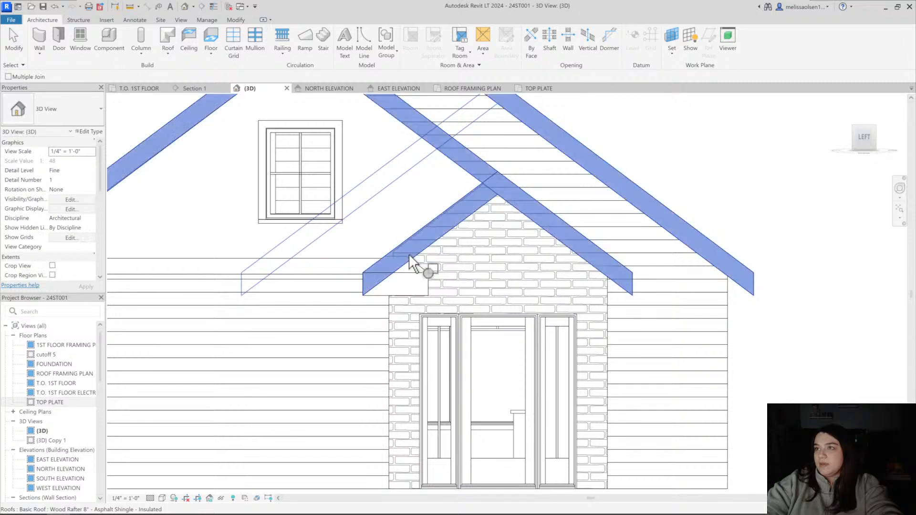
left_click(425, 288)
key("Escape")
scroll(449, 303, "down", 2)
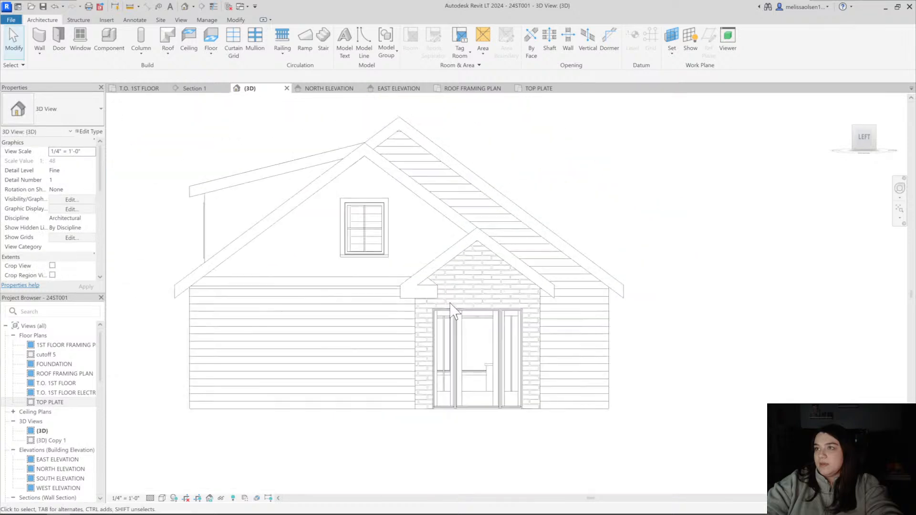
Mirror a copy of the small roof in the east elevation about a vertical axis through the entry gable's peak
left_click(437, 296)
scroll(487, 281, "up", 3)
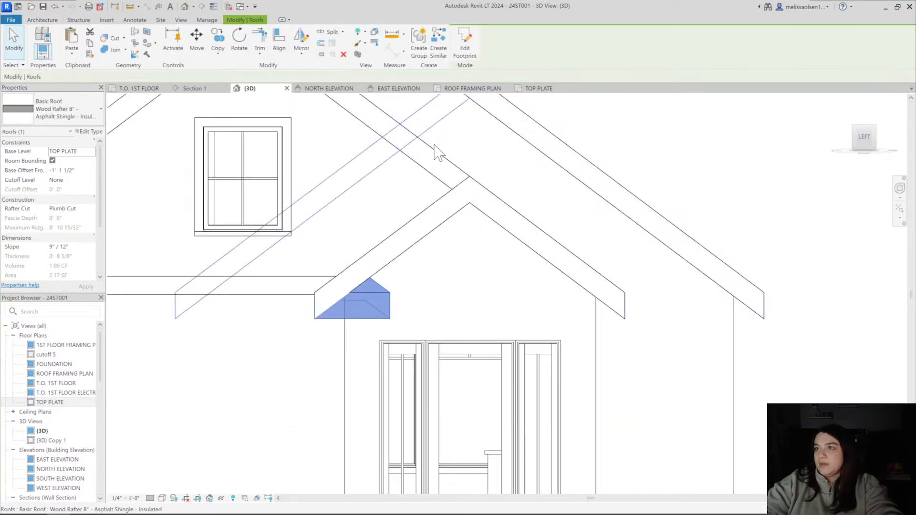
left_click(417, 89)
scroll(410, 248, "up", 4)
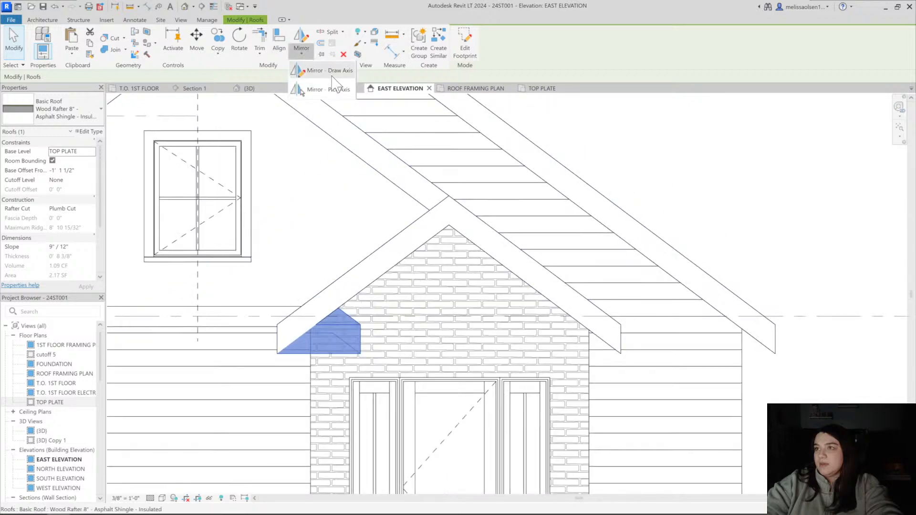
left_click(301, 39)
scroll(450, 221, "up", 3)
left_click(450, 244)
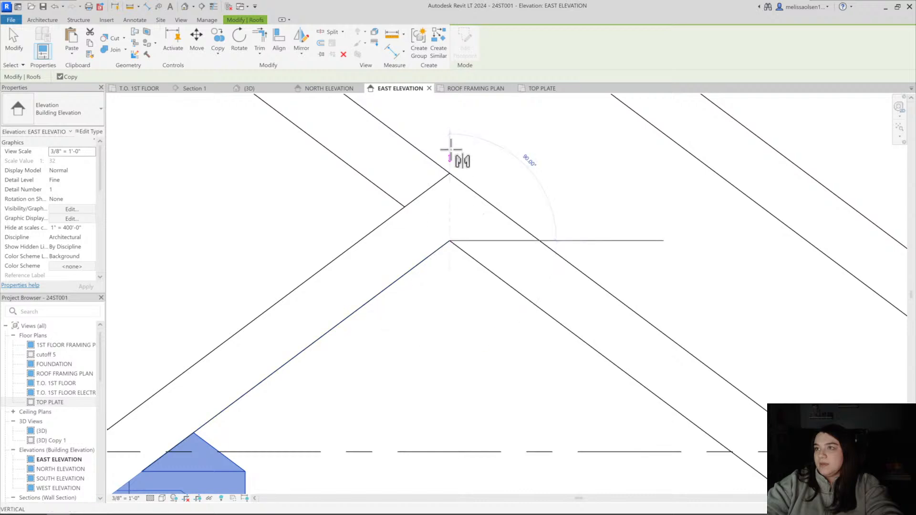
left_click(451, 149)
scroll(451, 153, "down", 3)
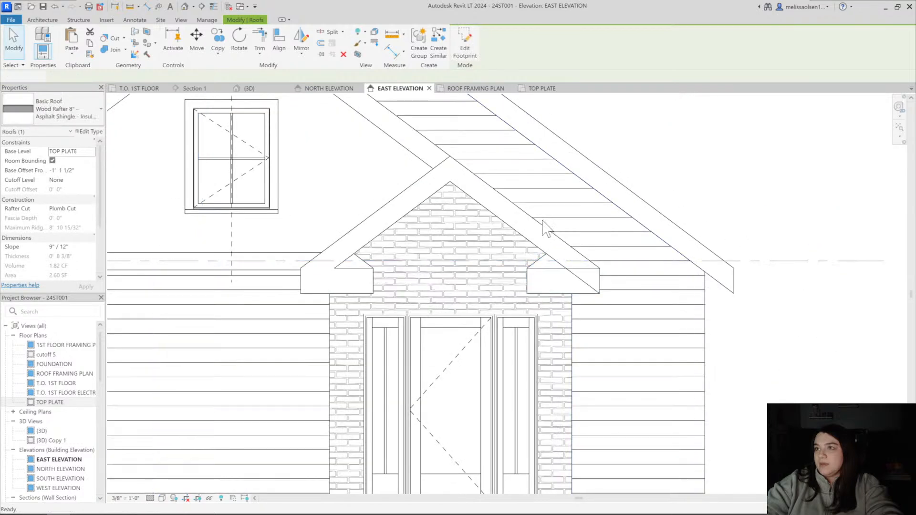
key("Escape")
Join the mirrored small roof's geometry with the main roof at the other side of the entry gable
left_click(557, 275)
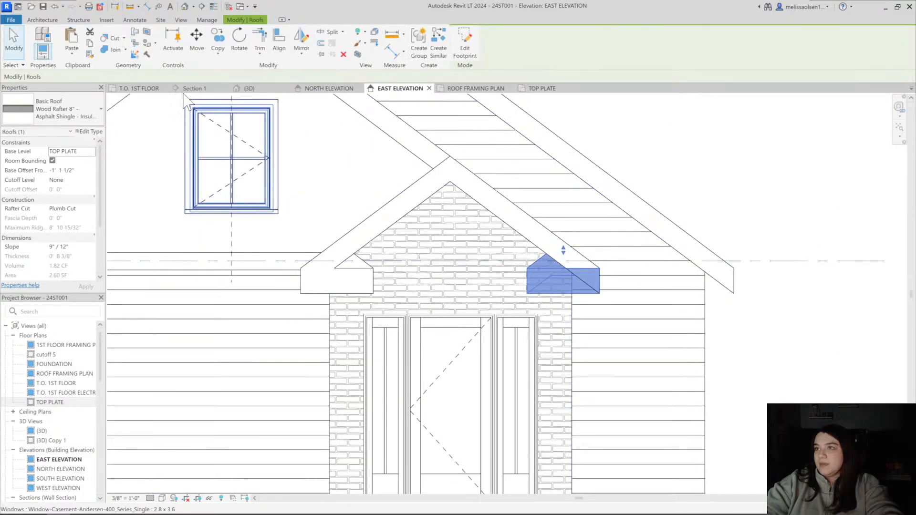
left_click(117, 47)
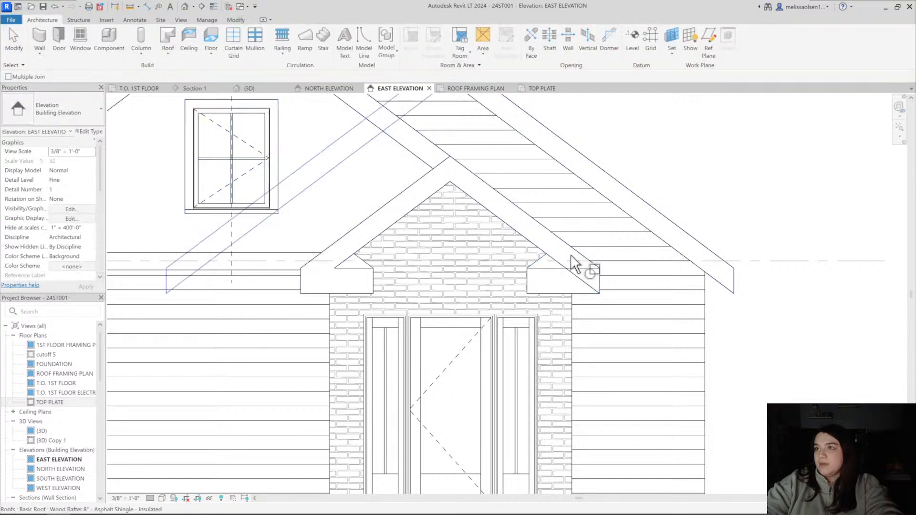
left_click(542, 269)
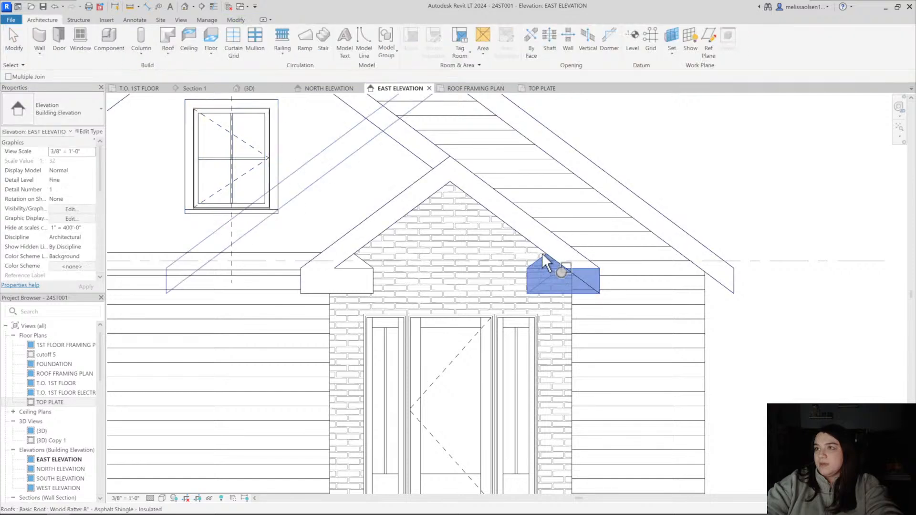
left_click(542, 253)
key("Escape")
scroll(568, 277, "down", 5)
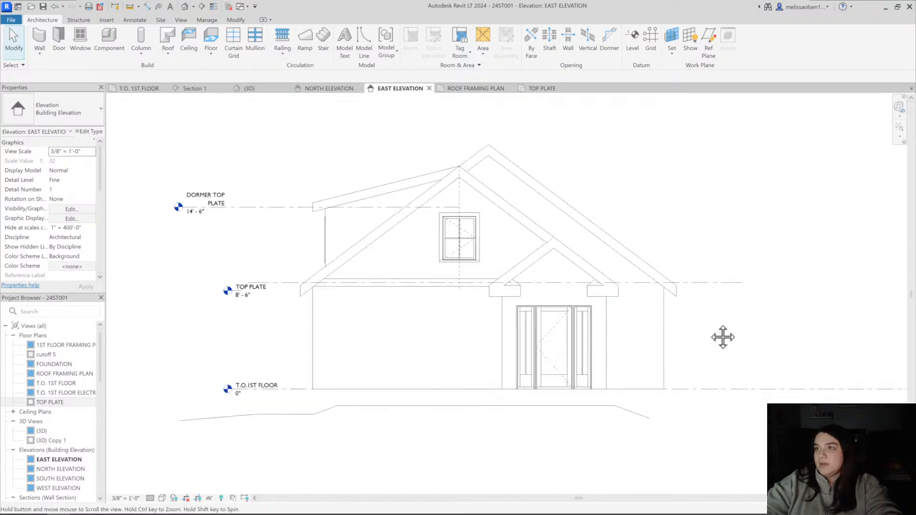
Copy the original small roof horizontally to the lower eave end of the large gable, away from the entry
scroll(532, 300, "up", 3)
left_click(531, 295)
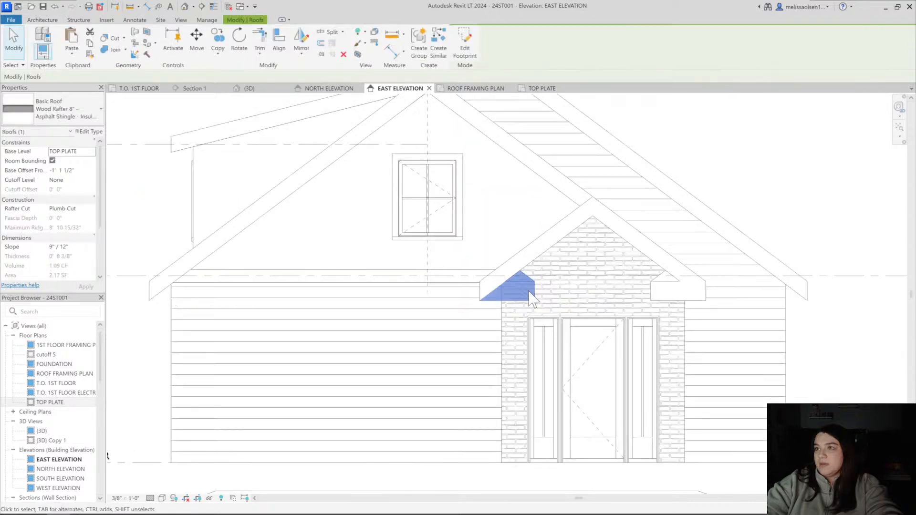
key("o")
scroll(494, 281, "up", 4)
left_click(471, 281)
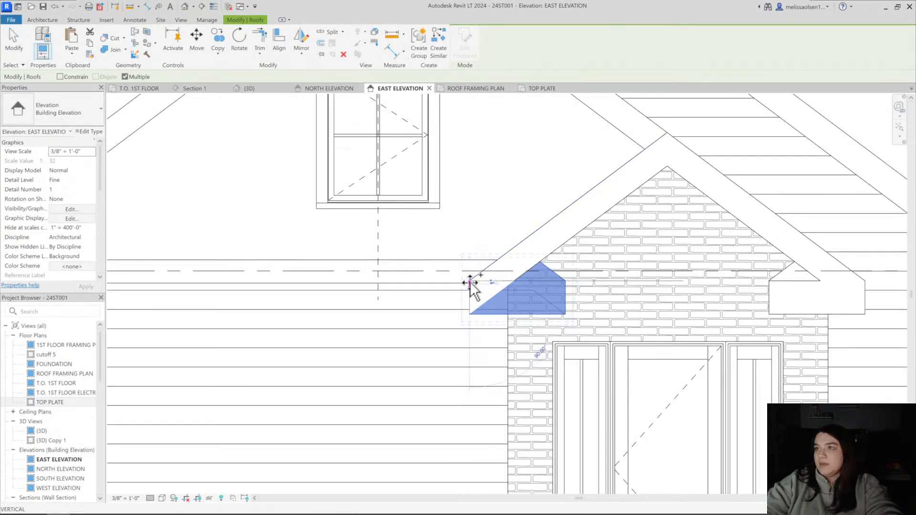
scroll(471, 281, "down", 3)
middle_click_drag(470, 281, 624, 282)
scroll(246, 283, "up", 3)
left_click(243, 282)
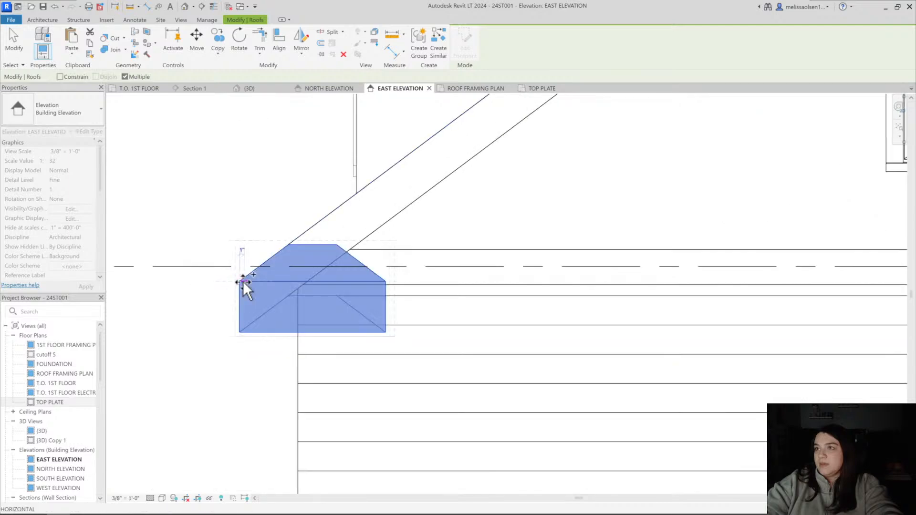
scroll(243, 282, "down", 5)
key("Escape")
key("Escape")
Move the copied small roof in the TOP PLATE plan so its outer corner meets the large gable roof's corner
middle_click_drag(329, 299, 354, 301)
scroll(260, 281, "up", 6)
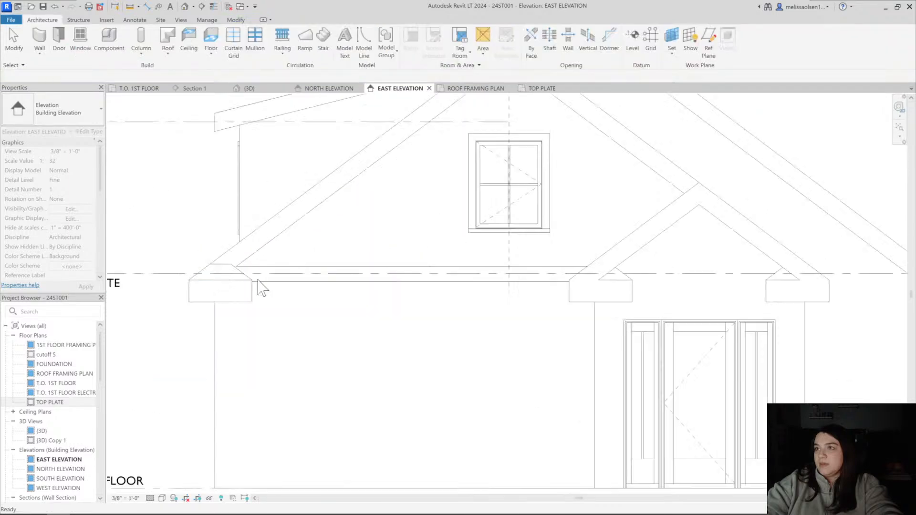
left_click(244, 282)
scroll(260, 258, "down", 3)
scroll(276, 239, "down", 2)
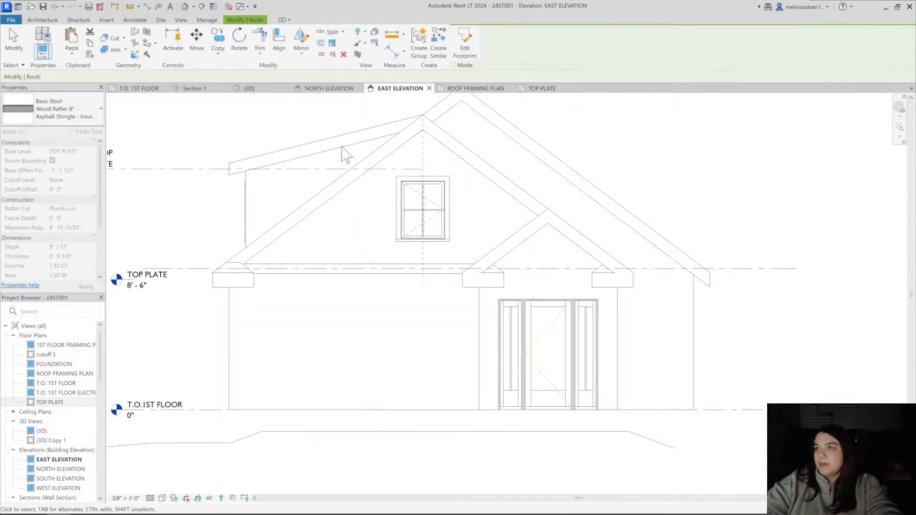
left_click(542, 89)
scroll(546, 316, "down", 3)
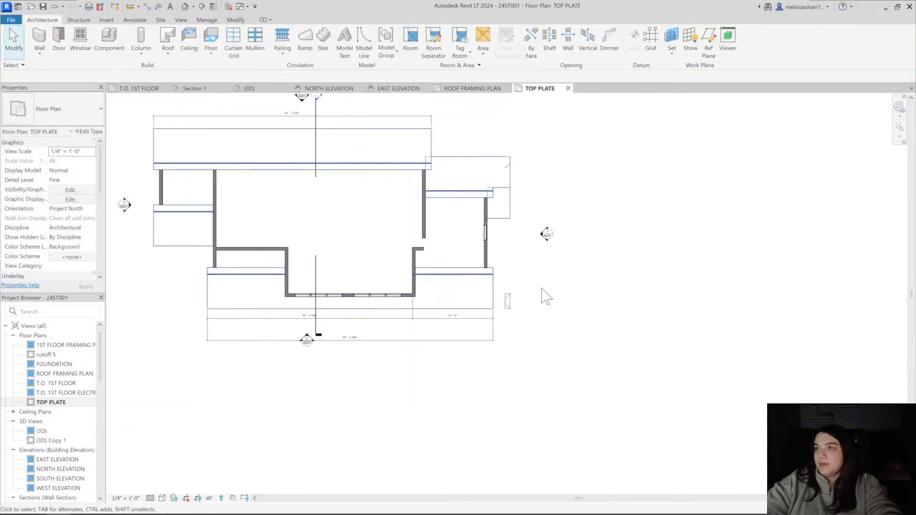
scroll(537, 300, "up", 4)
left_click(532, 300)
scroll(529, 296, "up", 2)
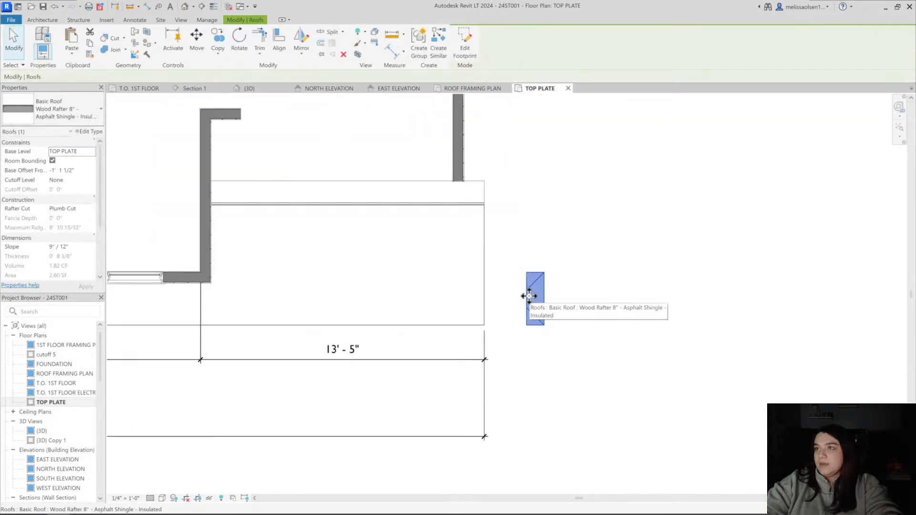
scroll(544, 310, "up", 4)
key("m")
key("v")
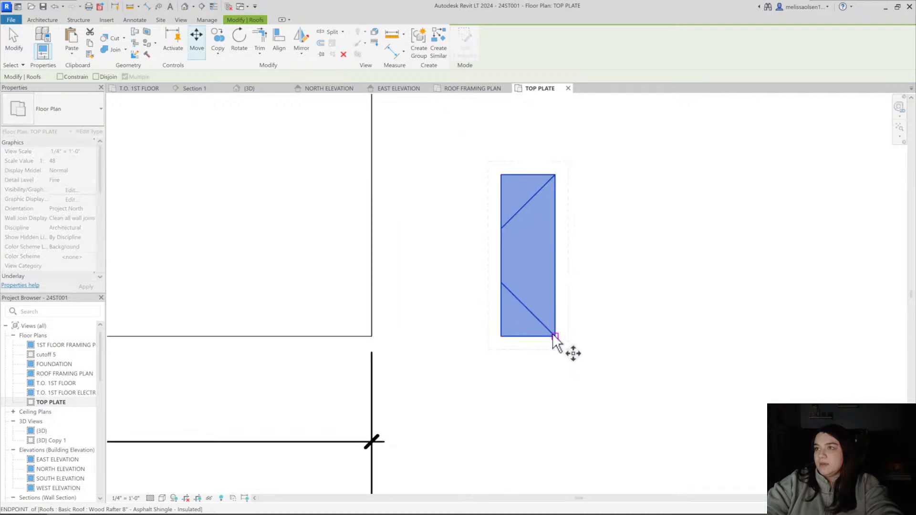
left_click(554, 336)
left_click(371, 338)
scroll(395, 311, "down", 2)
middle_click_drag(391, 333, 376, 368)
key("Escape")
Examine the moved small roof against the large gable's eave end in the 3D view
left_click(250, 88)
scroll(306, 274, "down", 3)
middle_click_drag(308, 276, 504, 304)
scroll(504, 303, "down", 1)
scroll(316, 296, "up", 5)
scroll(329, 275, "down", 2)
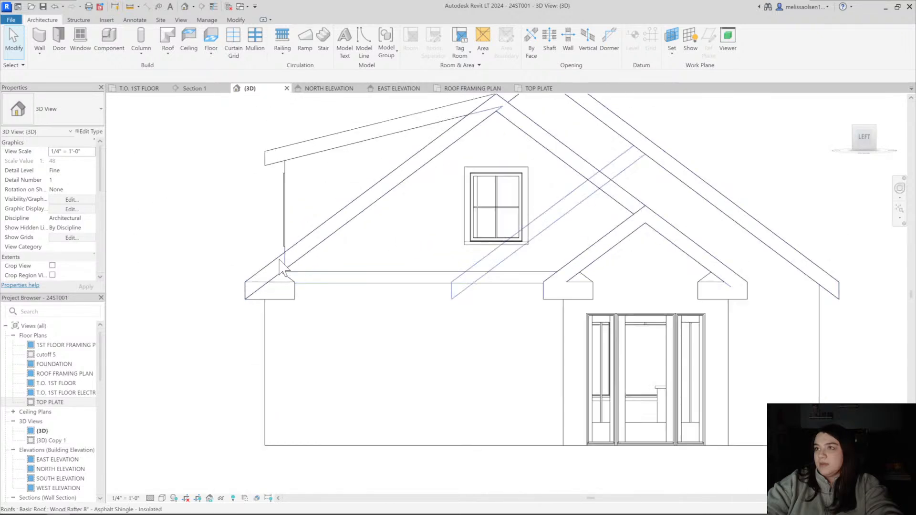
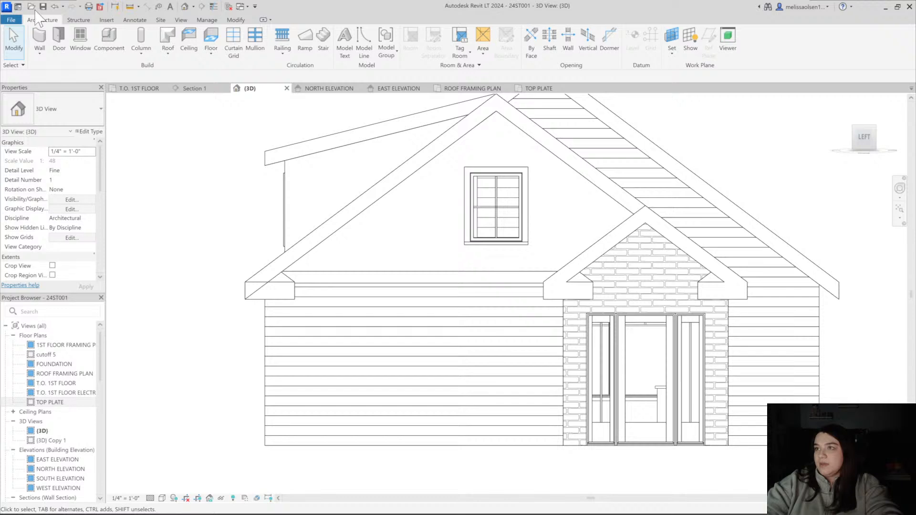
Examine the eave return roof at the main gable's left corner from several angles in the 3D view
left_click(288, 201)
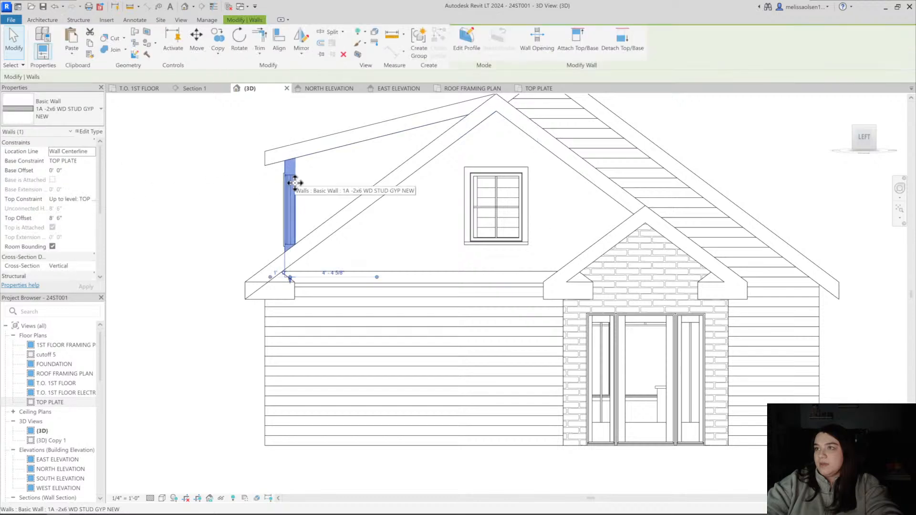
key("Escape")
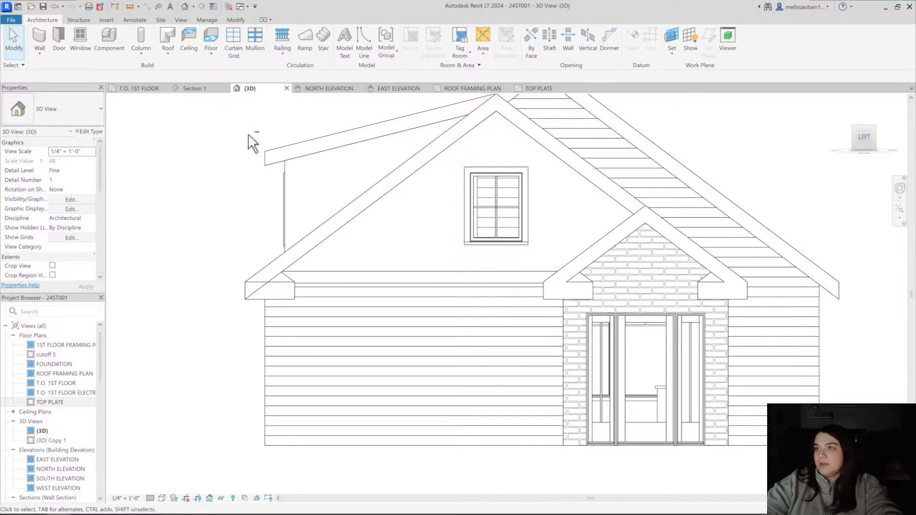
middle_click_drag(248, 133, 479, 165, "shift")
scroll(442, 238, "up", 2)
middle_click_drag(442, 243, 384, 245)
scroll(389, 250, "down", 1)
scroll(390, 250, "up", 4)
left_click(387, 248)
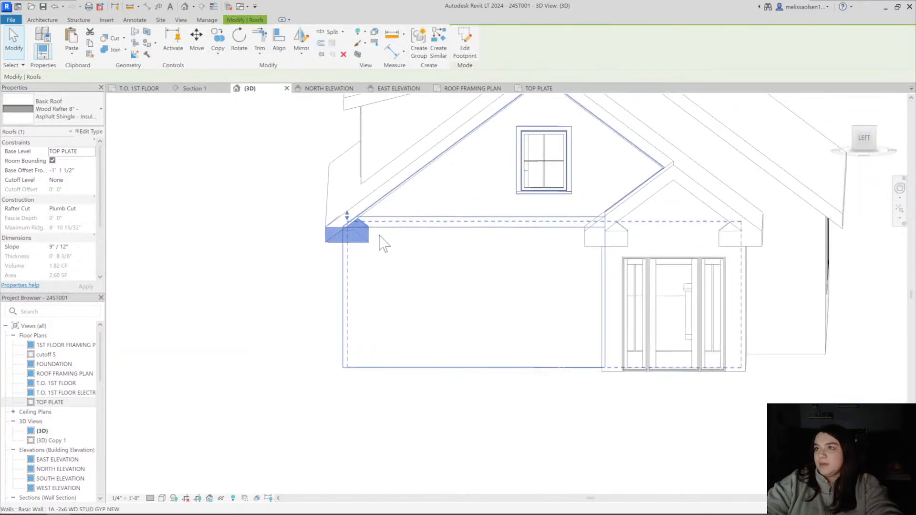
key("Escape")
middle_click_drag(474, 341, 430, 266)
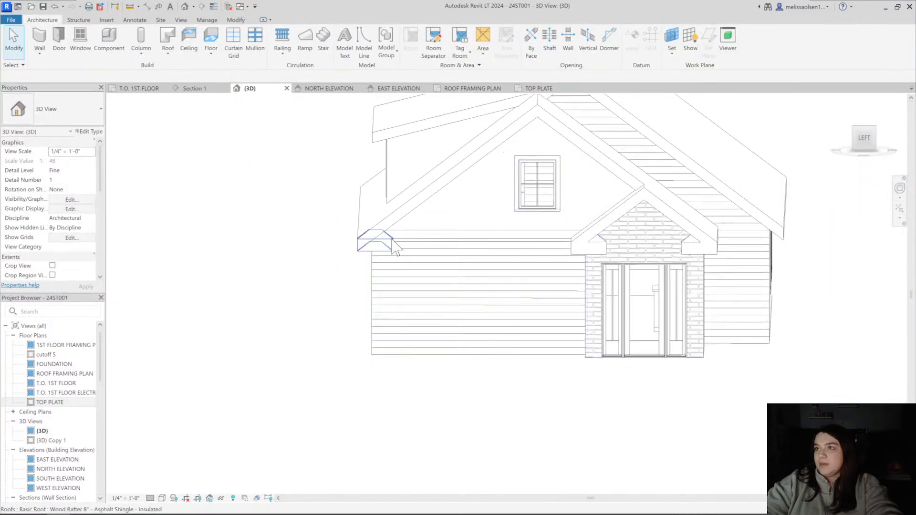
left_click(375, 242)
middle_click_drag(375, 242, 411, 247, "shift")
left_click(256, 225)
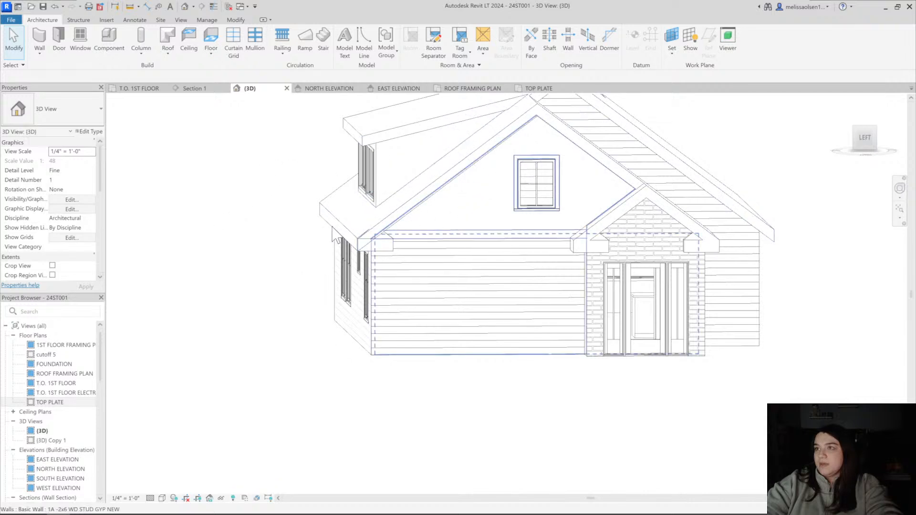
Open the left eave return roof's footprint for editing in the TOP PLATE plan and dimension the length of its sketch
left_click(375, 240)
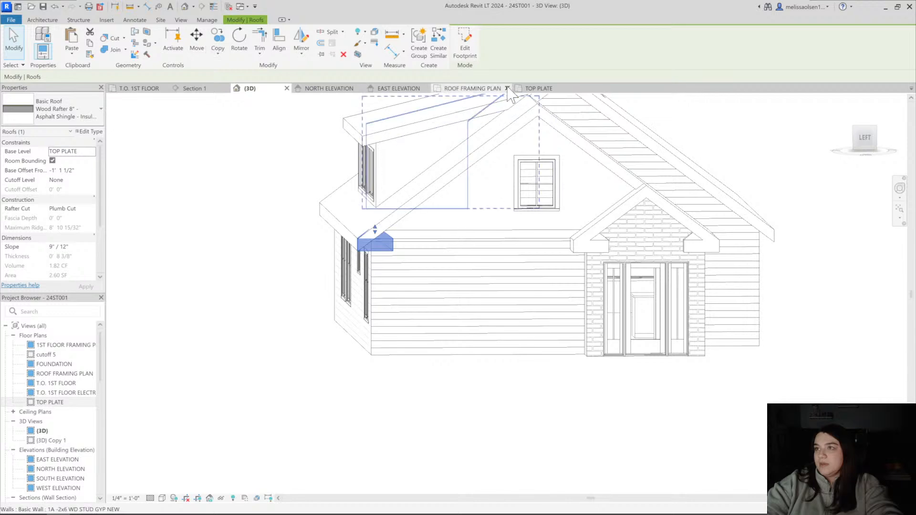
left_click(540, 88)
double_click(356, 328)
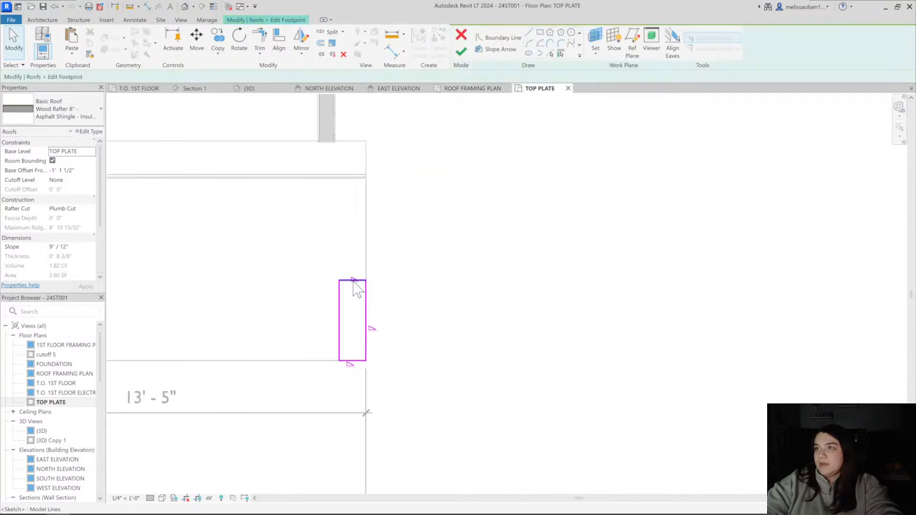
scroll(366, 283, "up", 2)
left_click(356, 278)
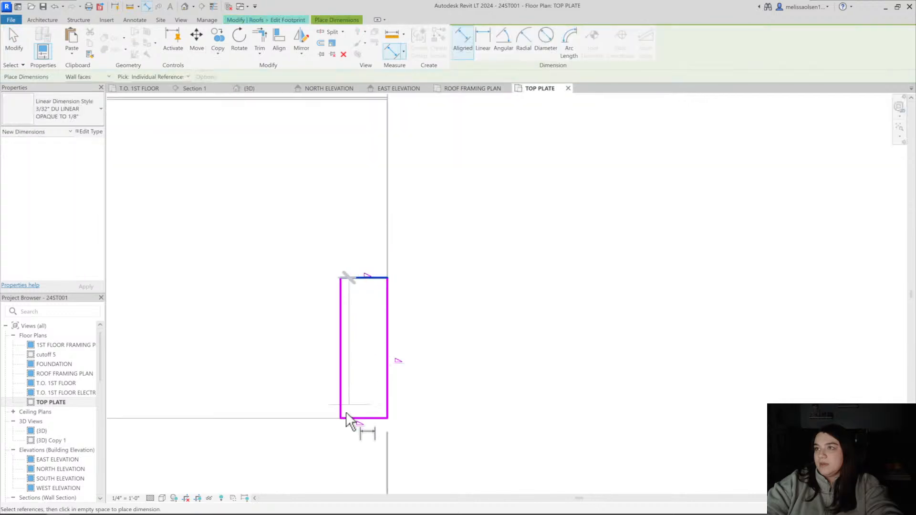
left_click(348, 418)
left_click(468, 402)
Set the return roof's footprint length to 3' 6" and finish the footprint edit
left_click(356, 278)
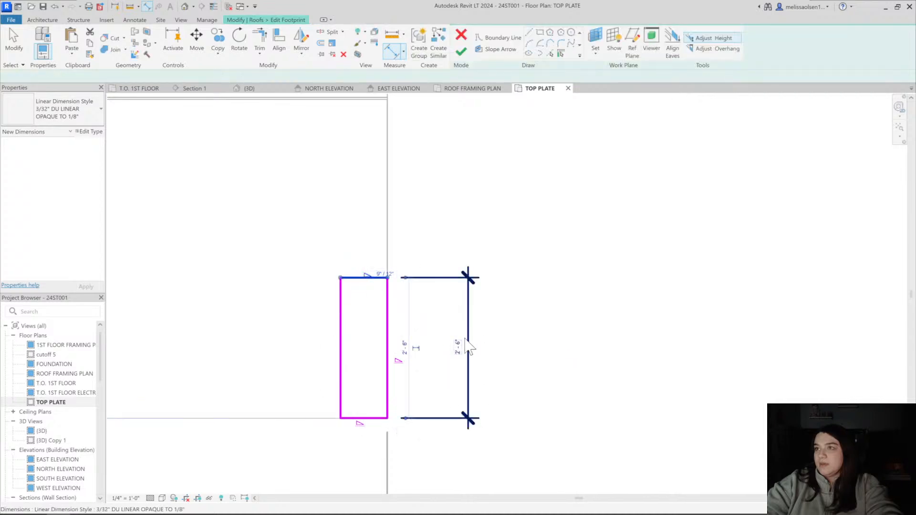
left_click(458, 347)
type("3 6")
key("Return")
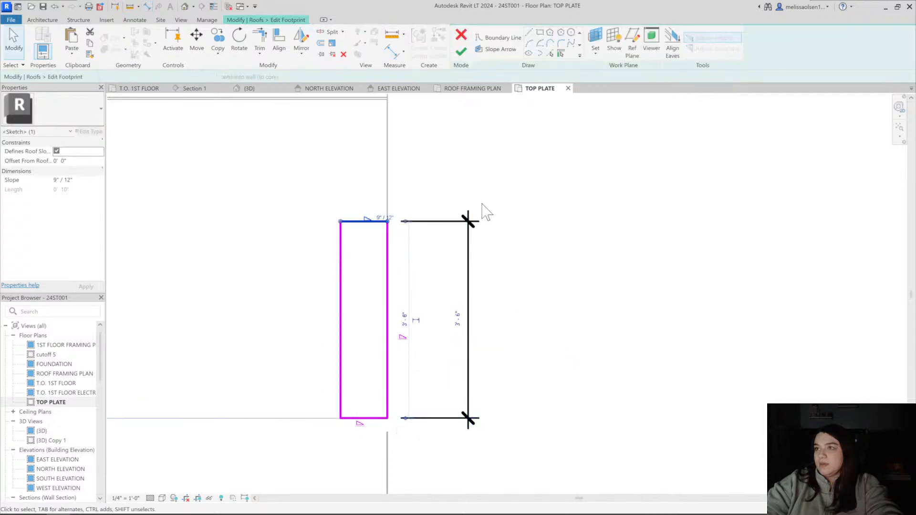
left_click(460, 51)
Switch to the EAST ELEVATION view and clear the roof selection
left_click(401, 88)
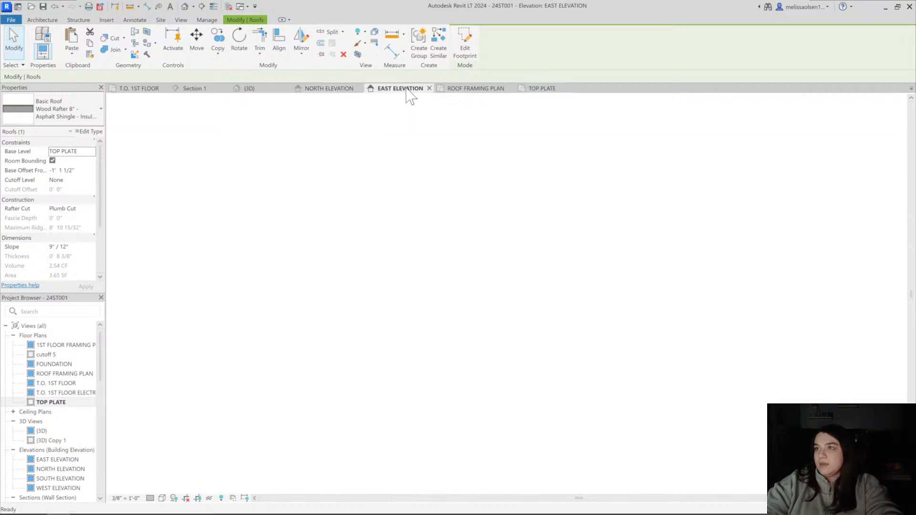
left_click(348, 471)
scroll(355, 461, "down", 2)
middle_click_drag(361, 450, 352, 446)
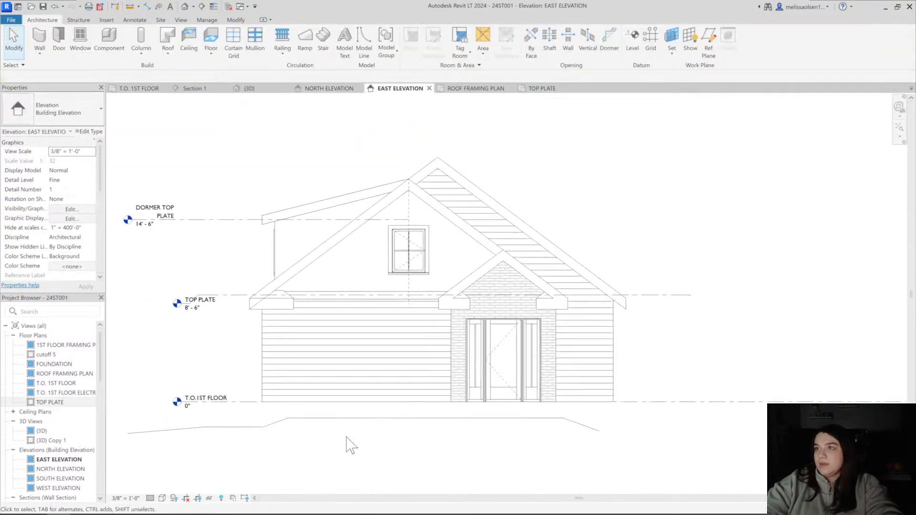
Change the porch gable's left return roof to the Generic -6" COPPER SEAM type
scroll(464, 291, "up", 4)
left_click(459, 303)
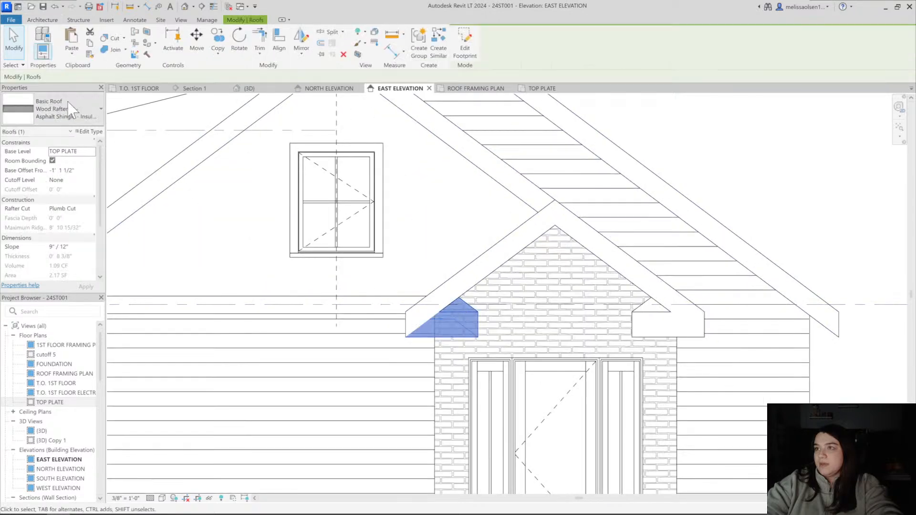
left_click(58, 116)
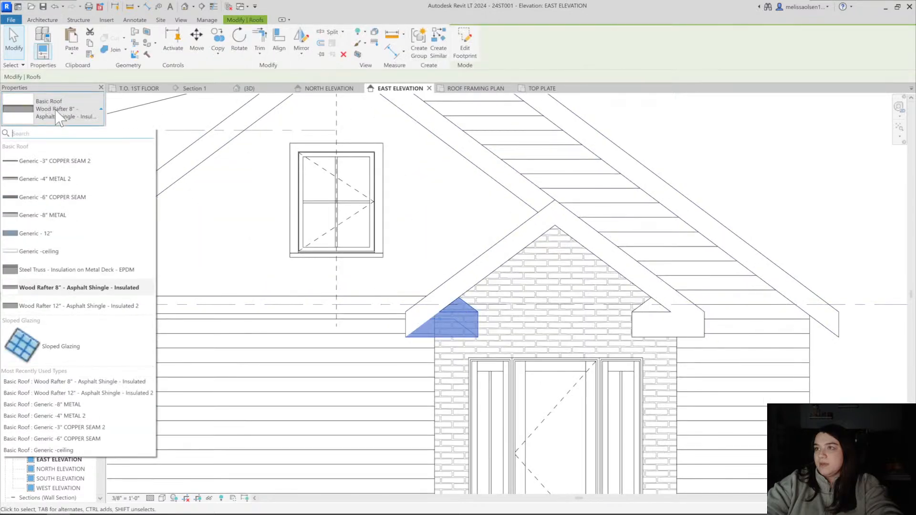
left_click(69, 199)
left_click(719, 144)
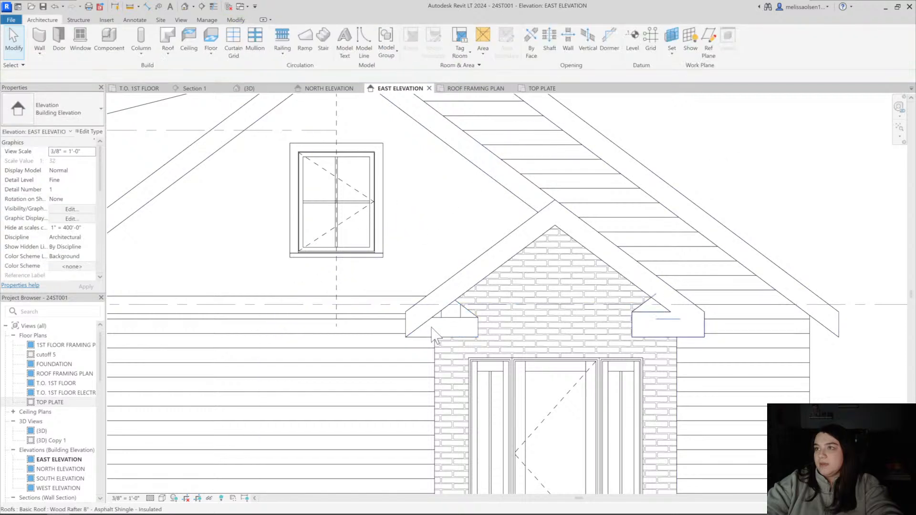
Set the porch gable's left return roof back to Wood Rafter 8" - Asphalt Shingle - Insulated
left_click(456, 329)
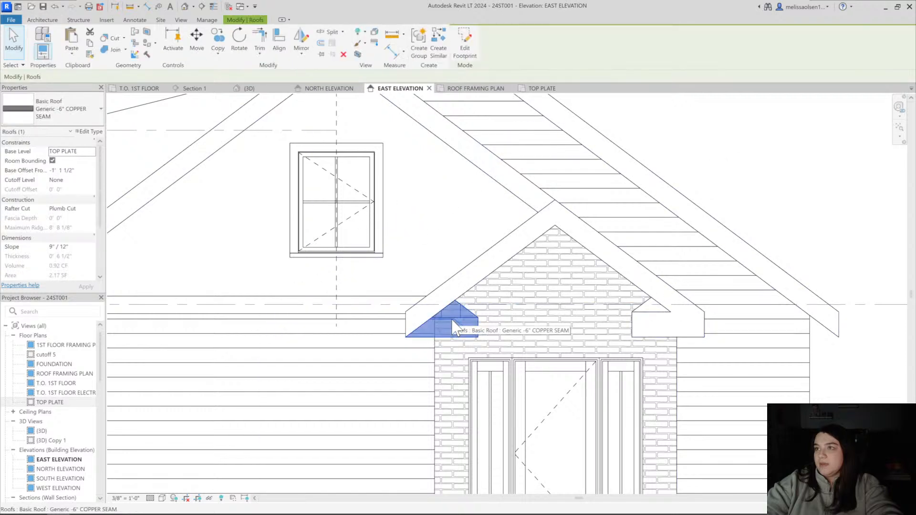
left_click(56, 111)
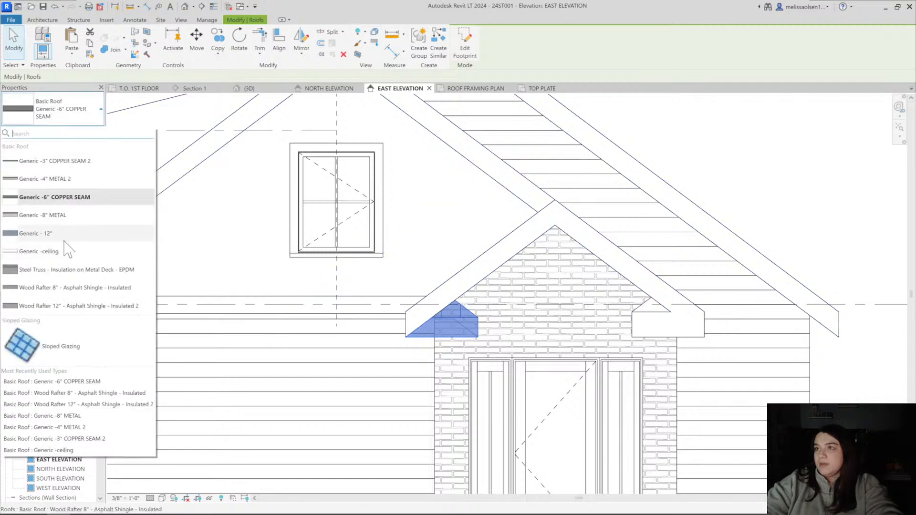
left_click(74, 287)
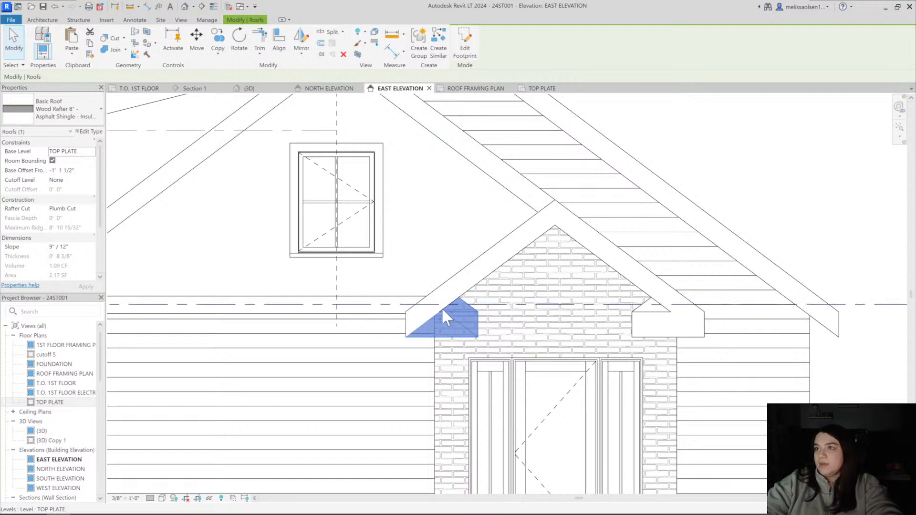
key("Escape")
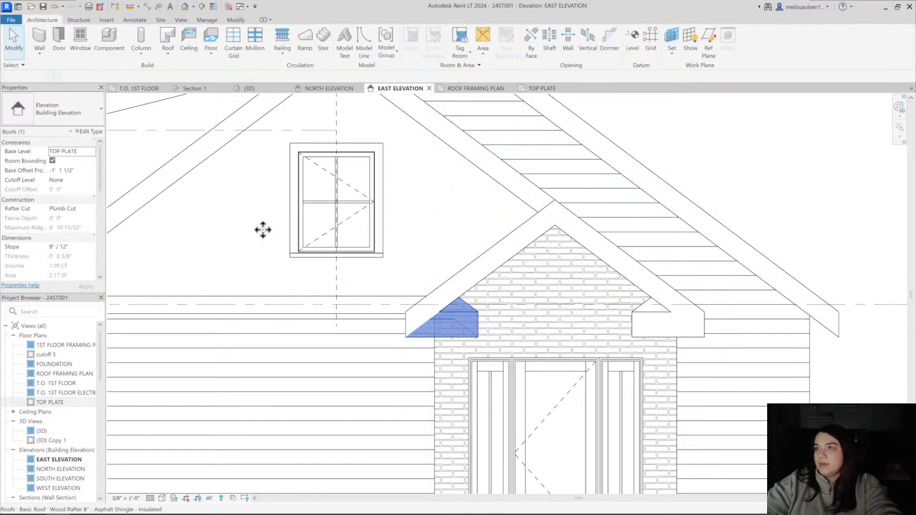
Duplicate the porch return's roof type under the name Wood Rafter 6" - Asphalt Shingle - Insulated 2
left_click(263, 230)
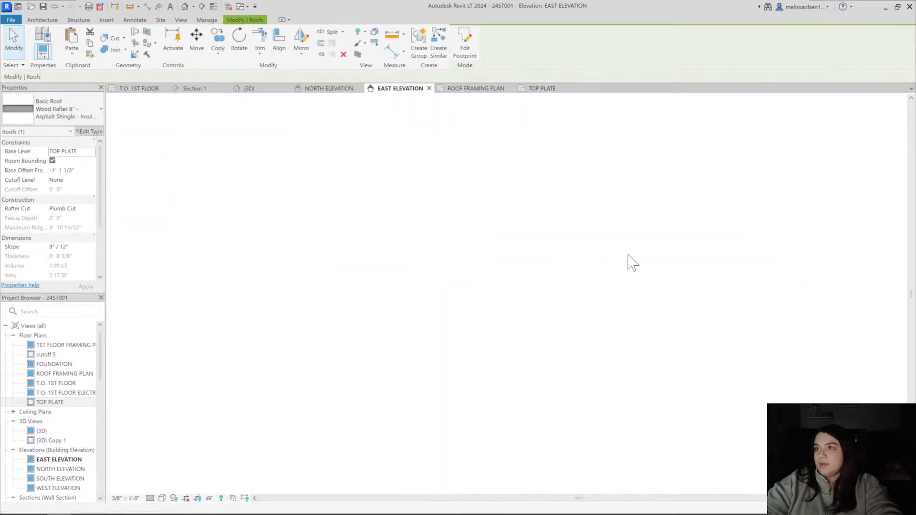
left_click(765, 150)
left_click(689, 248)
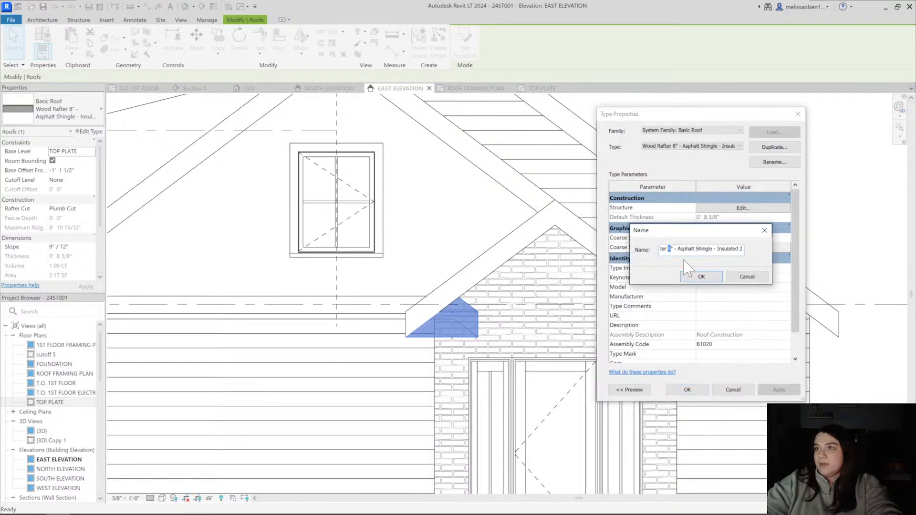
left_click(700, 277)
Reduce the new roof type's structure layer thickness for a total of 6 3/8" and apply the type
left_click(720, 209)
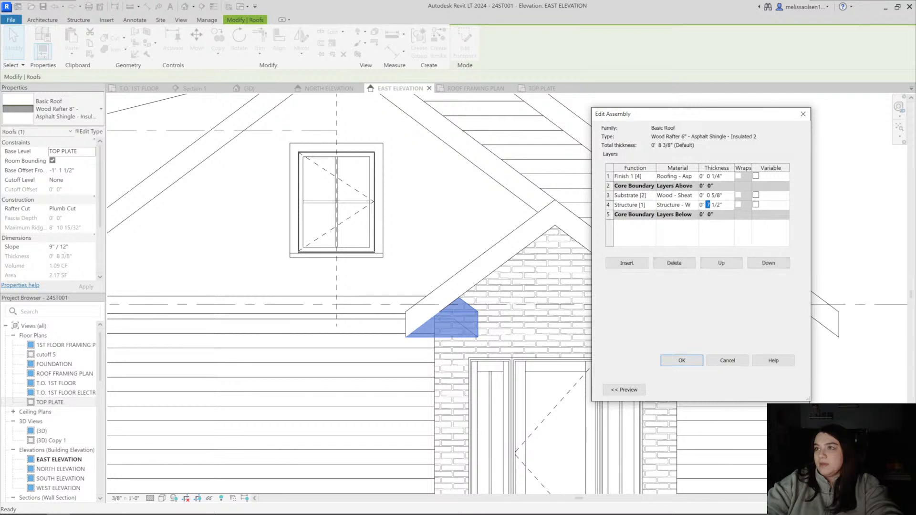
left_click(682, 361)
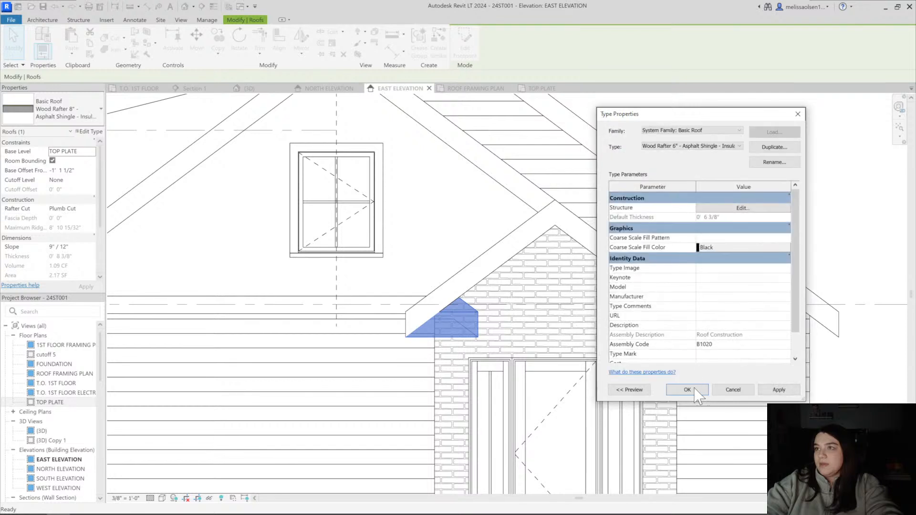
left_click(689, 390)
left_click(748, 184)
Match the porch gable's right return roof to the left return's 6" rafter type
middle_click_drag(757, 253, 725, 236)
key("m")
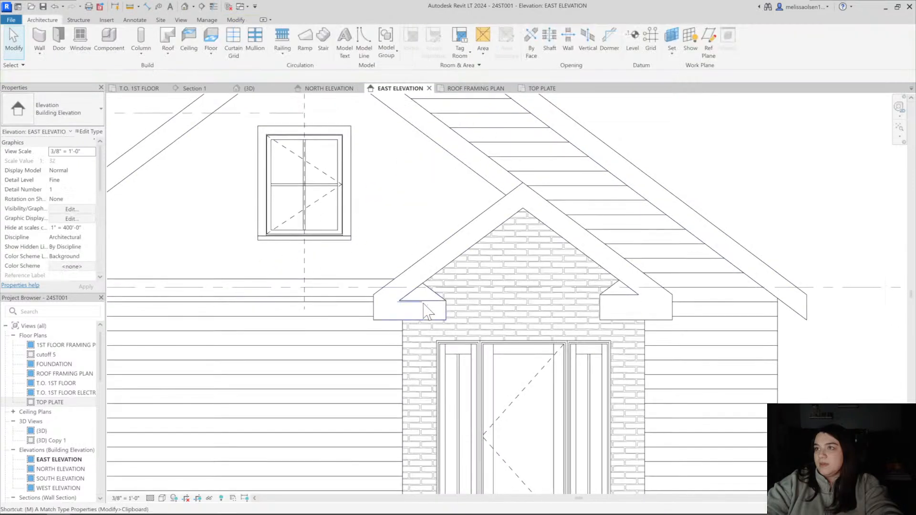
left_click(432, 300)
left_click(625, 299)
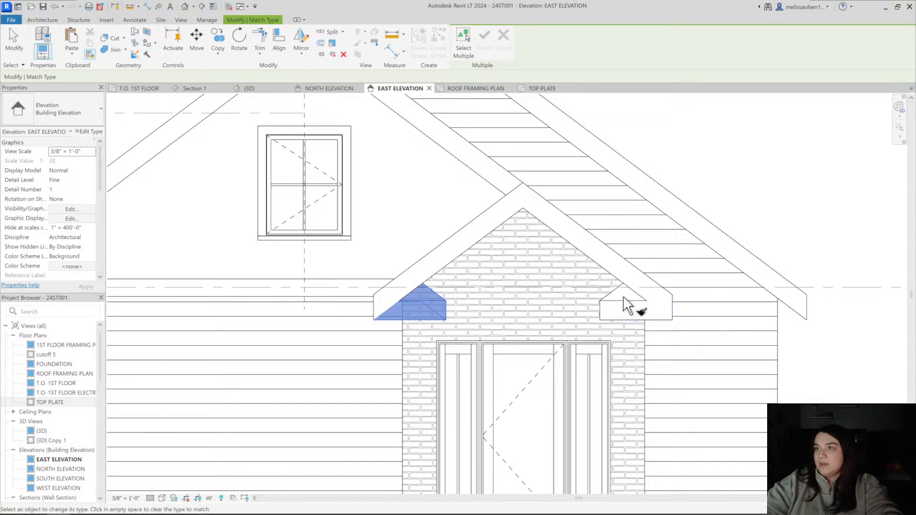
key("Escape")
key("Escape")
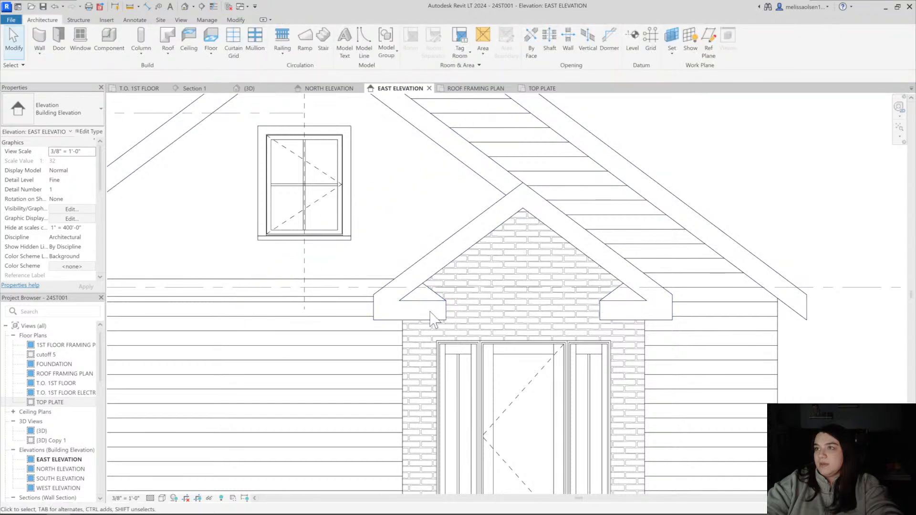
Match the main gable's left return roof to the porch return's 6" rafter type and check its properties
scroll(486, 313, "down", 1)
middle_click_drag(486, 314, 600, 314)
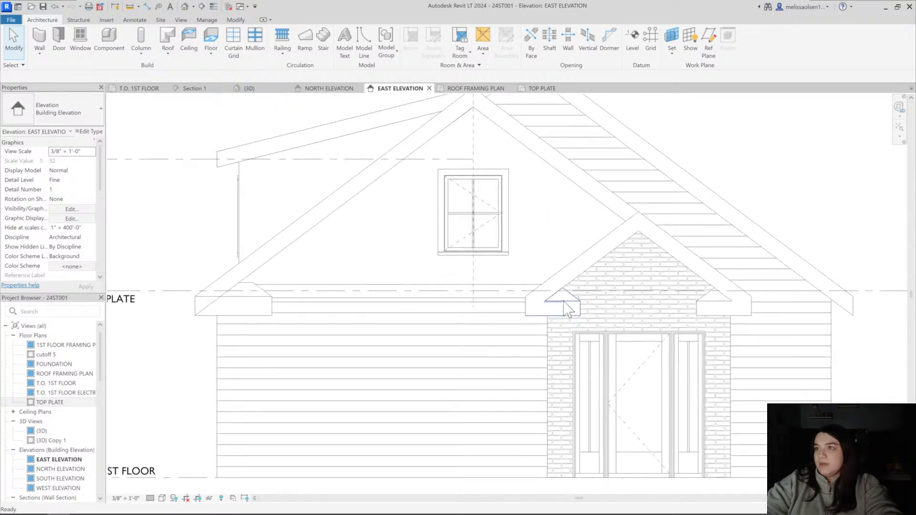
key("m")
key("a")
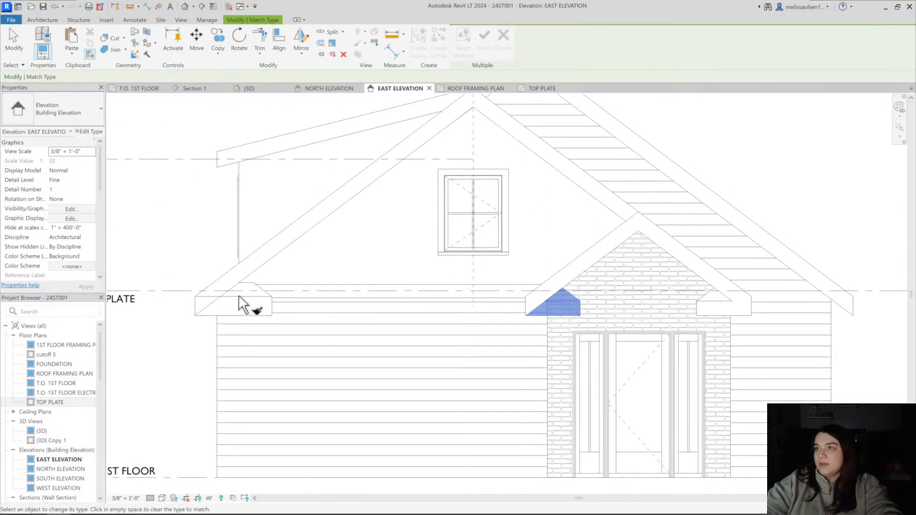
key("Escape")
key("Escape")
left_click(247, 274)
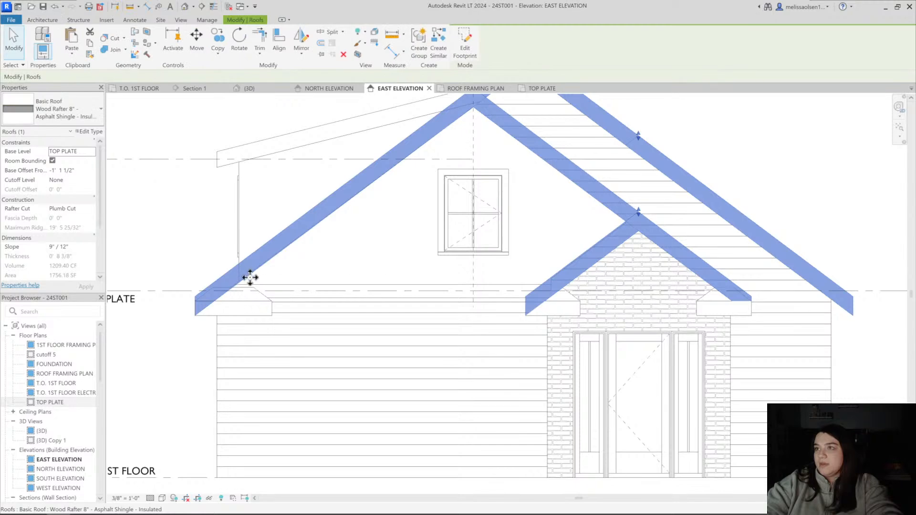
left_click(264, 301)
key("Escape")
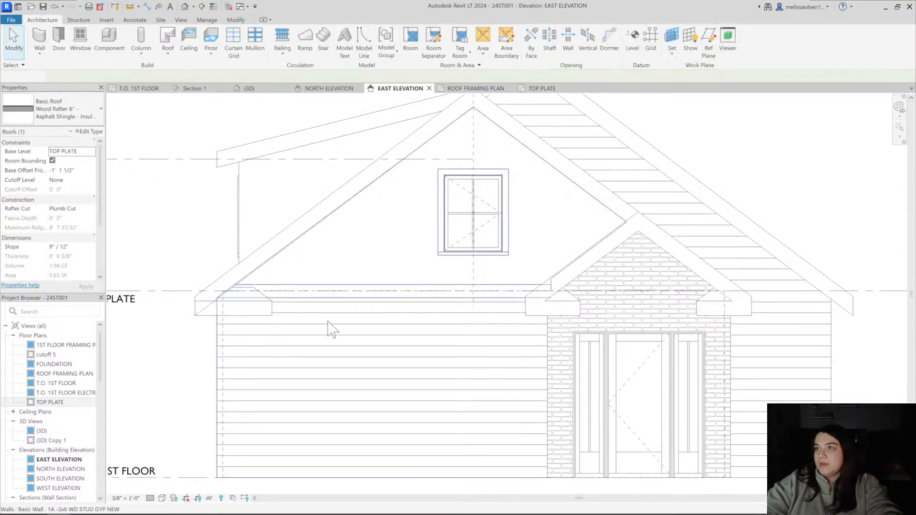
Lower the ridge of the main gable's left return roof to just below the upper gable wall's base line
scroll(346, 327, "down", 1)
scroll(346, 327, "down", 1)
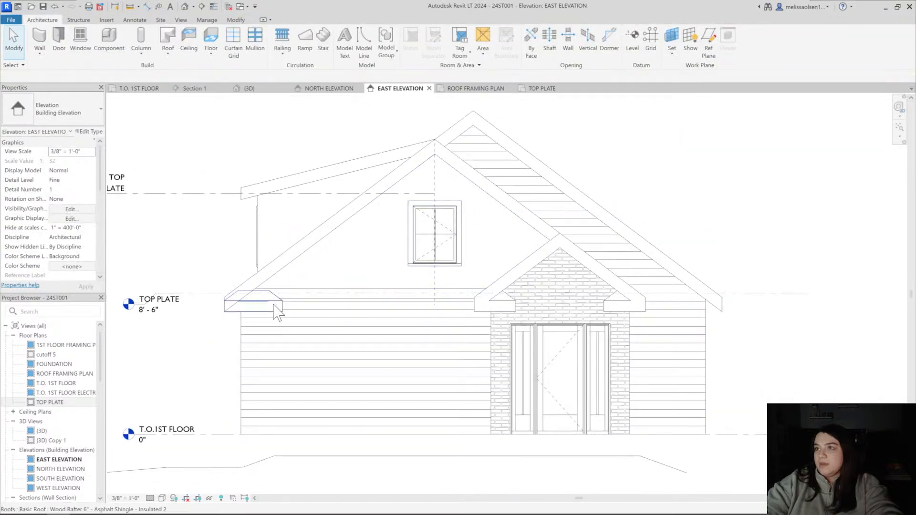
left_click(274, 306)
scroll(257, 292, "up", 6)
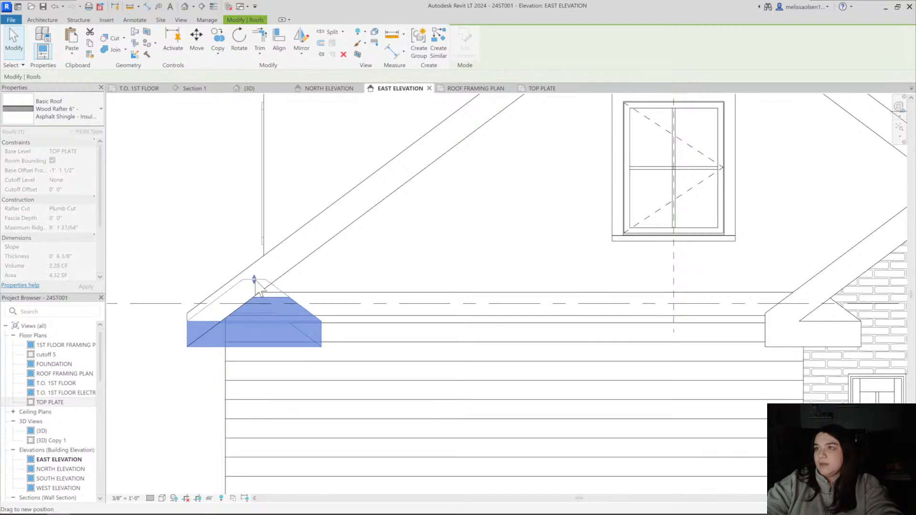
key("Escape")
scroll(267, 310, "down", 5)
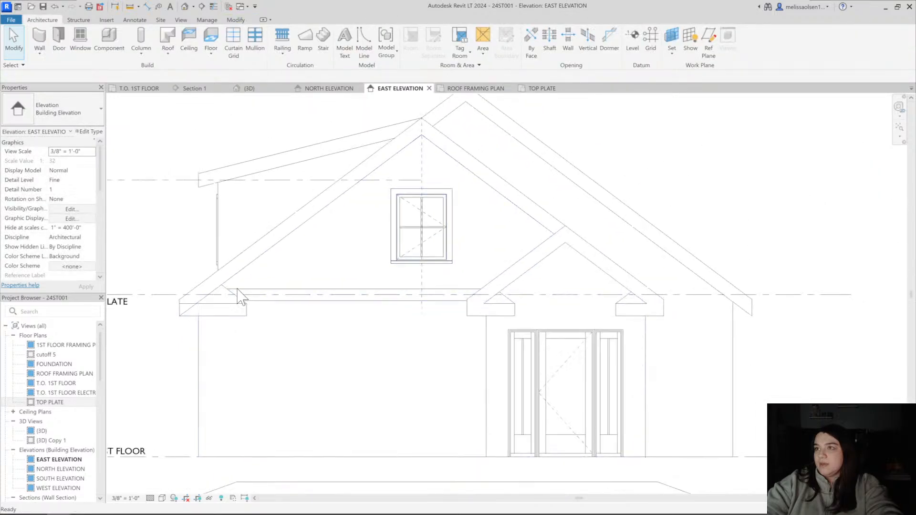
scroll(268, 268, "up", 2)
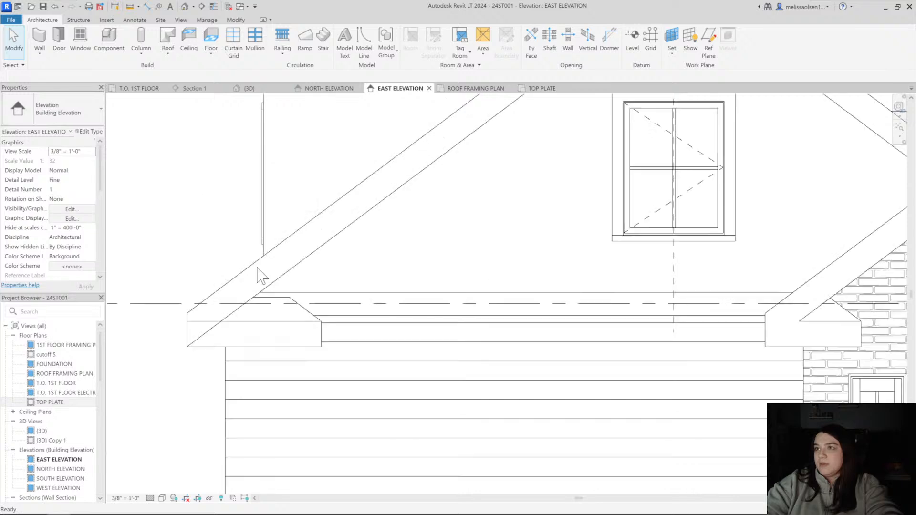
middle_click_drag(275, 303, 194, 282)
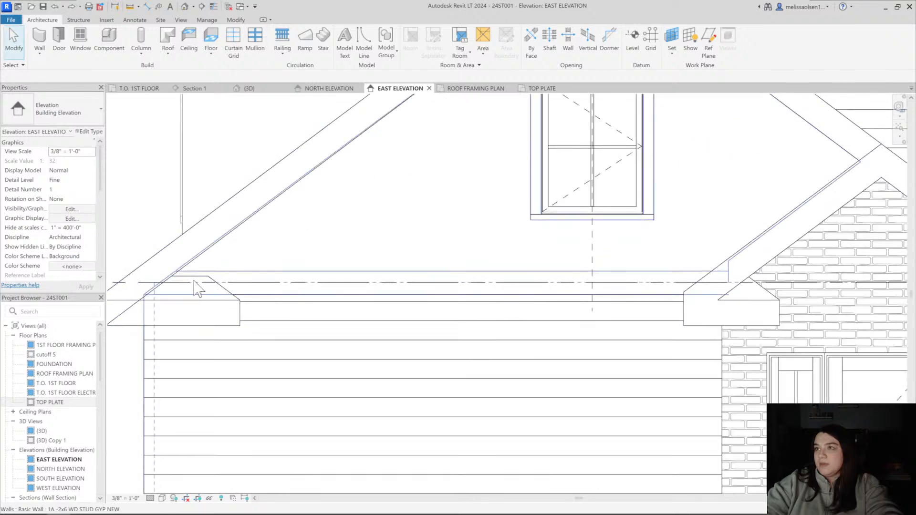
Check and compare the properties of the porch gable's left and right return roofs
scroll(236, 258, "down", 2)
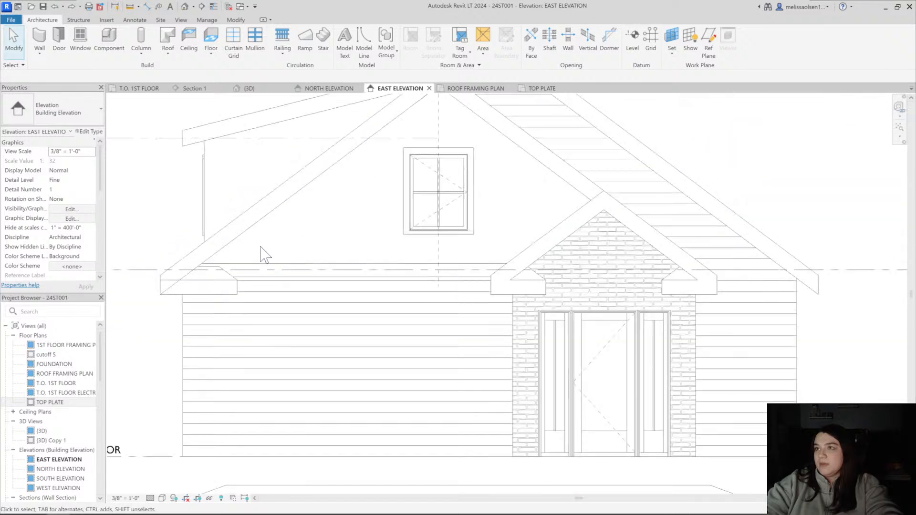
middle_click_drag(253, 258, 230, 256)
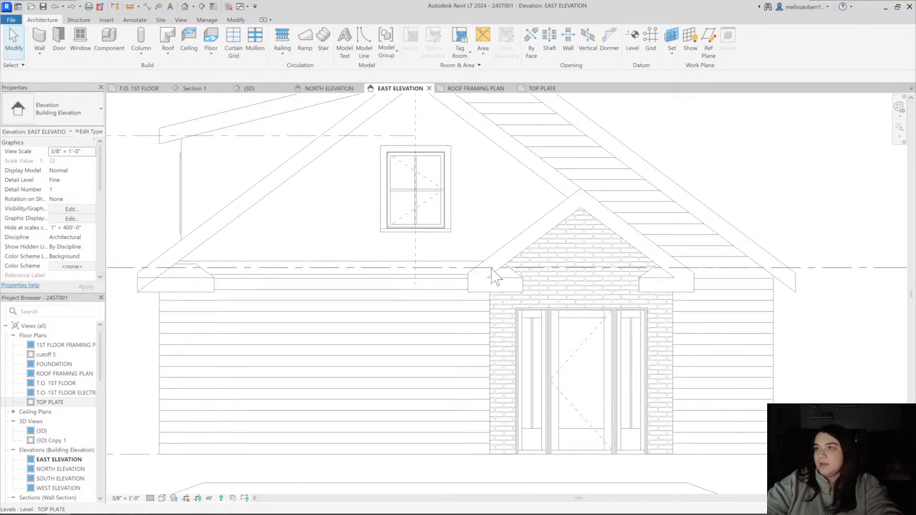
left_click(509, 272)
middle_click_drag(509, 271, 408, 258)
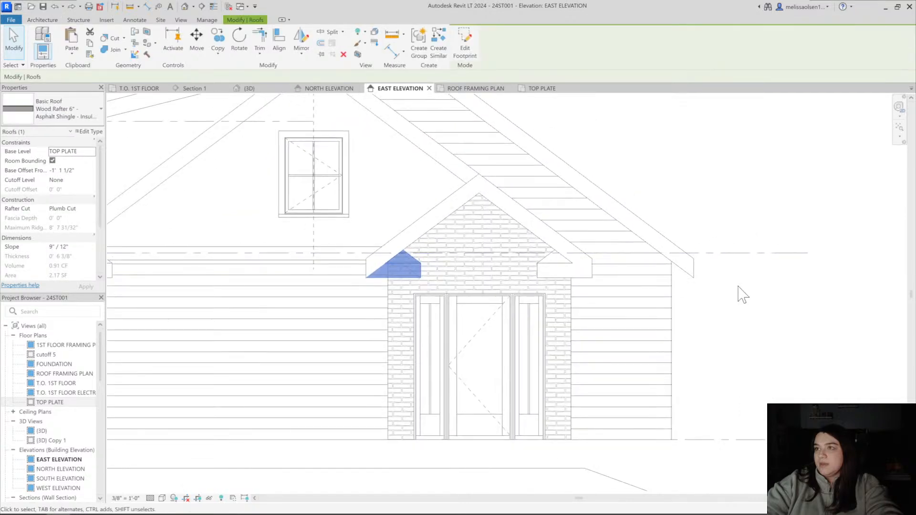
left_click(738, 287)
left_click(547, 259)
scroll(548, 259, "down", 4)
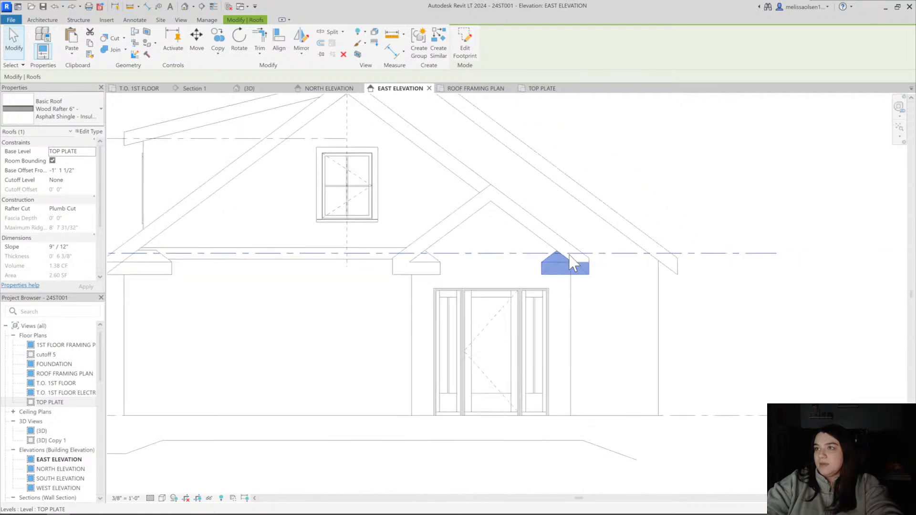
left_click(651, 169)
left_click(561, 265)
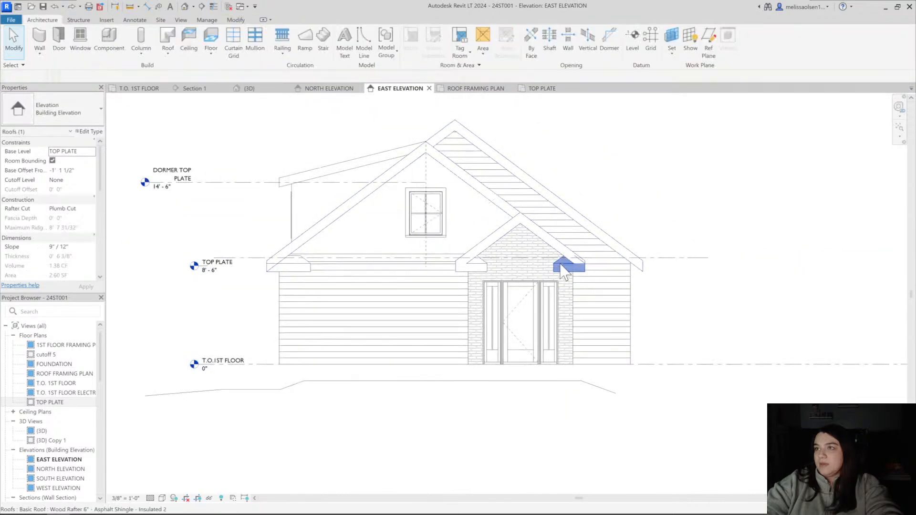
scroll(561, 265, "up", 3)
scroll(515, 258, "down", 2)
scroll(258, 260, "up", 1)
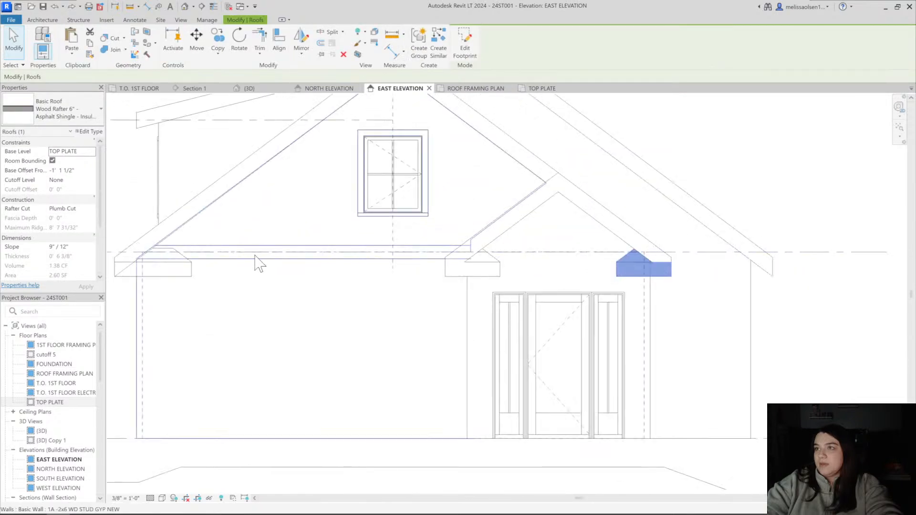
Raise the ridge of the main gable's left return roof to about 9' 2 5/8", above the upper gable wall's base line
middle_click_drag(171, 257, 239, 257)
scroll(239, 258, "up", 1)
left_click_drag(222, 251, 220, 236)
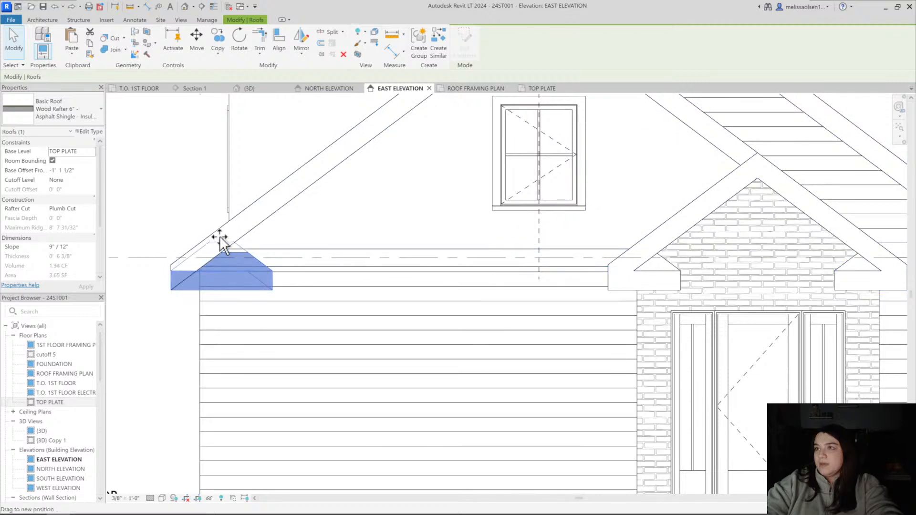
left_click(392, 229)
Try unjoining the porch gable's left return roof from the main roof and adjusting its ridge height to about 8' 9 11/16"
left_click(659, 272)
middle_click_drag(669, 280, 524, 286)
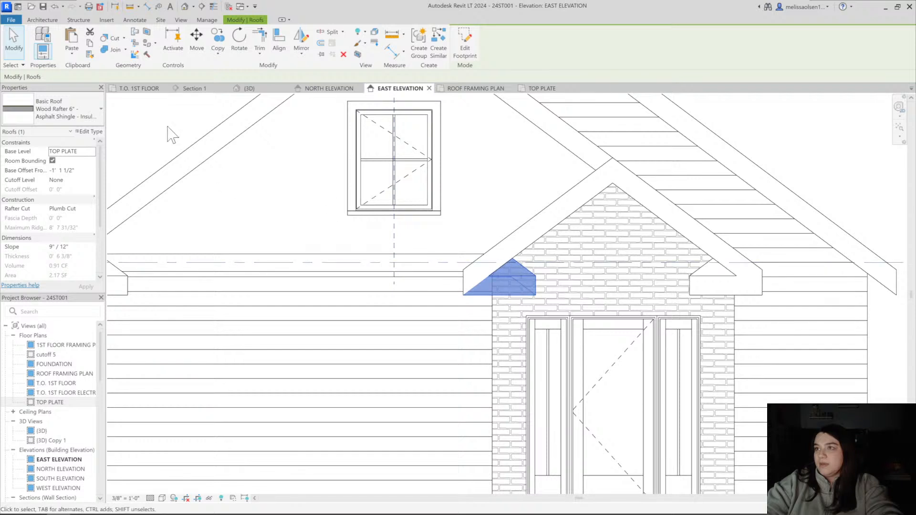
left_click(126, 49)
left_click(136, 98)
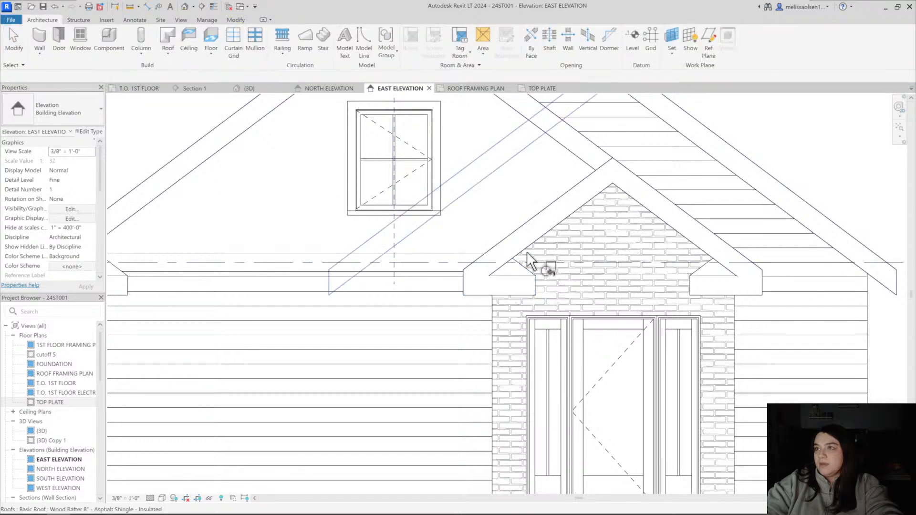
left_click(525, 280)
key("Escape")
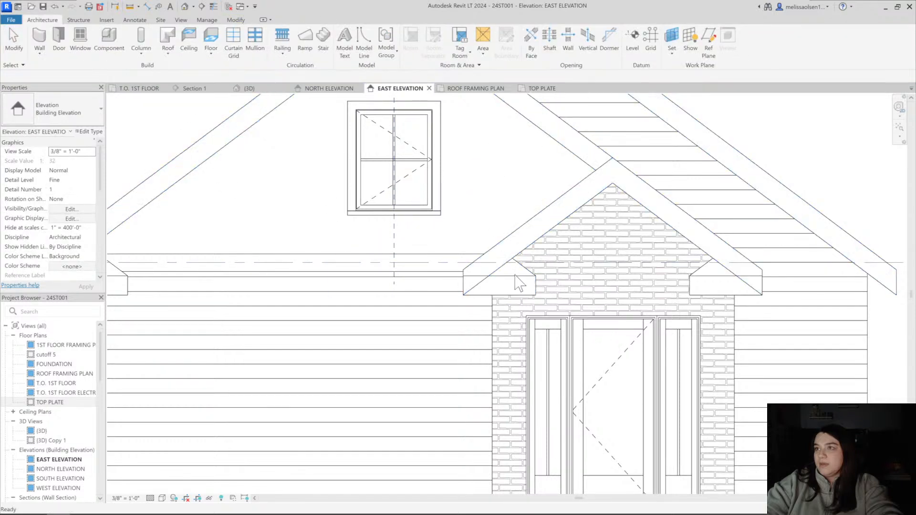
left_click(513, 276)
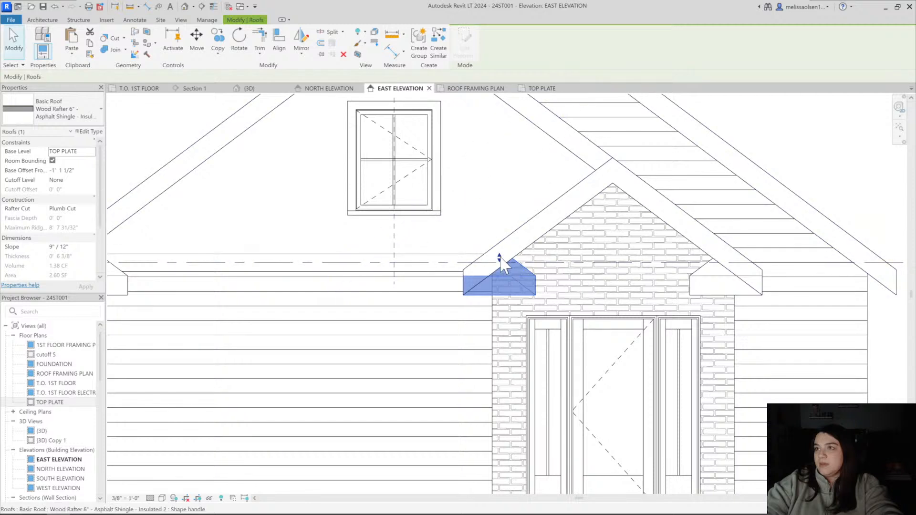
mouse_move(500, 258)
left_mouse_down()
mouse_move(497, 278)
mouse_move(498, 259)
left_mouse_up()
key("Escape")
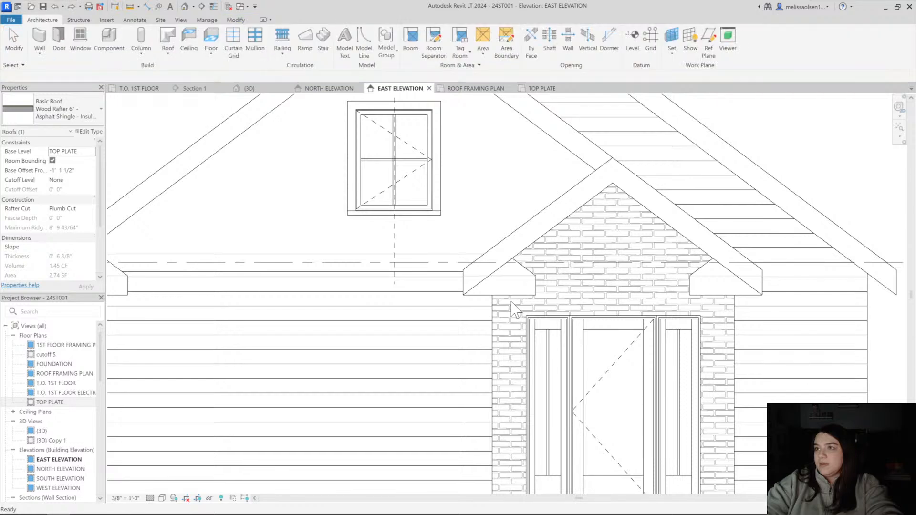
Undo the ridge height change on the main gable's left return roof
scroll(386, 291, "down", 3)
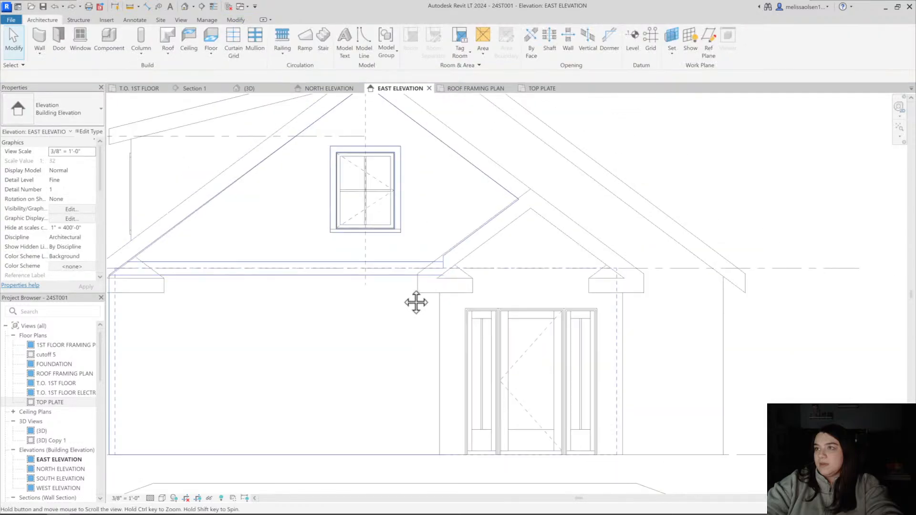
scroll(284, 285, "up", 3)
left_click(258, 243)
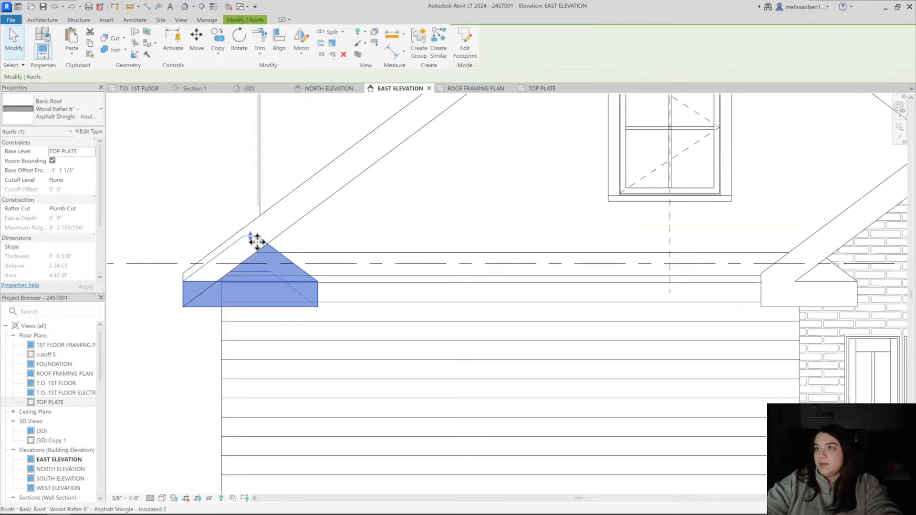
key("ctrl+z")
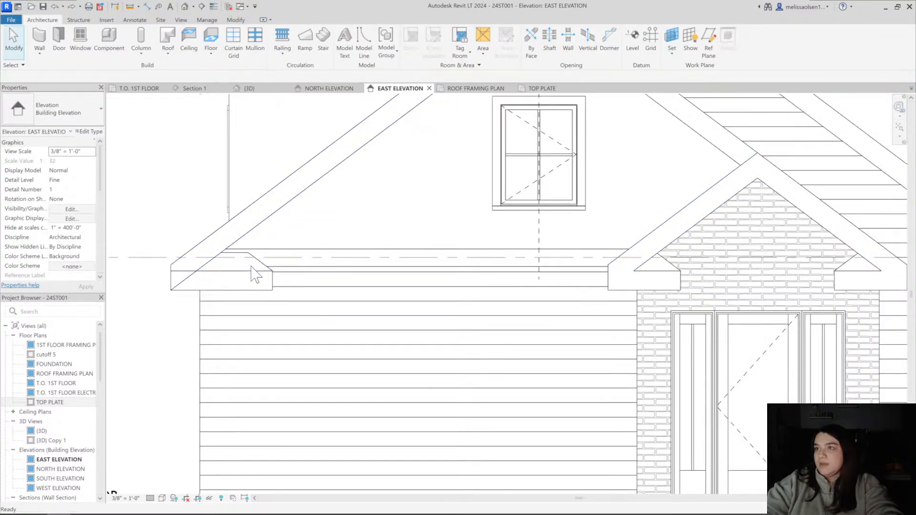
left_click(257, 259)
left_click(316, 253)
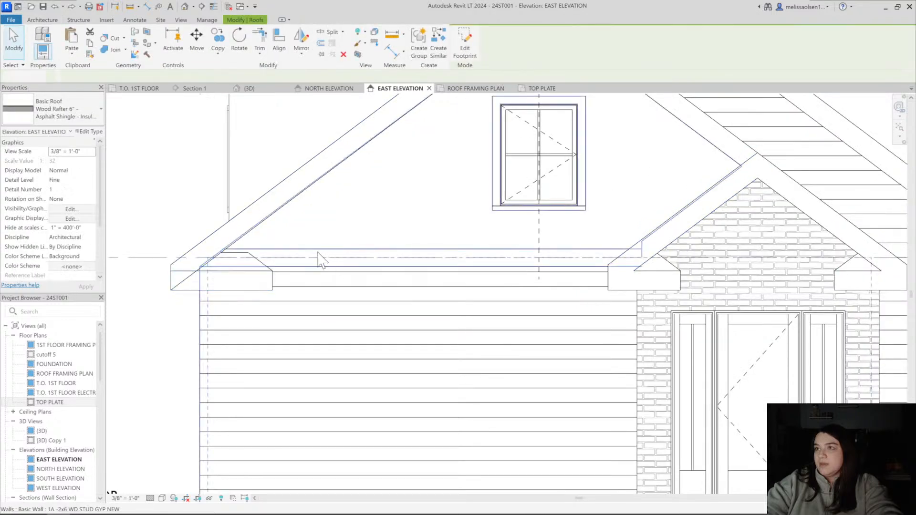
Try raising the ridge of the main gable's left return roof to about 9' 1 11/16"
left_click(257, 261)
left_click_drag(224, 253, 224, 239)
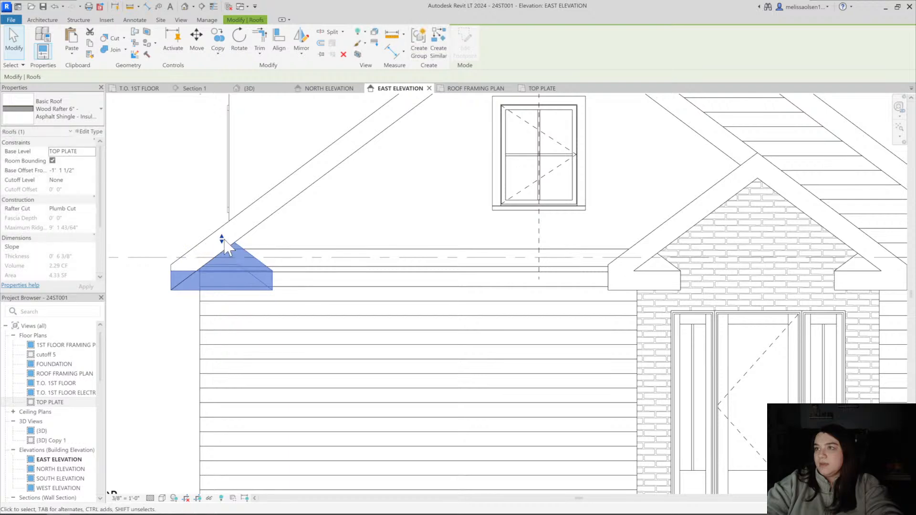
key("Escape")
scroll(276, 282, "down", 5)
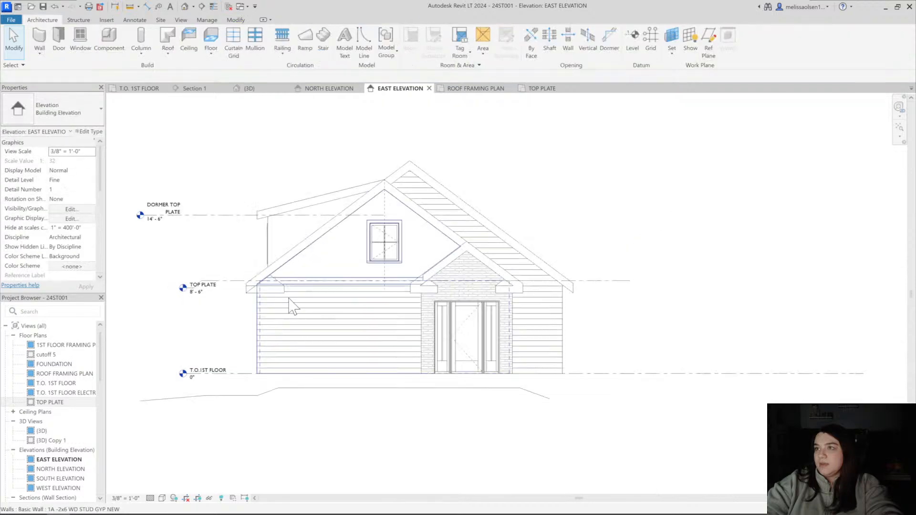
scroll(272, 281, "up", 4)
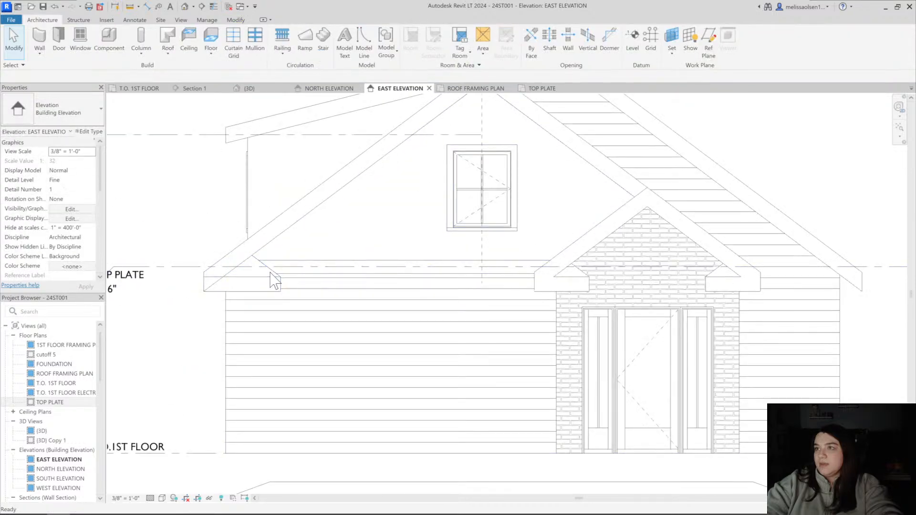
scroll(271, 276, "up", 2)
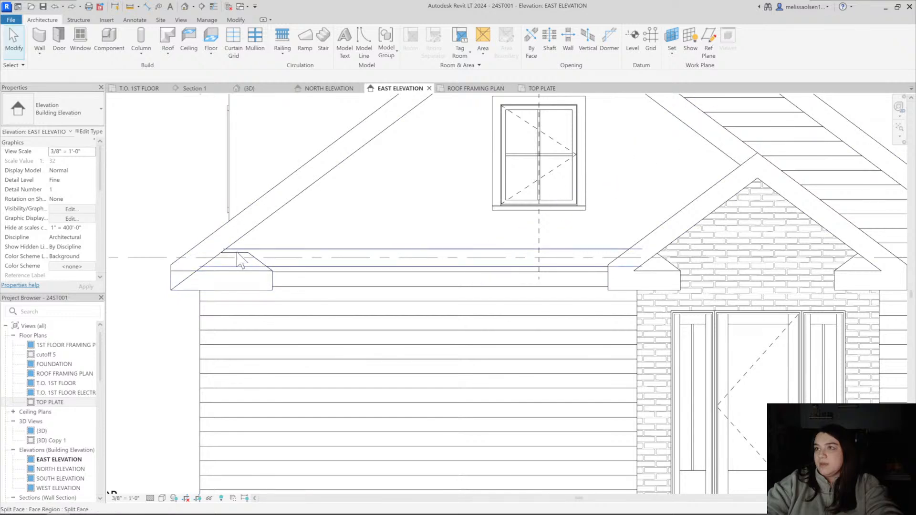
scroll(243, 265, "down", 3)
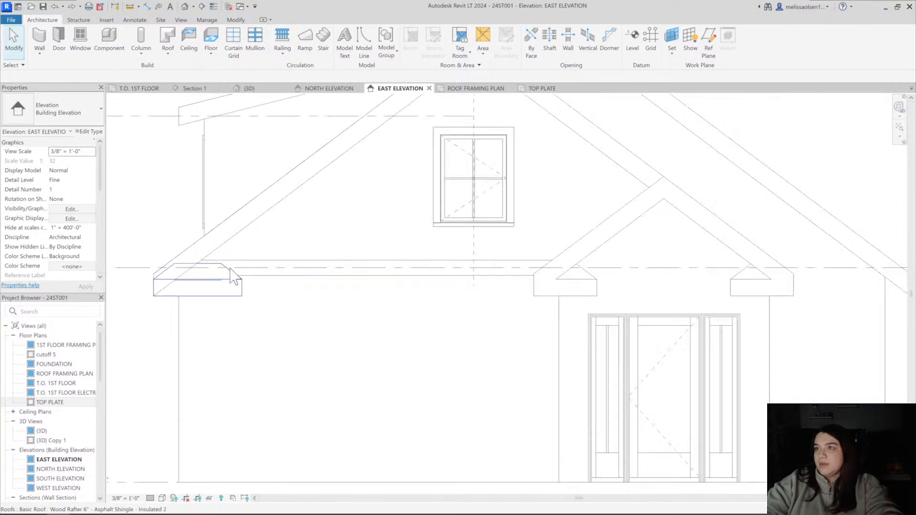
scroll(231, 275, "up", 2)
Raise the ridge of the main gable's left return roof to about 9' 1 1/4"
left_click(231, 279)
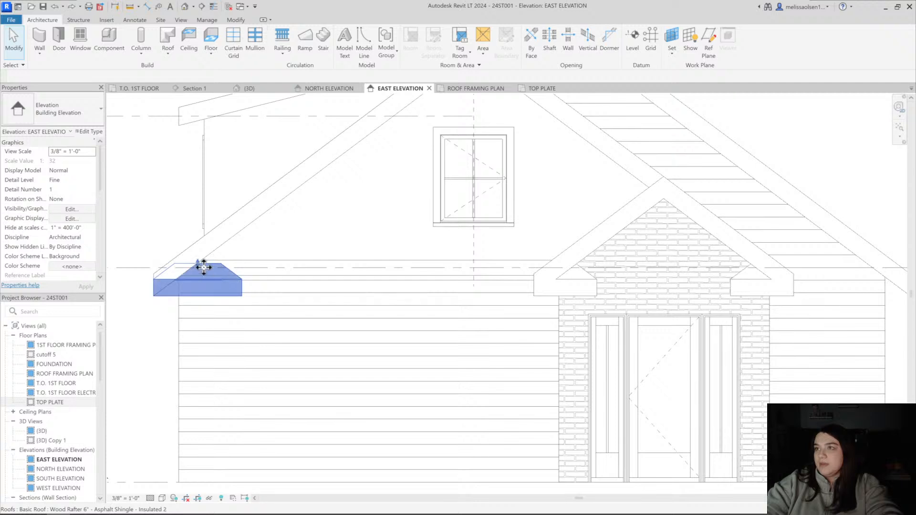
scroll(196, 265, "up", 3)
left_click_drag(199, 239, 199, 240)
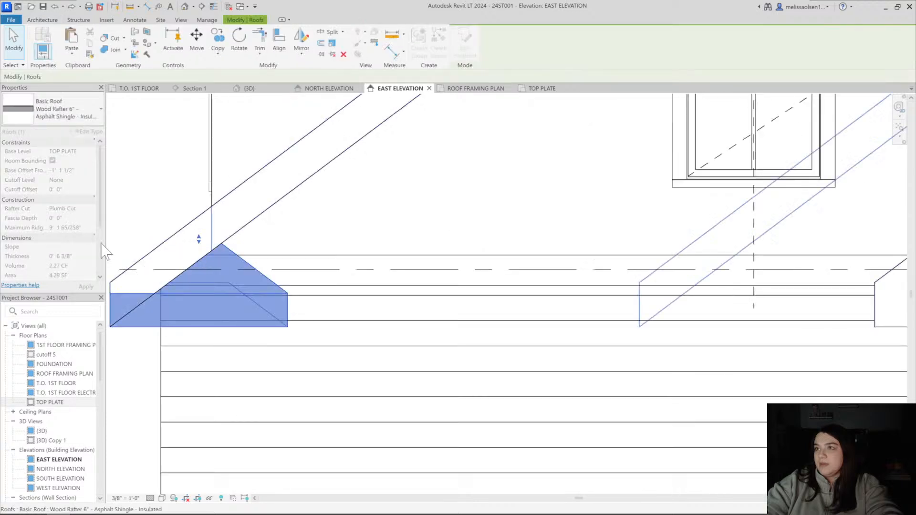
scroll(67, 229, "down", 2)
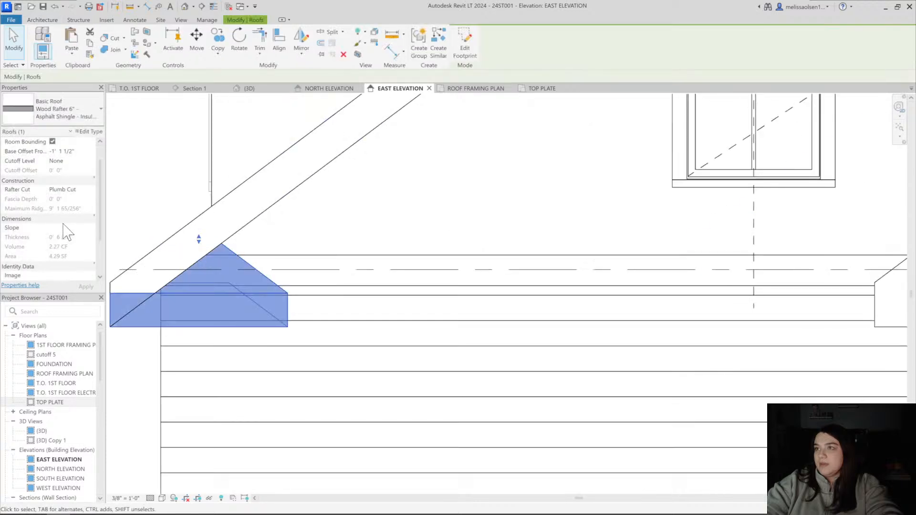
left_click(372, 234)
left_click(171, 260)
left_click(347, 231)
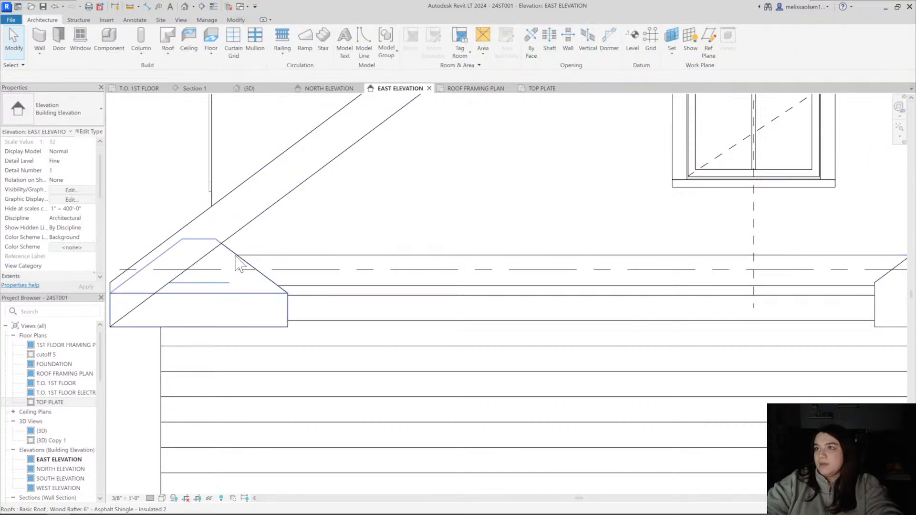
Join the main gable's left return roof with the main 8" rafter roof
left_click(238, 262)
key("j")
key("g")
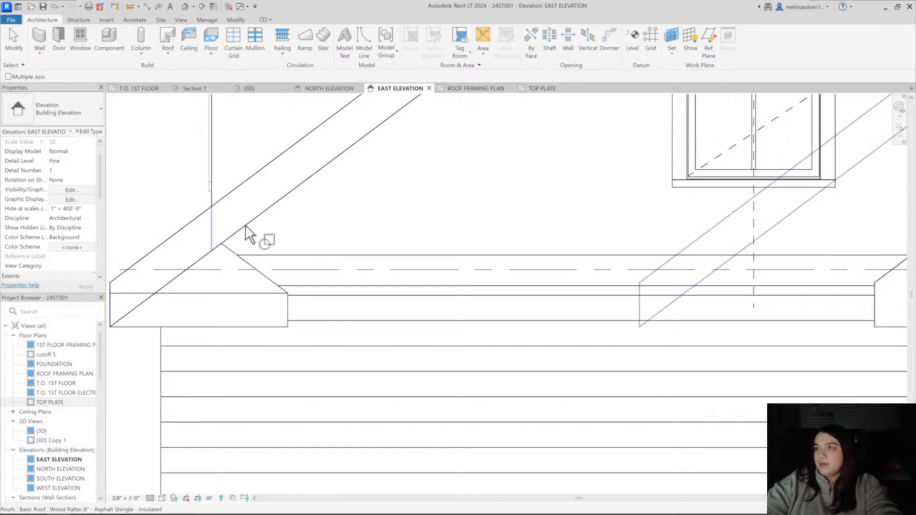
left_click(239, 247)
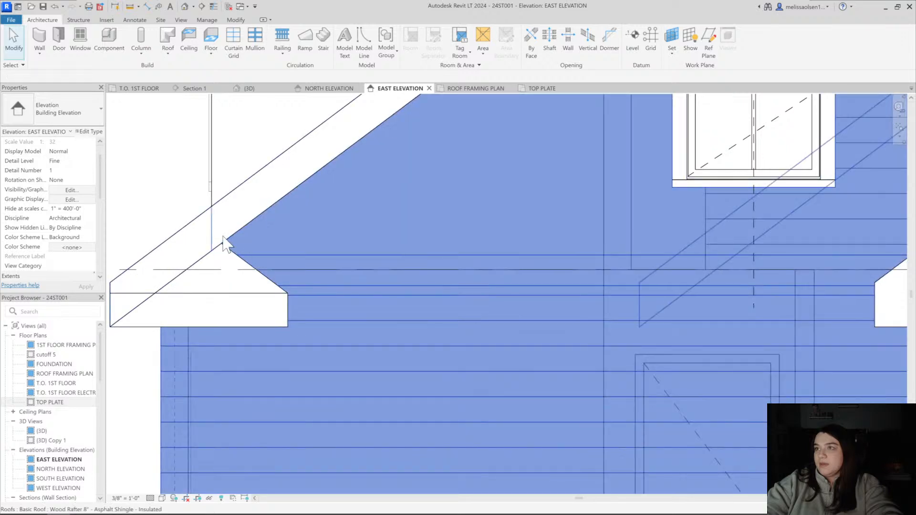
scroll(229, 253, "down", 3)
left_click(236, 260)
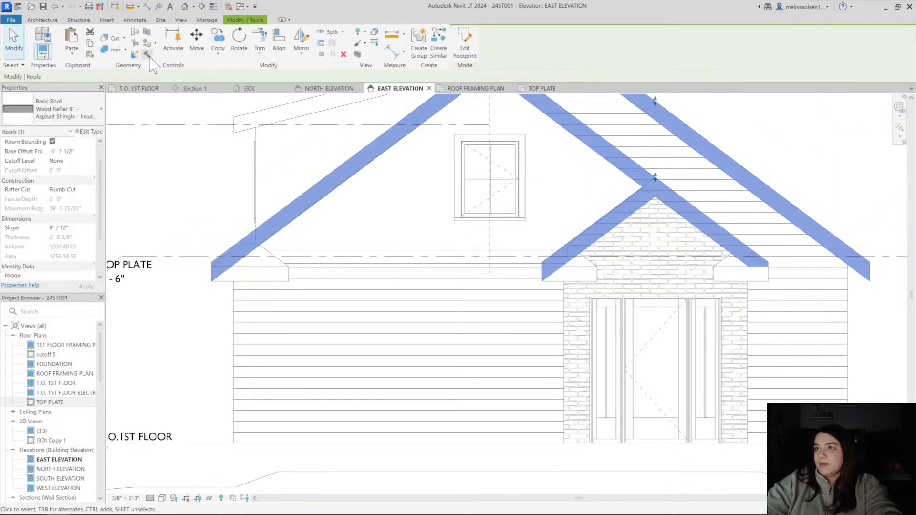
scroll(254, 252, "up", 4)
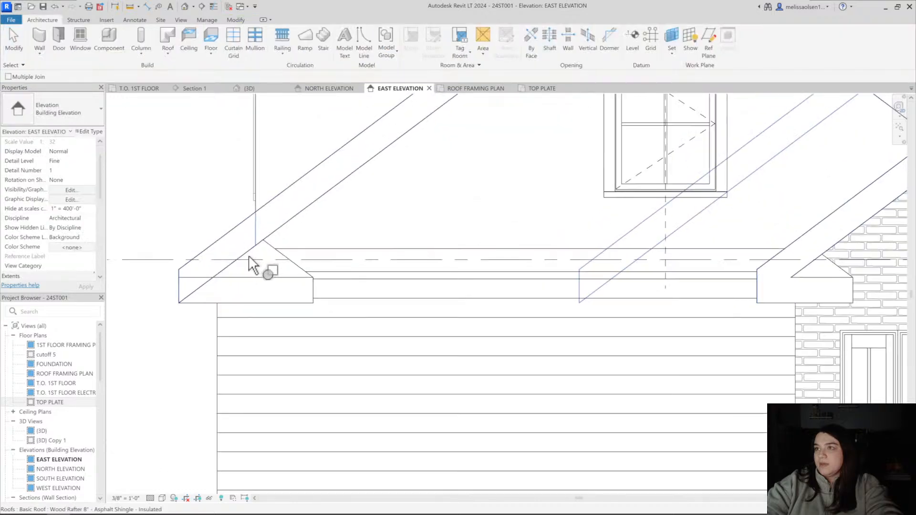
left_click(248, 256)
left_click(247, 284)
scroll(310, 281, "down", 6)
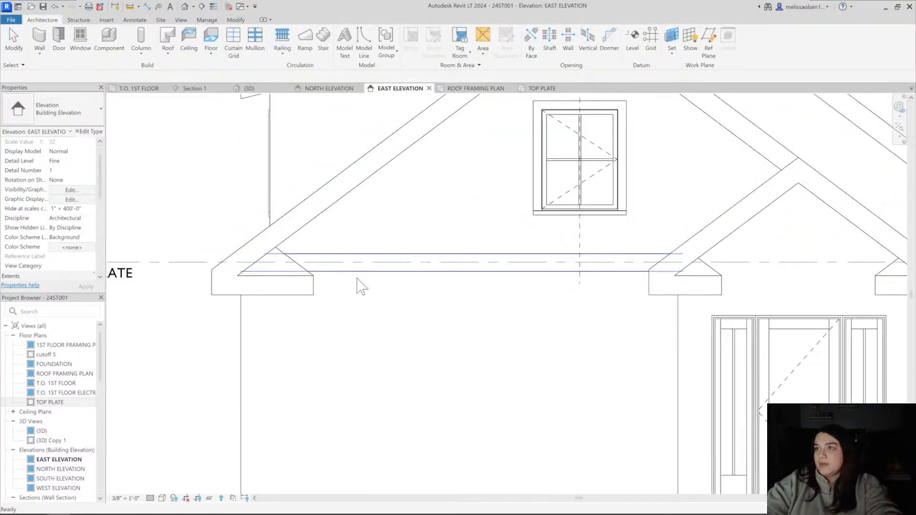
Edit the split face boundary on the main gable wall and move both band lines down to the return roof's bottom edge
scroll(308, 280, "up", 3)
left_click(358, 286)
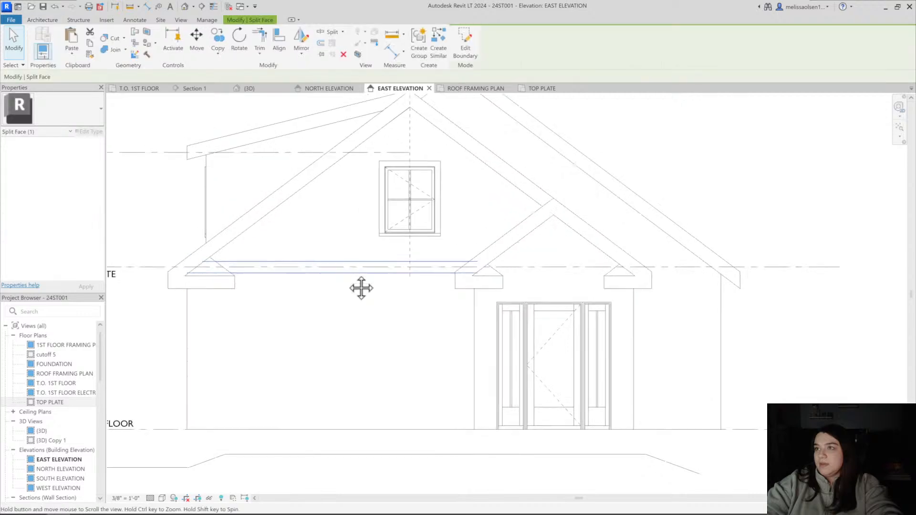
scroll(360, 286, "up", 3)
left_click(376, 274)
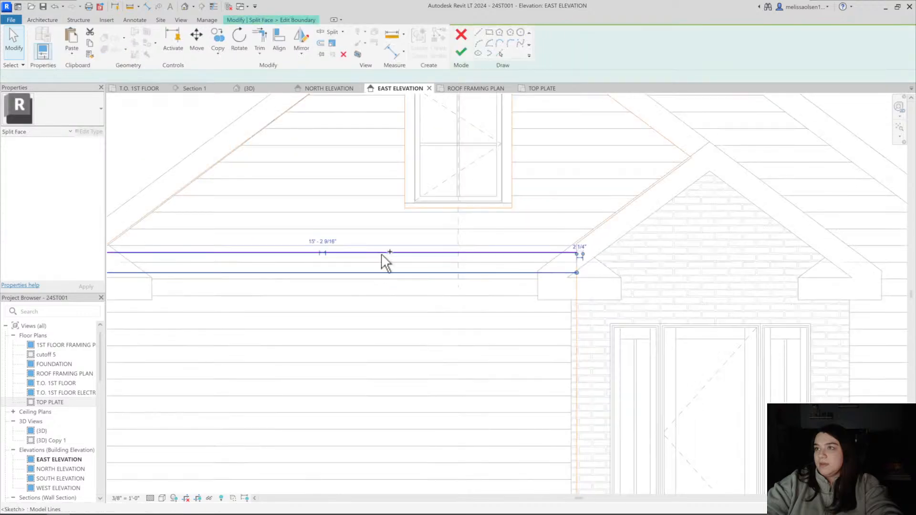
left_click(382, 254, "ctrl")
middle_click_drag(385, 273, 559, 271)
scroll(246, 283, "up", 3)
left_click_drag(274, 268, 274, 321)
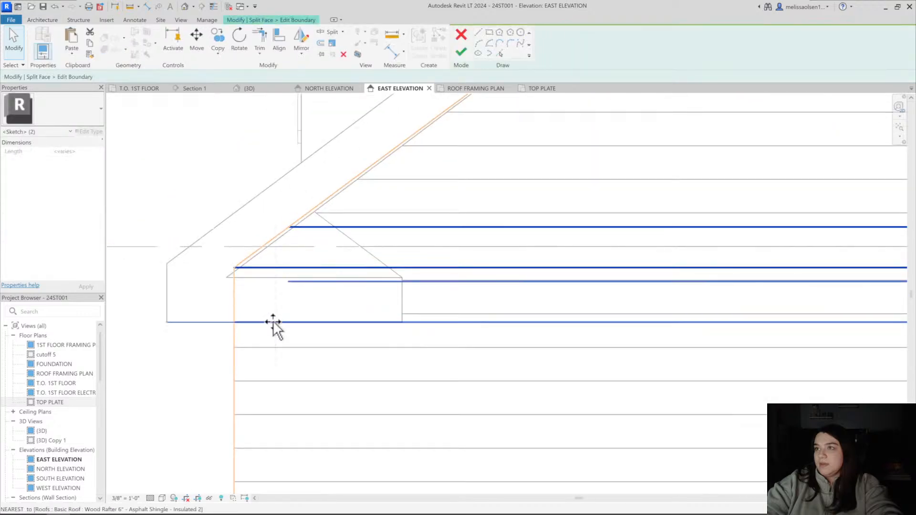
Move the split face's upper band line up to align with the top of the return roof's fascia
scroll(422, 276, "down", 1)
scroll(423, 275, "up", 2)
left_click(403, 303)
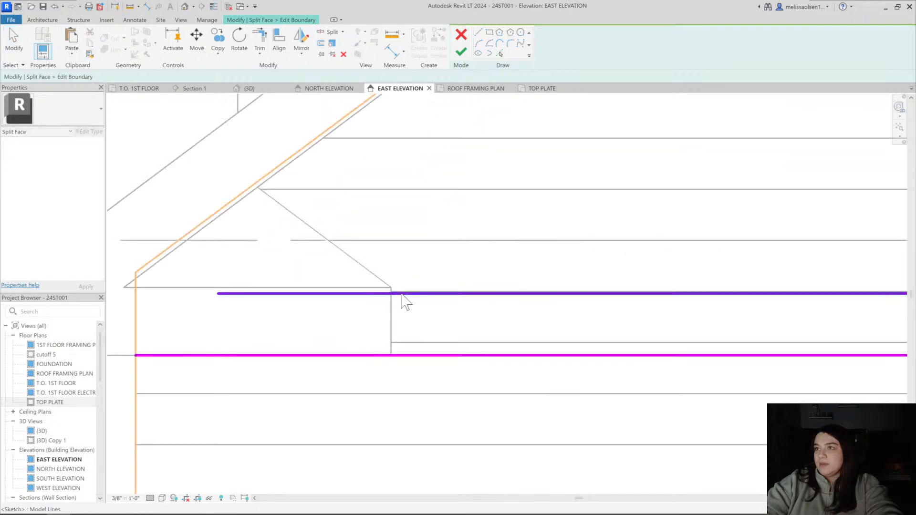
left_click(400, 292)
left_click_drag(400, 292, 400, 286)
left_click(403, 296)
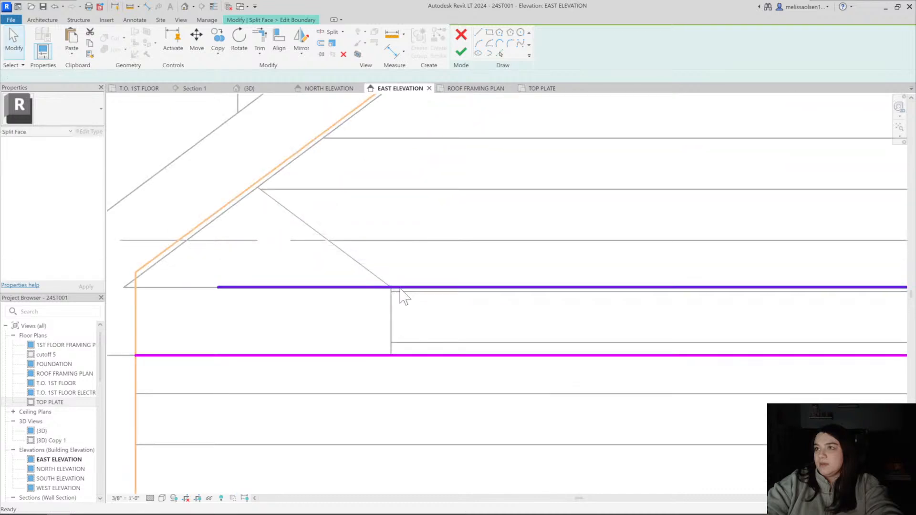
Measure the split face band's height beside the return roof with an aligned dimension and delete that dimension
left_click(424, 290)
left_click(416, 354)
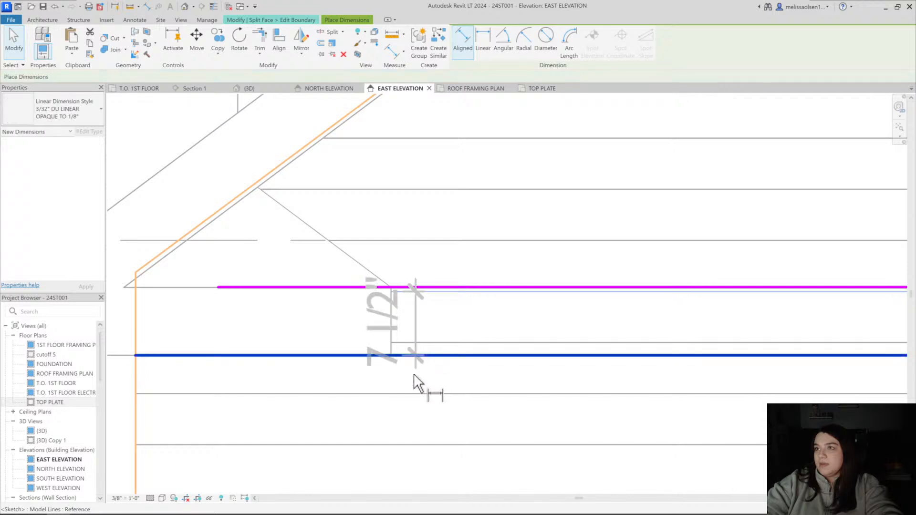
left_click(412, 375)
scroll(418, 367, "down", 2)
middle_click_drag(419, 363, 356, 353)
key("Escape")
key("Escape")
left_click(352, 337)
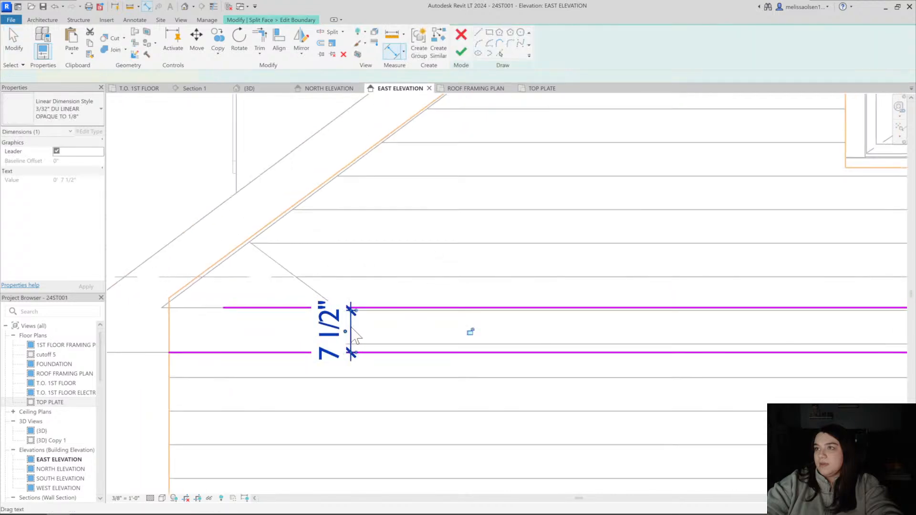
key("Delete")
left_click(372, 308)
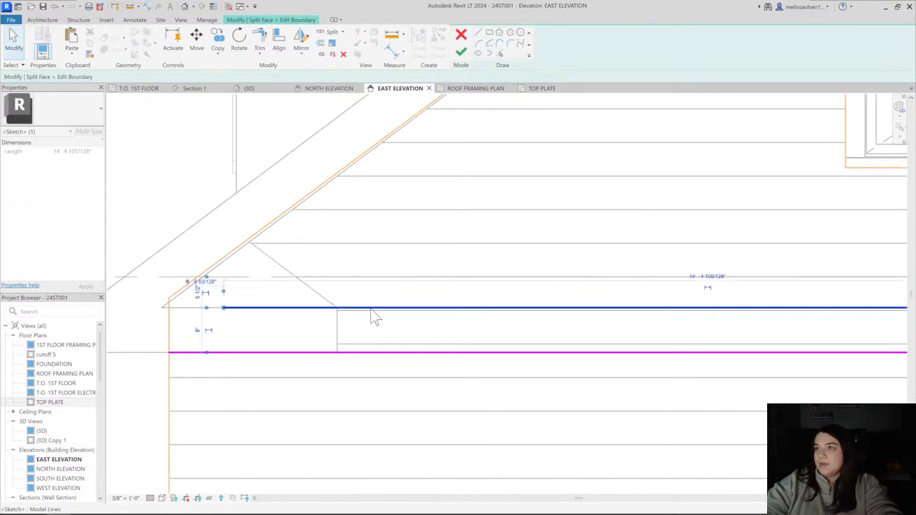
key("v")
left_click(370, 308)
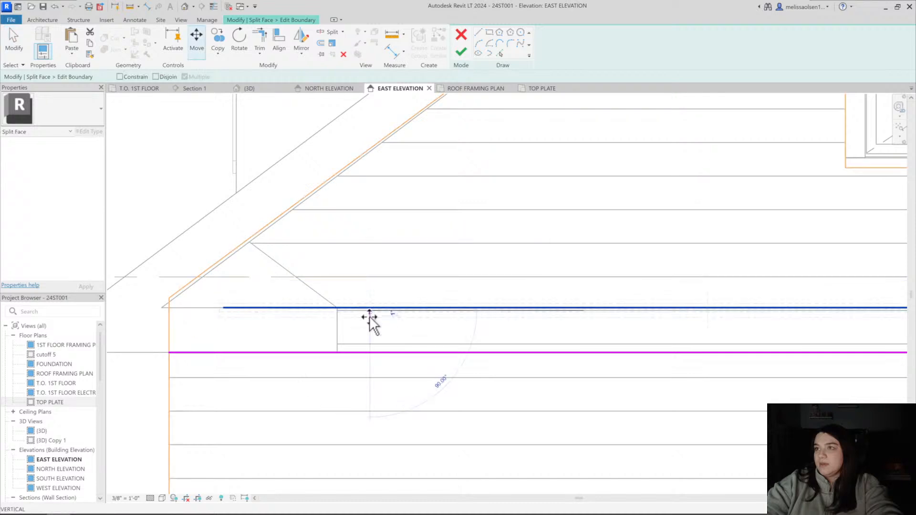
key("Escape")
Extend the split face's upper band line to the main gable wall's left edge and finish the boundary edit
scroll(370, 316, "down", 2)
middle_click_drag(370, 316, 309, 309)
left_click(256, 305)
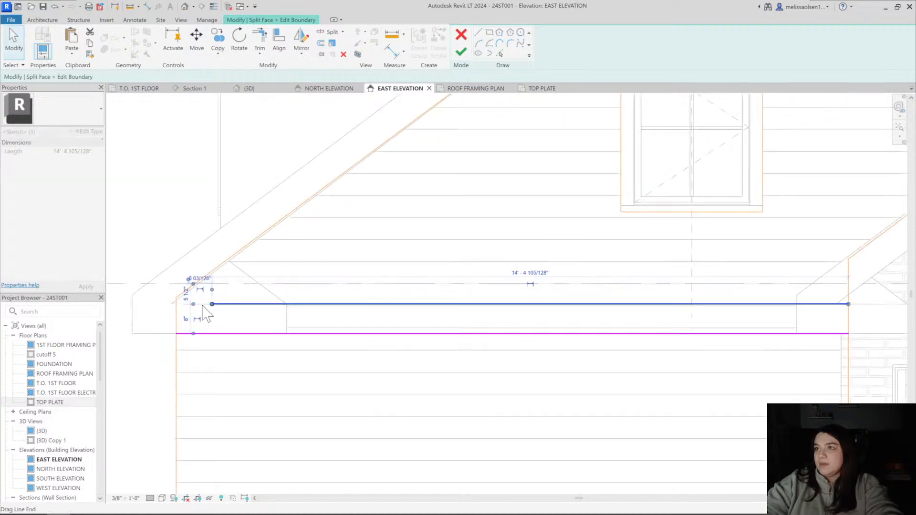
left_click_drag(210, 304, 180, 305)
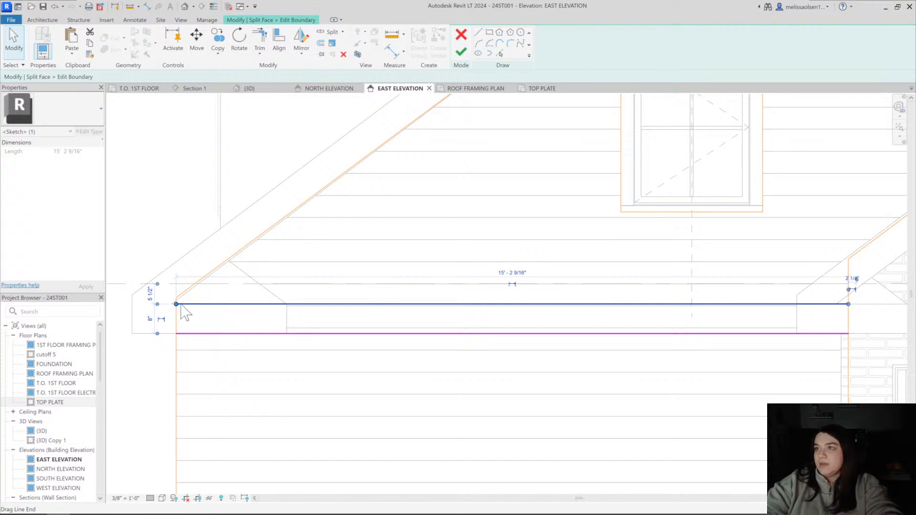
scroll(180, 305, "up", 3)
key("Escape")
scroll(356, 321, "down", 5)
mouse_move(385, 335)
middle_mouse_down()
mouse_move(457, 339)
mouse_move(269, 319)
middle_mouse_up()
scroll(535, 299, "up", 3)
scroll(523, 316, "down", 1)
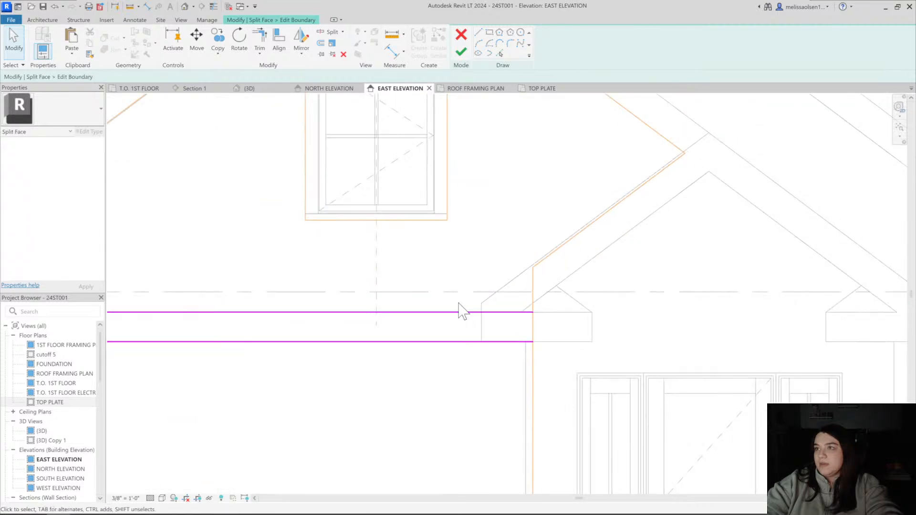
scroll(459, 311, "down", 2)
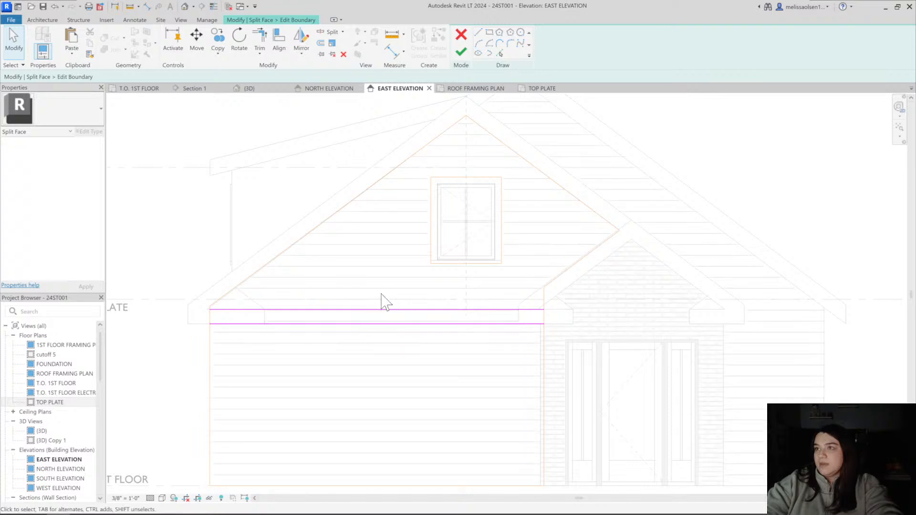
left_click(461, 51)
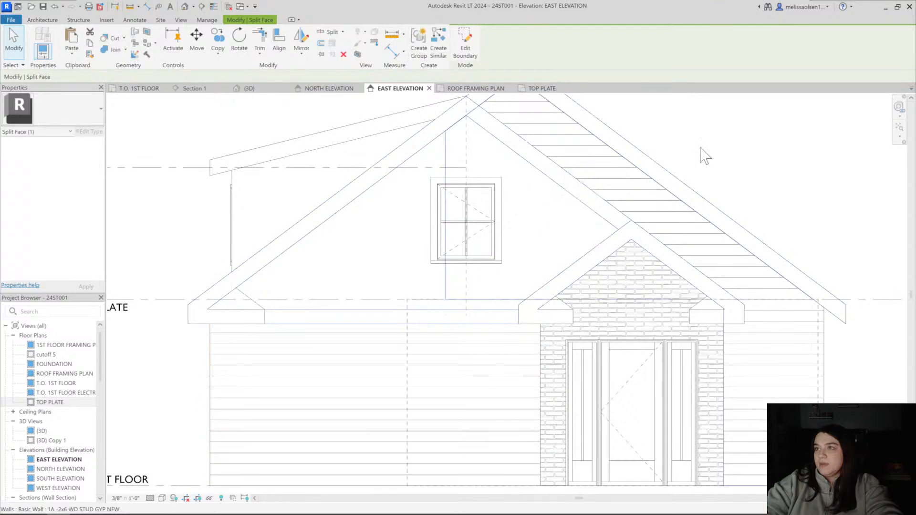
Copy the main gable's left return roof across to the right eave of the rear gable
scroll(642, 152, "down", 1)
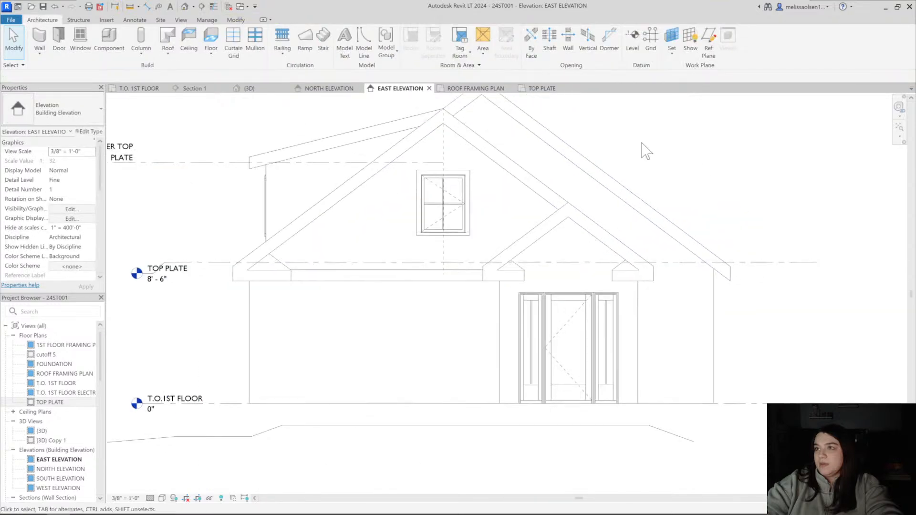
left_click(286, 271)
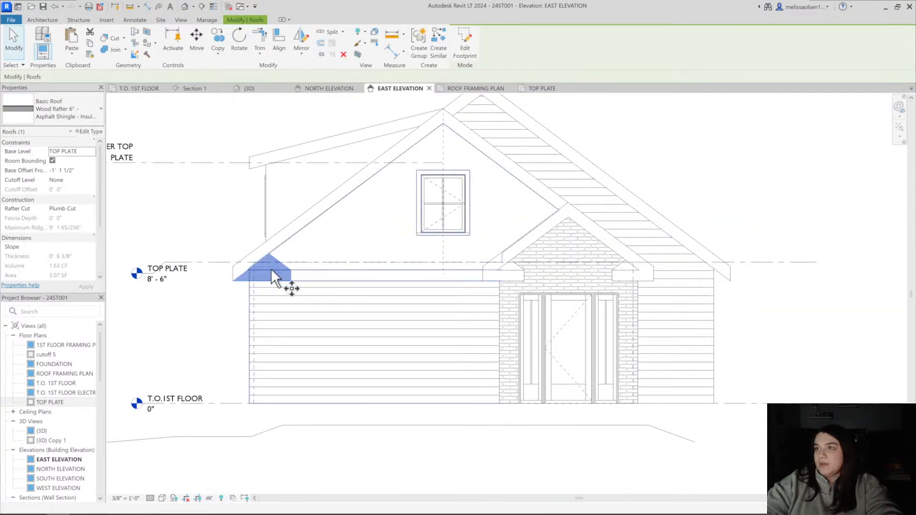
left_click_drag(272, 276, 706, 279)
key("Escape")
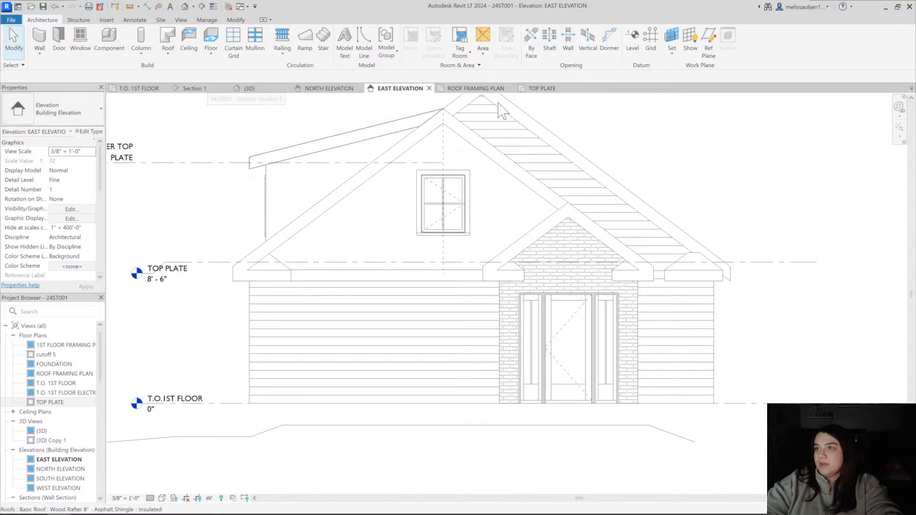
In the TOP PLATE plan, move the copied return roof by its outer corner onto the large rear roof's outer corner
left_click(542, 88)
scroll(385, 186, "down", 2)
middle_click_drag(331, 100, 428, 211)
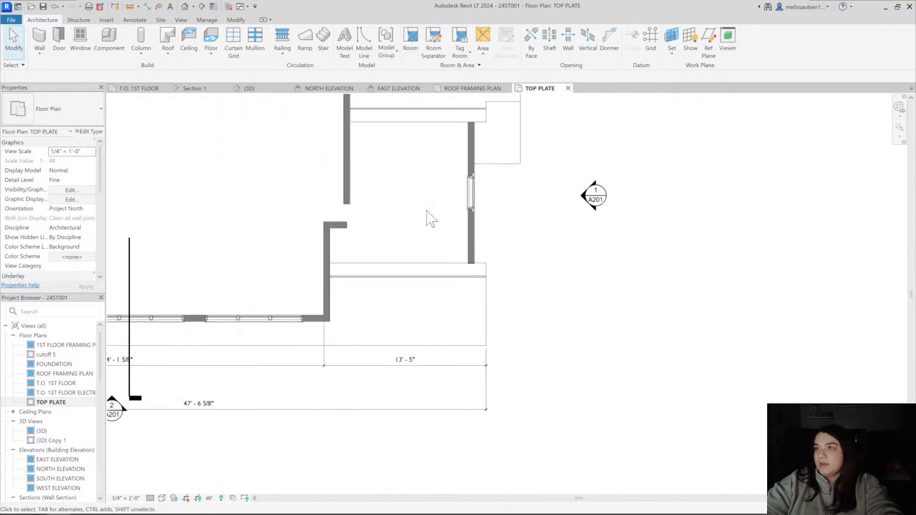
middle_click_drag(413, 101, 425, 270)
scroll(493, 212, "up", 1)
left_click(494, 211)
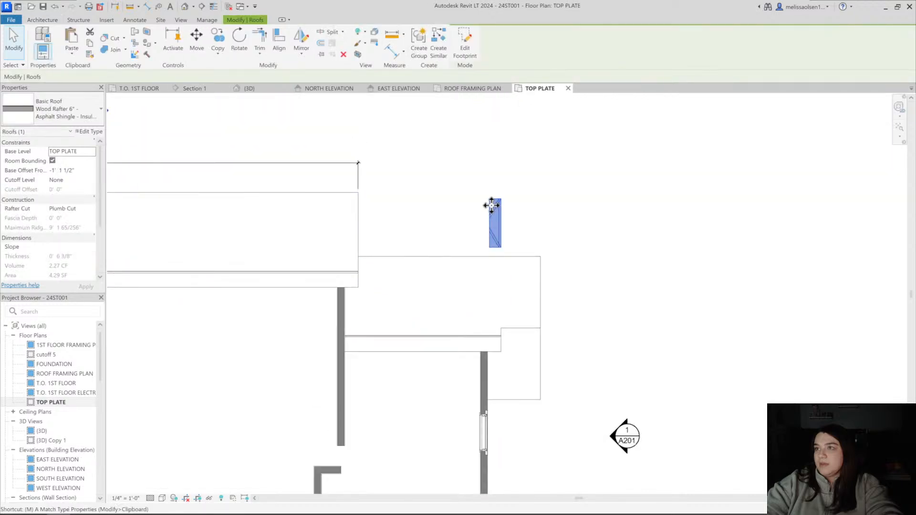
key("m")
key("v")
scroll(497, 201, "up", 3)
left_click(505, 195)
middle_click_drag(638, 217, 837, 247)
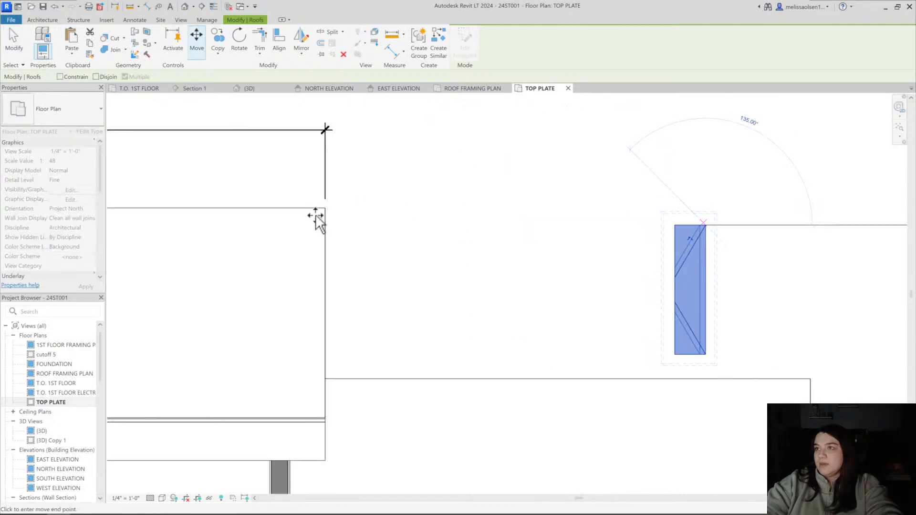
scroll(317, 217, "up", 4)
left_click(315, 192)
In the 3D view, join the copied return roof with the main 8" rafter roof
left_click(184, 7)
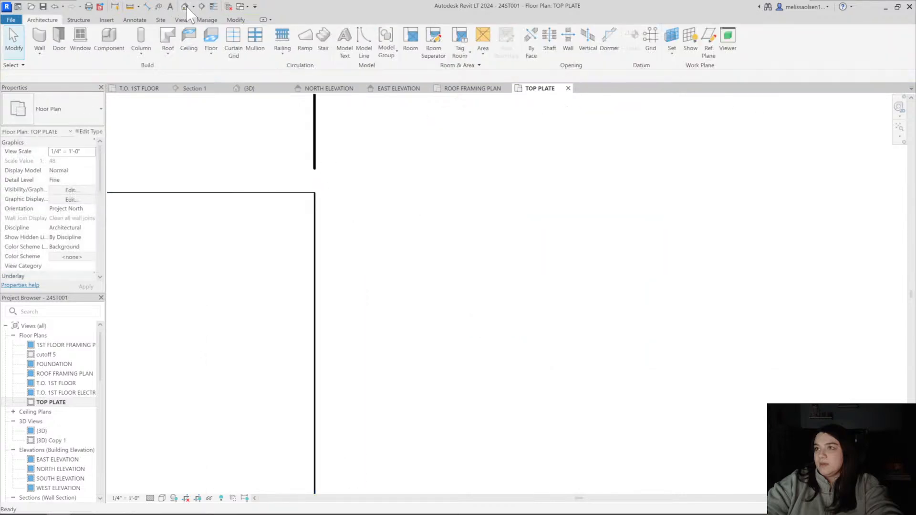
middle_click_drag(647, 260, 342, 259)
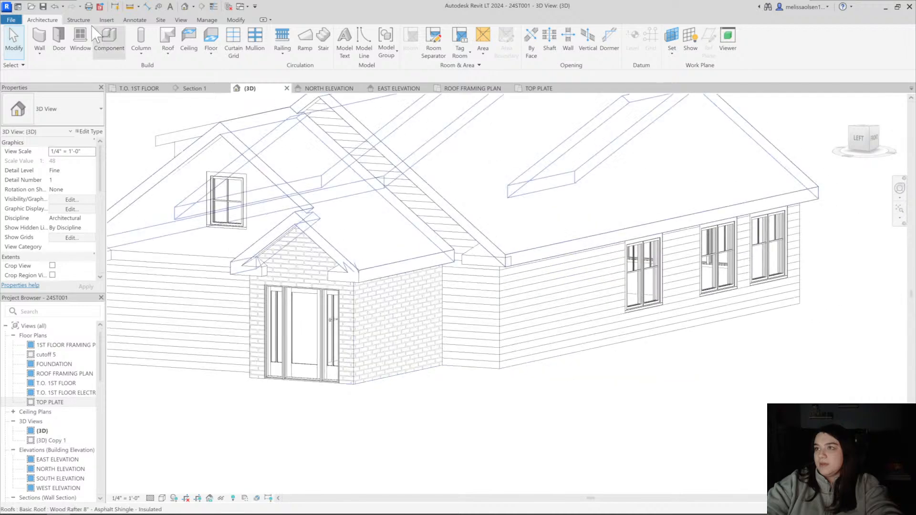
left_click(563, 246)
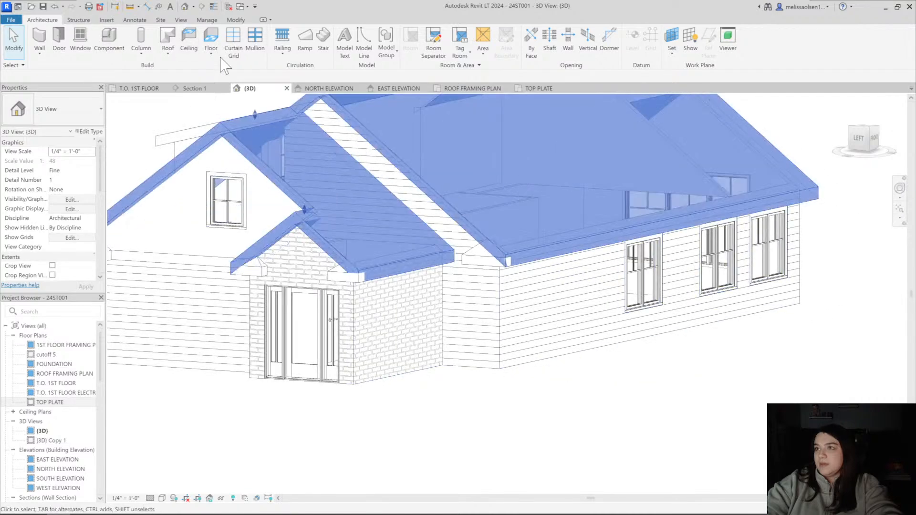
left_click(108, 49)
scroll(489, 245, "up", 4)
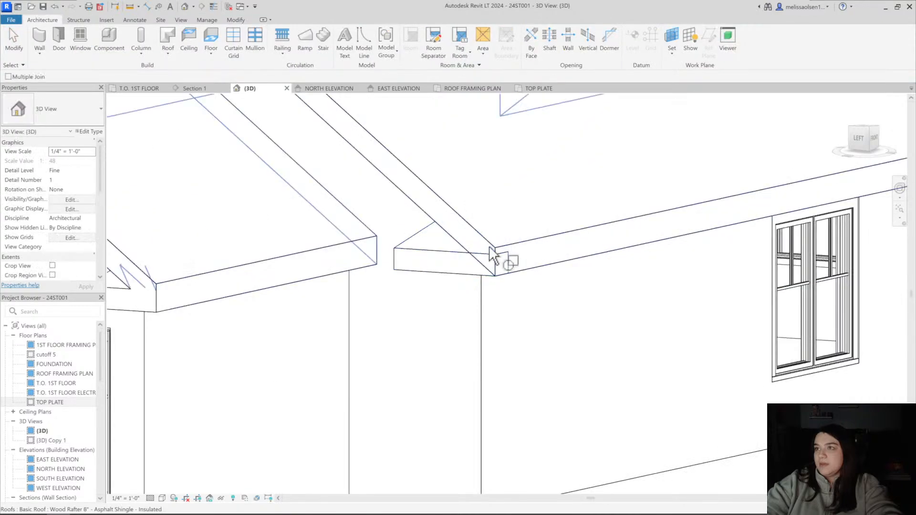
left_click(453, 257)
scroll(498, 394, "down", 4)
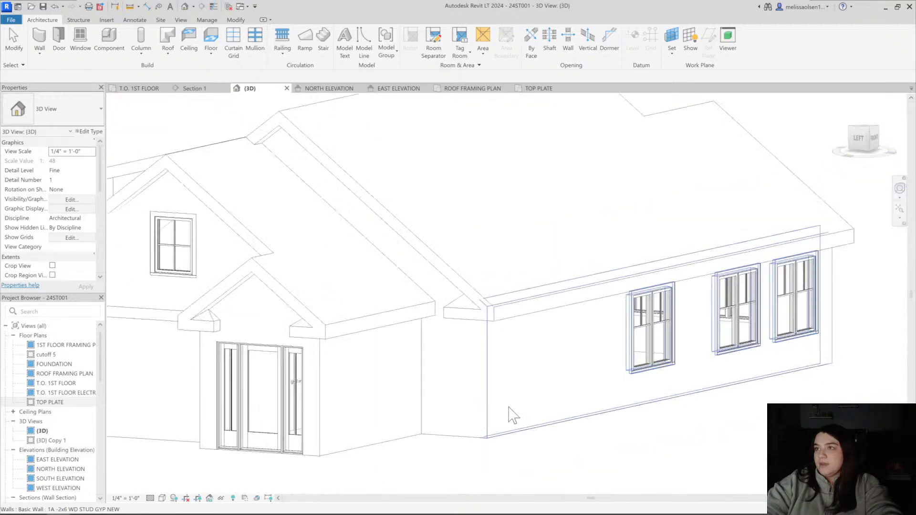
key("Escape")
Examine the back of the house in 3D, focusing on the shed dormer's roof and side walls
middle_click_drag(511, 409, 700, 302, "shift")
middle_click_drag(421, 400, 578, 430)
left_click(395, 249)
key("Escape")
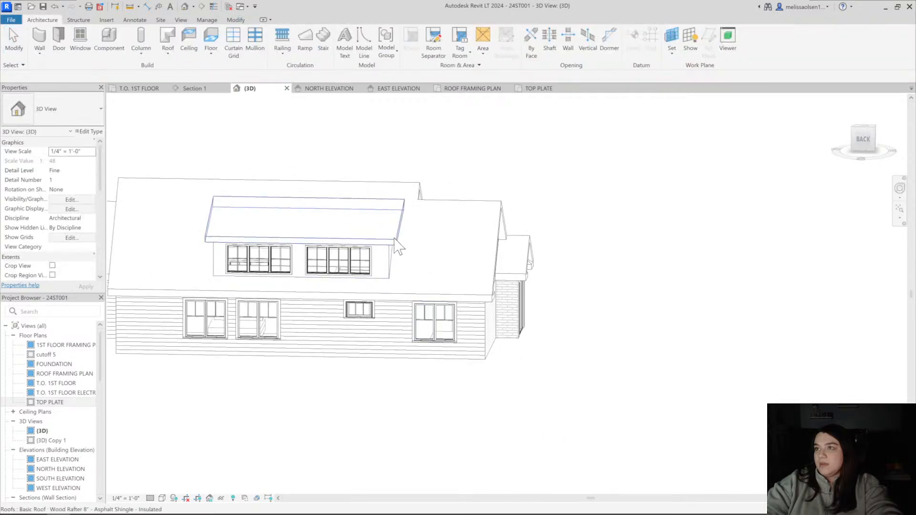
left_click(397, 240)
scroll(410, 233, "down", 1)
middle_click_drag(420, 235, 519, 243)
middle_click_drag(519, 243, 405, 258, "shift")
key("Escape")
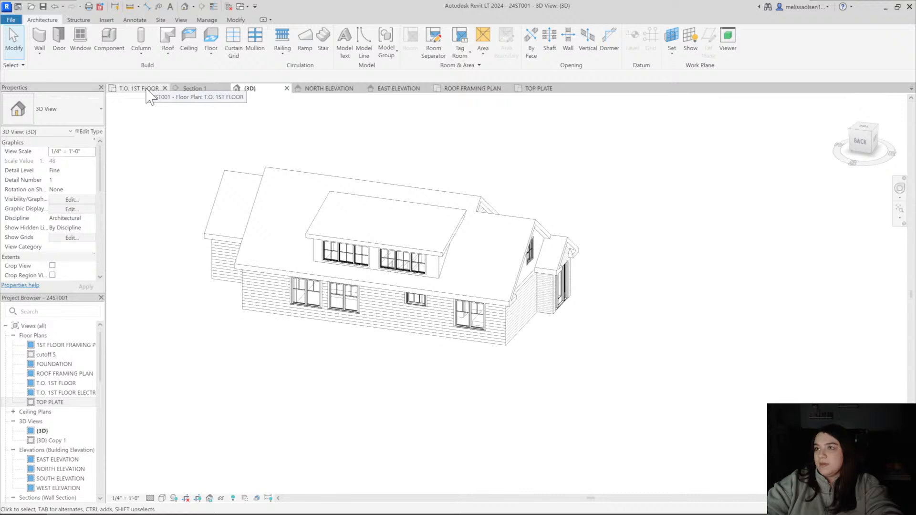
middle_click_drag(411, 178, 447, 98, "shift")
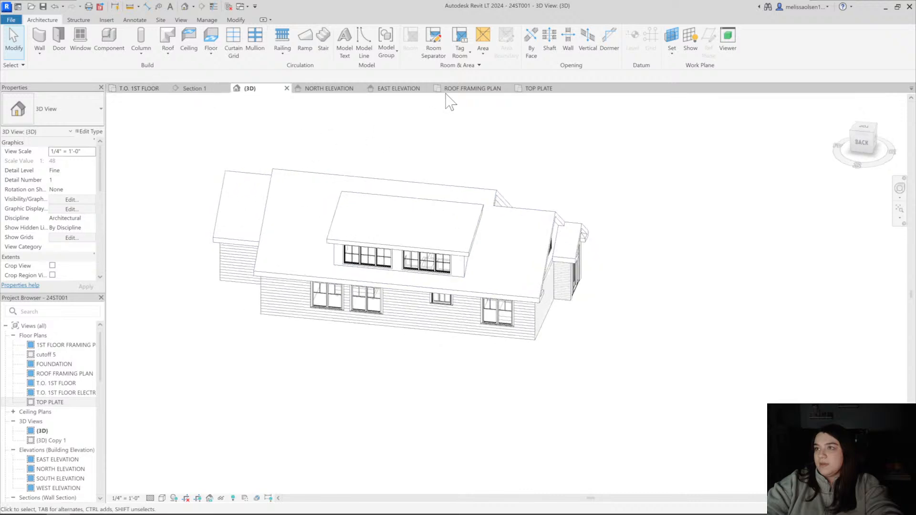
Check the TOP PLATE plan, open the cutoff 5 floor plan and locate the shed dormer's roof outline
left_click(539, 89)
scroll(303, 303, "down", 6)
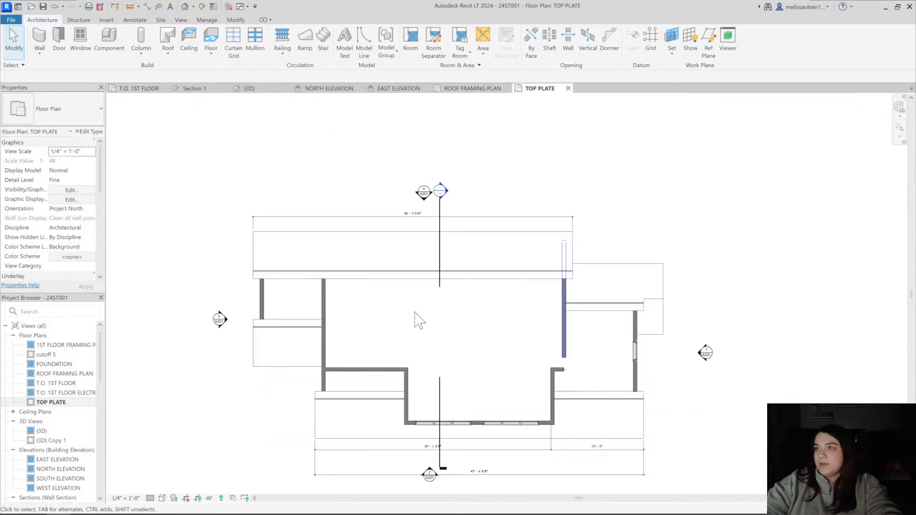
scroll(552, 351, "up", 5)
middle_click_drag(496, 356, 370, 353)
scroll(458, 351, "down", 4)
middle_click_drag(458, 348, 382, 356)
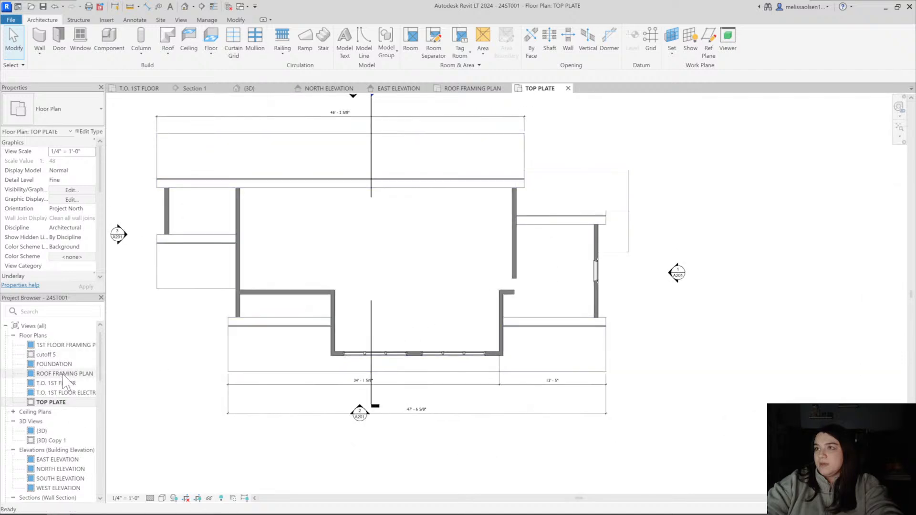
double_click(46, 355)
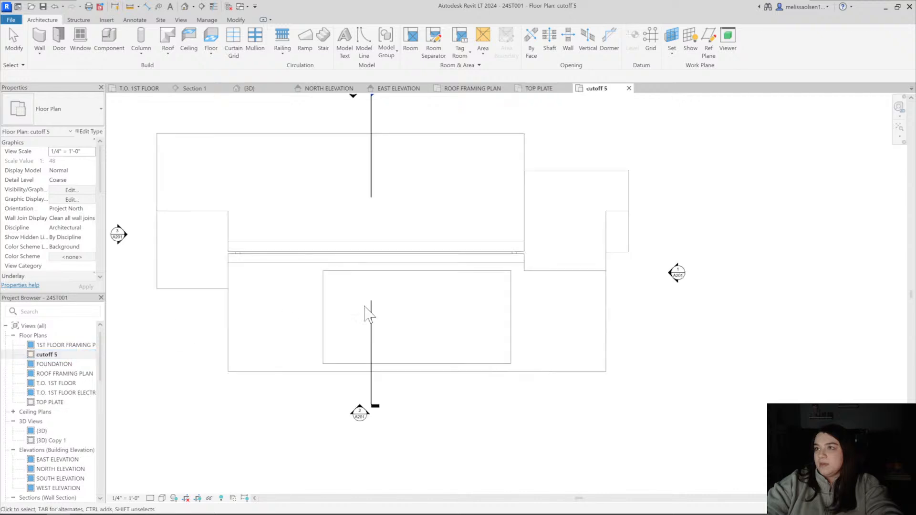
middle_click_drag(368, 312, 365, 328)
scroll(345, 291, "up", 5)
scroll(341, 299, "down", 1)
middle_click_drag(340, 299, 315, 278)
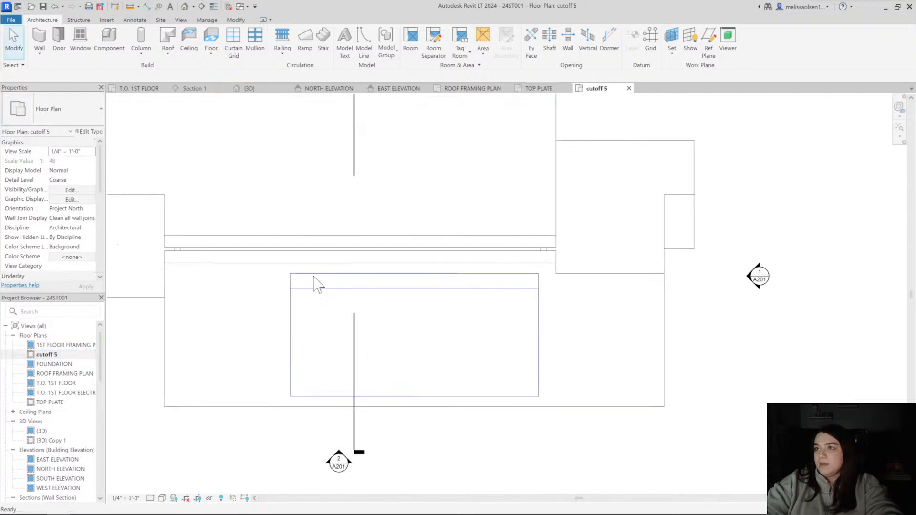
scroll(296, 308, "up", 1)
Start a roof by footprint and set its type to Generic -3" COPPER SEAM 2
left_click(293, 319)
key("Escape")
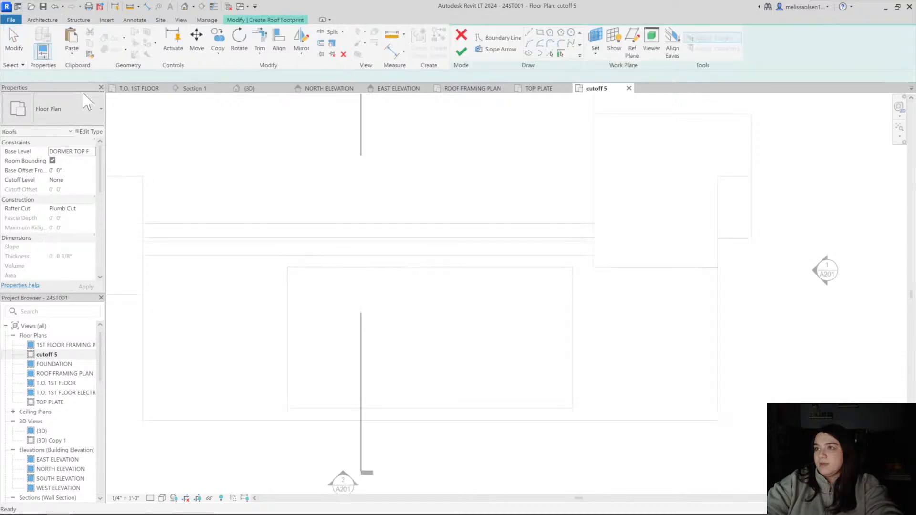
left_click(76, 115)
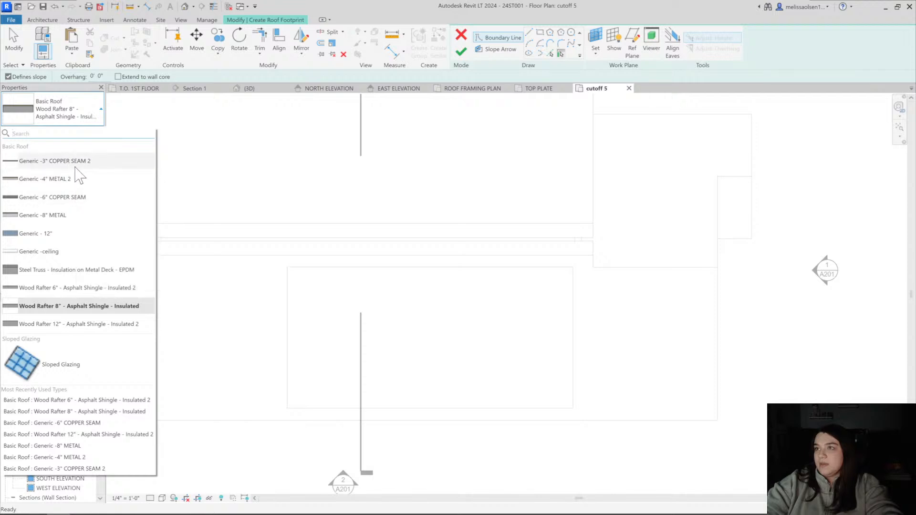
key("Escape")
Review the type properties and layer structure of the Generic -3" COPPER SEAM 2 roof
left_click(91, 132)
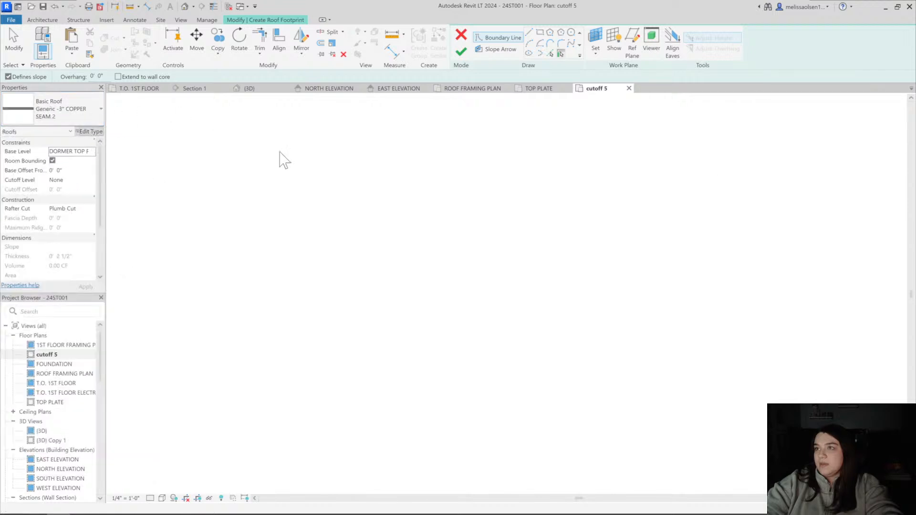
left_click(706, 210)
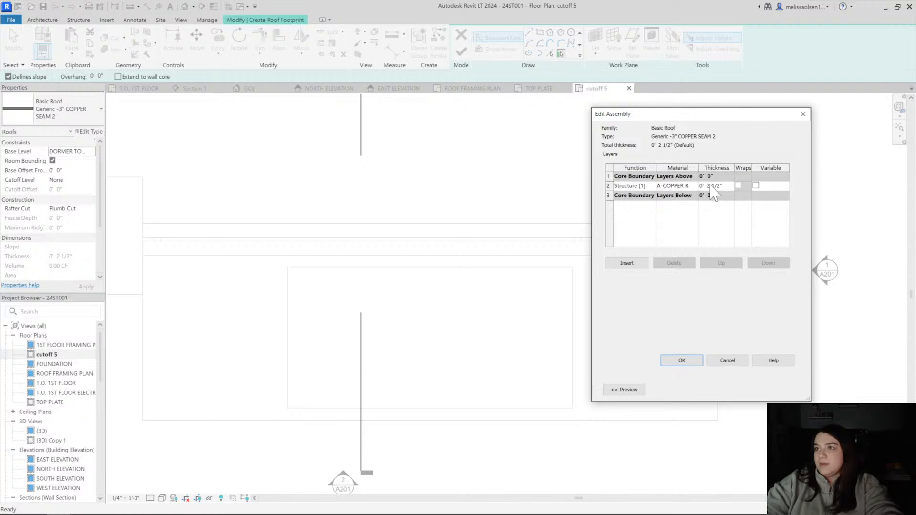
left_click(683, 361)
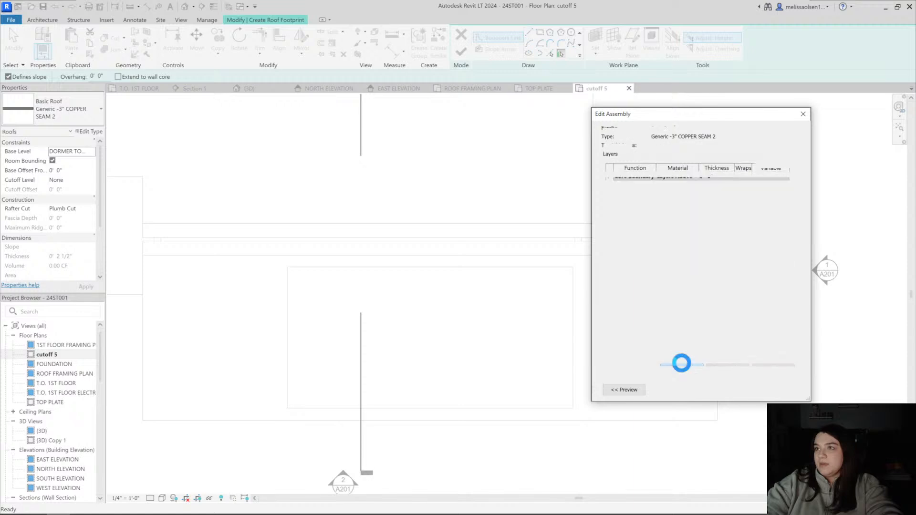
scroll(723, 291, "down", 3)
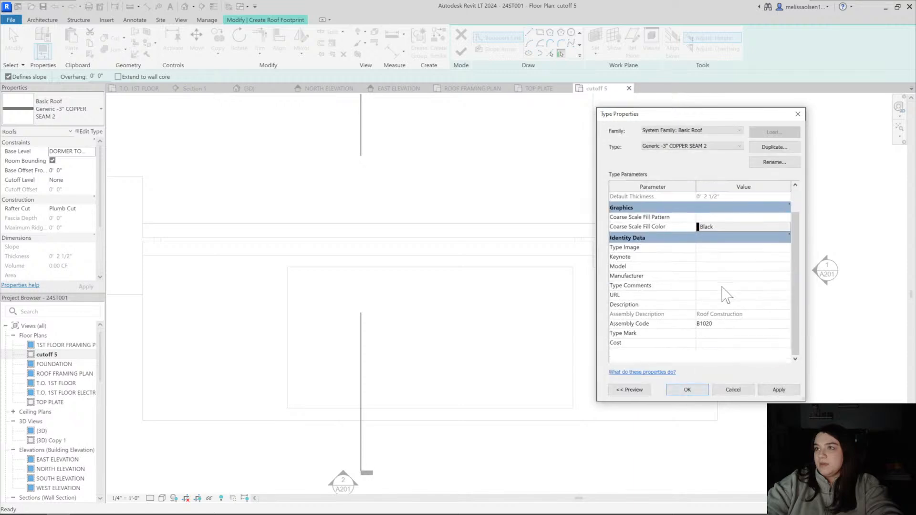
left_click(688, 389)
Sketch a rectangular roof footprint about 11 1/2" wide along the shed dormer roof's side edge, with only the eave line defining slope
left_click(540, 34)
scroll(324, 348, "up", 3)
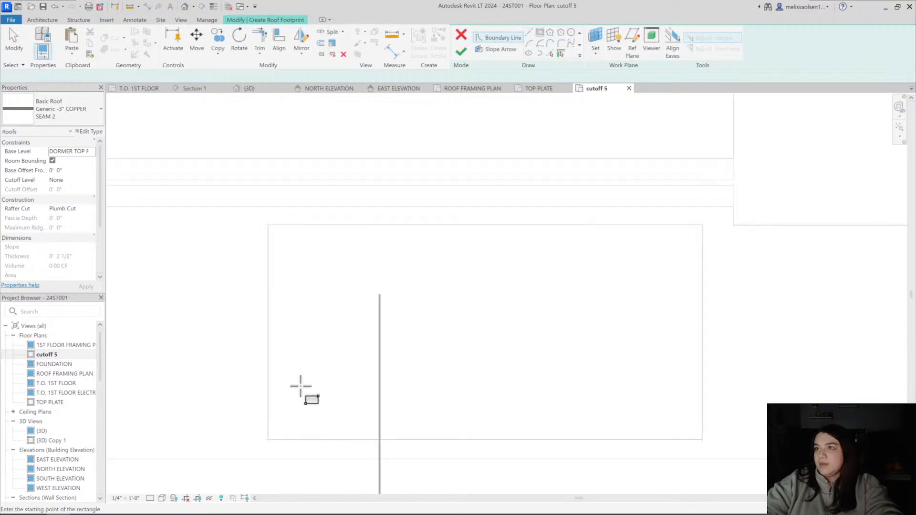
left_click(268, 439)
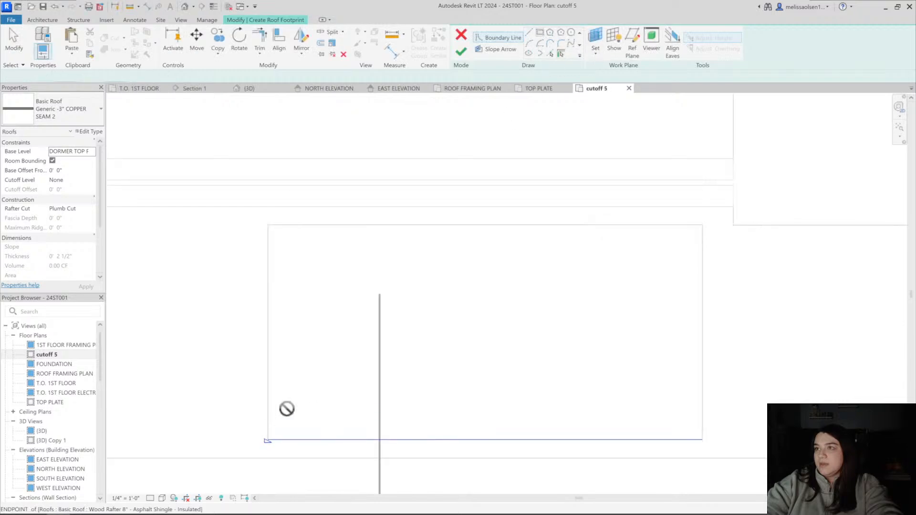
left_click(285, 225)
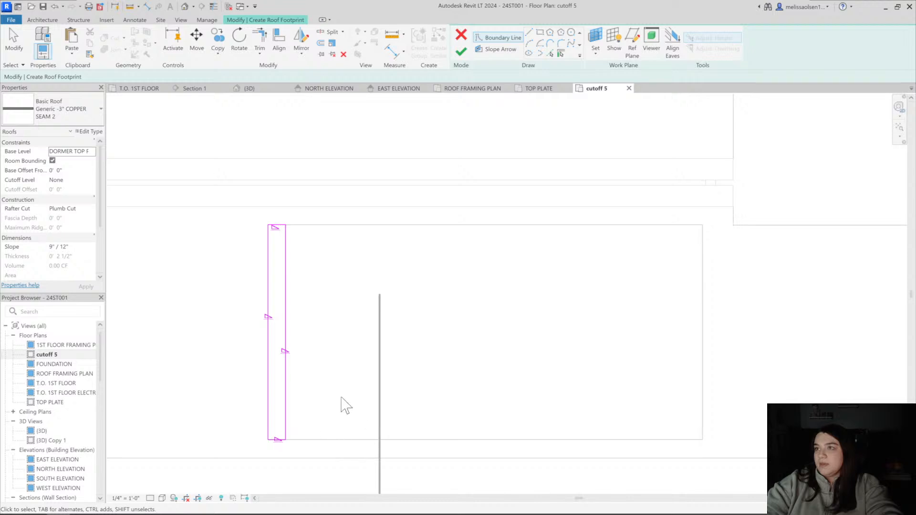
mouse_move(361, 399)
left_mouse_down()
mouse_move(216, 207)
mouse_move(237, 198)
left_mouse_up()
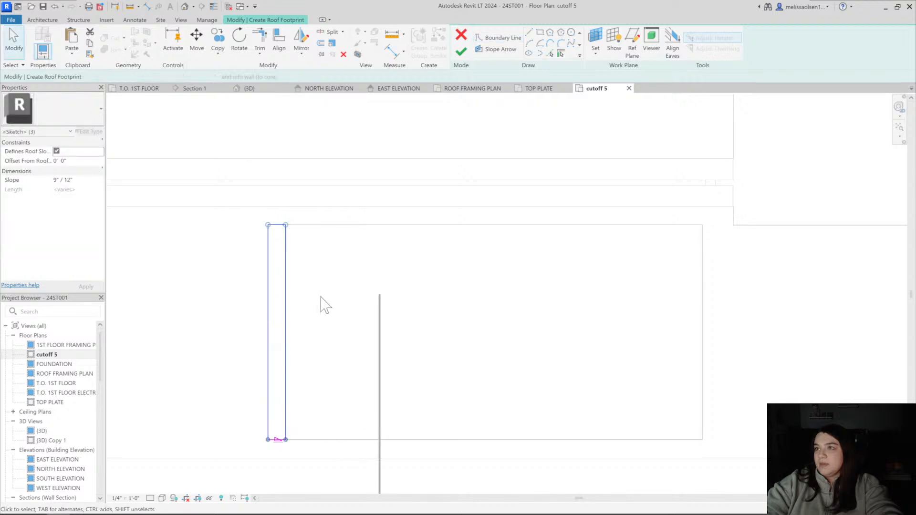
Add an aligned dimension across the width of the narrow footprint, near its eave end
key("d")
key("i")
scroll(288, 422, "up", 3)
left_click(284, 416)
left_click(247, 416)
left_click(264, 412)
key("Escape")
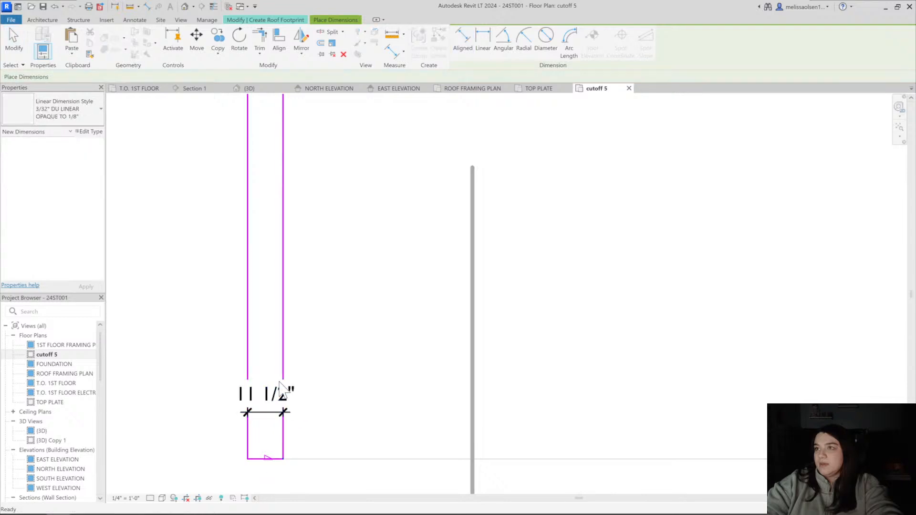
Set the footprint's width to 1" by shifting its inner boundary line and finish the roof sketch
left_click(283, 390)
left_click(266, 394)
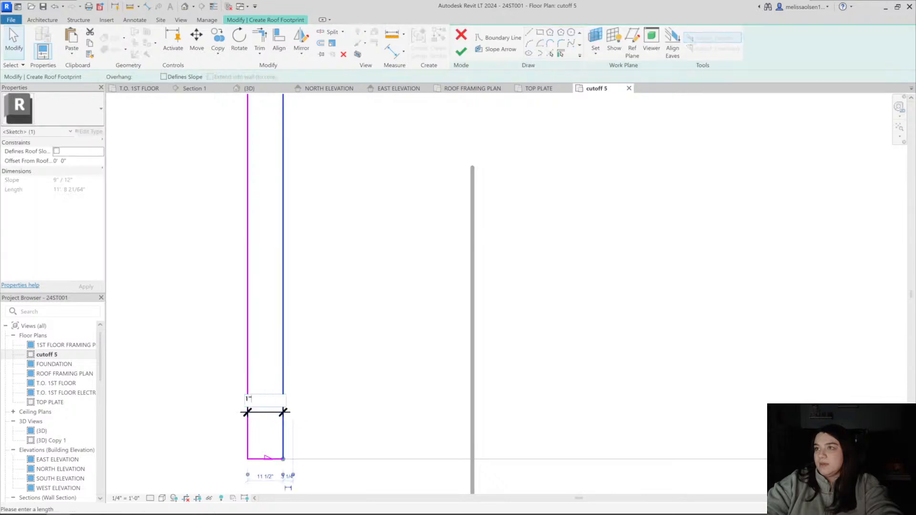
key("Return")
key("Escape")
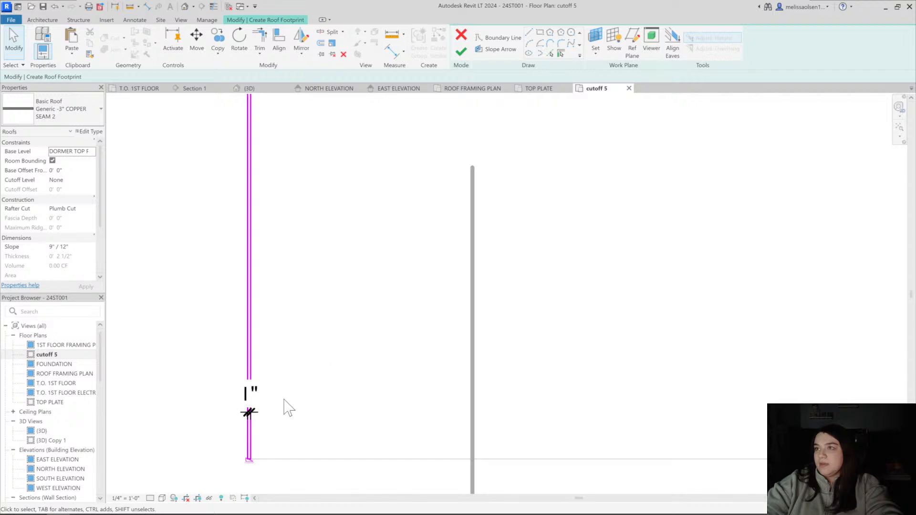
scroll(288, 408, "up", 2)
left_click(455, 52)
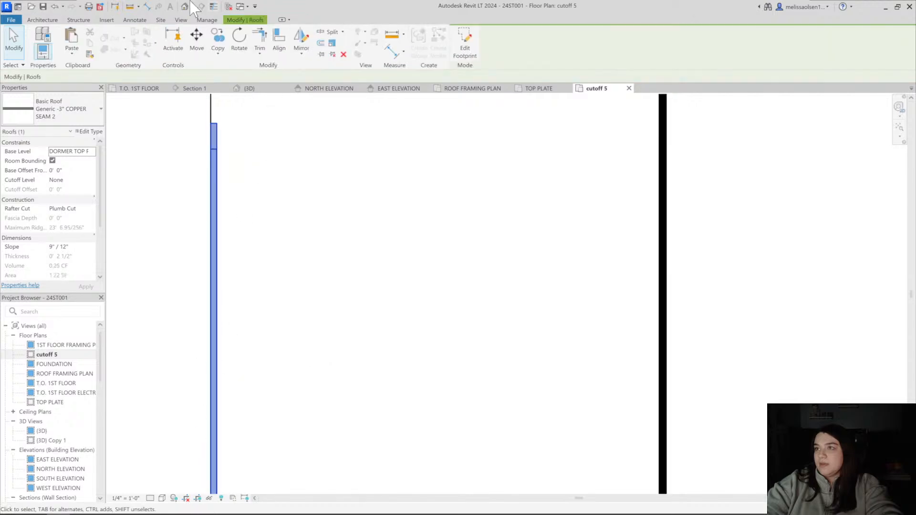
Set the copper seam roof's slope to 3" / 12" in the 3D view
left_click(185, 7)
middle_click_drag(295, 260, 440, 237, "shift")
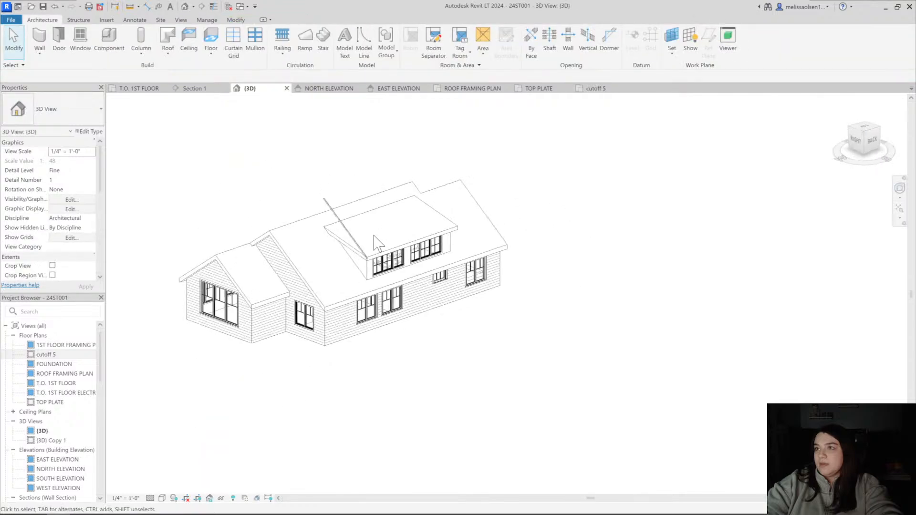
scroll(288, 237, "up", 3)
left_click(339, 279)
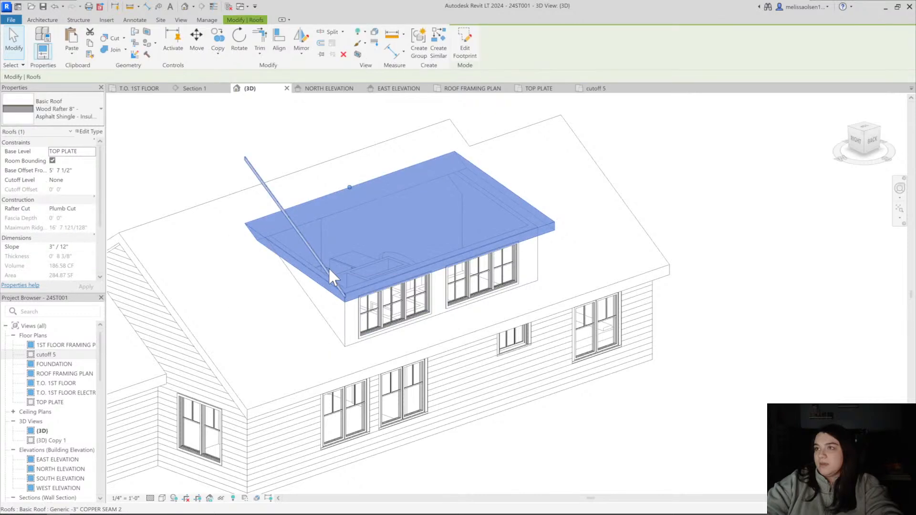
key("Escape")
left_click(327, 270)
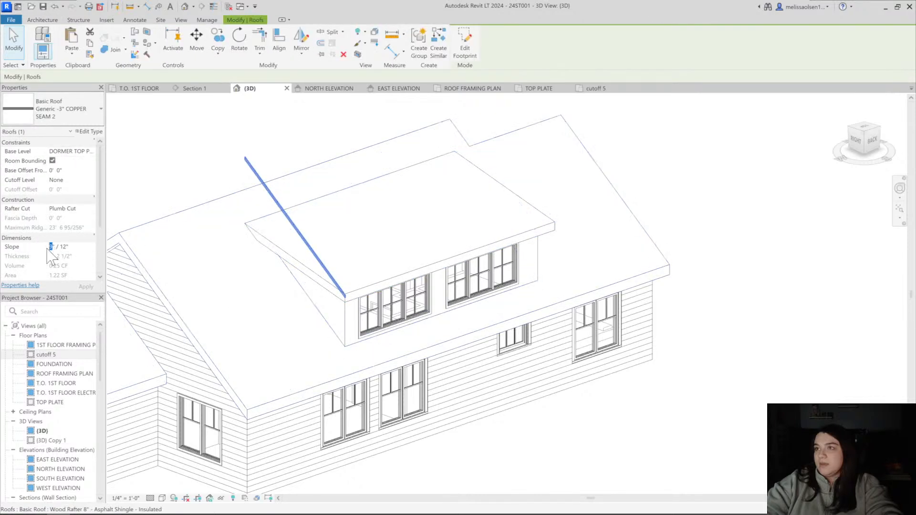
key("Escape")
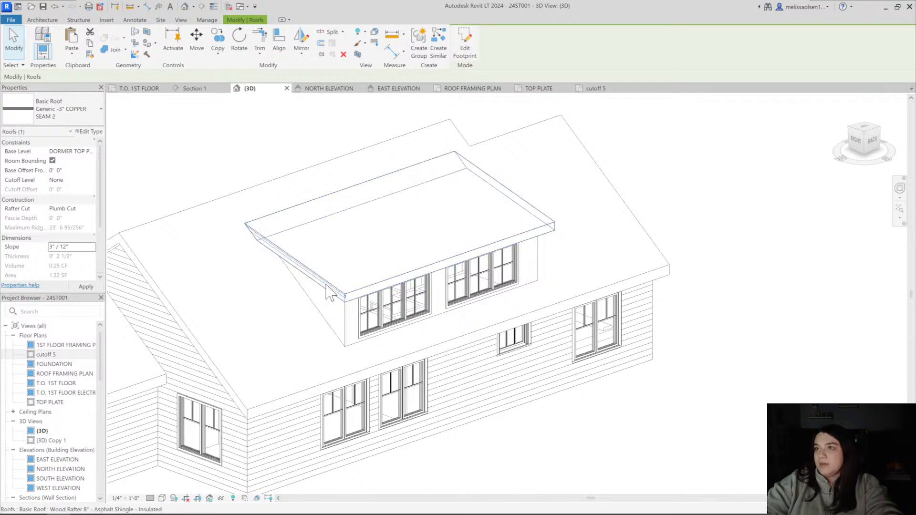
In the right-side 3D view, move the copper seam roof up so its lower eave corner meets the dormer roof's top corner
left_click(856, 141)
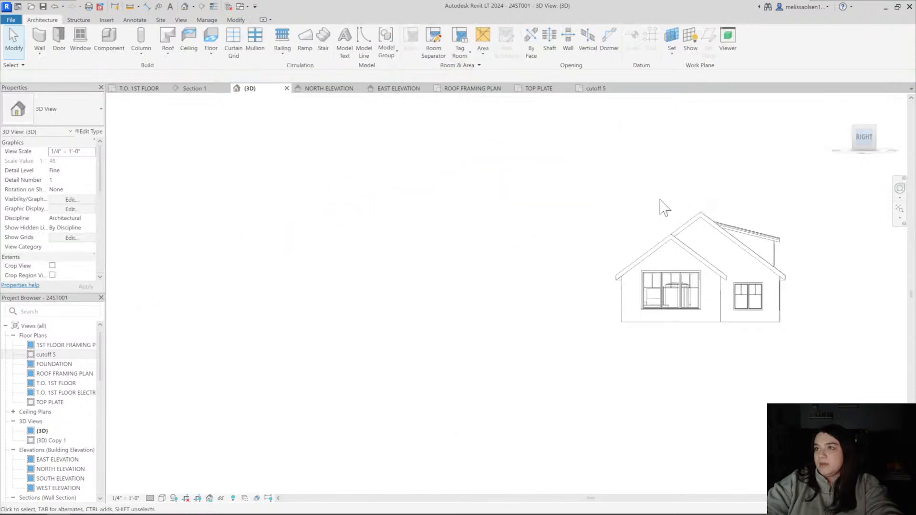
scroll(577, 251, "up", 5)
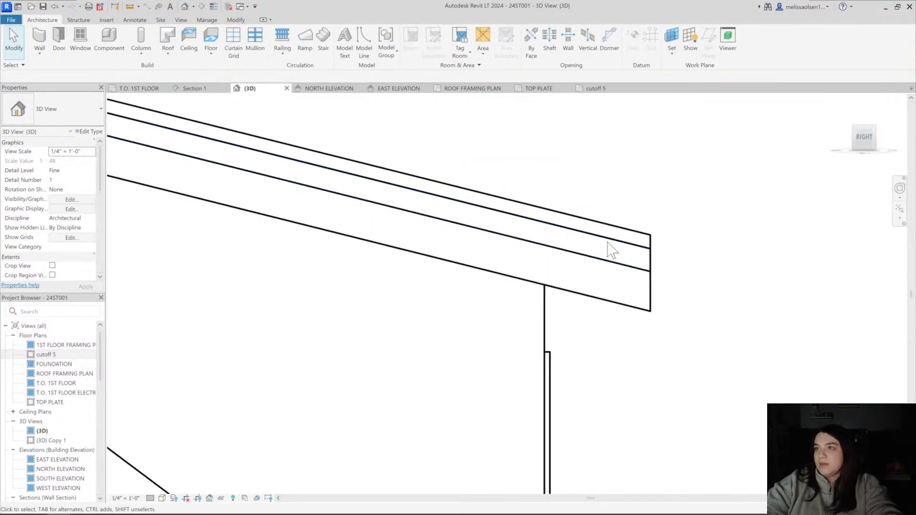
left_click(608, 238)
key("m")
key("v")
scroll(654, 257, "up", 3)
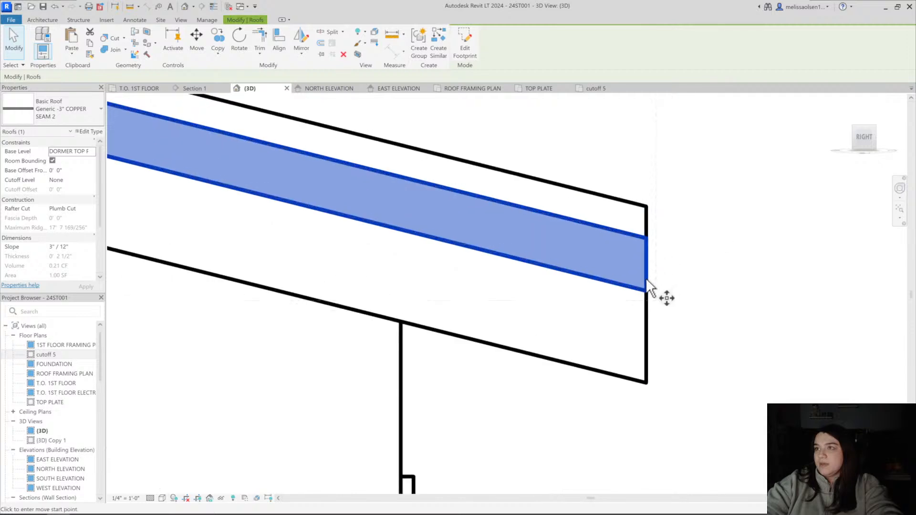
left_click(646, 290)
left_click(648, 205)
scroll(648, 201, "down", 4)
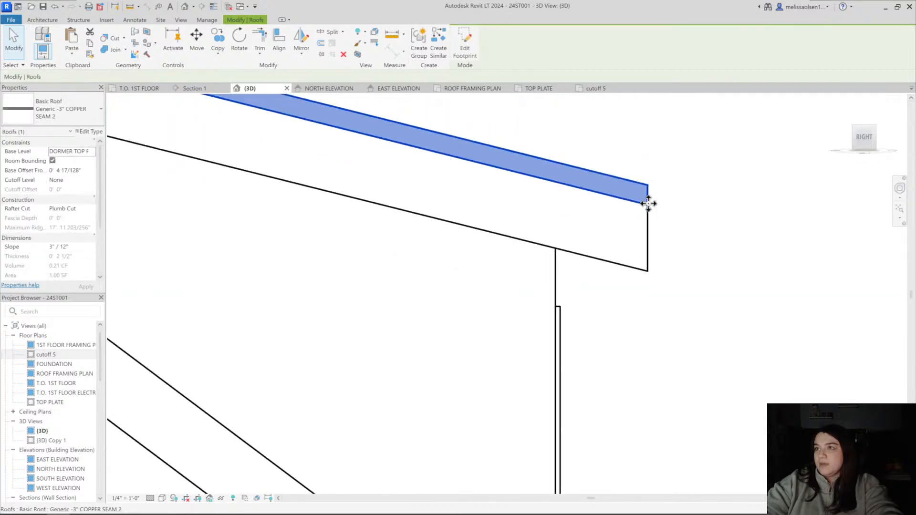
left_click(639, 247)
scroll(620, 253, "down", 5)
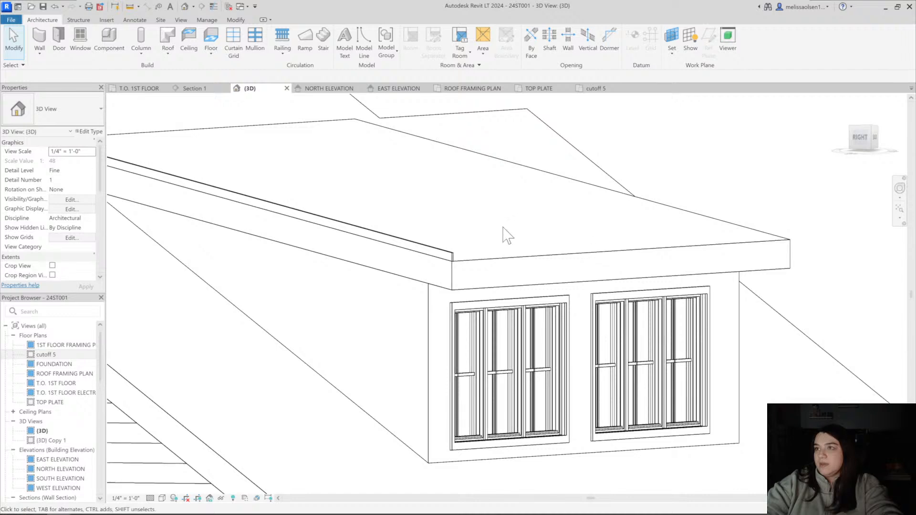
Examine the copper seam strip on the dormer roof in 3D, focusing on its upper end near the main roof
middle_click_drag(506, 231, 403, 352, "shift")
scroll(271, 322, "up", 5)
left_click(275, 321)
key("Escape")
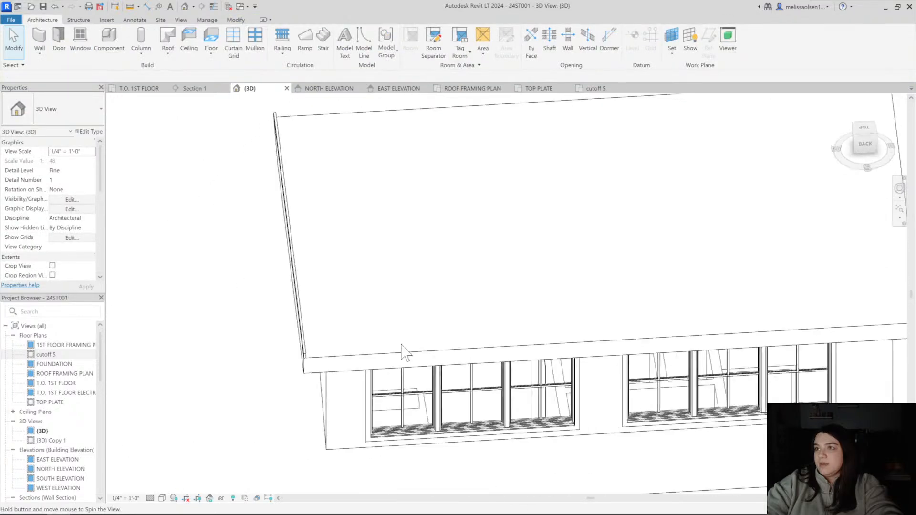
left_click(291, 176)
middle_click_drag(333, 158, 457, 143, "shift")
left_click(456, 145)
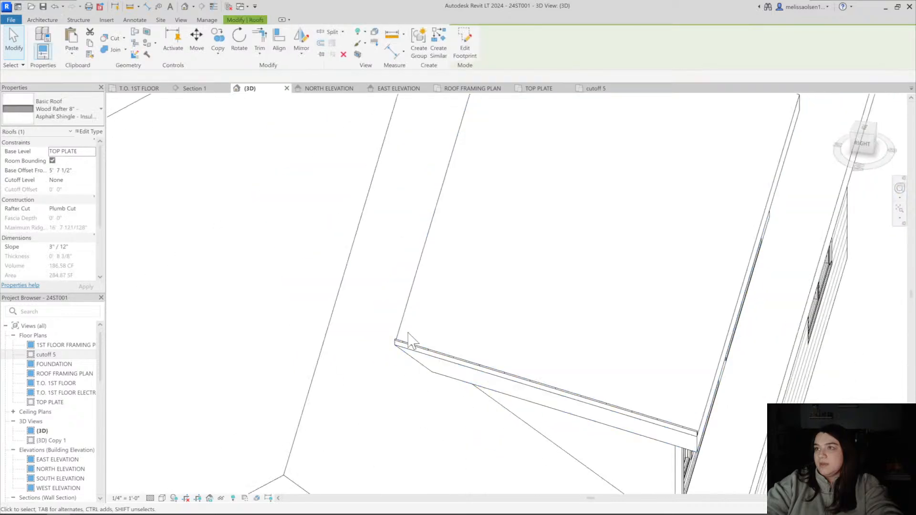
scroll(407, 335, "up", 2)
Join the upper end edge of the copper seam strip to the main roof with Join/Unjoin Roof
left_click(393, 350)
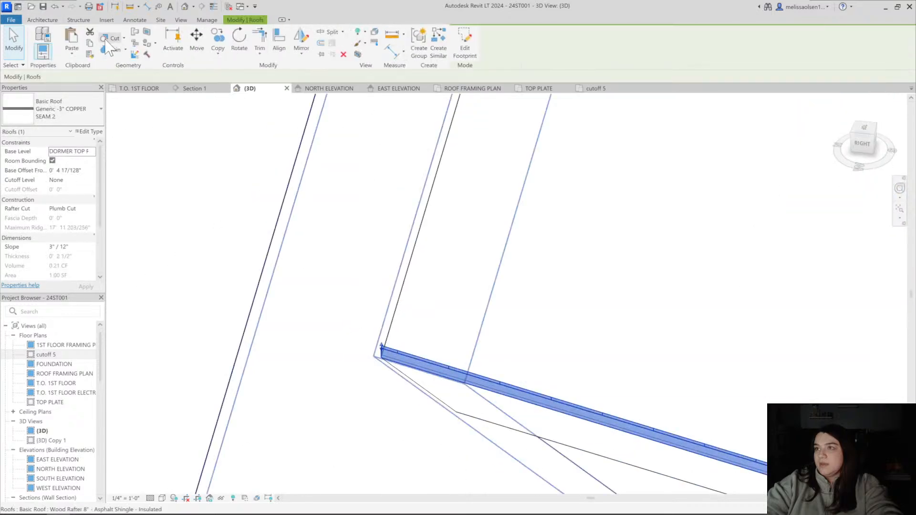
left_click(136, 32)
scroll(389, 363, "up", 3)
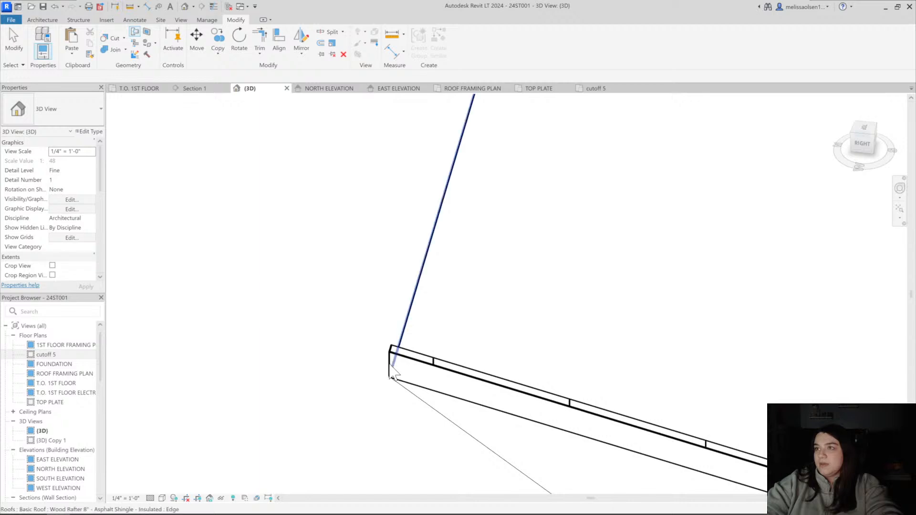
middle_click_drag(389, 374, 466, 229)
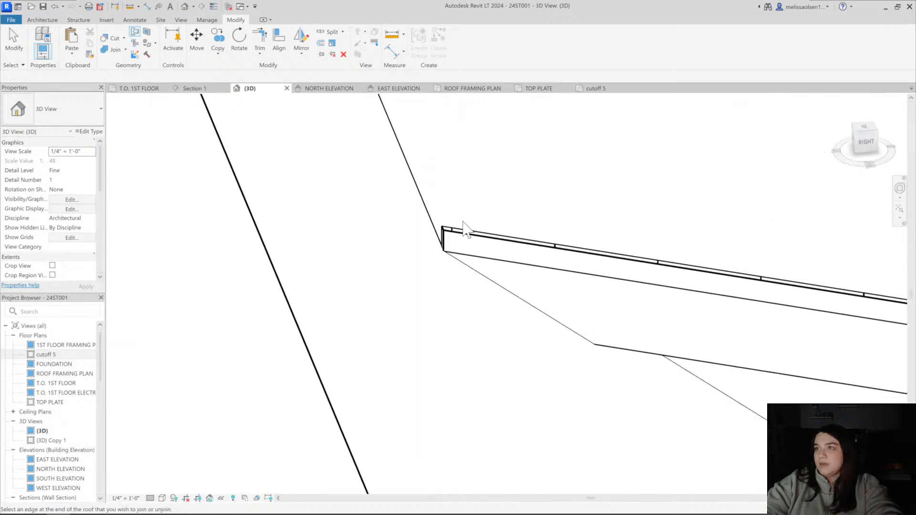
scroll(465, 229, "up", 3)
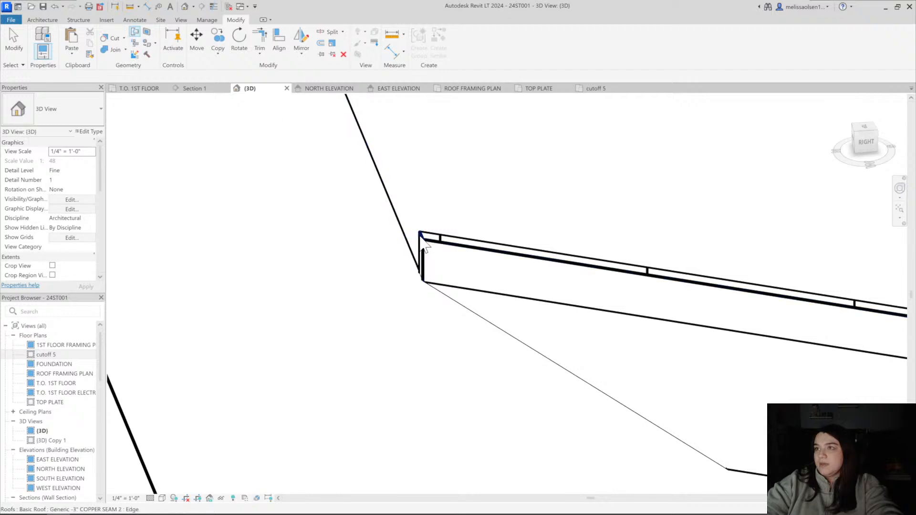
scroll(422, 243, "down", 4)
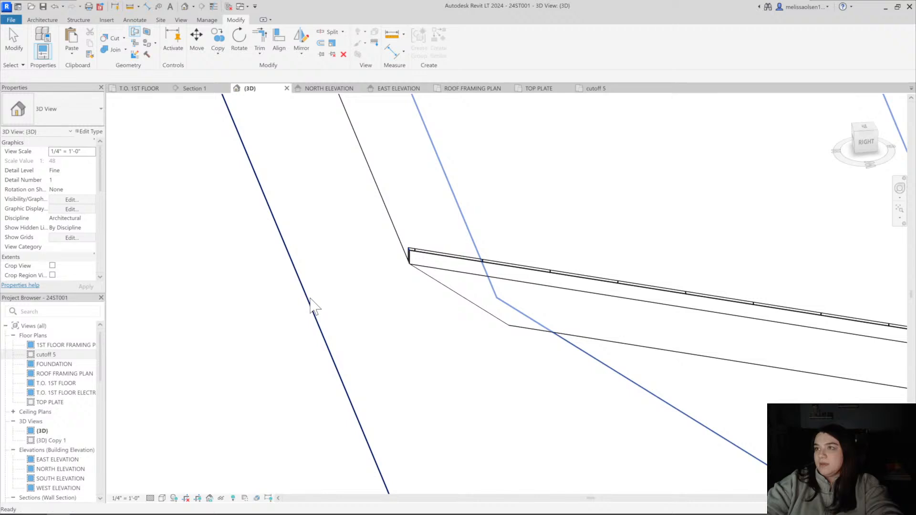
scroll(311, 306, "down", 1)
middle_click_drag(434, 231, 355, 334, "shift")
In the cutoff 5 plan, copy the copper seam strip five times across the dormer roof at 1' spacing
left_click(292, 294)
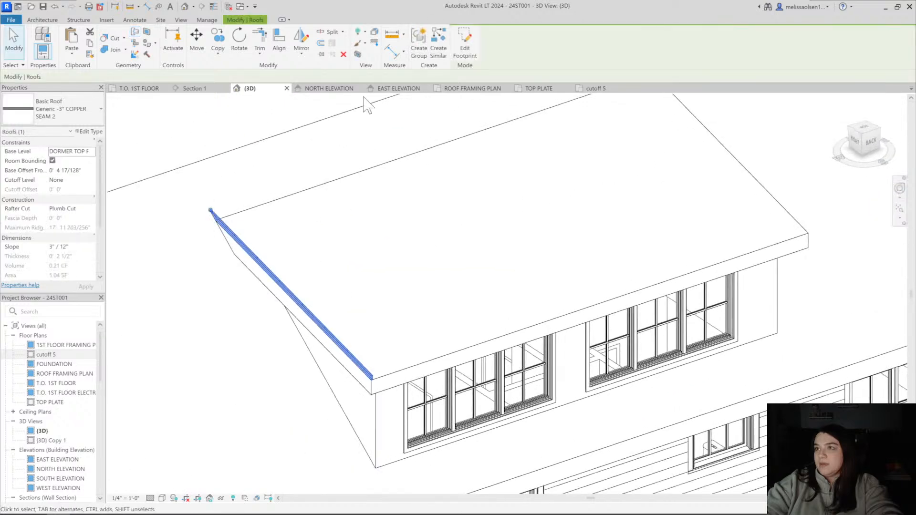
left_click(596, 89)
scroll(421, 260, "down", 3)
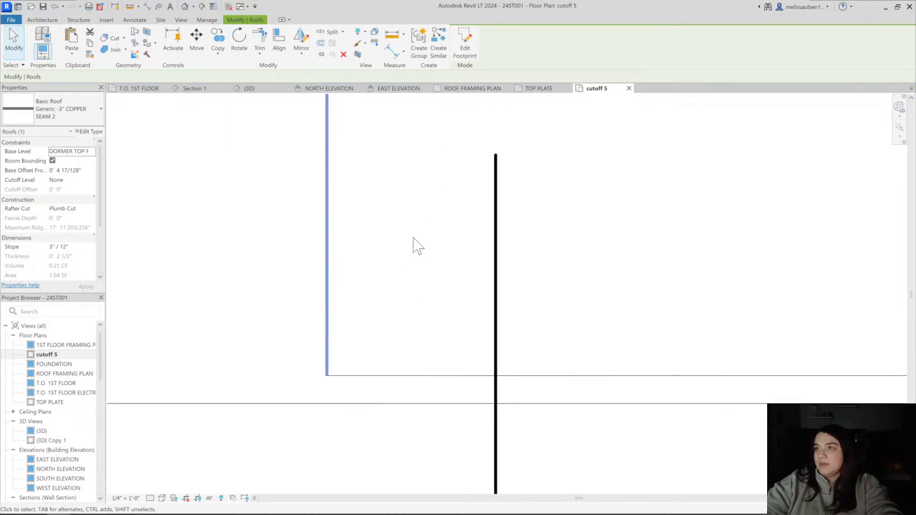
middle_click_drag(413, 242, 379, 310)
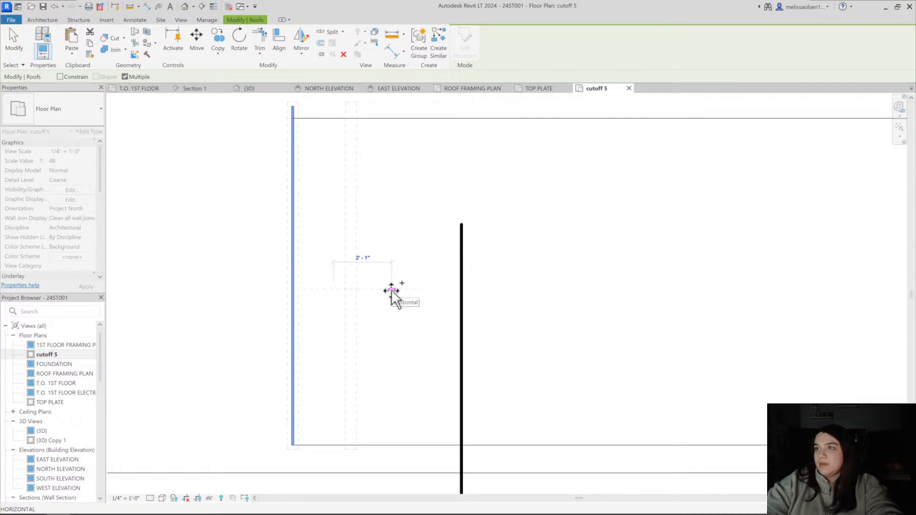
type("1")
key("Return")
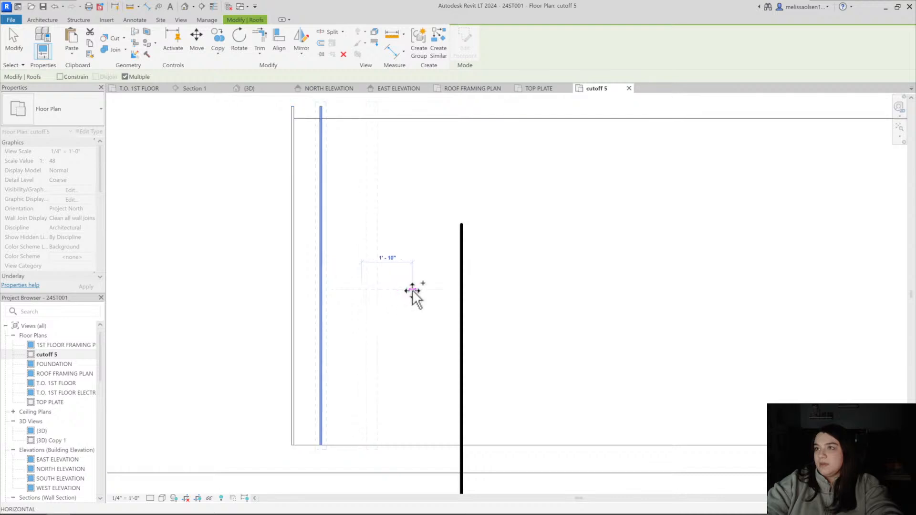
type("1")
key("Return")
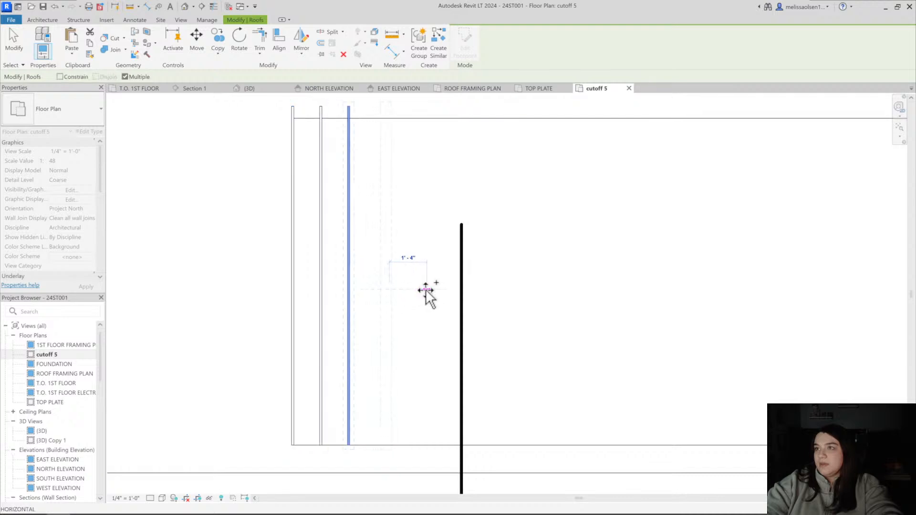
type("1")
key("Return")
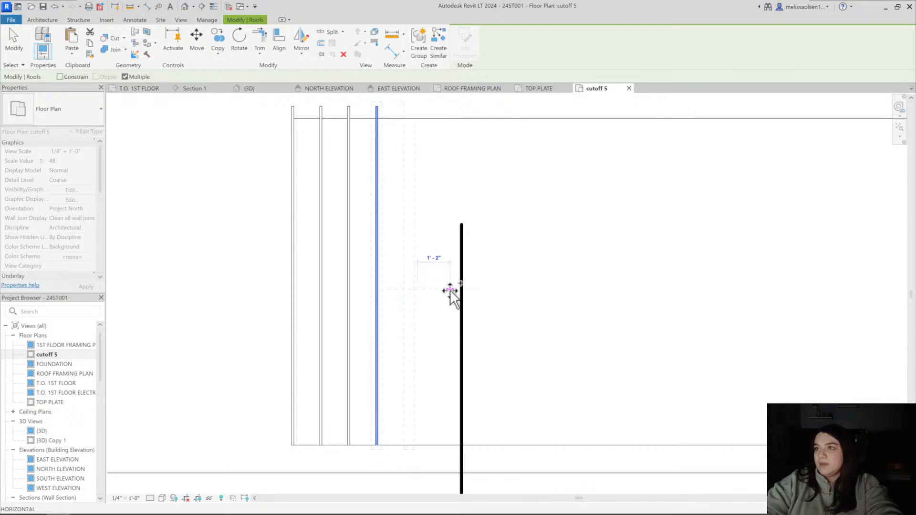
key("Return")
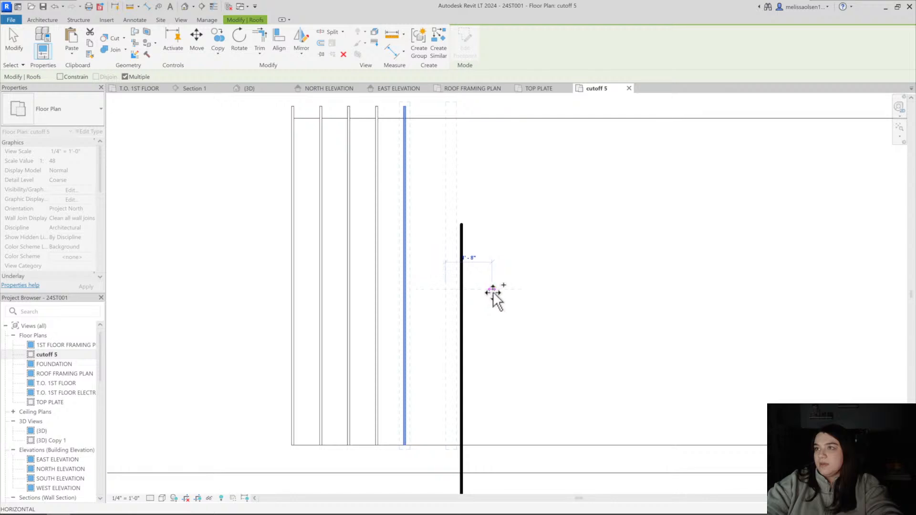
key("Return")
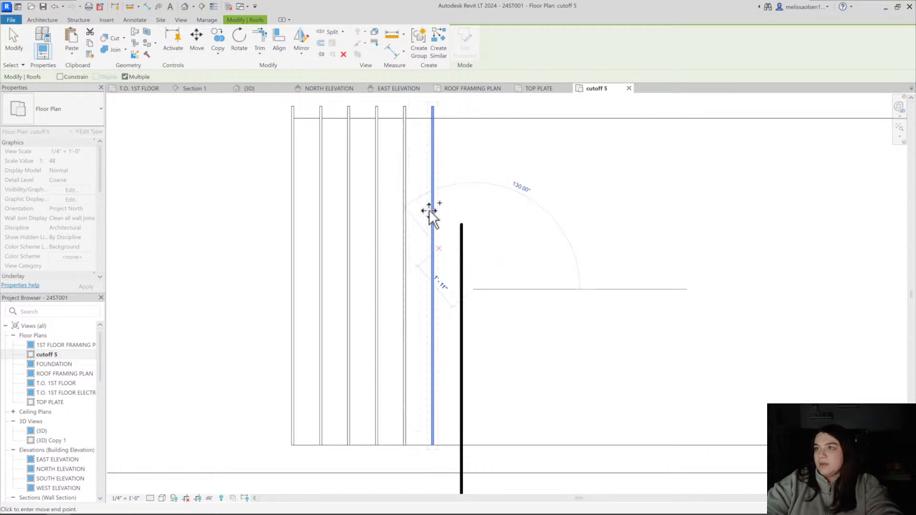
key("Escape")
key("Escape")
Select the six copper seam strips and place two multiple copies across the dormer roof, each offset 5' horizontally
scroll(296, 157, "down", 3)
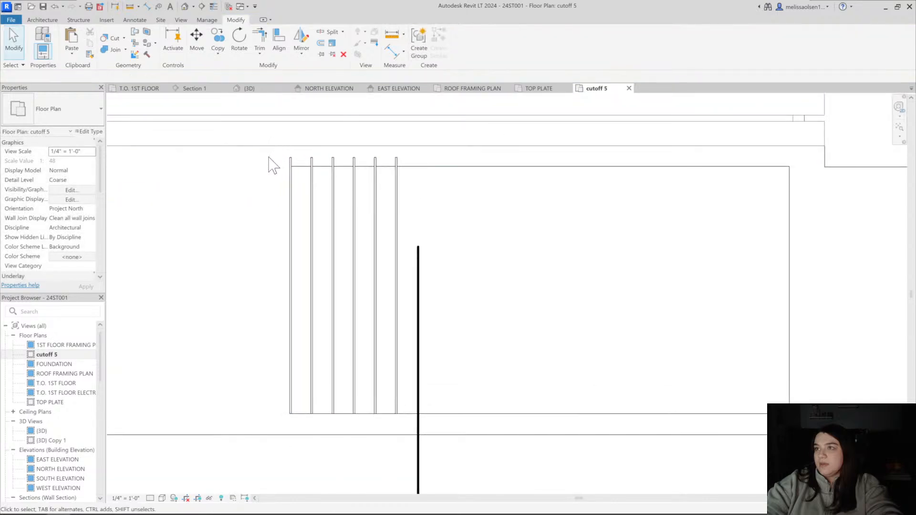
left_click_drag(267, 158, 418, 430)
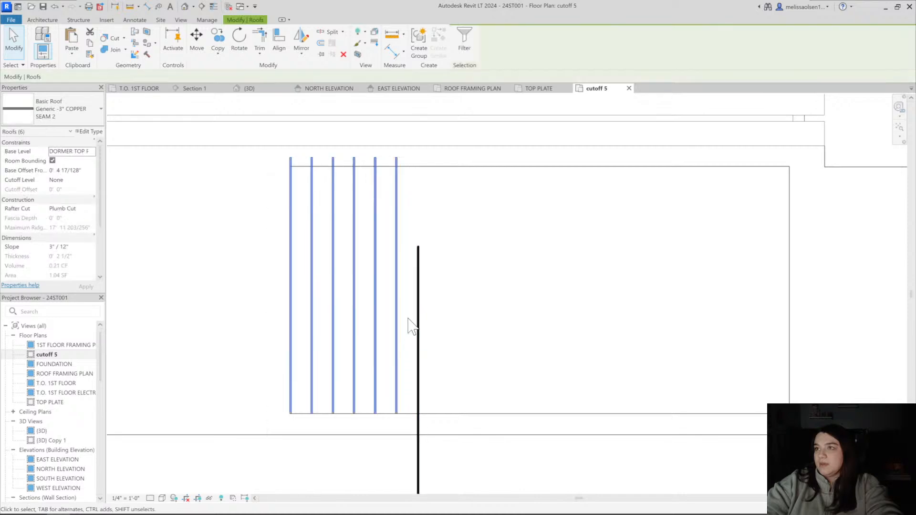
scroll(289, 150, "up", 5)
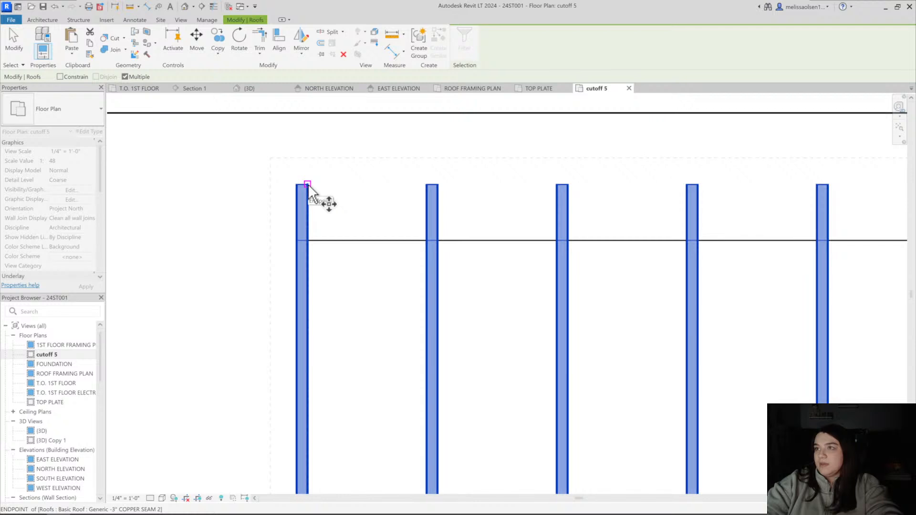
left_click(307, 184)
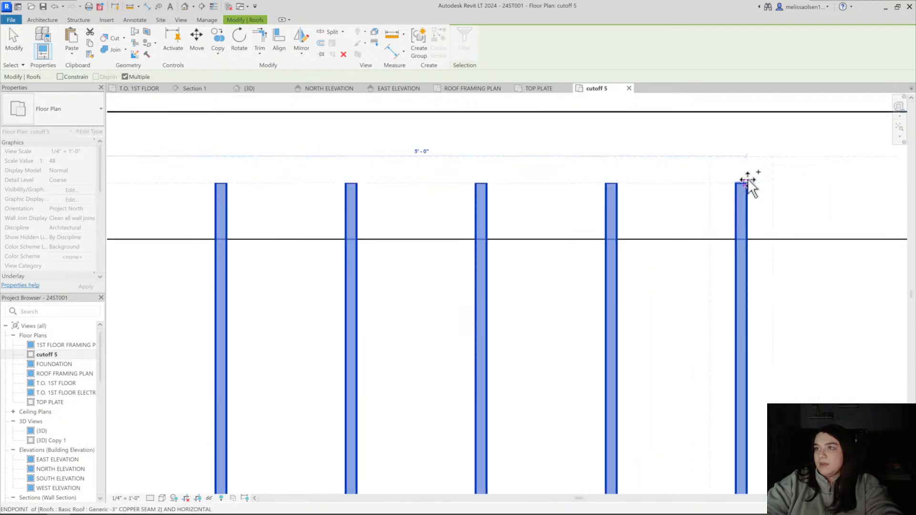
scroll(748, 179, "down", 4)
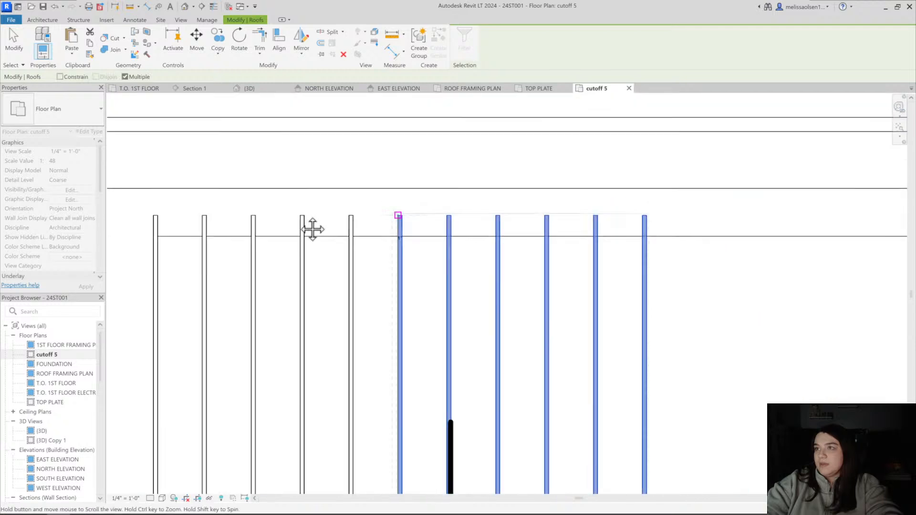
scroll(530, 224, "up", 5)
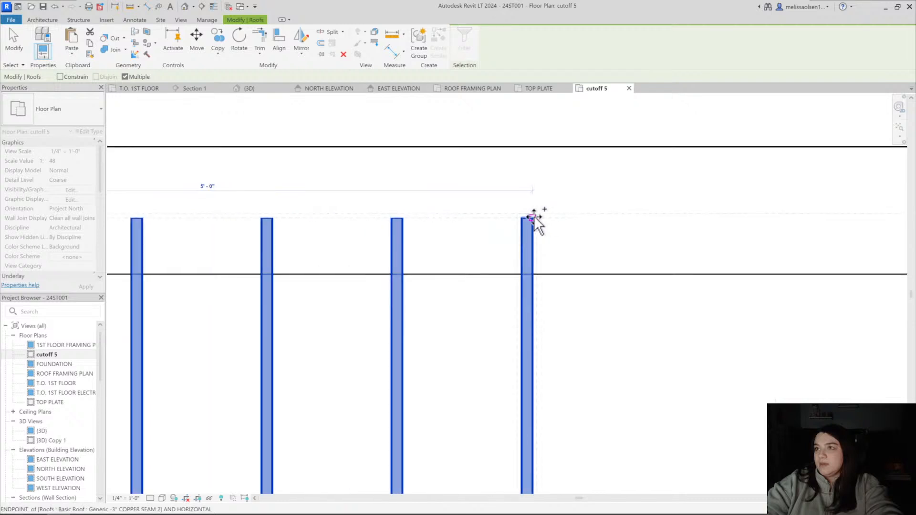
left_click(534, 217)
scroll(533, 217, "down", 7)
middle_click_drag(623, 233, 422, 232)
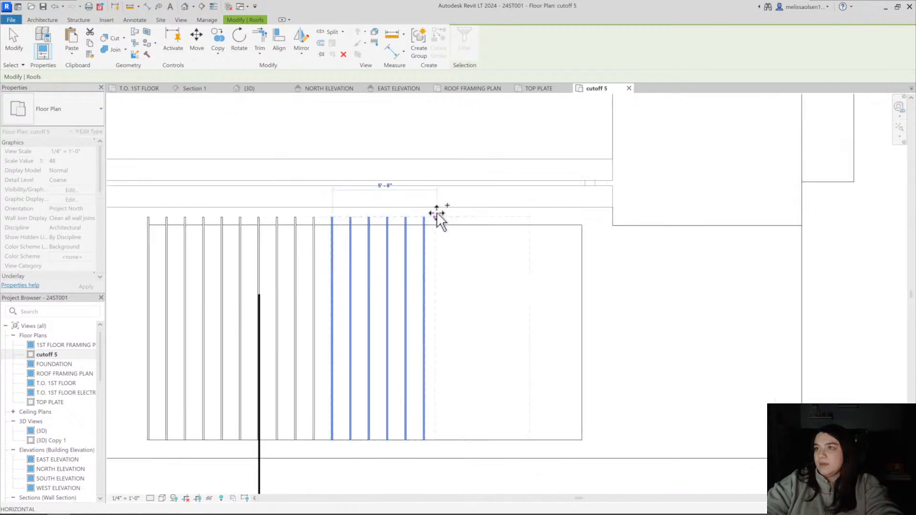
Place two more copies of the six-strip group at 5' offsets, continuing past the dormer roof's far side edge
scroll(435, 213, "up", 3)
scroll(410, 223, "up", 3)
left_click(410, 223)
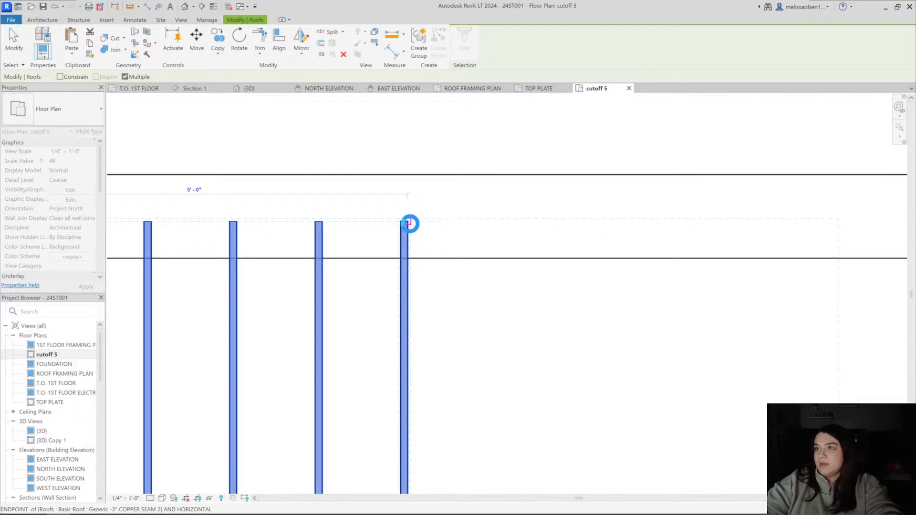
scroll(410, 223, "down", 4)
scroll(566, 219, "up", 2)
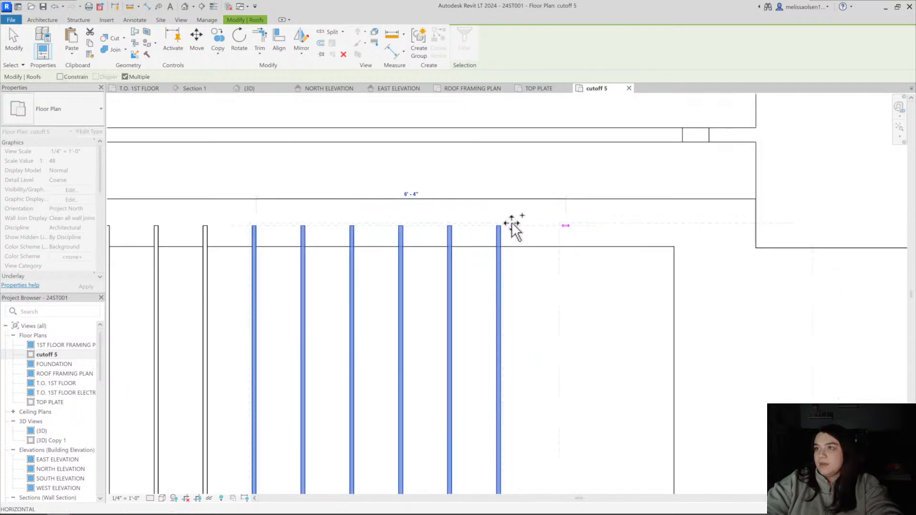
scroll(510, 222, "up", 3)
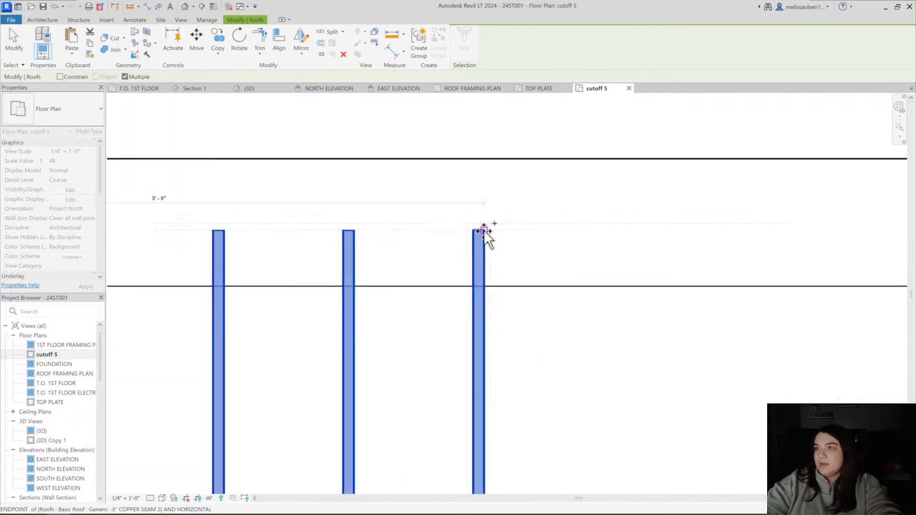
left_click(484, 230)
scroll(589, 245, "down", 3)
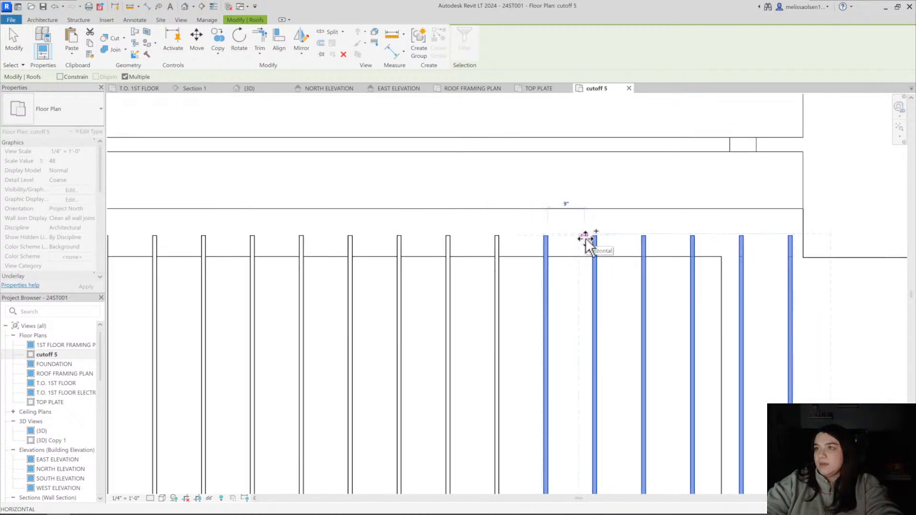
scroll(704, 276, "down", 3)
middle_click_drag(705, 277, 552, 269)
key("Escape")
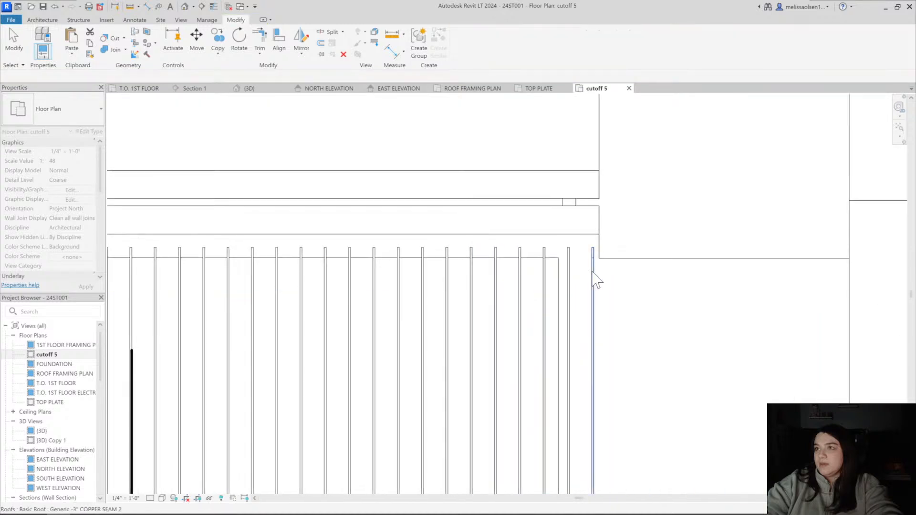
Delete the two copper seam strips lying beyond the dormer roof's side edge
left_click(593, 275)
key("Delete")
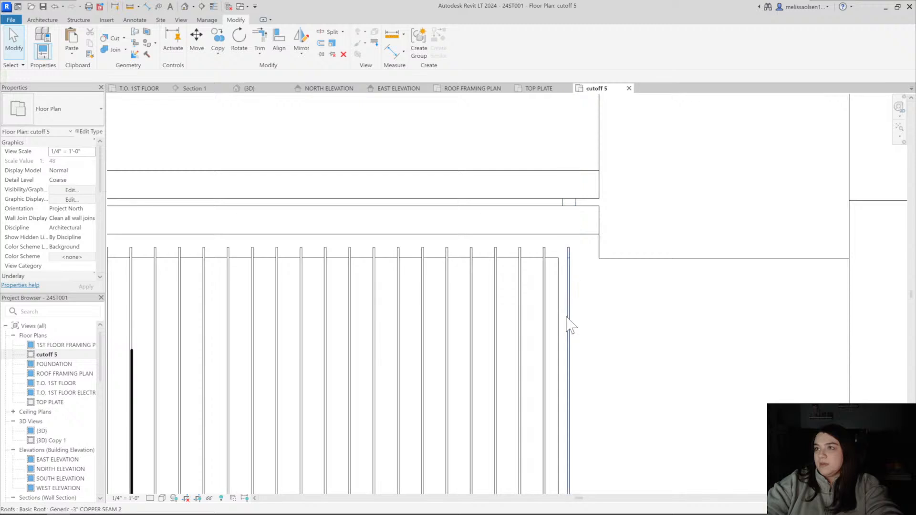
left_click(569, 324)
key("Delete")
scroll(545, 292, "down", 2)
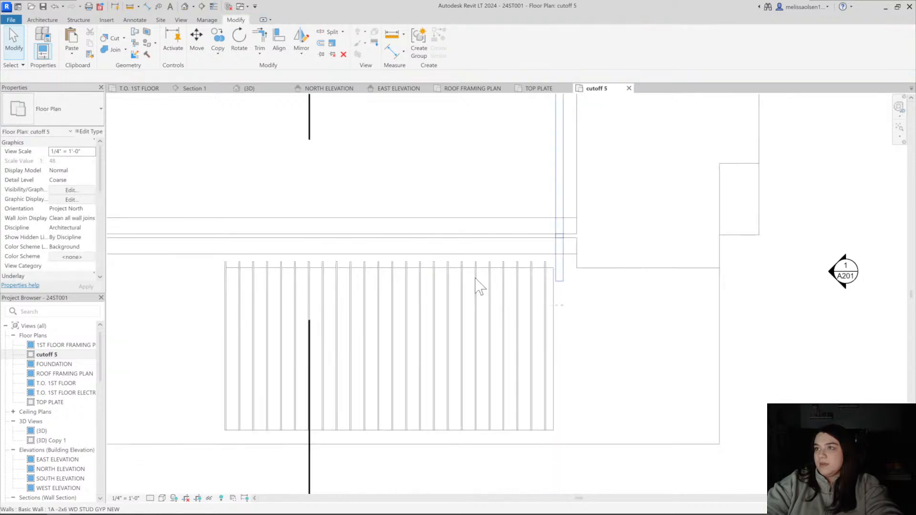
left_click_drag(569, 463, 596, 475)
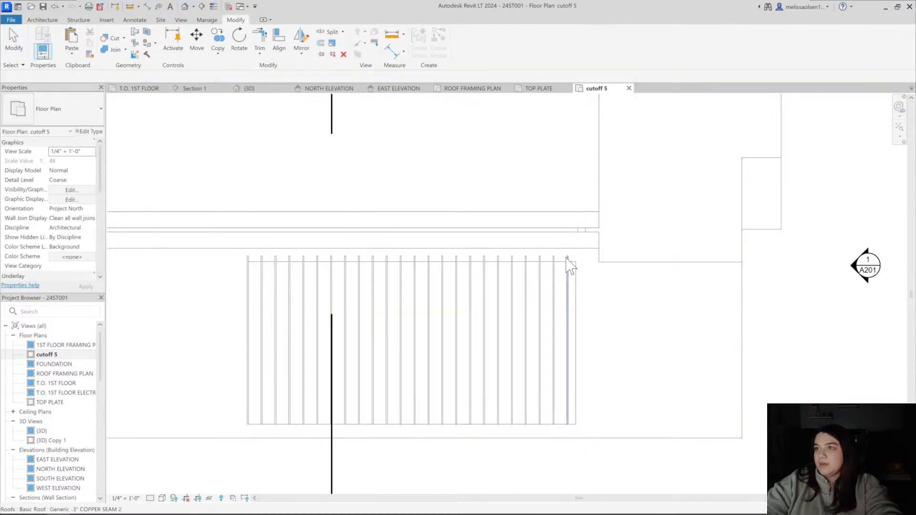
Select all copper seam strips visible in the plan and move them about 4" sideways, centring them between the dormer roof's side edges
left_click(567, 262)
right_click(567, 258)
mouse_move(623, 338)
left_click(687, 337)
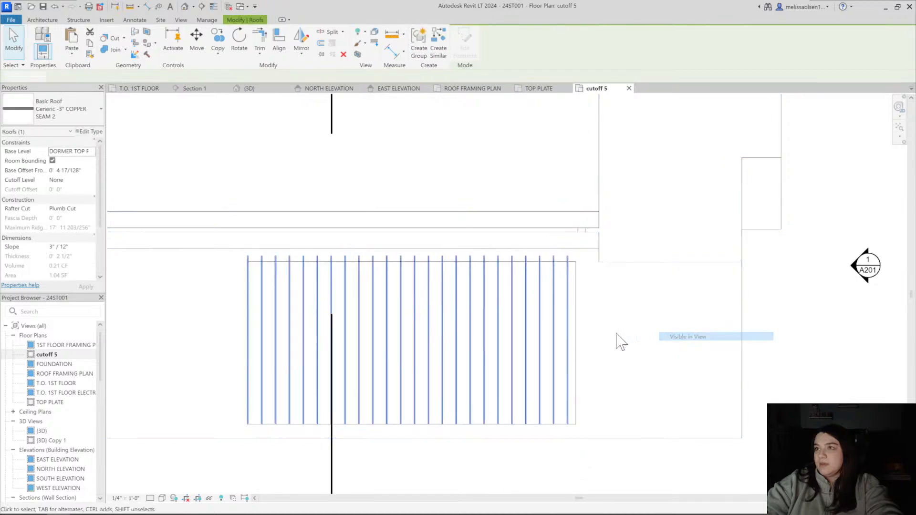
key("v")
left_click(564, 428)
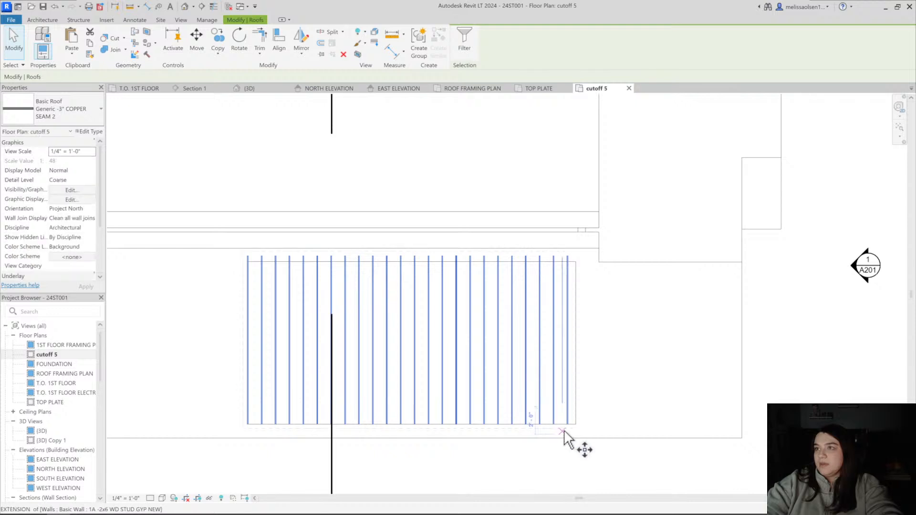
scroll(565, 430, "up", 5)
left_click(577, 427)
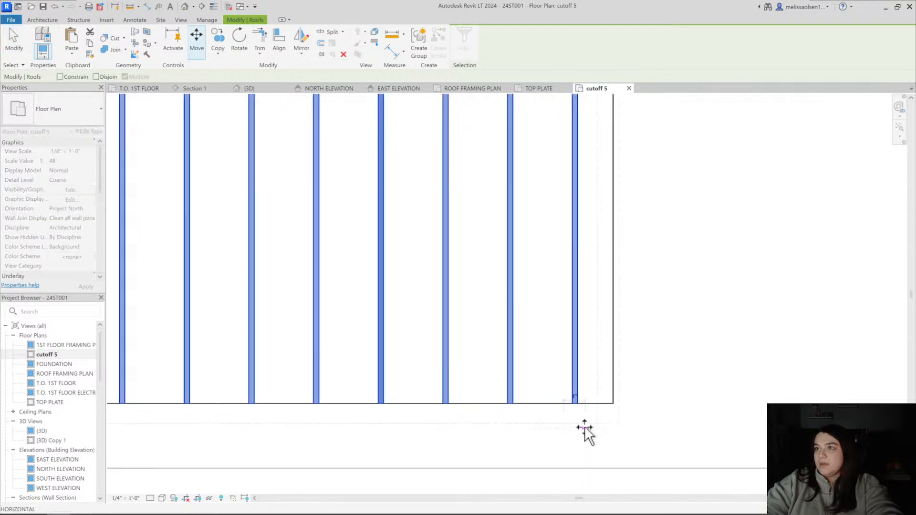
scroll(525, 427, "down", 6)
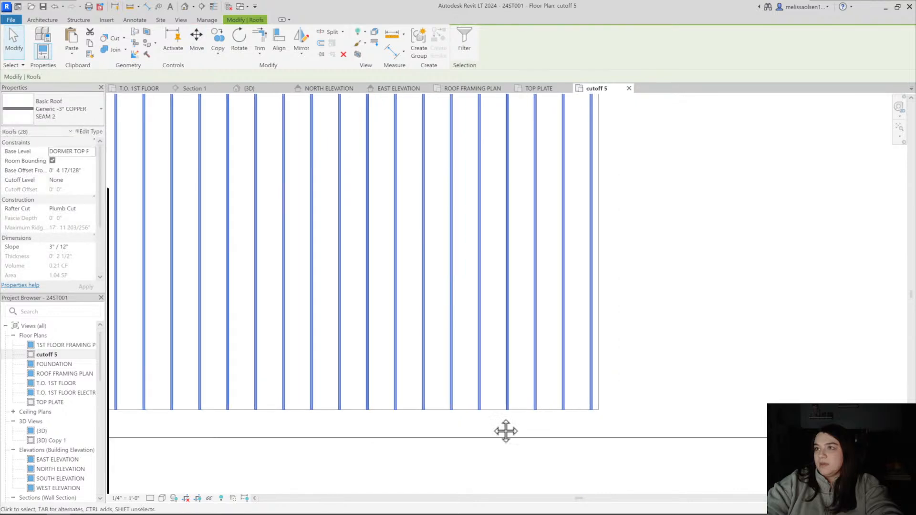
middle_click_drag(516, 409, 522, 409)
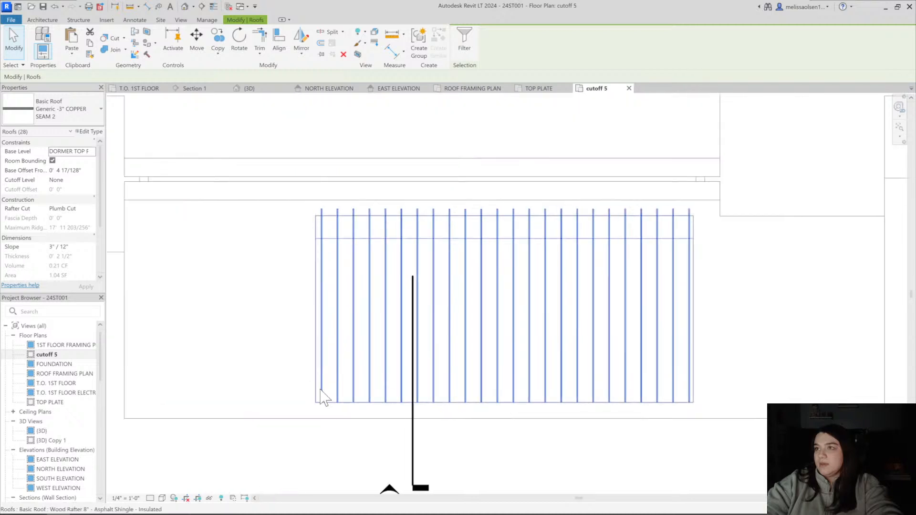
scroll(326, 404, "up", 6)
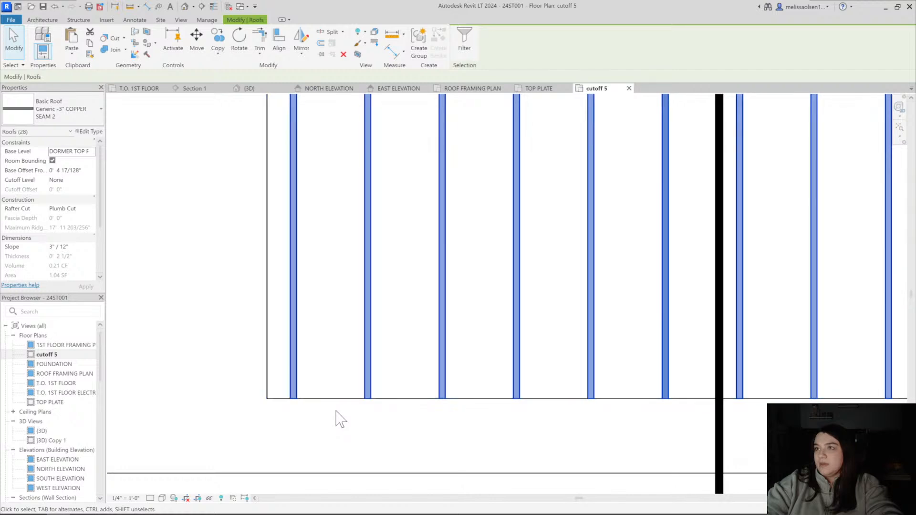
scroll(334, 411, "down", 5)
key("Escape")
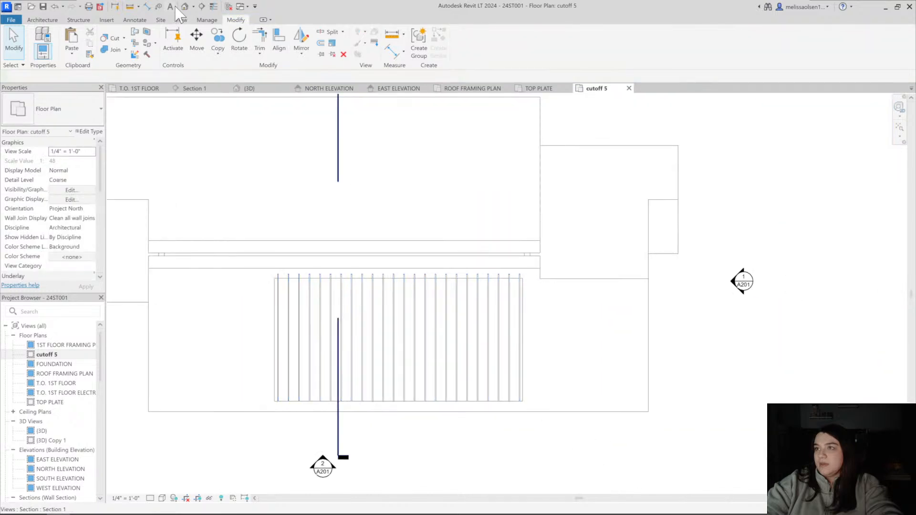
In the 3D view, rename the copper seam strips' roof type to Generic -2" COPPER SEAM 2
left_click(185, 7)
middle_click_drag(482, 302, 353, 257, "shift")
left_click(349, 257)
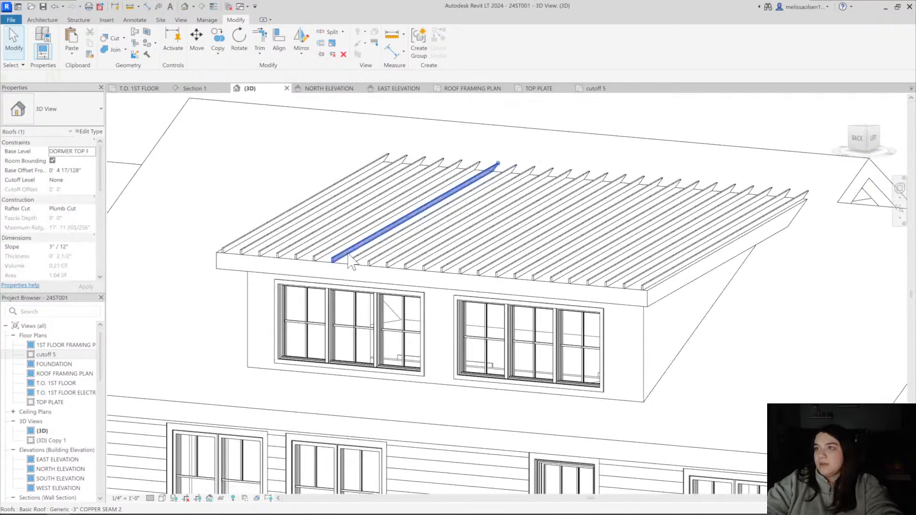
left_click(91, 132)
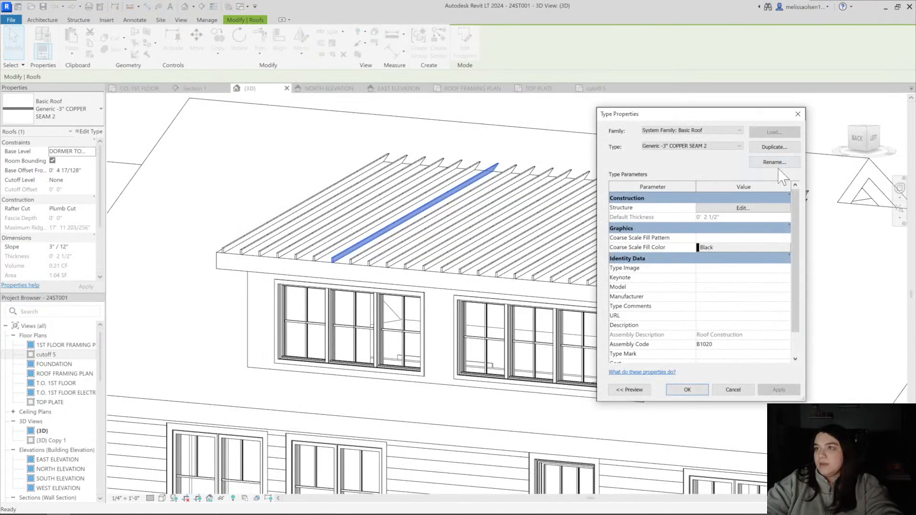
left_click(775, 162)
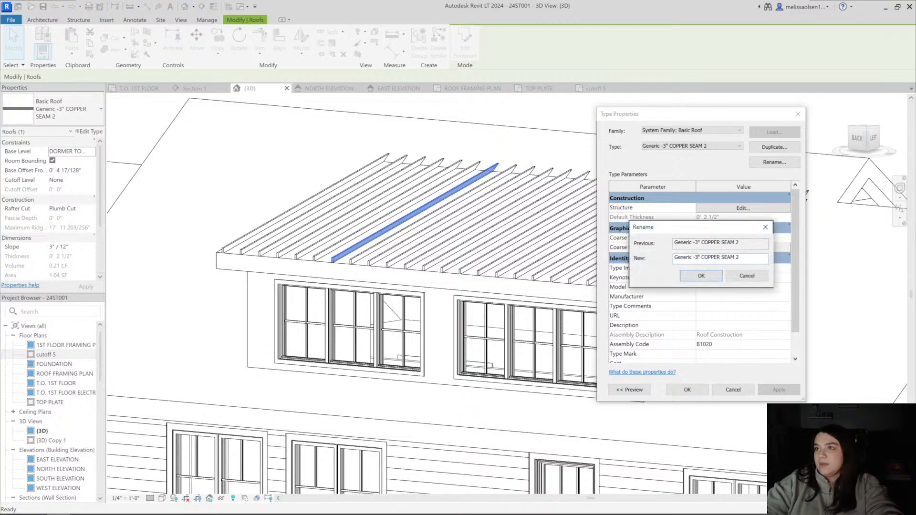
left_click(701, 275)
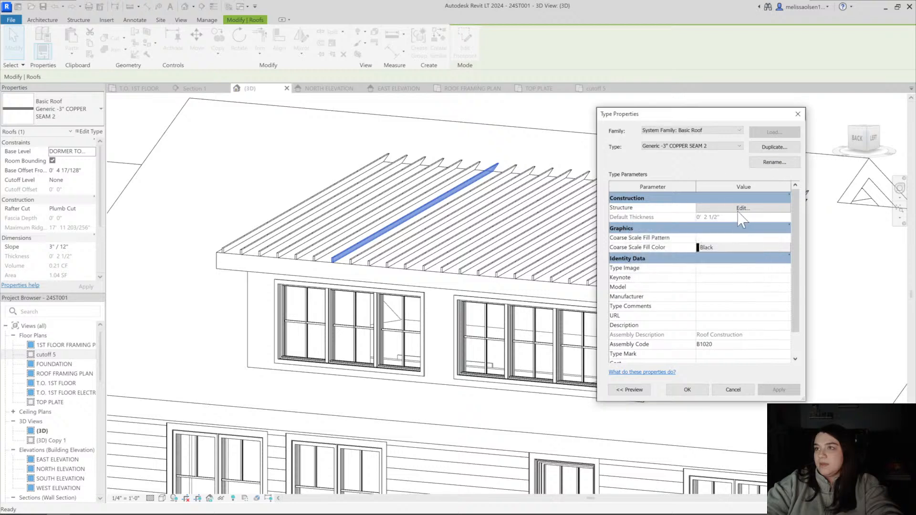
Set the copper seam type's structure layer to 1 1/2" thick and remove the A-COPPER ROOF material's surface foreground pattern
left_click(706, 208)
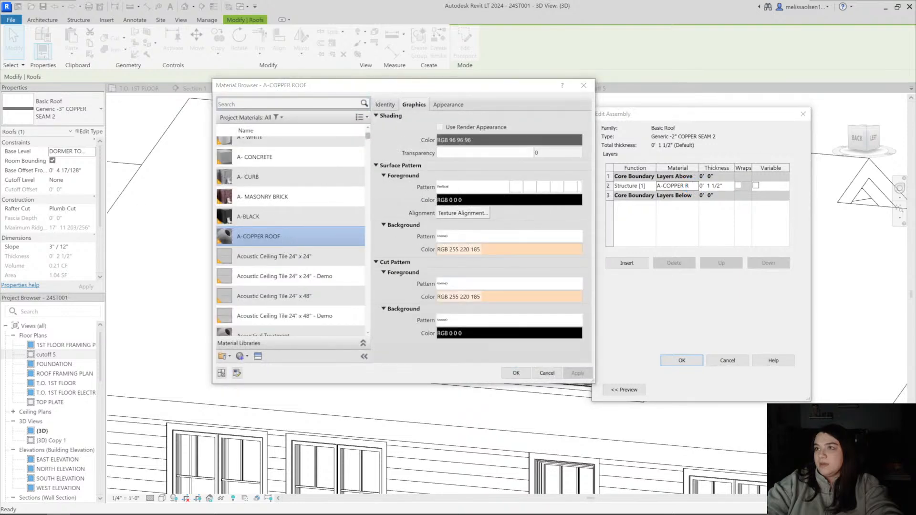
left_click(473, 186)
scroll(426, 276, "up", 15)
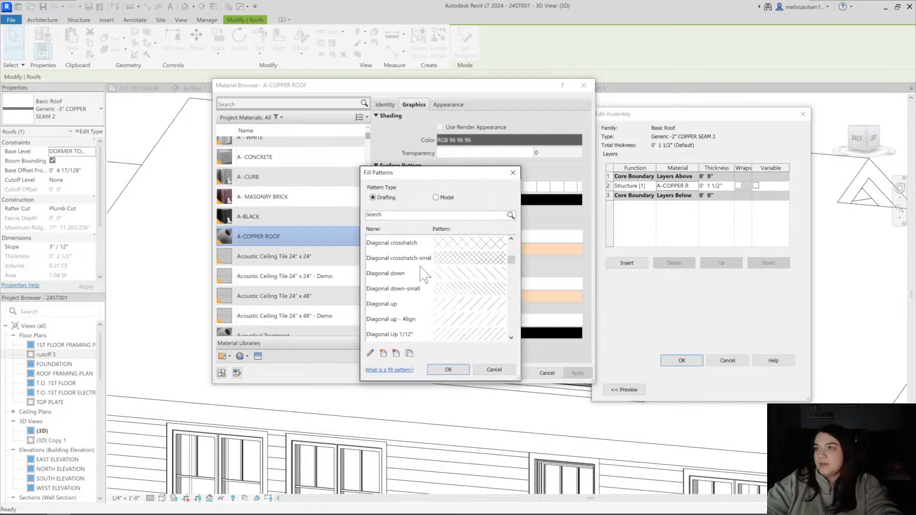
left_click(448, 370)
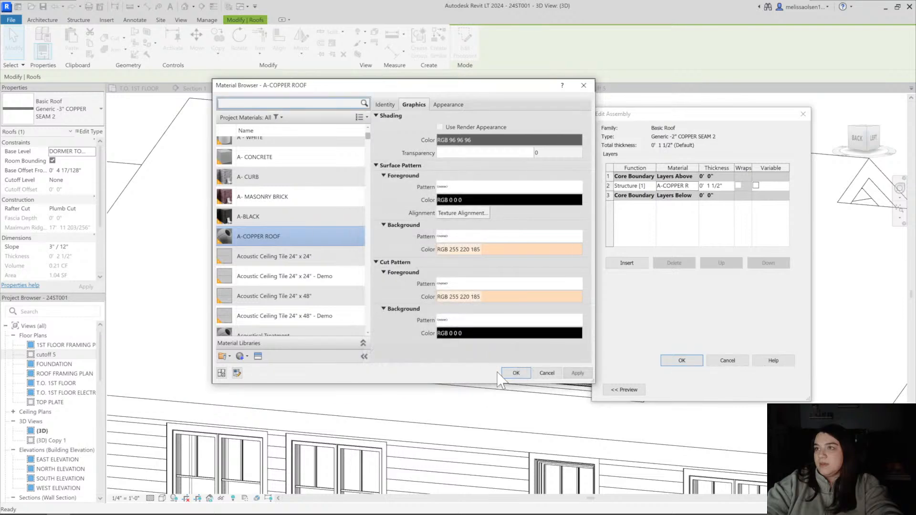
key("Return")
left_click(682, 361)
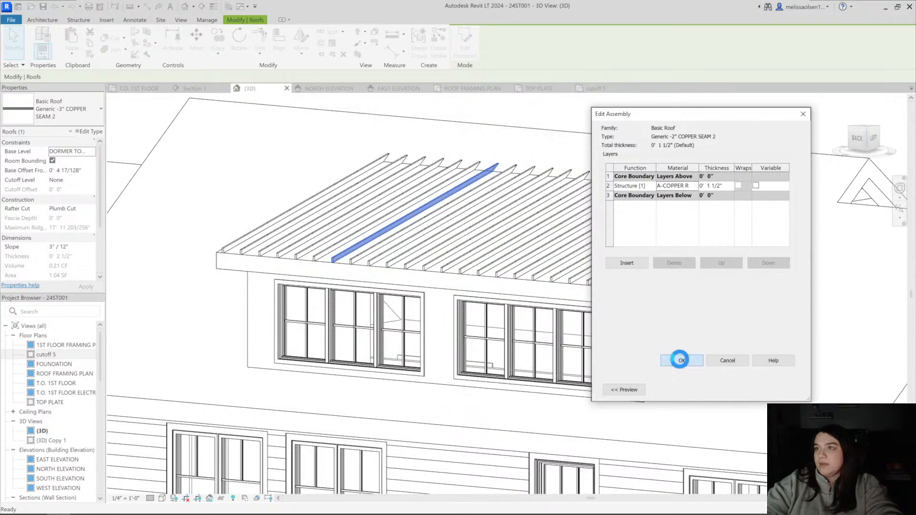
left_click(685, 390)
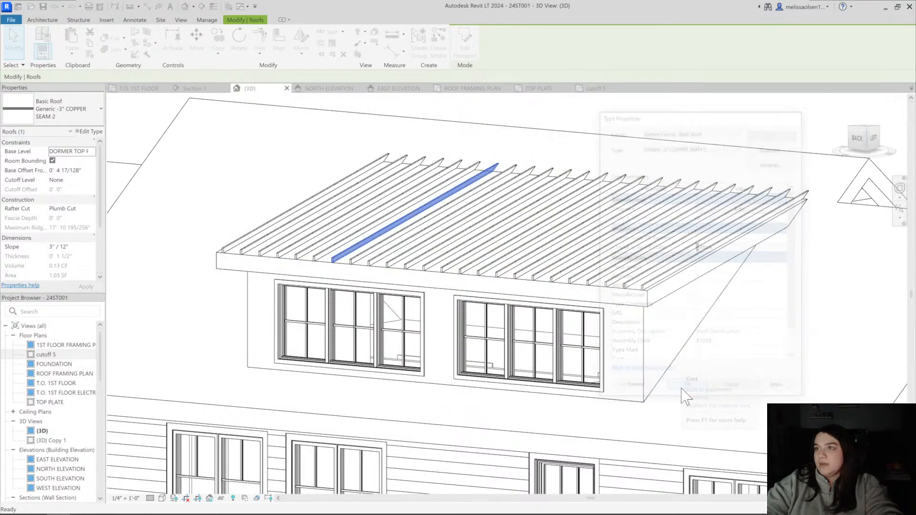
Examine the copper standing seams on the rear dormer roof in 3D, turning the house to face its back
scroll(563, 270, "down", 4)
scroll(454, 334, "up", 5)
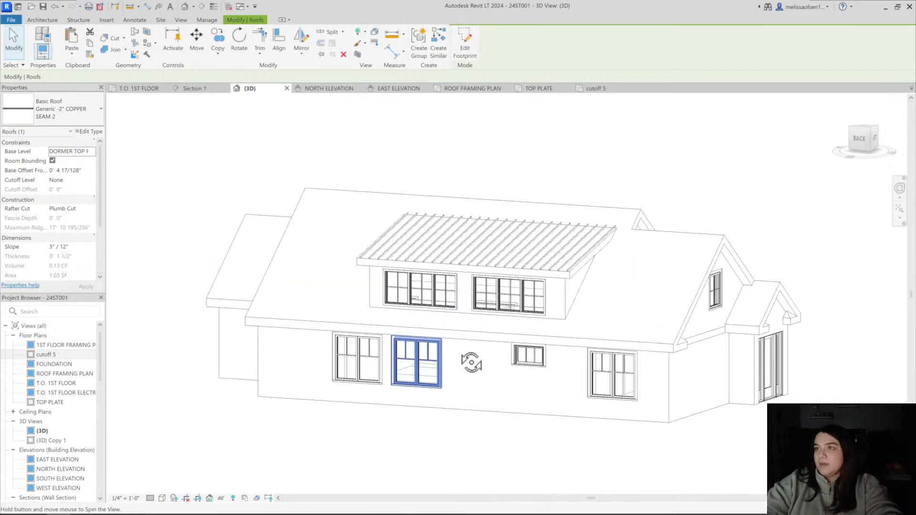
key("Escape")
left_click(411, 244)
scroll(413, 247, "down", 4)
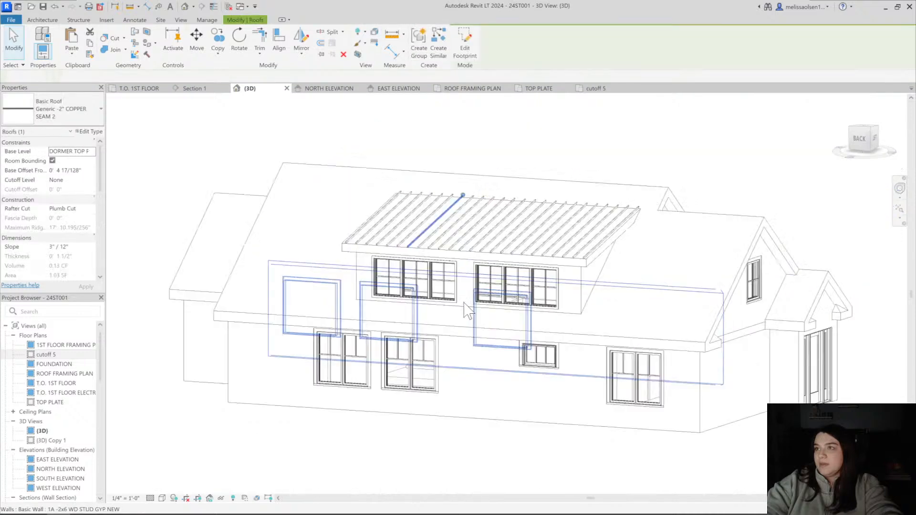
key("Escape")
scroll(498, 326, "down", 1)
mouse_move(498, 325)
middle_mouse_down("shift")
mouse_move(482, 320)
mouse_move(513, 318)
middle_mouse_up("shift")
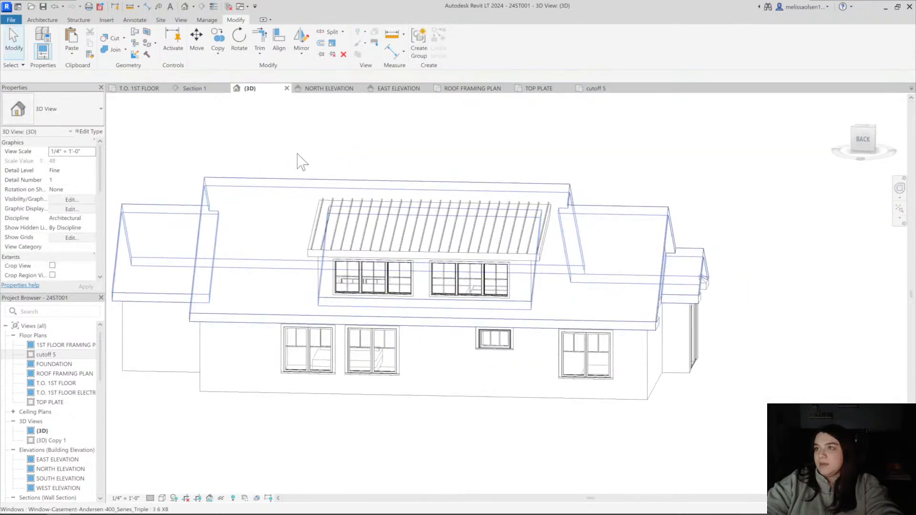
Place a Fascia-Flat 1x12 along the eave edge of the rear dormer roof
left_click(42, 20)
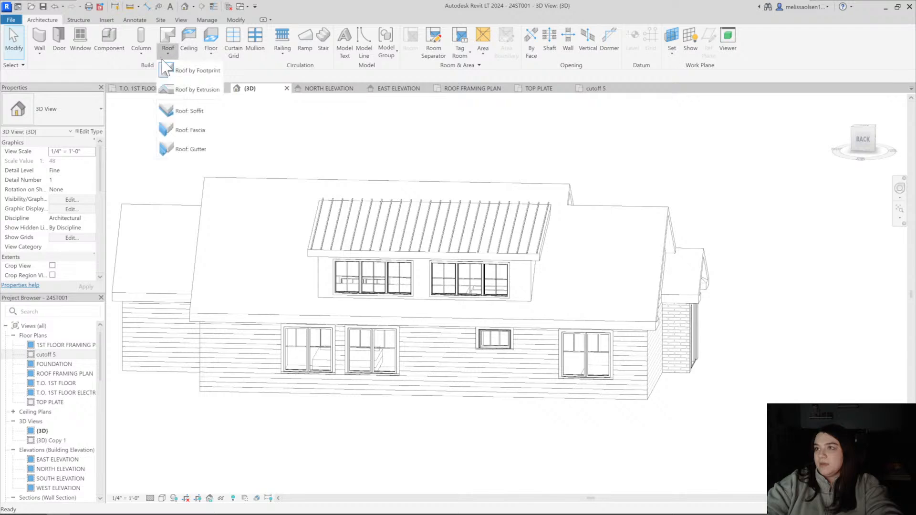
left_click(190, 130)
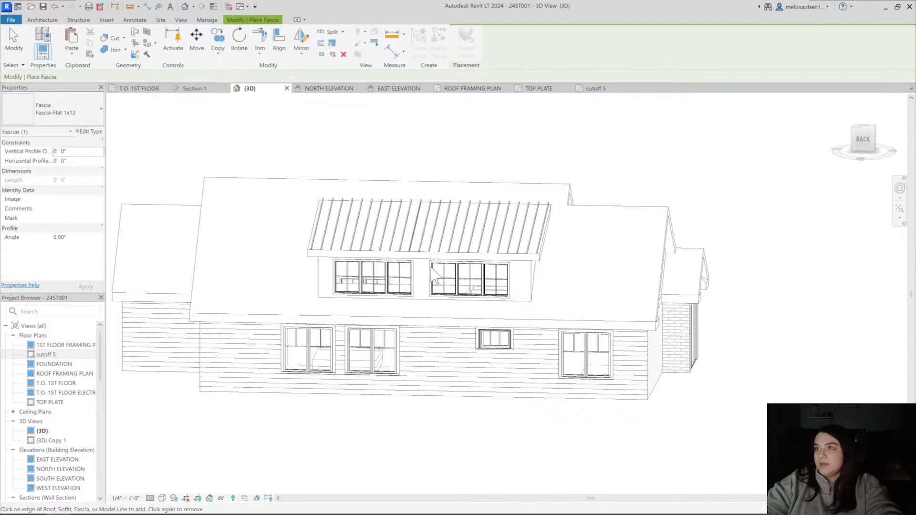
scroll(435, 276, "up", 4)
scroll(438, 220, "down", 6)
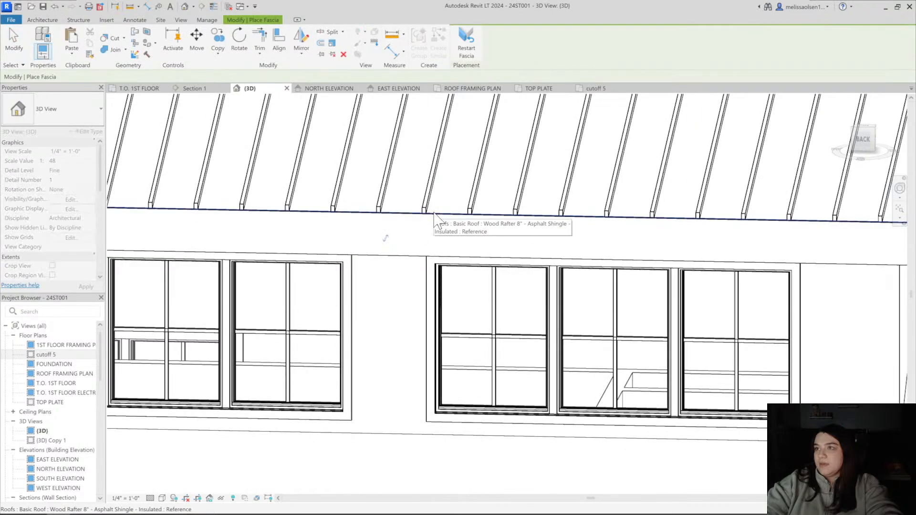
middle_click_drag(435, 249, 314, 215, "shift")
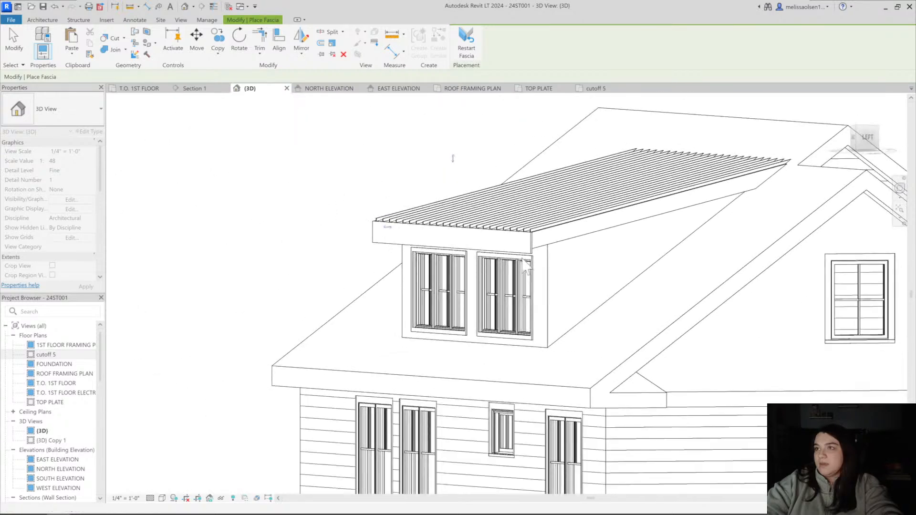
key("Escape")
Try the Fascia-Flat 1x8 type on the eave fascia, and switch it back to Fascia-Flat 1x12
scroll(533, 247, "up", 3)
left_click(528, 251)
middle_click_drag(527, 251, 529, 273, "shift")
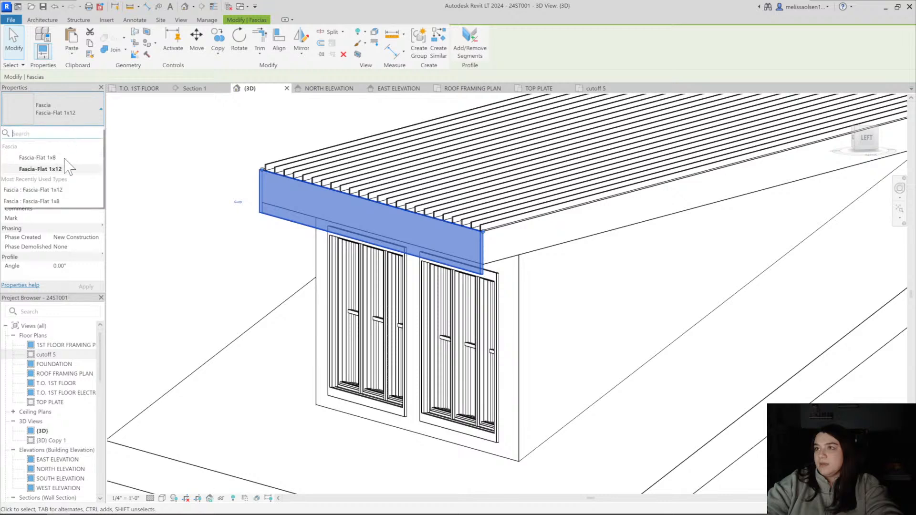
left_click(38, 157)
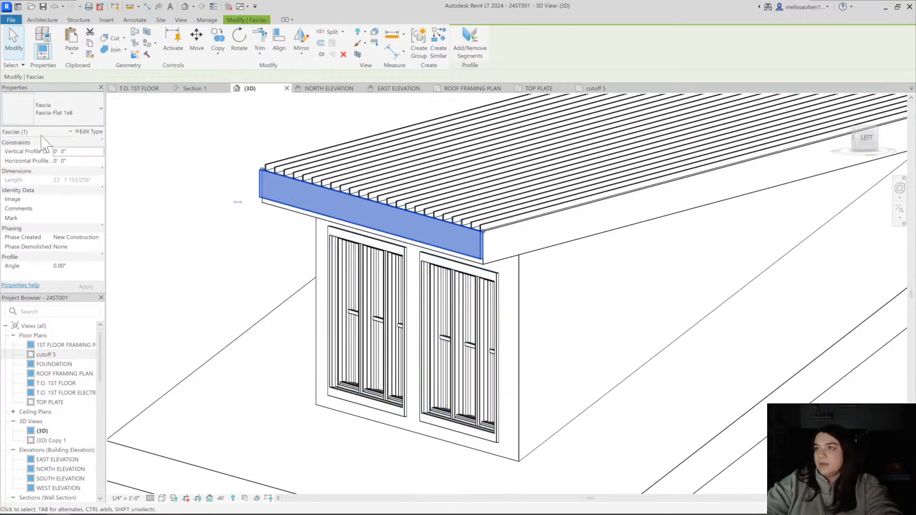
left_click(53, 110)
left_click(62, 169)
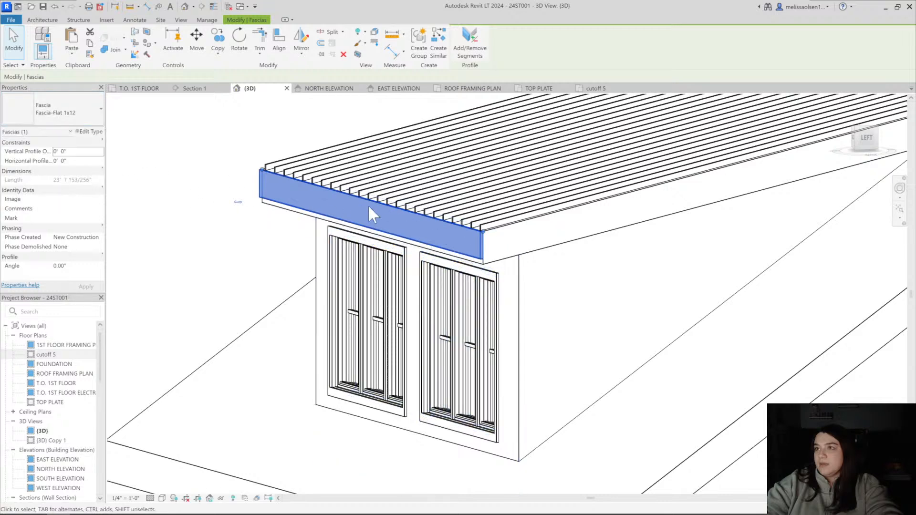
left_click(128, 133)
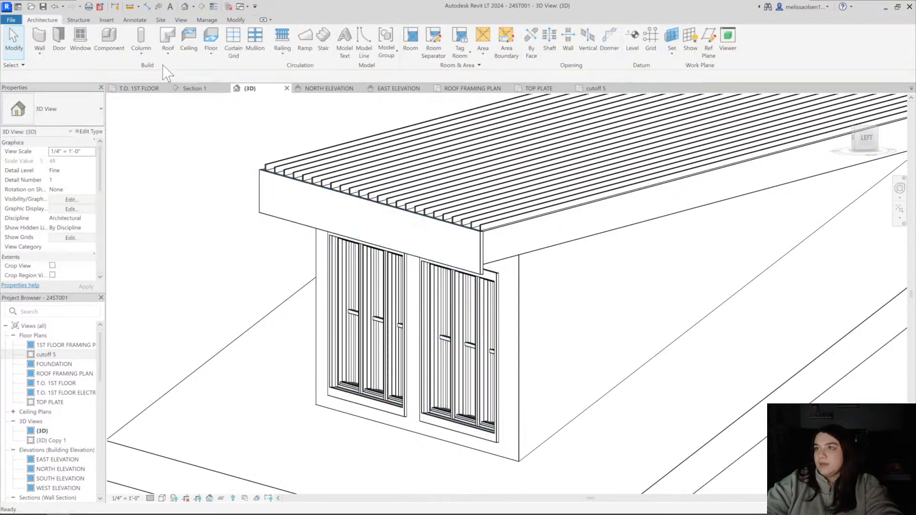
Extend the 1x12 eave fascia with segments along both sloped side edges of the dormer roof
left_click(426, 223)
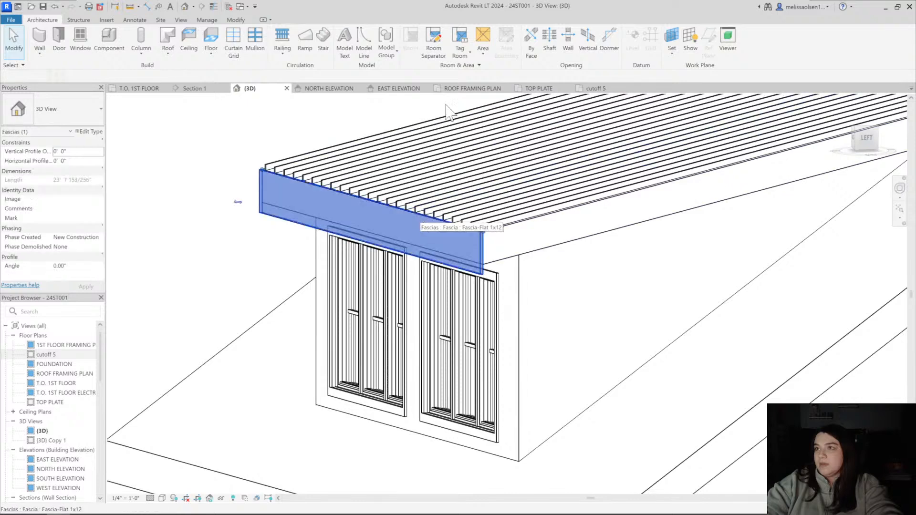
left_click(521, 225)
middle_click_drag(379, 242, 481, 259, "shift")
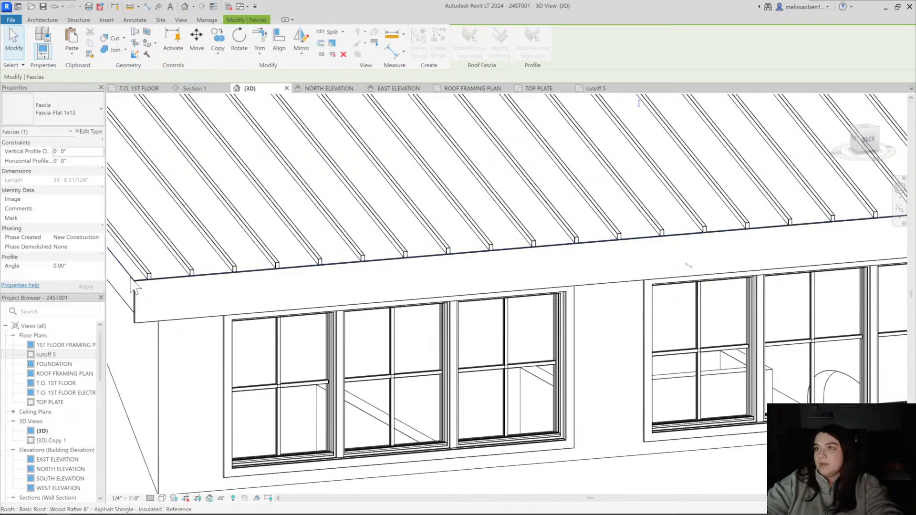
key("Escape")
scroll(152, 277, "down", 3)
middle_click_drag(491, 291, 398, 292, "shift")
Place a Fascia-Flat 1x8 over the 1x12 fascia along the dormer's eave and adjoining sloped edge
left_click(167, 53)
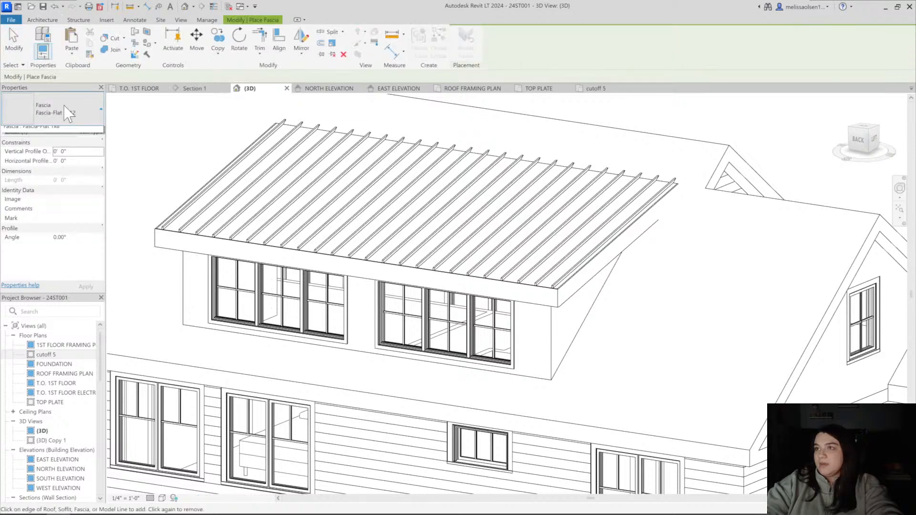
left_click(65, 157)
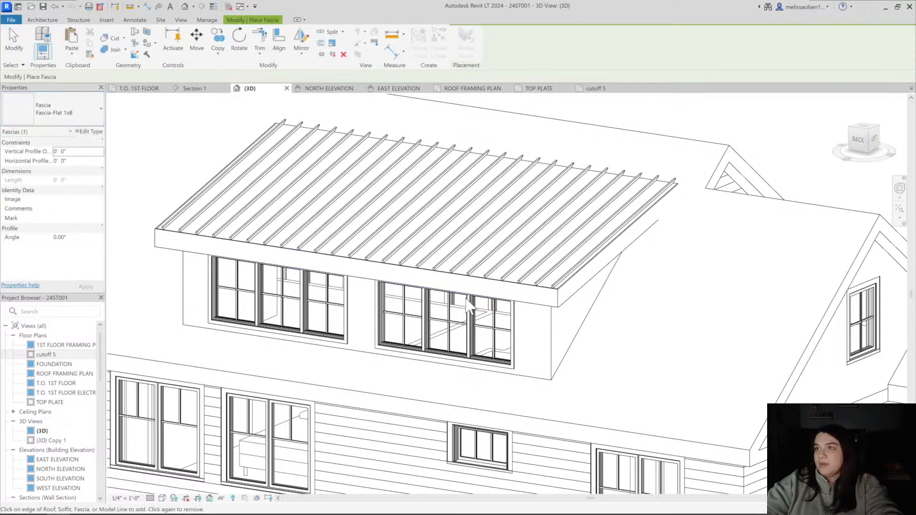
scroll(467, 306, "up", 4)
left_click(673, 279)
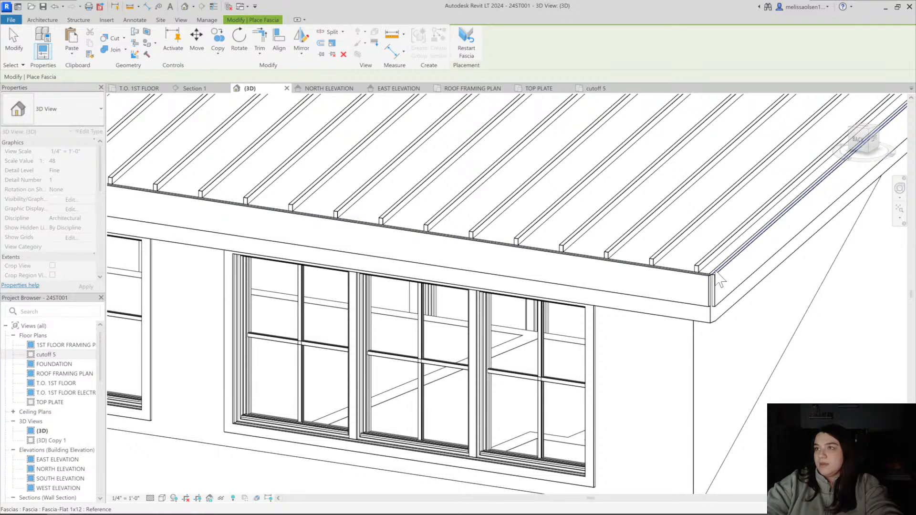
scroll(452, 275, "down", 1)
middle_click_drag(587, 297, 416, 286)
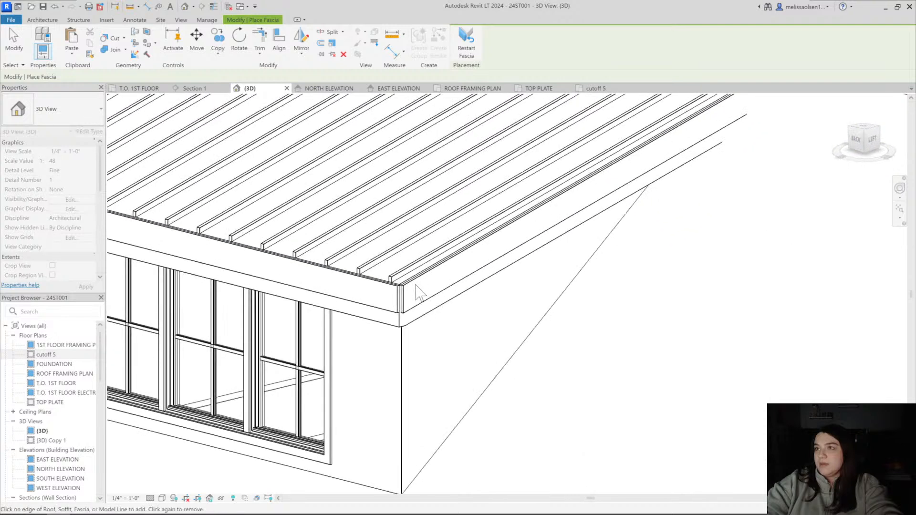
Try to close the gap between the 1x8 fascia segments at the eave corner by moving their ends
scroll(401, 296, "up", 4)
key("Escape")
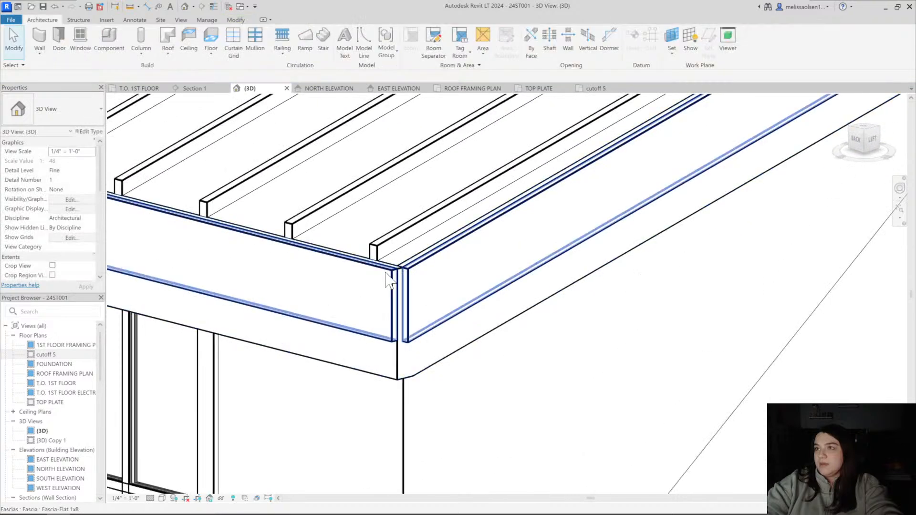
left_click(386, 272)
left_click_drag(405, 271, 404, 271)
key("Escape")
left_click(405, 272)
scroll(410, 267, "down", 1)
middle_click_drag(412, 275, 429, 285)
scroll(315, 325, "up", 3)
scroll(268, 340, "up", 1)
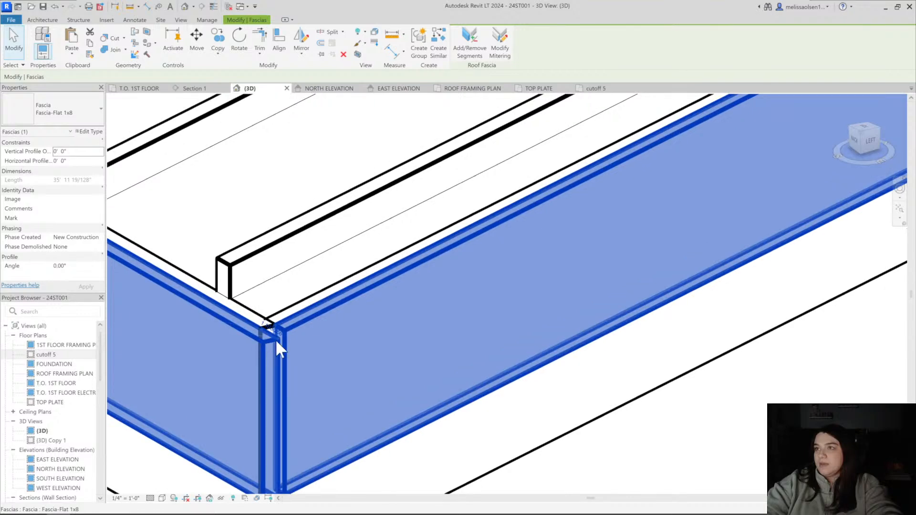
left_click_drag(276, 338, 245, 332)
scroll(278, 325, "up", 3)
key("Escape")
scroll(302, 347, "down", 3)
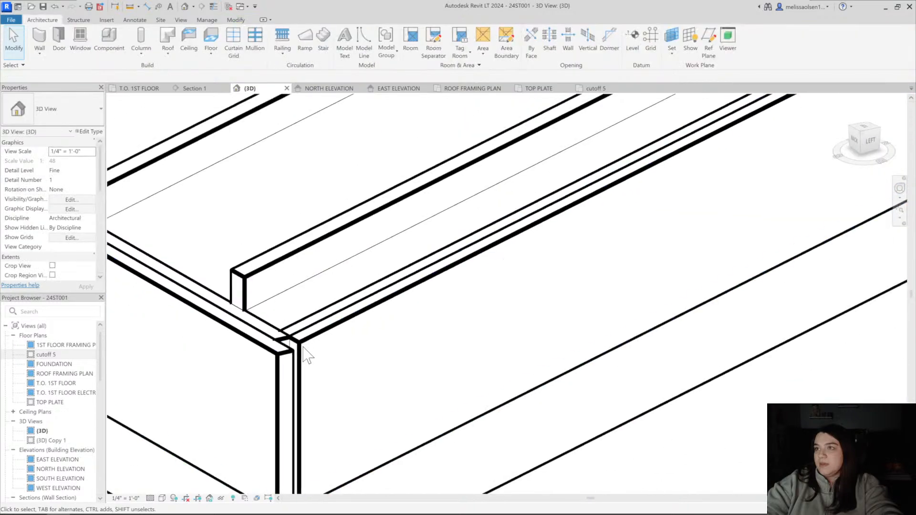
Delete the 1x8 fascia, leaving only the 1x12 fascia on the dormer roof
middle_click_drag(303, 347, 295, 322, "shift")
scroll(288, 234, "down", 2)
middle_click_drag(288, 224, 335, 338)
left_click(325, 285)
scroll(324, 284, "down", 1)
key("Delete")
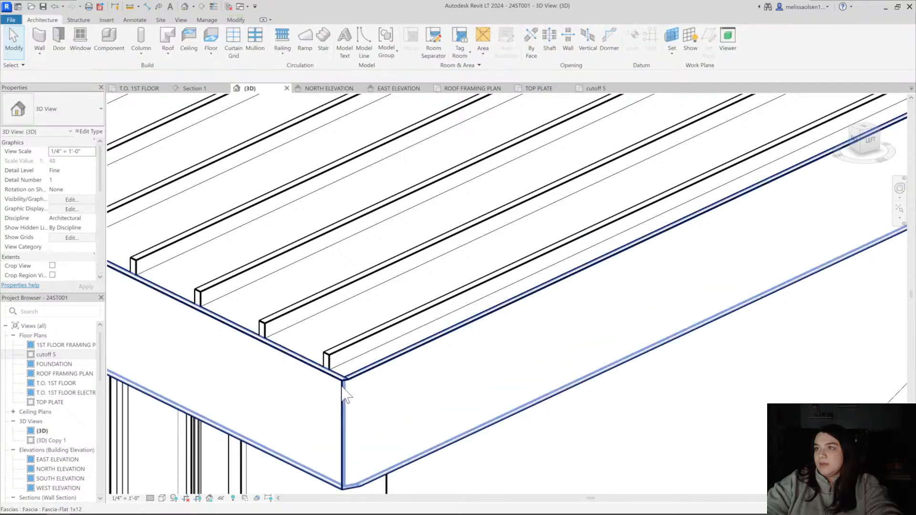
Try to adjust the 1x12 fascia's segment end at the dormer's eave corner
left_click(343, 387)
scroll(355, 379, "down", 2)
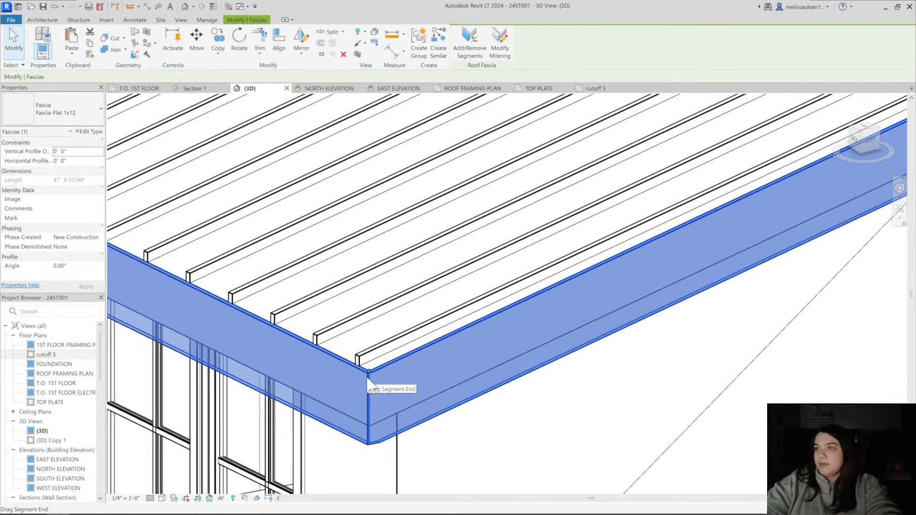
middle_click_drag(367, 377, 344, 381, "shift")
left_click(379, 375)
Place a Fascia-Flat 1x8 along the eave edge of the 1x12 fascia only
scroll(384, 368, "down", 3)
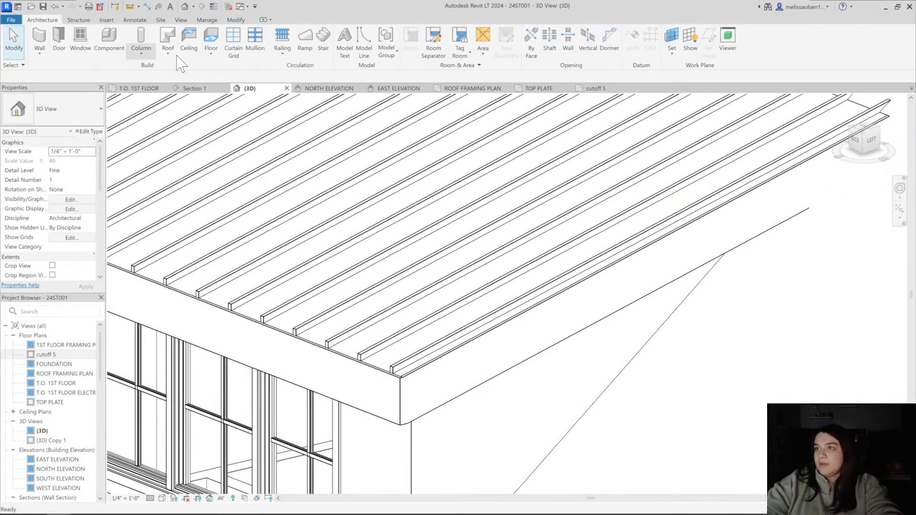
scroll(417, 394, "up", 4)
left_click(361, 367)
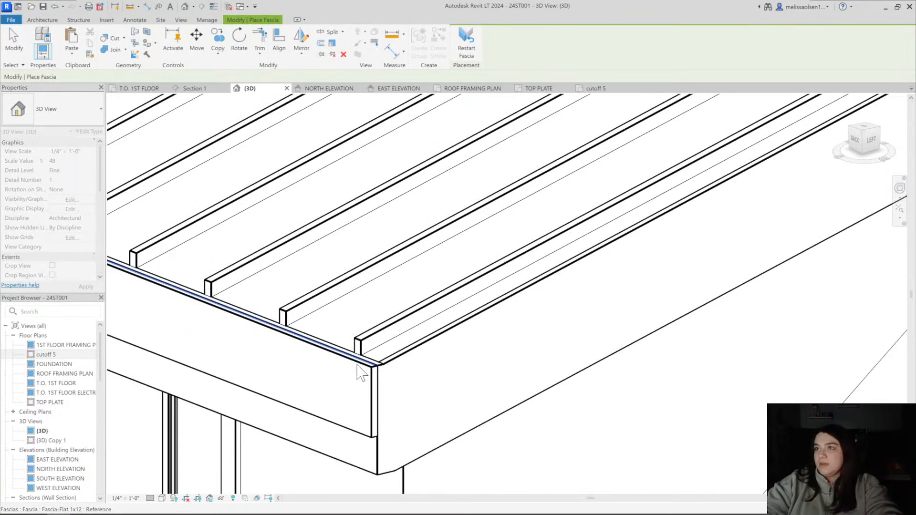
key("Escape")
scroll(379, 377, "down", 2)
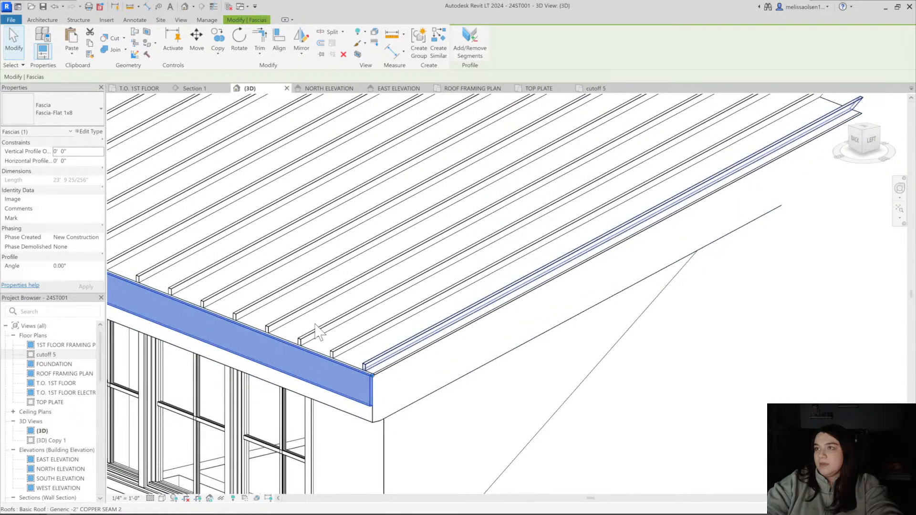
key("Escape")
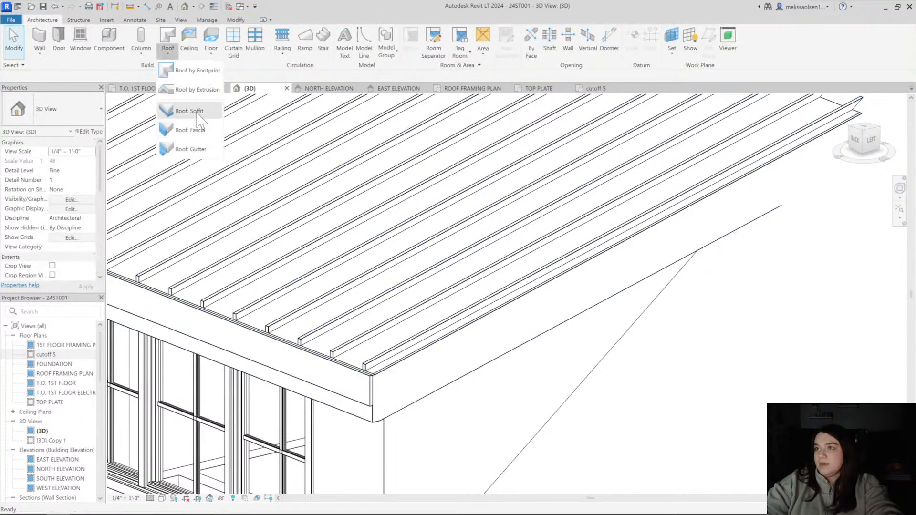
Add a separate Fascia-Flat 1x8 along the sloped edge of the 1x12 fascia at the dormer's side
key("Return")
scroll(384, 374, "up", 2)
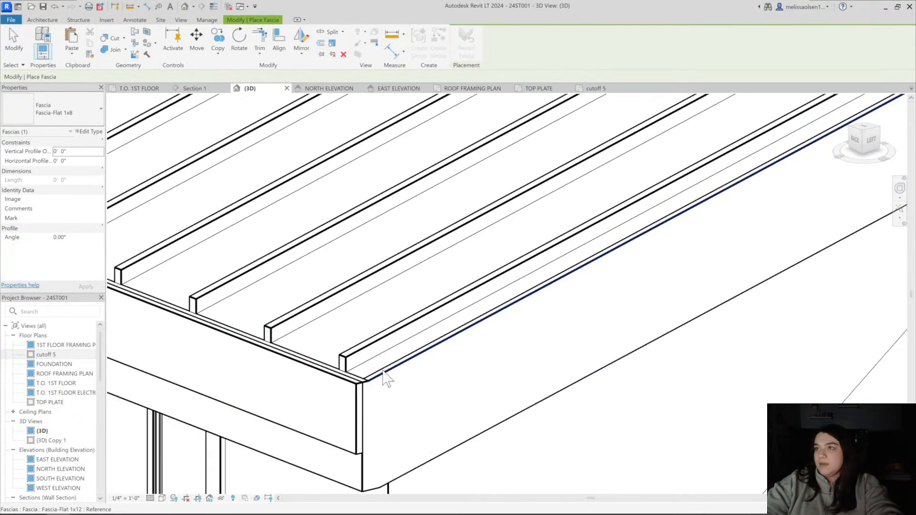
left_click(386, 379)
key("Escape")
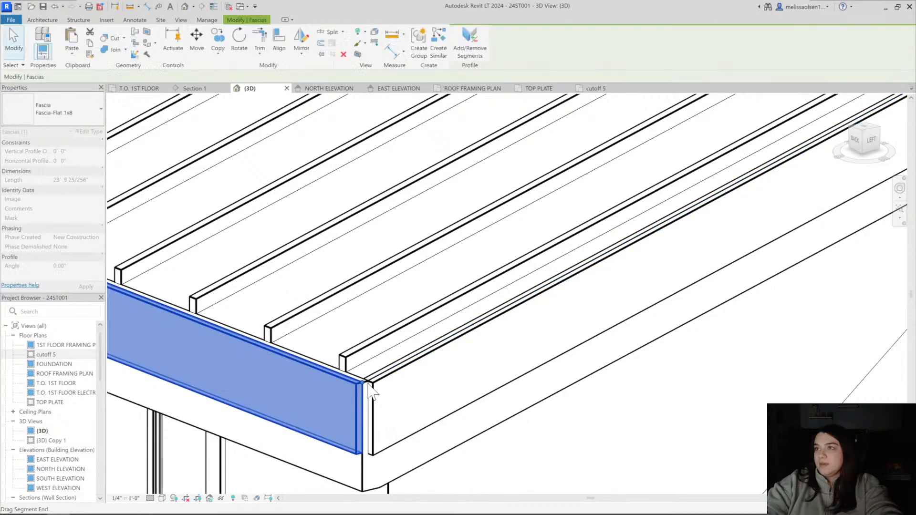
Move the ends of the eave and sloped 1x8 fascias to meet at the dormer corner
scroll(359, 392, "up", 2)
scroll(360, 392, "up", 2)
left_click(359, 392)
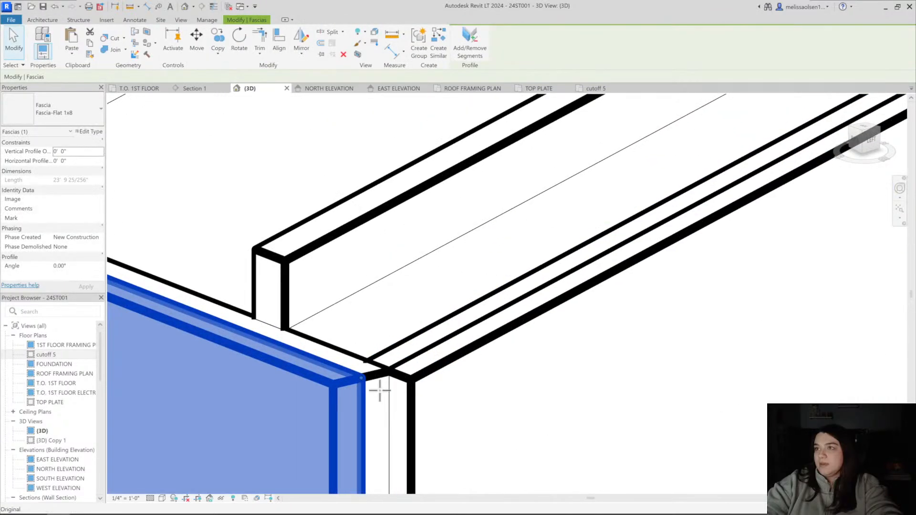
left_click(391, 377)
left_click_drag(388, 372, 363, 377)
key("Escape")
scroll(357, 373, "down", 3)
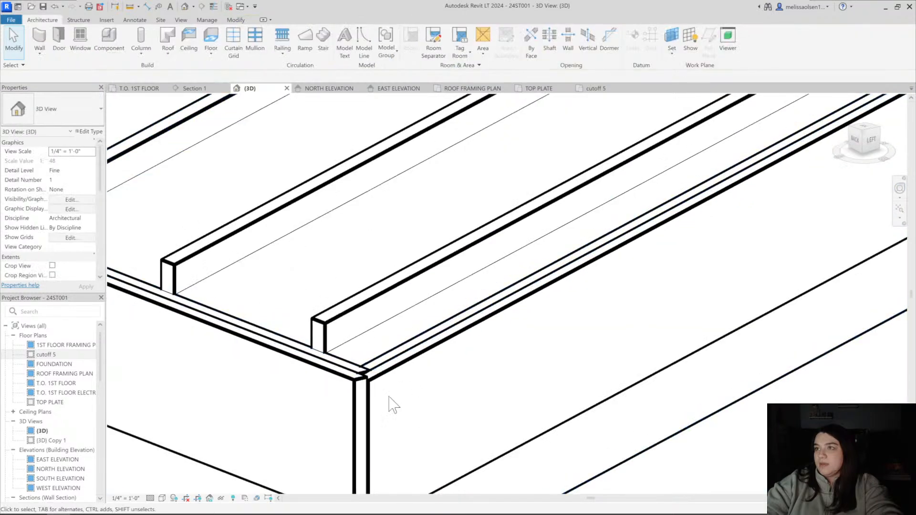
Try to join the geometry of the two 1x8 fascias where they meet at the corner
left_click(358, 391)
left_click(115, 49)
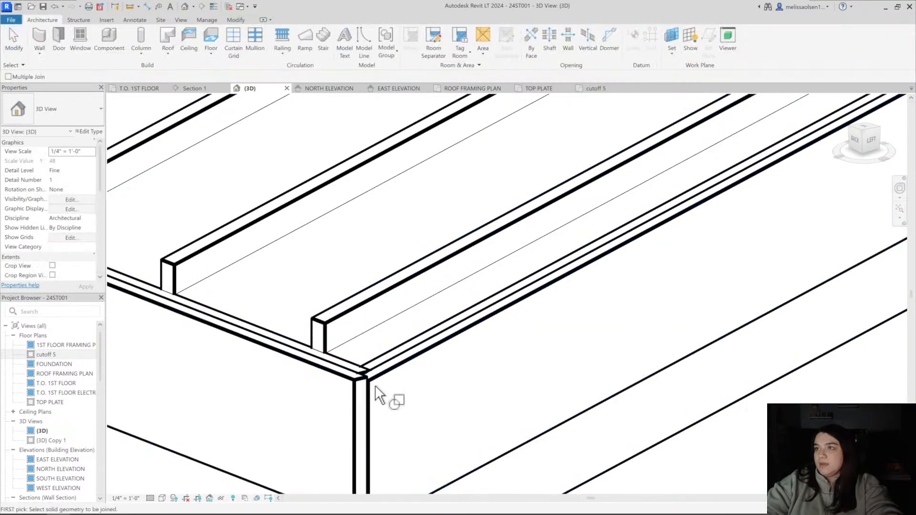
left_click(368, 387)
left_click(364, 392)
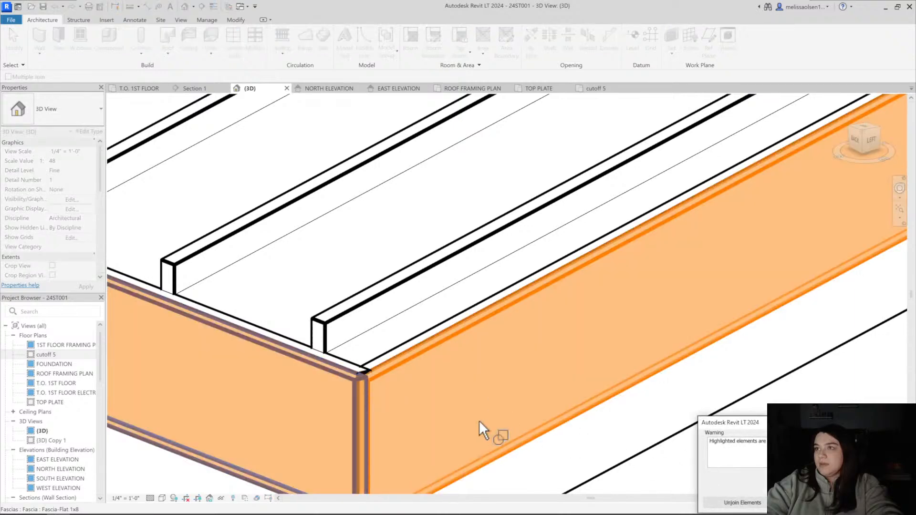
key("Escape")
Stretch the ends of the sloped and eave 1x8 fascias past each other so they overlap at the corner
scroll(424, 393, "down", 2)
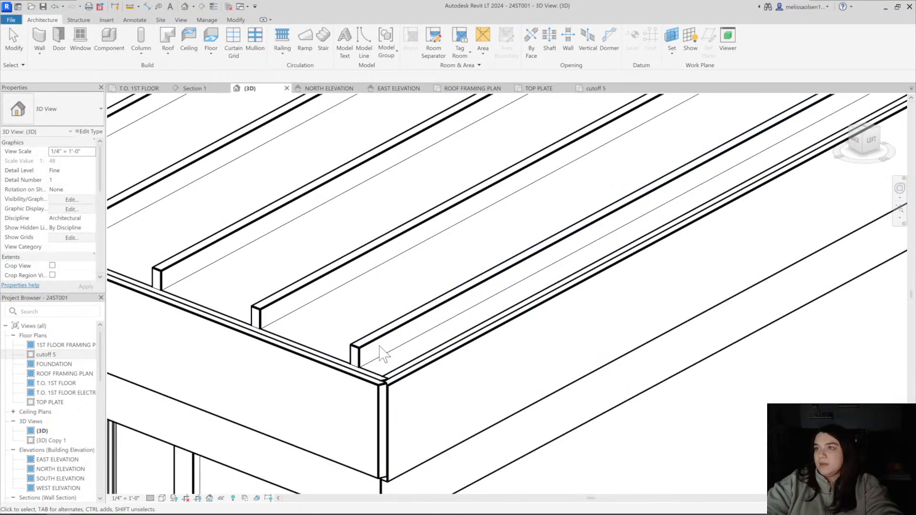
scroll(381, 355, "up", 4)
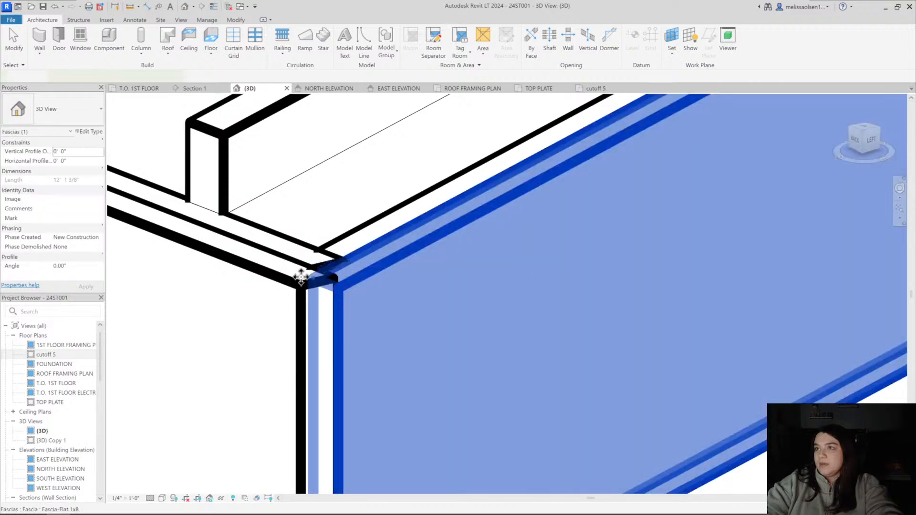
left_click(313, 287)
left_click(299, 288)
left_click(299, 287)
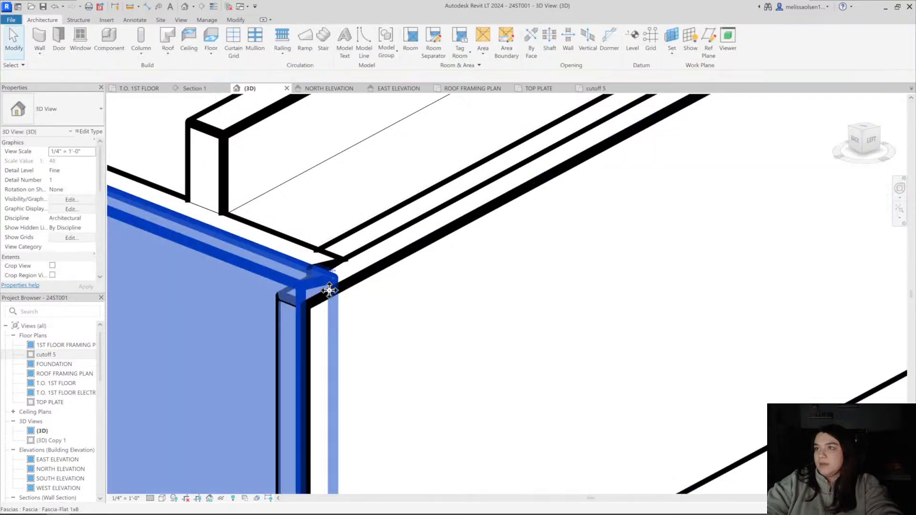
key("Escape")
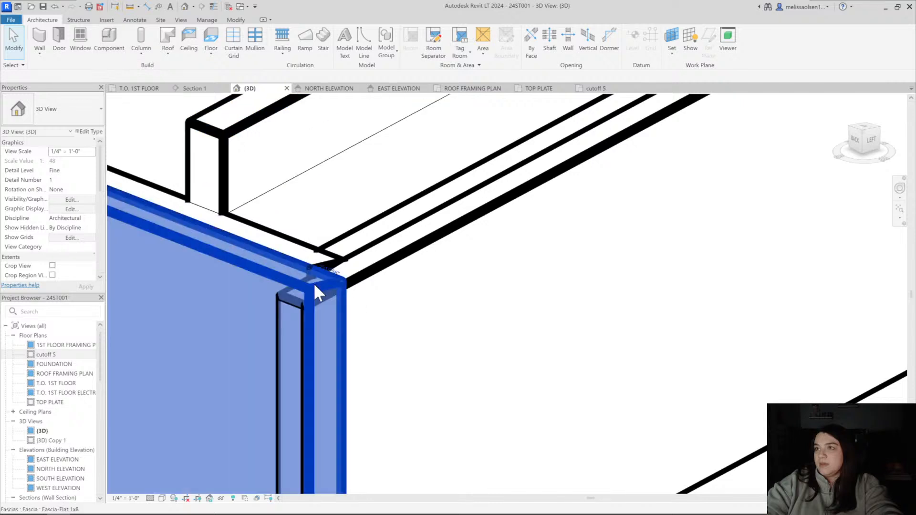
Join the geometry of the overlapping eave and sloped 1x8 fascias at the dormer corner
left_click(314, 282)
left_click(113, 49)
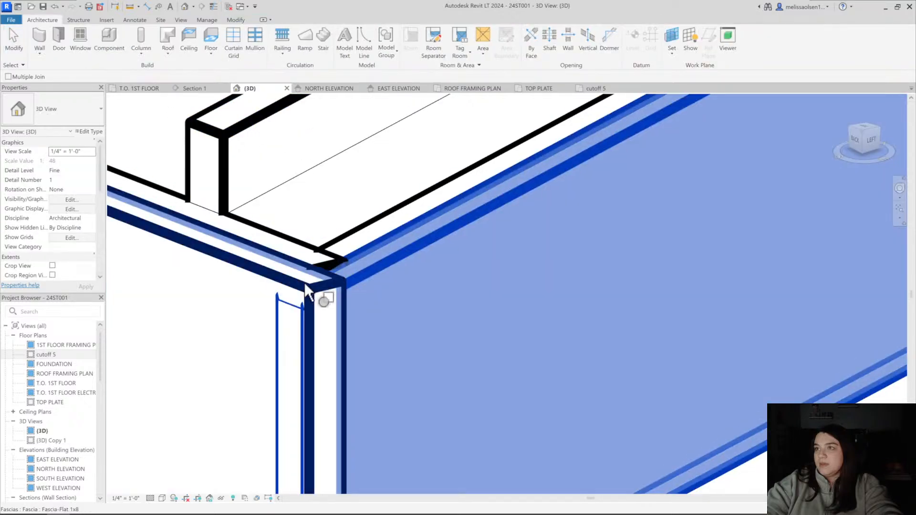
key("Escape")
scroll(354, 315, "down", 2)
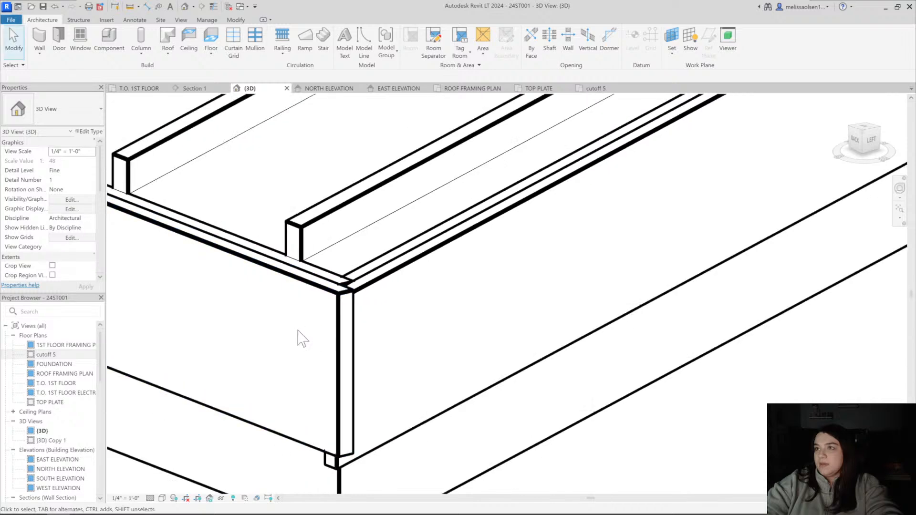
Unjoin the sloped and eave 1x8 fascias at the dormer corner and adjust their ends so the eave board meets the sloped one
scroll(296, 331, "down", 1)
middle_click_drag(297, 331, 306, 398, "shift")
scroll(322, 271, "down", 6)
scroll(273, 340, "up", 4)
left_click(273, 340)
scroll(264, 341, "up", 2)
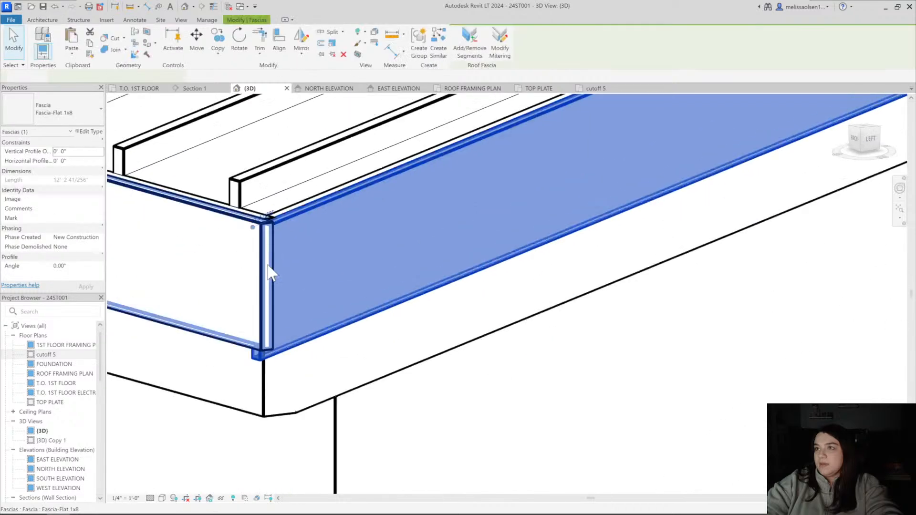
left_click_drag(266, 224, 263, 221)
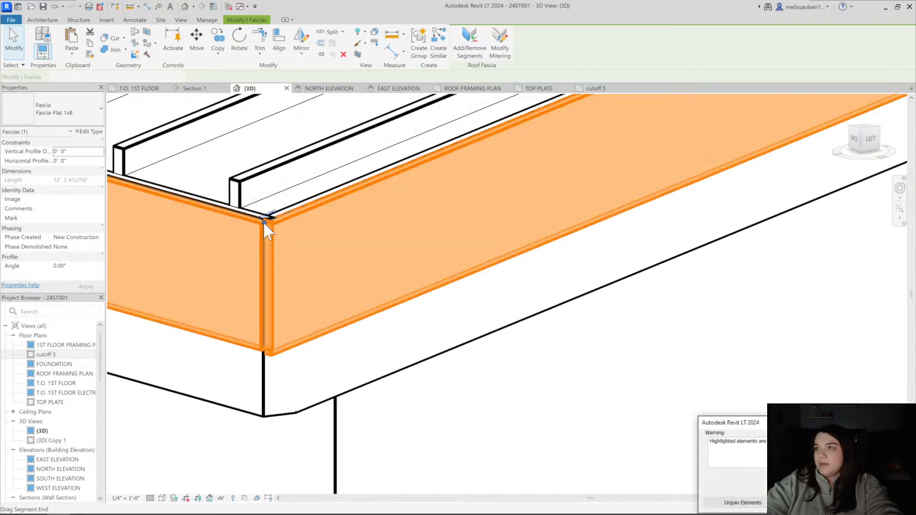
left_click(299, 285)
left_click(291, 229)
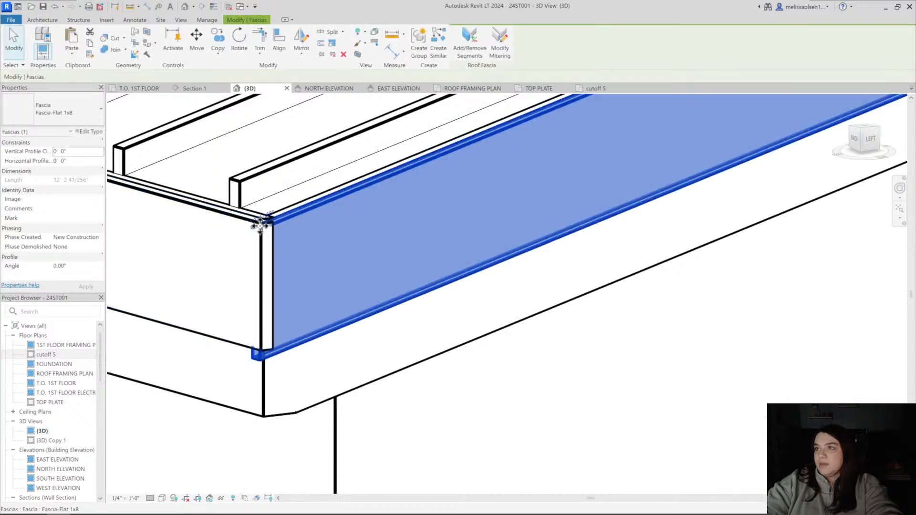
left_click_drag(277, 227, 275, 219)
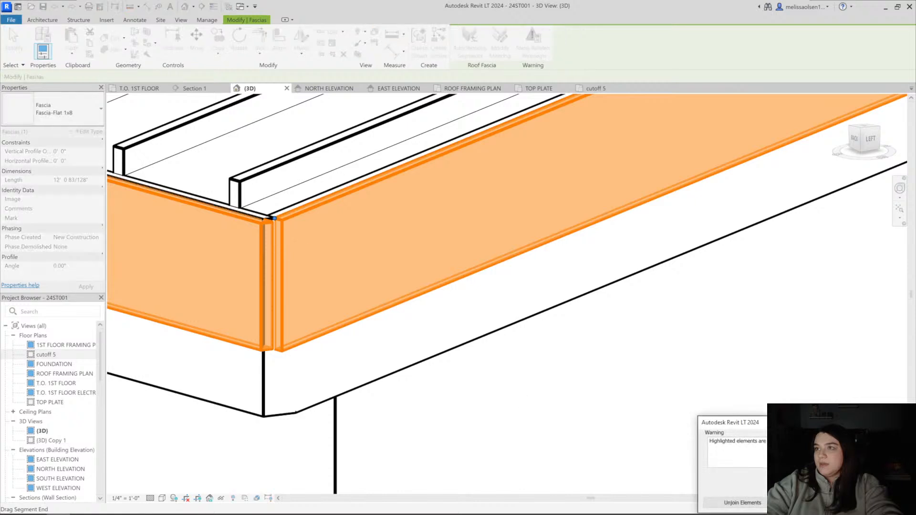
left_click(728, 496)
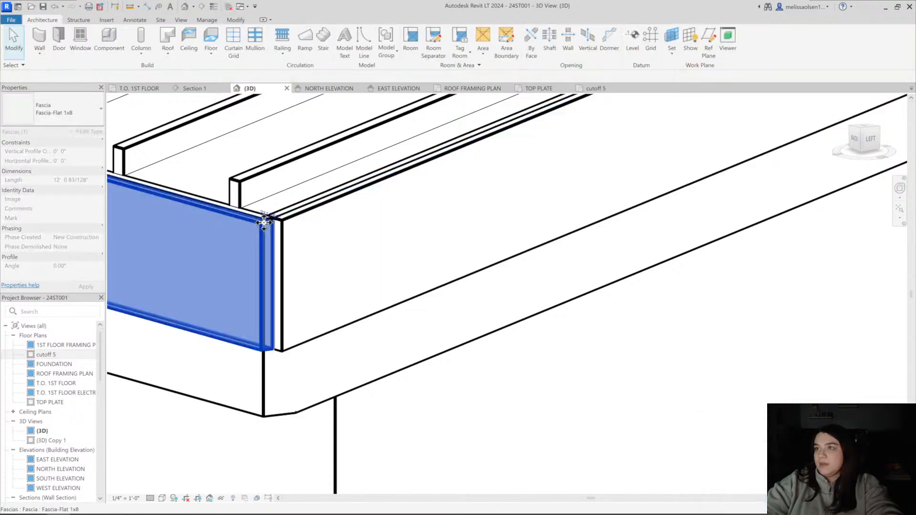
left_click(267, 239)
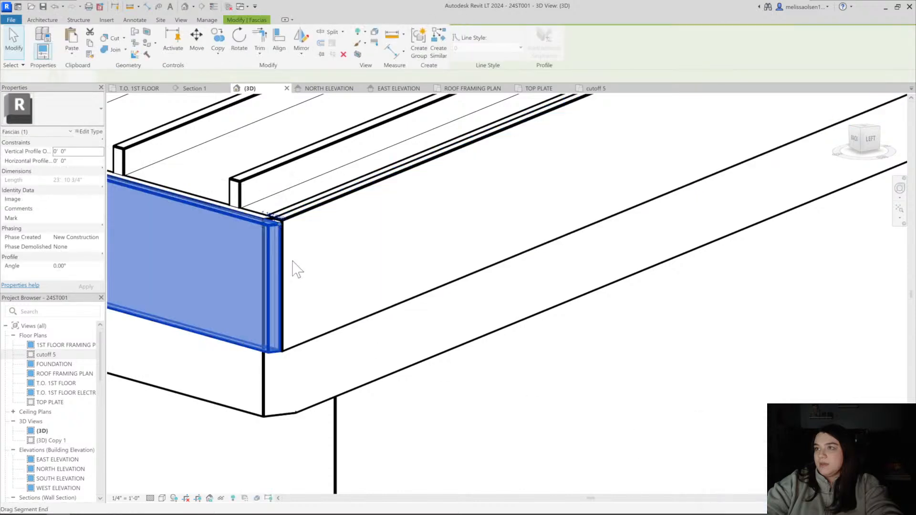
key("Escape")
scroll(337, 337, "down", 5)
scroll(298, 363, "down", 3)
middle_click_drag(300, 369, 460, 362, "shift")
scroll(334, 352, "down", 2)
middle_click_drag(234, 341, 180, 337)
scroll(165, 129, "up", 4)
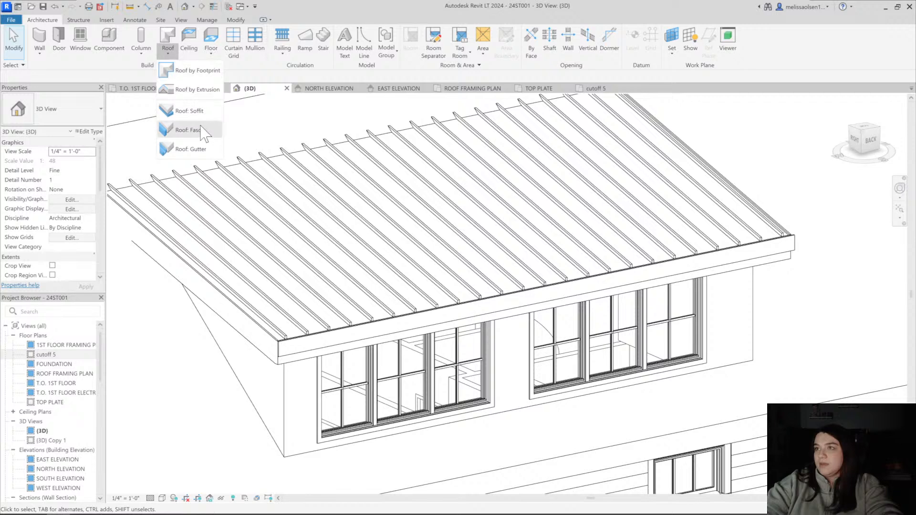
left_click(191, 130)
scroll(286, 349, "up", 4)
scroll(304, 368, "up", 1)
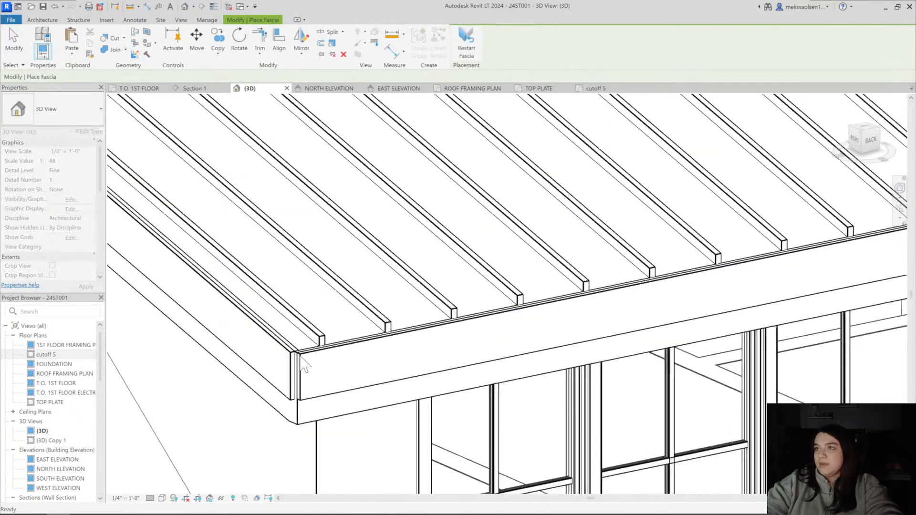
scroll(300, 356, "up", 2)
key("Escape")
Extend the eave 1x8 fascia at the opposite dormer corner to cover the end of the sloped fascia
left_click(299, 352)
left_click_drag(293, 351, 279, 353)
key("Escape")
left_click(292, 354)
scroll(290, 354, "up", 3)
scroll(278, 354, "down", 4)
scroll(279, 353, "down", 6)
key("Escape")
scroll(409, 289, "down", 2)
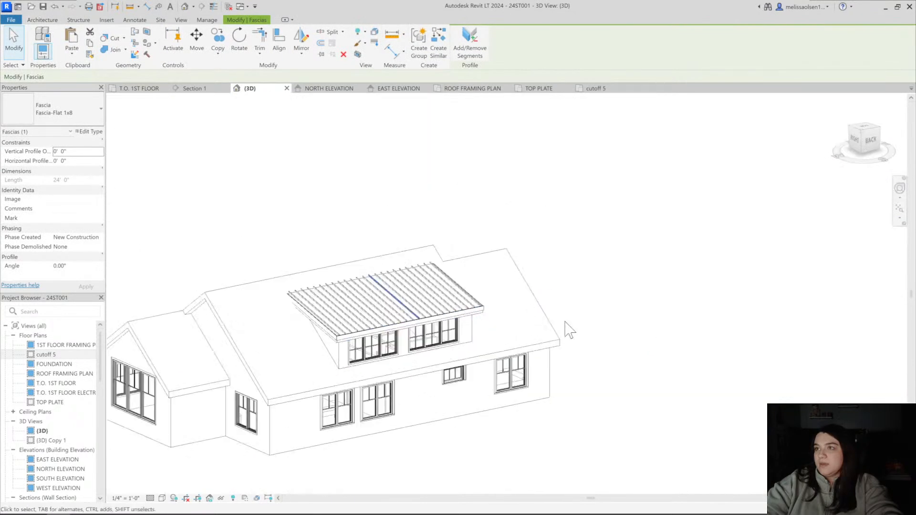
Open the footprint of the dormer's Wood Rafter 8" asphalt shingle roof for editing in the TOP PLATE floor plan
middle_click_drag(568, 329, 405, 278, "shift")
scroll(496, 293, "up", 3)
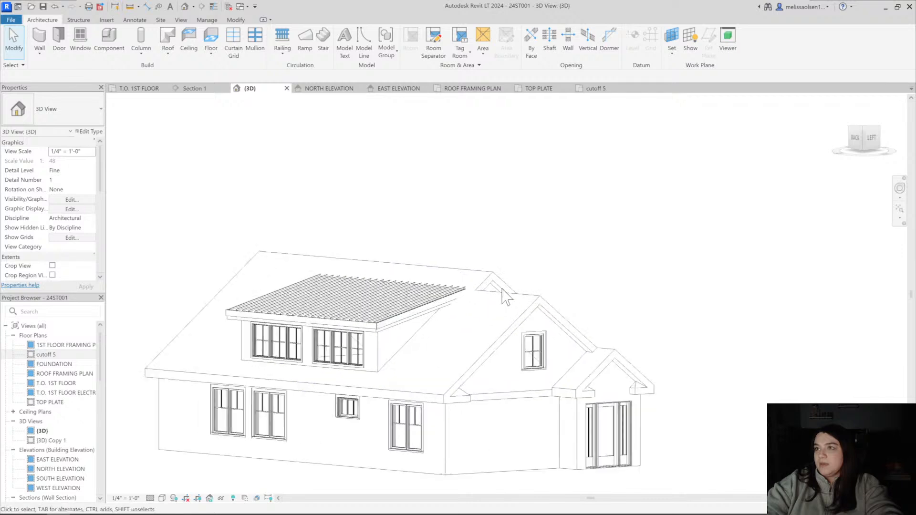
middle_click_drag(517, 271, 638, 159, "shift")
middle_click_drag(357, 282, 366, 251, "shift")
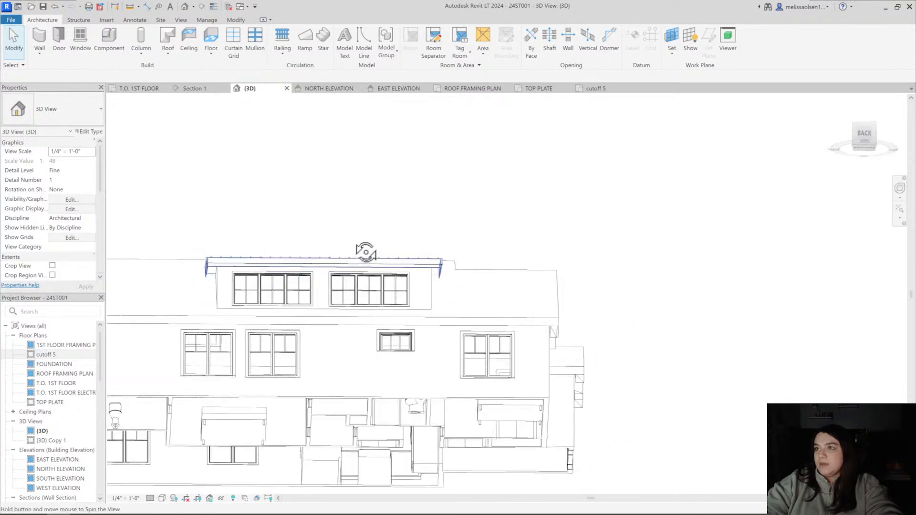
scroll(202, 275, "up", 6)
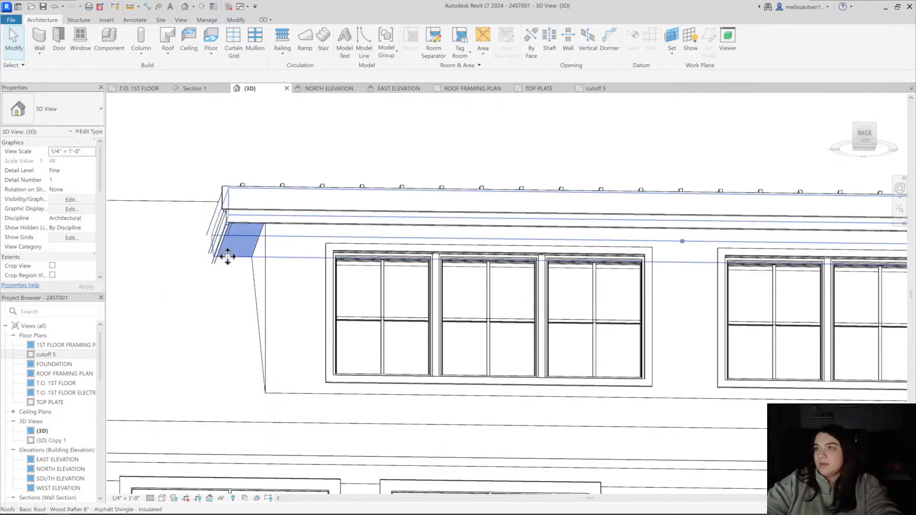
left_click(228, 257)
middle_click_drag(354, 221, 325, 329, "shift")
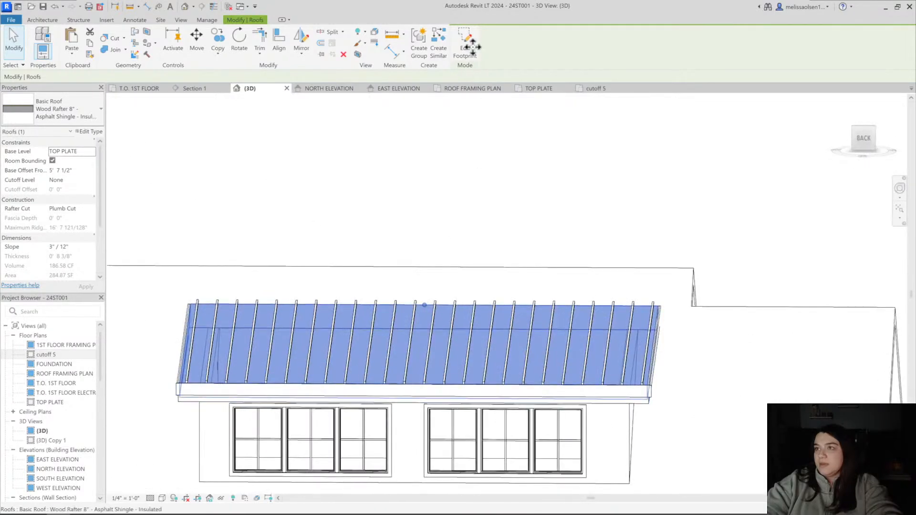
left_click(541, 90)
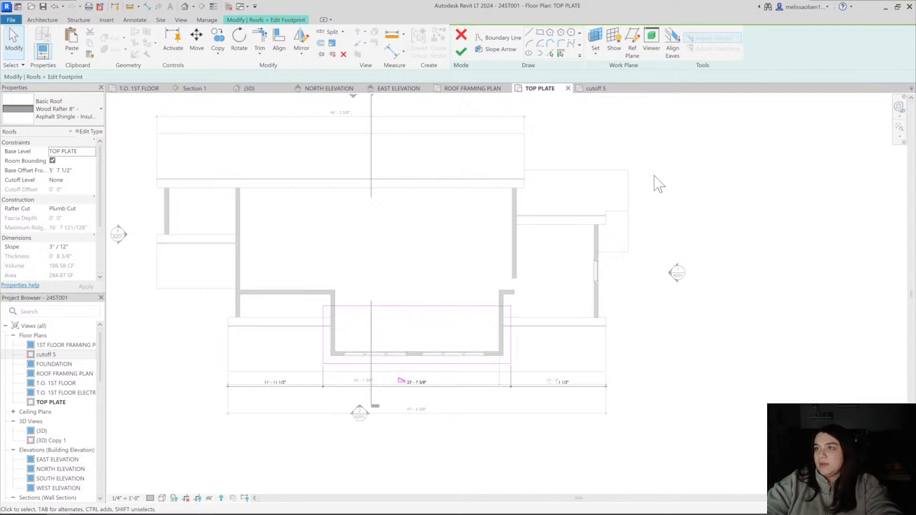
Add an aligned dimension between the roof's left boundary line and the adjacent dormer side wall
scroll(359, 374, "up", 3)
left_click(266, 326)
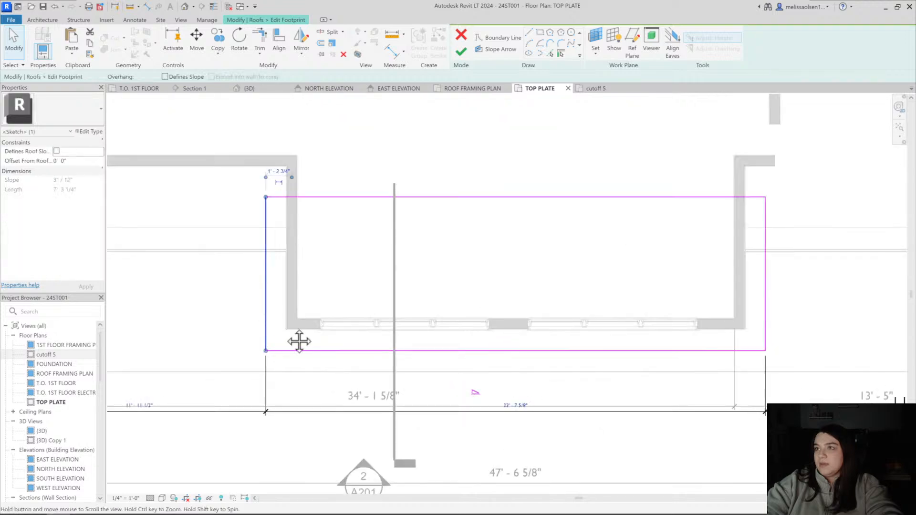
scroll(285, 328, "up", 1)
key("Escape")
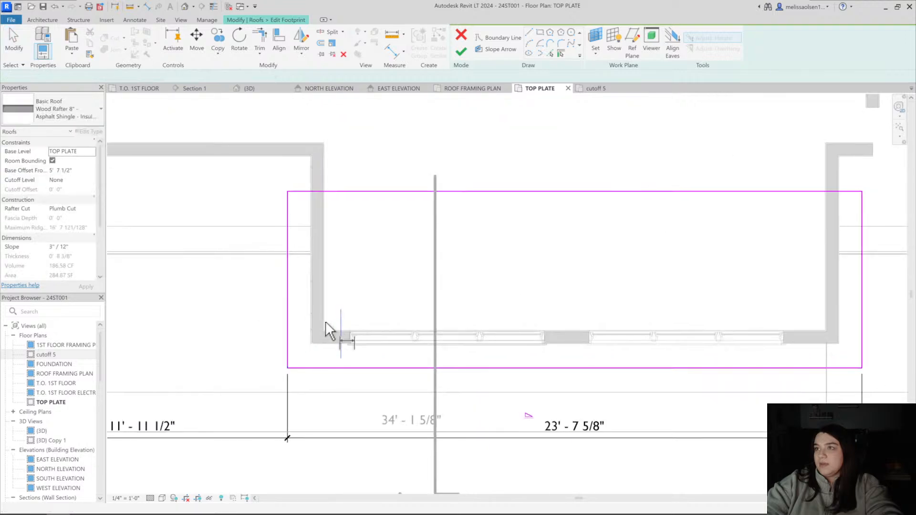
scroll(326, 323, "up", 3)
key("d")
key("i")
left_click(290, 324)
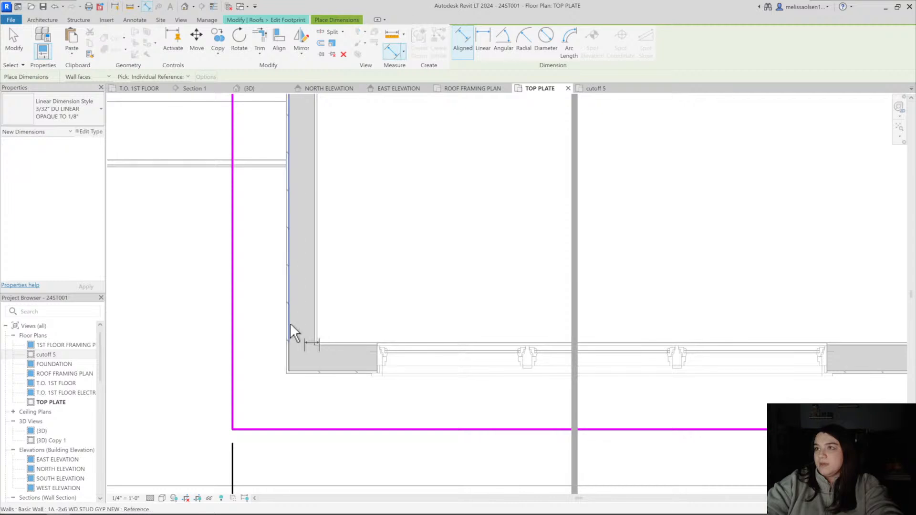
left_click(205, 337)
key("Escape")
Set the dormer roof's left side overhang to 6" by moving its boundary line
left_click(233, 287)
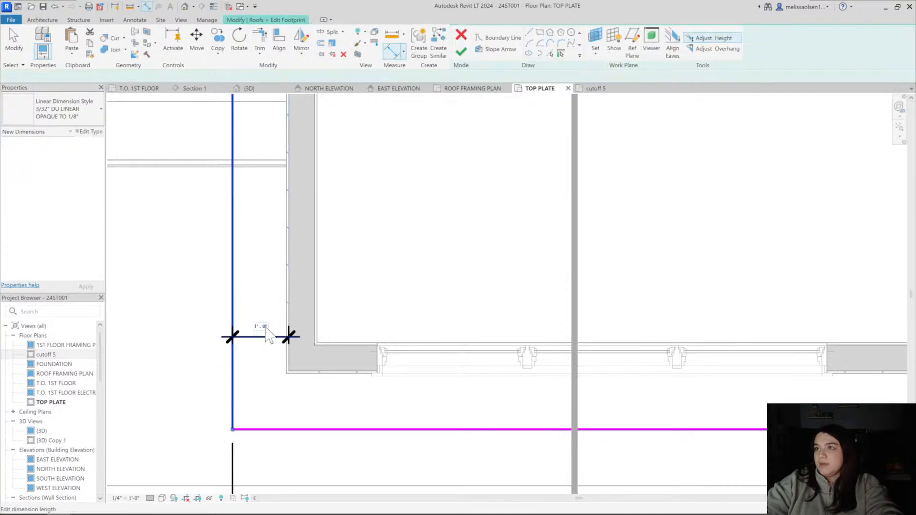
left_click(261, 323)
type("6\"")
key("Return")
key("Escape")
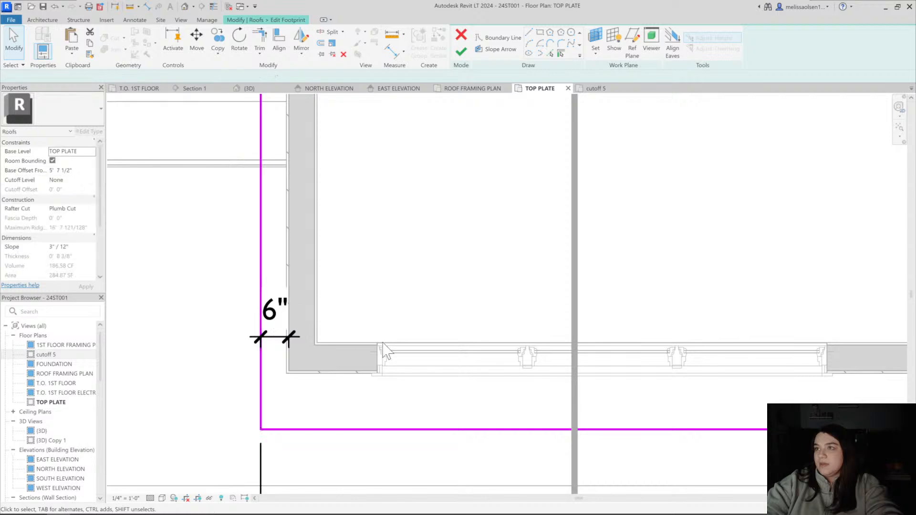
Move the roof footprint's eave boundary line 6" toward the dormer's window wall
scroll(329, 380, "down", 4)
left_click(356, 385)
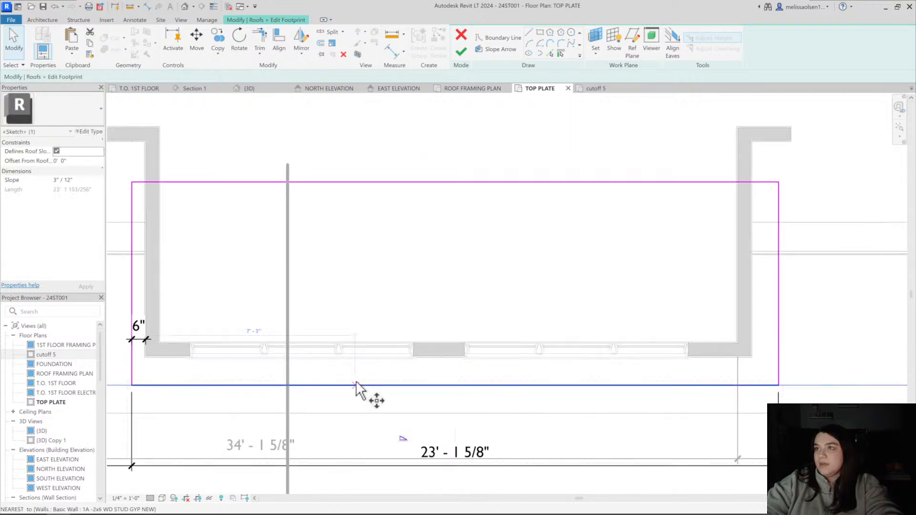
type("mv6\"")
key("Return")
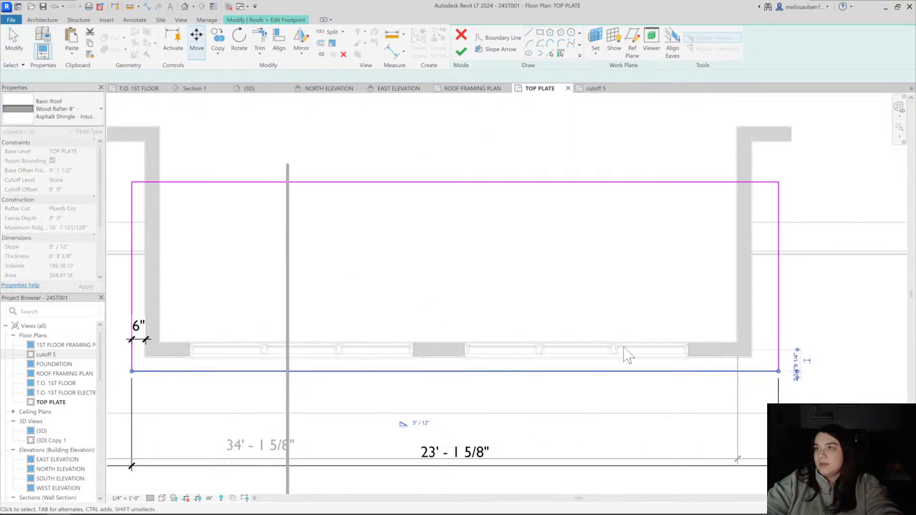
key("Escape")
Move the roof's right boundary line 6" toward the dormer side wall, finish the footprint, and return to the 3D view
left_click(778, 330)
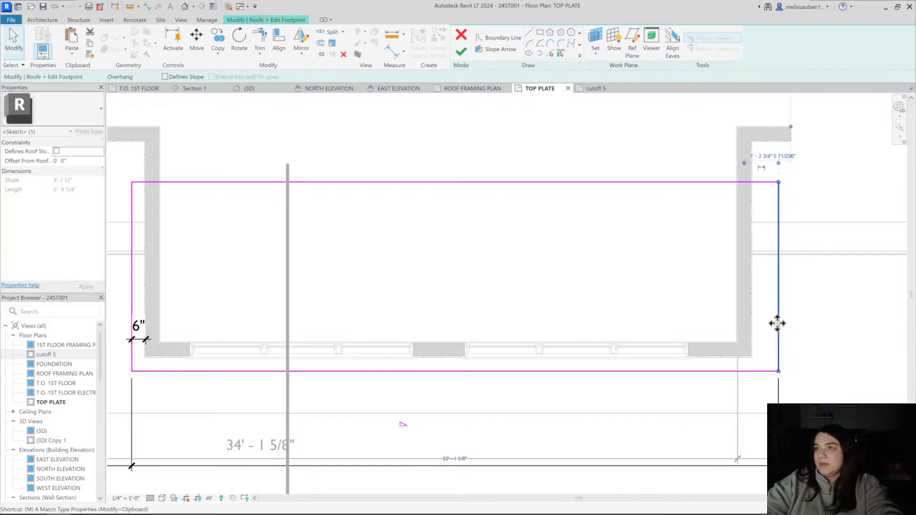
key("m")
key("v")
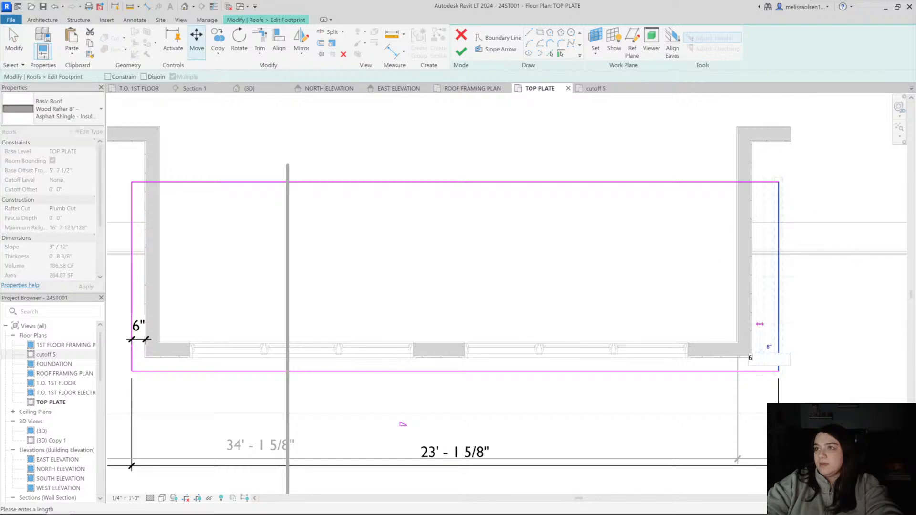
key("Escape")
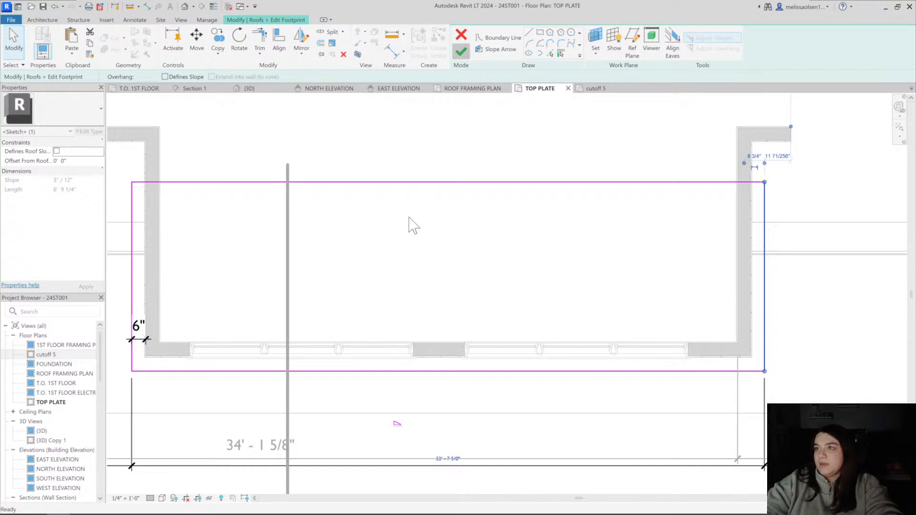
left_click(461, 51)
left_click(185, 6)
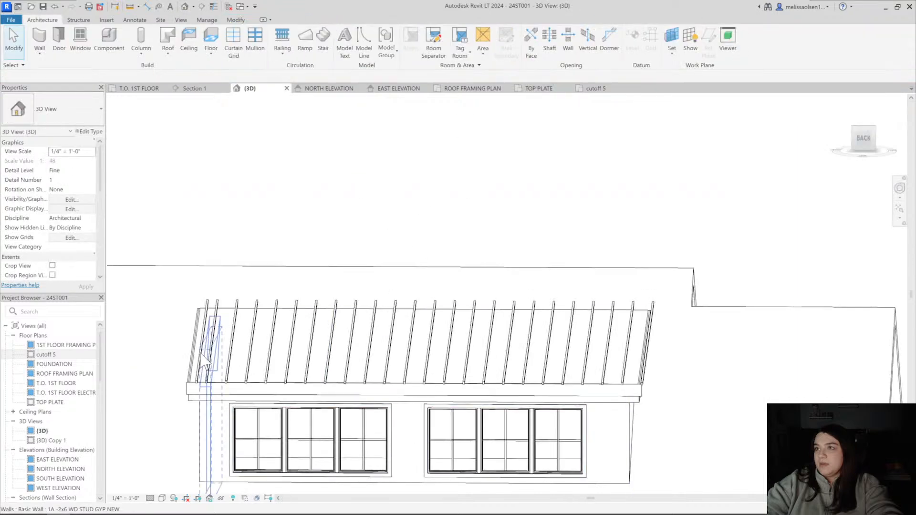
Delete the extra copper seam at the left end of the dormer roof in the cutoff 5 plan
middle_click_drag(440, 334, 431, 311, "shift")
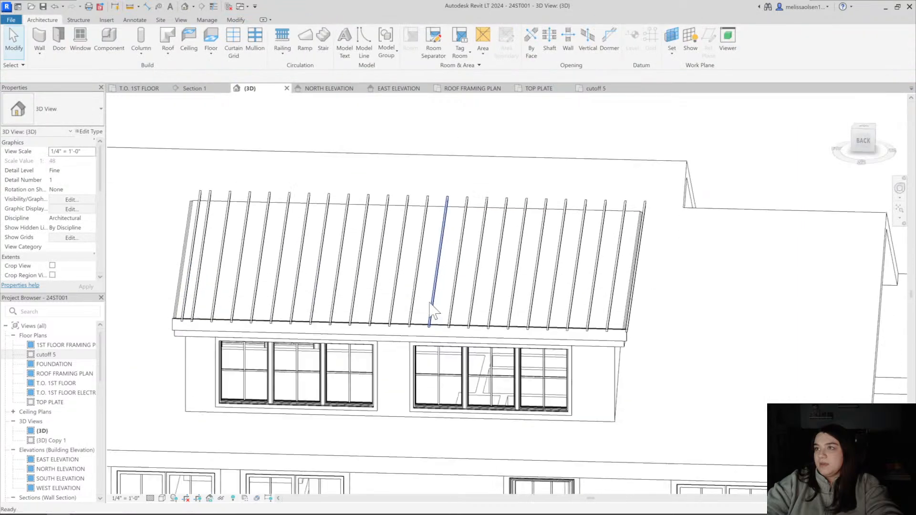
left_click(203, 224)
left_click(597, 89)
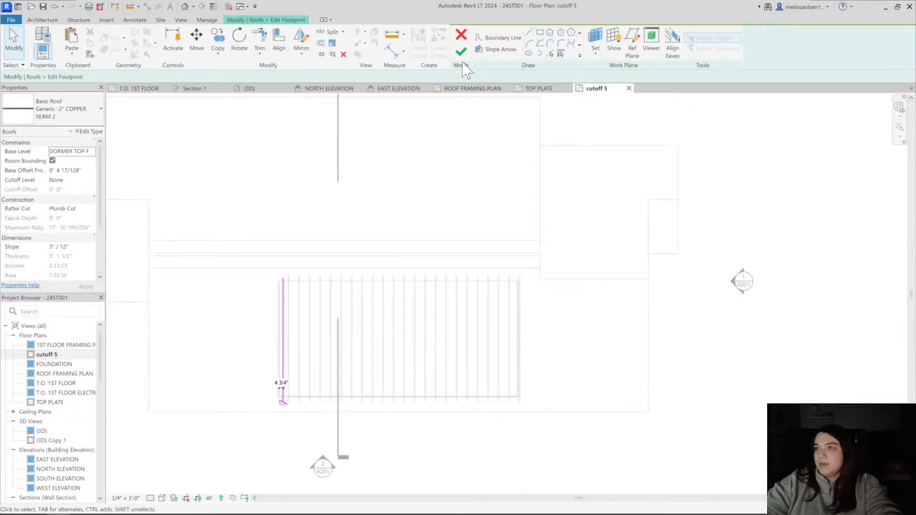
scroll(282, 300, "up", 4)
left_click(295, 270)
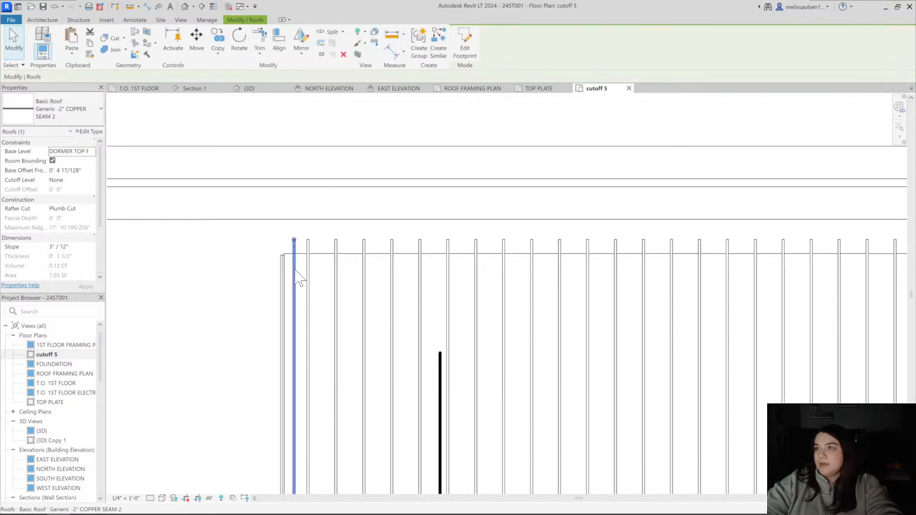
Nudge all visible copper seams left together to centre them between the dormer roof's sides, and return to the 3D view
left_click(309, 278)
right_click(308, 272)
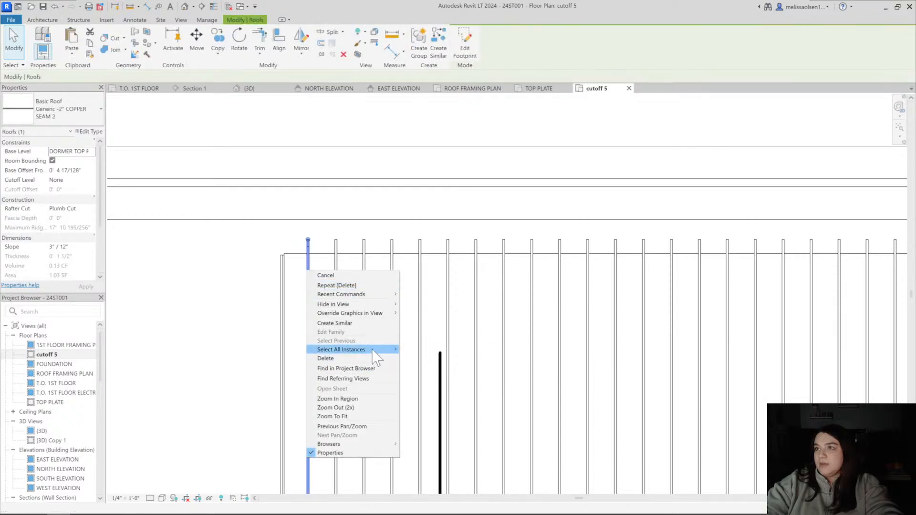
mouse_move(375, 349)
left_click(409, 349)
scroll(352, 343, "down", 3)
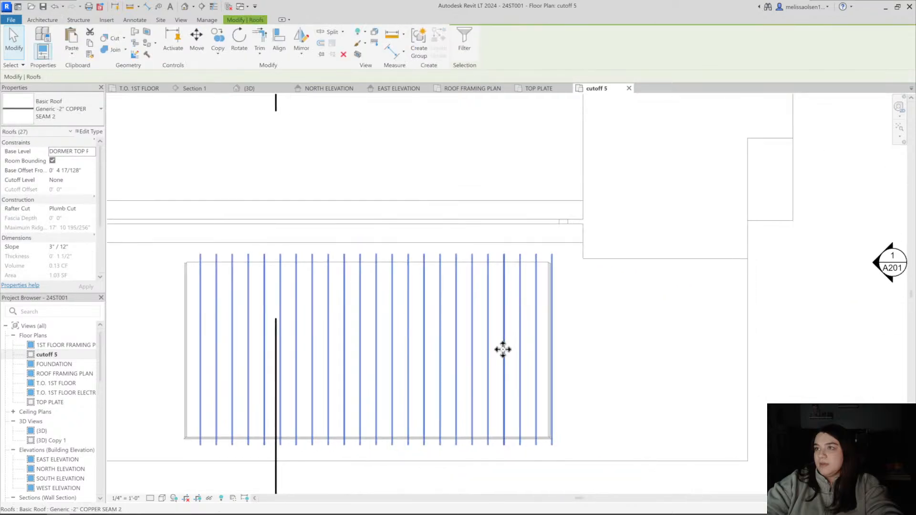
scroll(503, 350, "up", 2)
key("Left")
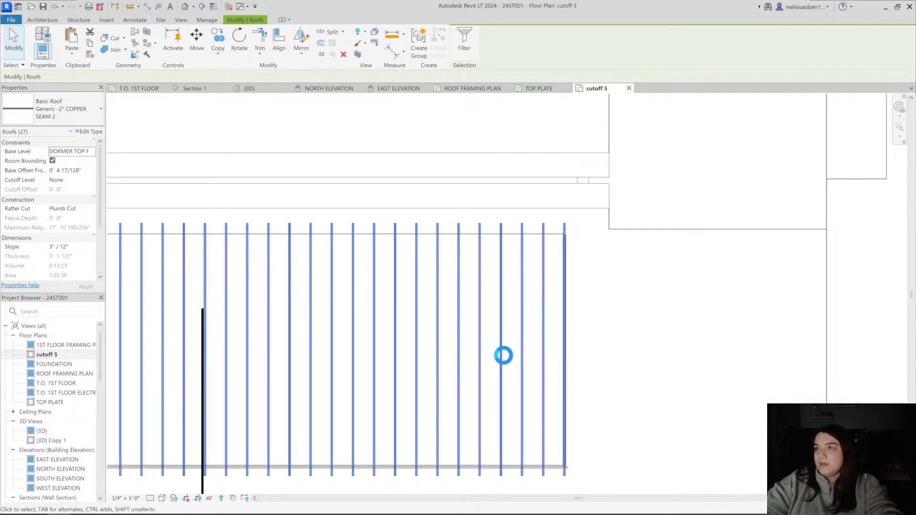
key("Left")
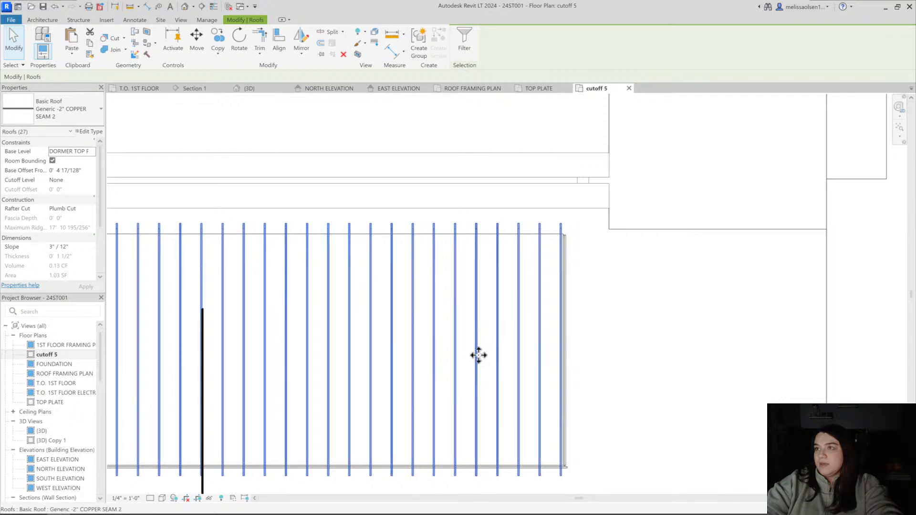
scroll(505, 362, "down", 2)
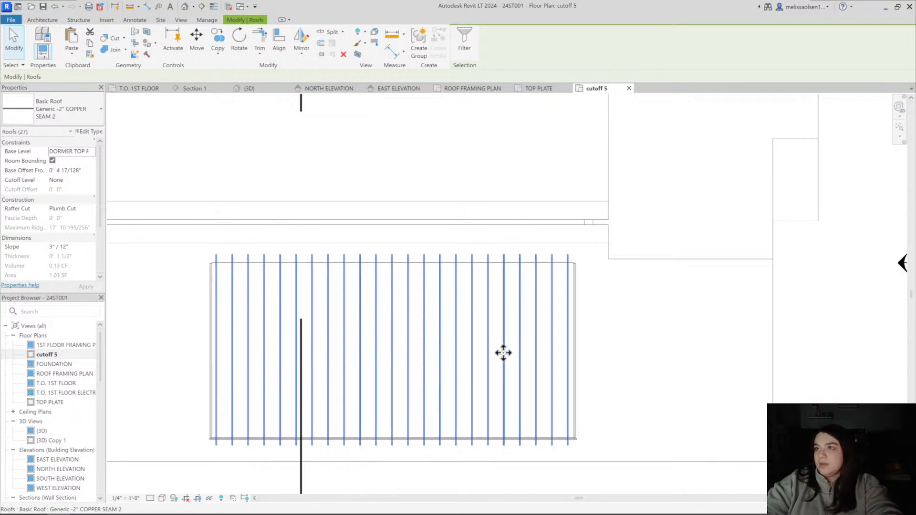
scroll(401, 352, "up", 3)
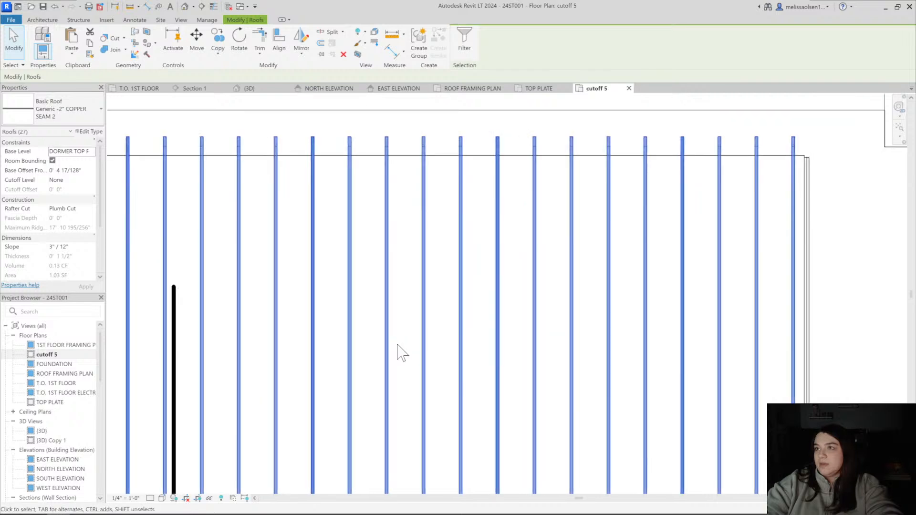
scroll(398, 344, "down", 4)
left_click(184, 7)
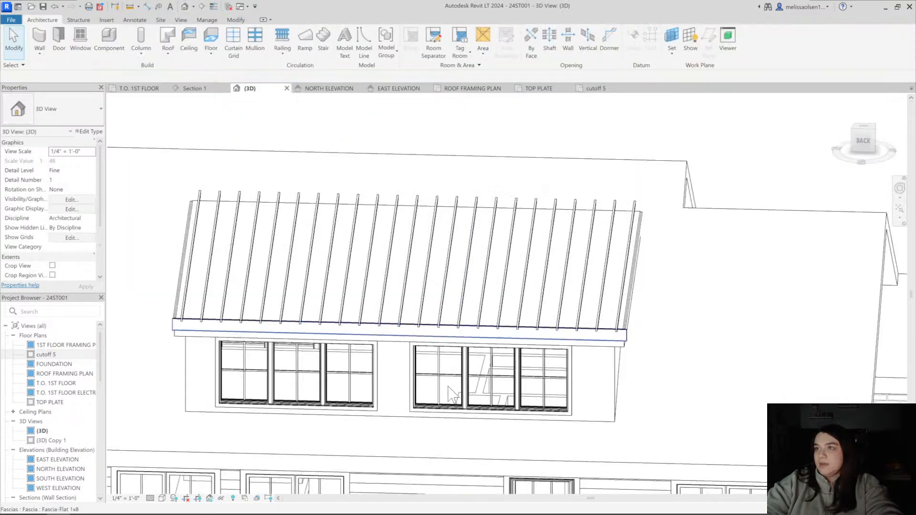
Inspect how far the copper seams extend past the dormer's eave fascia at both front corners
scroll(450, 396, "down", 3)
middle_click_drag(422, 408, 708, 366, "shift")
scroll(476, 362, "up", 4)
scroll(449, 356, "up", 2)
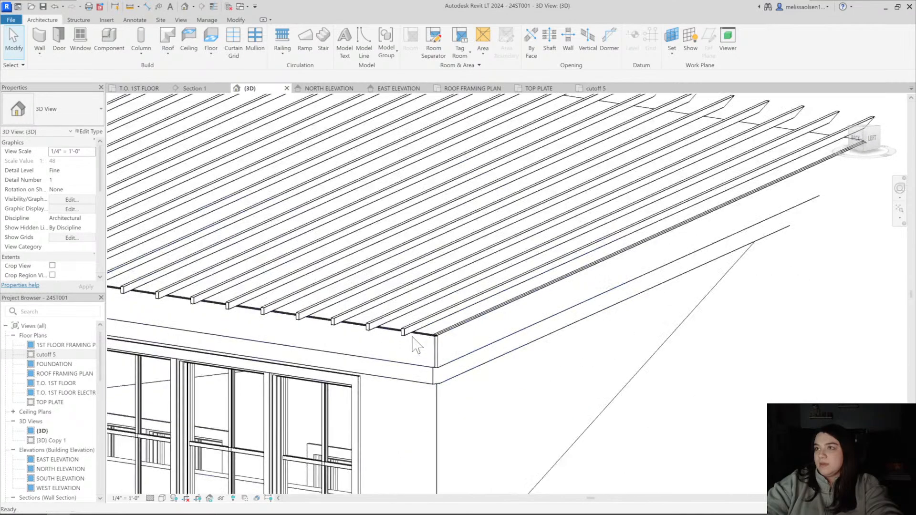
left_click(412, 329)
middle_click_drag(411, 329, 468, 363, "shift")
key("Escape")
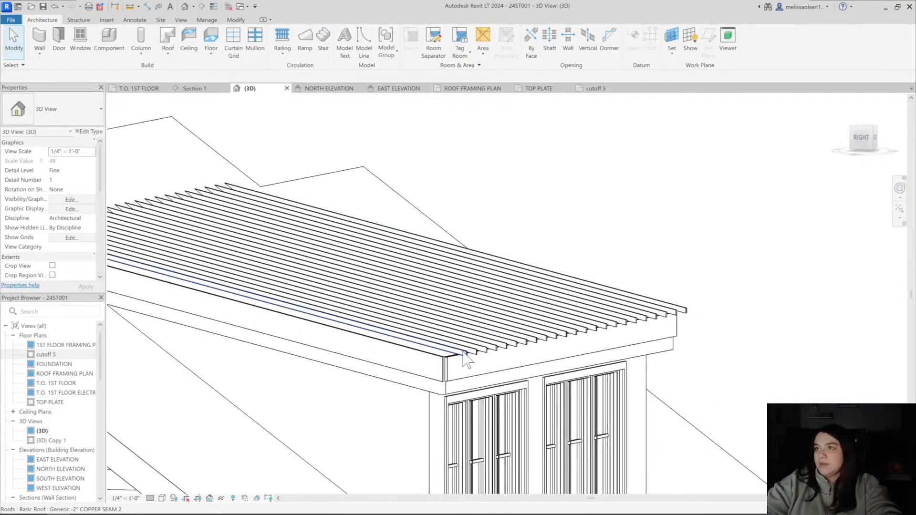
Move all visible copper seams 6" horizontally toward the house so their lower ends line up with the dormer roof's eave edge
right_click(468, 355)
mouse_move(530, 223)
left_click(598, 223)
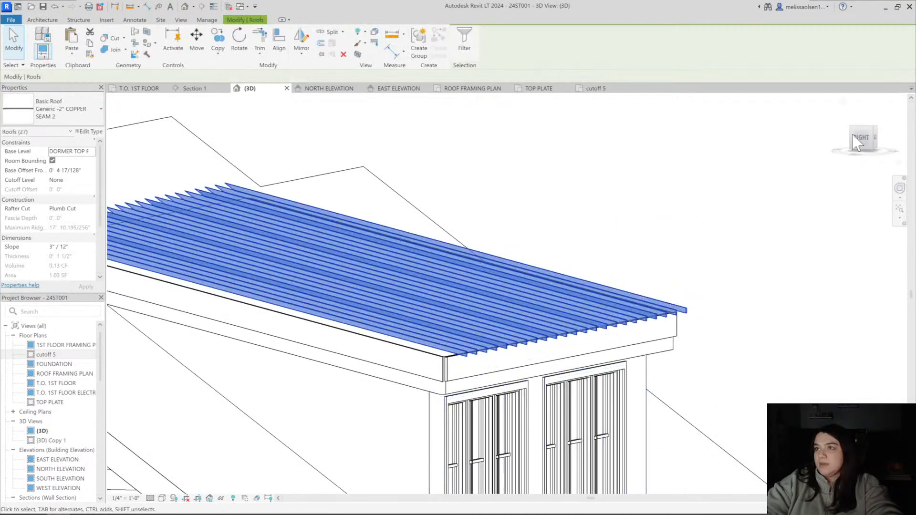
left_click(868, 141)
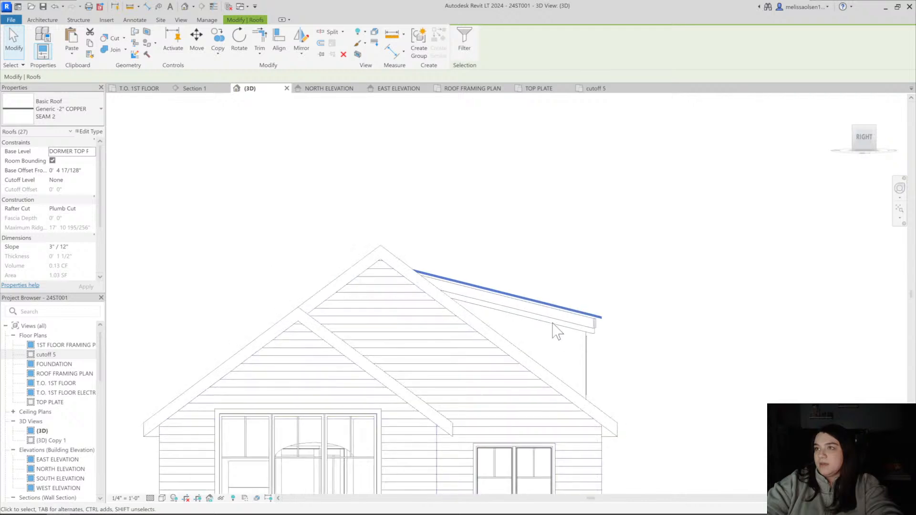
scroll(608, 321, "up", 5)
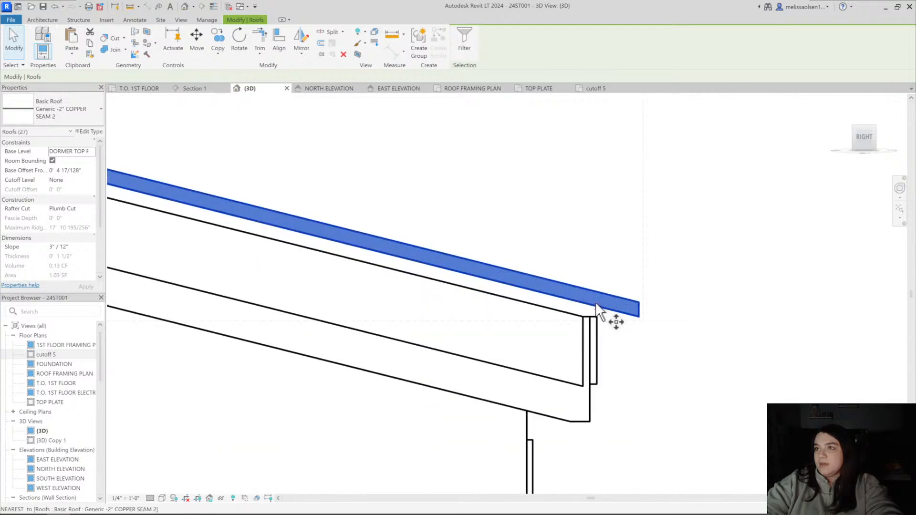
scroll(596, 303, "up", 3)
key("m")
key("v")
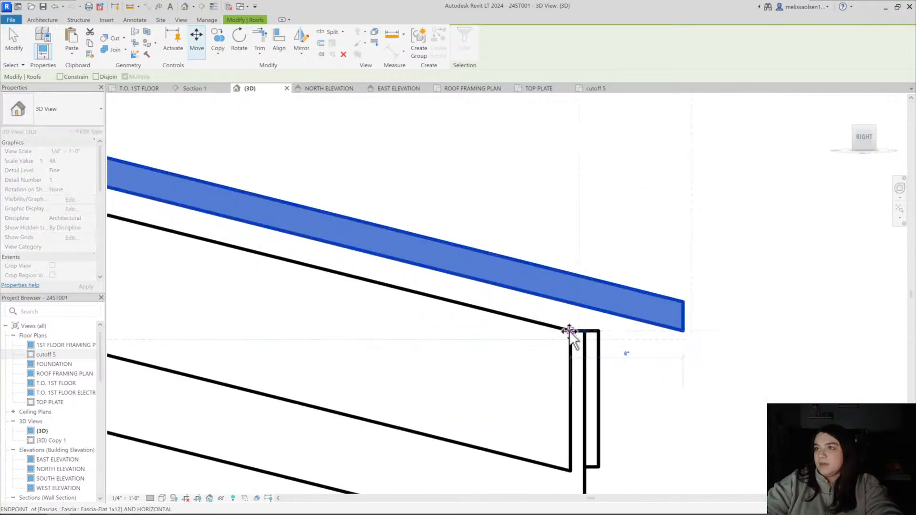
key("Escape")
scroll(591, 346, "down", 5)
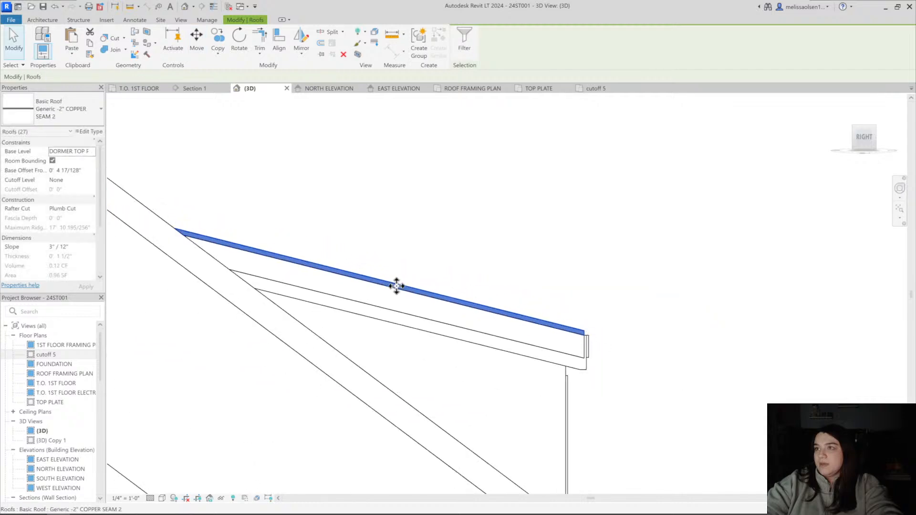
left_click(340, 222)
Extend the end of the eave's 1x8 fascia to meet the side fascia's outer face at the dormer's right-side corner
middle_click_drag(392, 251, 194, 256, "shift")
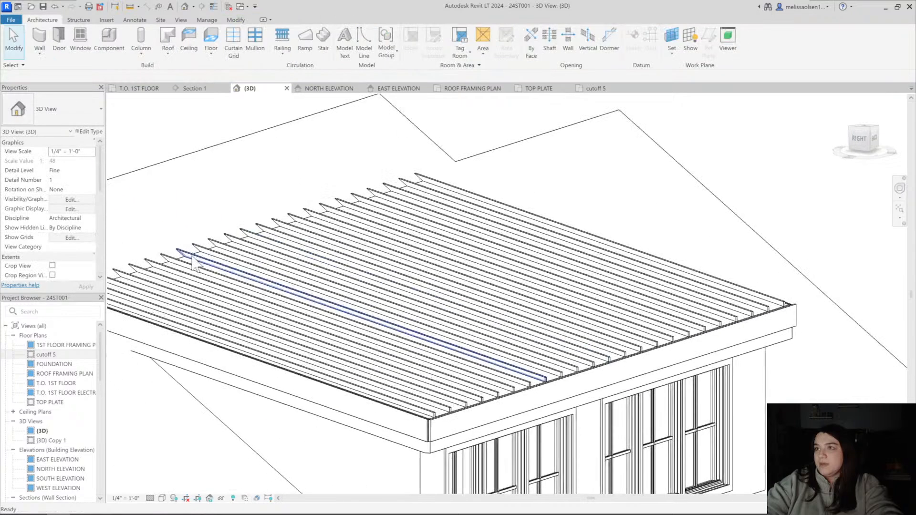
left_click(186, 176)
scroll(453, 348, "down", 4)
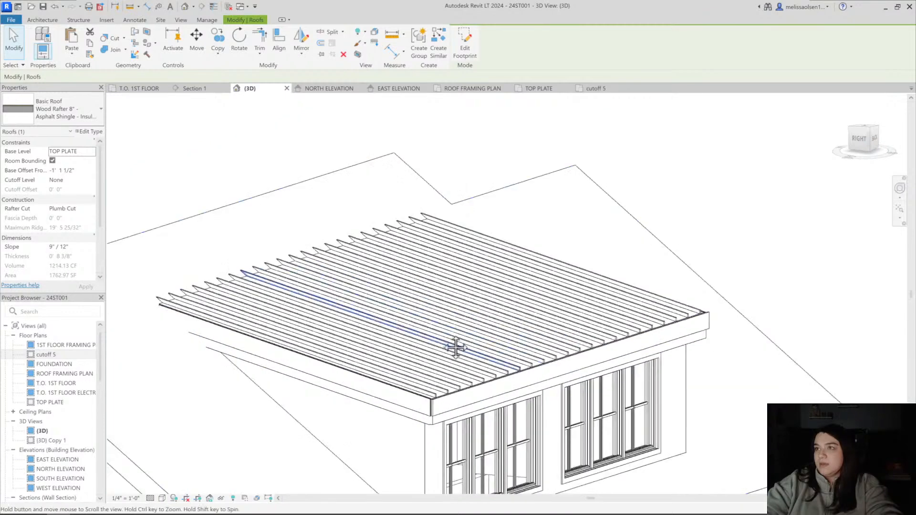
scroll(444, 382, "up", 5)
left_click(445, 395)
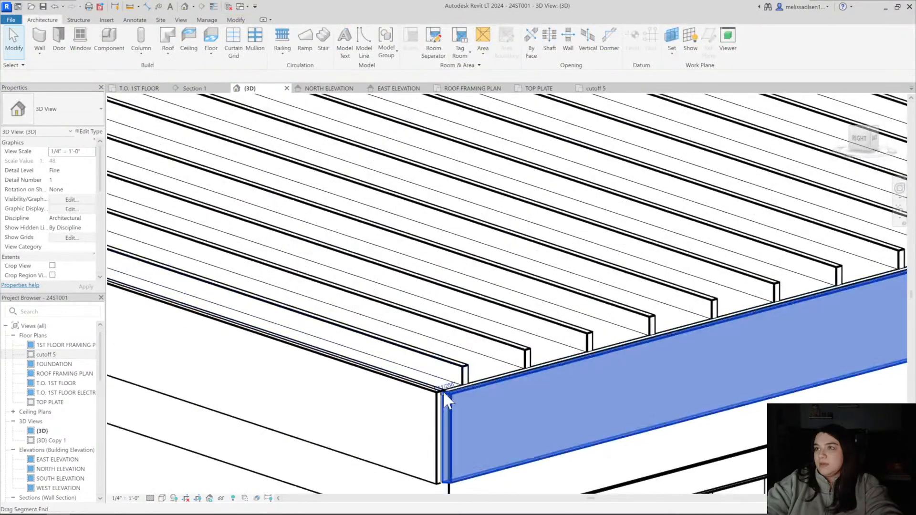
left_click_drag(443, 394, 437, 396)
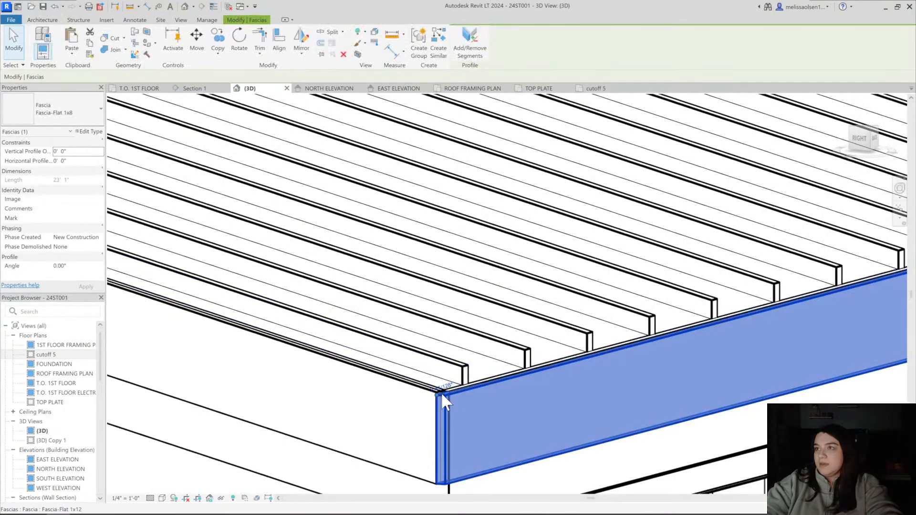
key("Escape")
Show the whole house from the back and left in the Consistent Colors visual style
scroll(453, 384, "down", 7)
middle_click_drag(646, 356, 597, 279, "shift")
scroll(644, 409, "down", 6)
left_click(640, 300)
key("Escape")
left_click(162, 498)
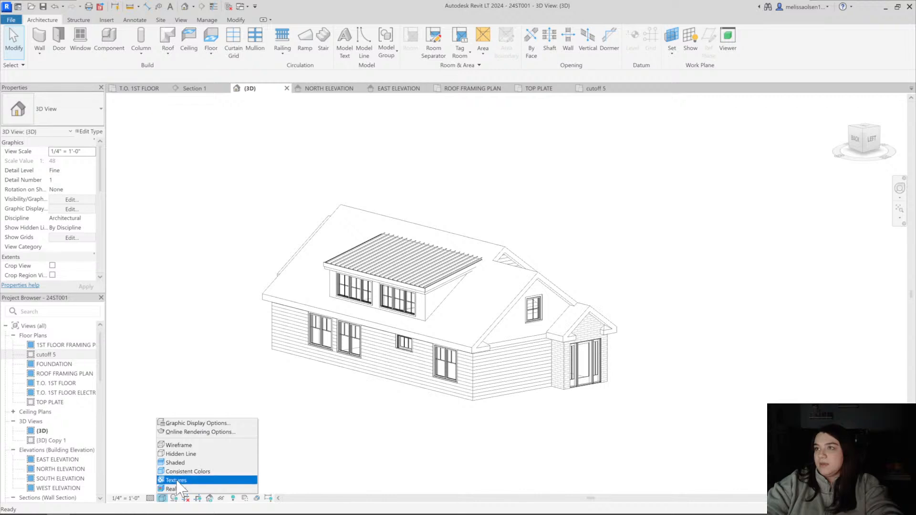
left_click(178, 475)
middle_click_drag(303, 428, 311, 420, "shift")
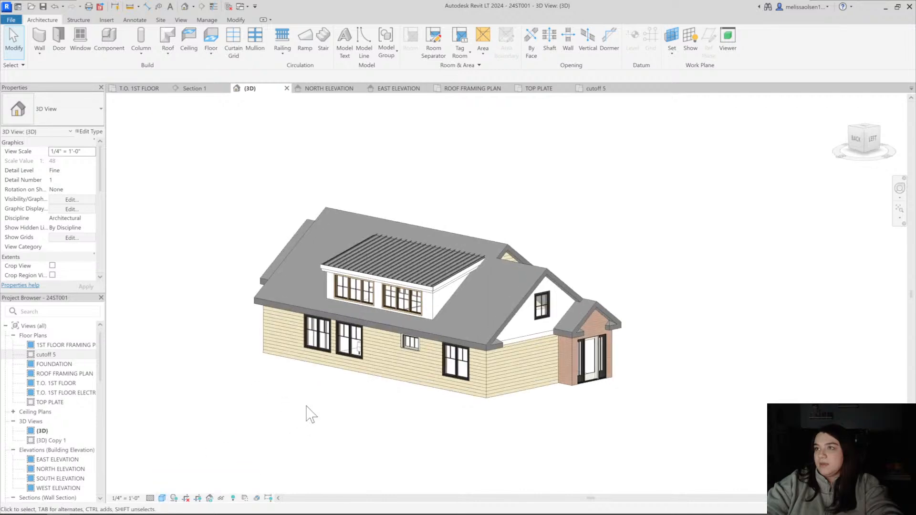
middle_click_drag(379, 416, 444, 401)
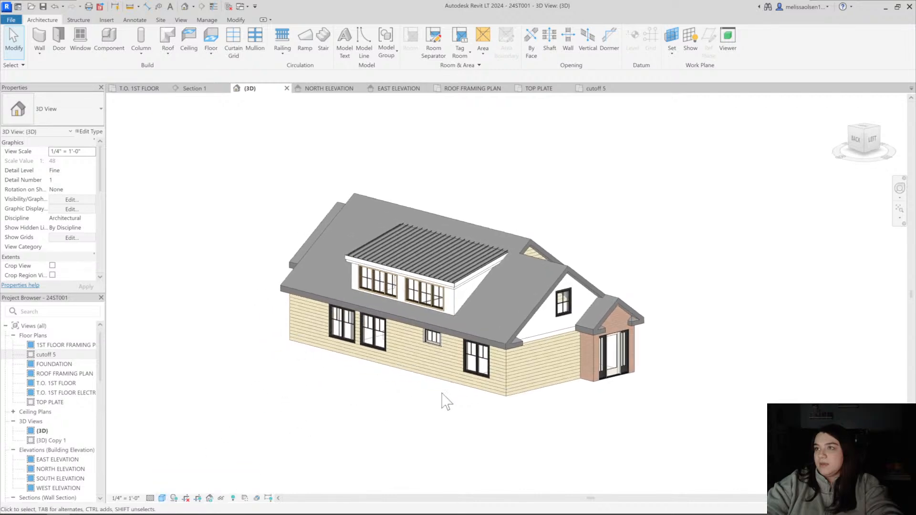
Try shadows on the 3D view of the house, and turn them off again
left_click(166, 499)
left_click(175, 498)
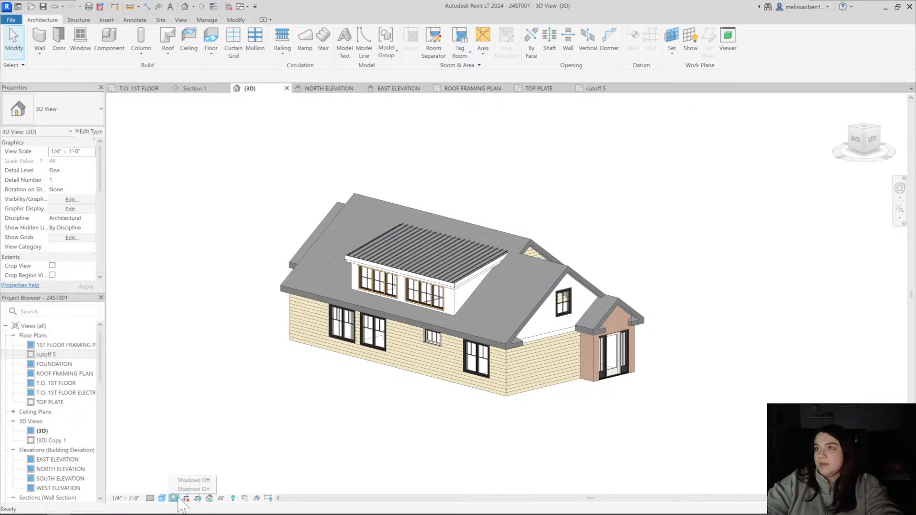
left_click(191, 489)
mouse_move(348, 445)
middle_mouse_down("shift")
mouse_move(334, 452)
mouse_move(259, 415)
mouse_move(286, 431)
mouse_move(331, 420)
mouse_move(403, 424)
mouse_move(338, 432)
middle_mouse_up("shift")
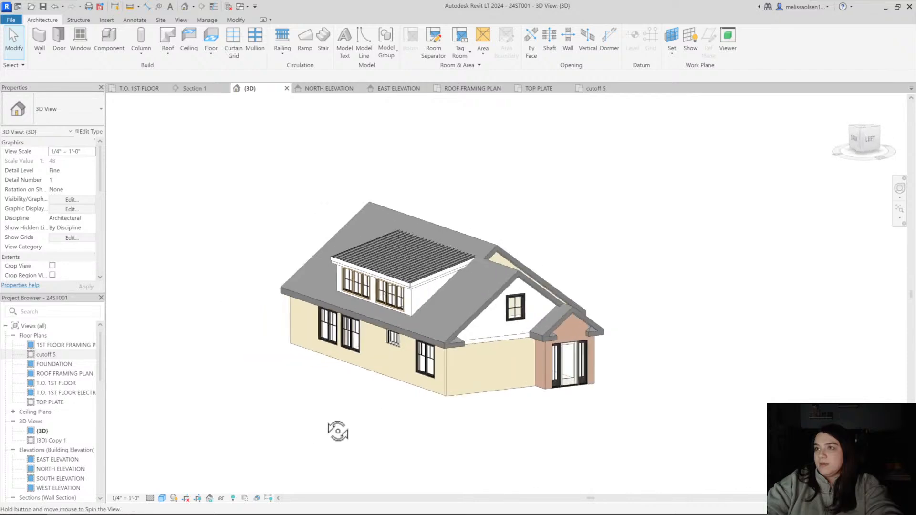
left_click(175, 498)
left_click(186, 482)
Switch the 3D view to the Textures visual style and look at the house up close
left_click(161, 498)
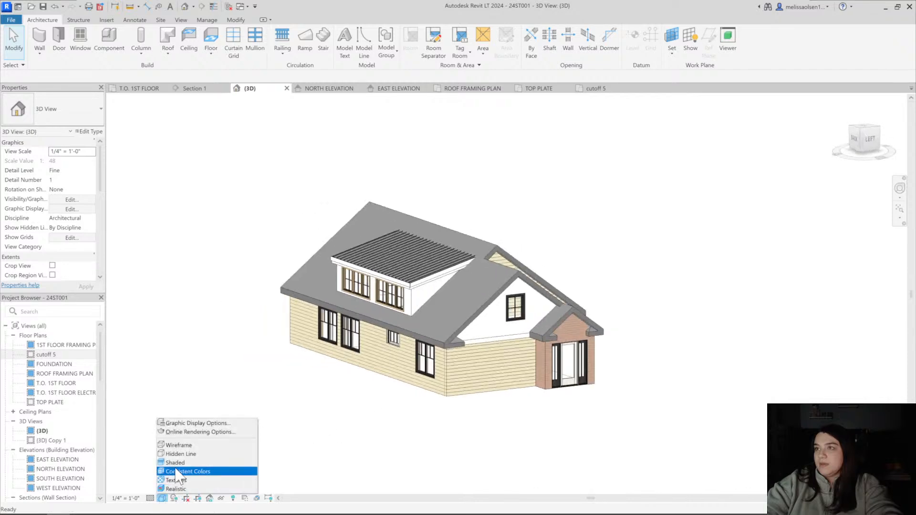
left_click(182, 472)
left_click(163, 498)
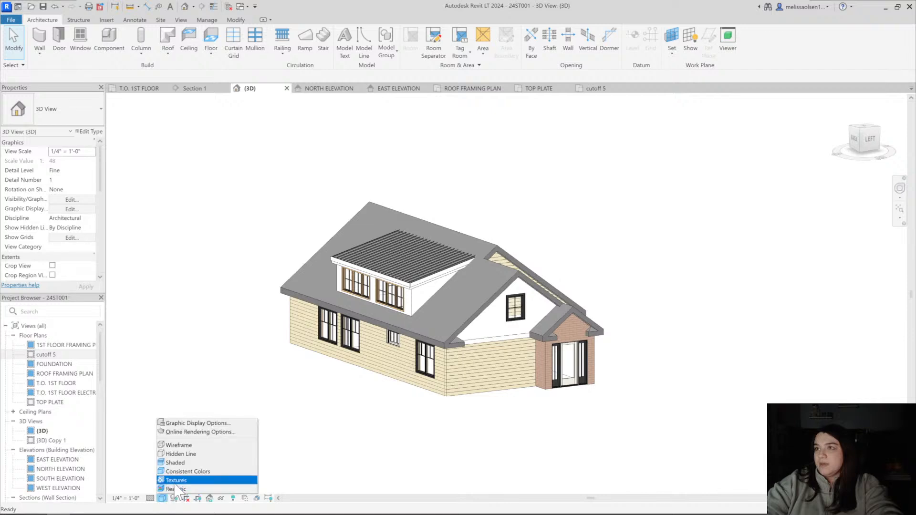
left_click(182, 479)
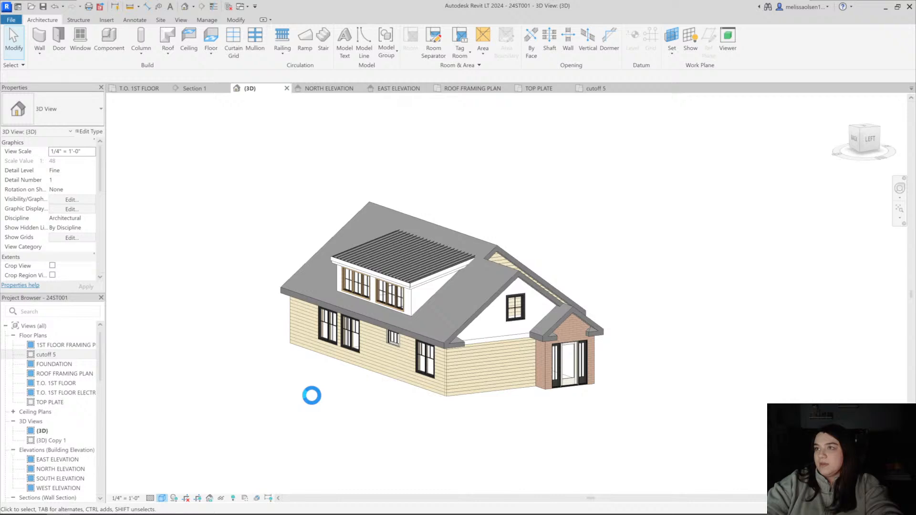
left_click(162, 498)
left_click(347, 433)
scroll(419, 398, "up", 4)
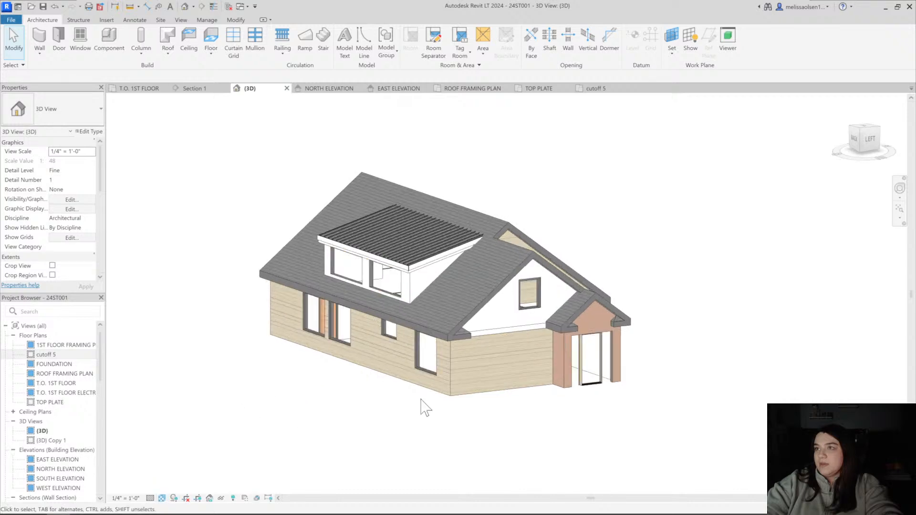
middle_click_drag(391, 377, 380, 428)
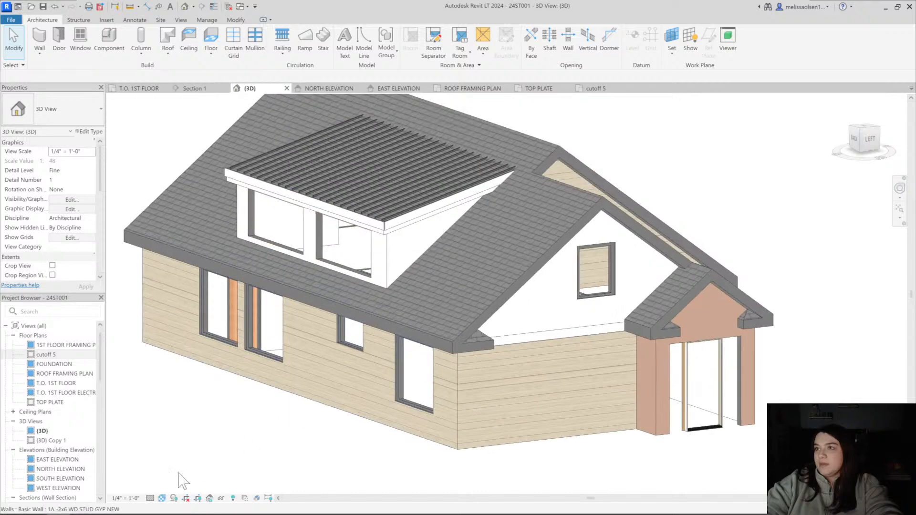
Compare the Consistent Colors and Shaded visual styles on the house, and settle on Consistent Colors
left_click(162, 499)
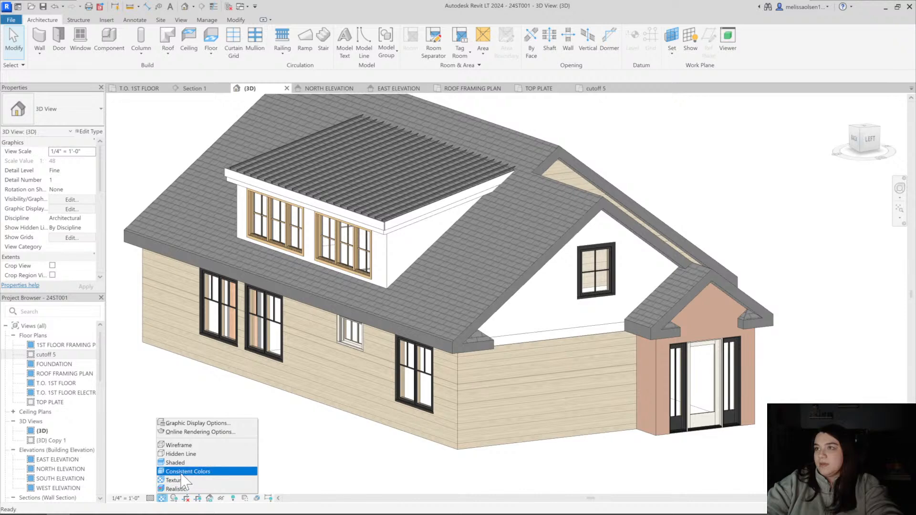
left_click(184, 480)
left_click(163, 499)
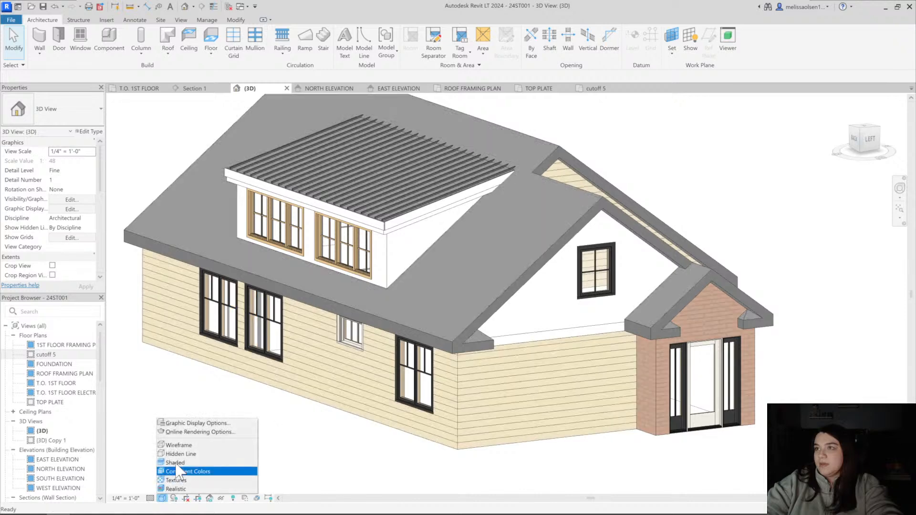
left_click(181, 462)
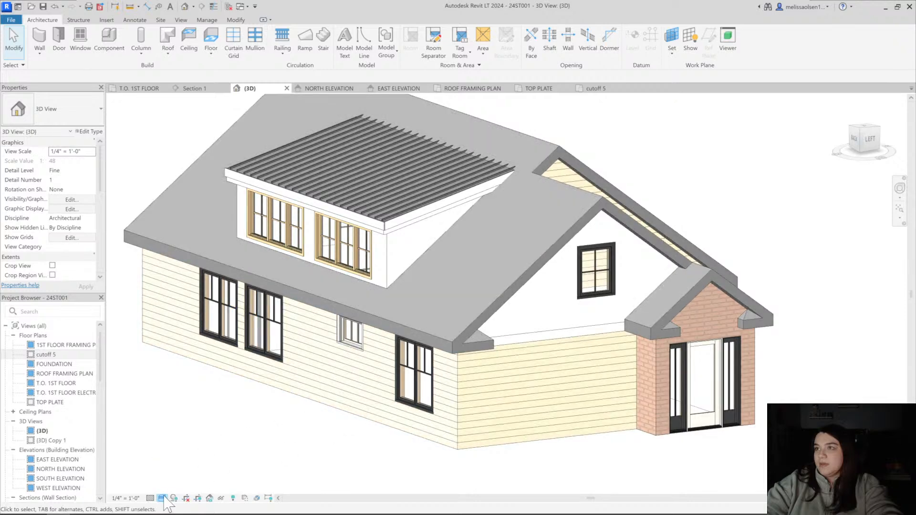
scroll(282, 412, "down", 2)
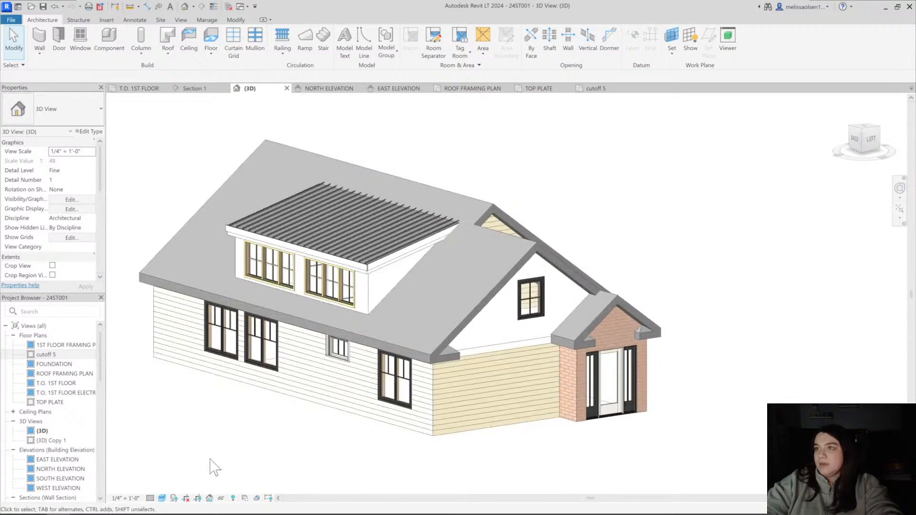
left_click(175, 498)
left_click(189, 477)
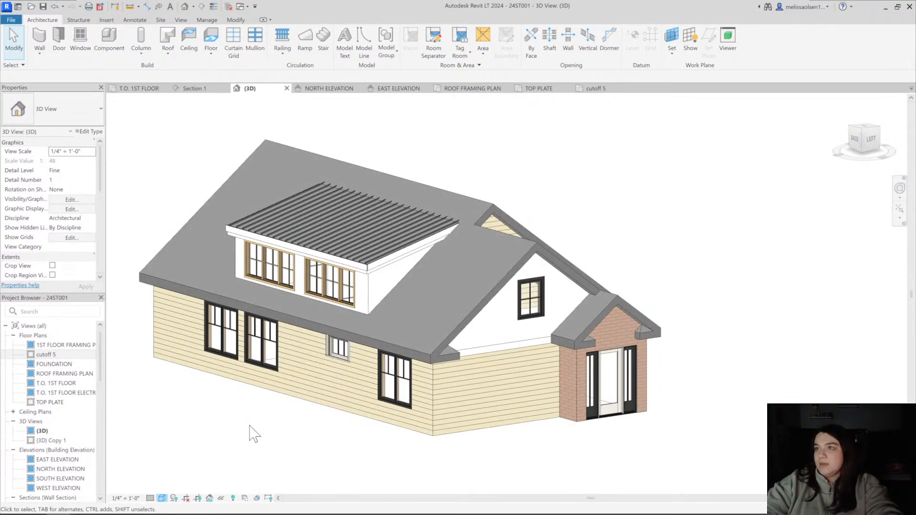
Close all inactive views, leaving only the 3D view of the house open
scroll(227, 426, "down", 2)
middle_click_drag(227, 426, 370, 373, "shift")
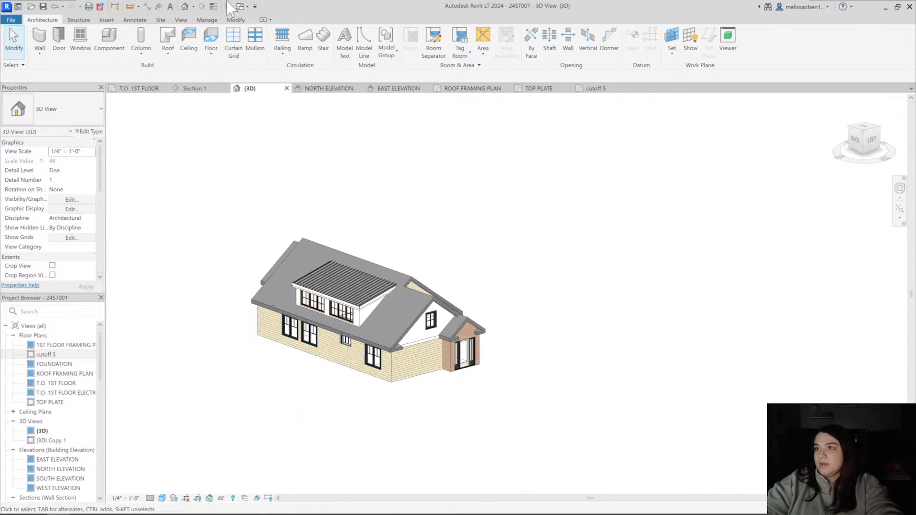
left_click(229, 7)
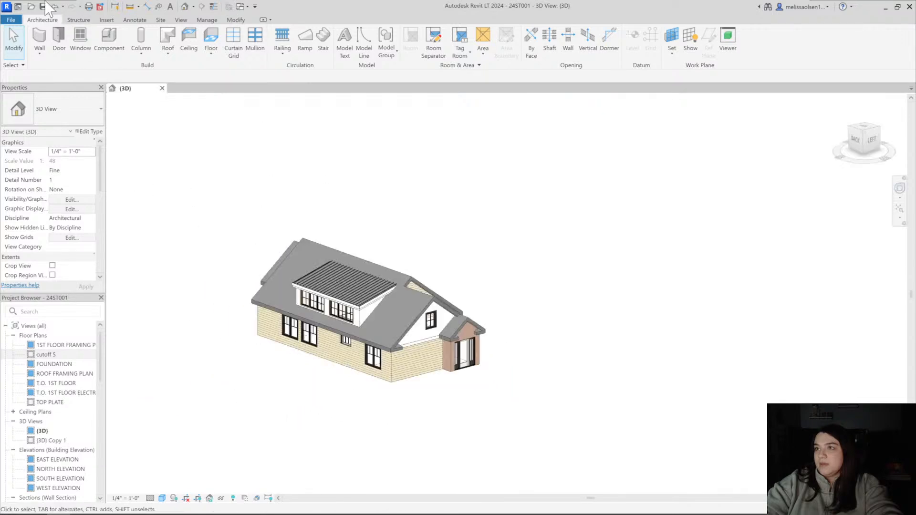